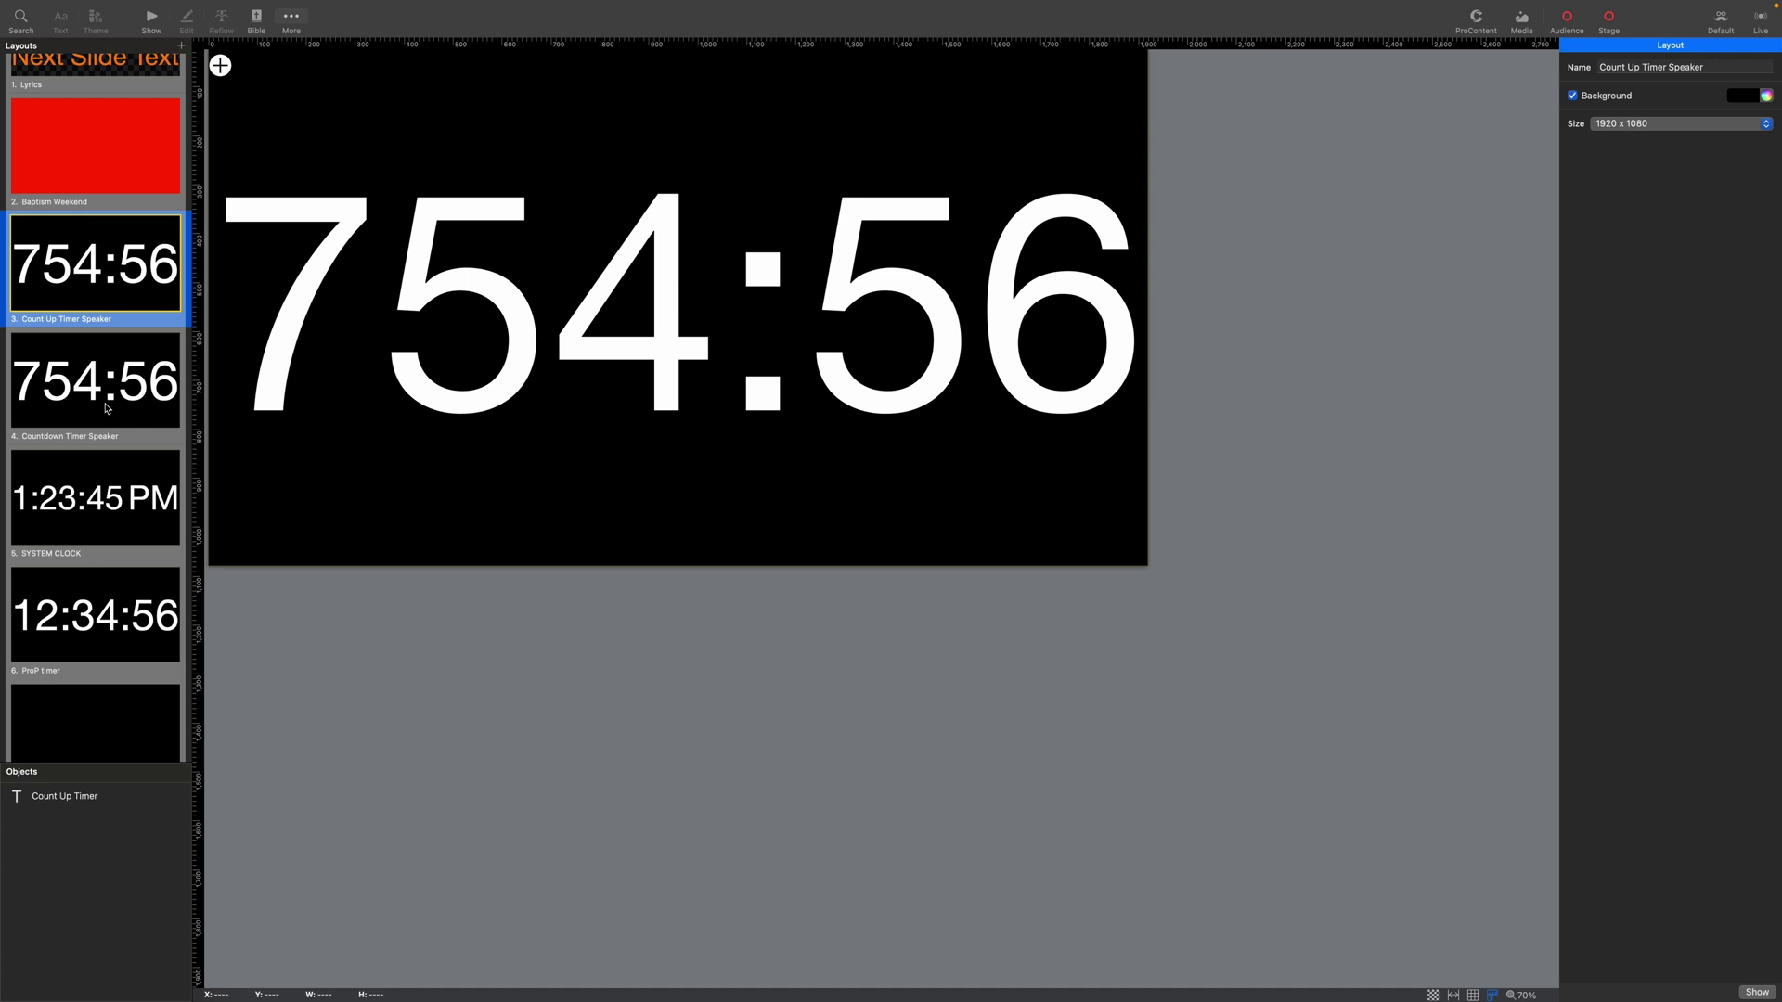
Scroll the stage layouts and show the Host stage layout.
scroll(105, 409, "down", 5)
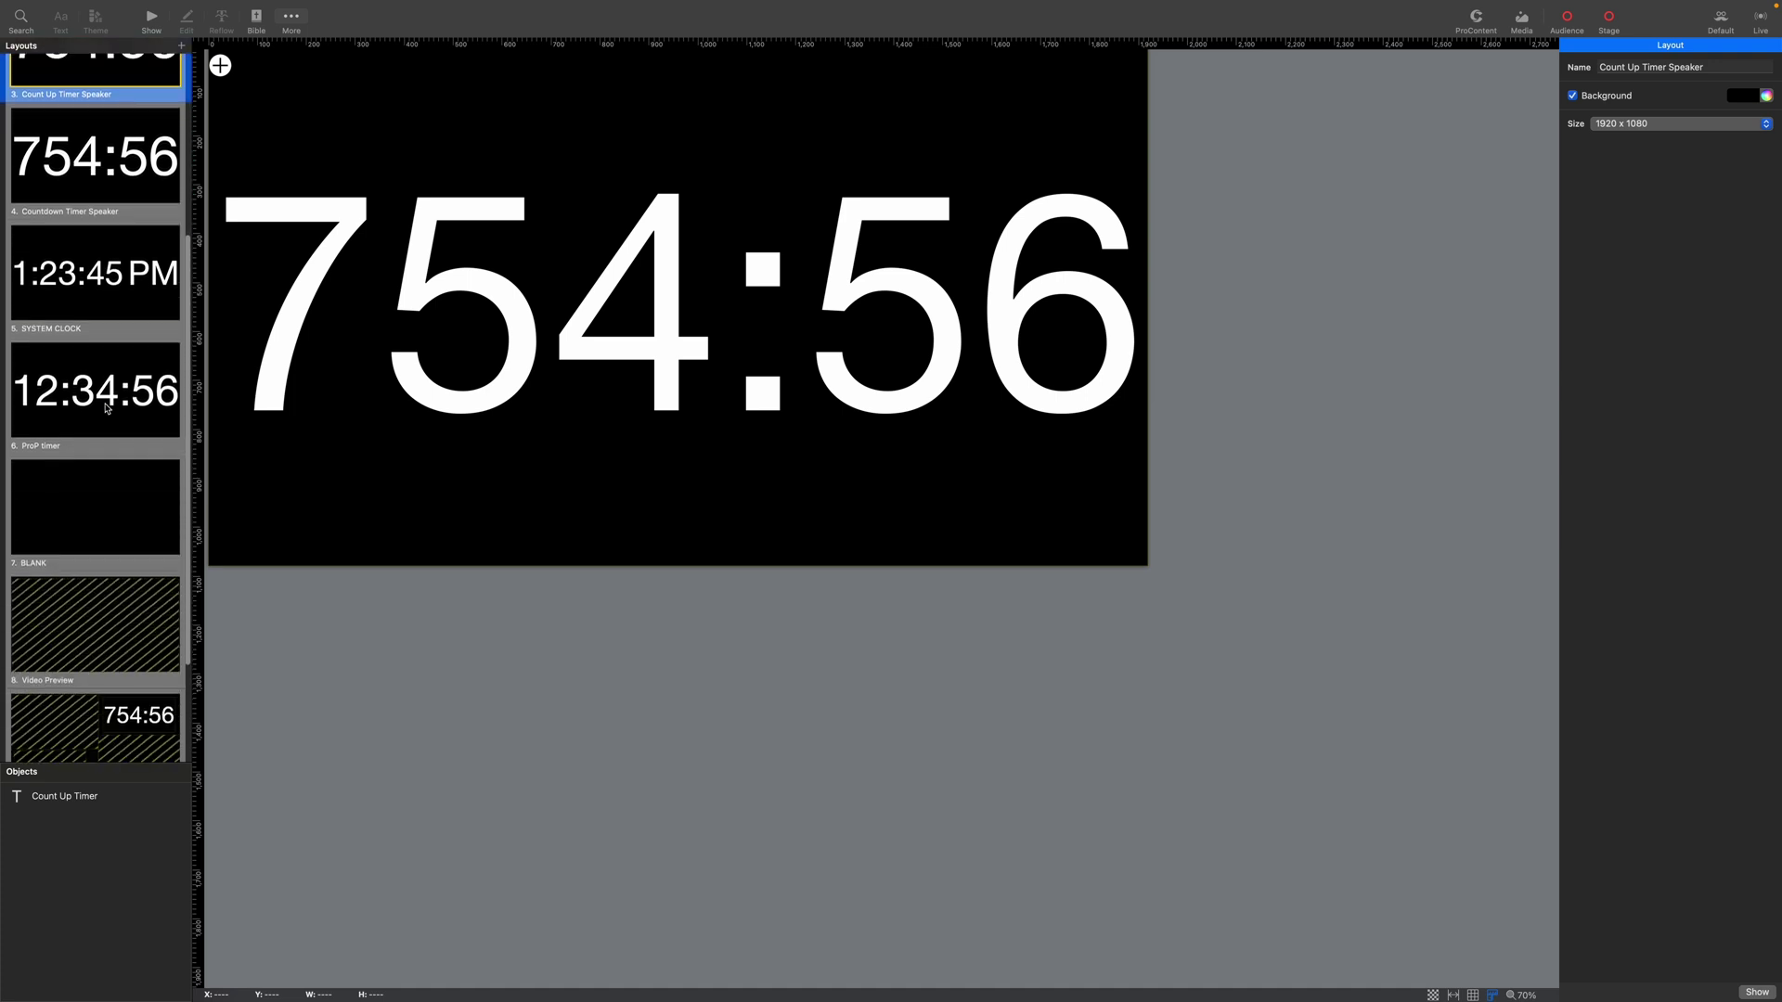
scroll(105, 409, "down", 2)
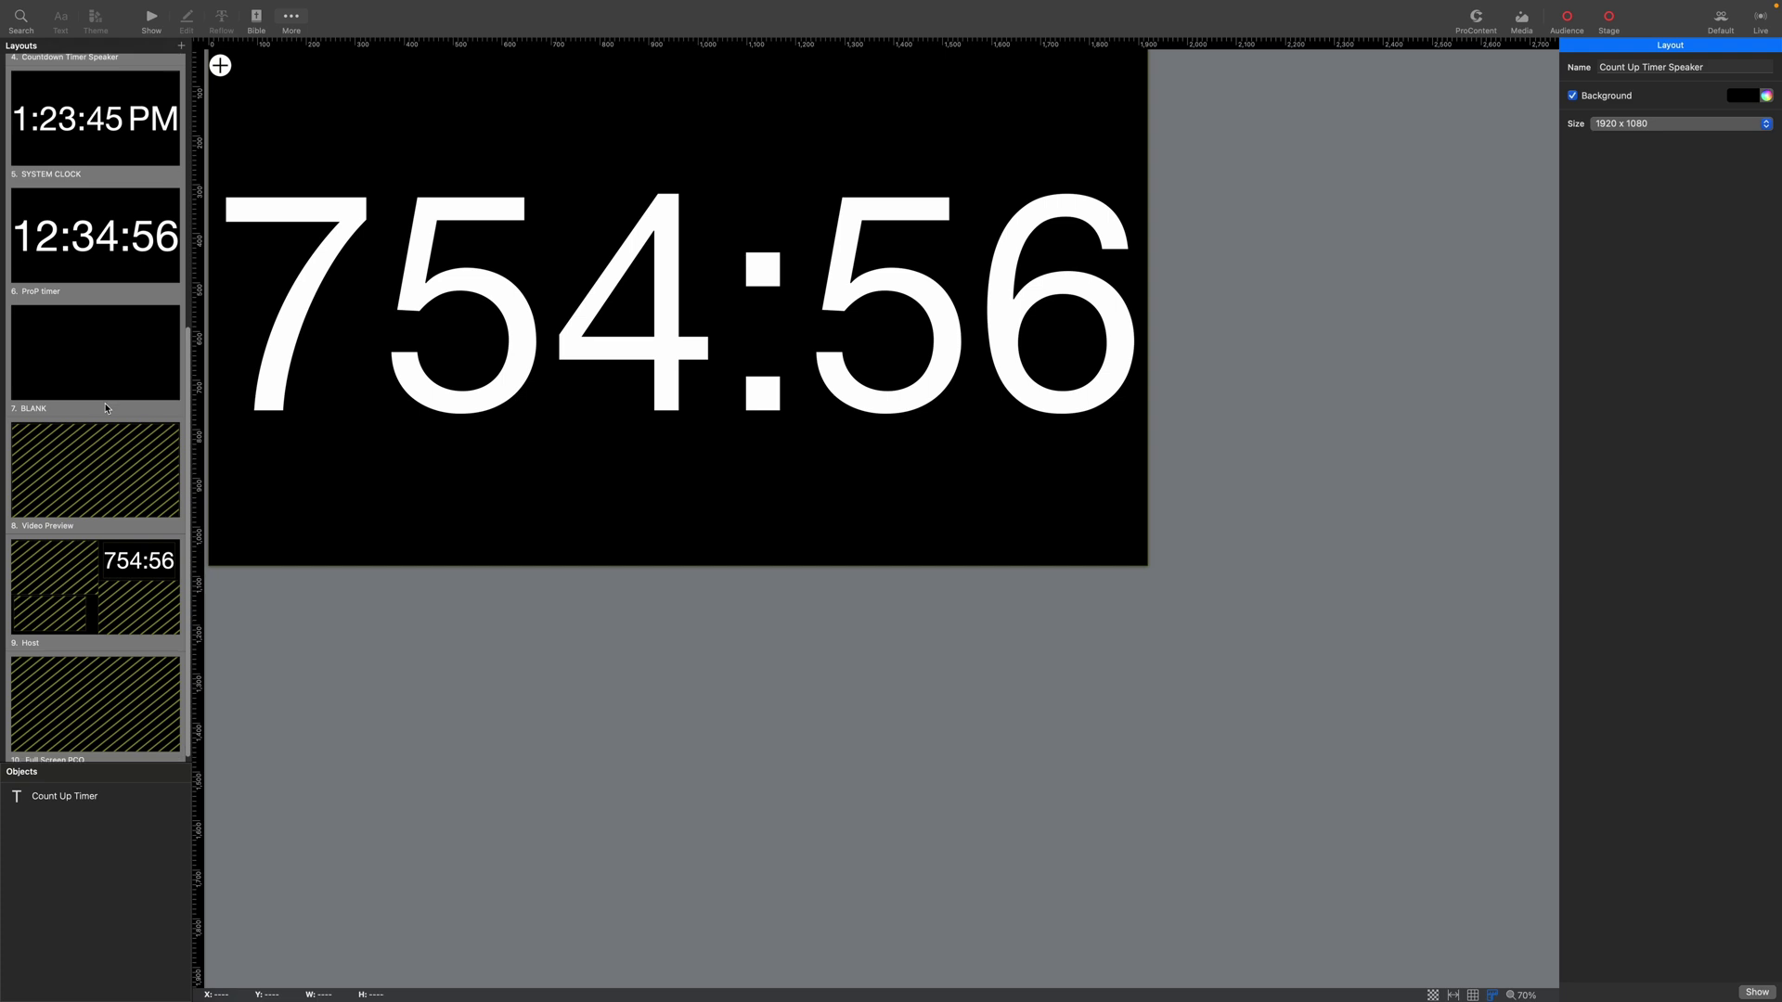
left_click(66, 578)
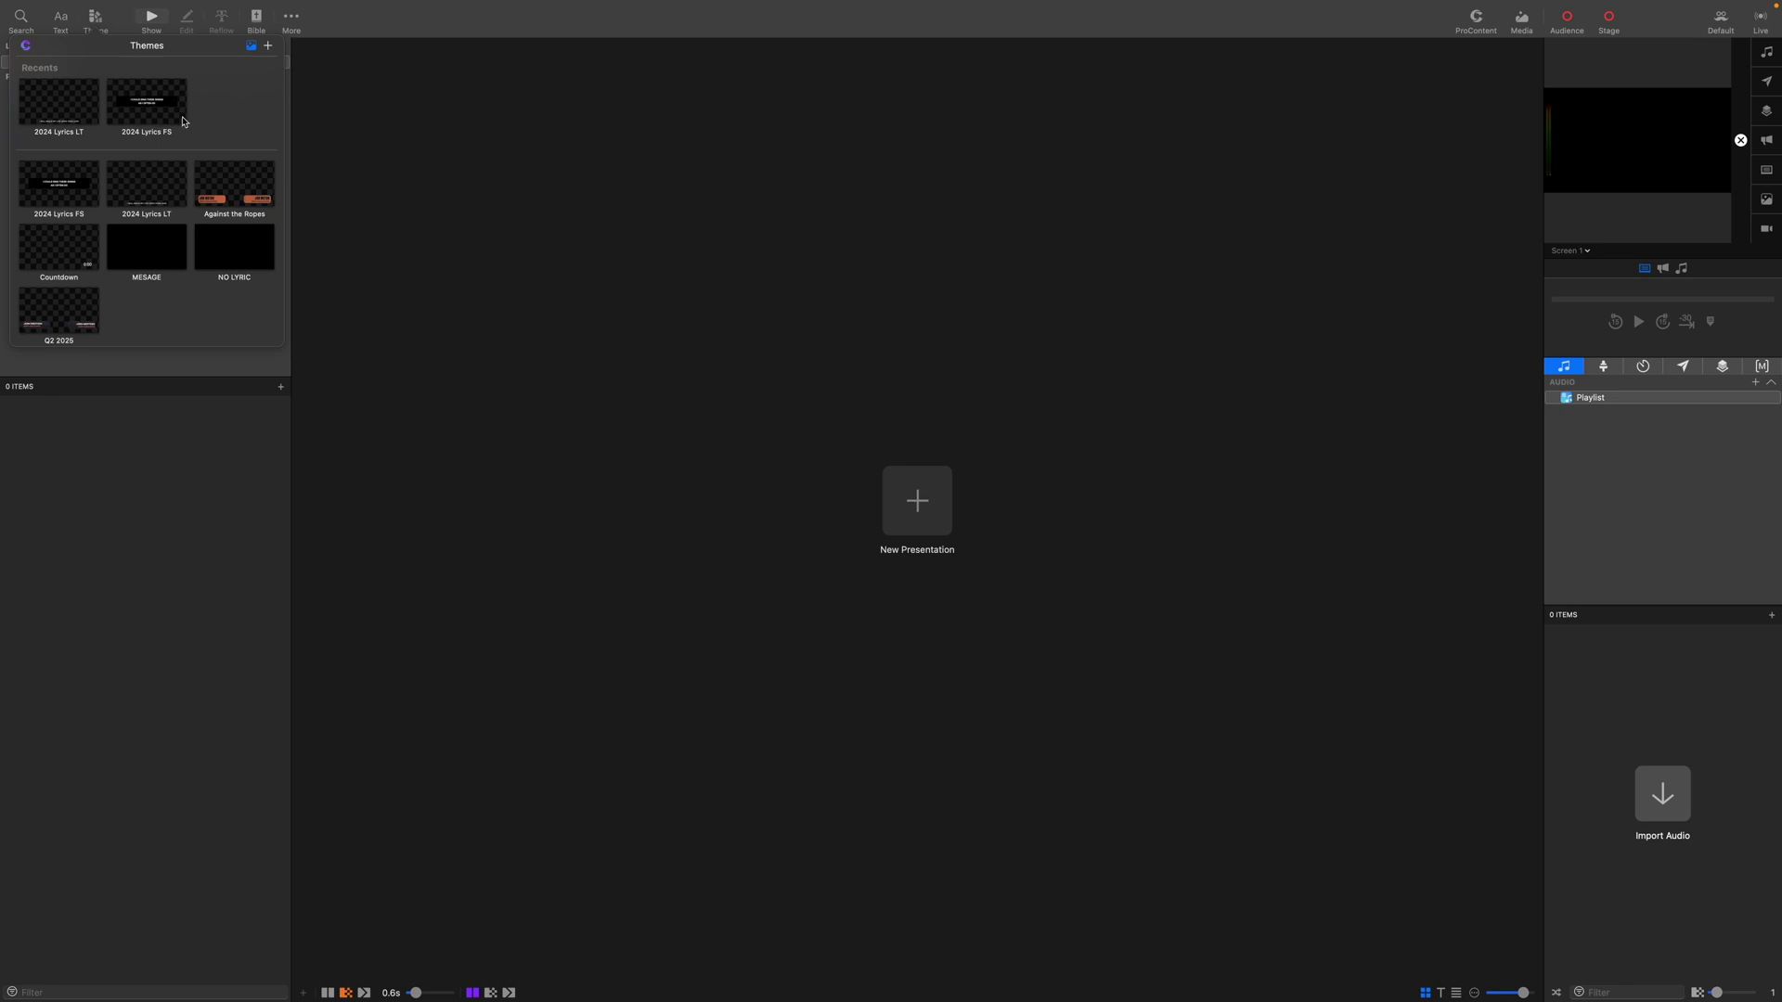
scroll(158, 115, "down", 1)
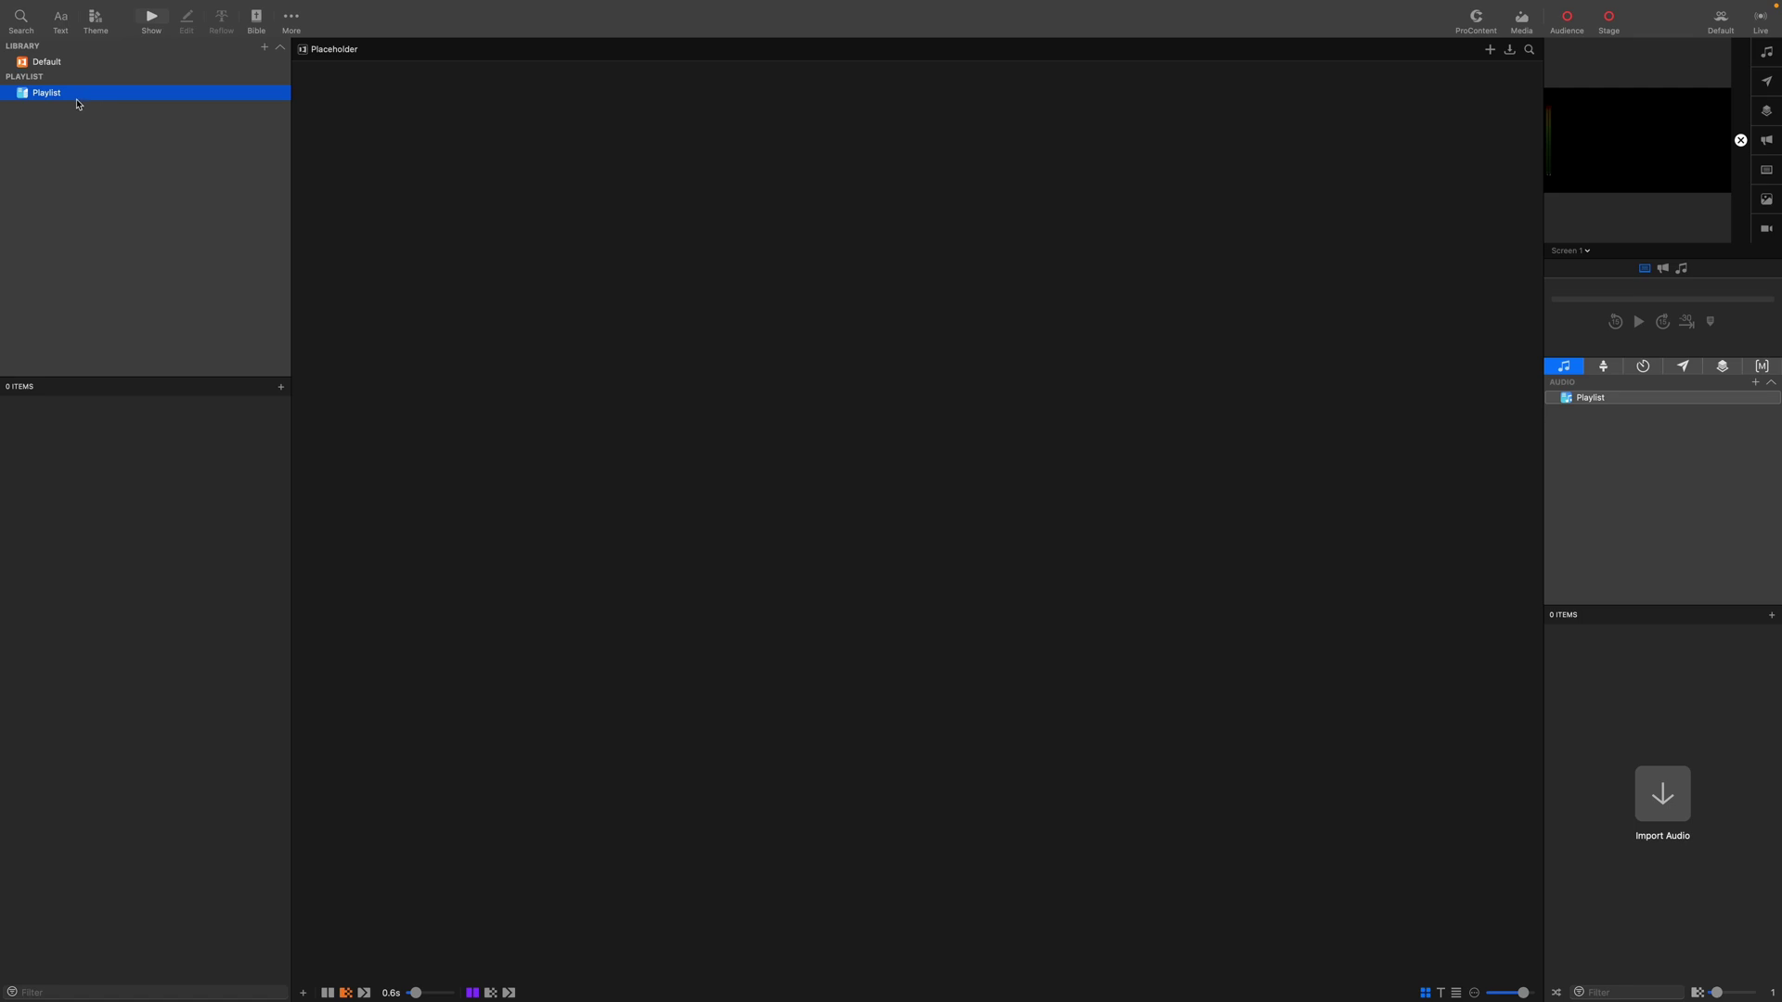
Rename the playlist from 'Playlist' to 'Playlist Template'.
right_click(81, 91)
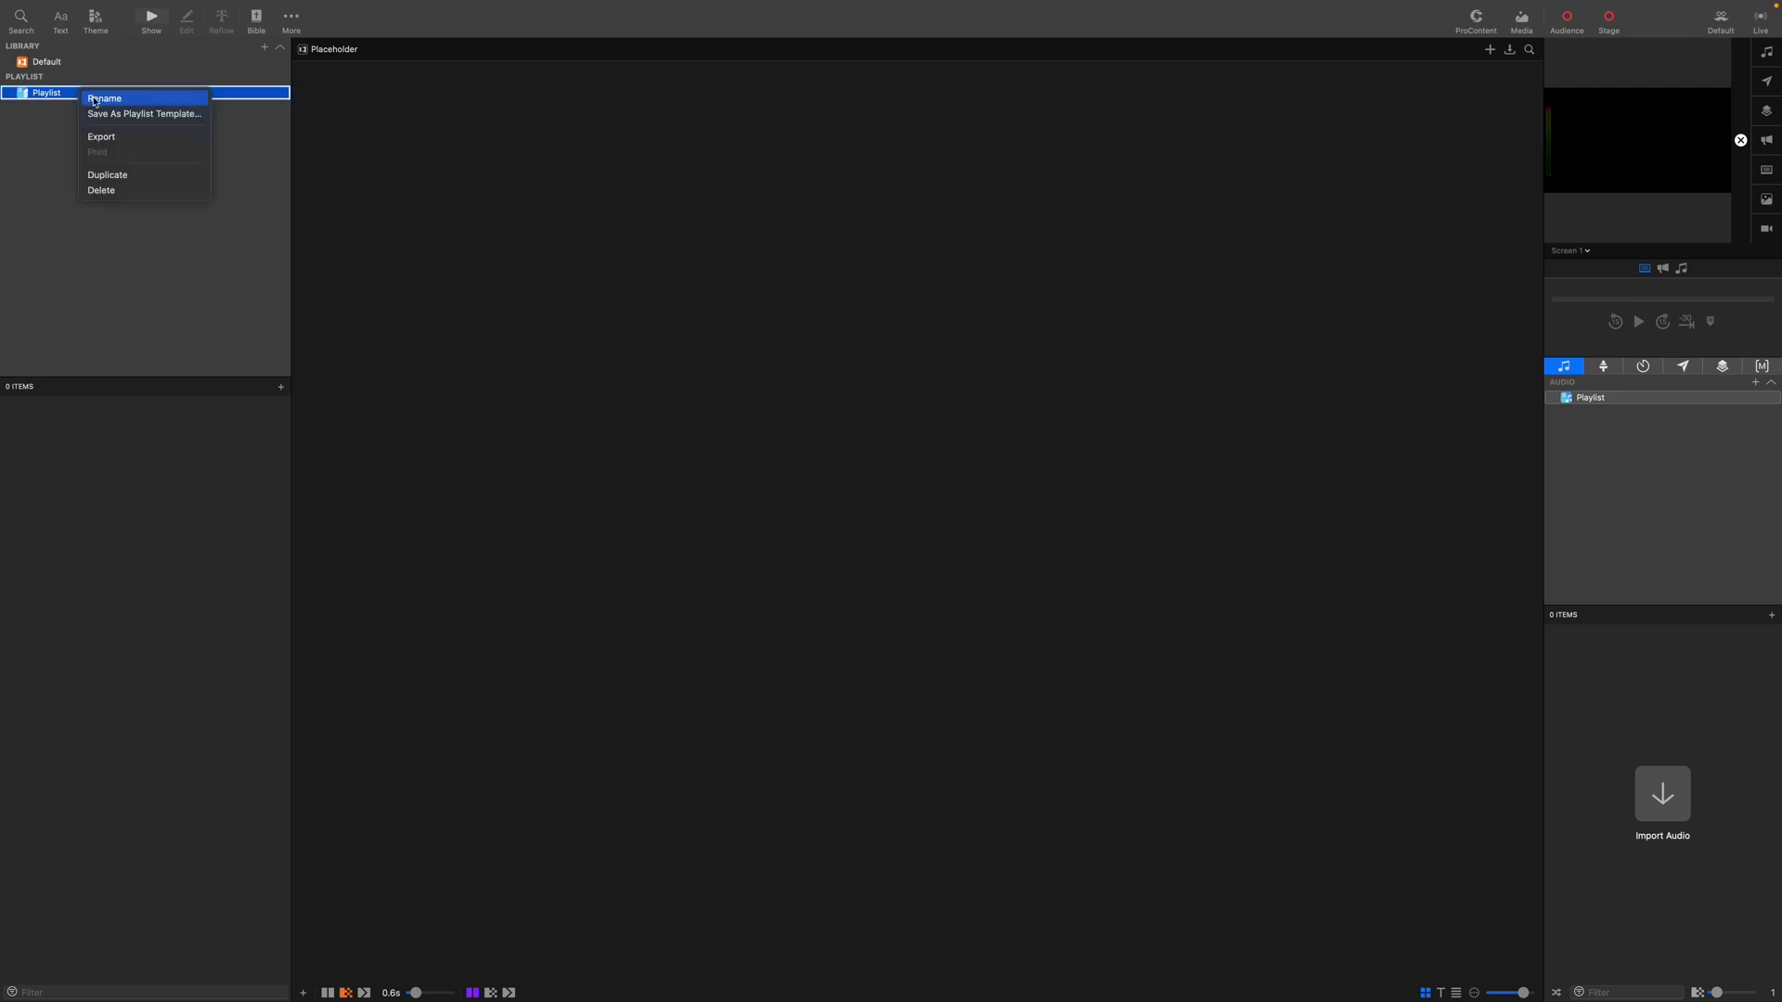
left_click(94, 100)
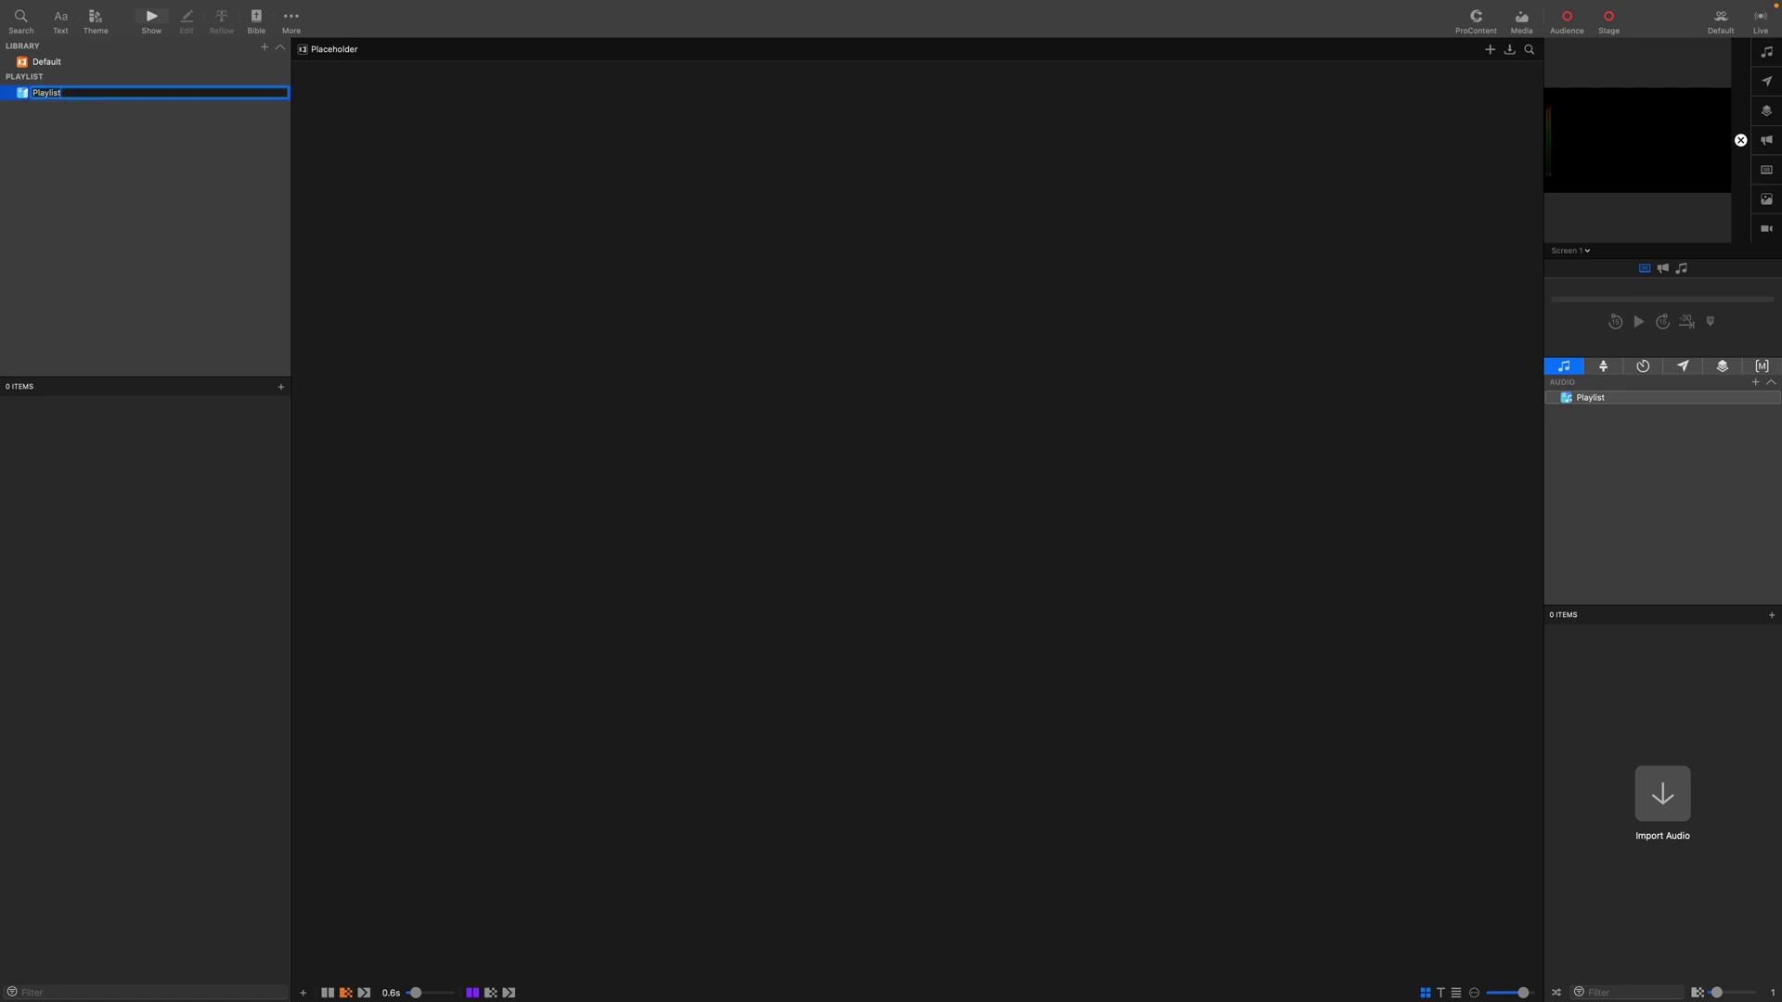
type("Template")
key("Return")
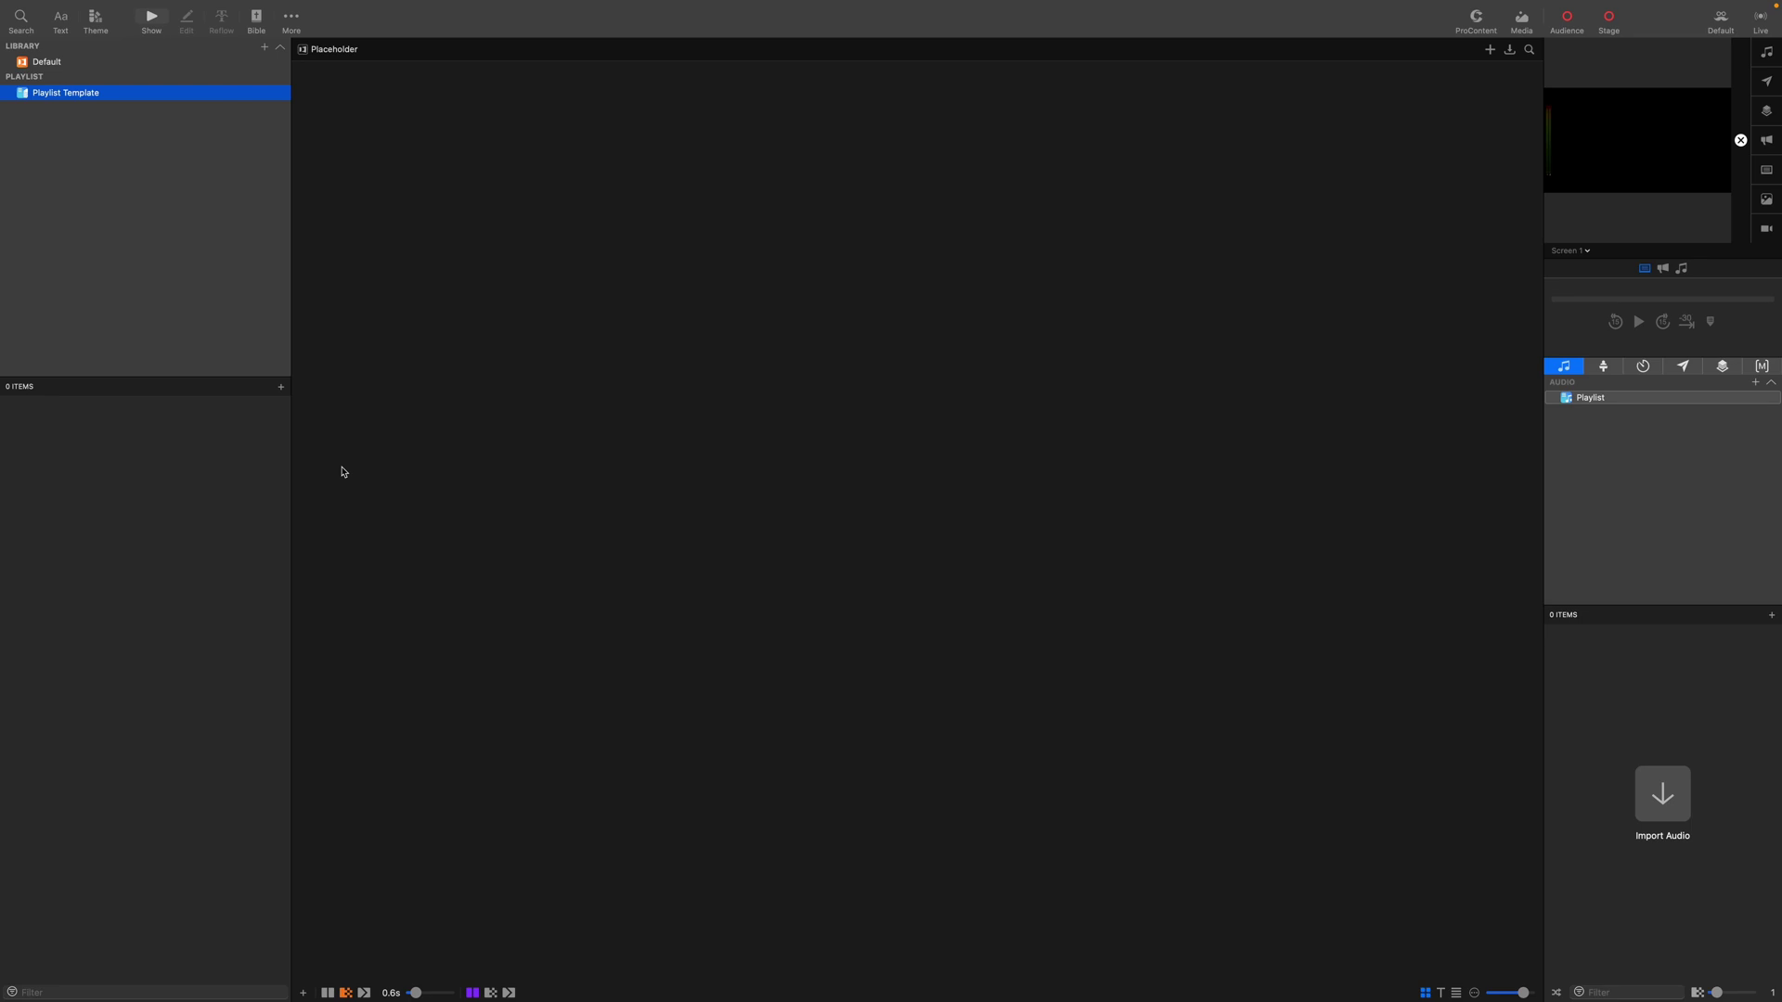
Create new presentations 'Pre-Service' and 'Message', cancelling an extra new-presentation dialog.
key("super+n")
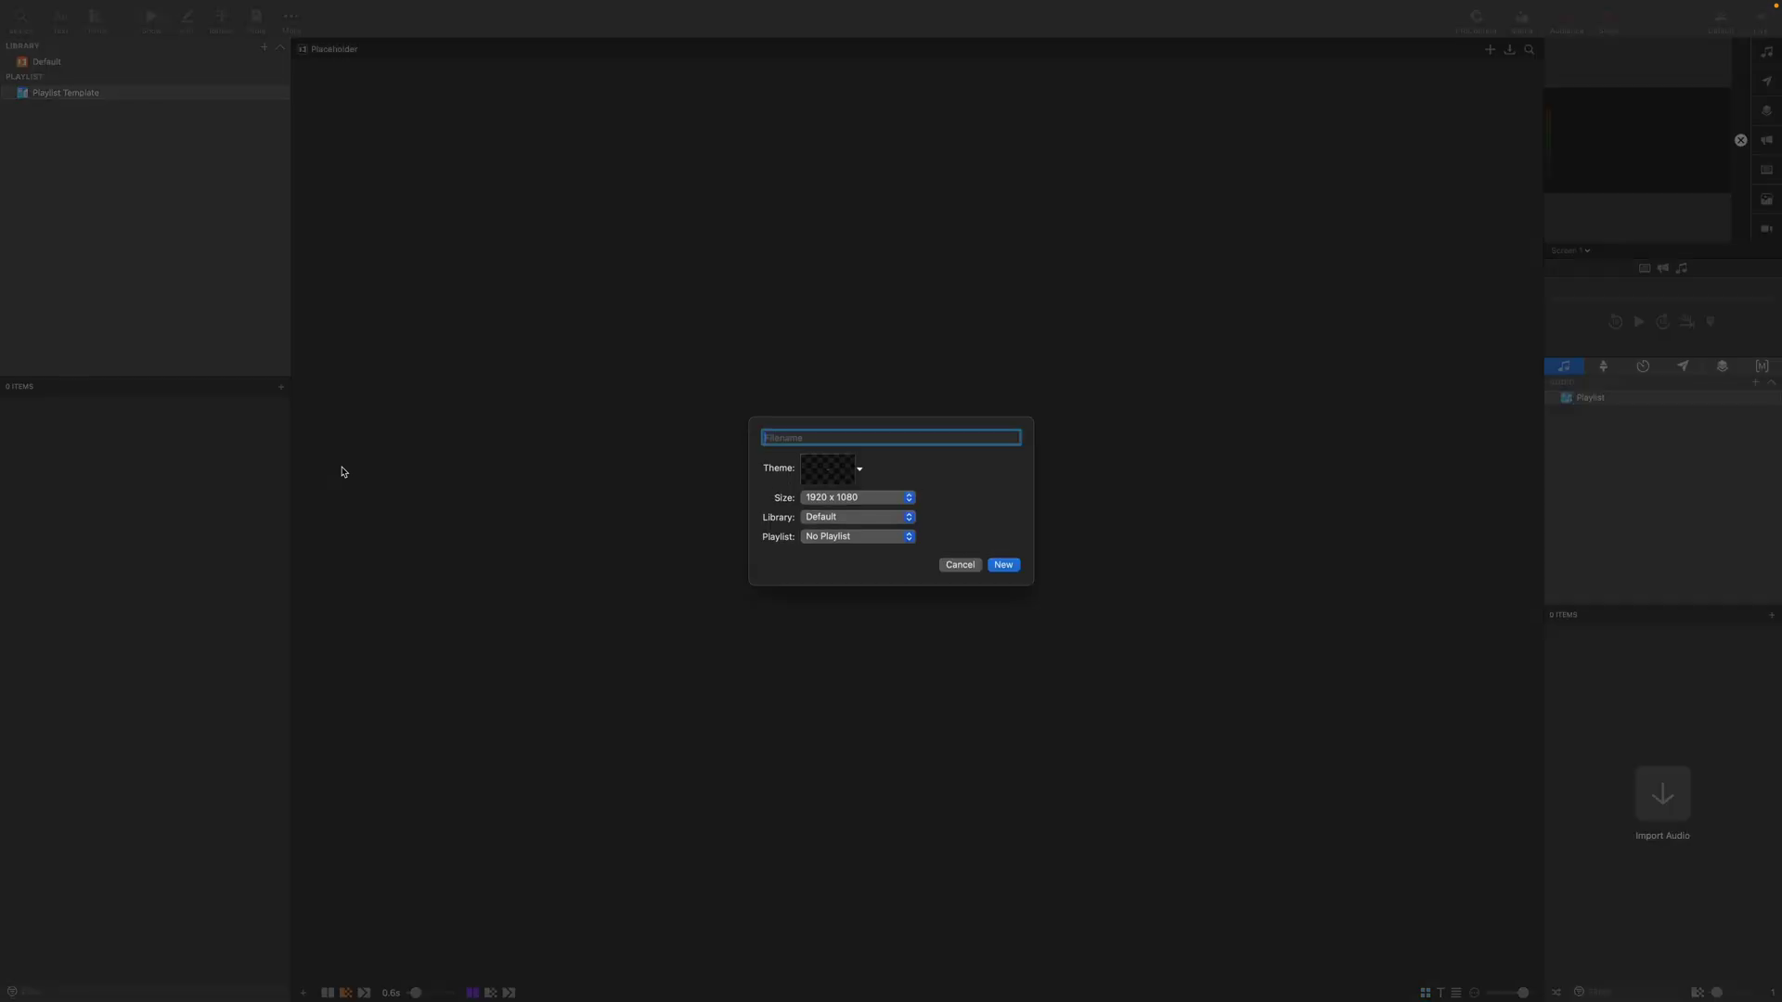
type("Pre-Service")
key("Return")
key("super+n")
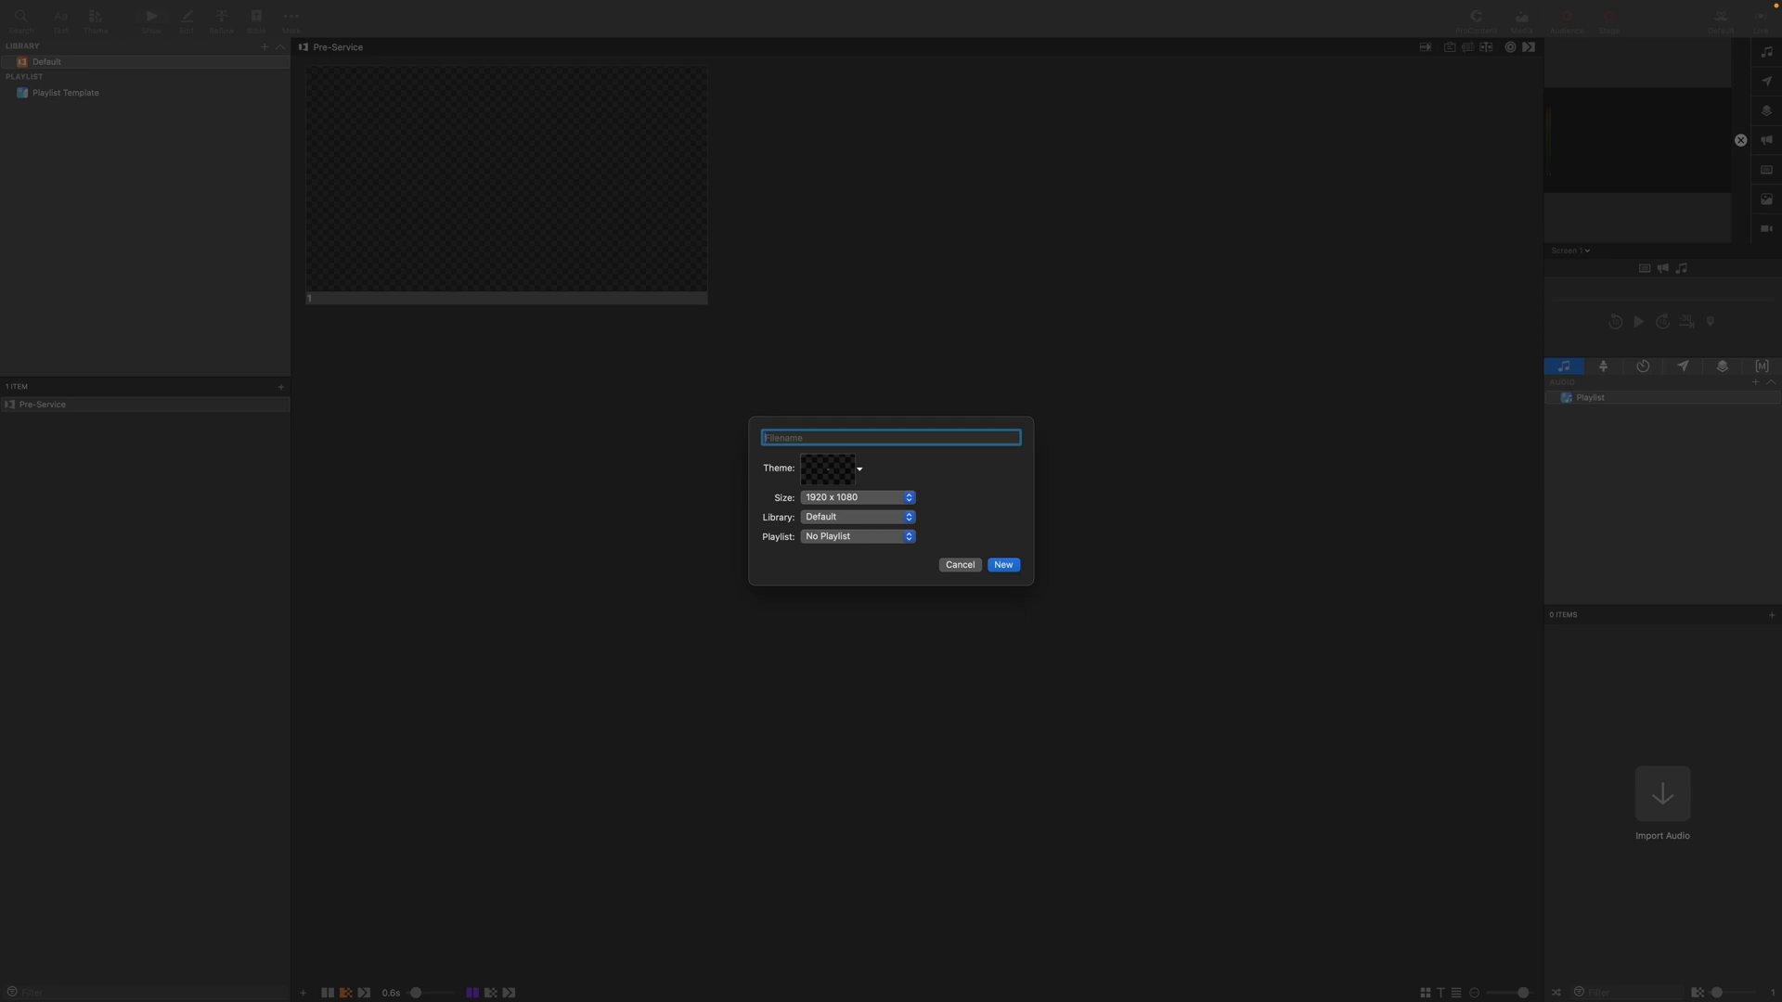
type("Message")
key("Return")
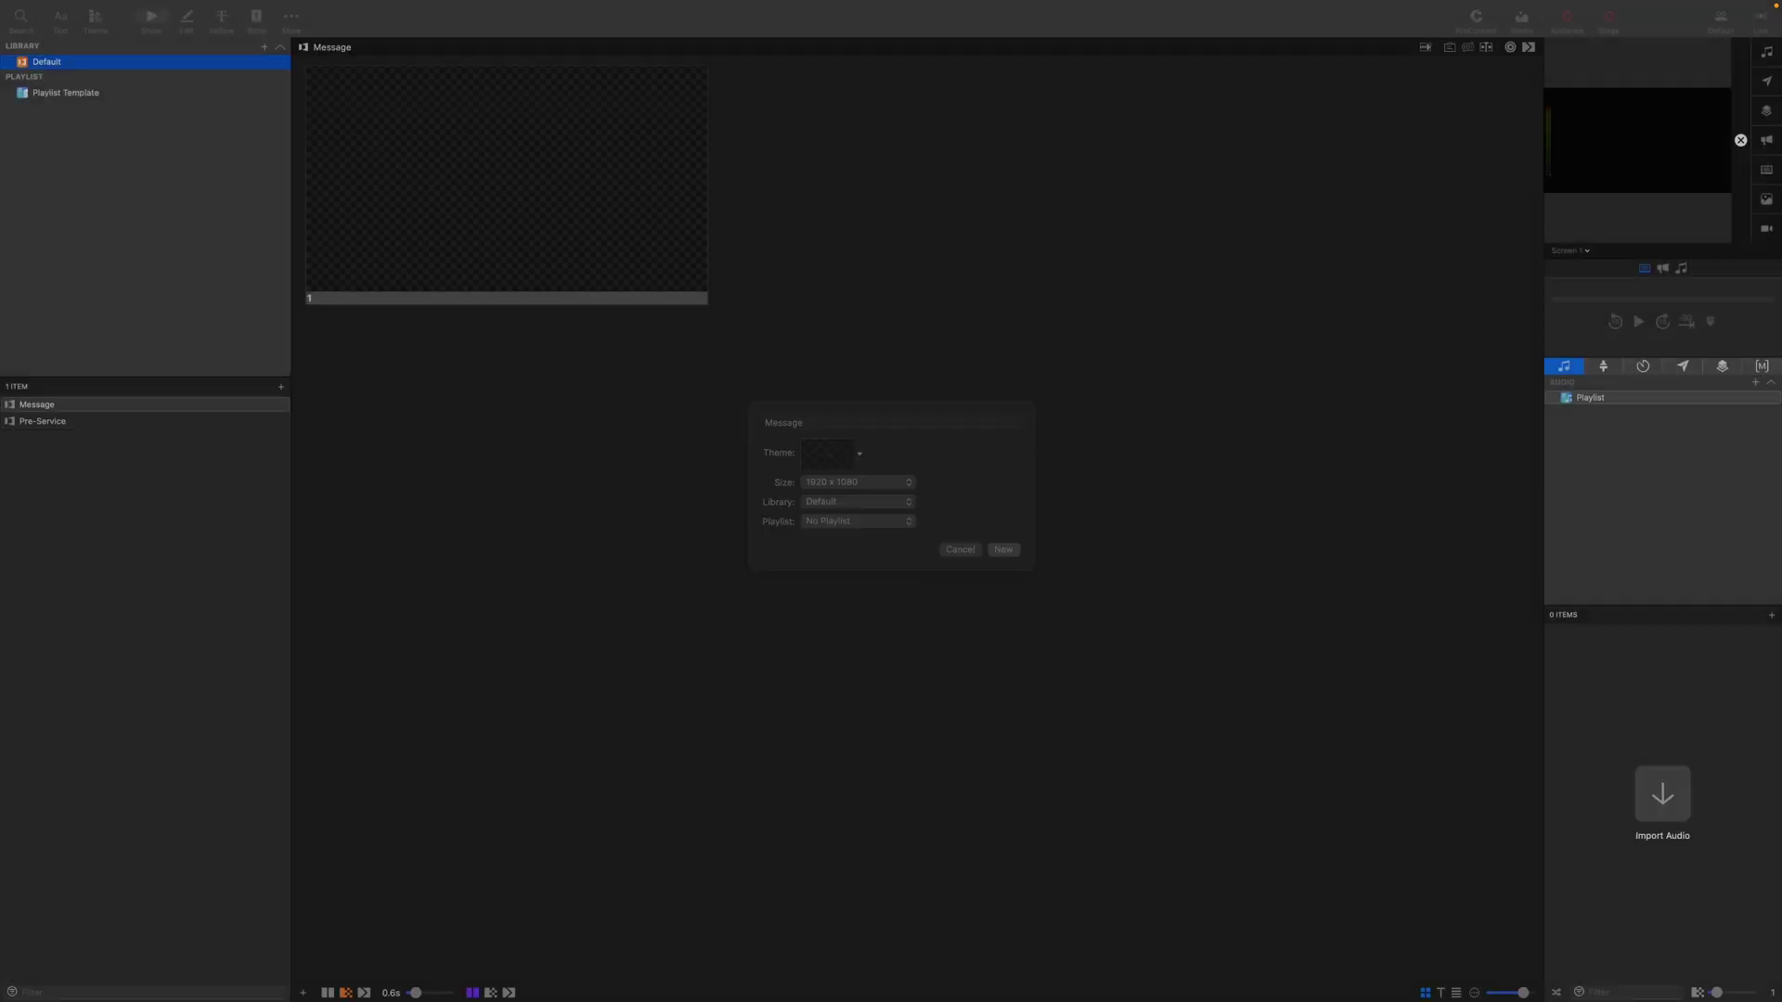
key("super+n")
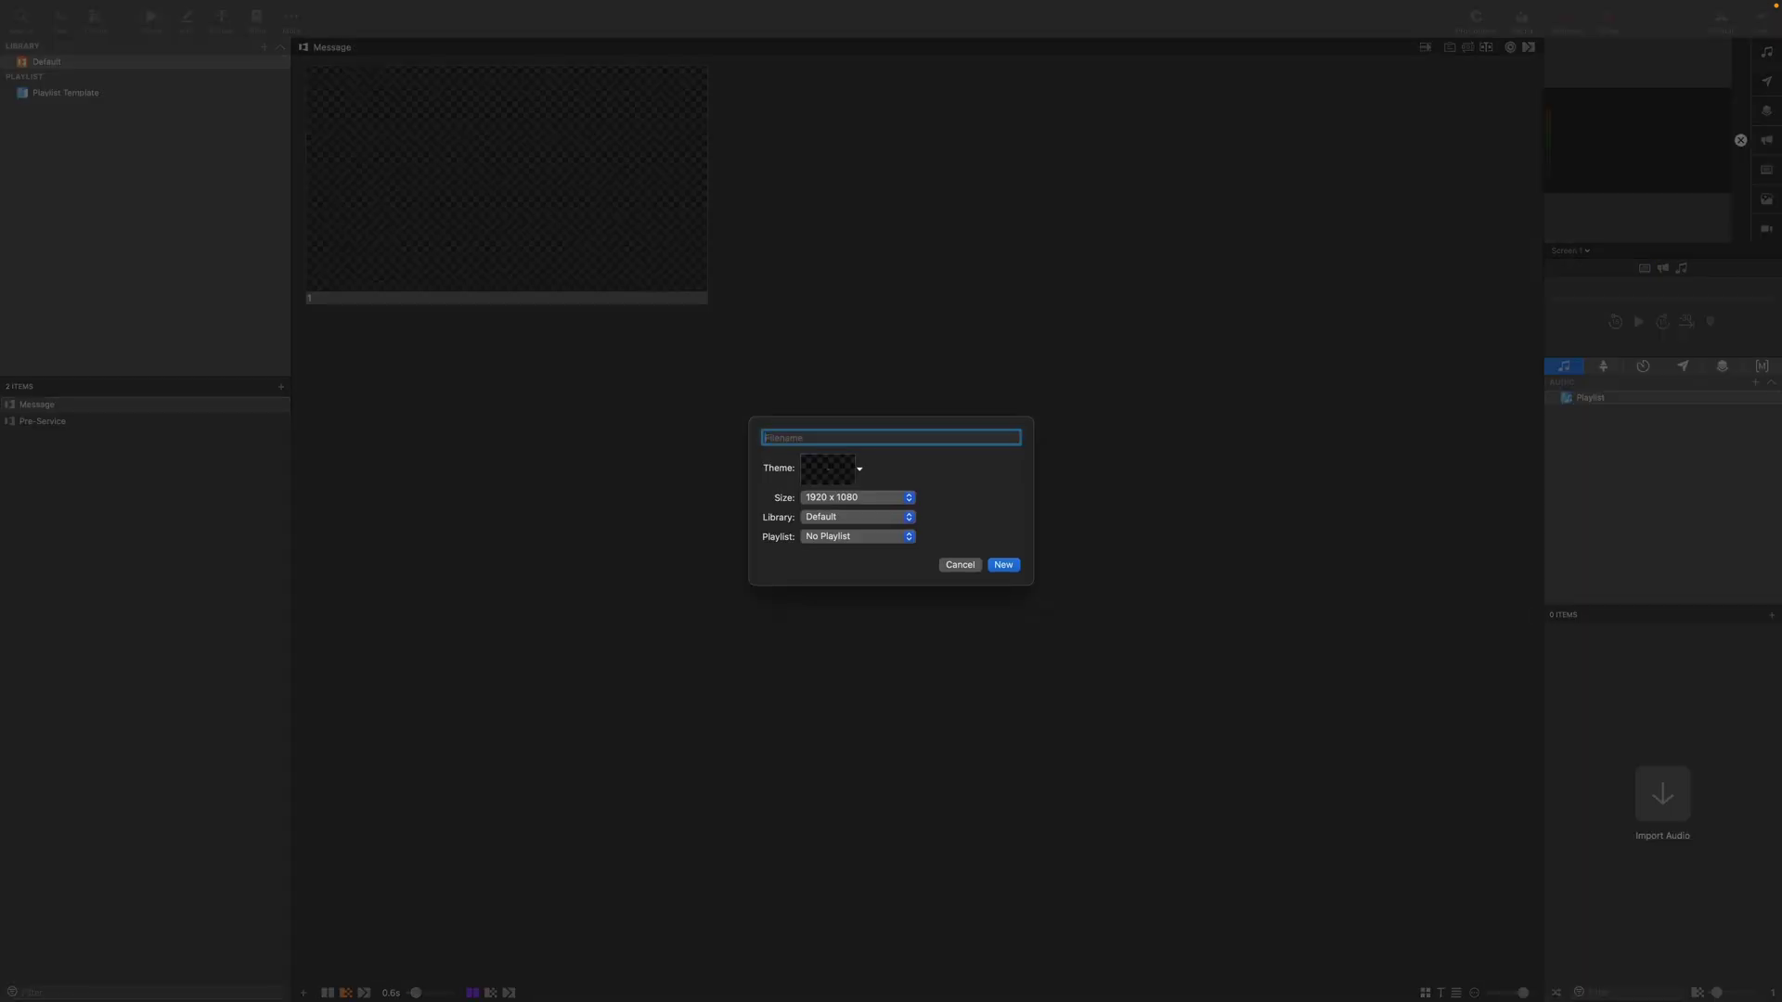
left_click(960, 565)
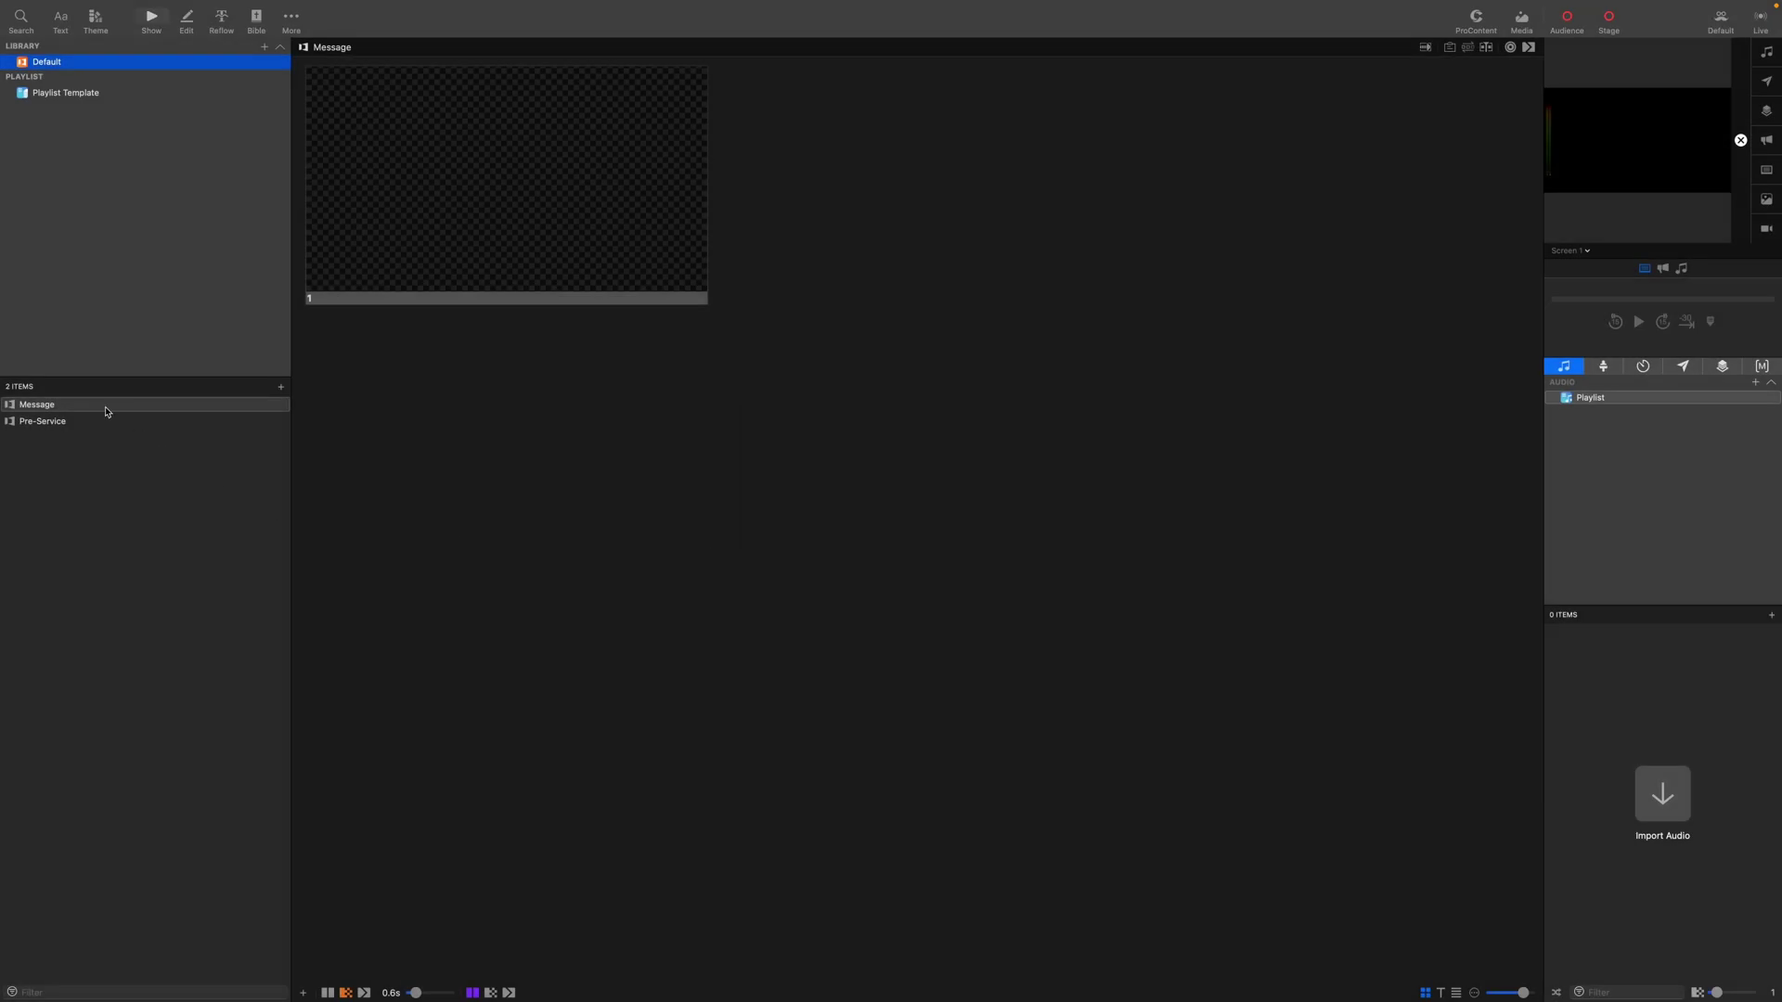
Rename the Message presentation to 'Live - Message'.
right_click(56, 406)
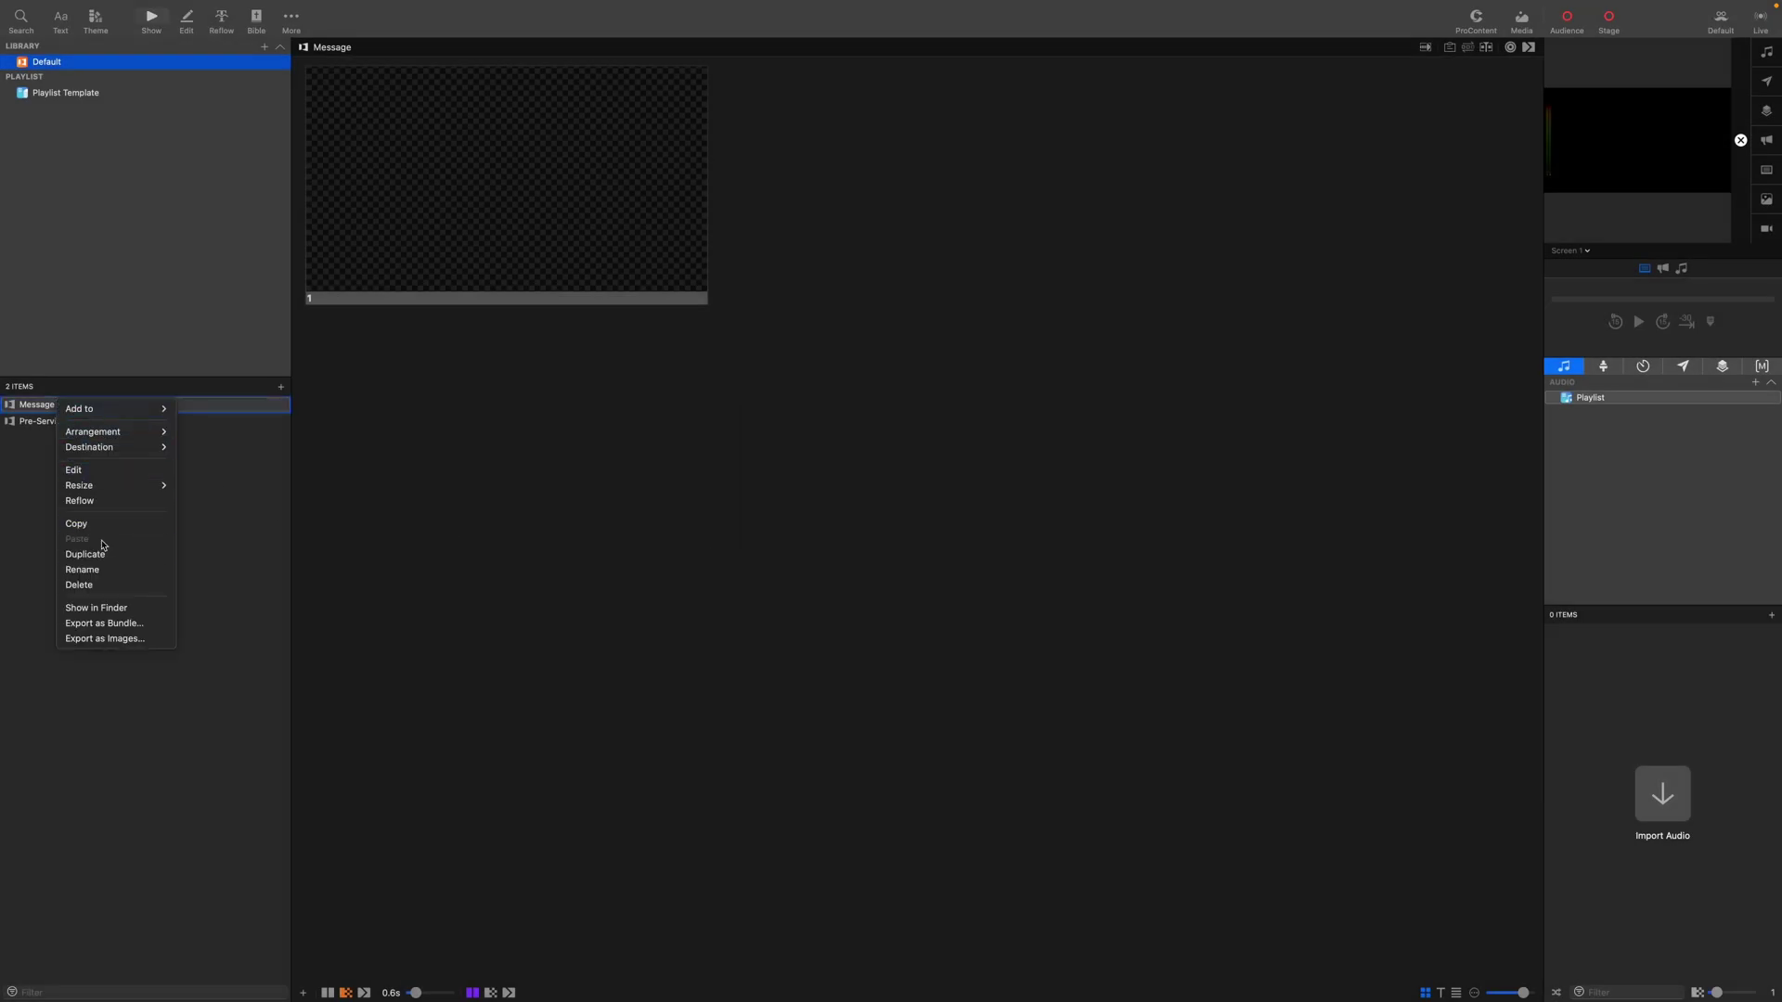
left_click(84, 569)
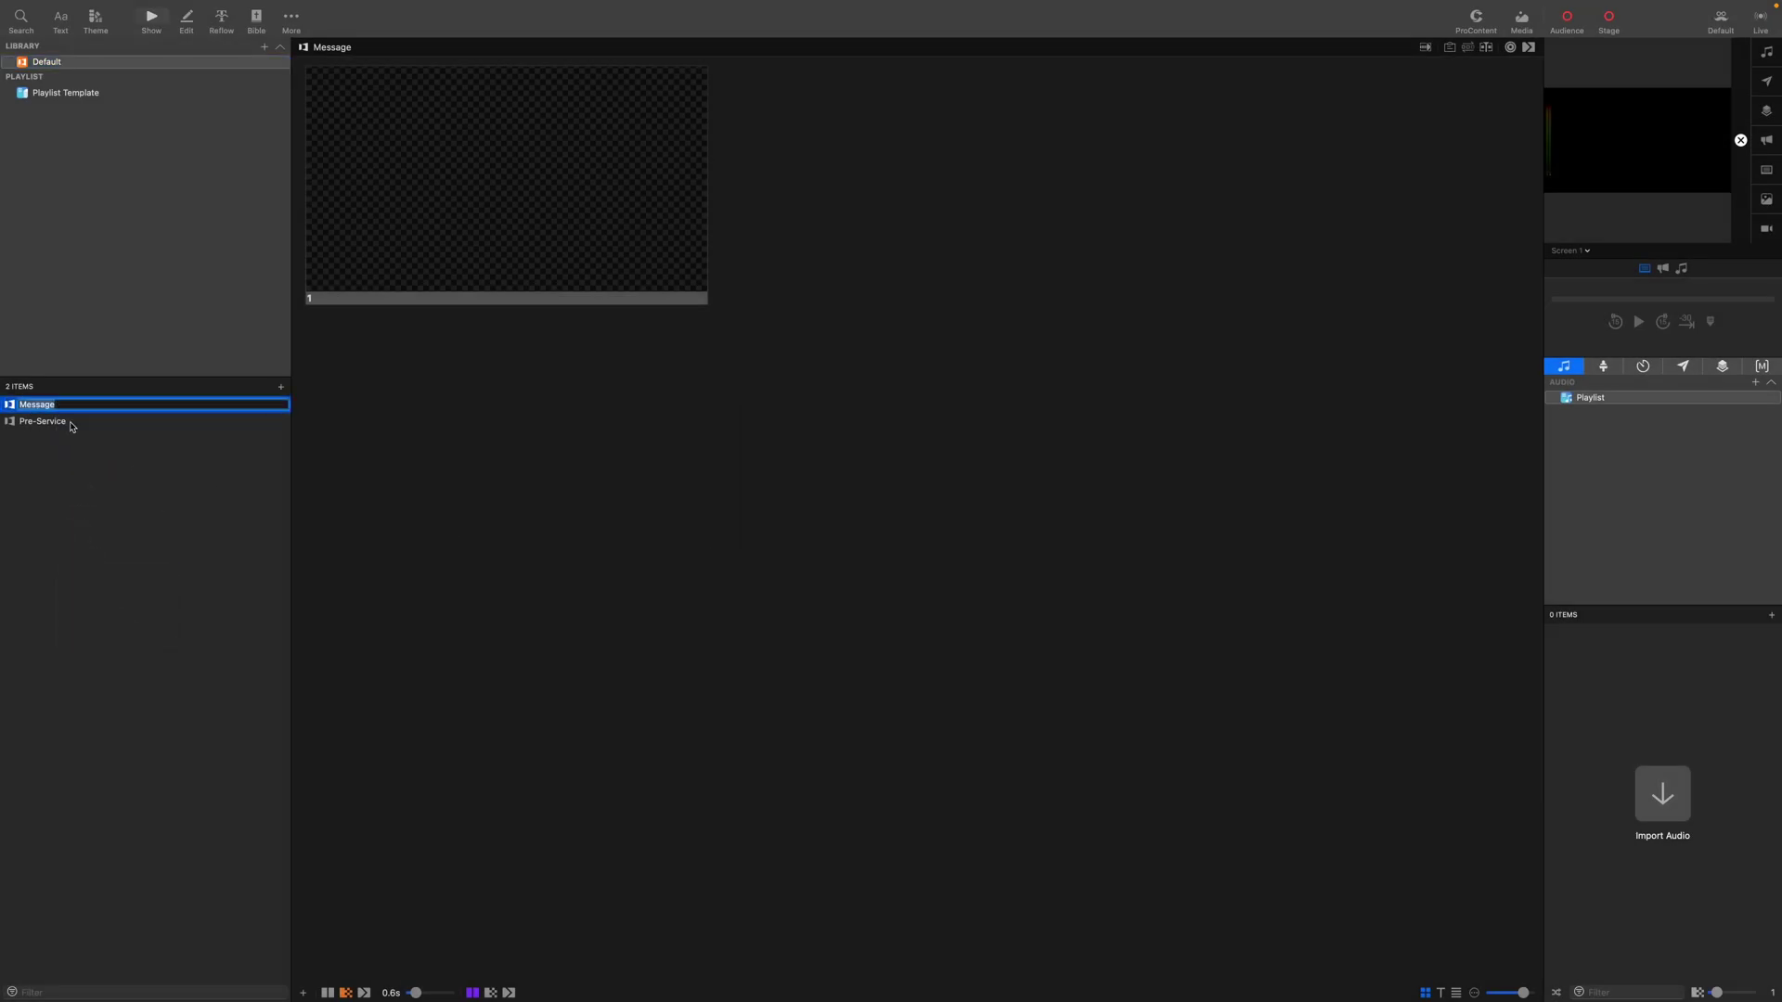
key("Left")
type("Live -")
key("Return")
key("super+n")
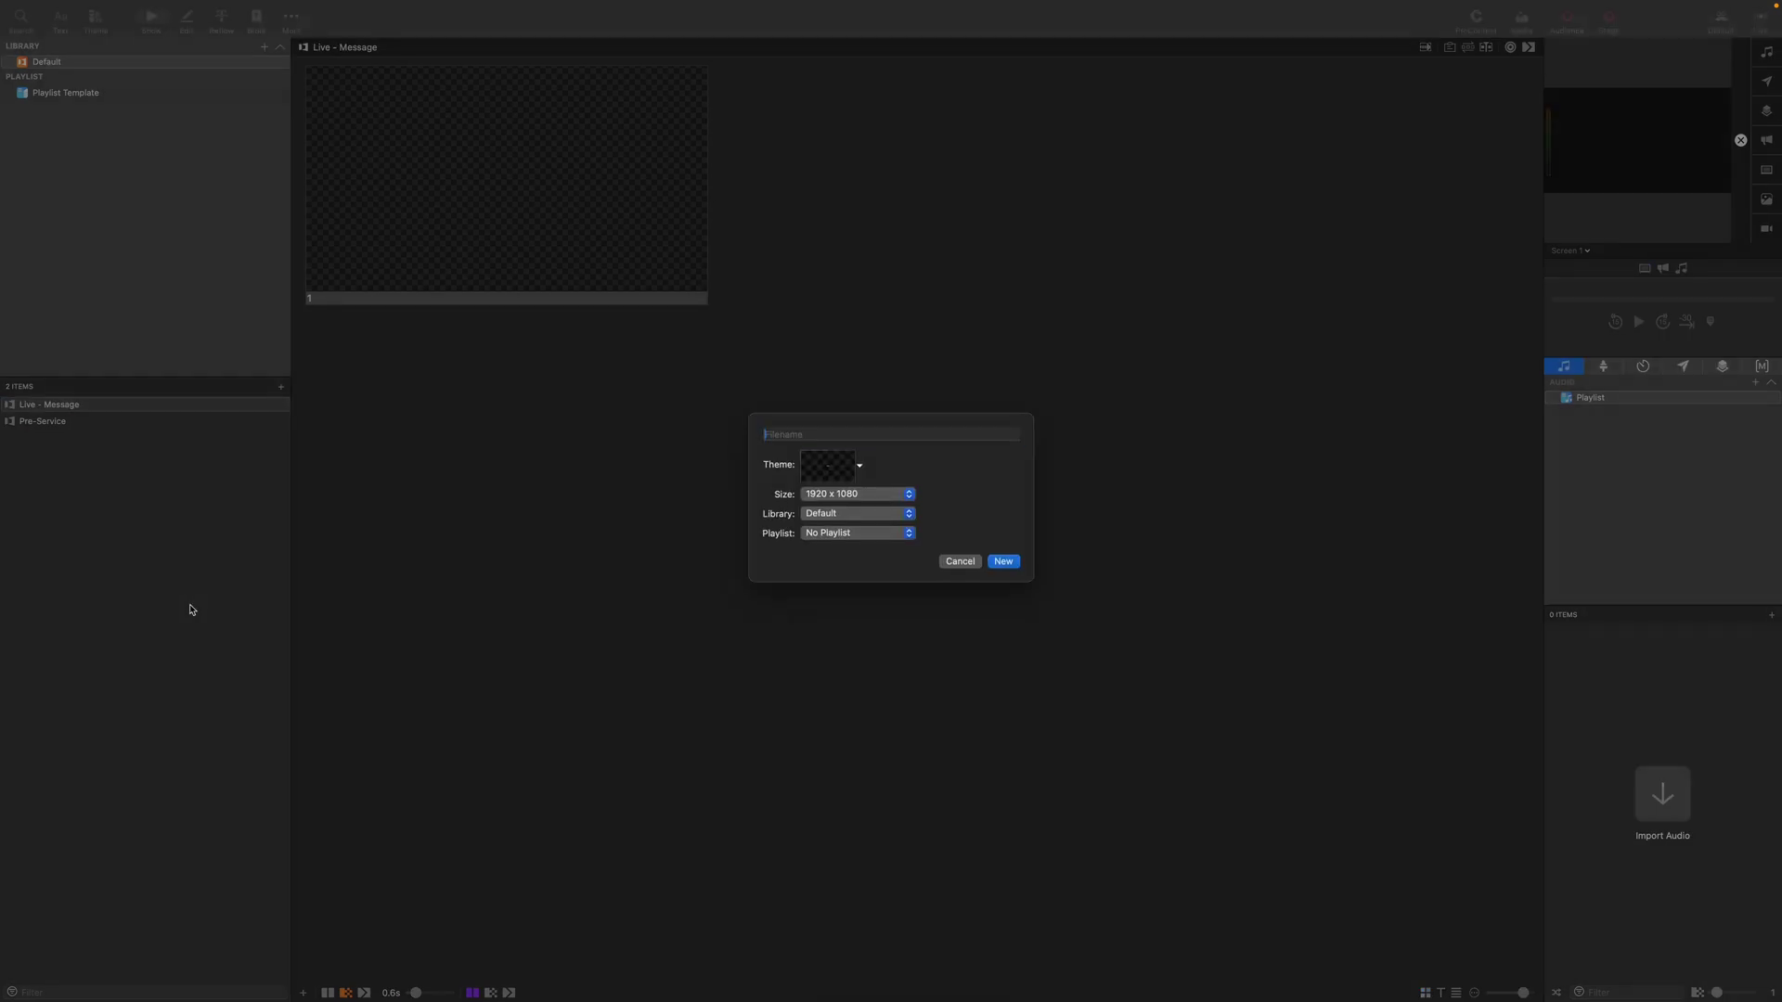
Create presentations 'Playback - Message', 'Campus 1 Host', 'Campus 2 Host' and 'Post-Service' with Cmd+N.
type("Playback")
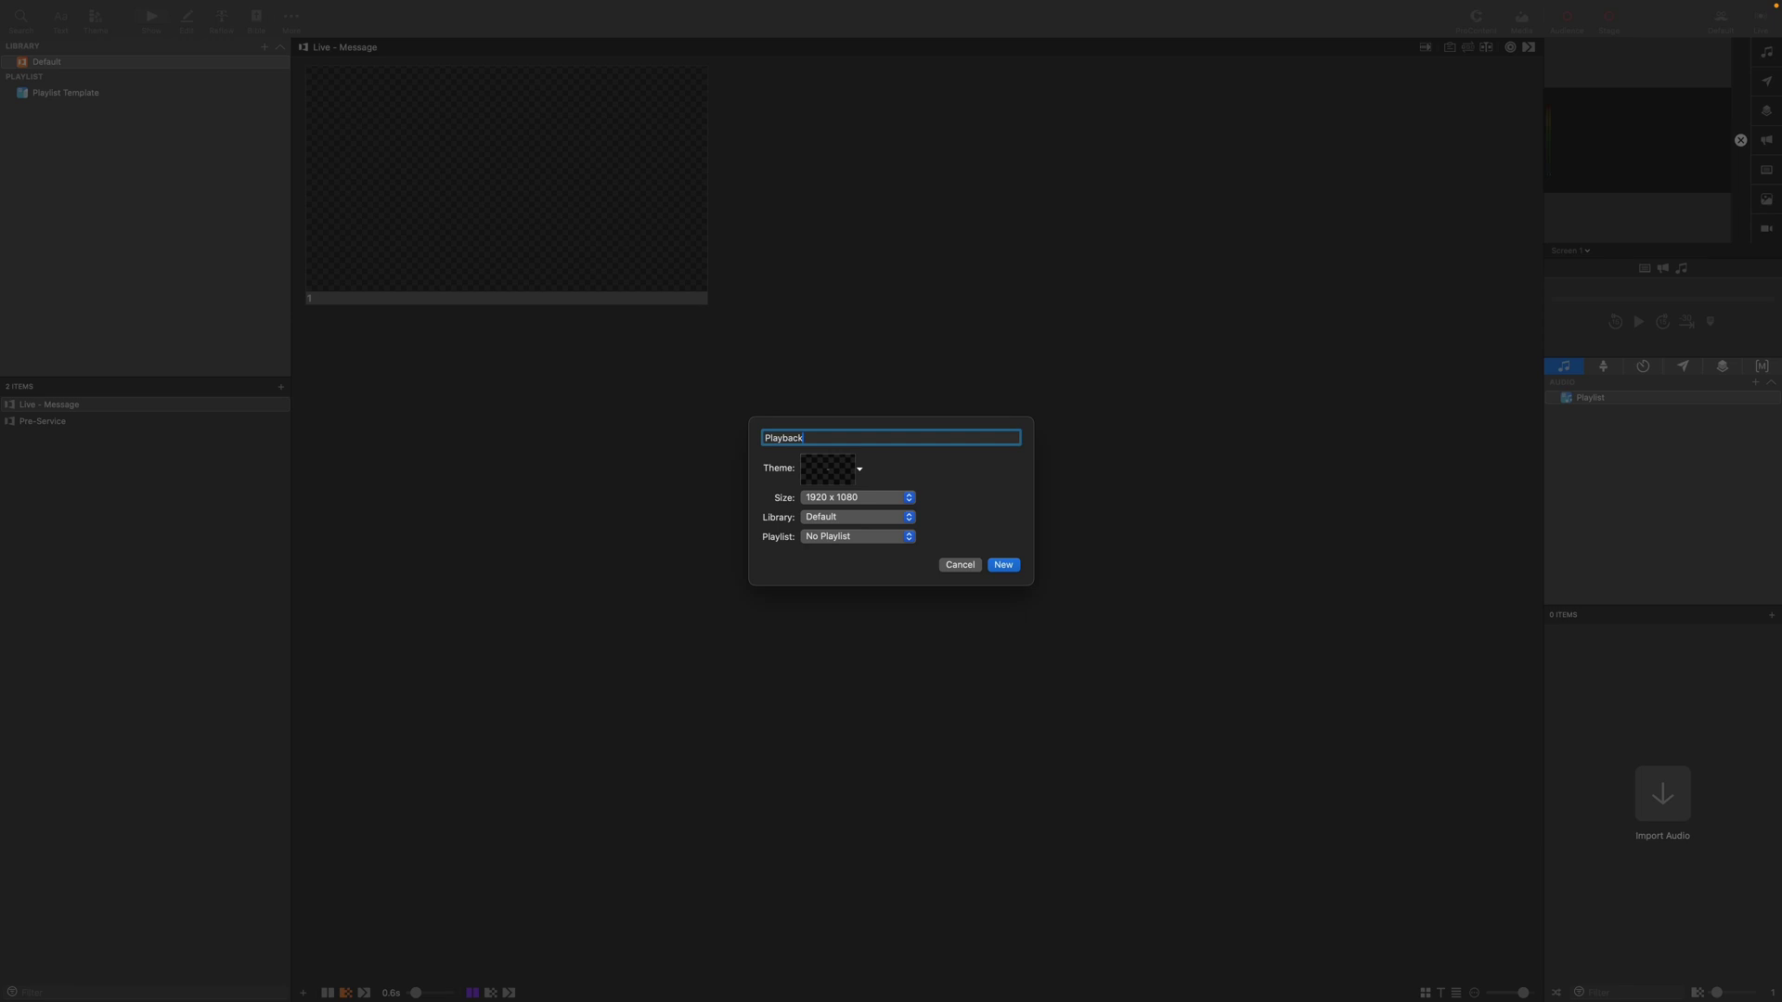
type(" - Message")
key("Return")
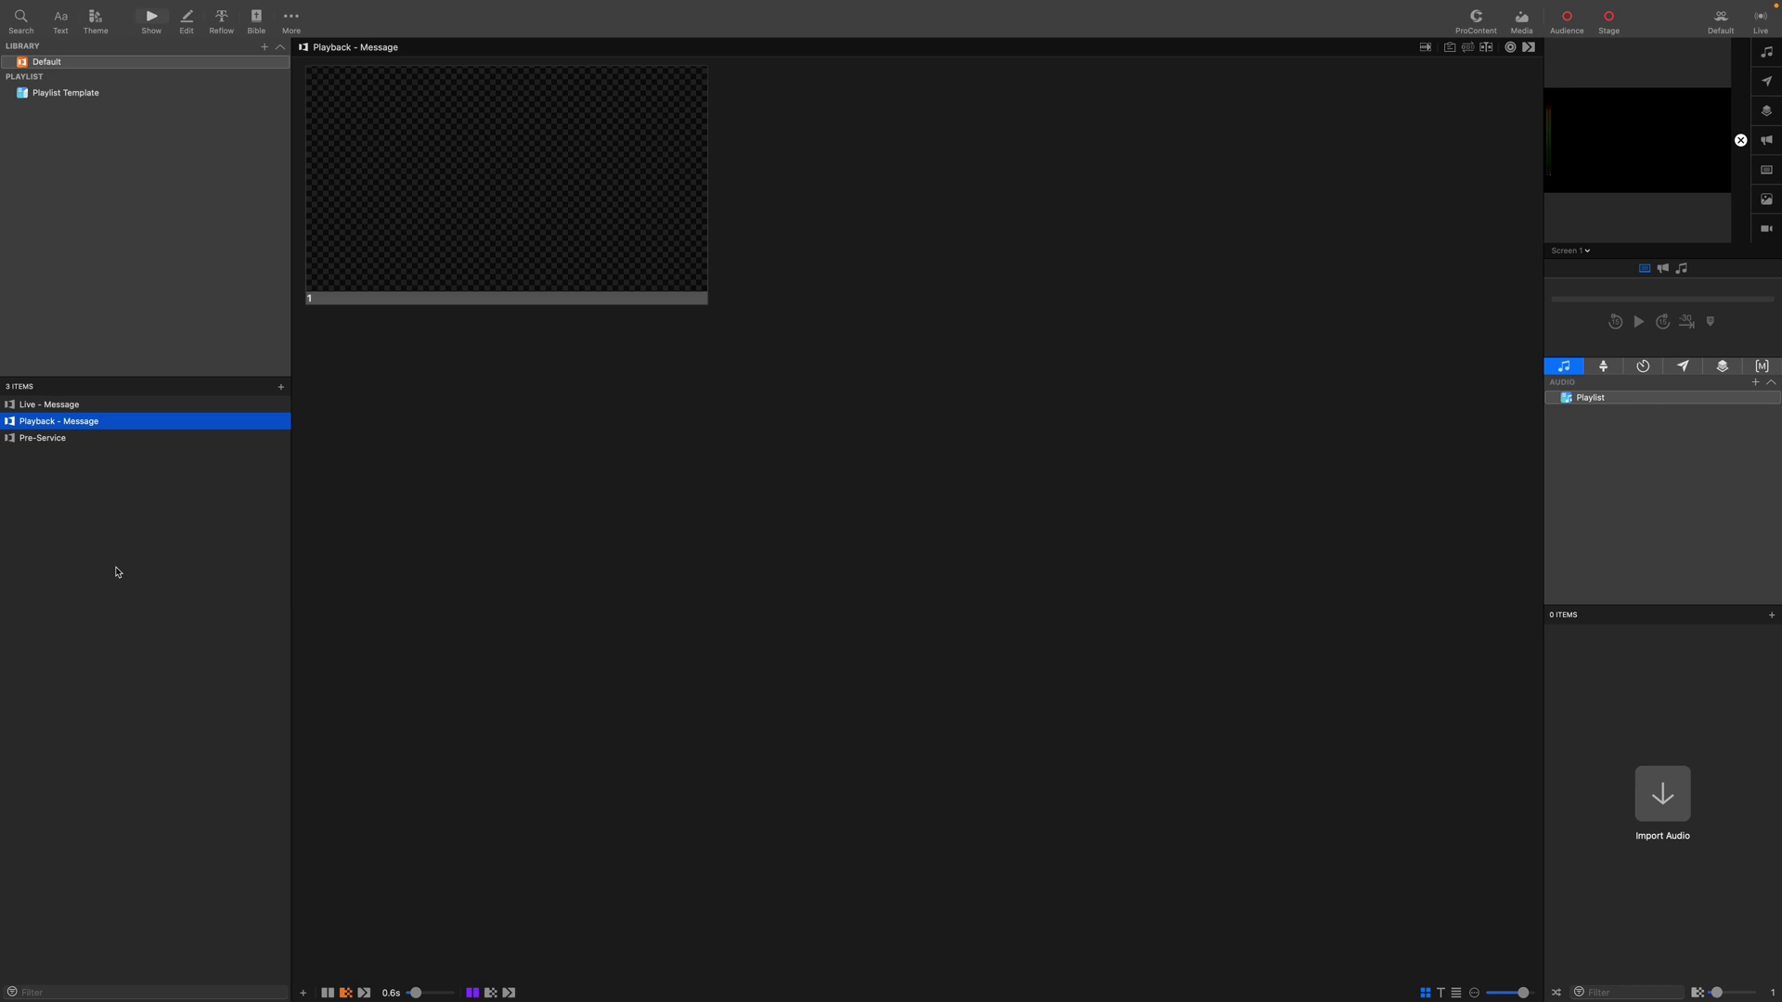
key("super+n")
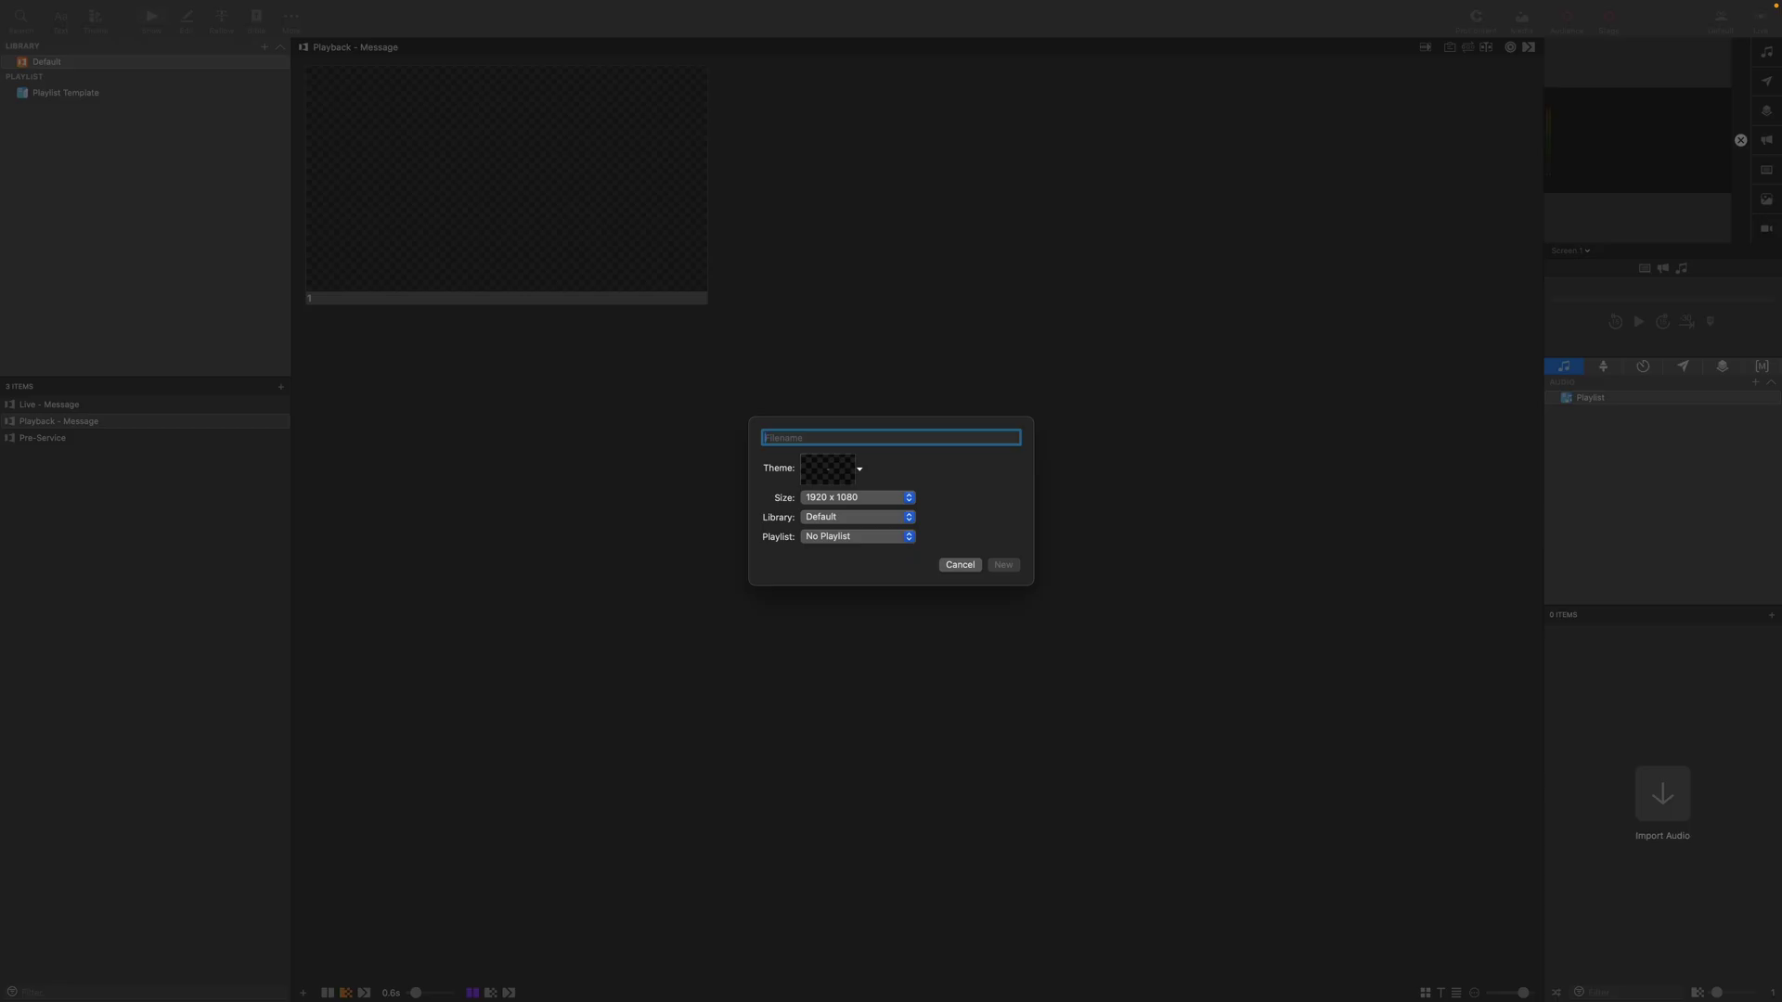
type("Campus 1 Host")
key("Return")
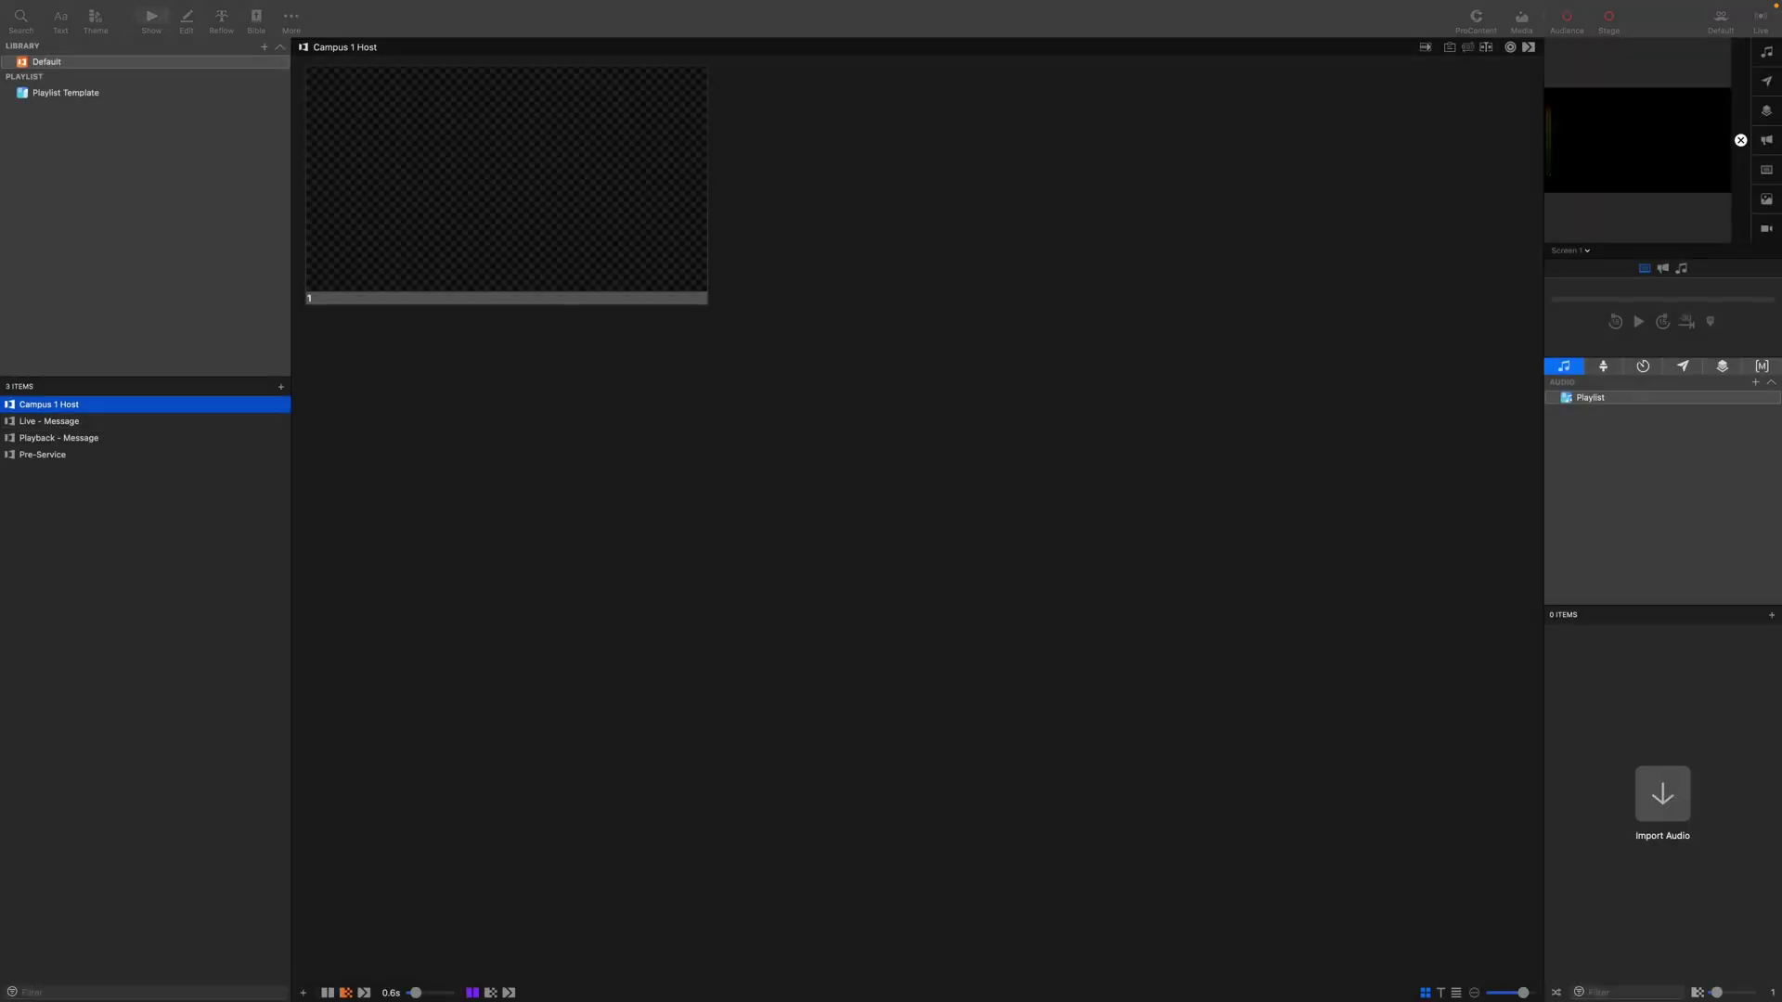
key("super+n")
type("Campus ")
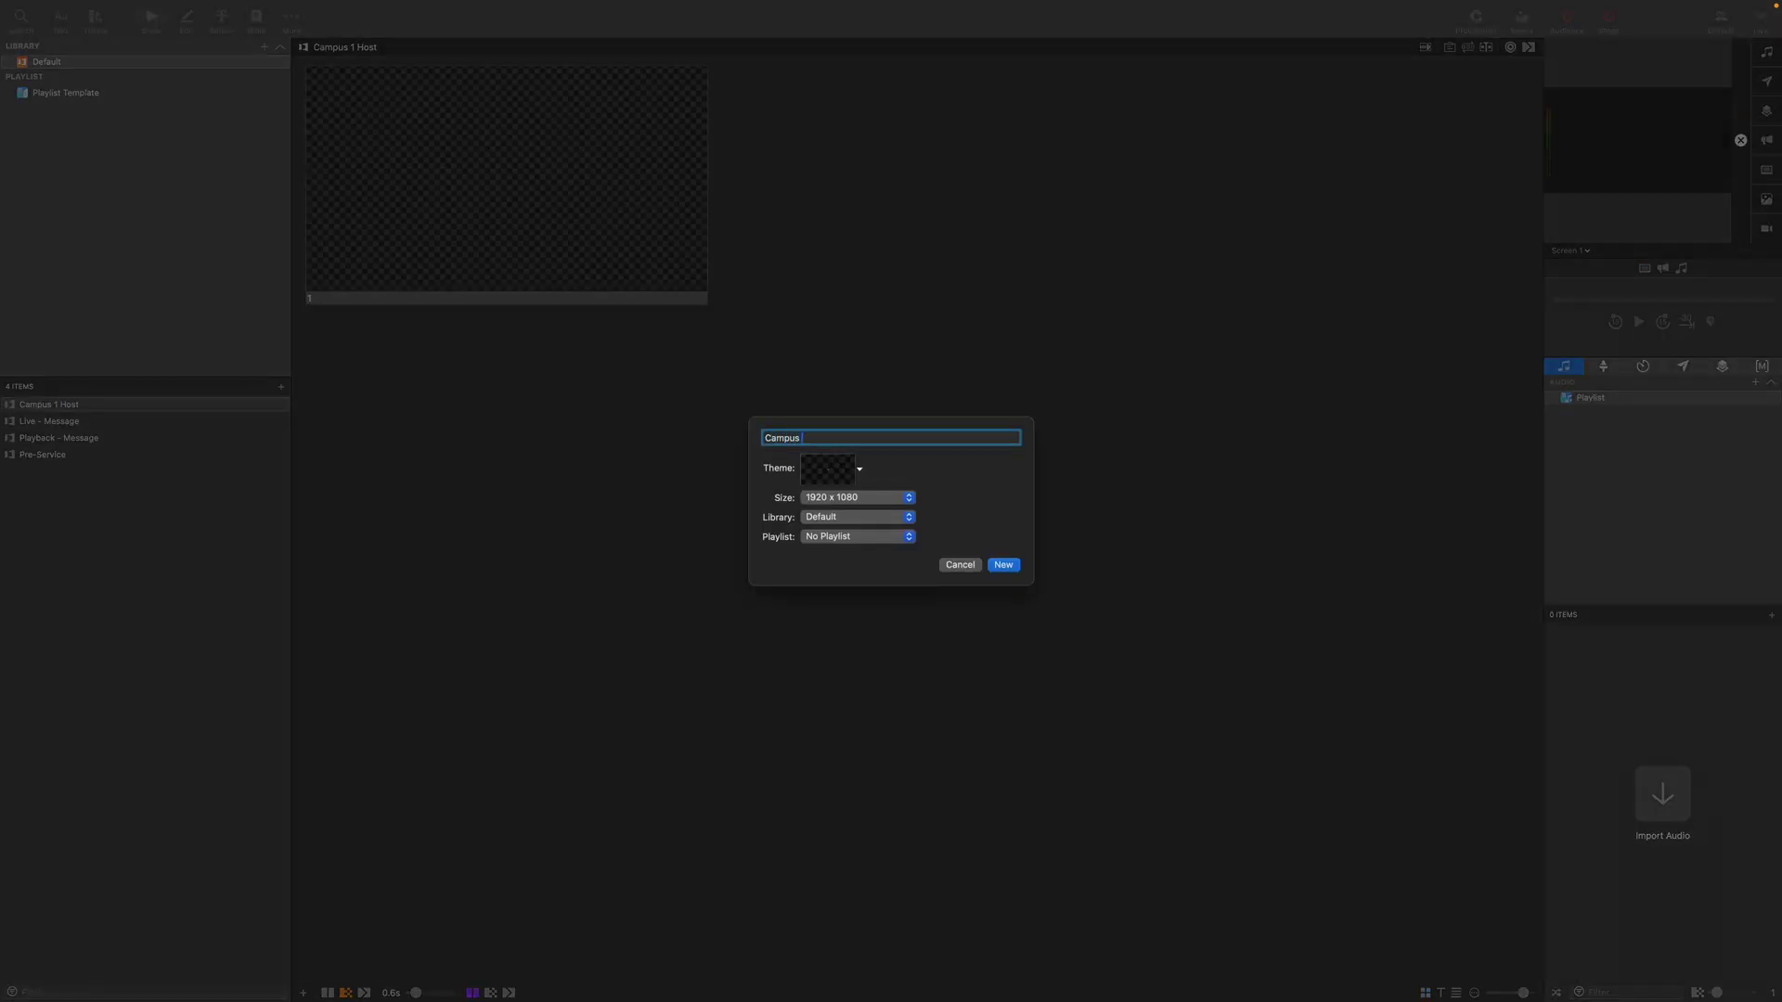
type("2 Host")
key("Return")
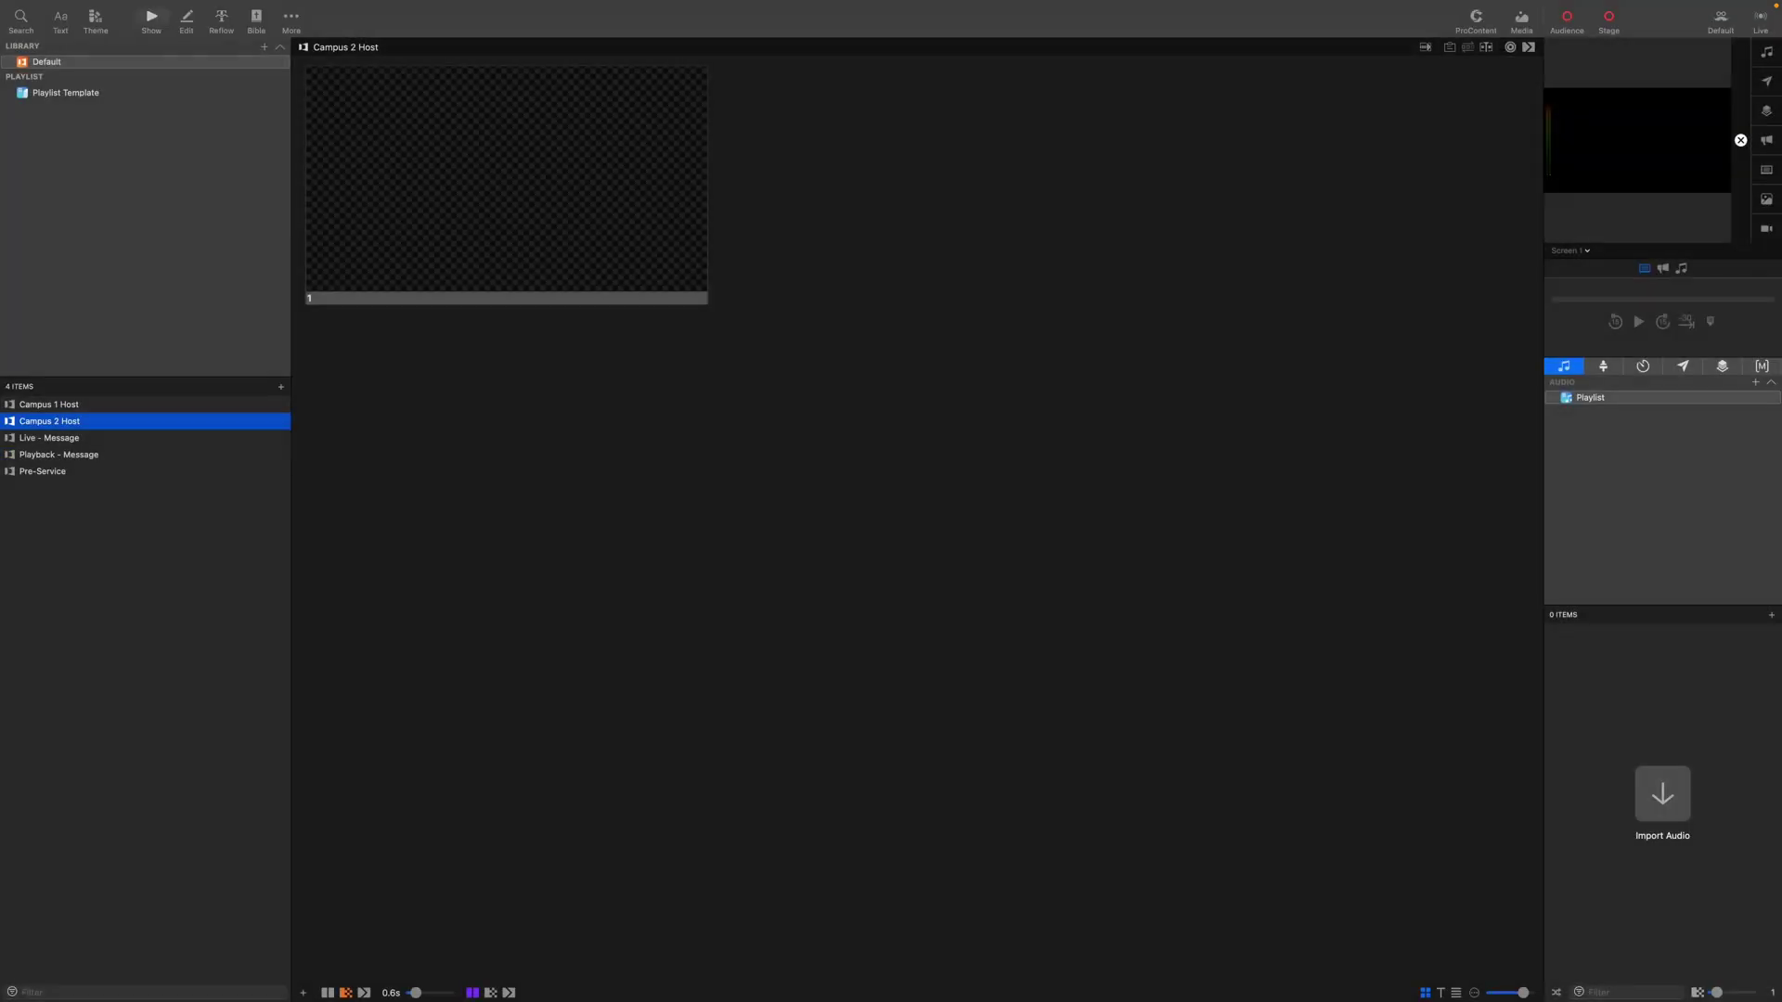
key("super+n")
type("Po")
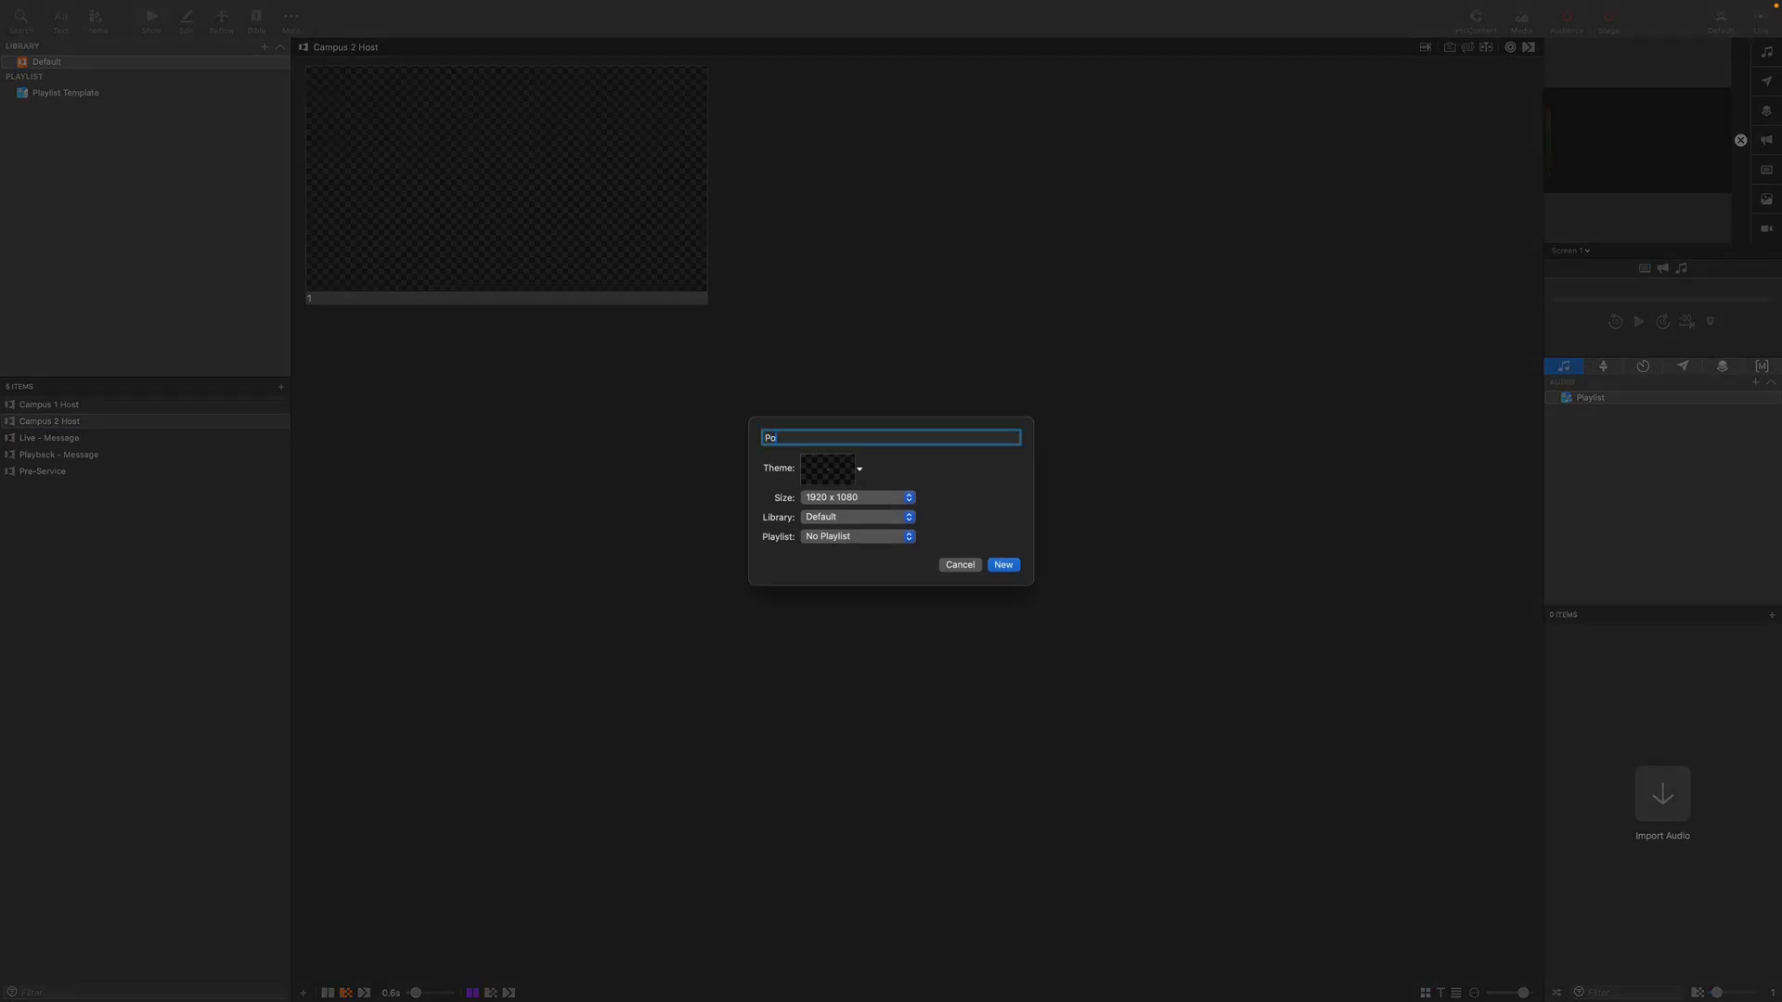
type("st-Service")
key("Return")
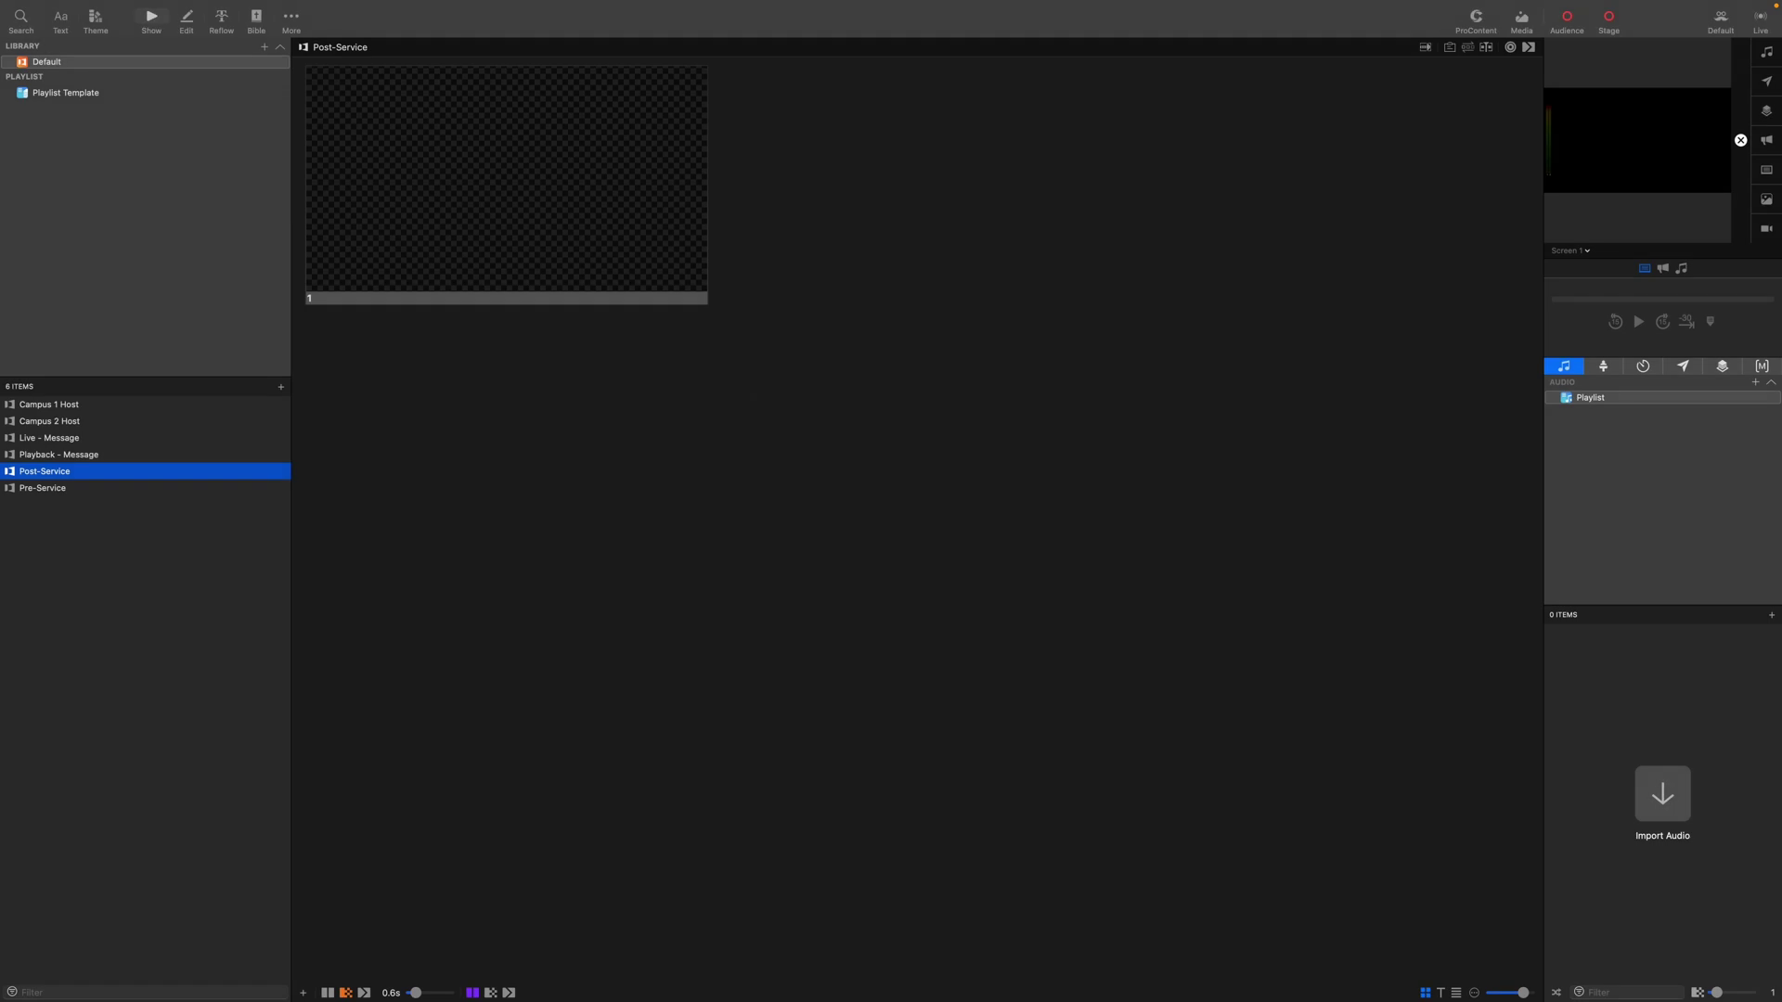
Add all six library presentations to Playlist Template and open its contents.
left_click(74, 473)
key("super+a")
left_click_drag(77, 476, 73, 96)
left_click(55, 99)
left_click(78, 546)
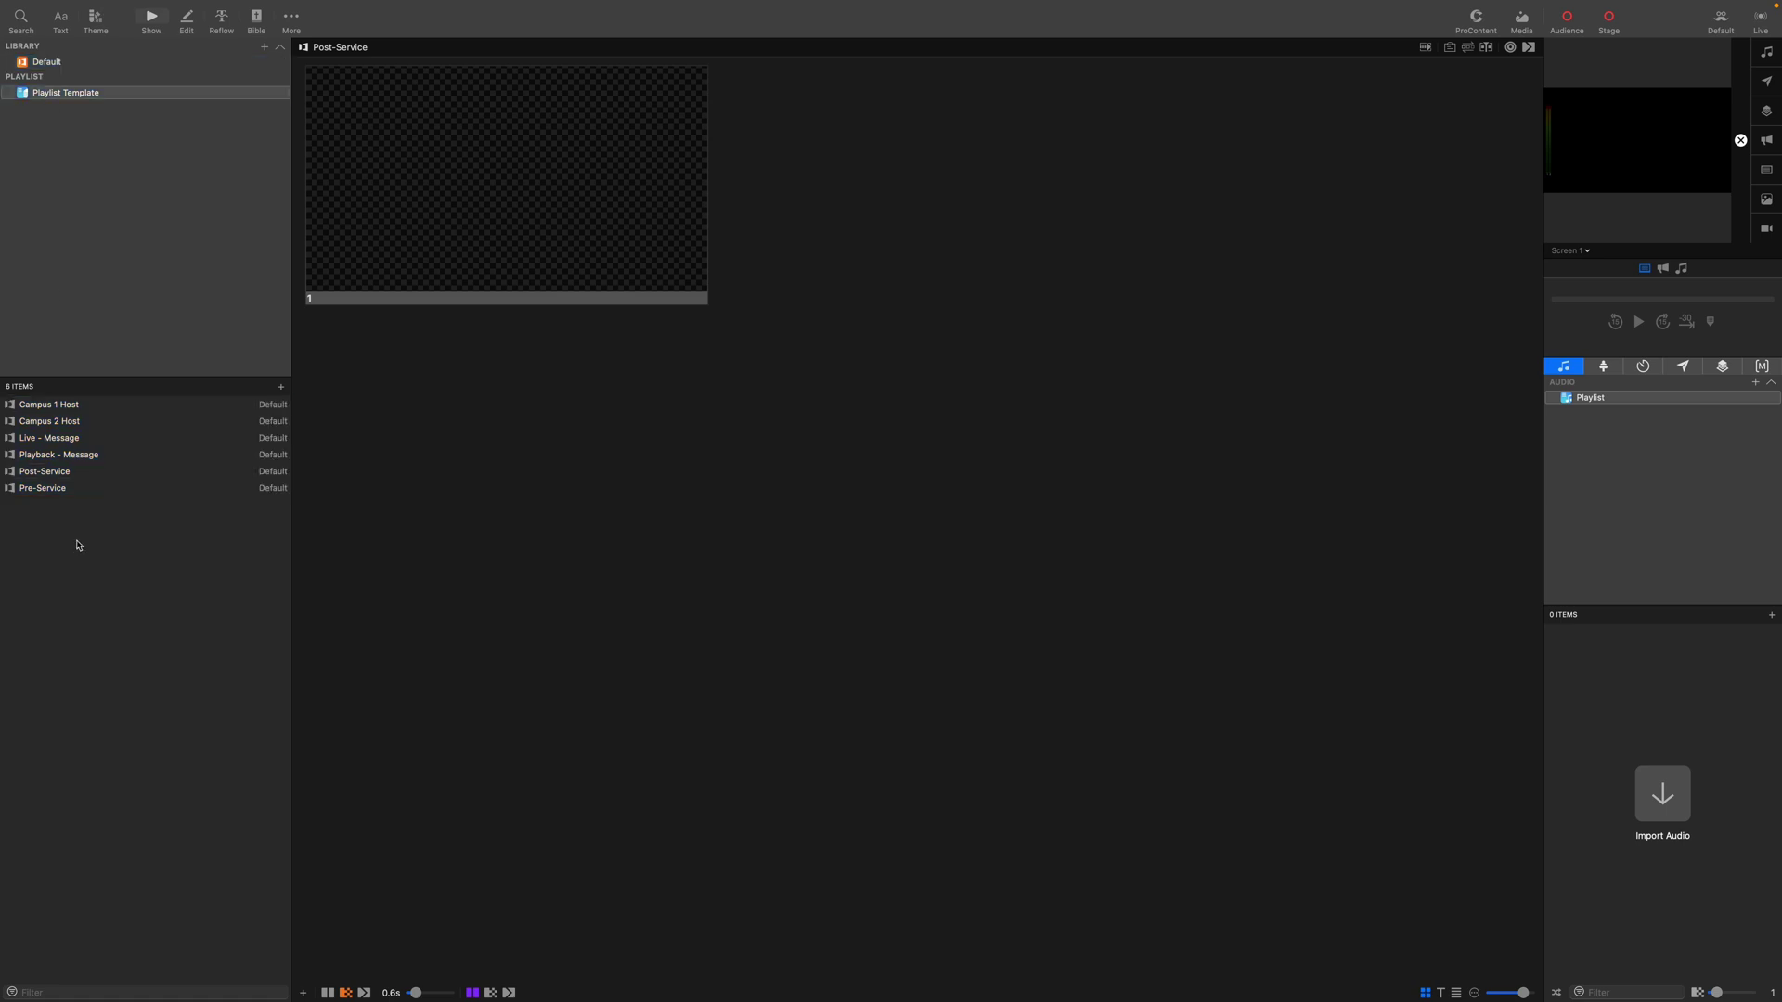
Move Pre-Service to the top and both campus host items below Playback - Message.
left_click_drag(59, 495, 54, 399)
left_click(57, 473)
left_click(51, 439)
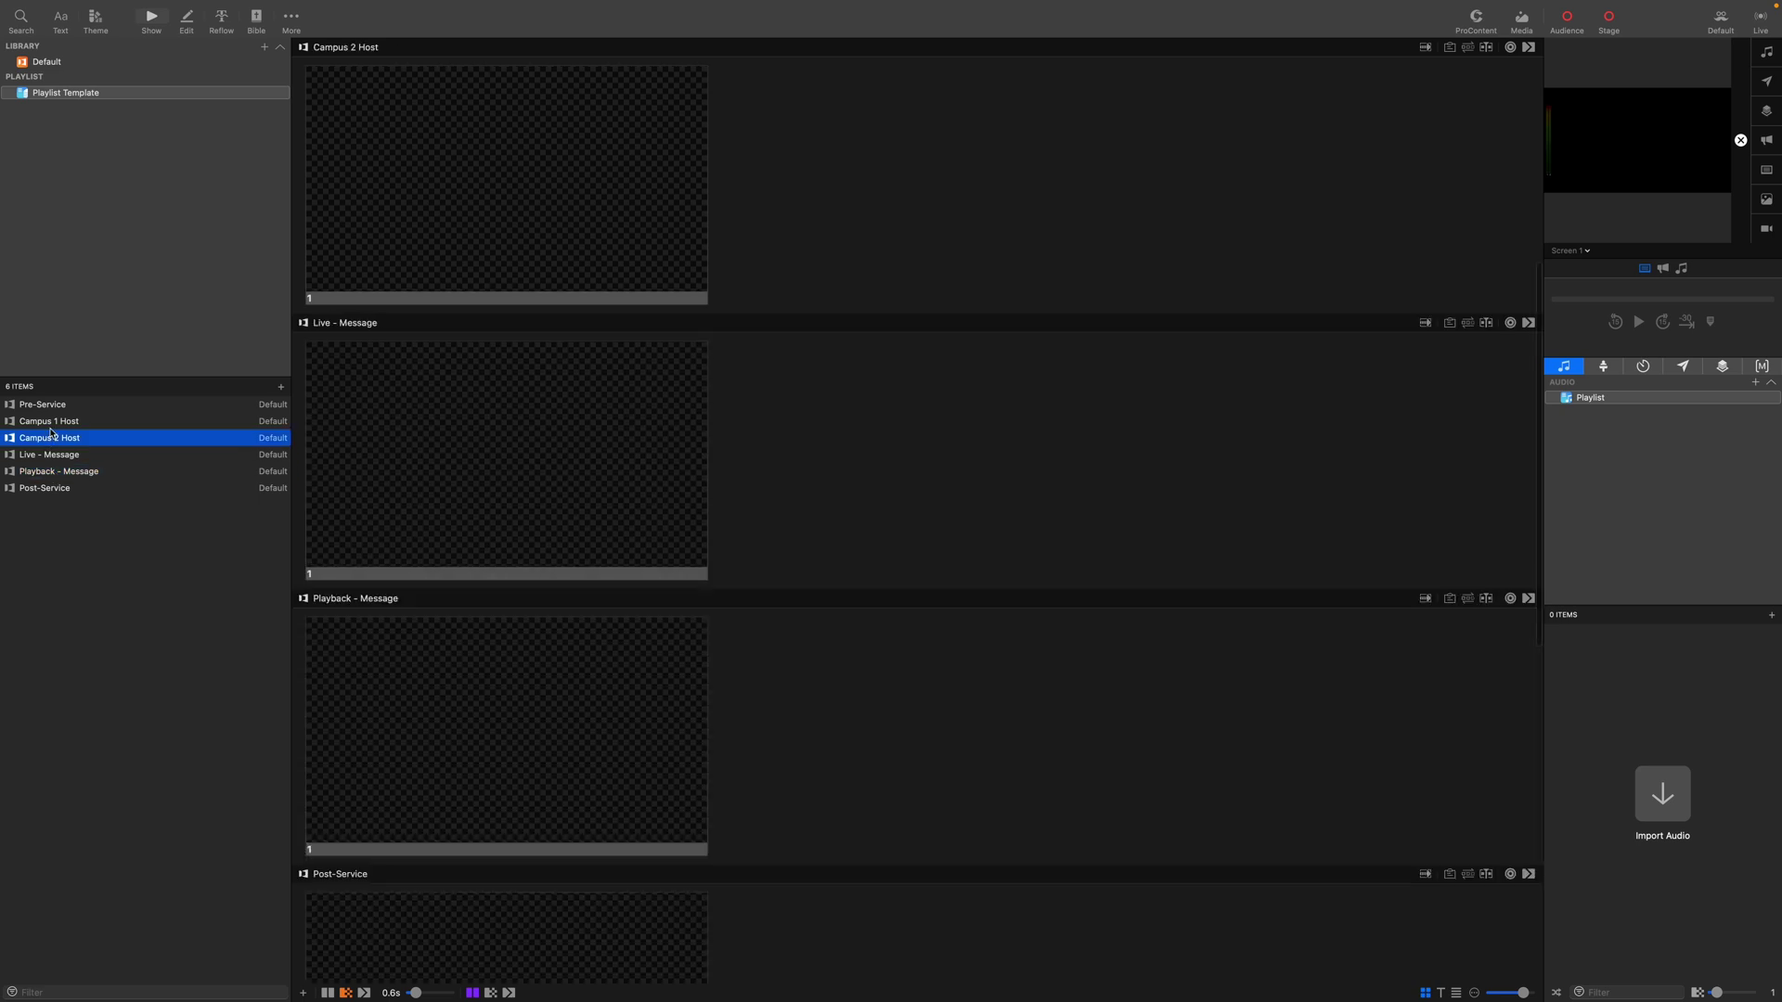
left_click(52, 424, "shift")
left_click_drag(52, 424, 48, 493)
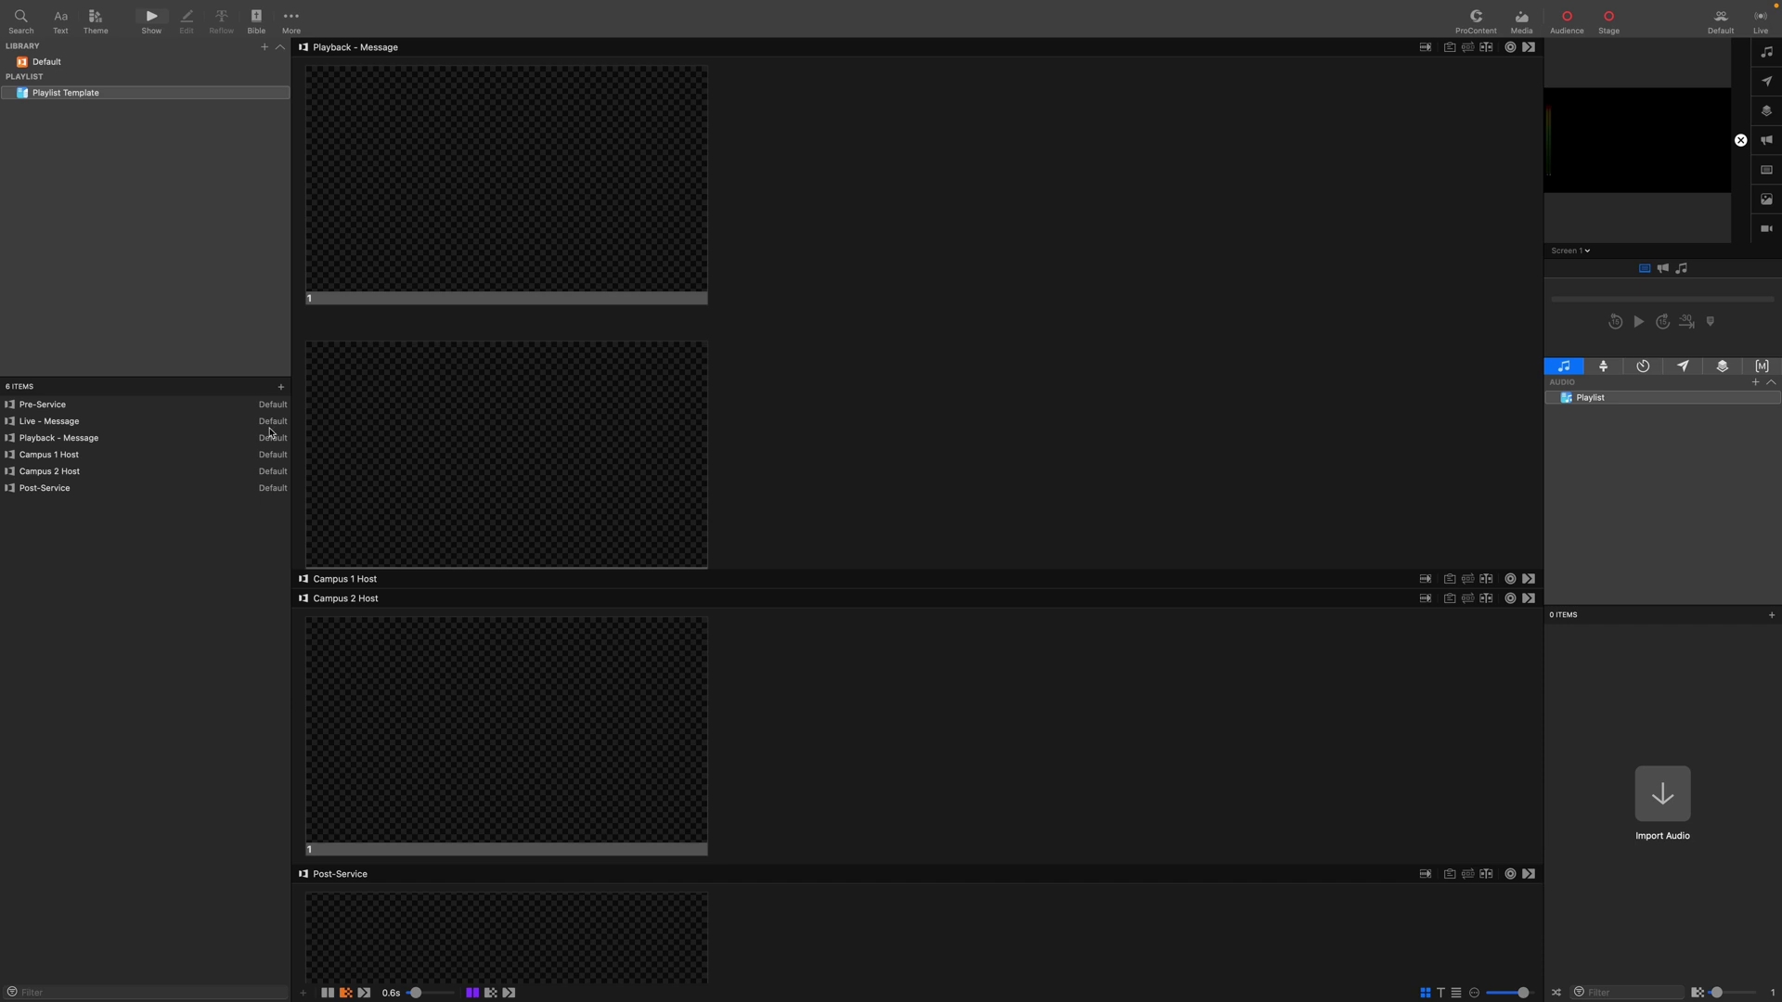
Add a new header item to the playlist.
left_click(281, 387)
left_click(307, 400)
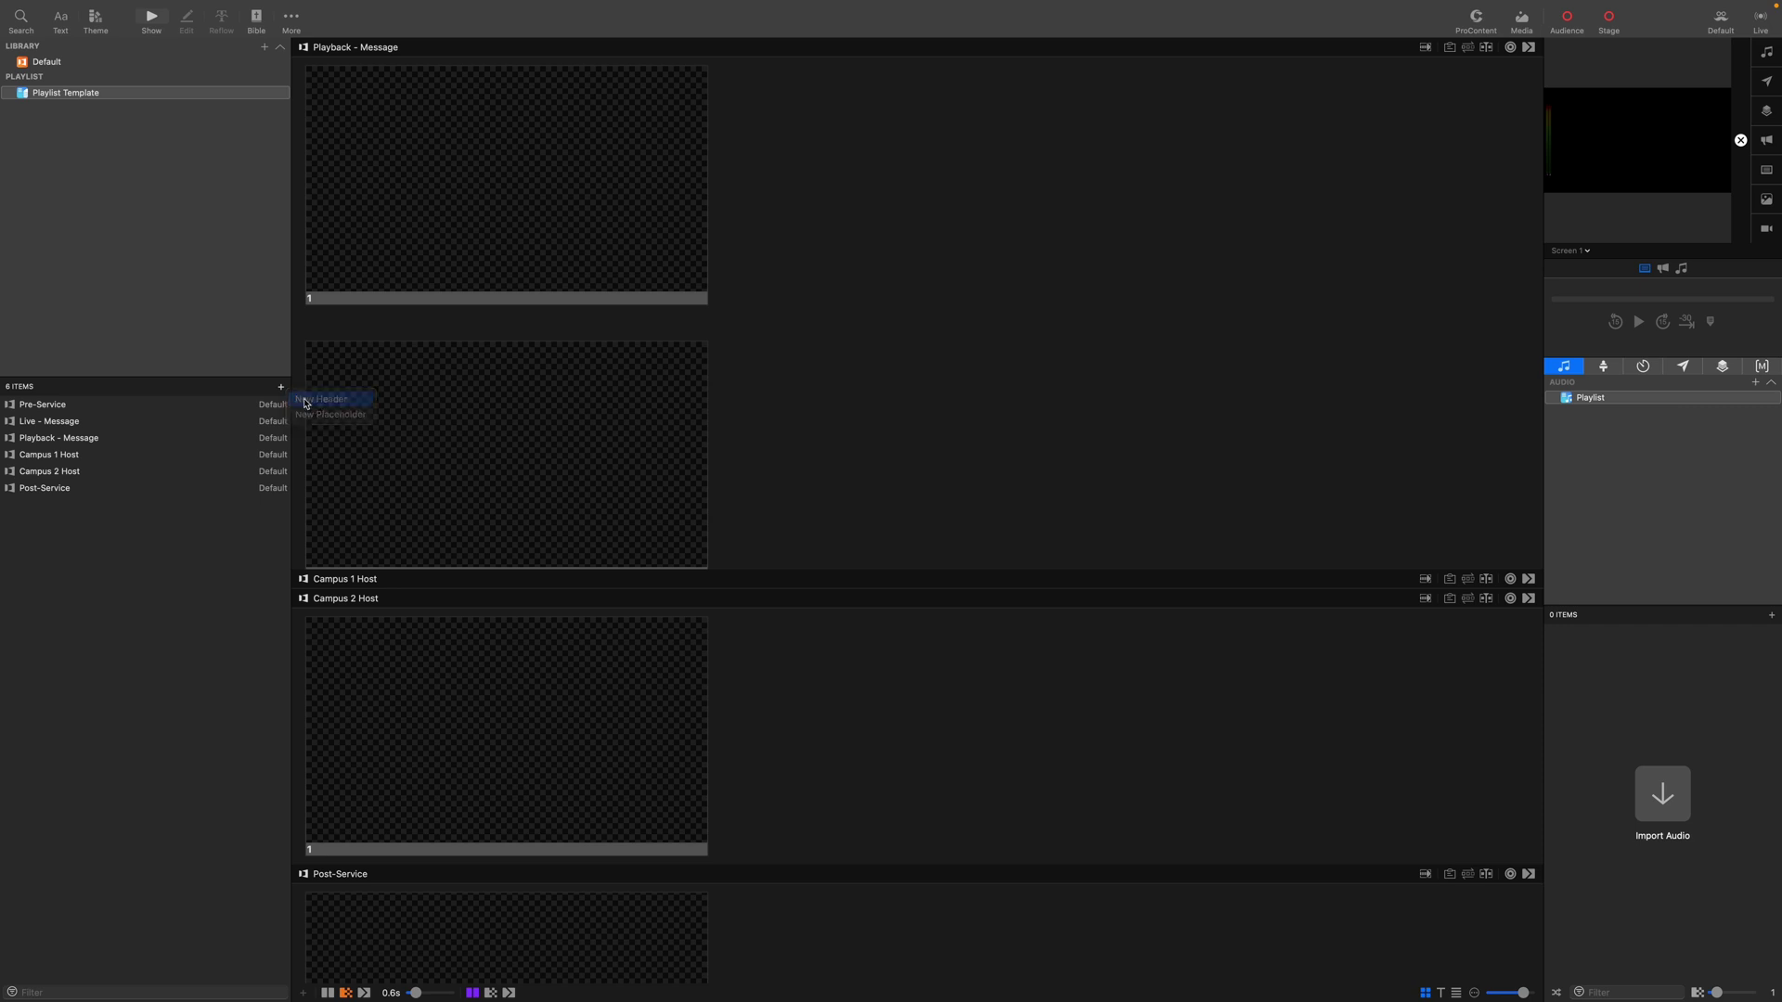
mouse_move(84, 411)
left_mouse_down()
mouse_move(84, 432)
mouse_move(86, 411)
left_mouse_up()
Rename the top header to 'Pre-Service'.
left_click(85, 412)
left_click(8, 406)
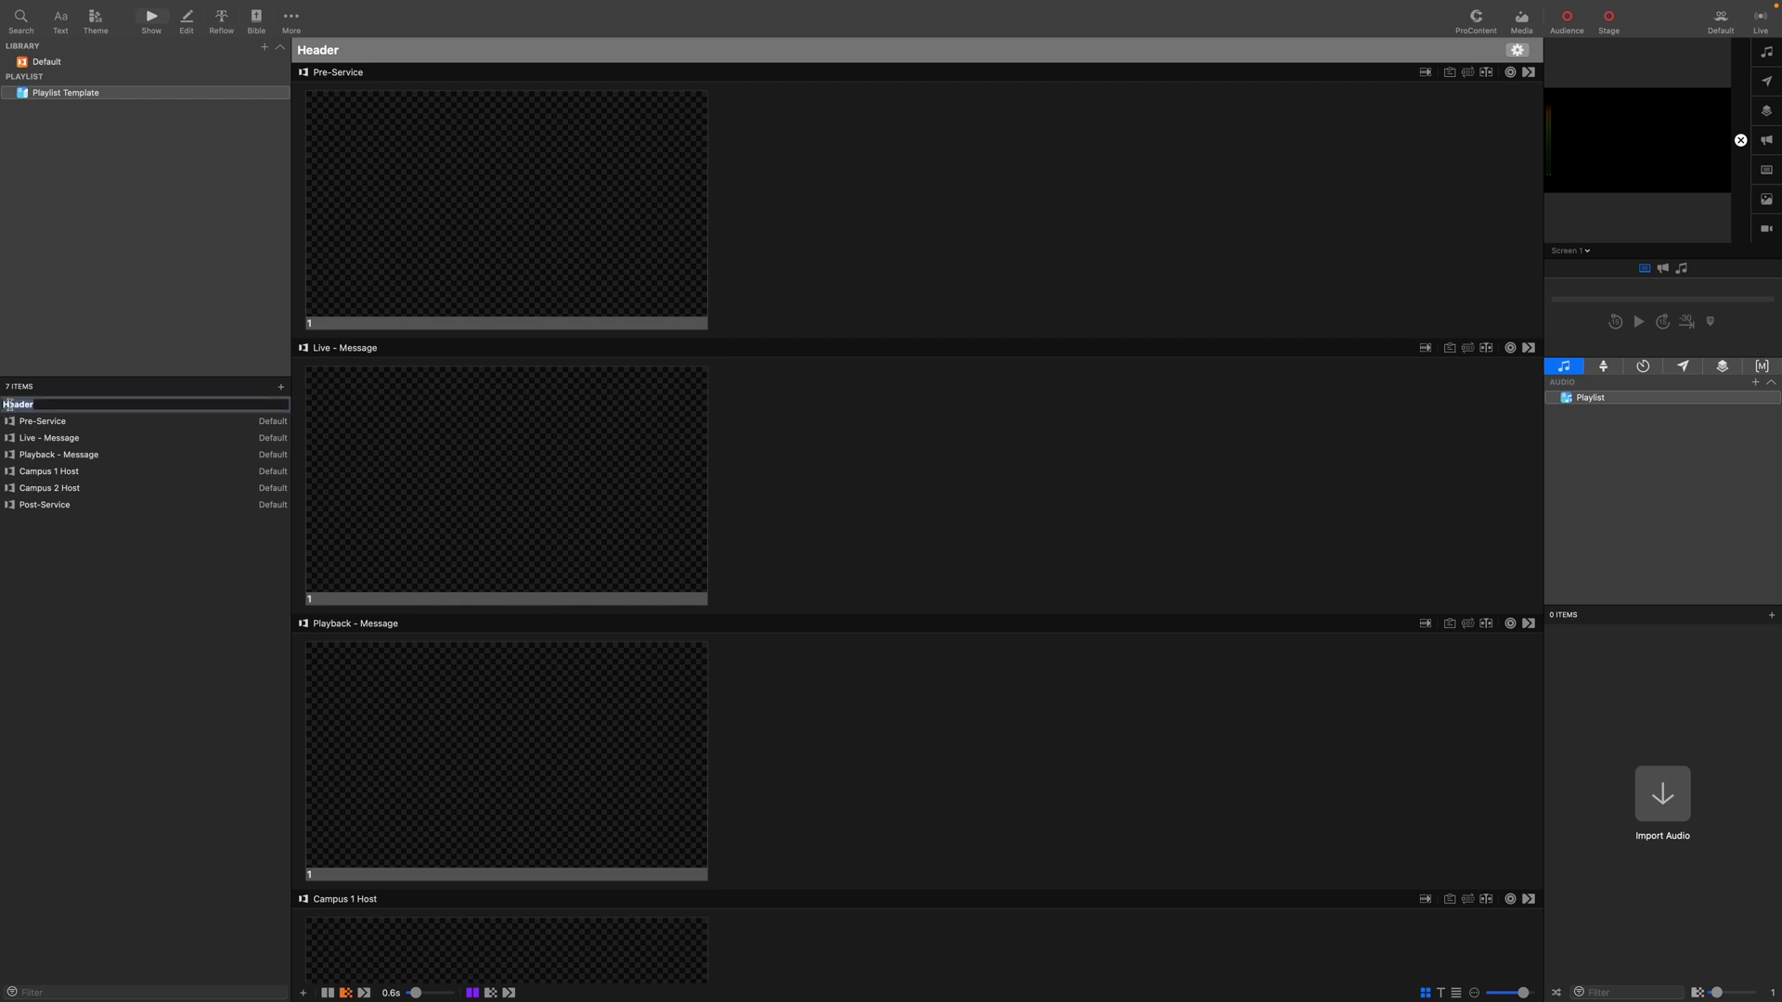
type("Pre")
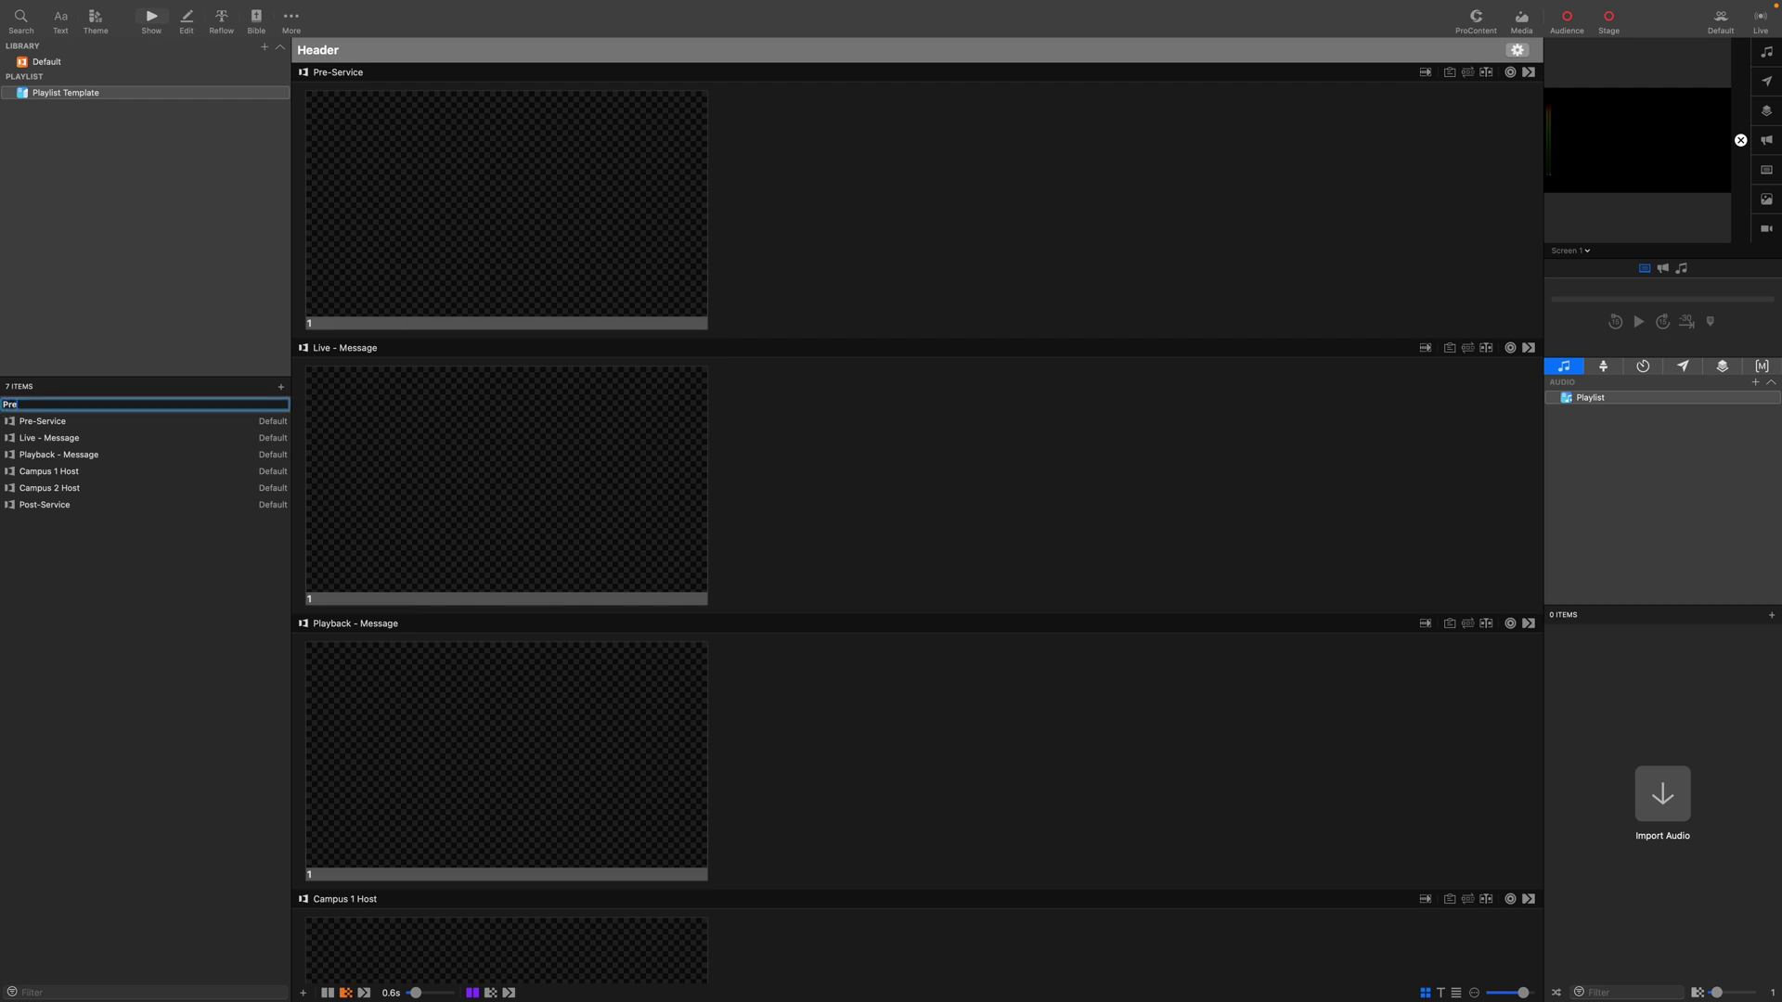
type("-Service")
key("Return")
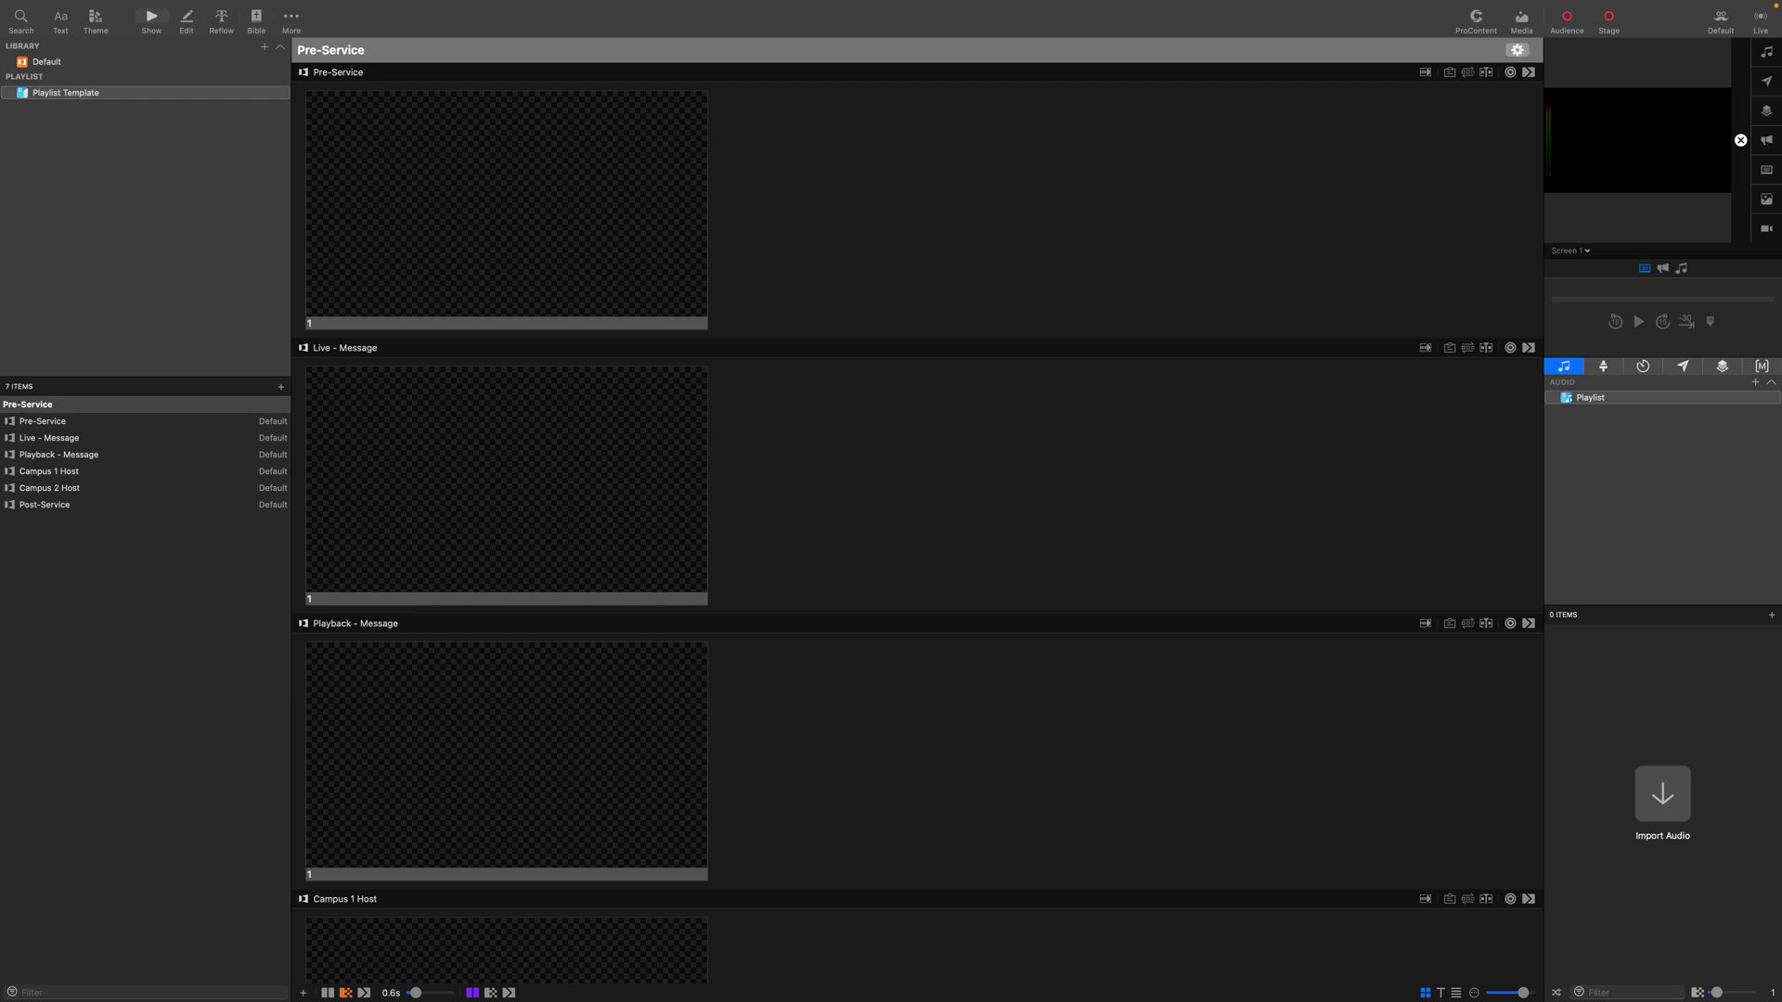
Add a header below Pre-Service and name it 'Service Start'.
left_click(82, 437)
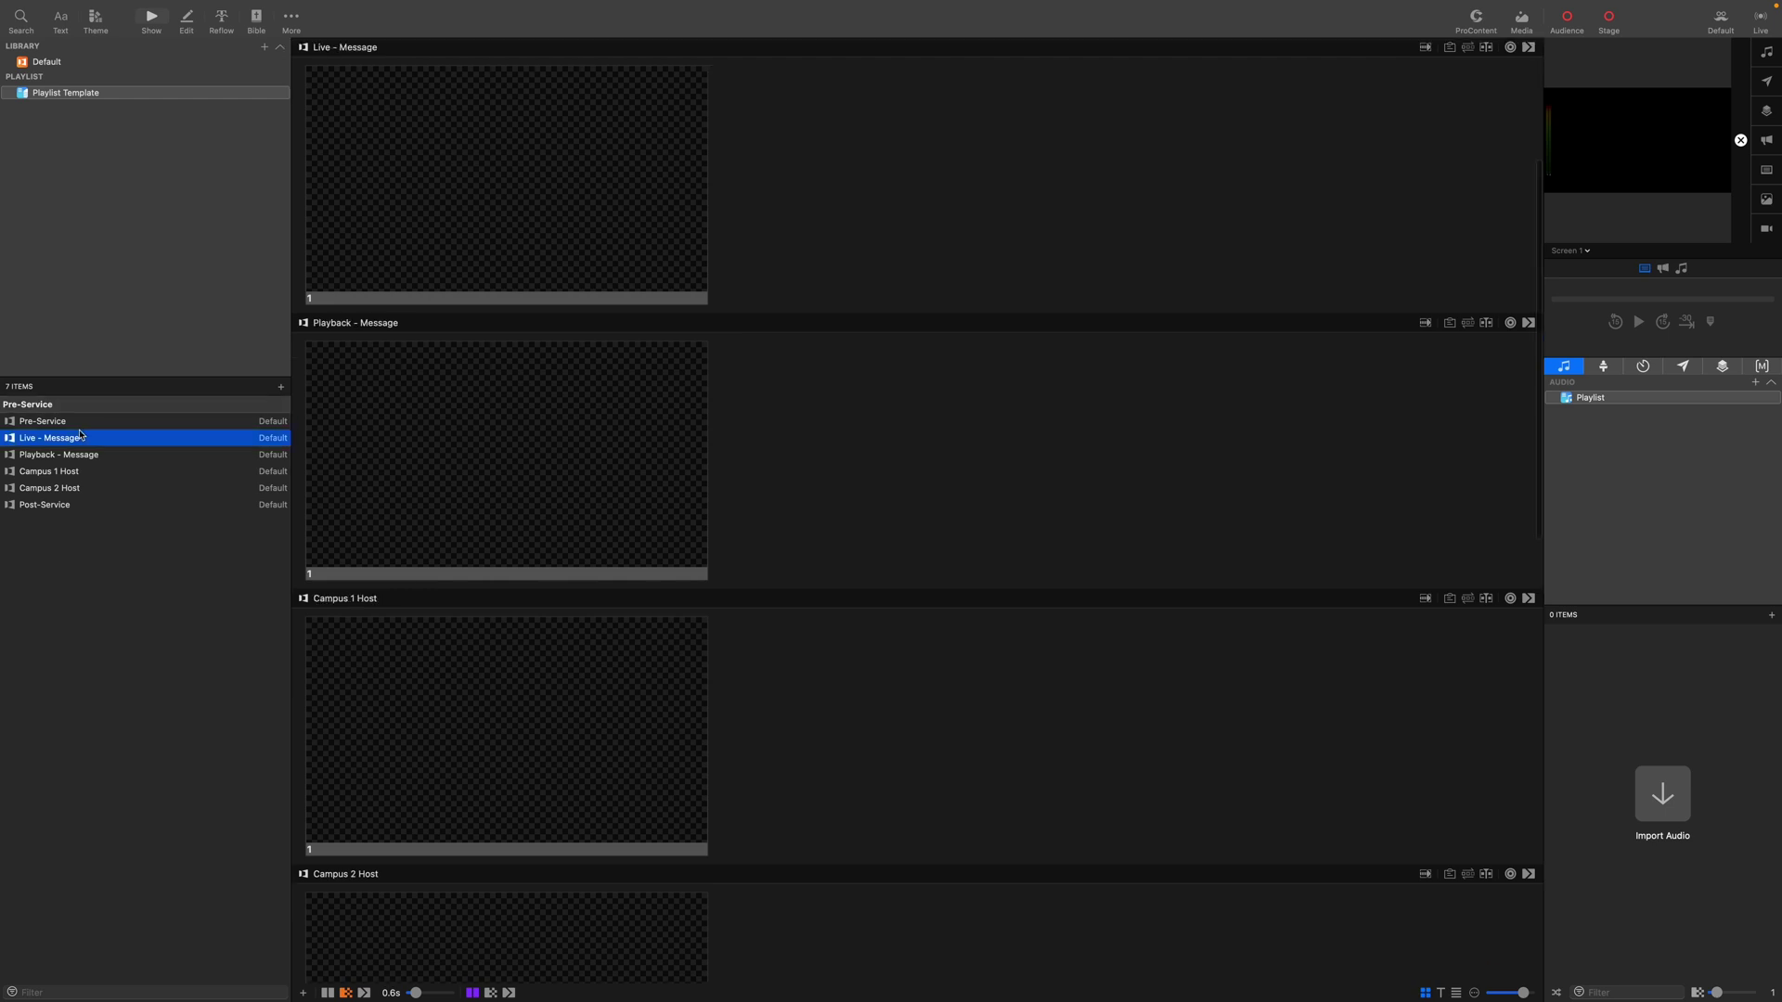
left_click(281, 386)
left_click(320, 398)
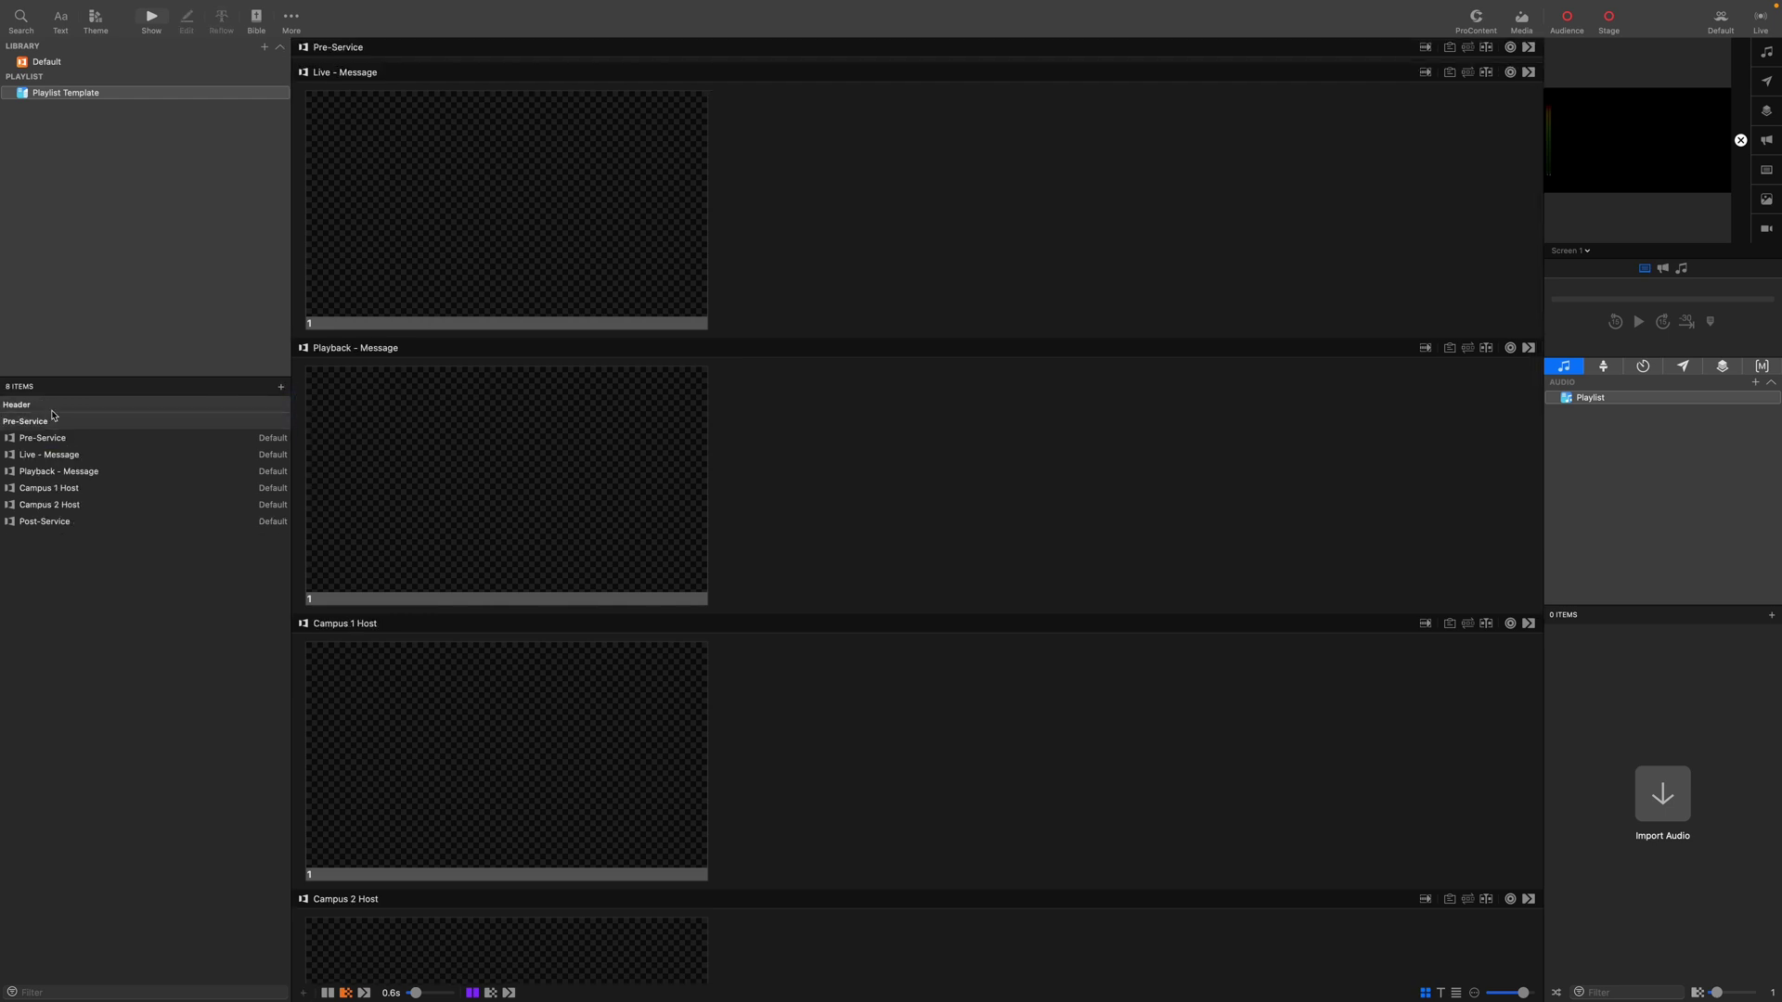
left_click_drag(54, 405, 42, 444)
left_click(42, 444)
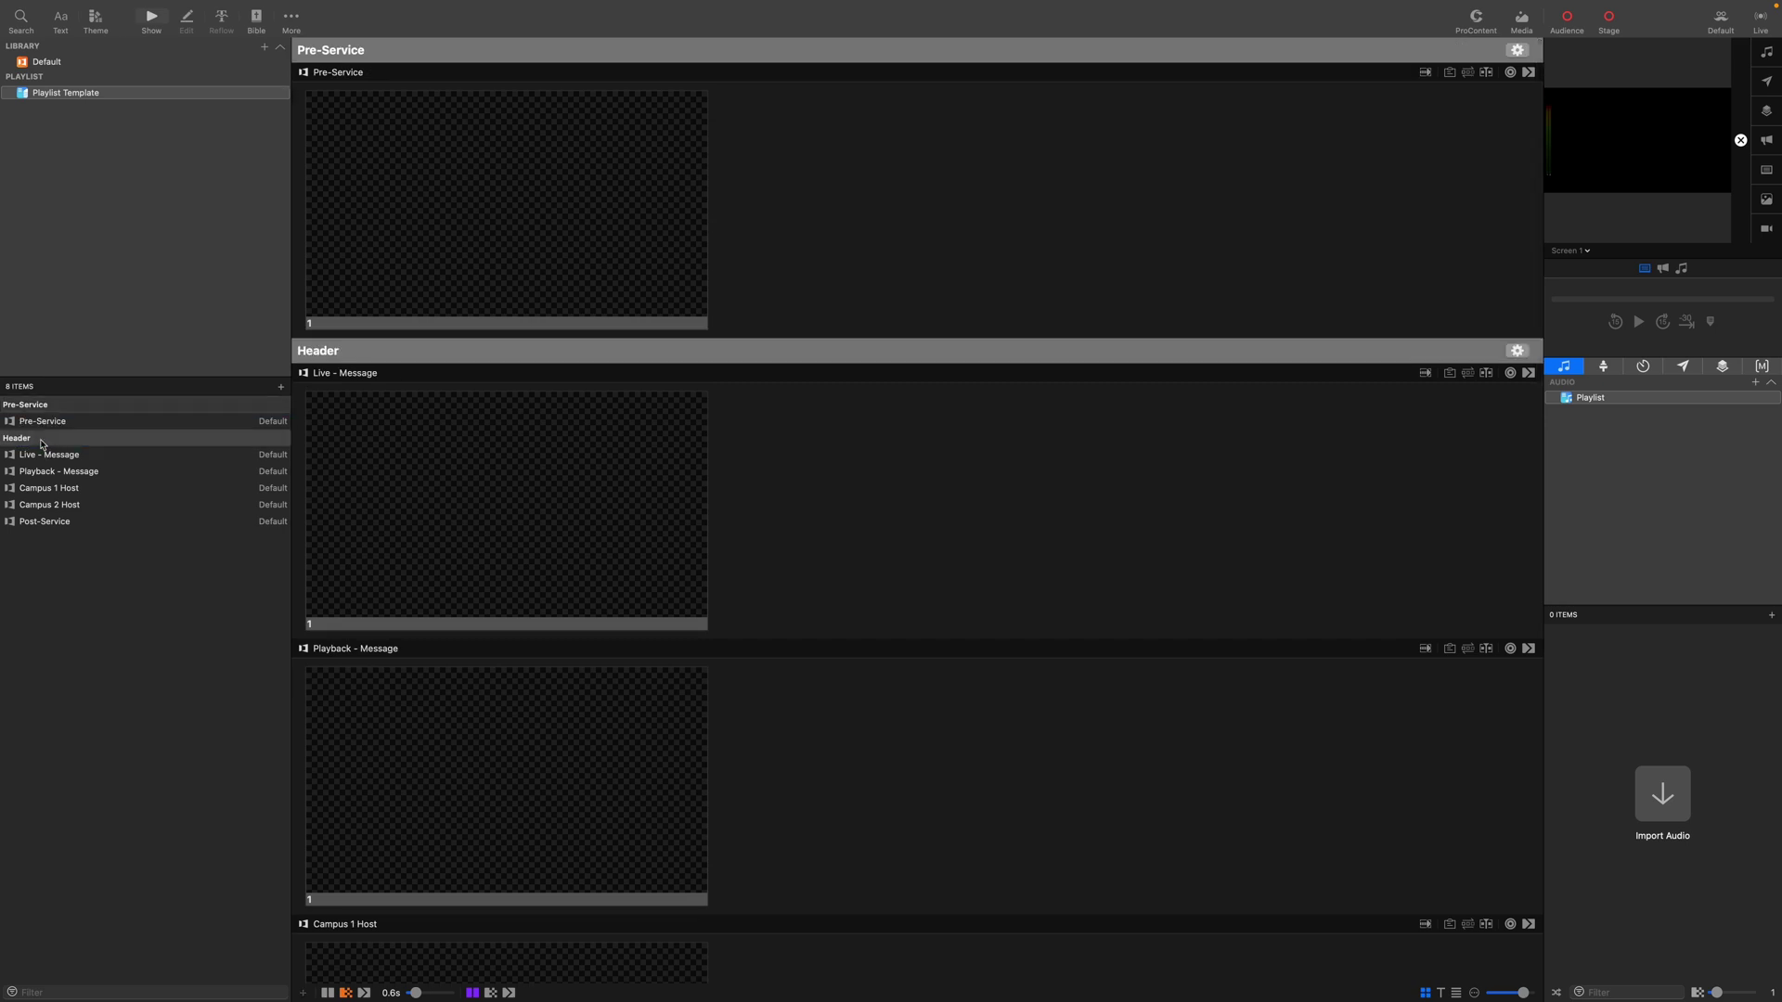
double_click(23, 439)
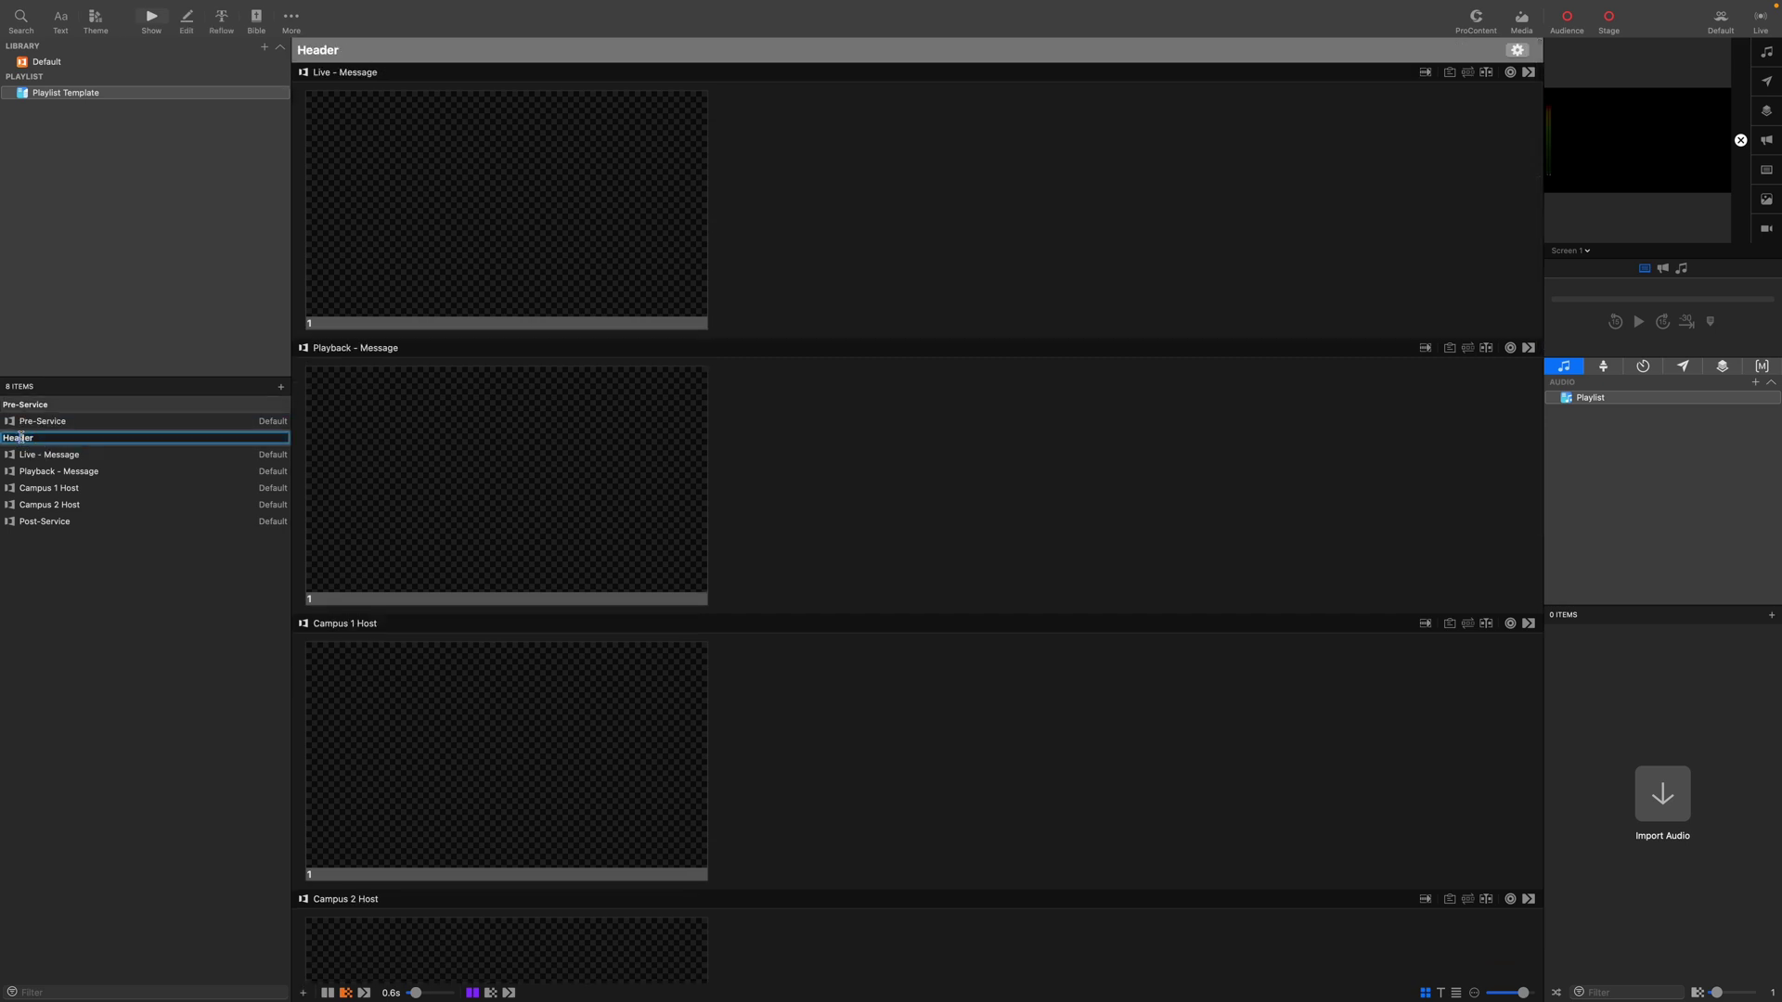
double_click(24, 438)
type("Service Sta")
key("Return")
Add another header below Service Start and name it 'Worship'.
left_click(281, 387)
left_click(316, 398)
left_click_drag(51, 408, 55, 462)
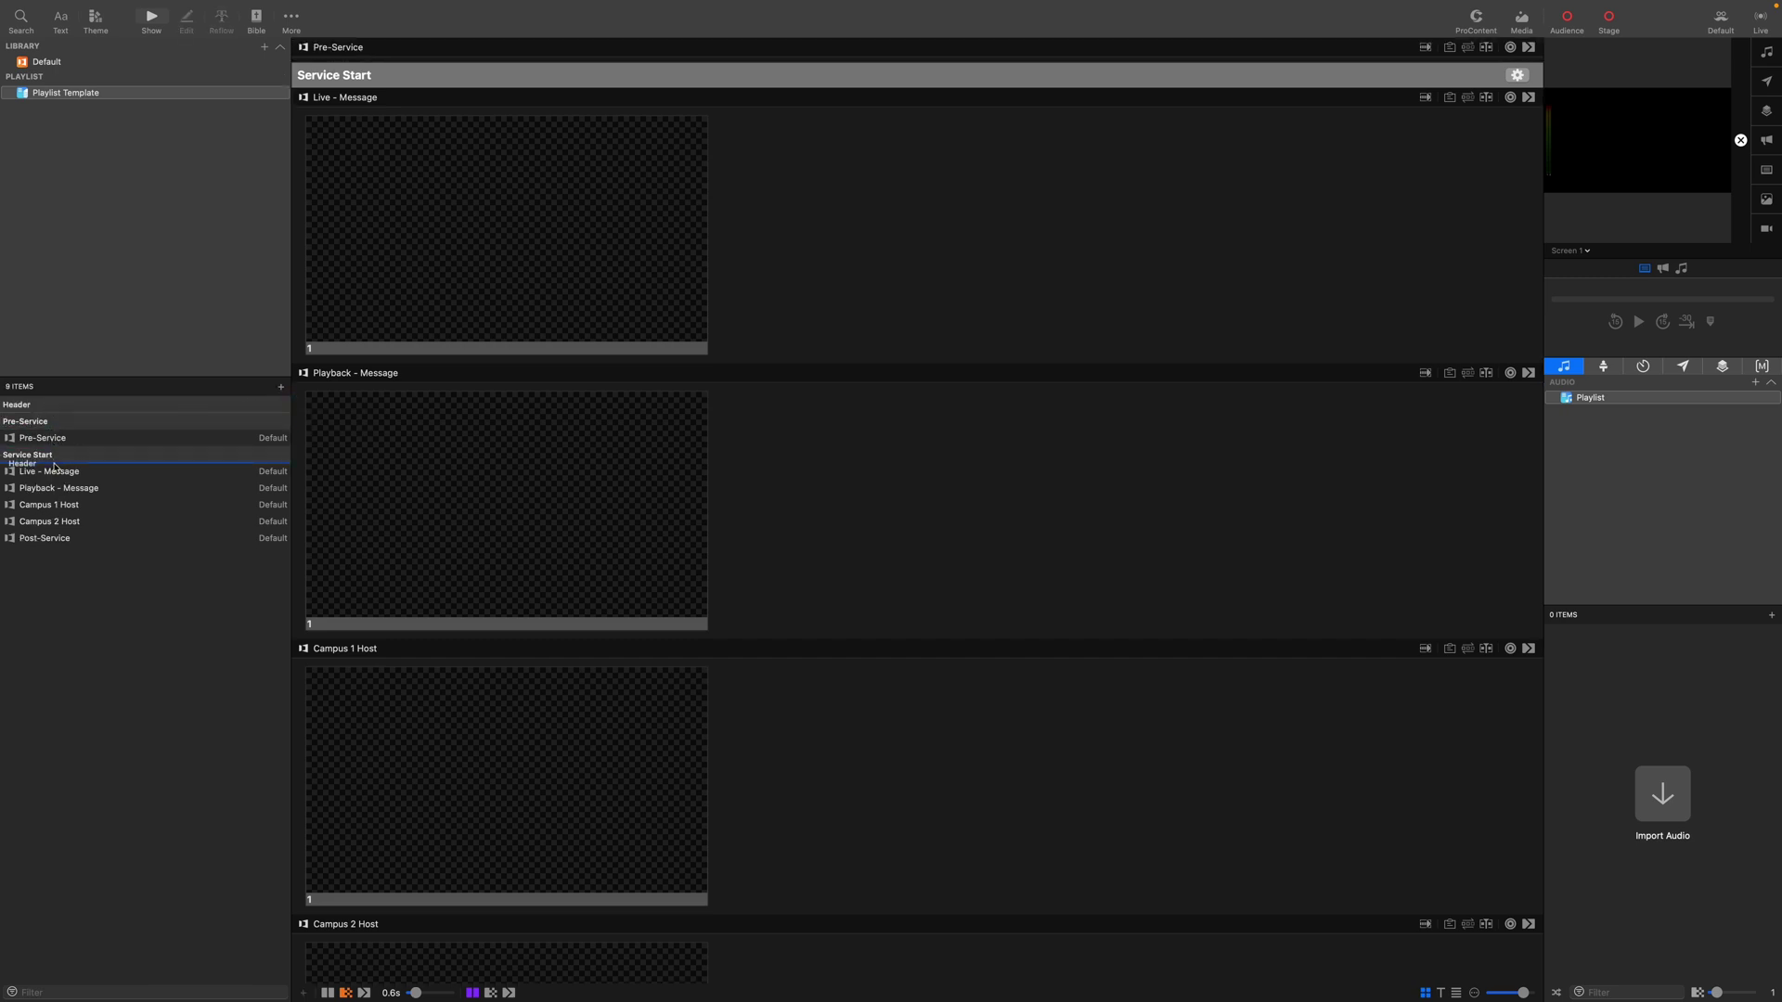
left_click_drag(54, 467, 42, 464)
left_click(32, 456)
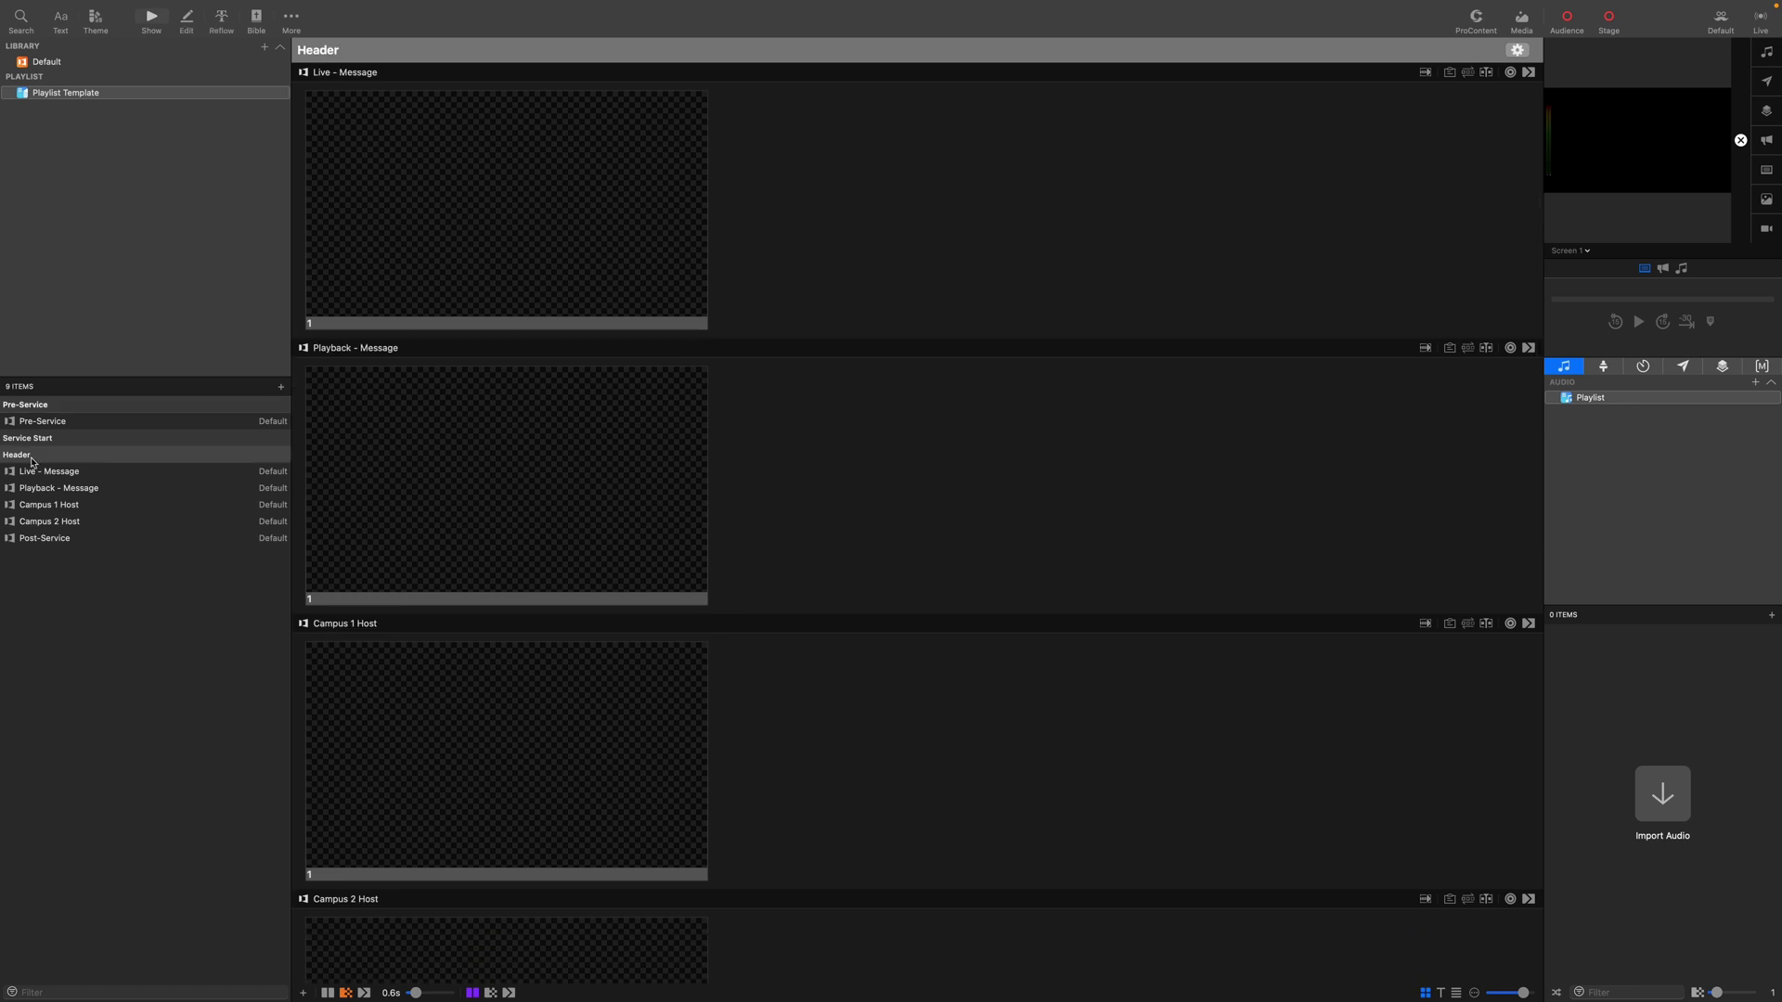
right_click(22, 457)
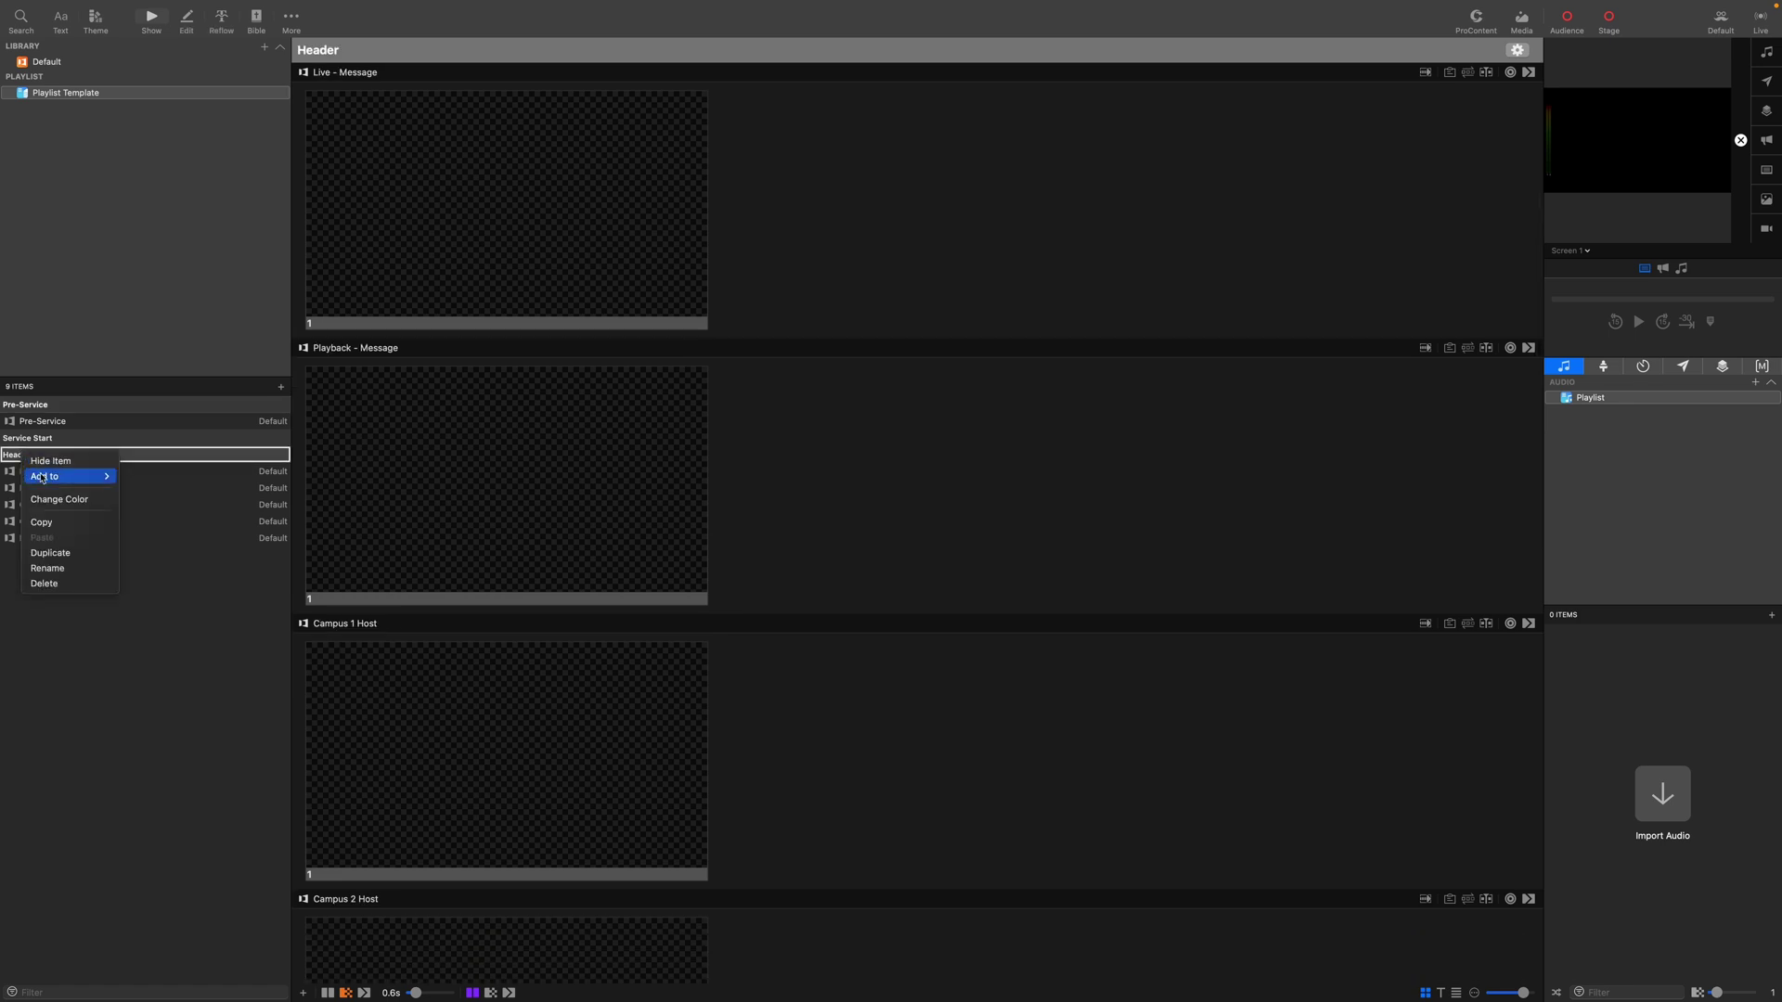
left_click(58, 568)
type("Worship")
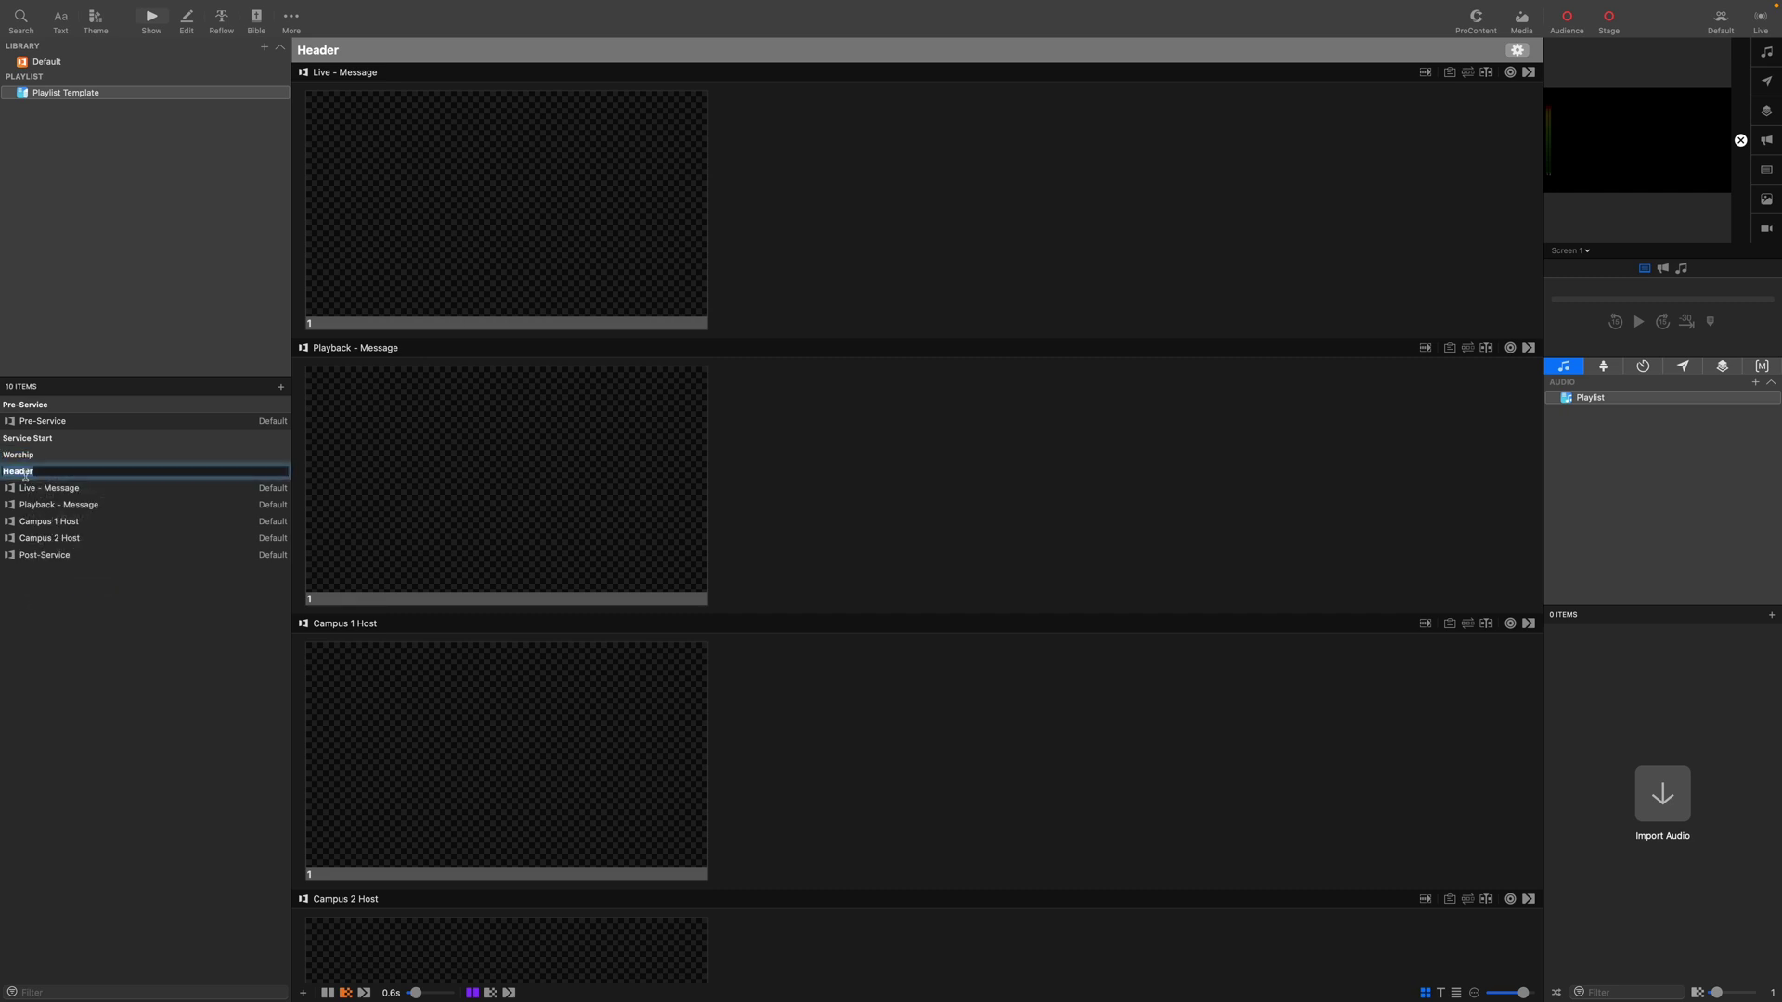
Rename the next header to 'Live Message'.
left_click_drag(44, 471, 2, 473)
type("Live Message")
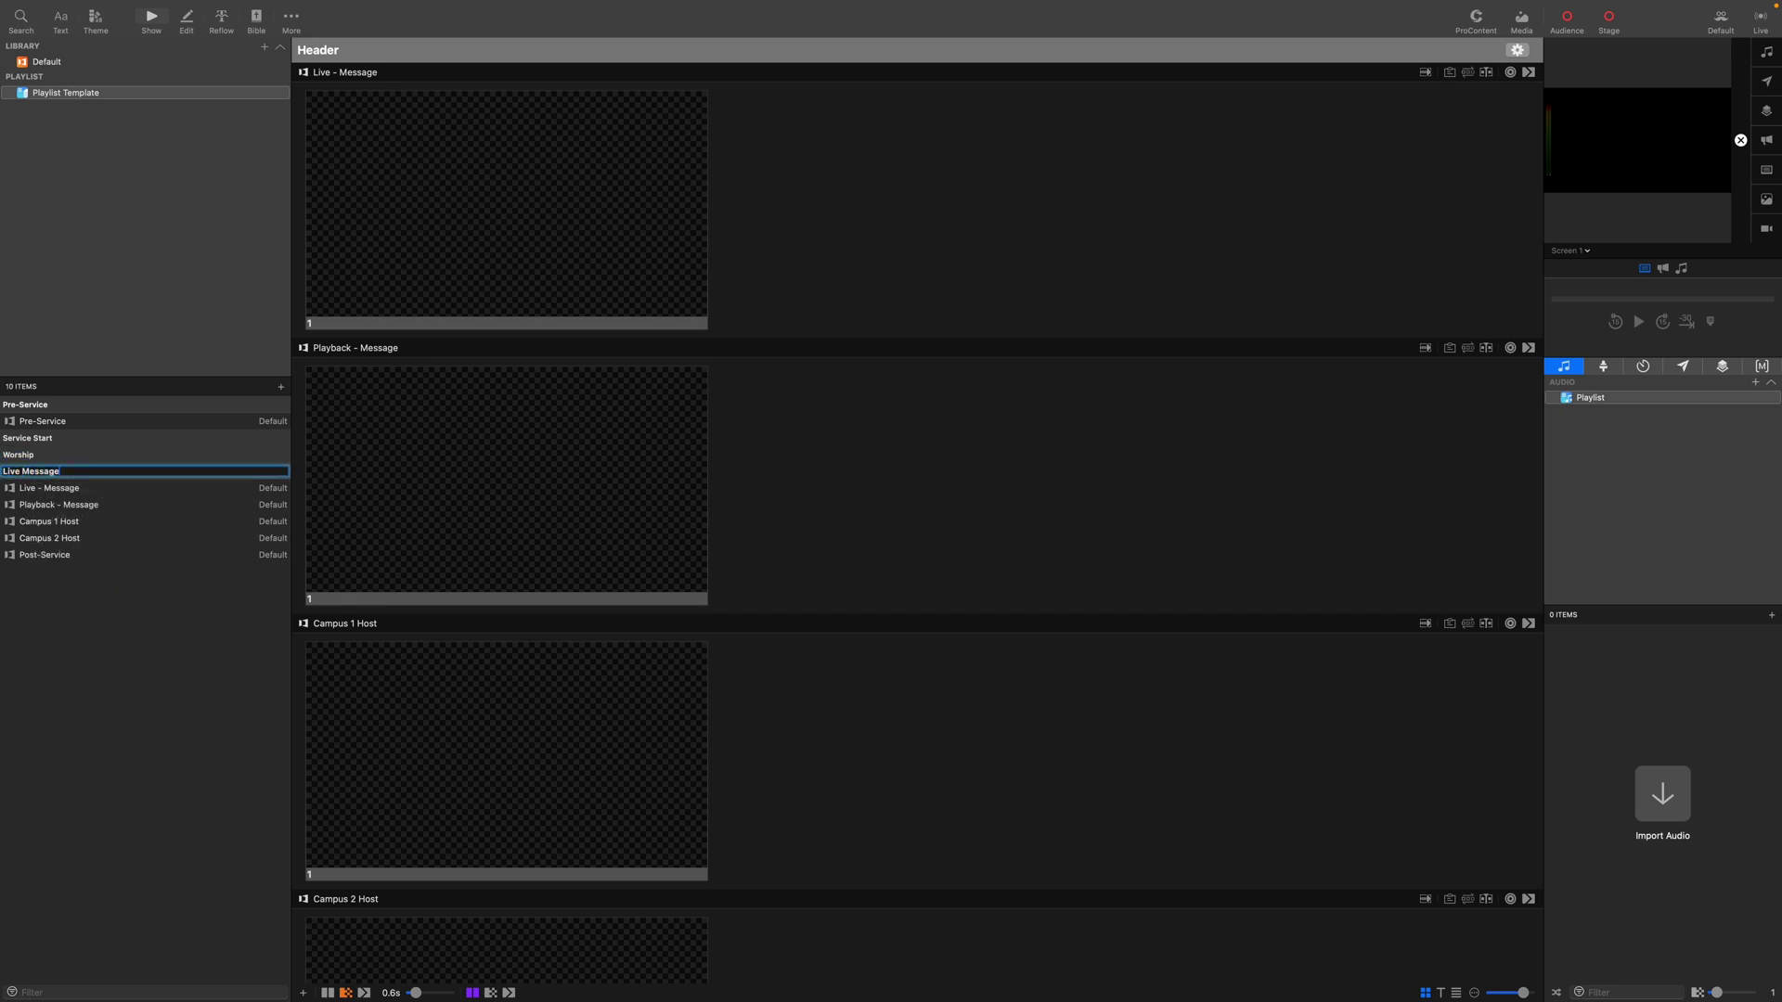
key("Return")
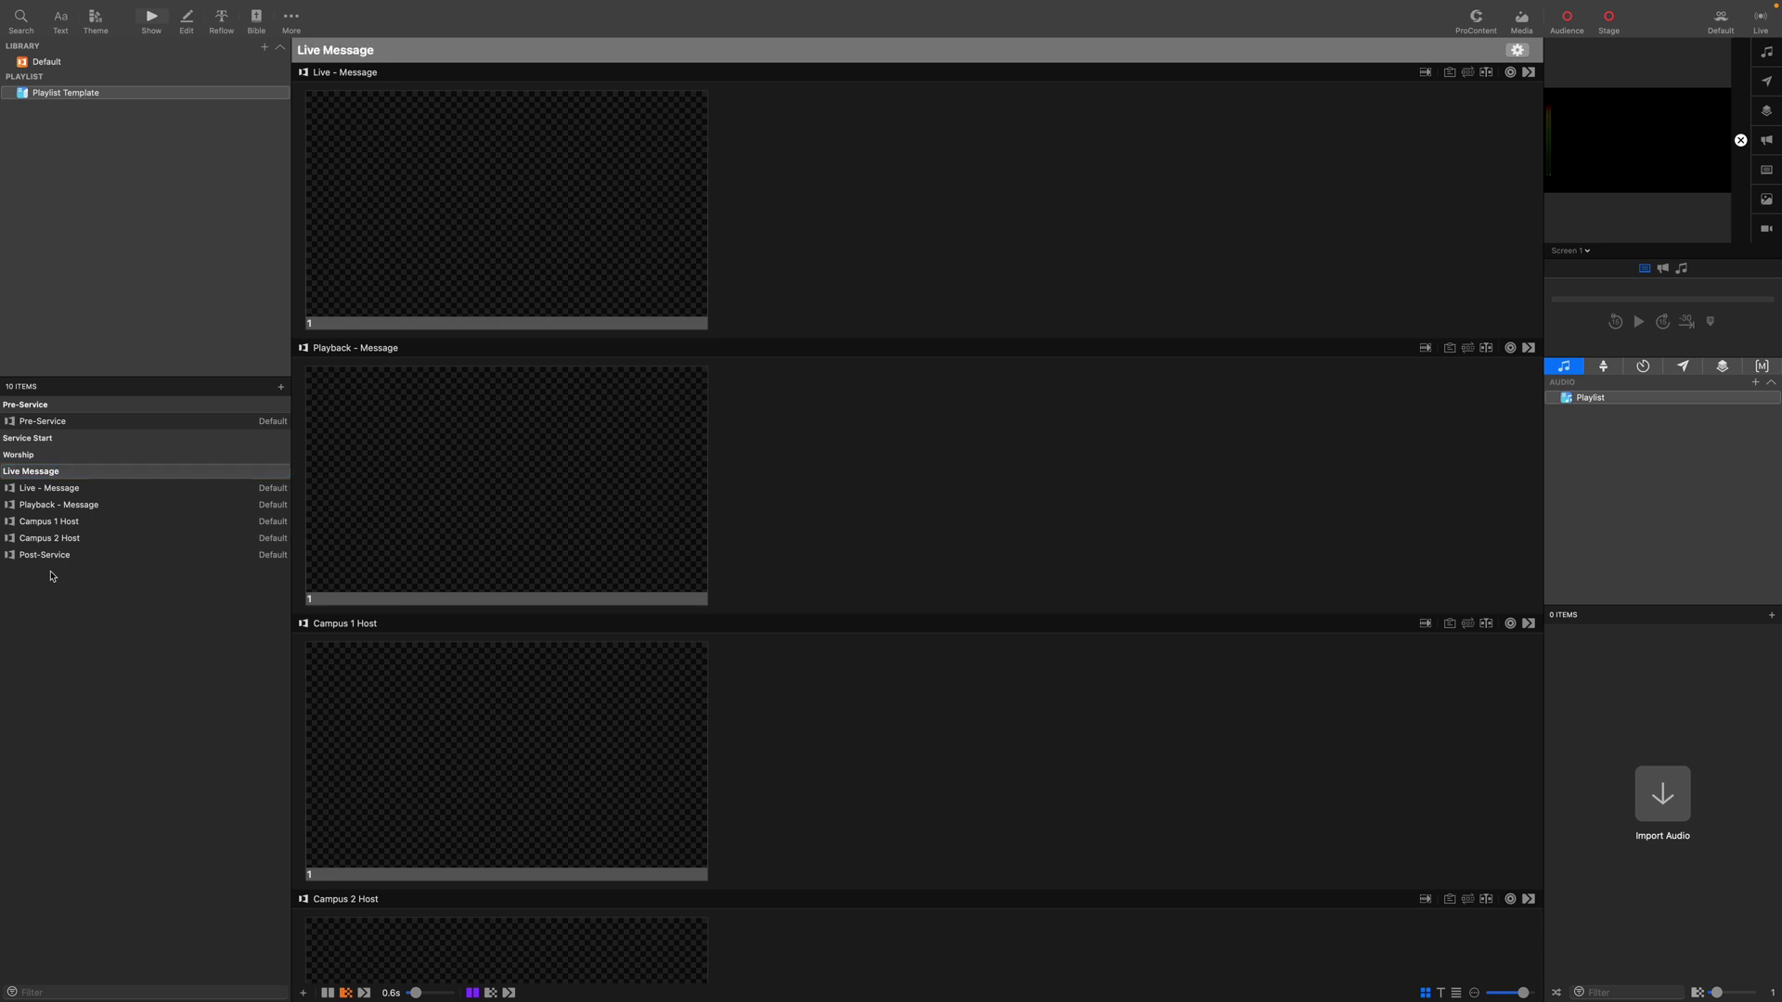
Add three more section headers to the playlist.
left_click(283, 387)
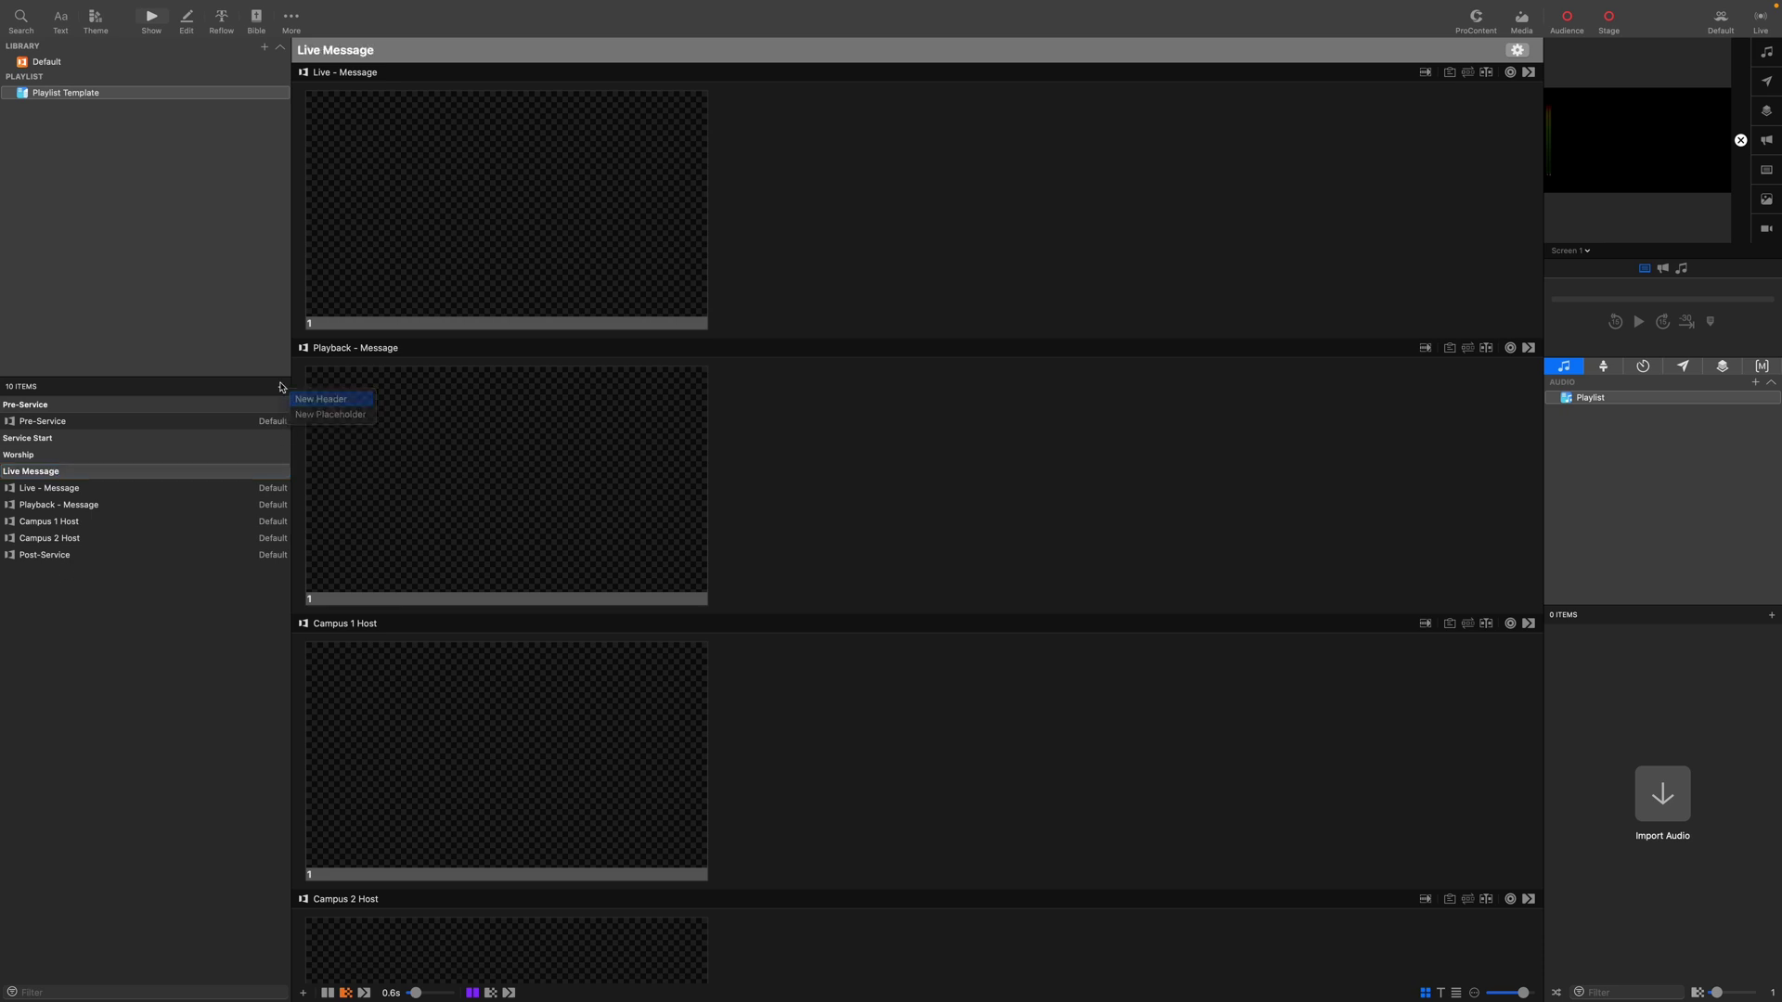
left_click(303, 400)
left_click(281, 387)
left_click(292, 399)
left_click(281, 387)
left_click(312, 400)
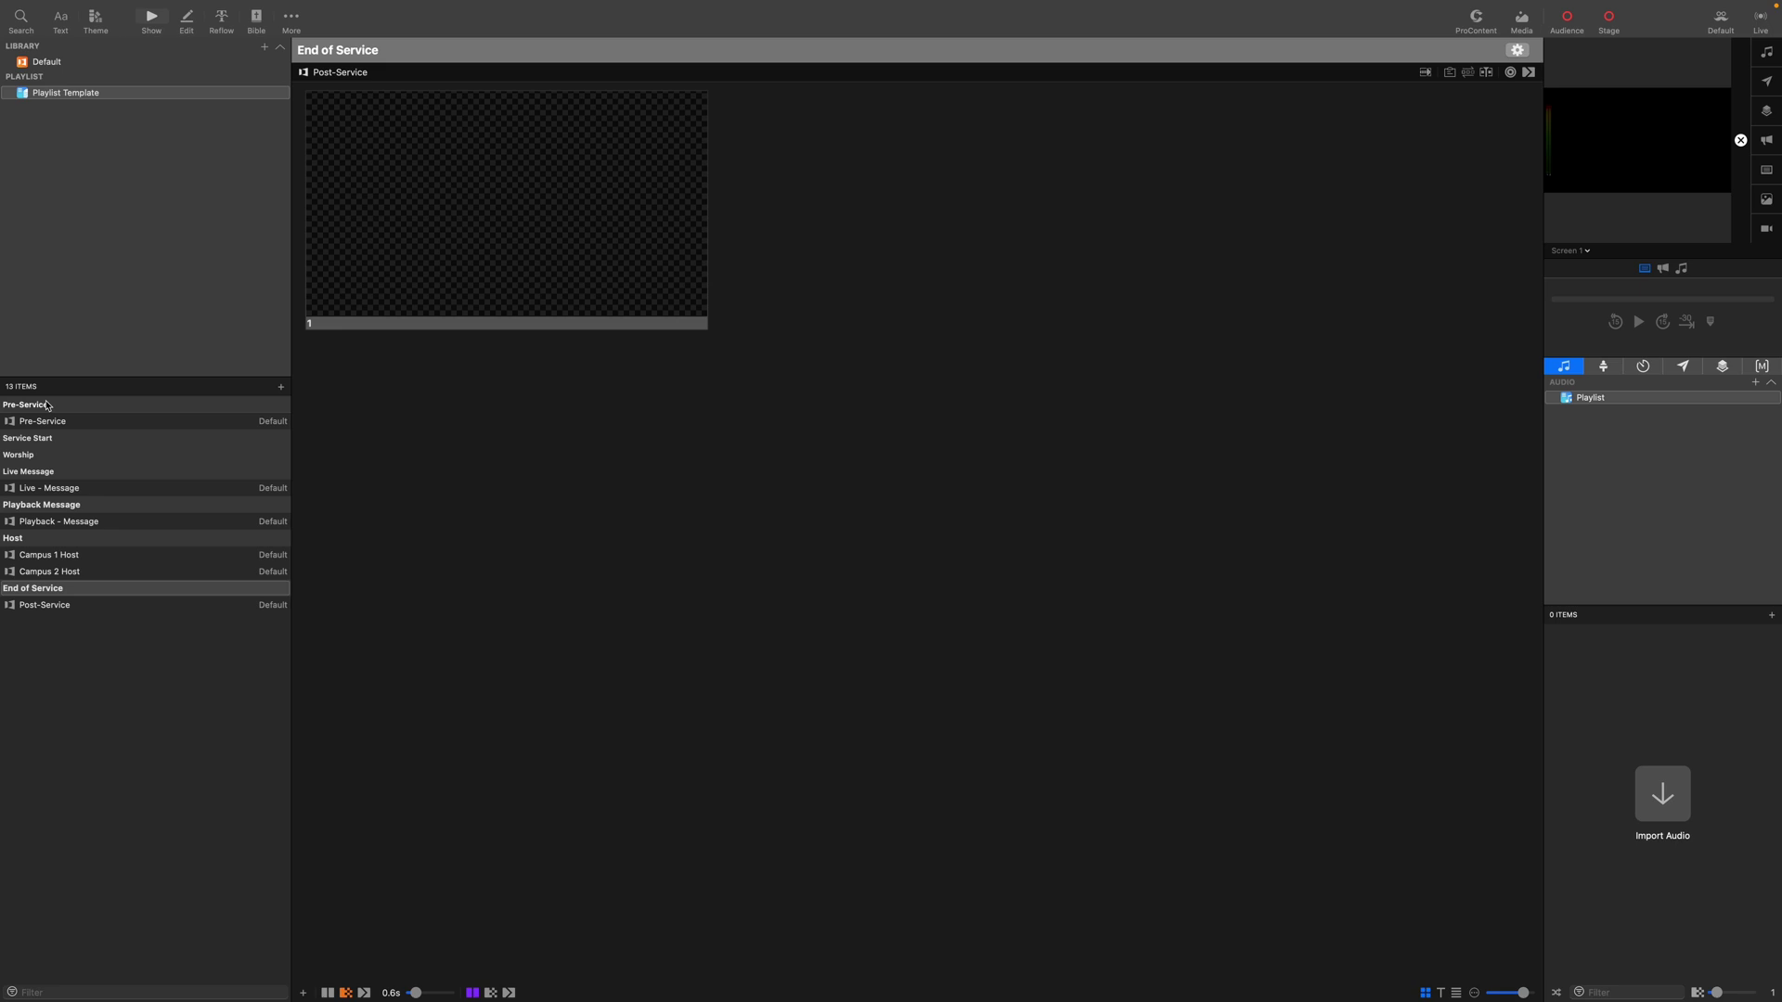
Colour the Worship header green.
left_click(41, 454)
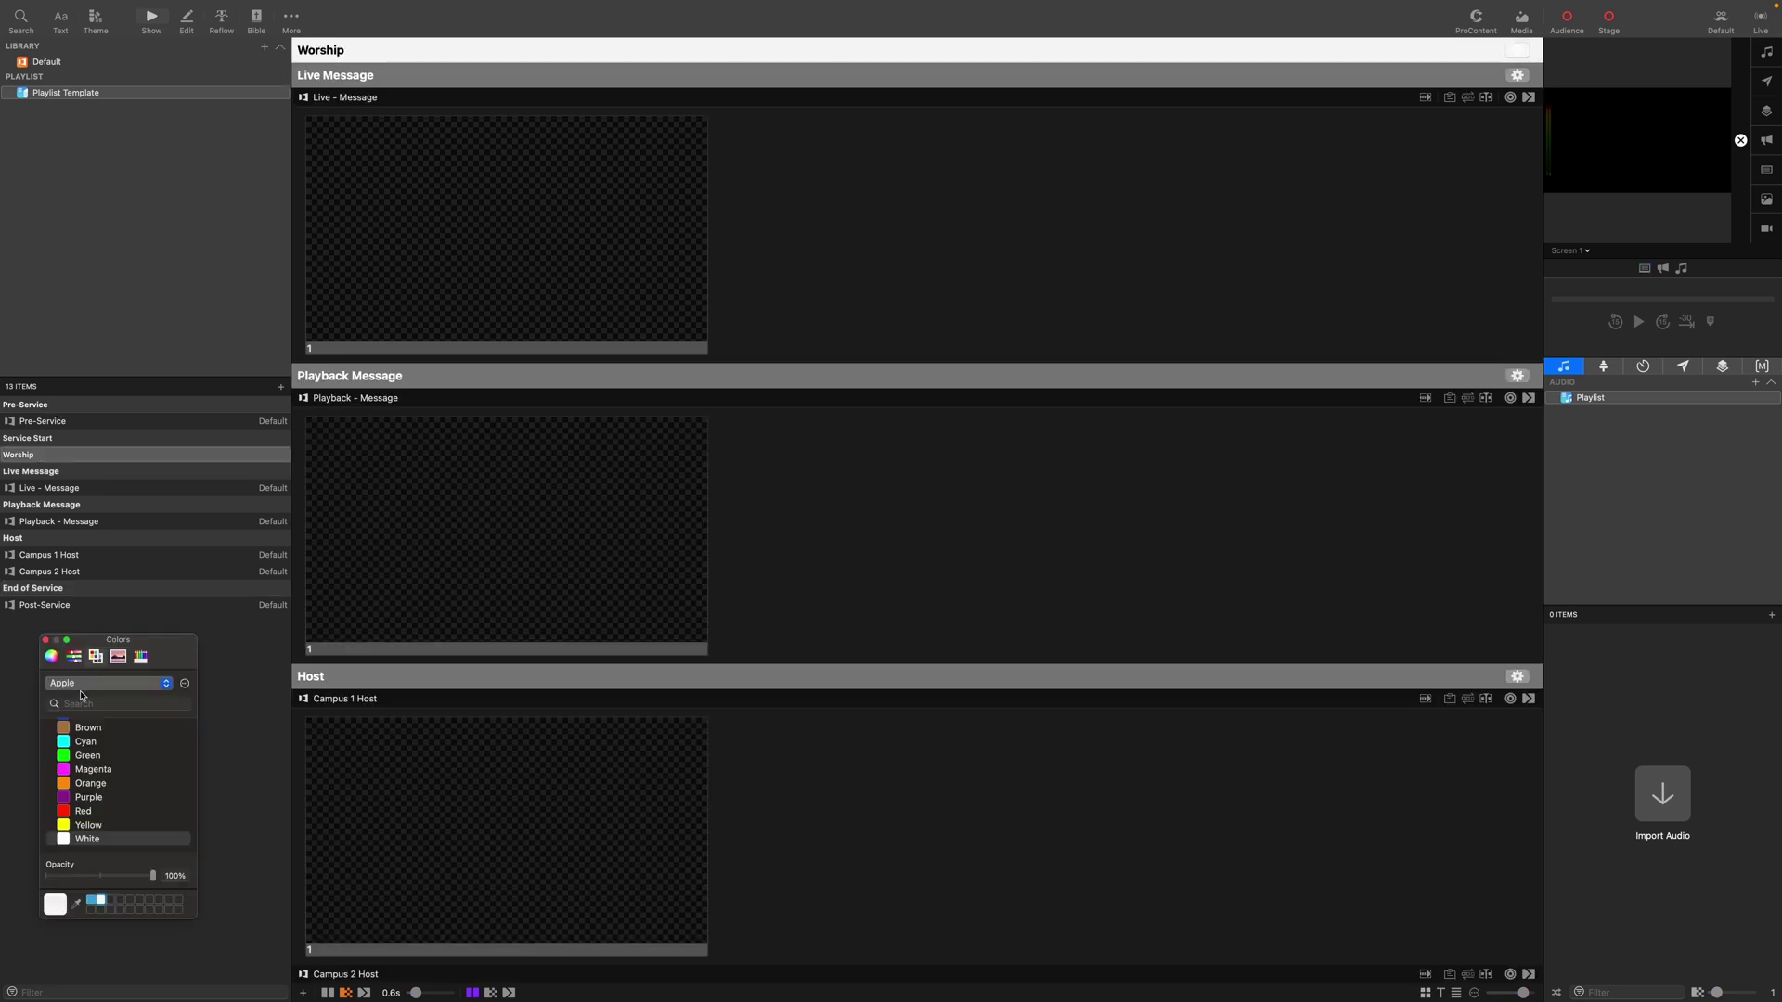
left_click(90, 756)
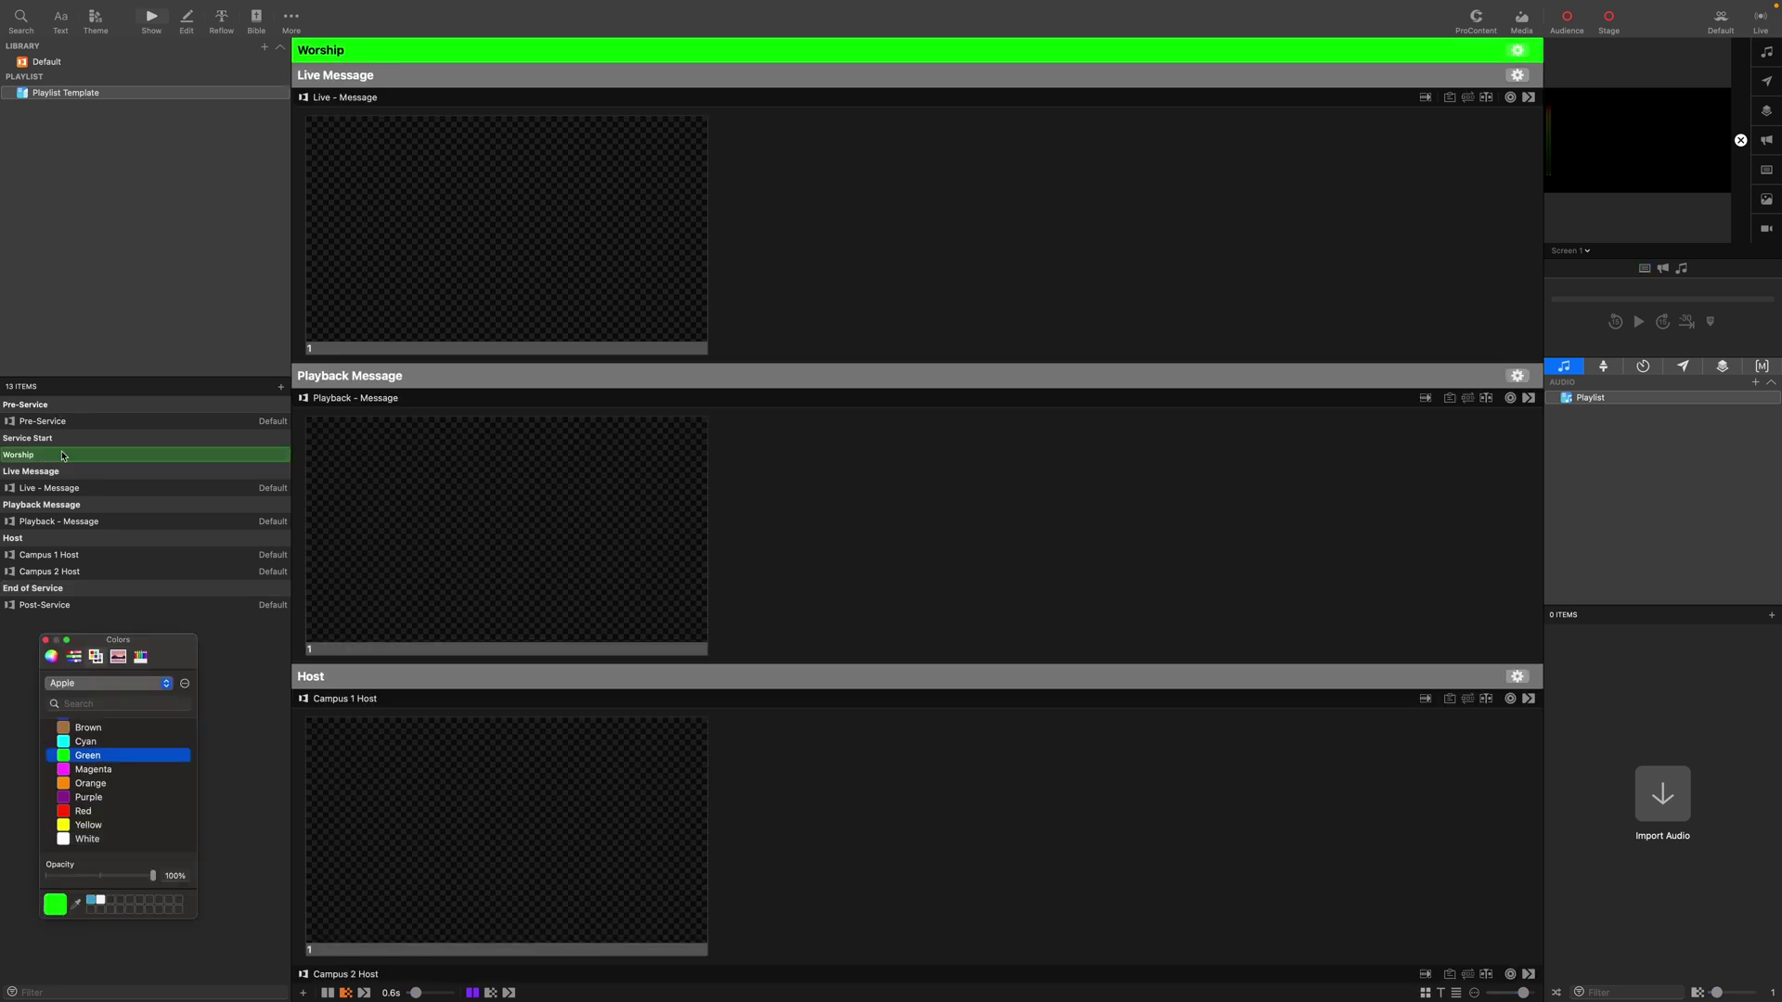
left_click(50, 478)
left_click(45, 641)
Colour the Live Message header red.
right_click(50, 471)
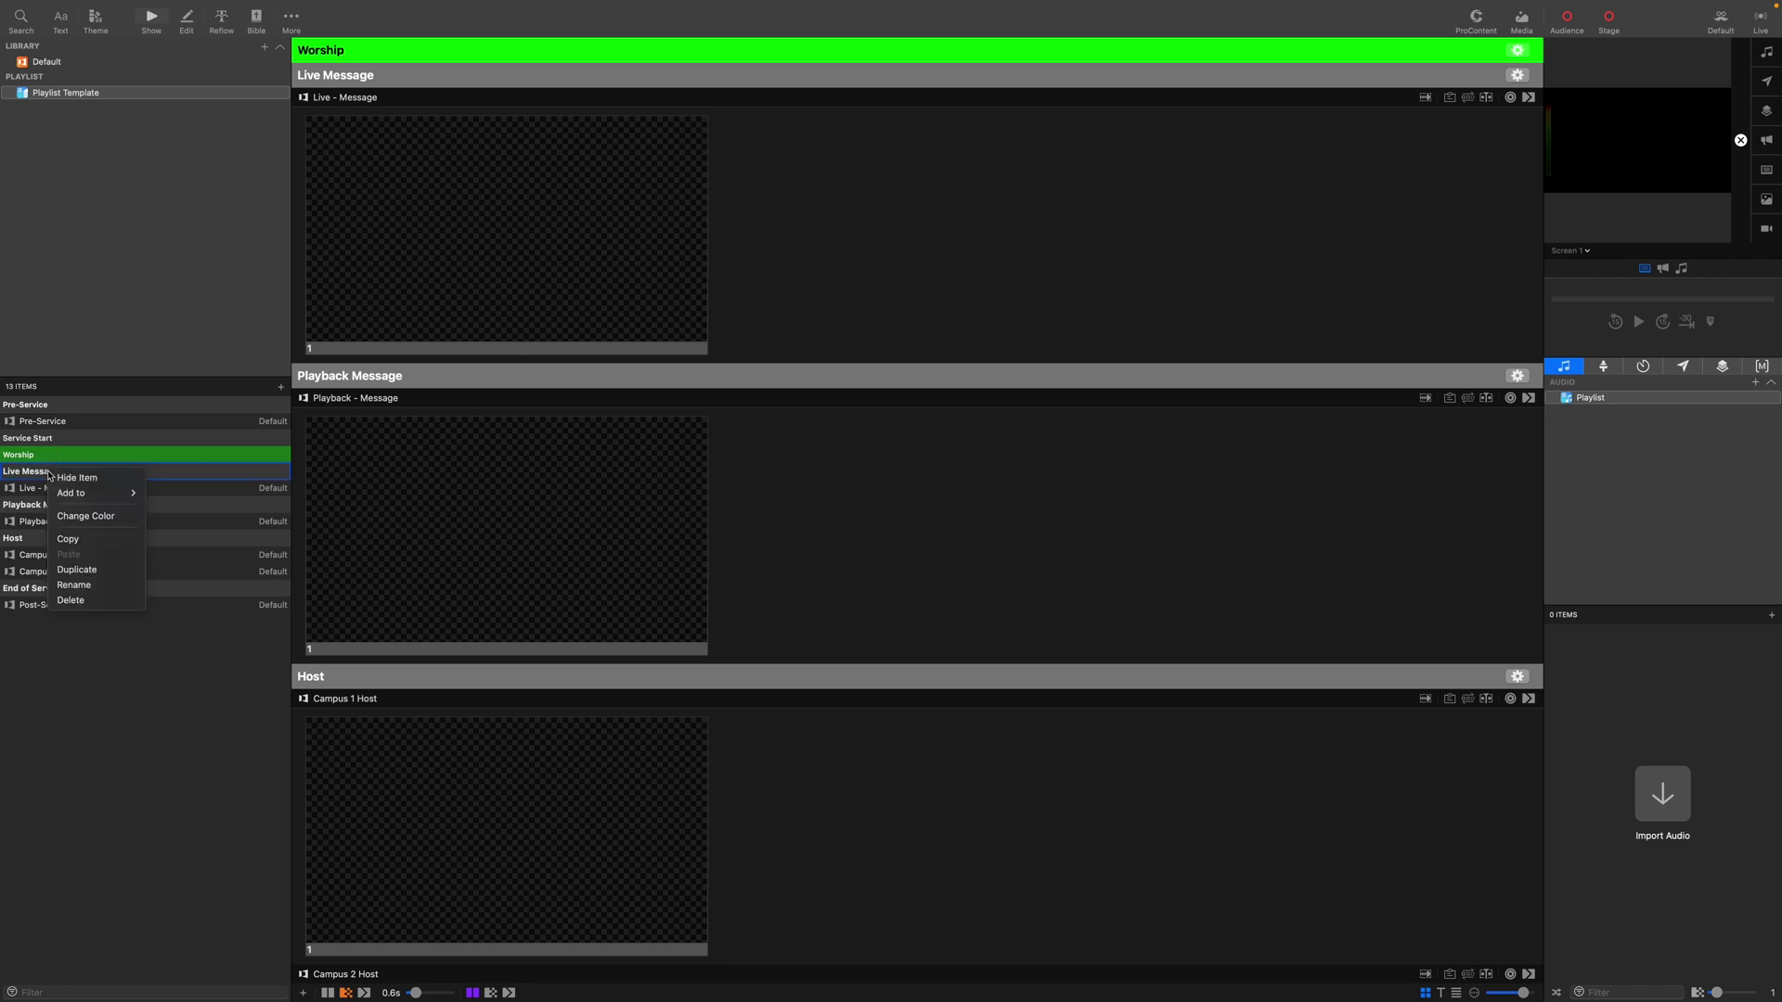
left_click(74, 516)
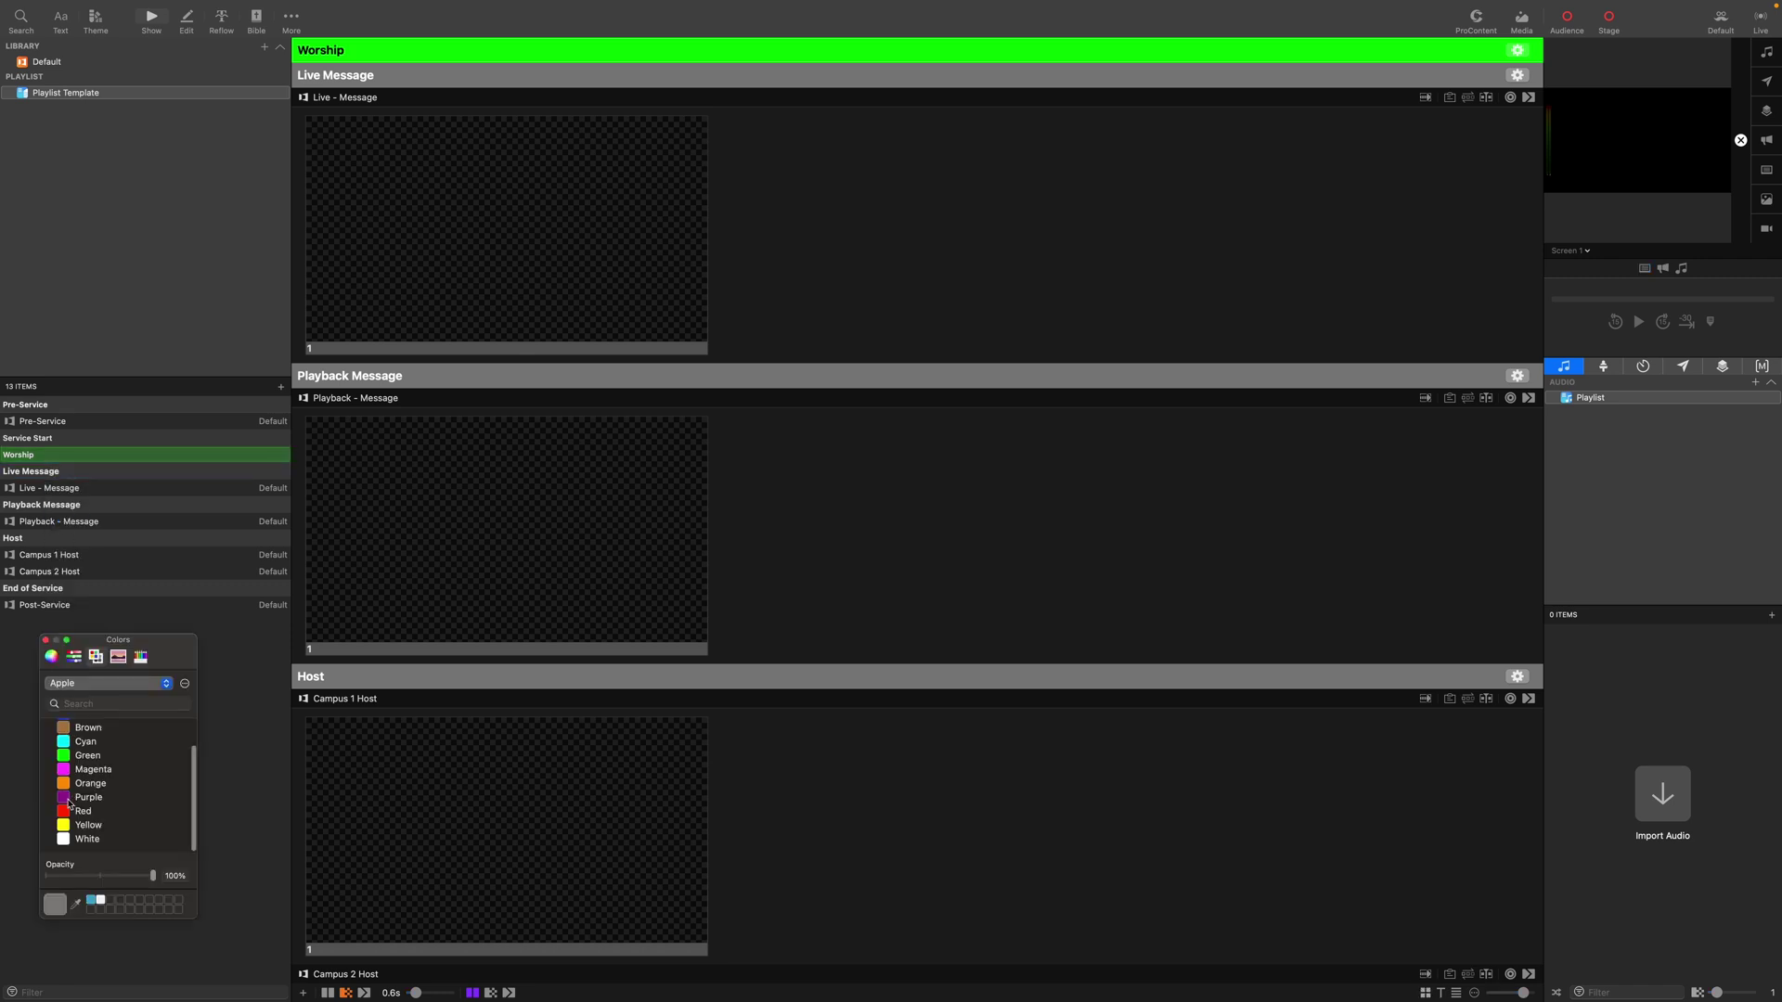
left_click(70, 812)
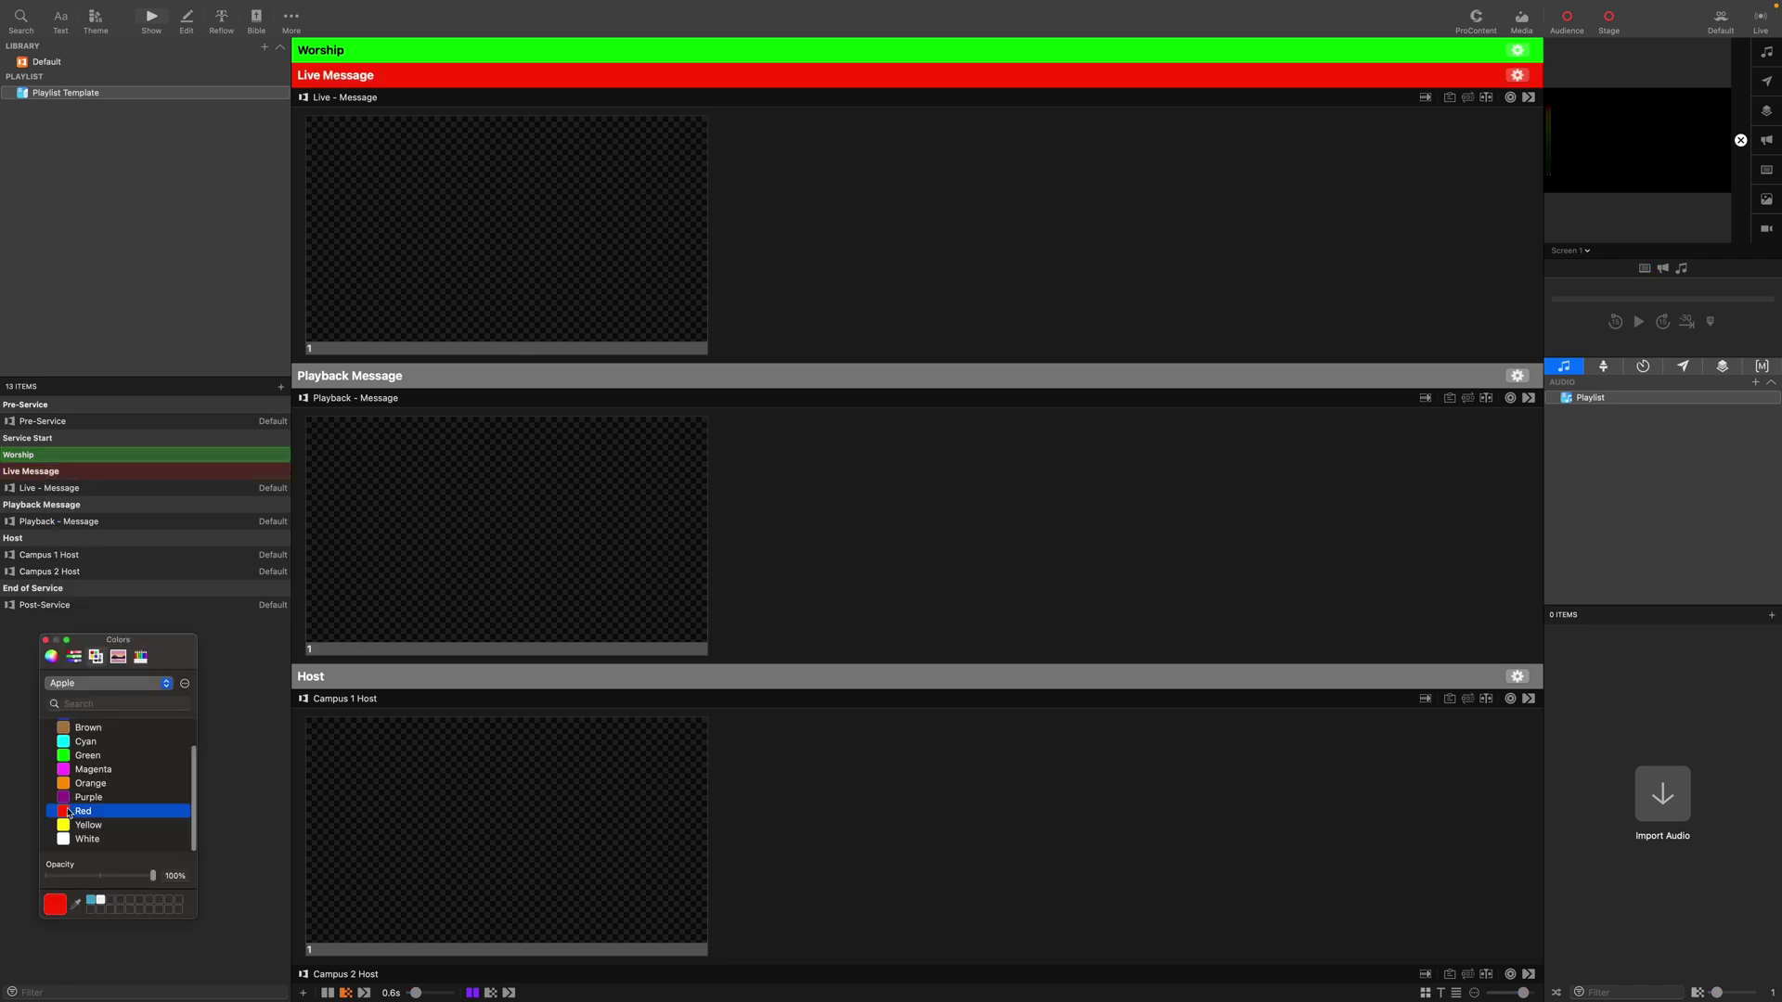
left_click(45, 641)
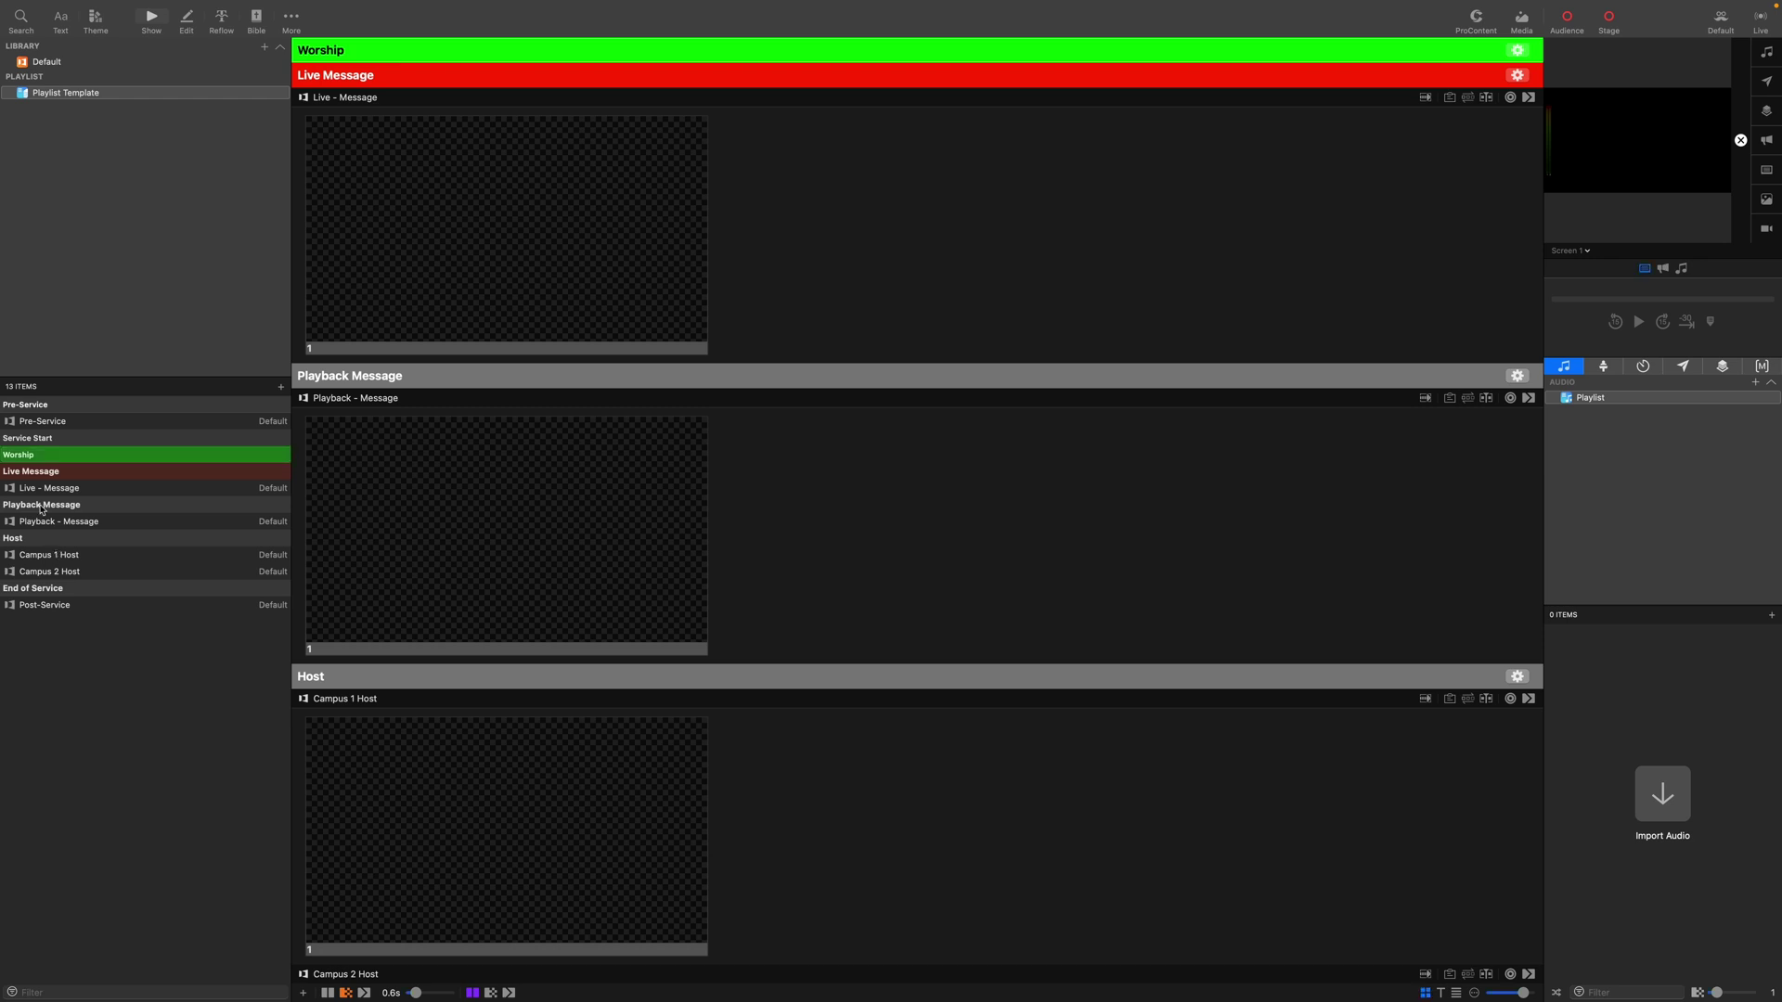
Colour the Playback Message header a dimmed magenta.
right_click(40, 508)
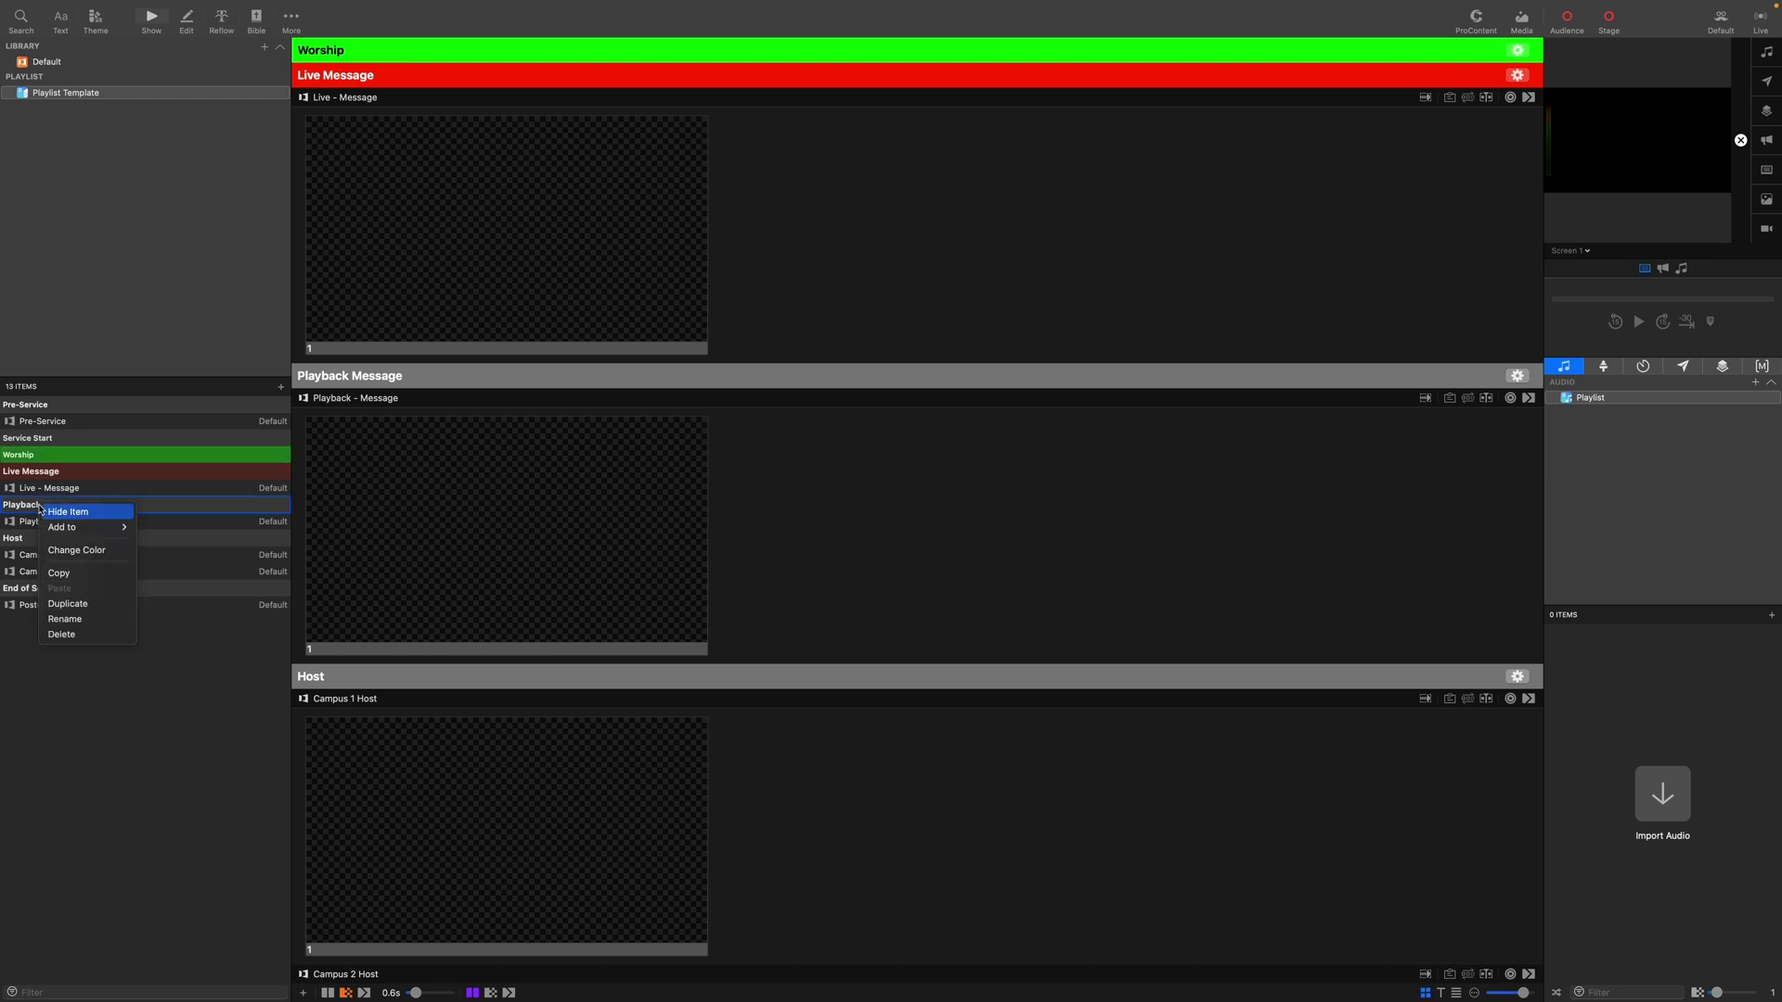
left_click(85, 553)
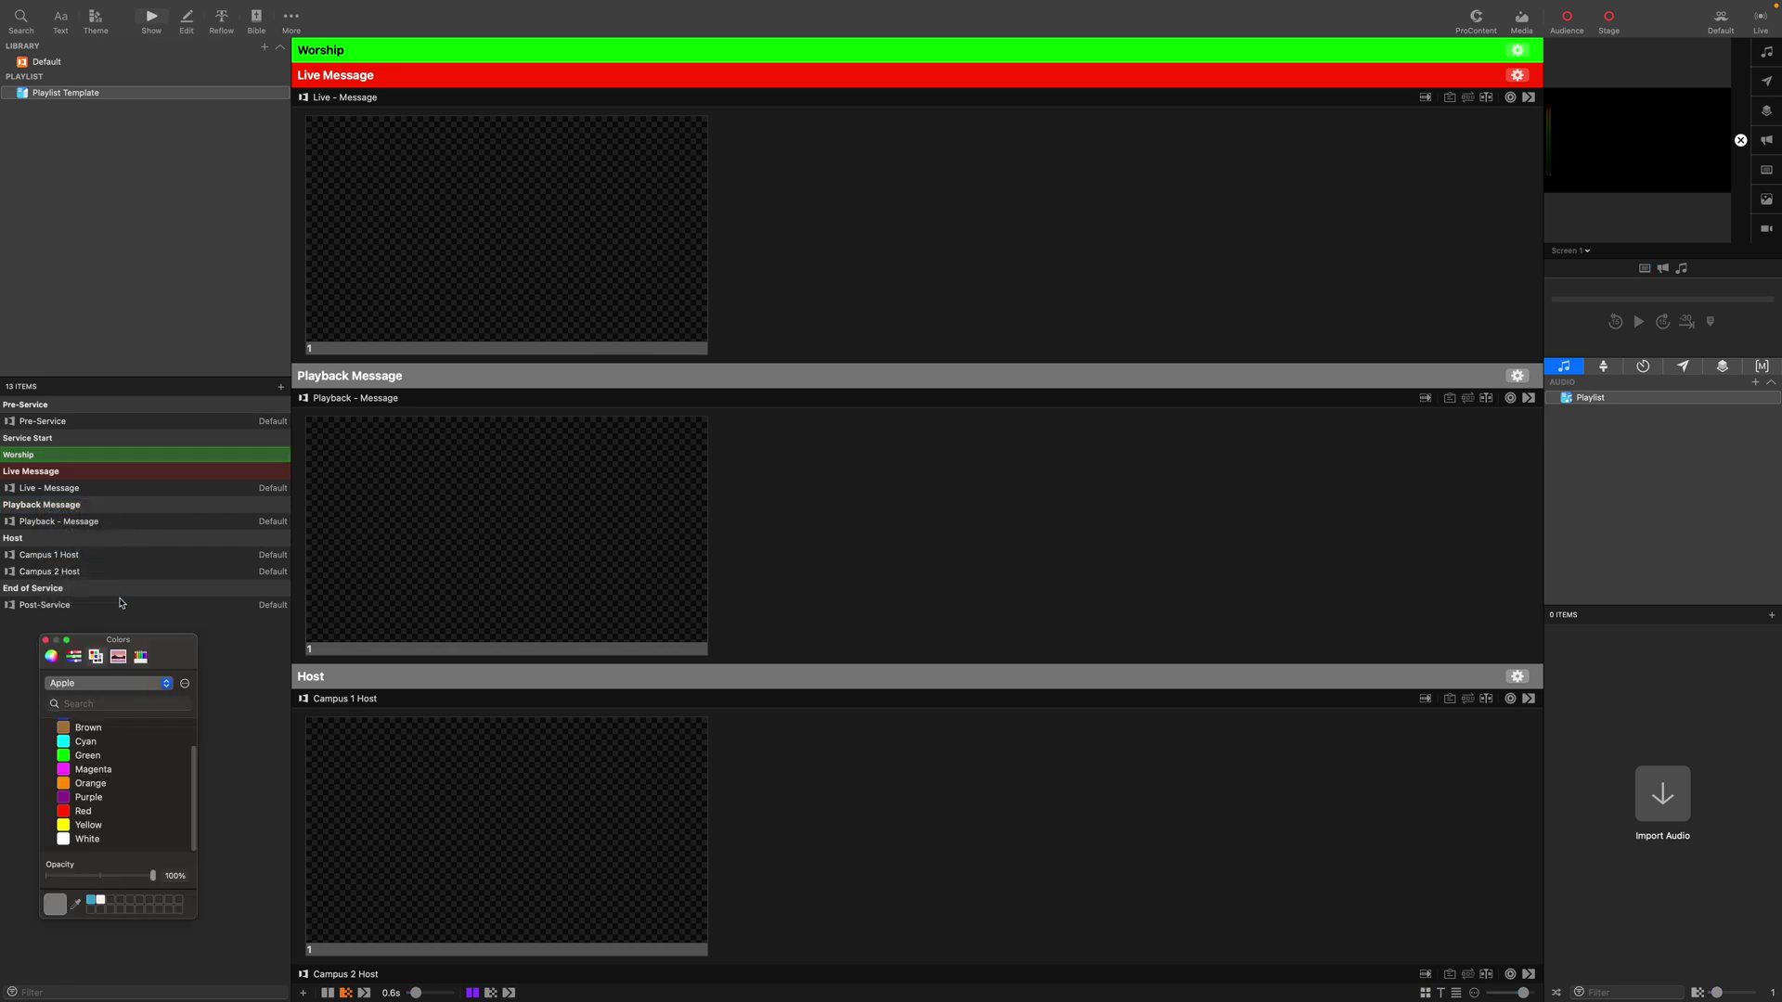
left_click(68, 774)
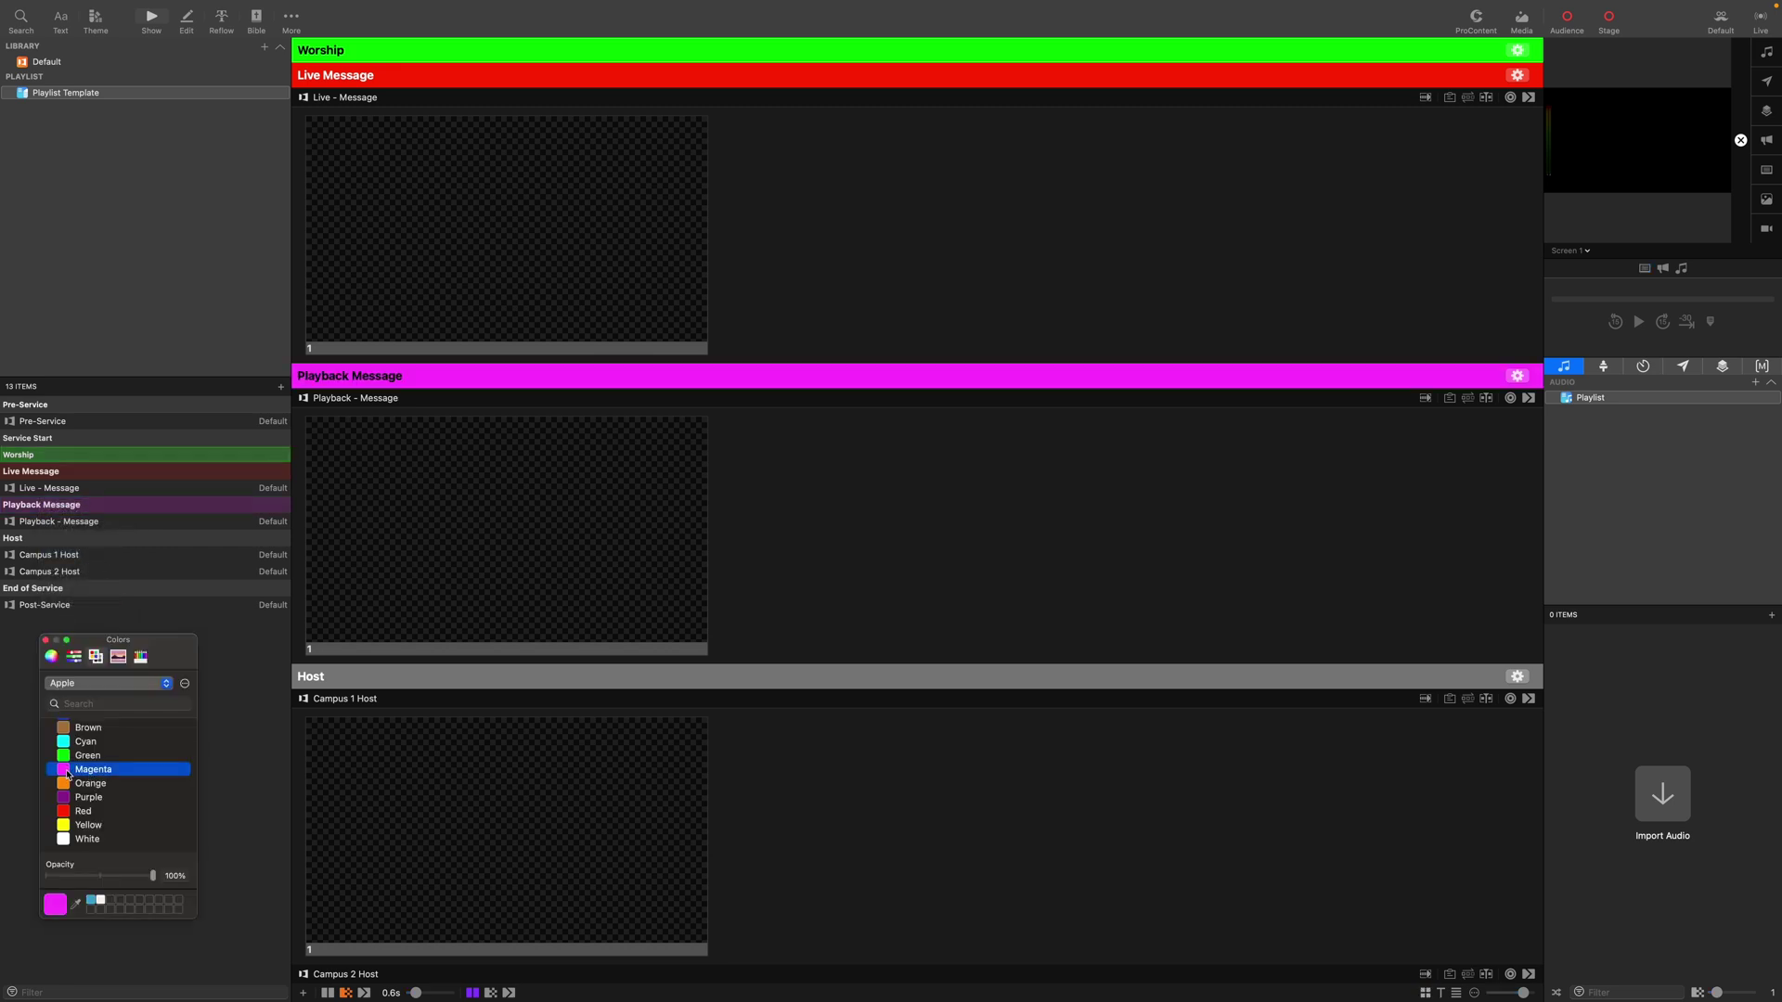
left_click_drag(152, 876, 113, 878)
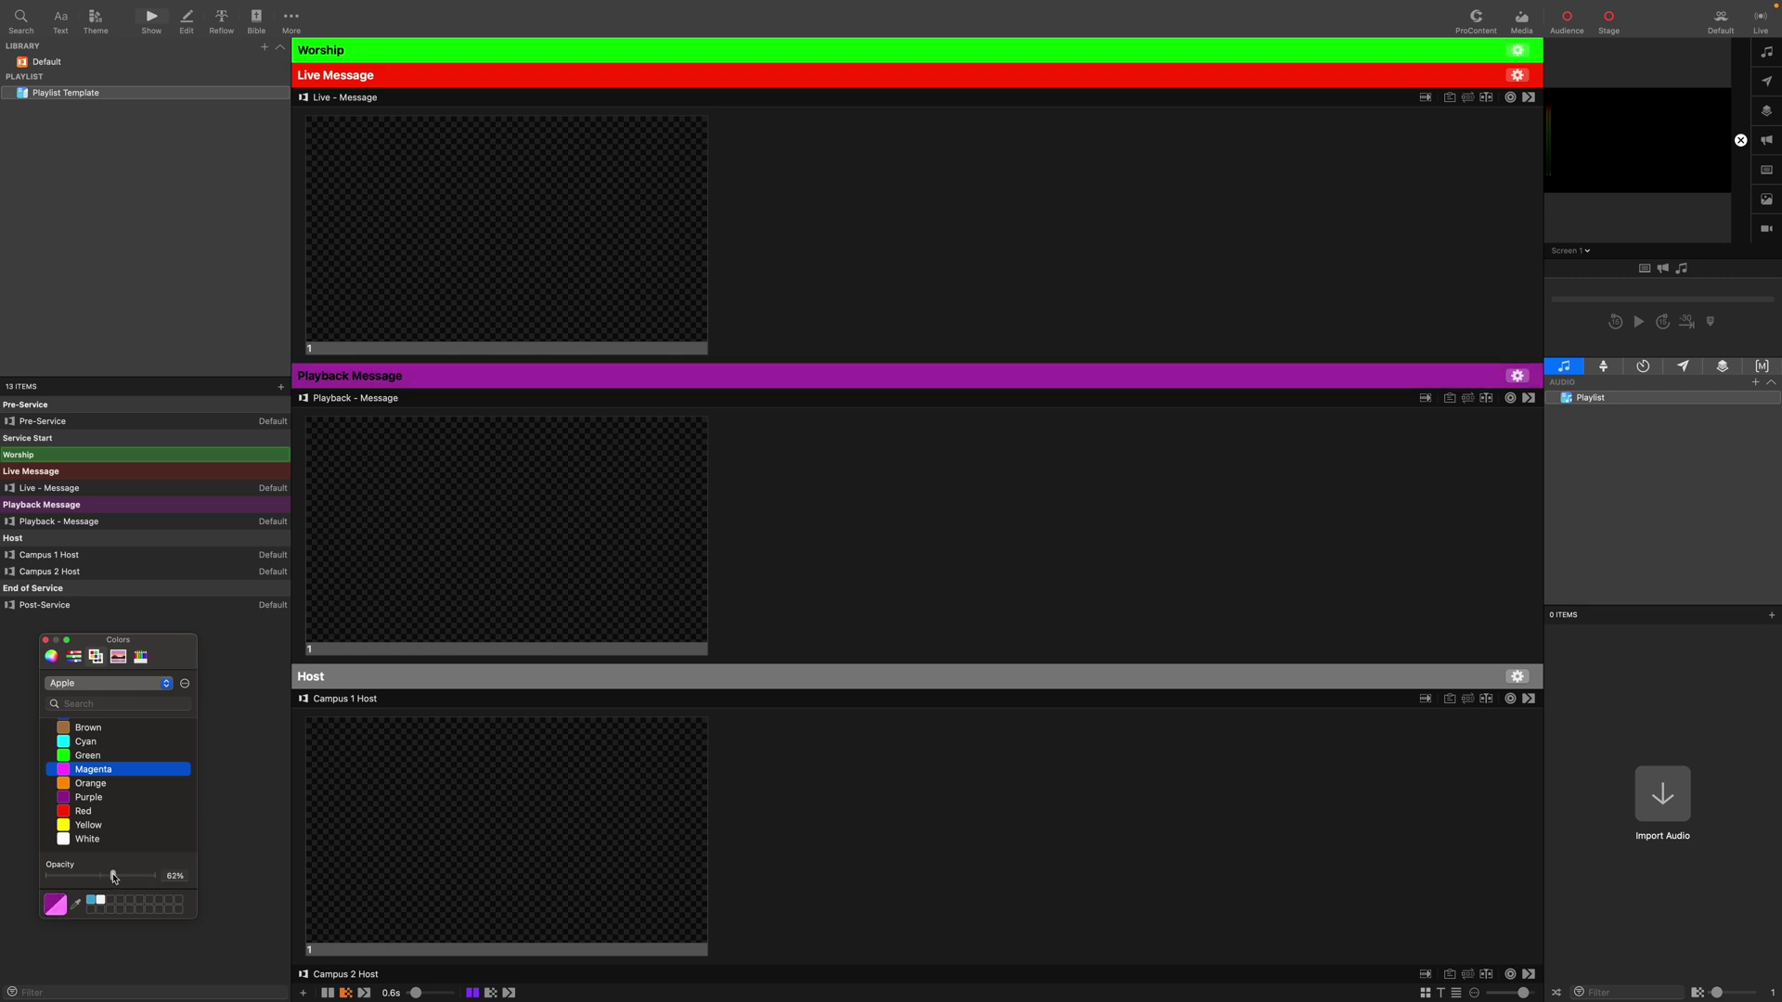
left_click(46, 640)
Dim the Worship header to 65% opacity and Live Message to 68%.
right_click(73, 464)
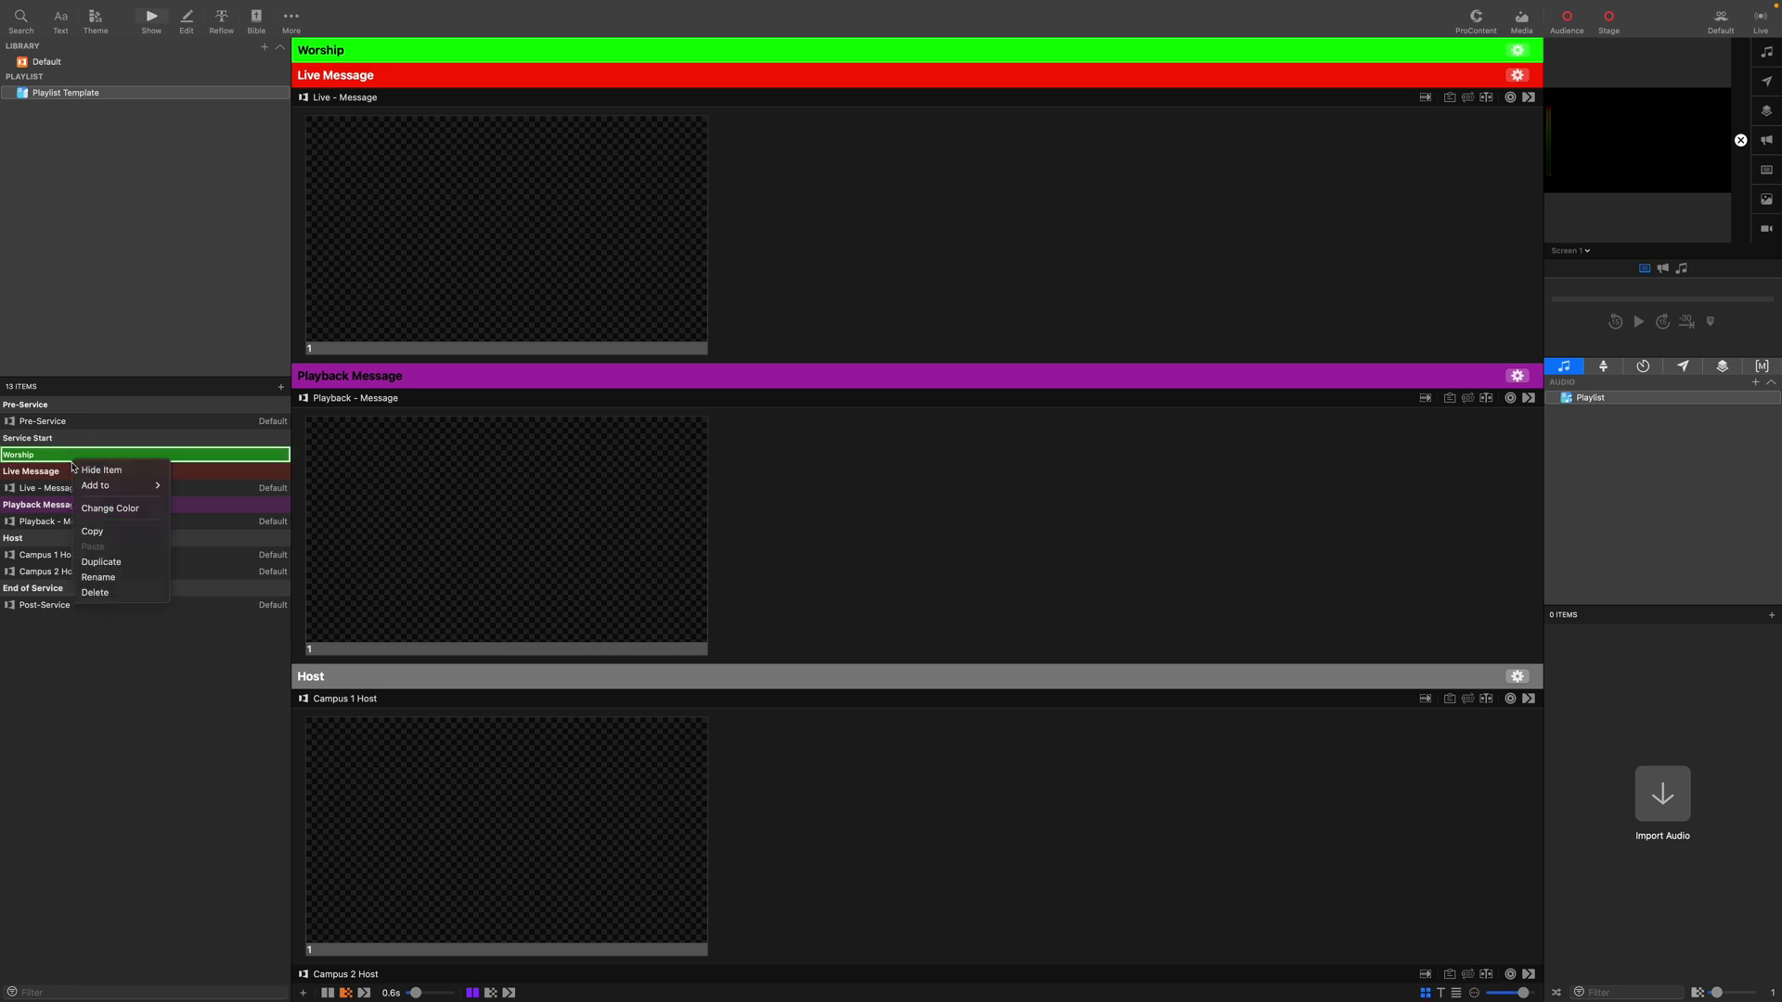
left_click(102, 509)
left_click_drag(153, 877, 116, 880)
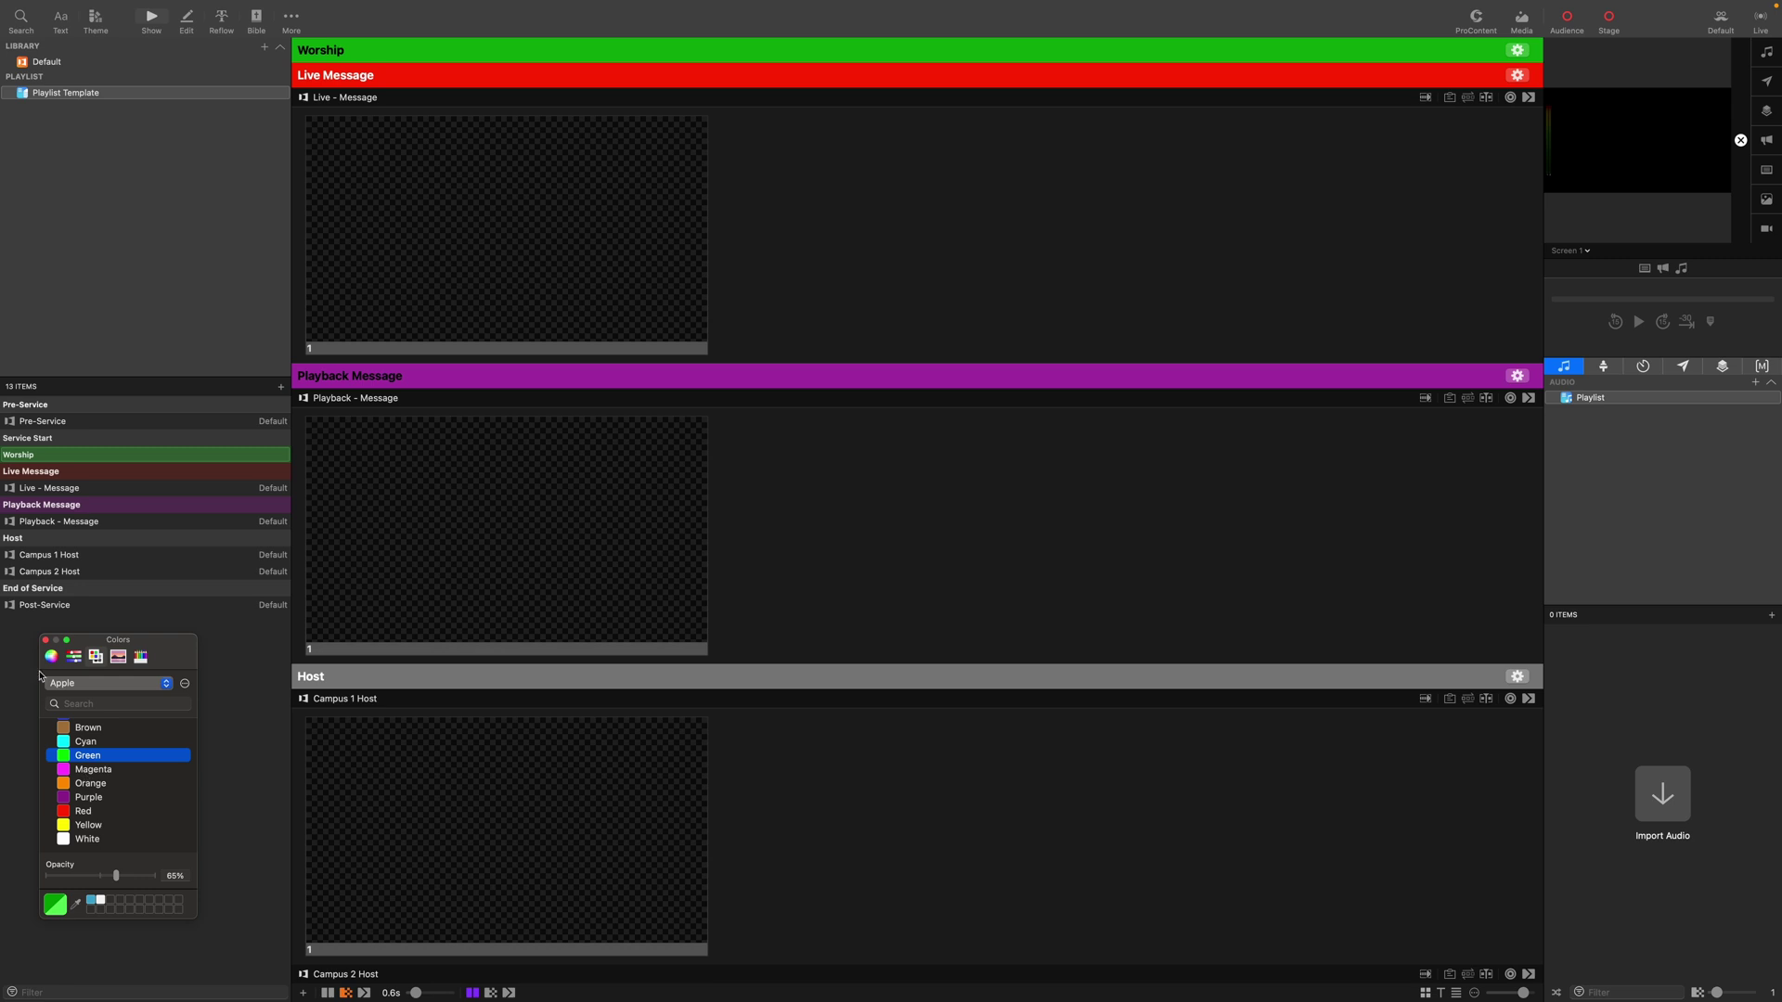
left_click(46, 640)
right_click(66, 475)
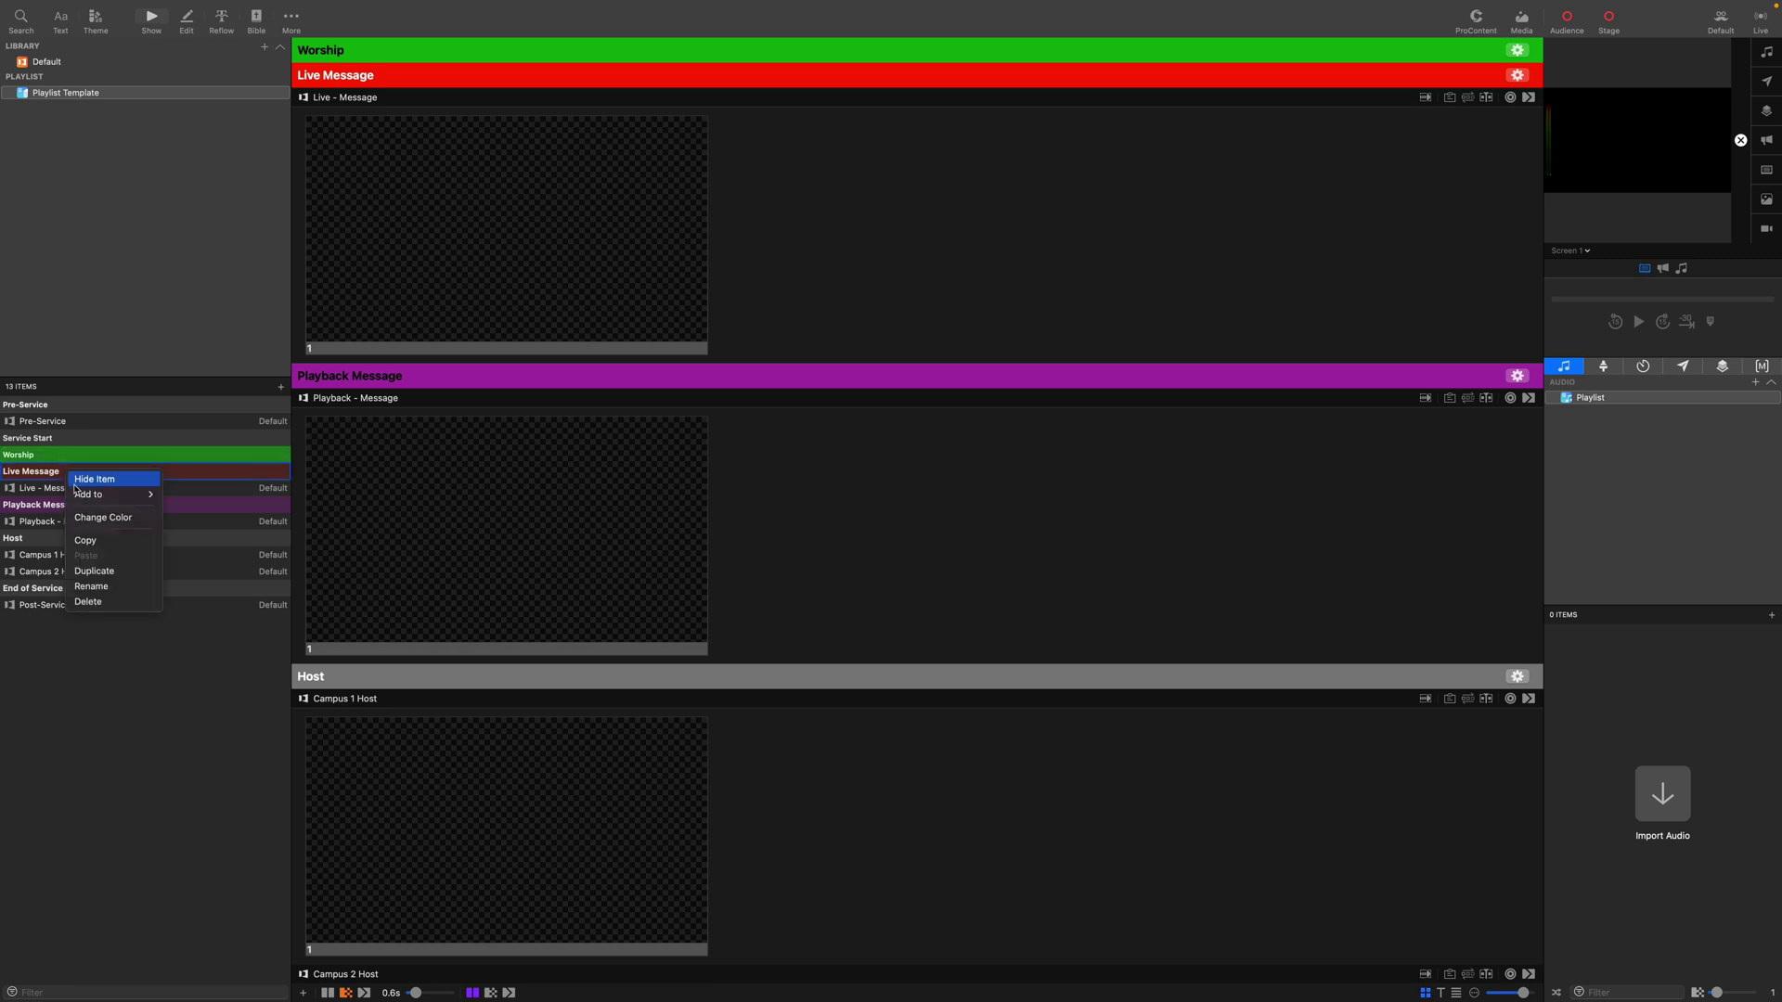
left_click(102, 519)
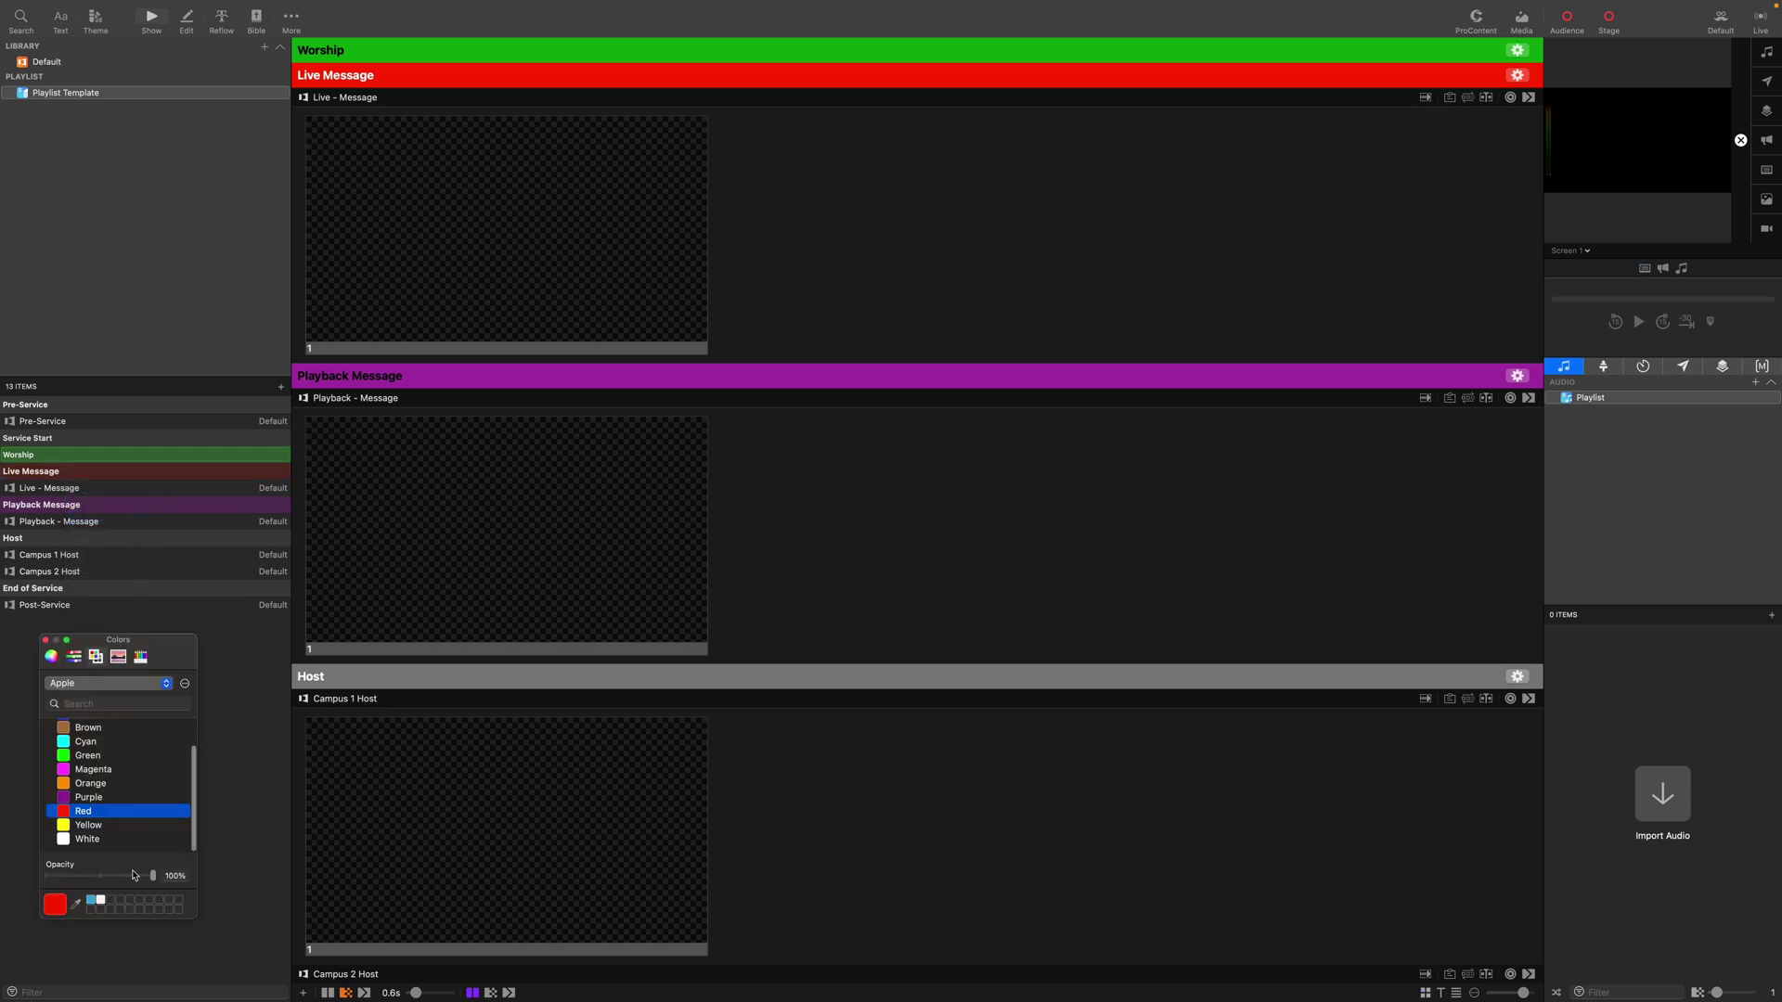
left_click_drag(153, 876, 121, 880)
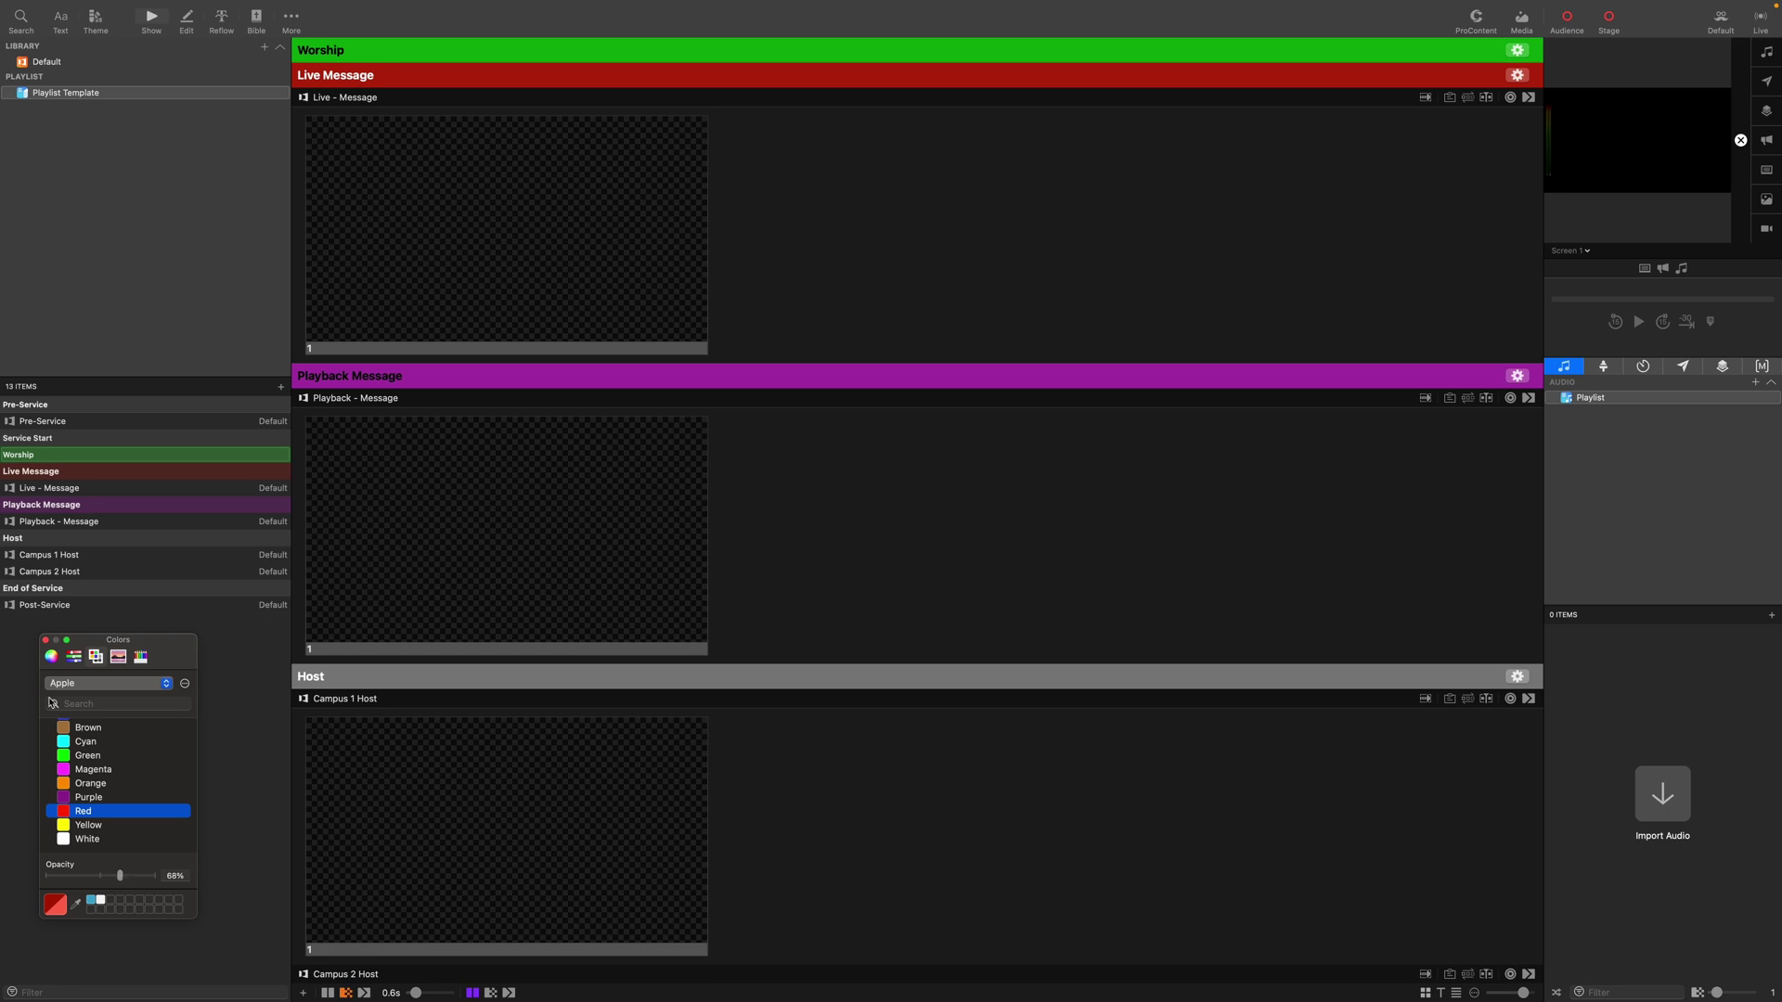
left_click(46, 641)
Colour the Host header yellow at 69% opacity.
right_click(21, 545)
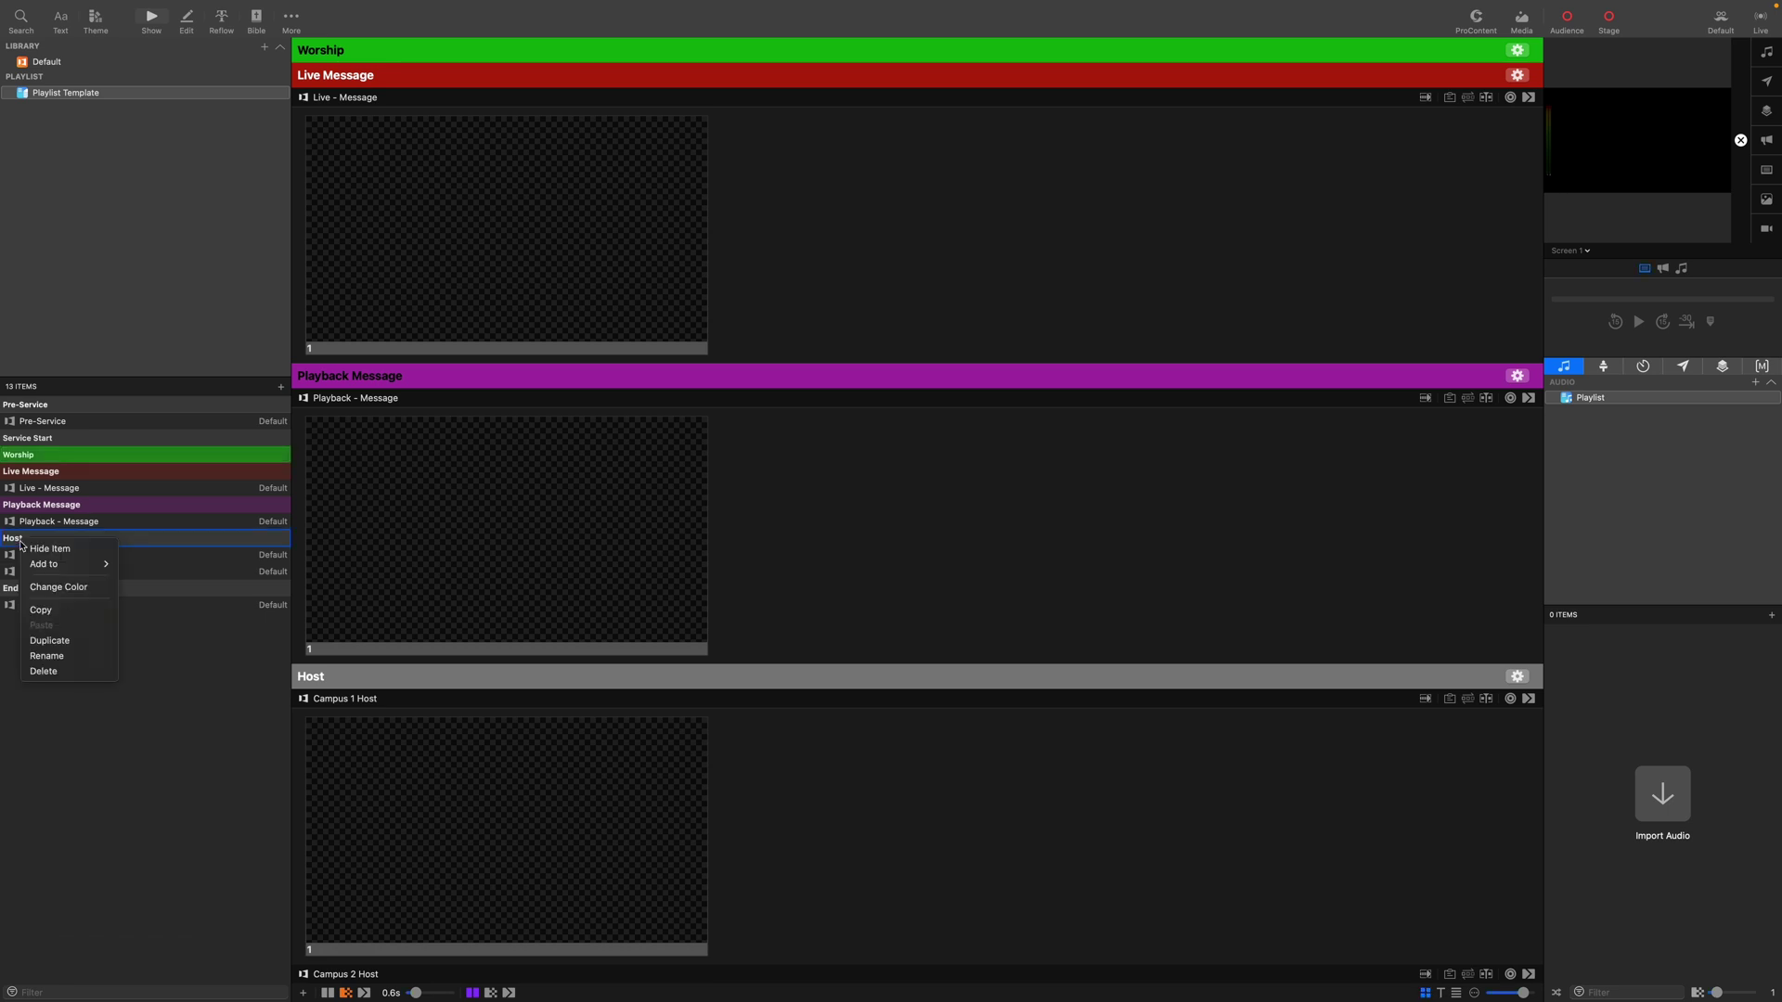
left_click(57, 586)
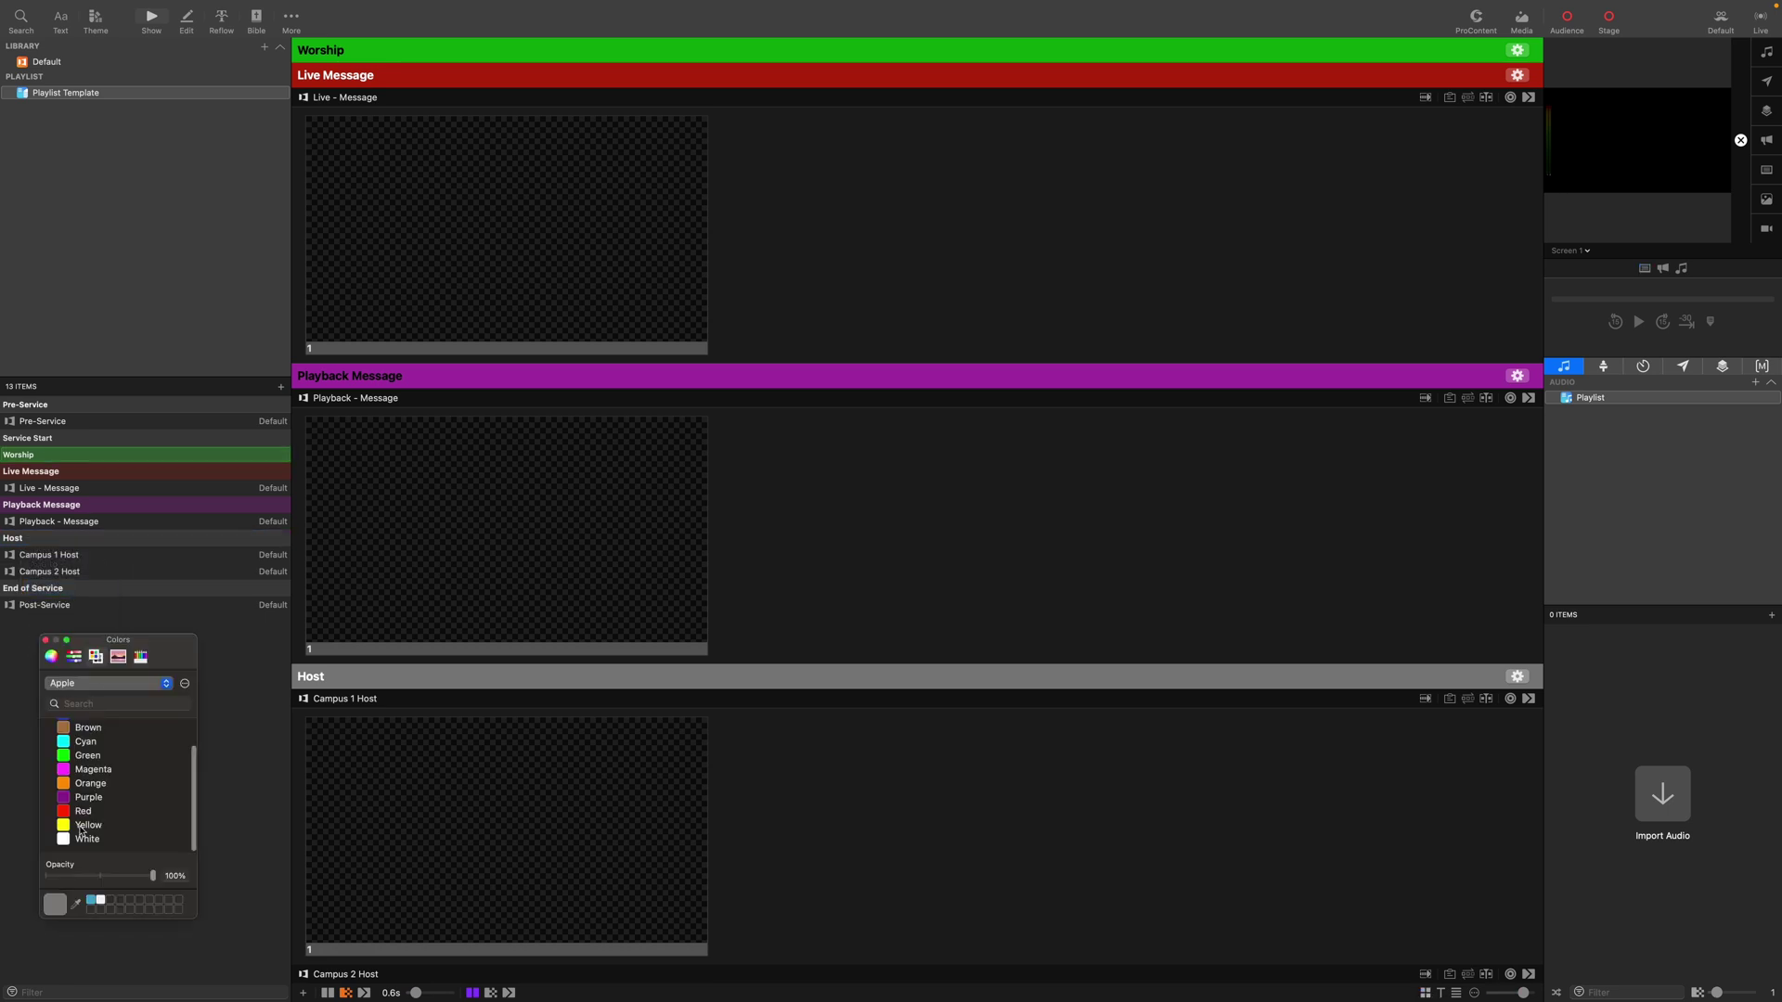
left_click(81, 828)
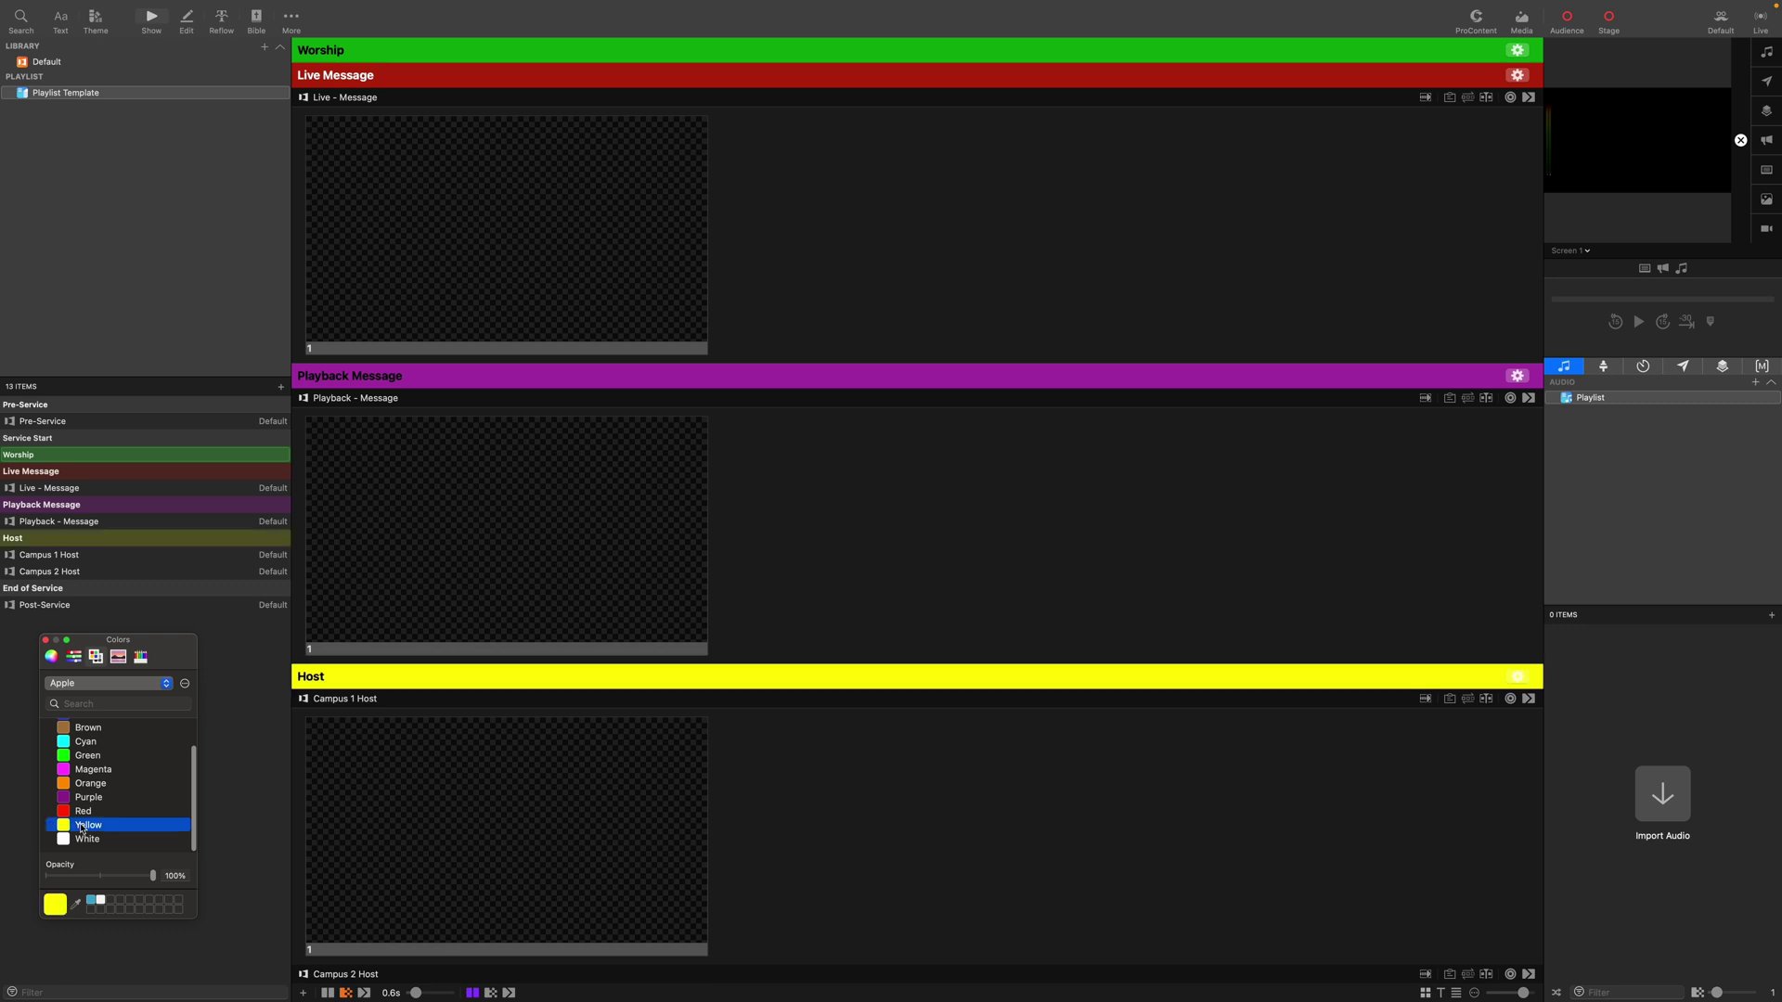
left_click(121, 877)
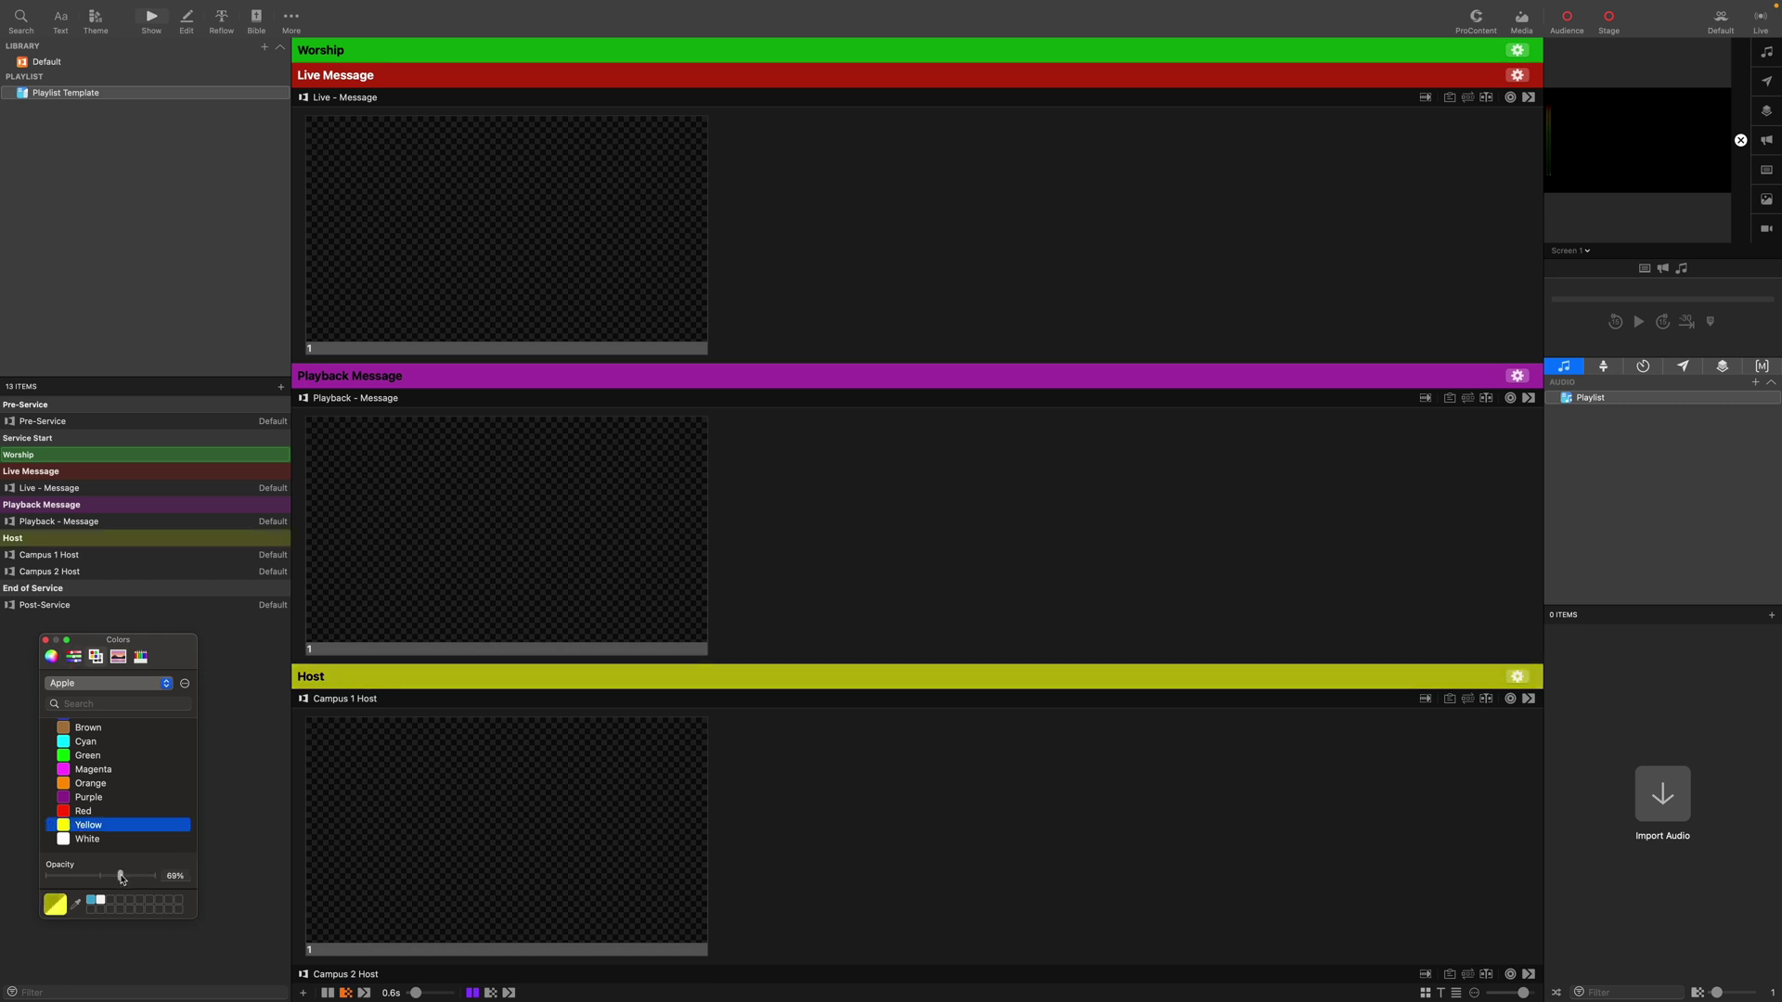
left_click(46, 640)
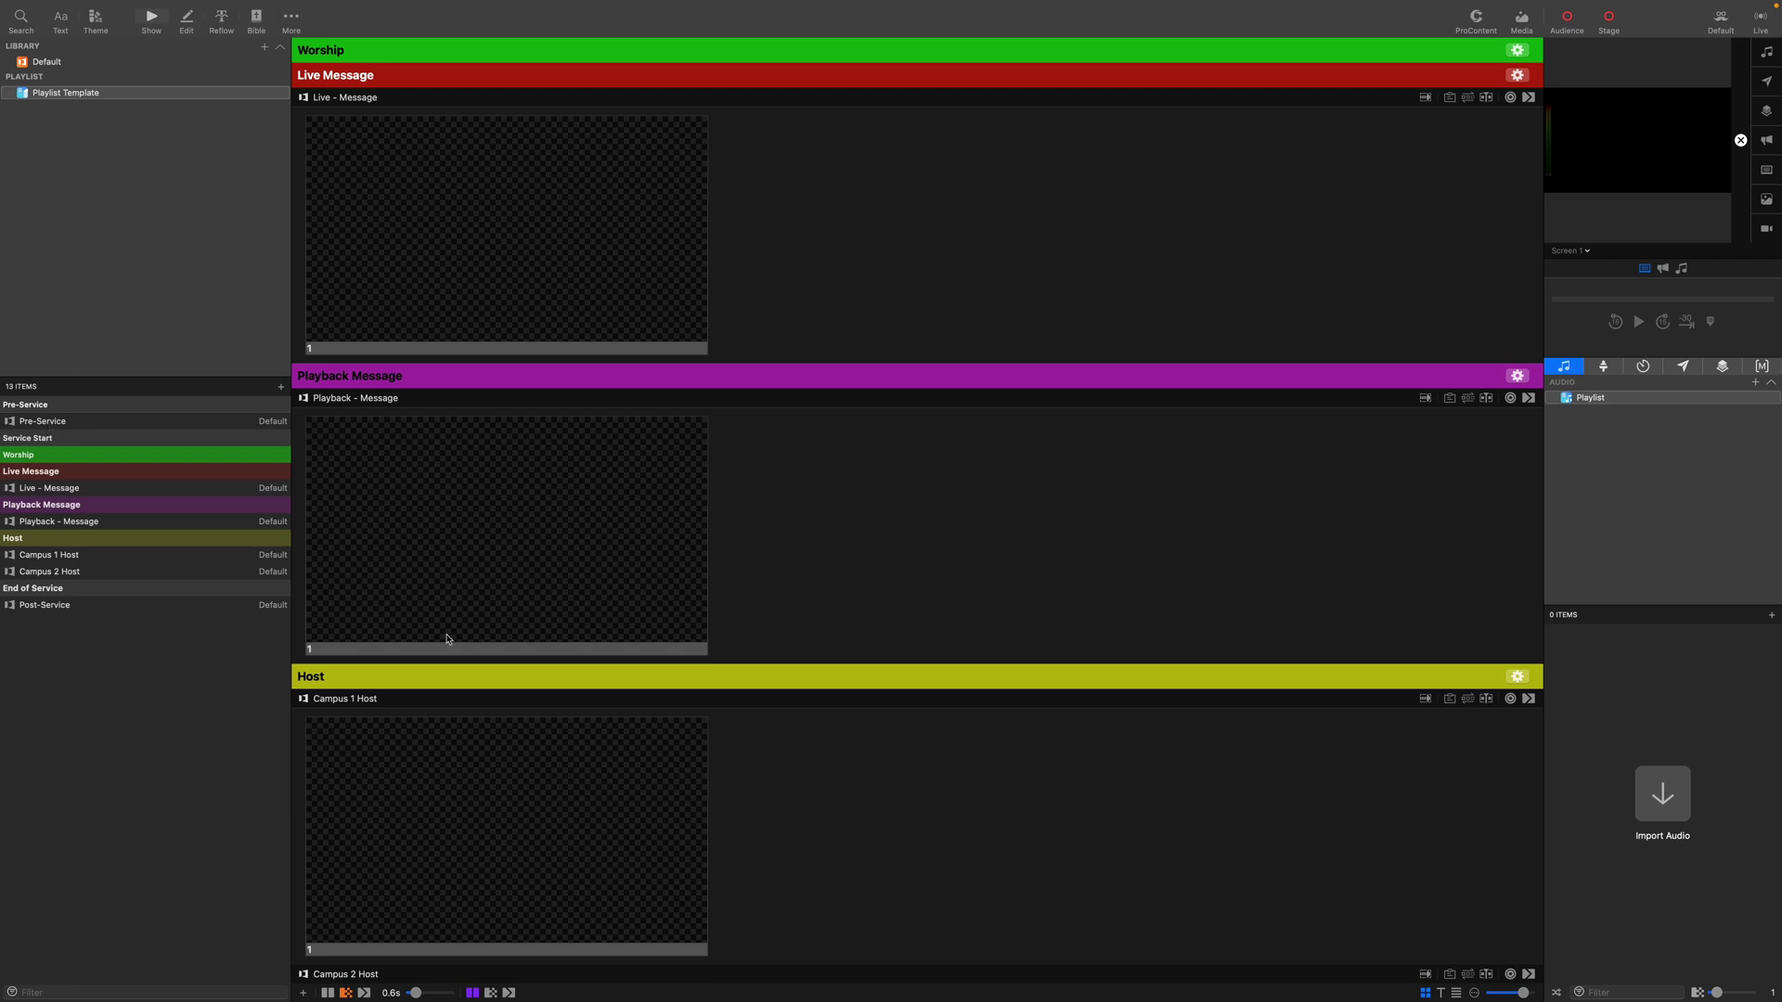
Bring the Pre-Service presentation's slides into view in the playlist.
key("Right")
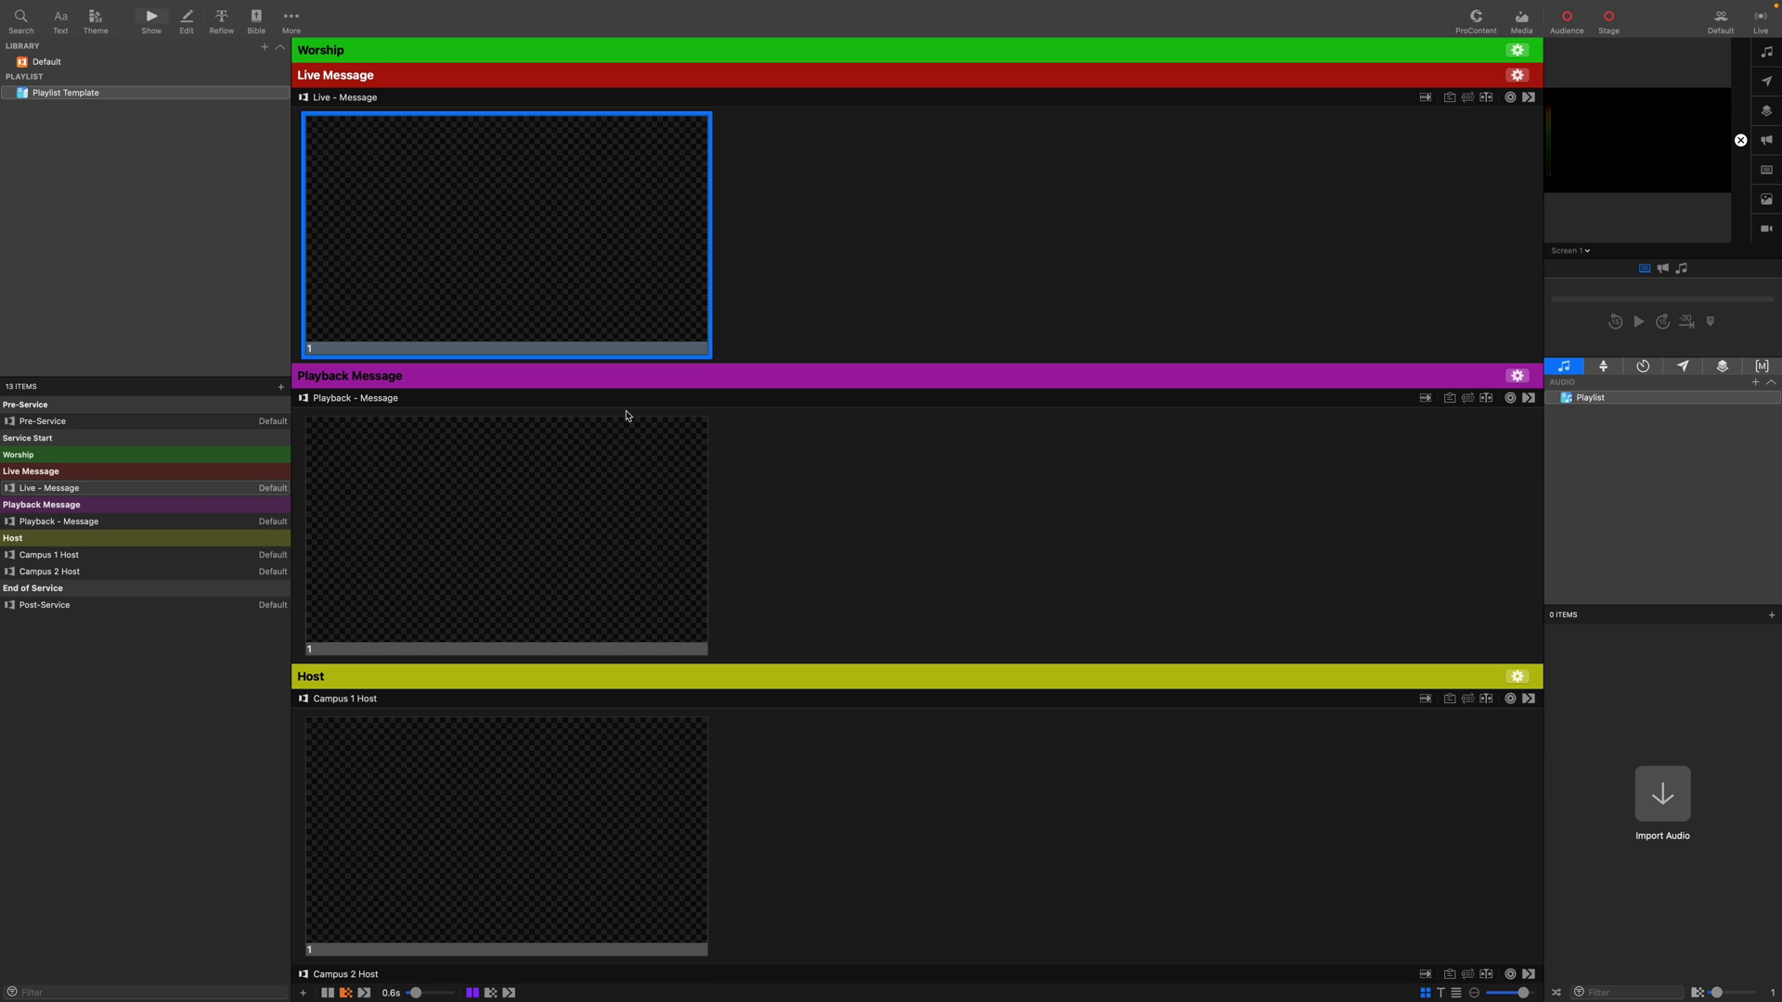
left_click(37, 425)
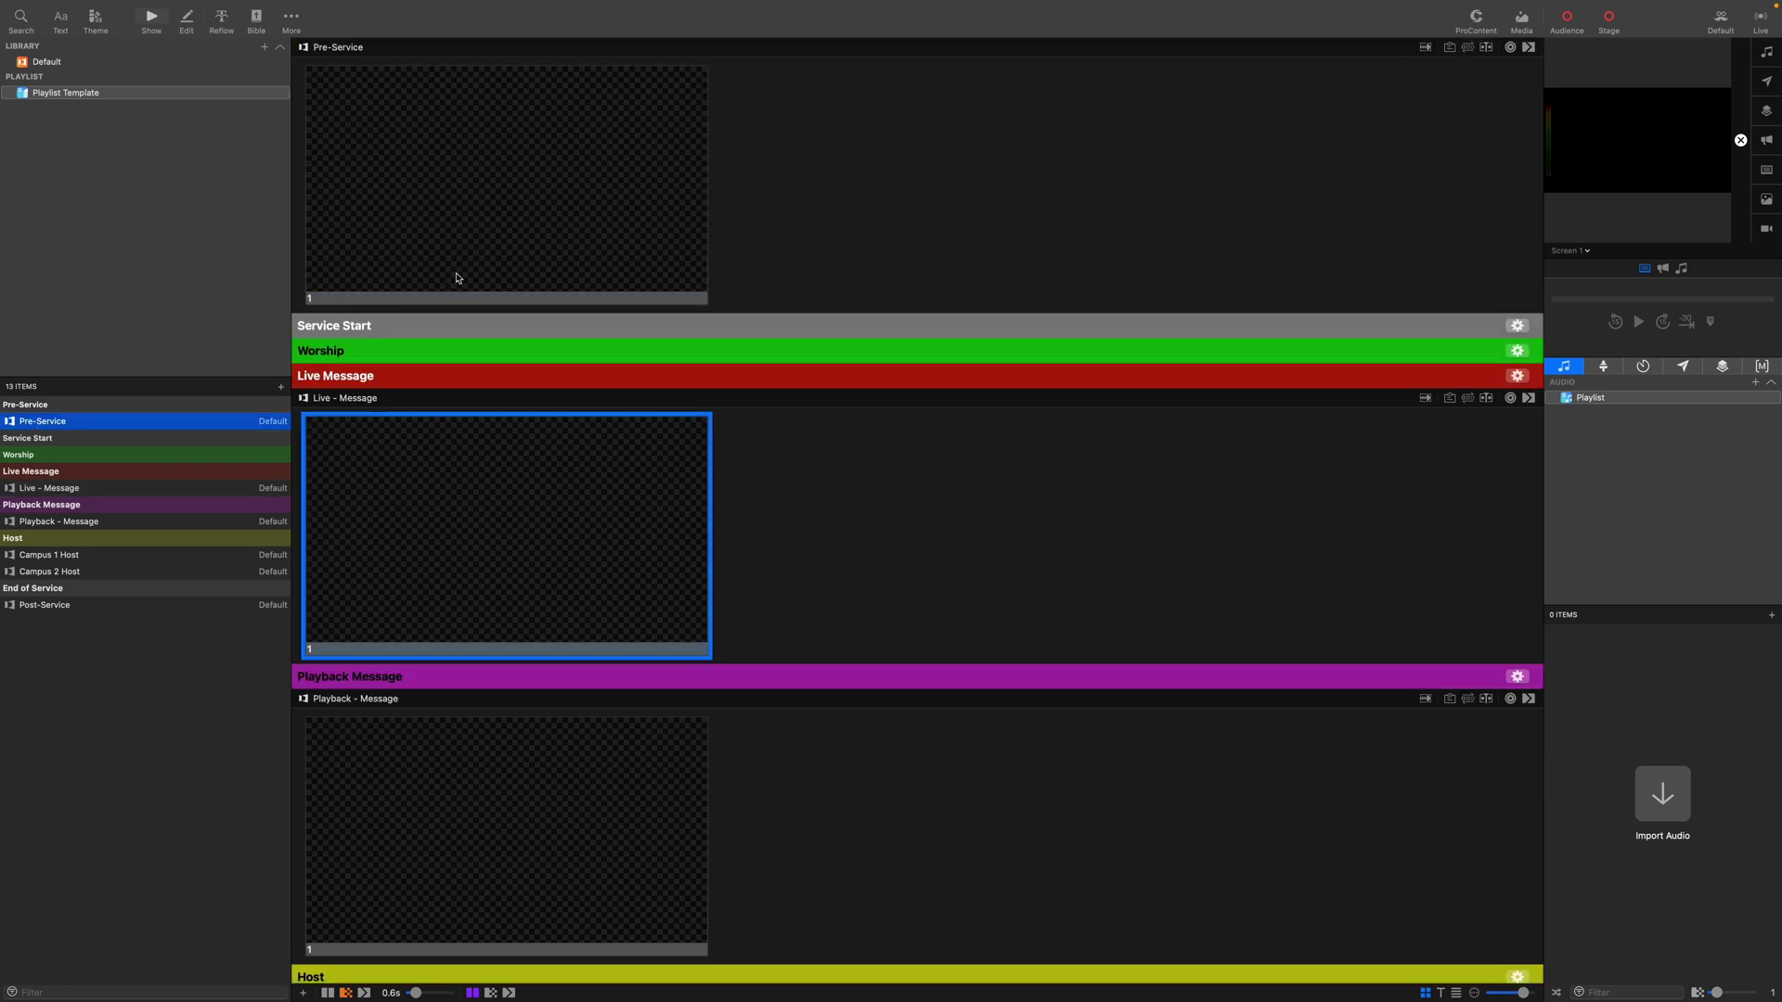
right_click(582, 249)
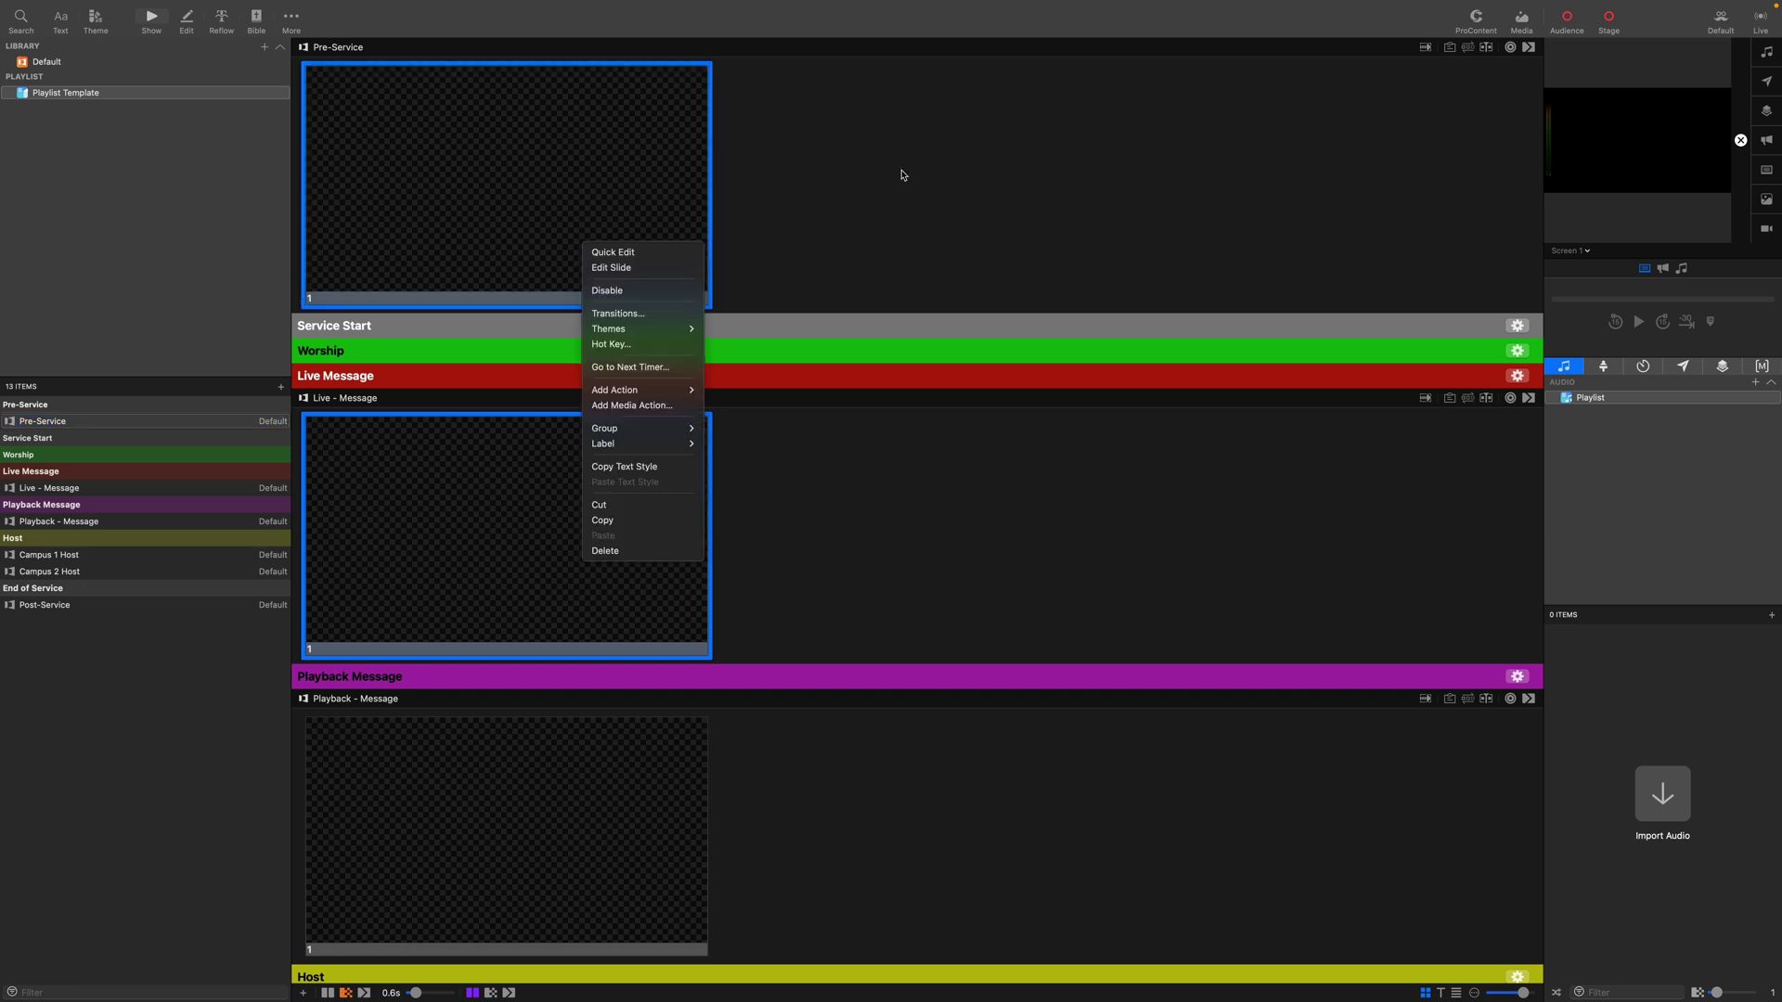
left_click(591, 233)
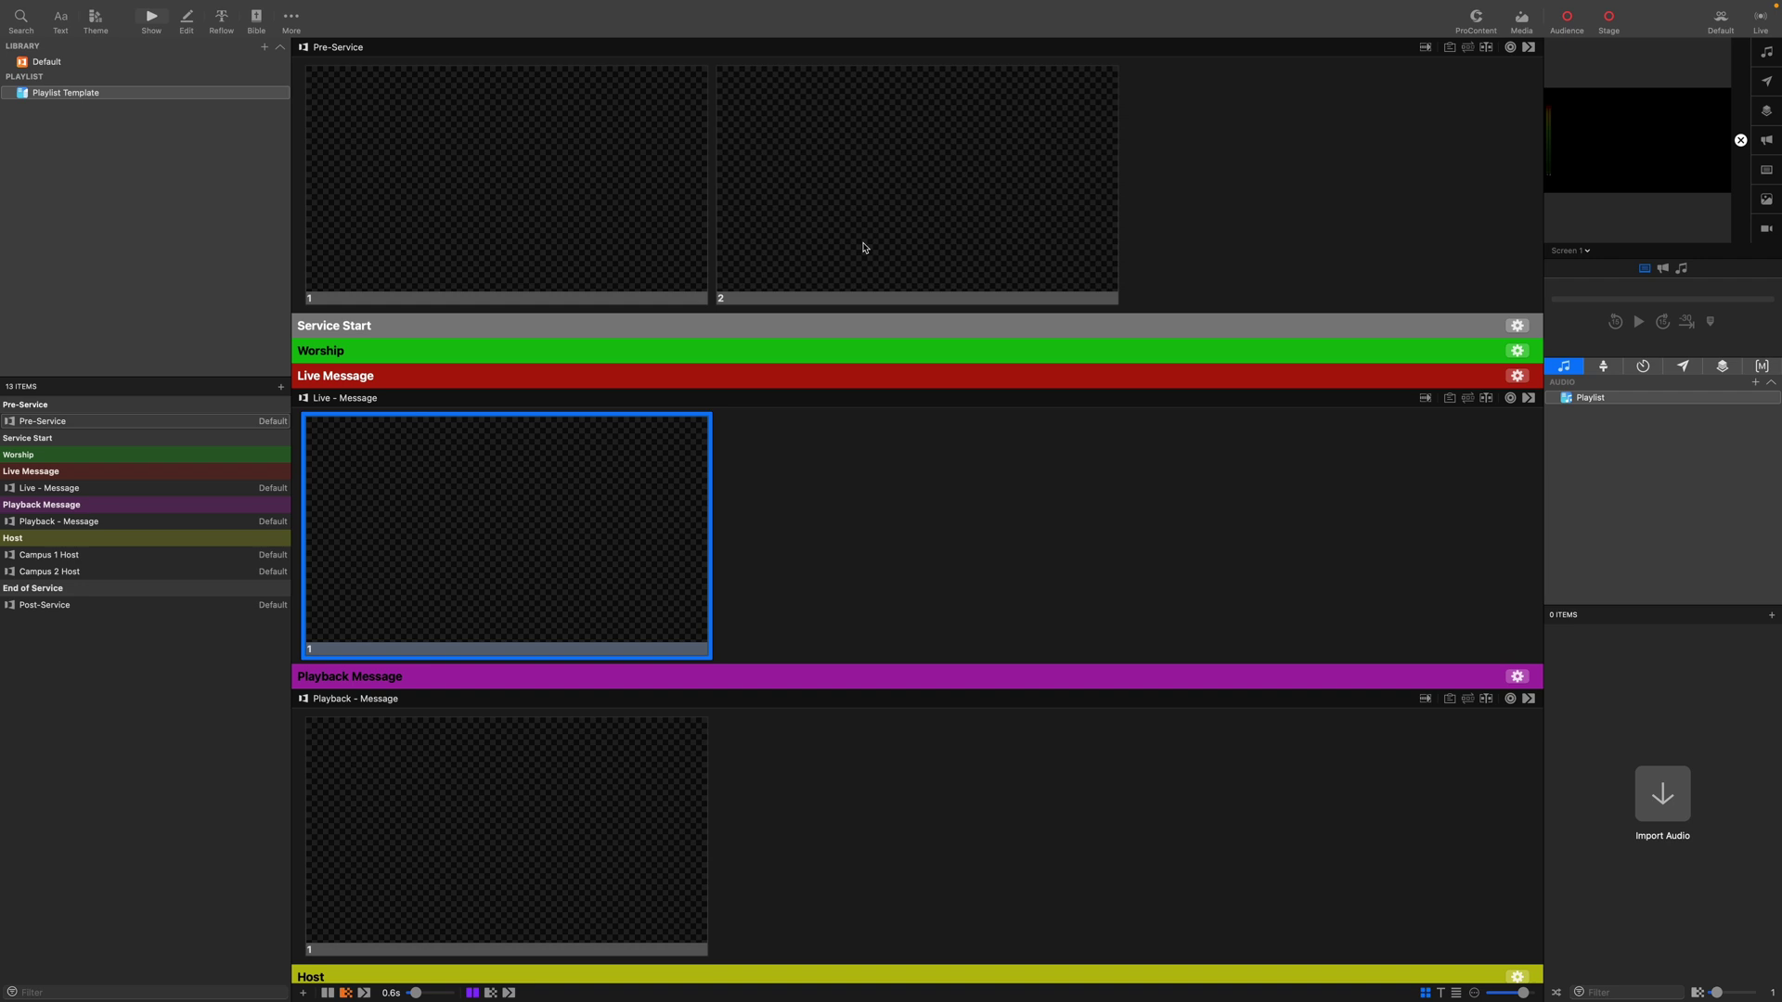
scroll(676, 236, "down", 1)
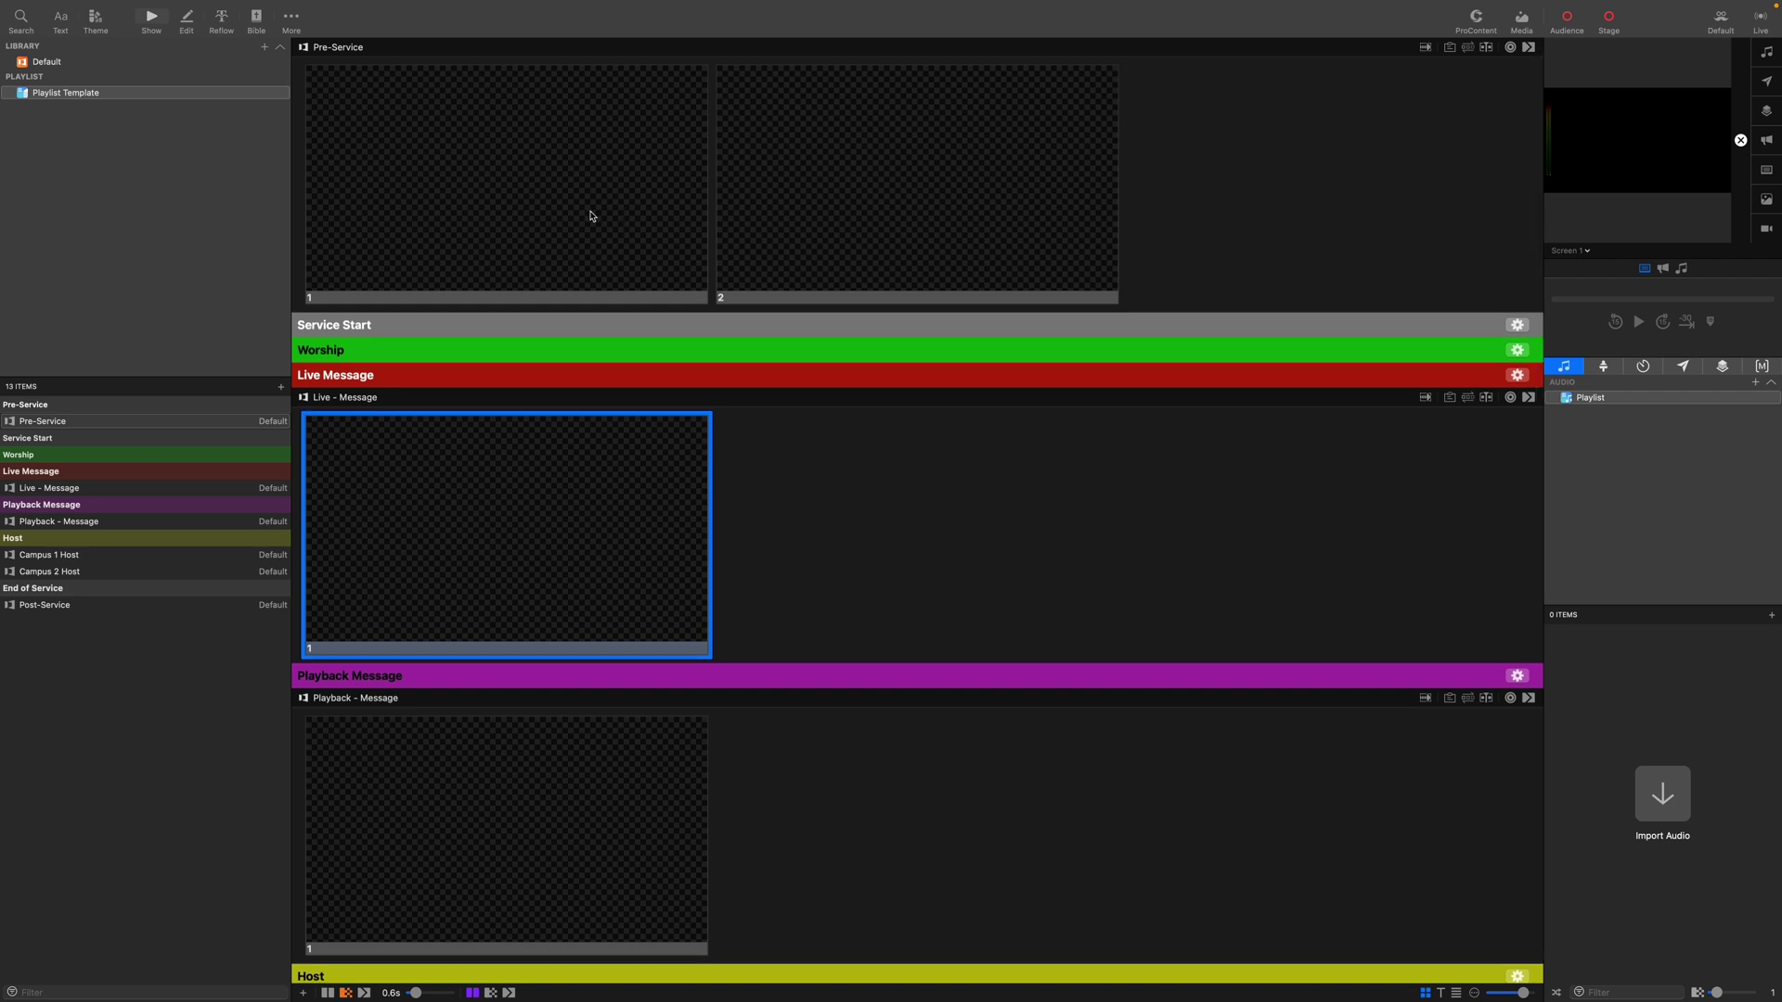
Give Pre-Service slide 1 the 'Walk-in Slide' label and slide 2 'Countdown'.
right_click(636, 268)
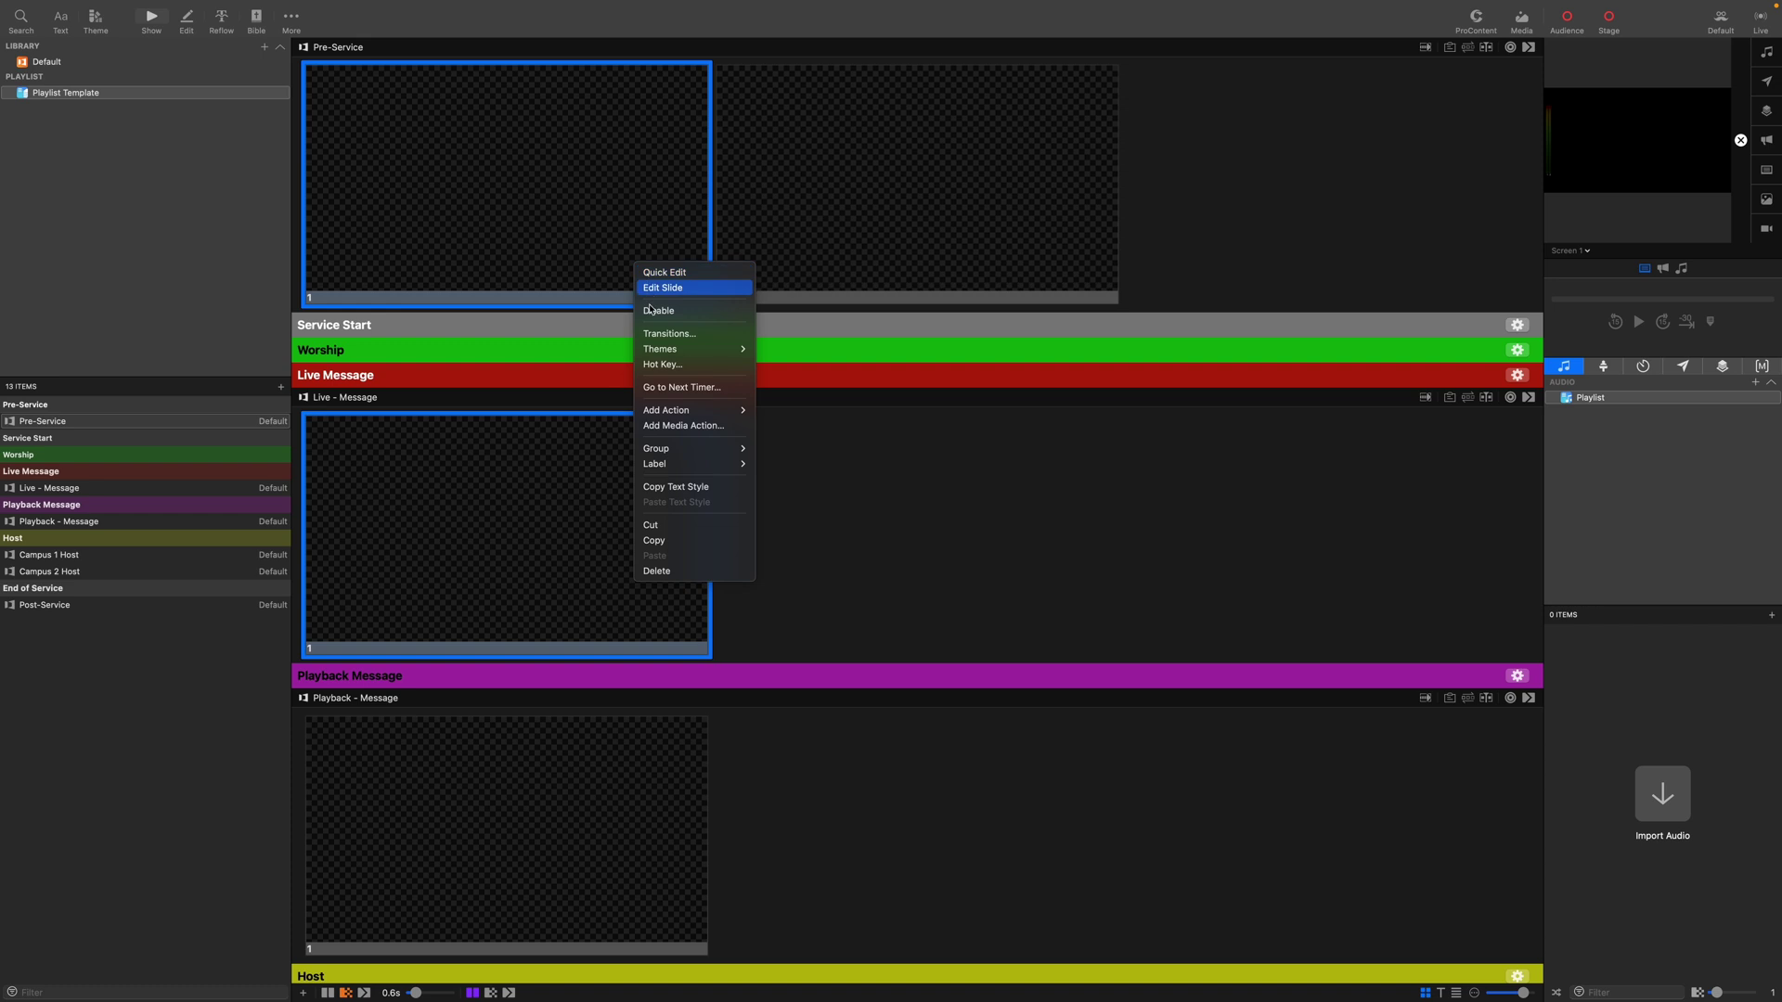
mouse_move(683, 466)
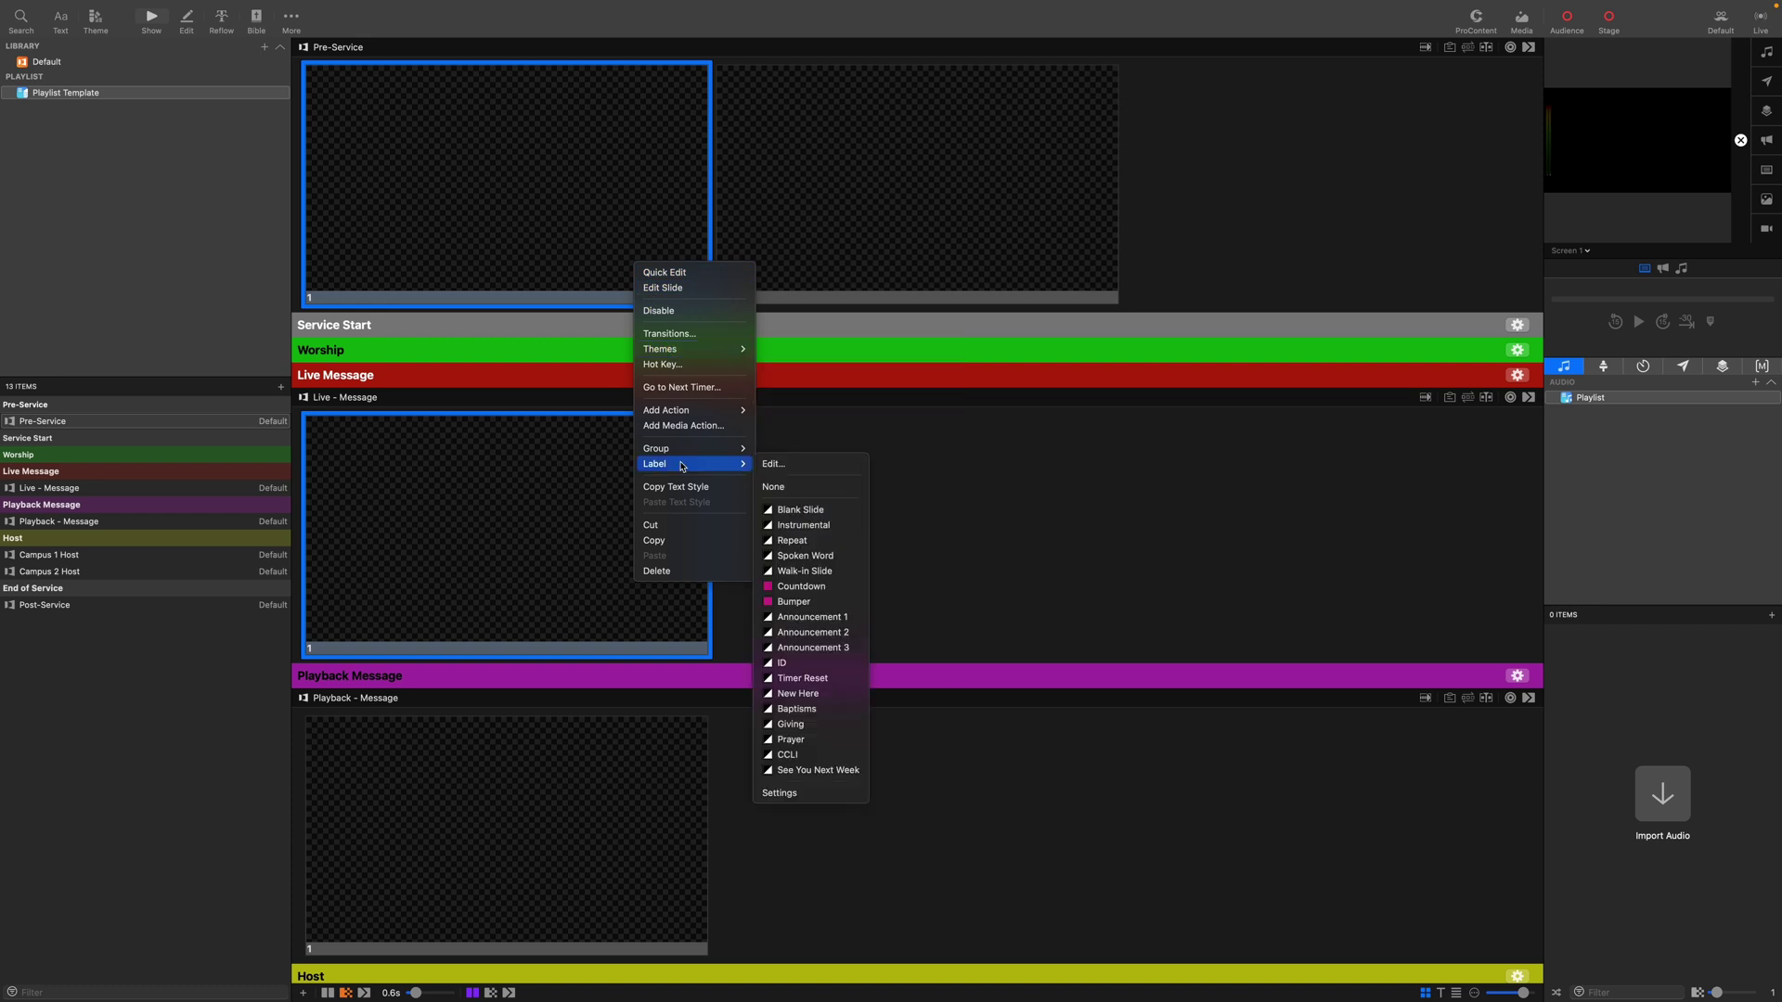
left_click(791, 571)
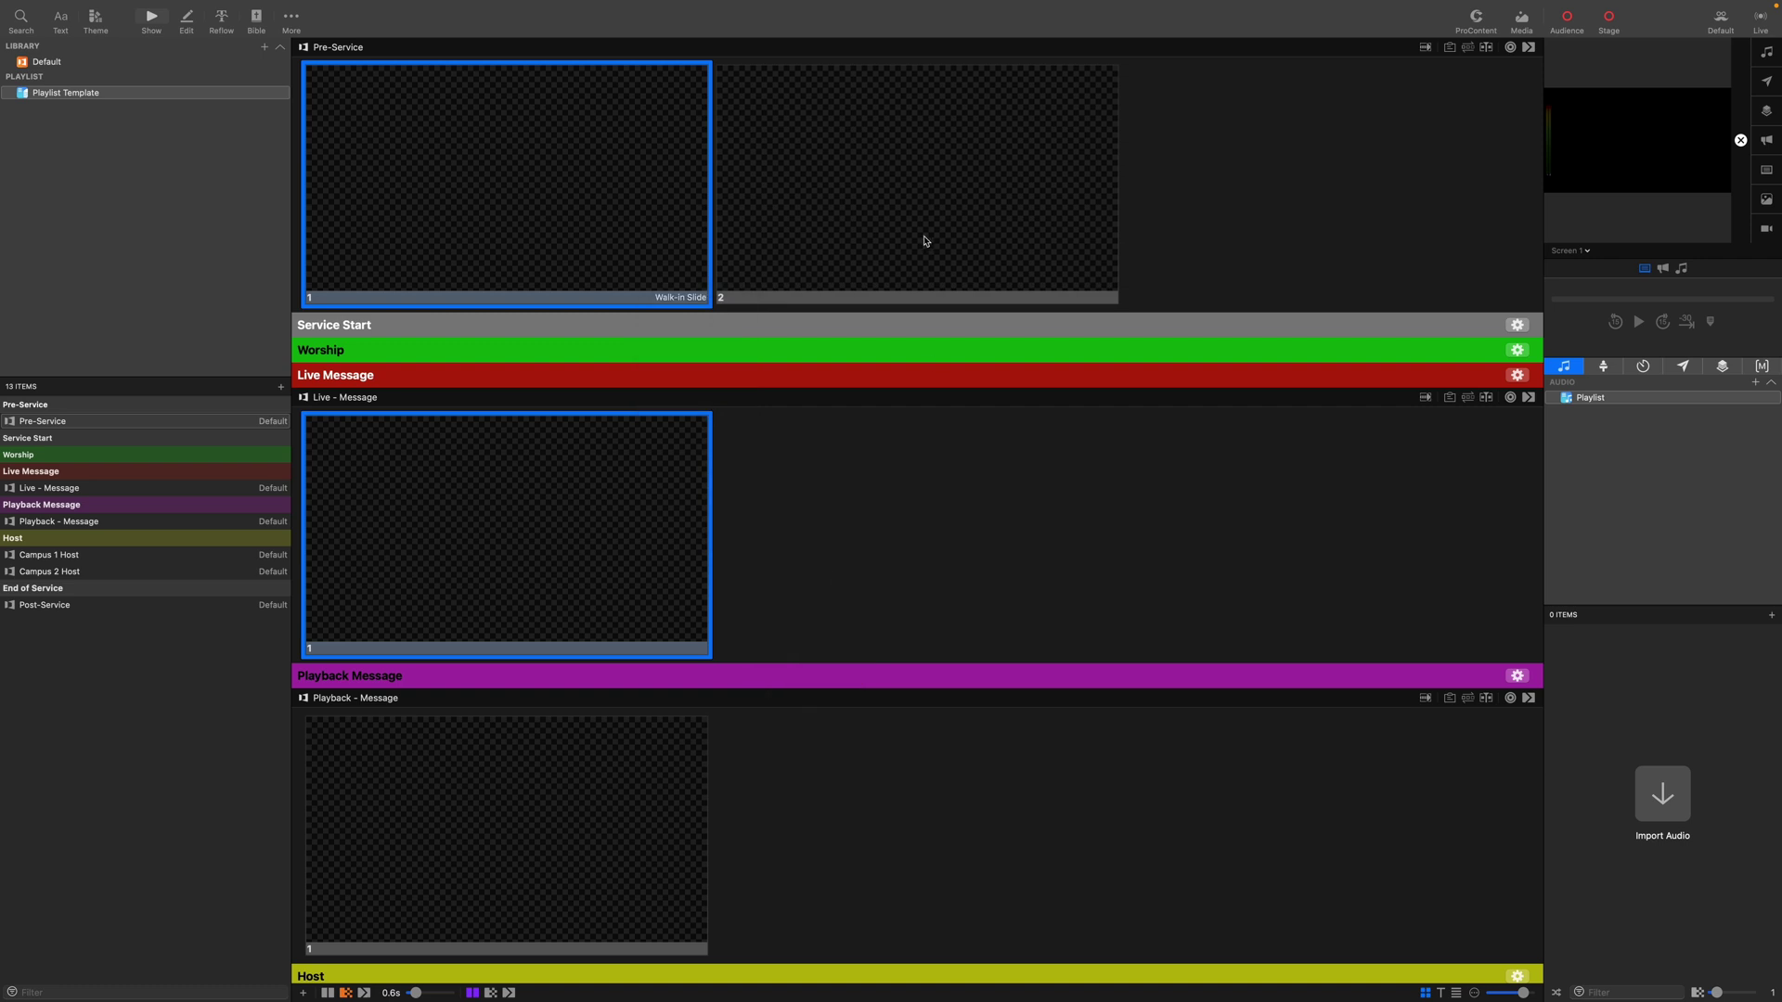
right_click(1032, 196)
mouse_move(1076, 382)
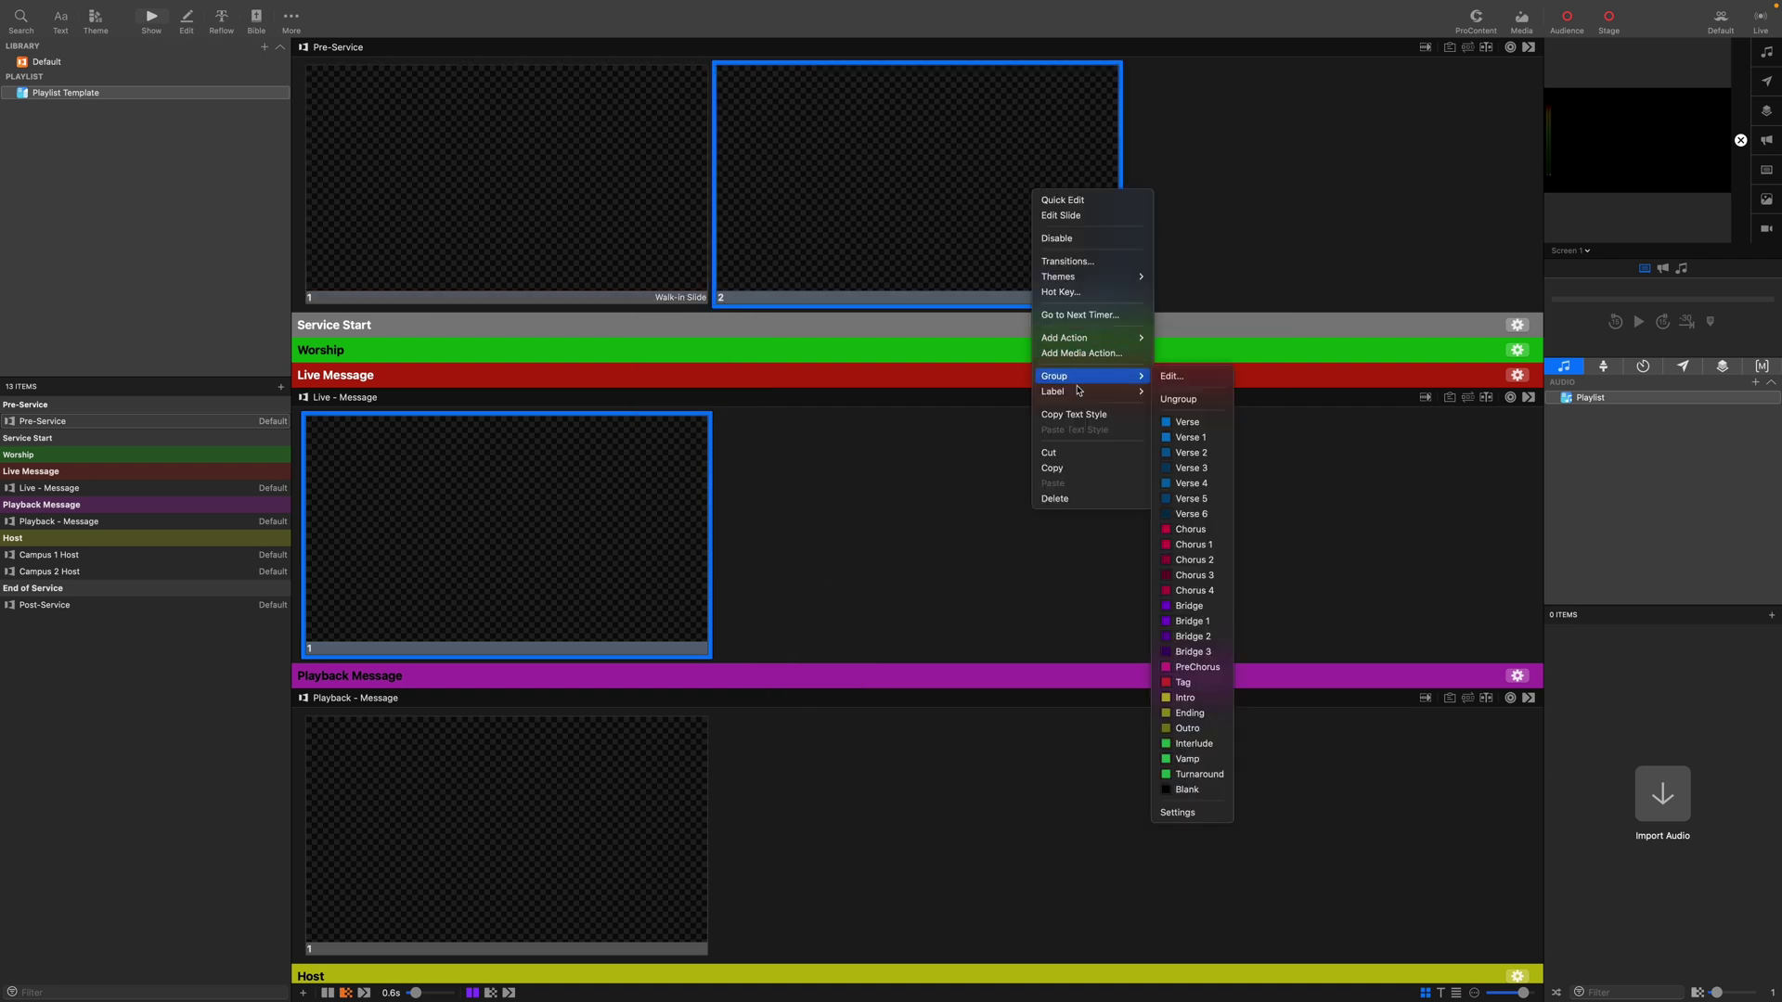
left_click(1195, 516)
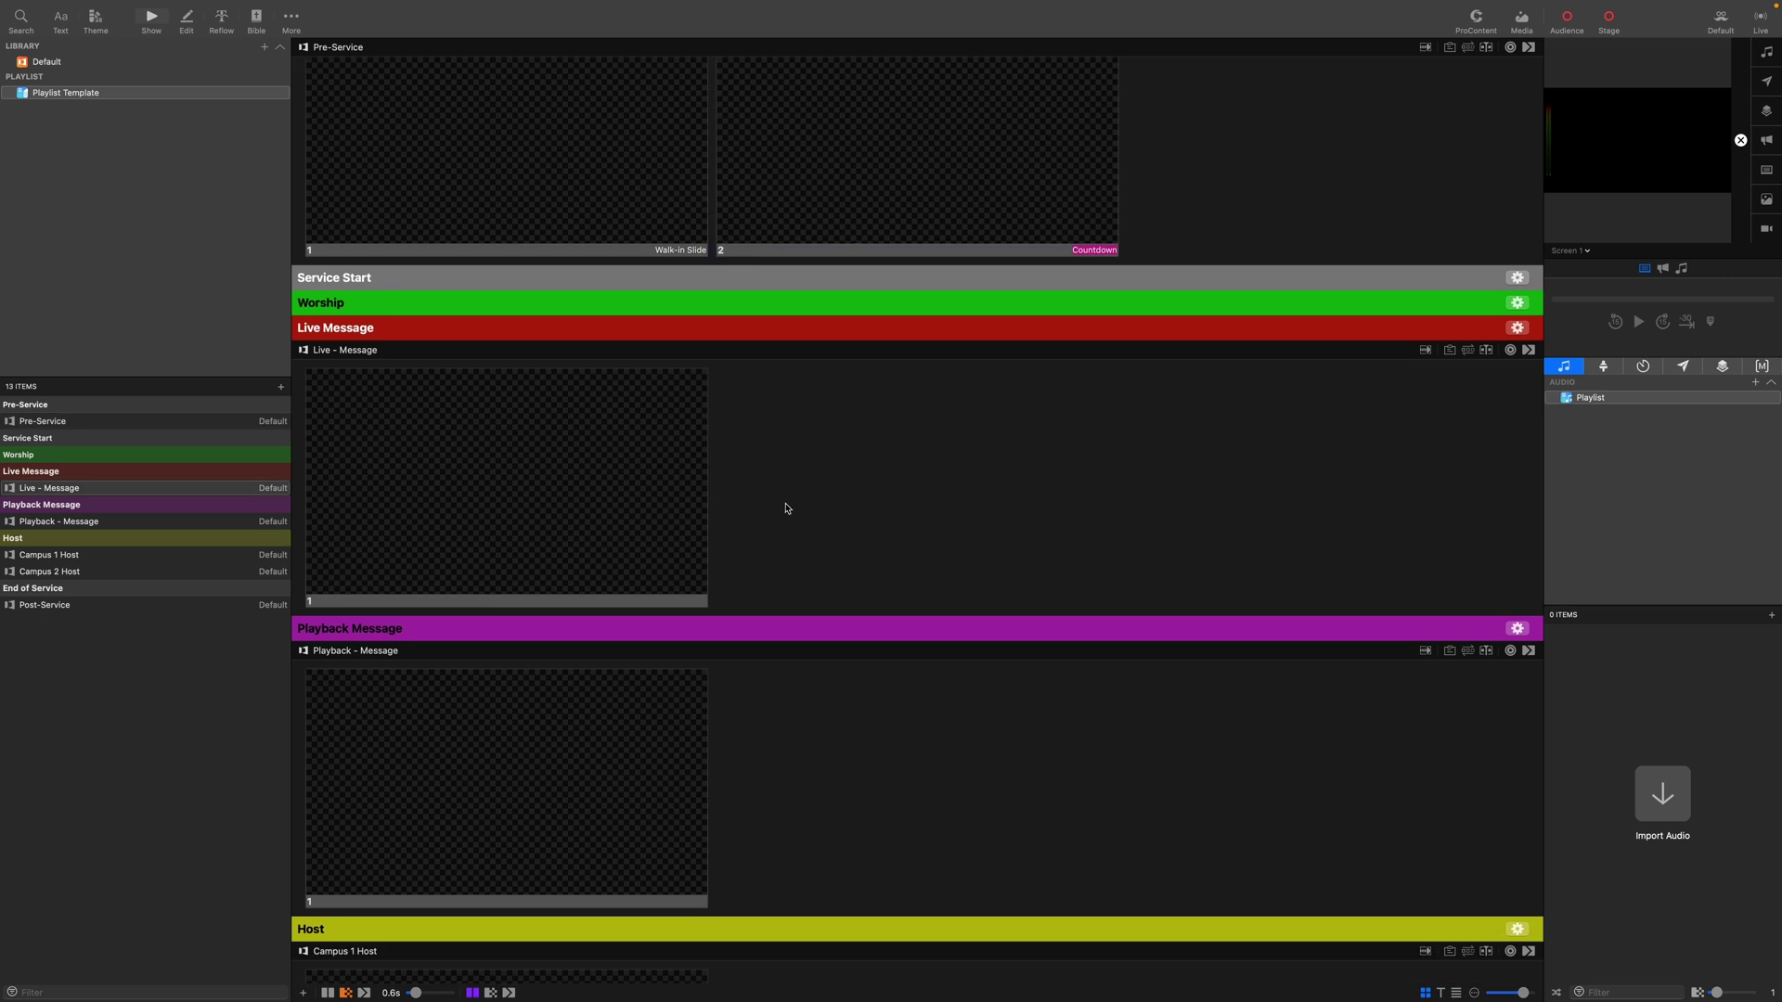
Duplicate the Live - Message slide into four and label slide 1 'Blank Slide'.
scroll(785, 506, "down", 1)
left_click_drag(565, 487, 1537, 490)
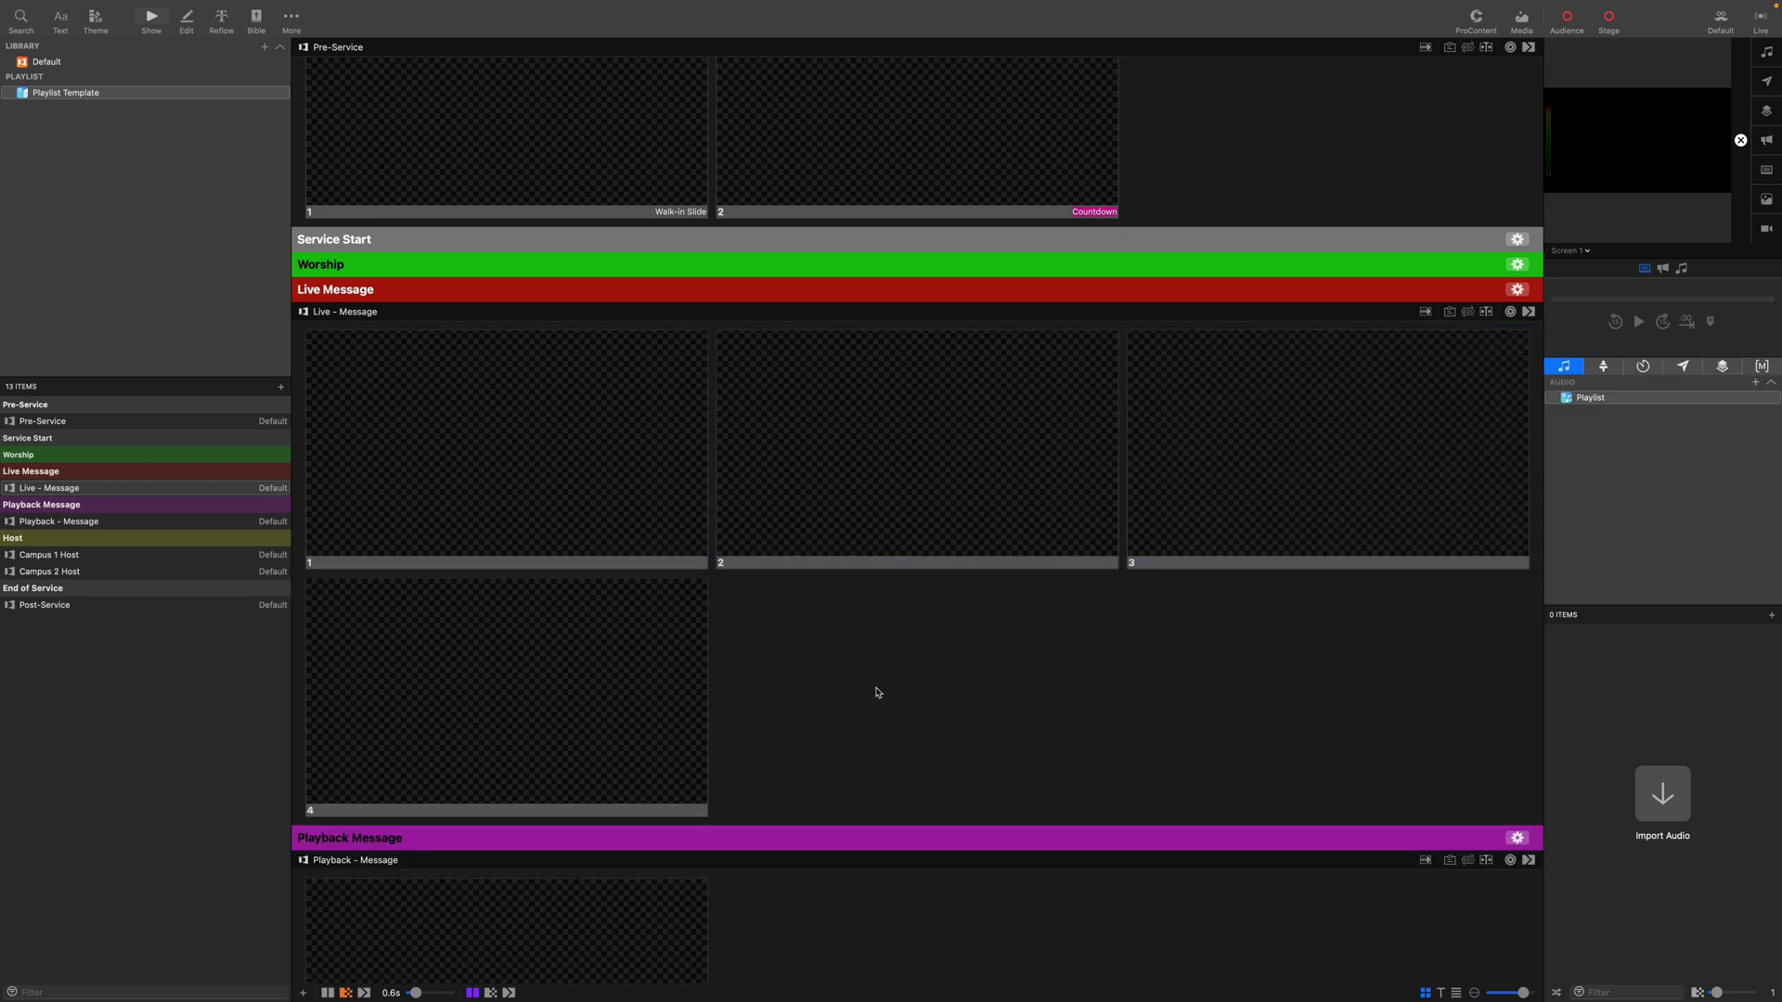
right_click(556, 448)
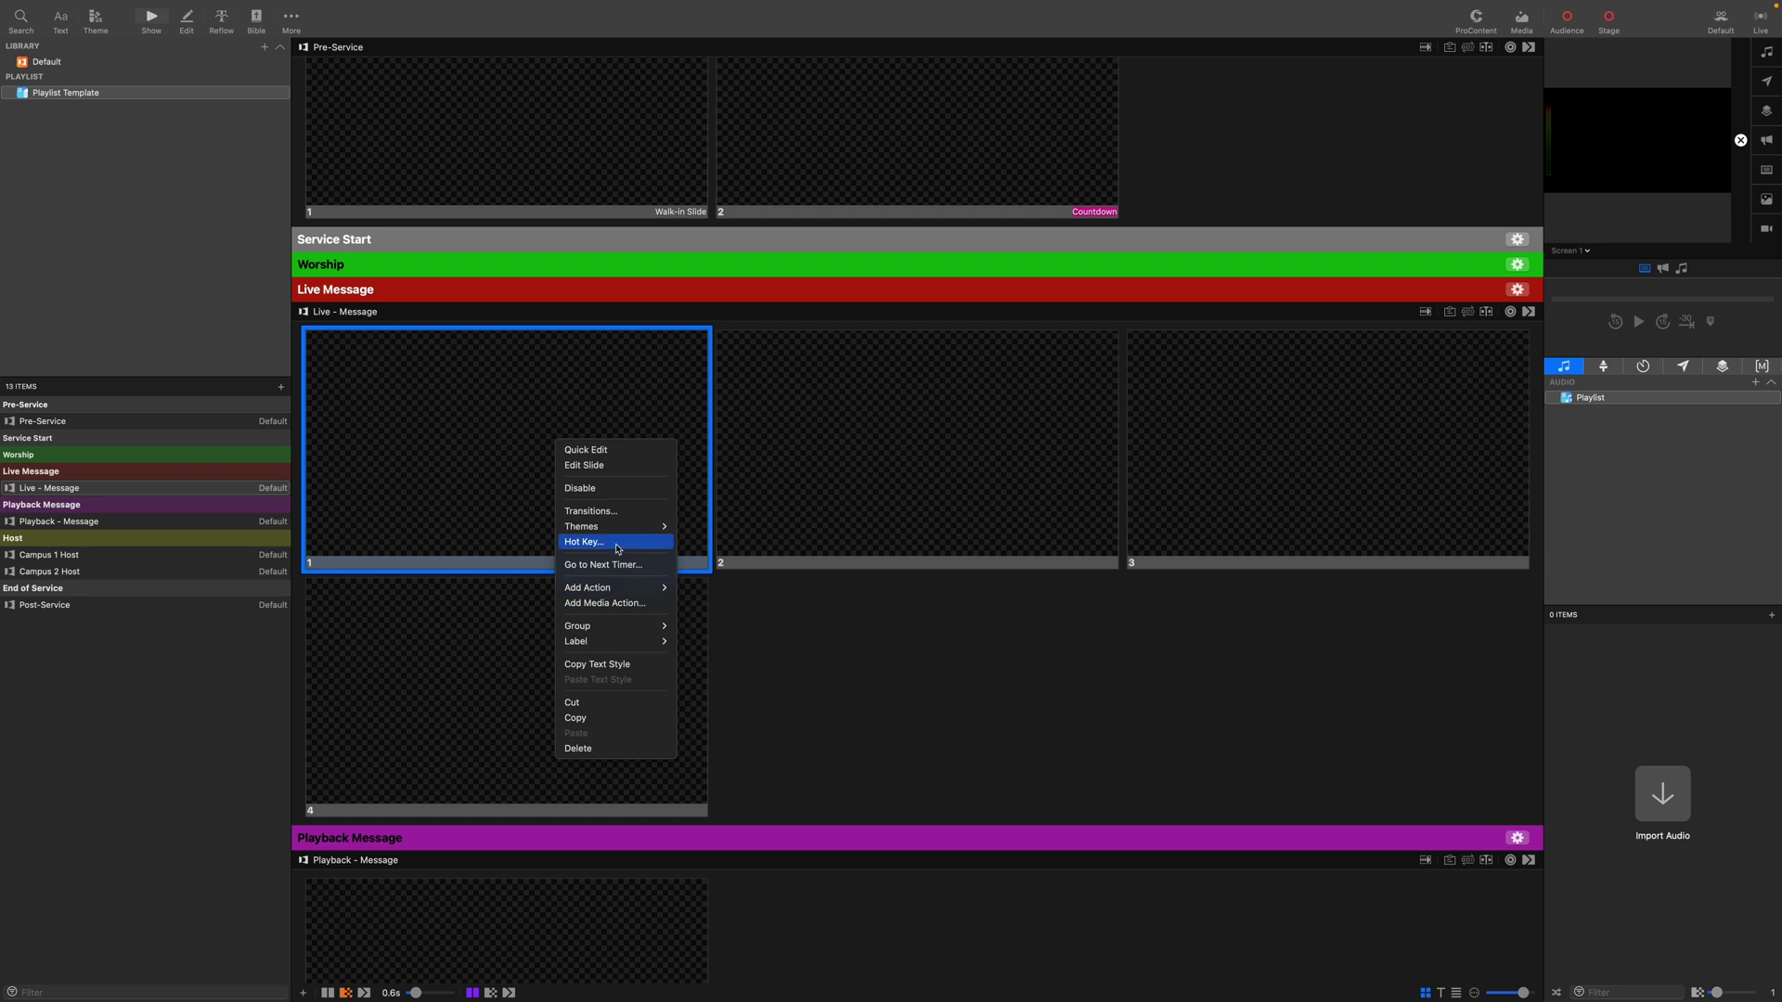
mouse_move(617, 591)
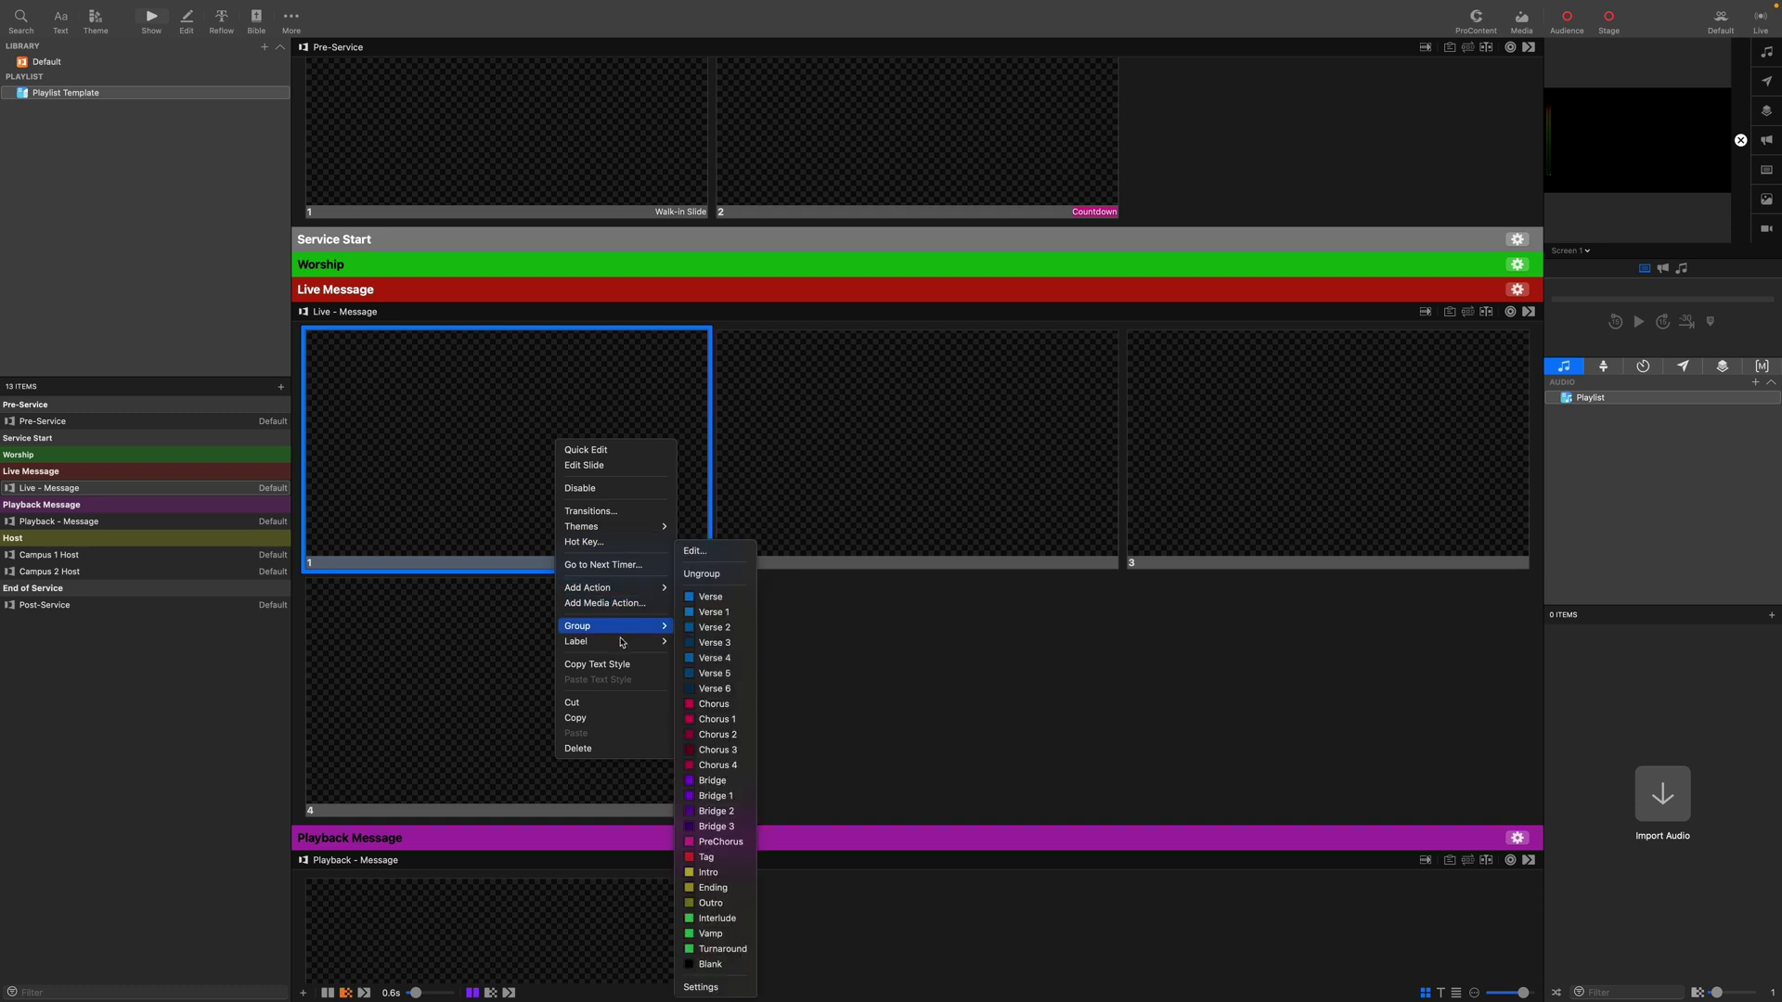
mouse_move(632, 645)
left_click(723, 687)
left_click(957, 670)
Label Live - Message slides 2–4 as Bumper, ID and Timer Reset.
right_click(945, 459)
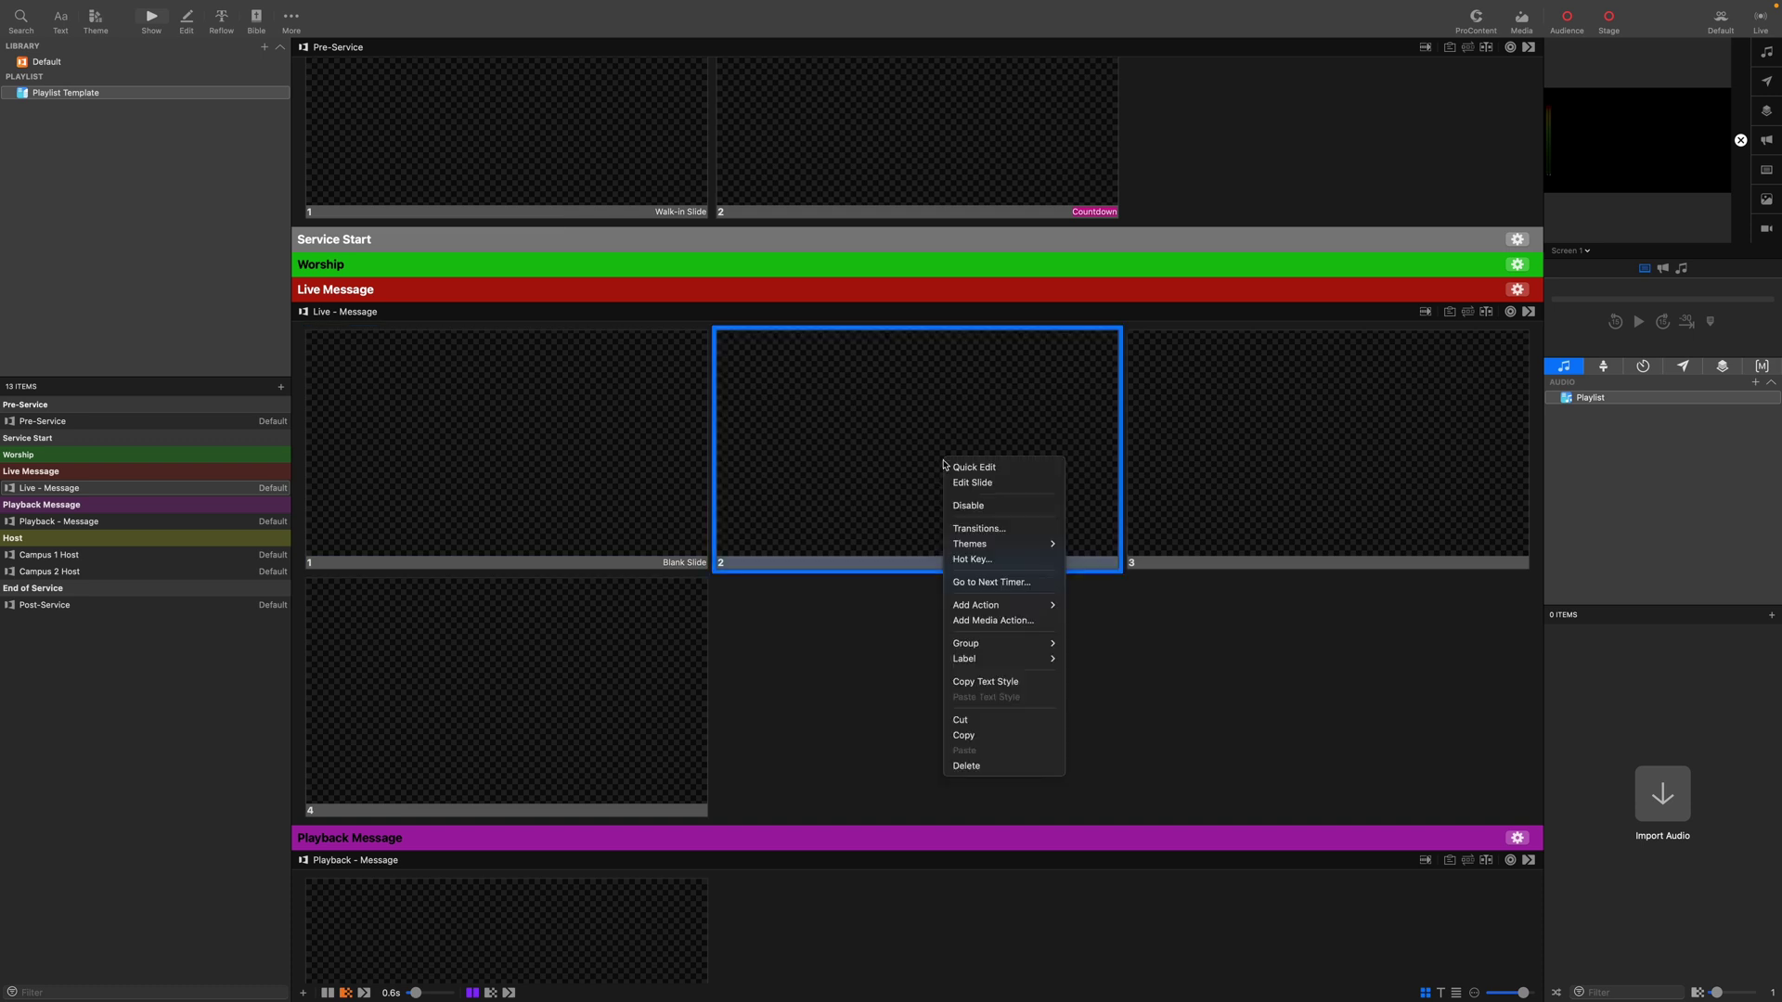
mouse_move(1002, 613)
mouse_move(1003, 661)
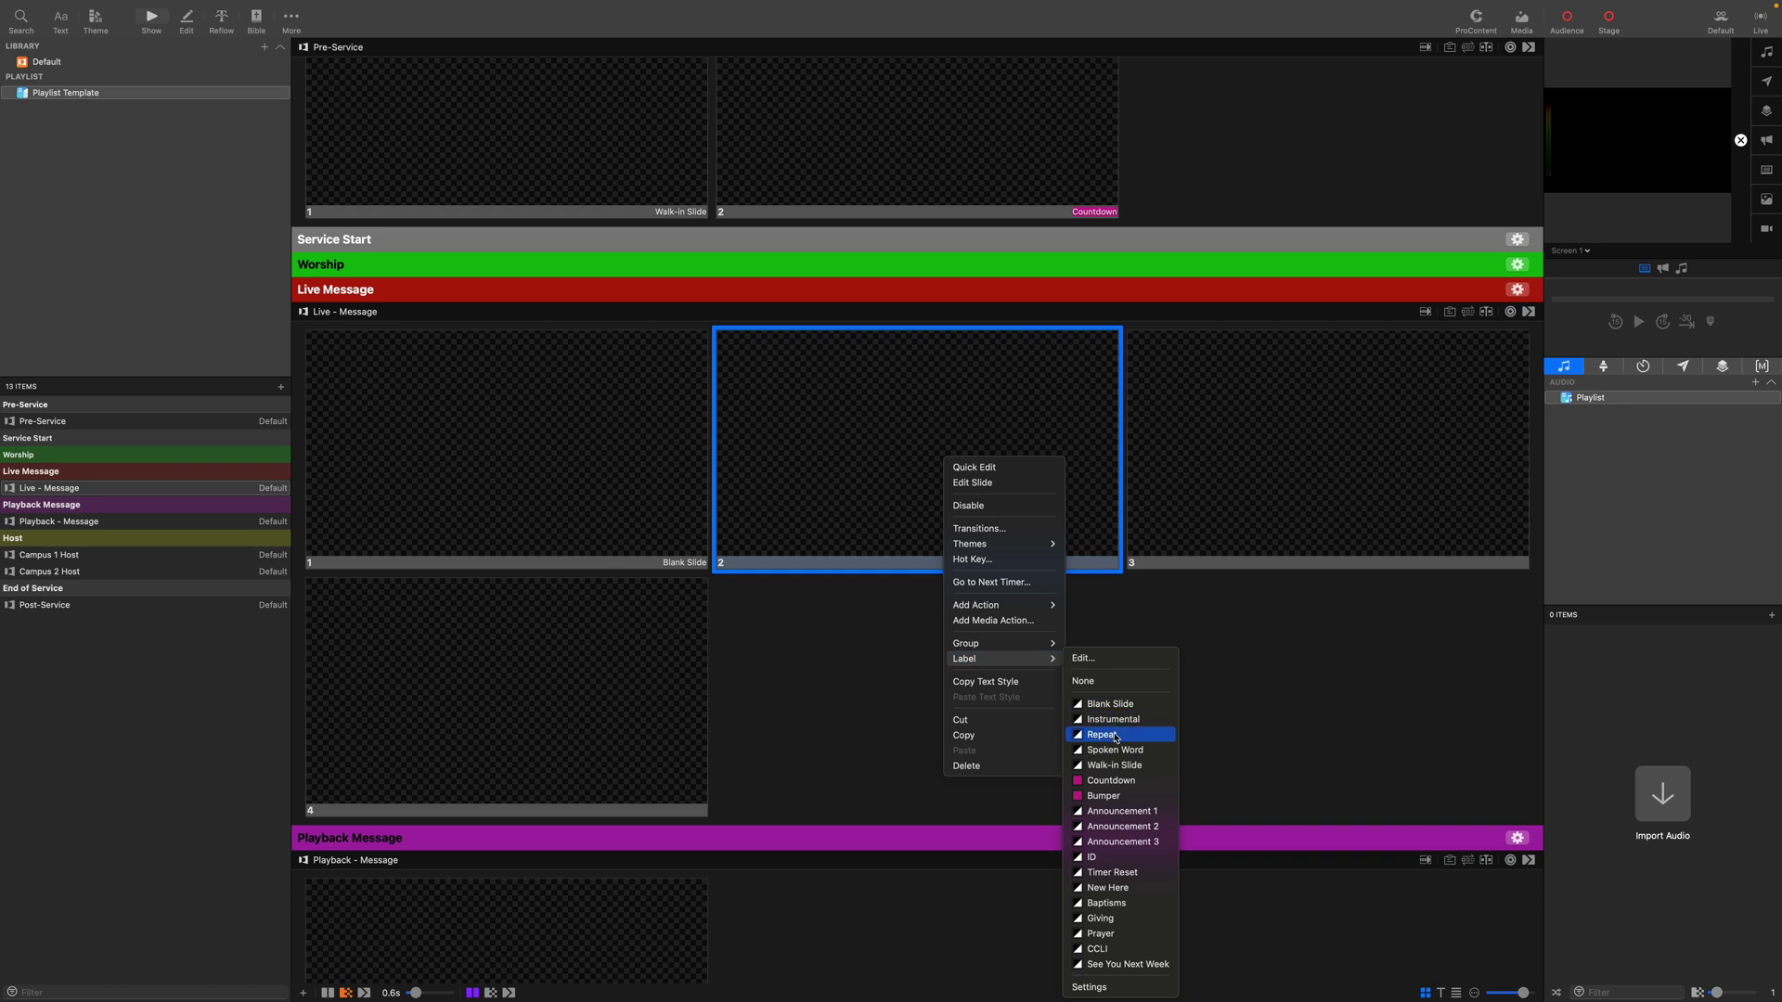
left_click(1110, 796)
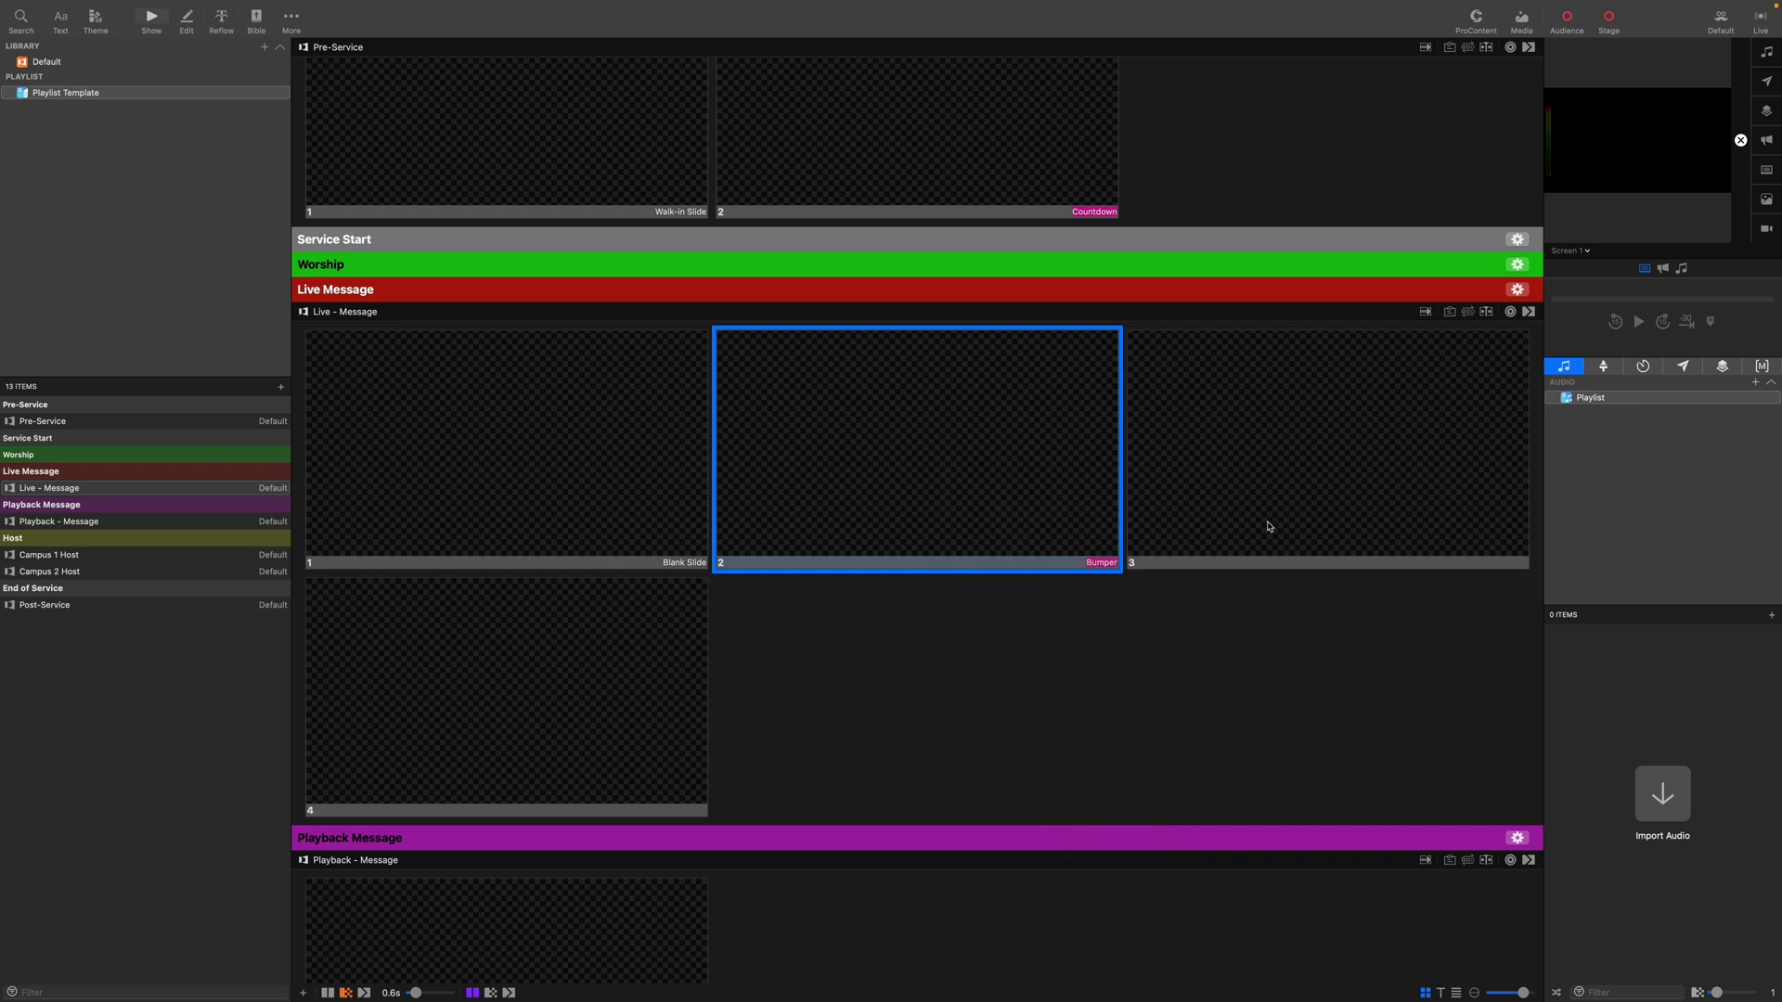
right_click(1298, 417)
mouse_move(1333, 618)
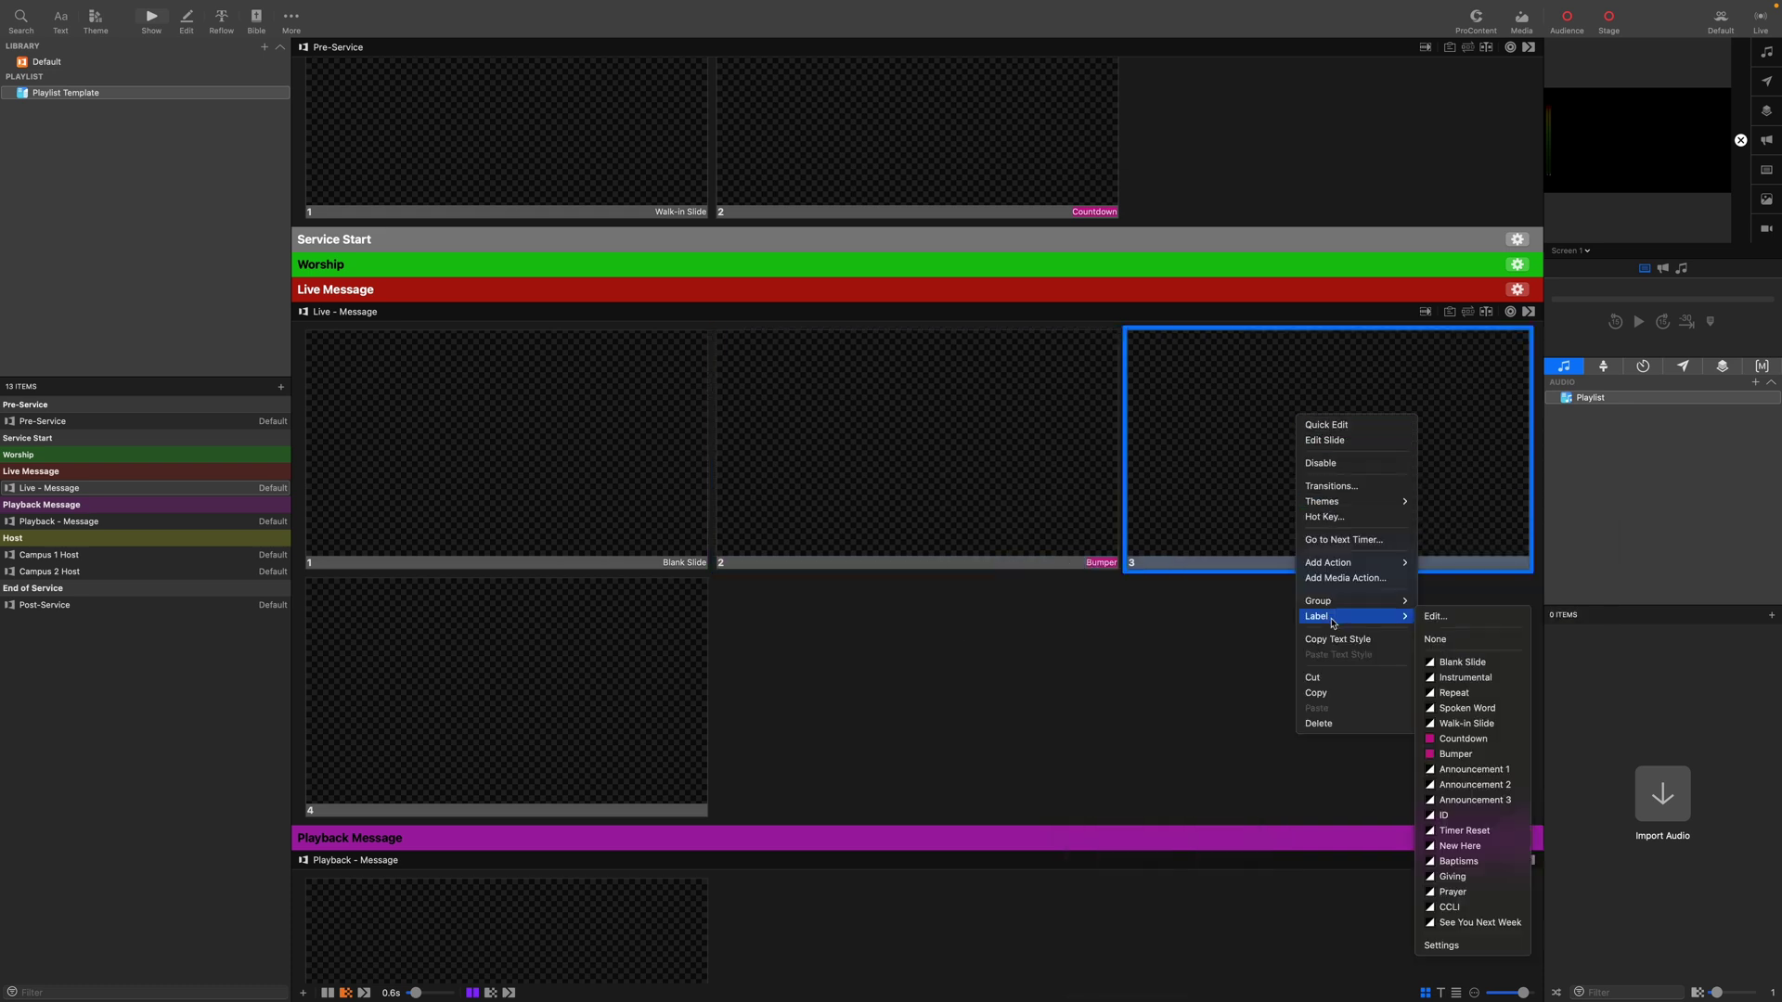
left_click(1448, 815)
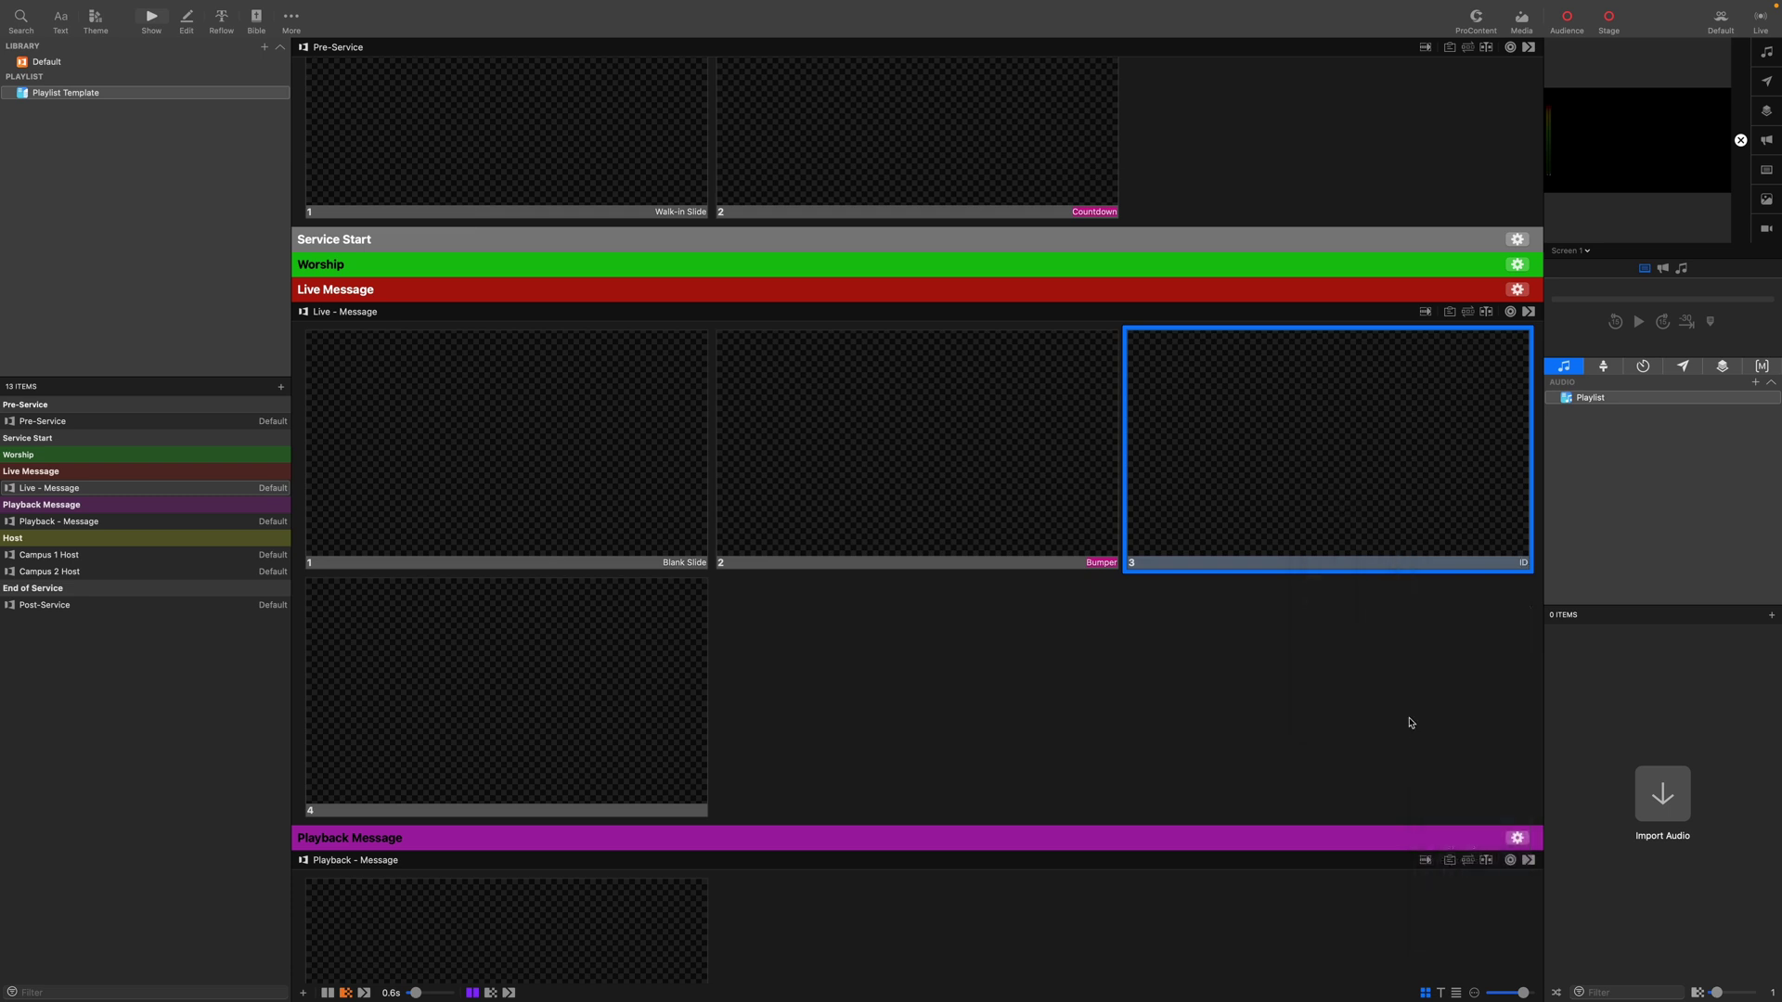
right_click(577, 719)
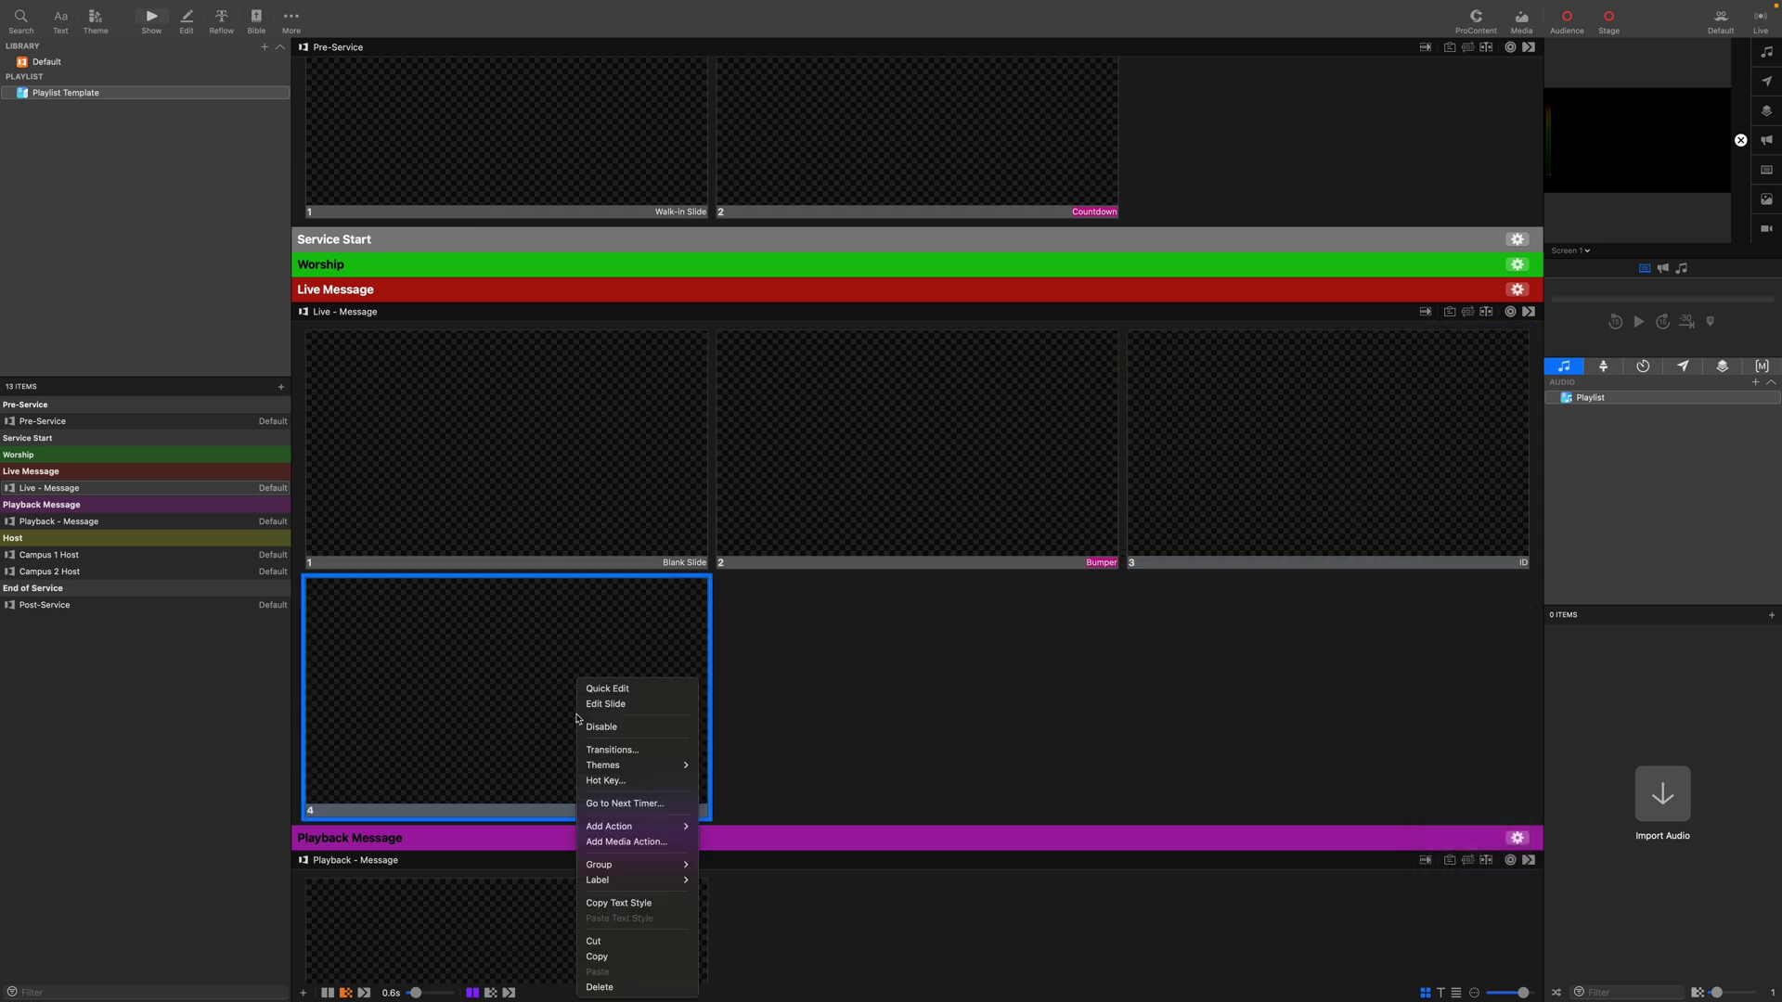
mouse_move(632, 884)
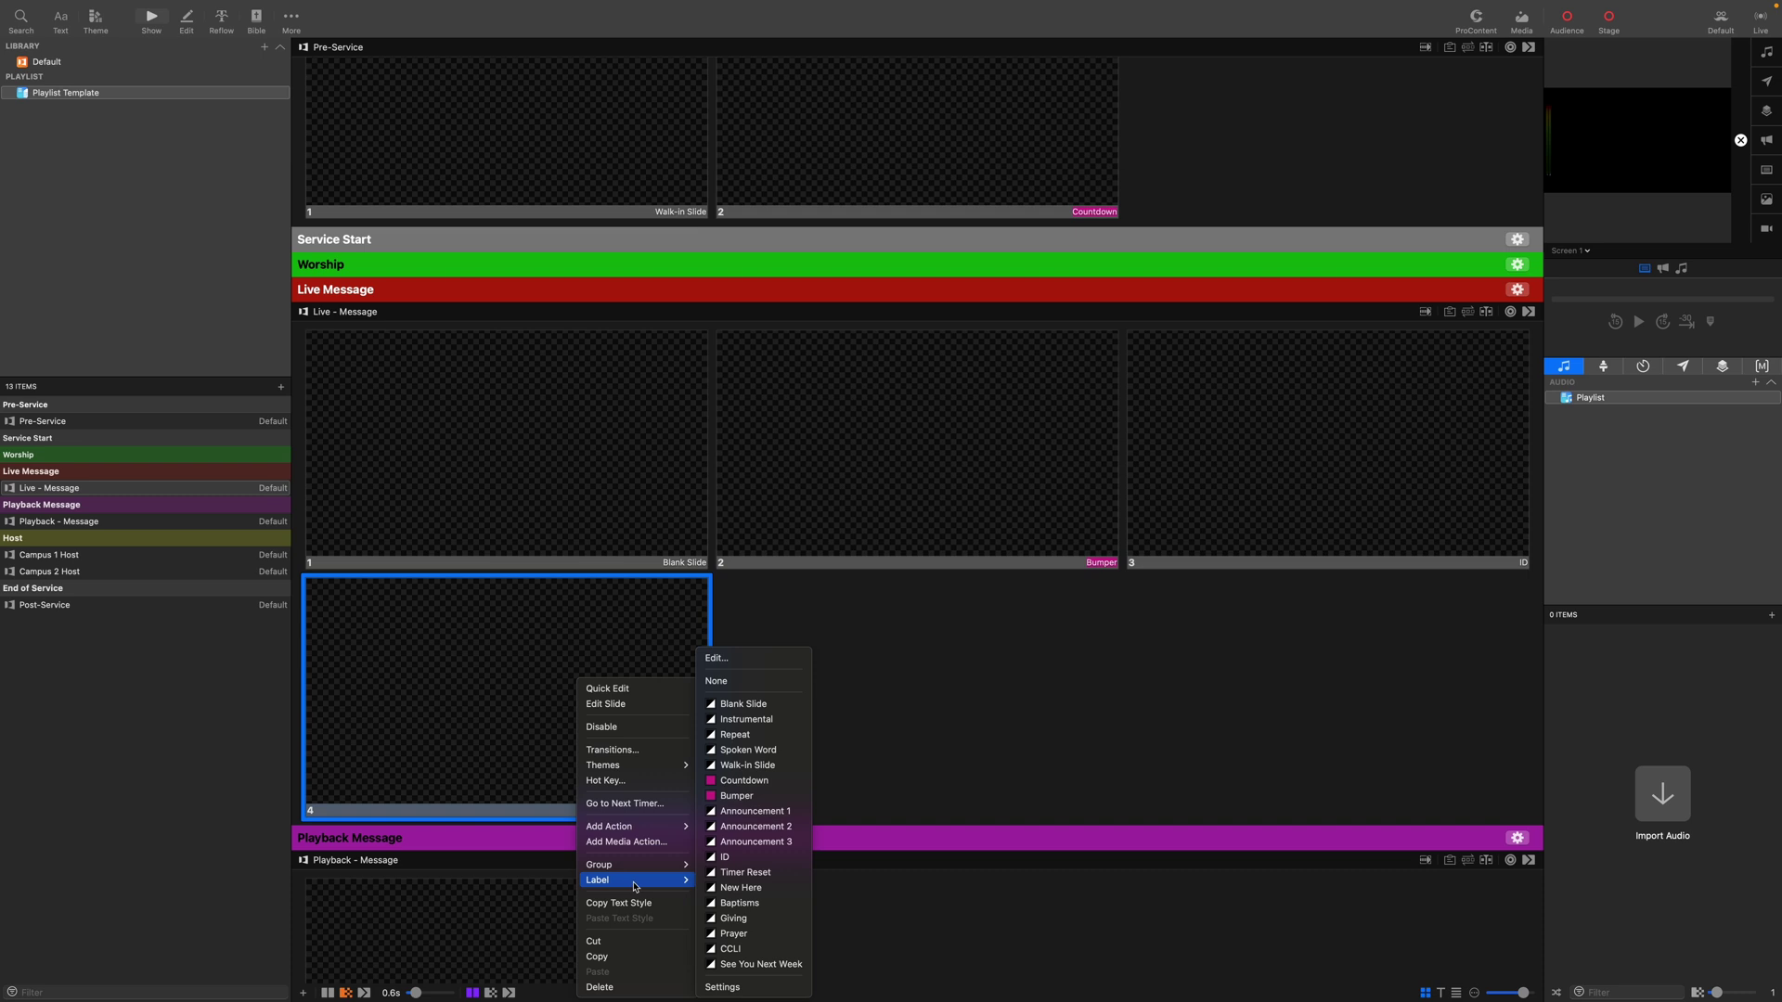
left_click(742, 873)
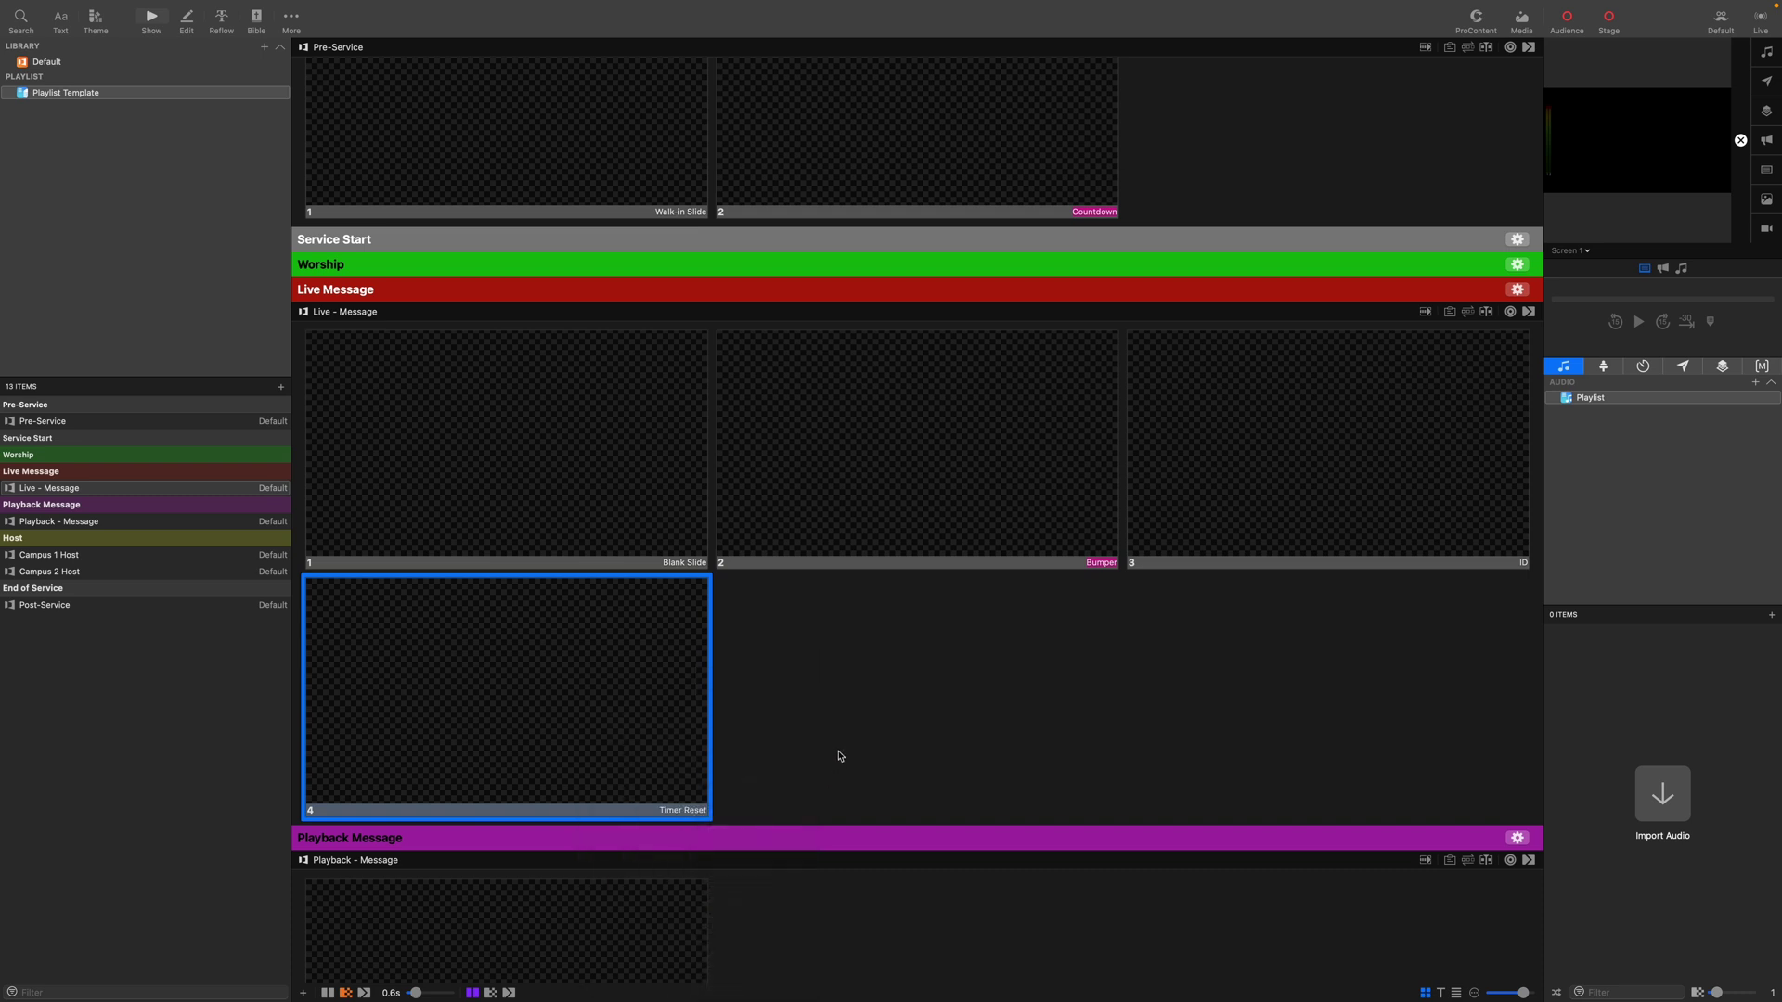
left_click(839, 755)
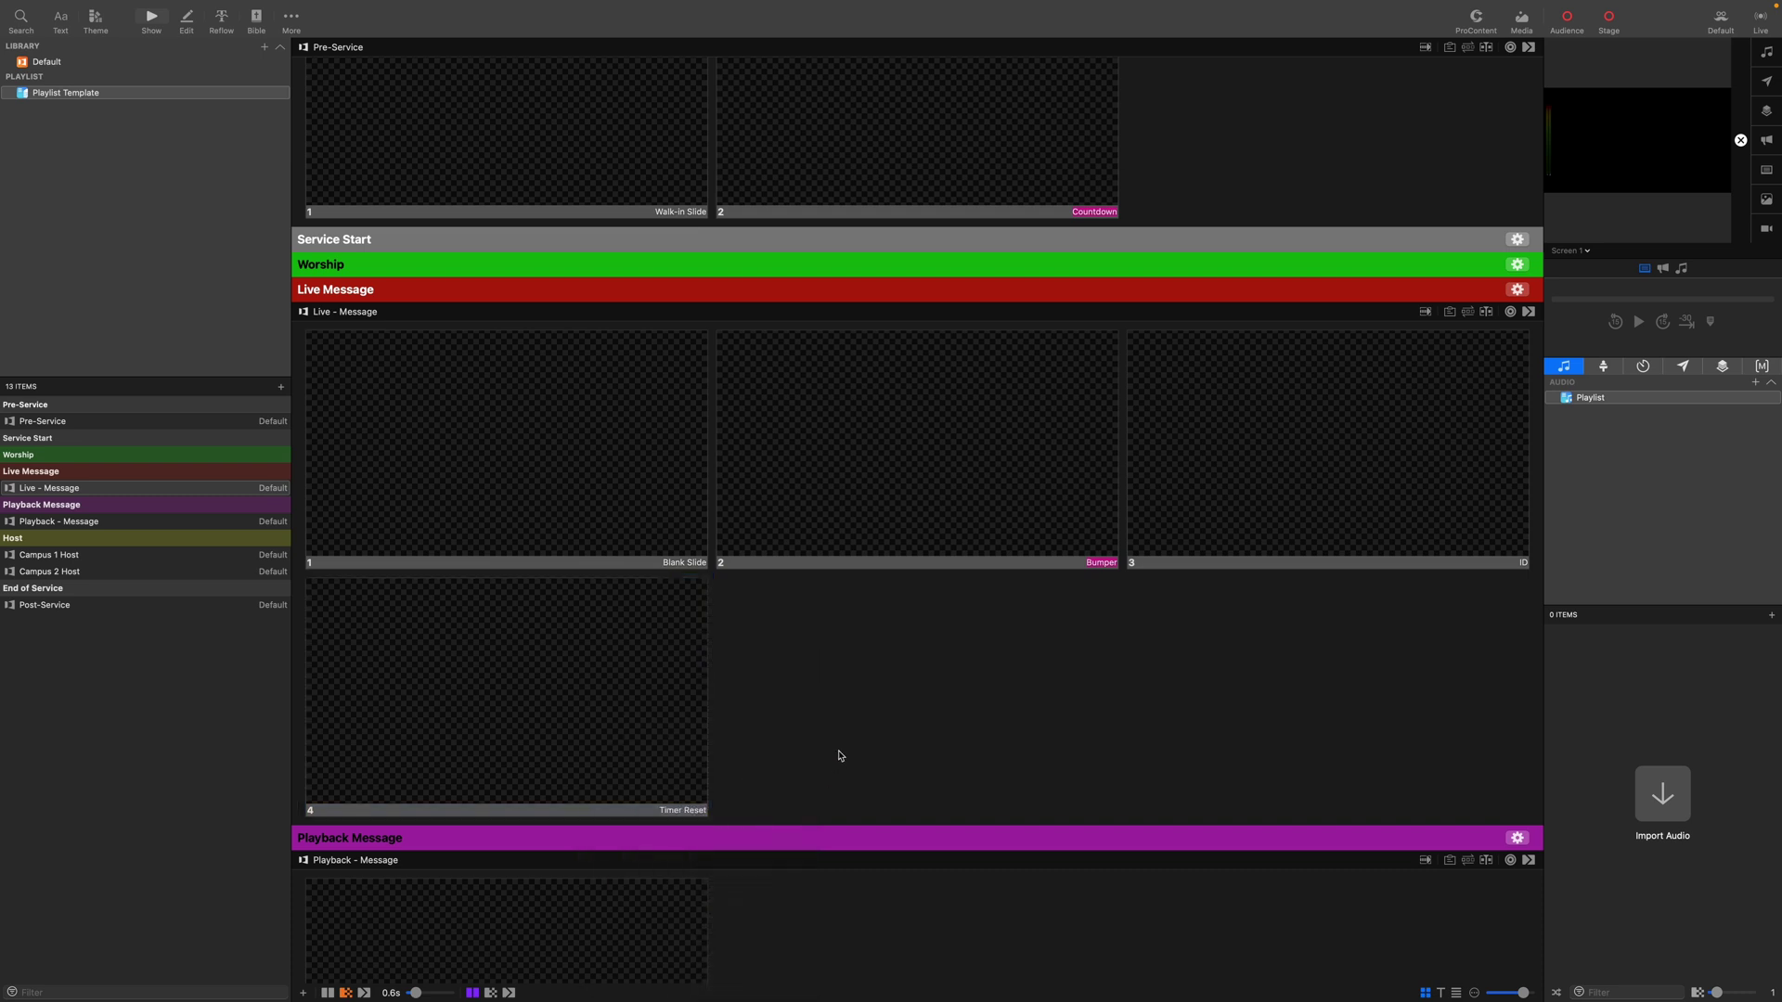
Duplicate the Playback - Message slide and label slide 1 as Blank Slide.
scroll(839, 755, "down", 5)
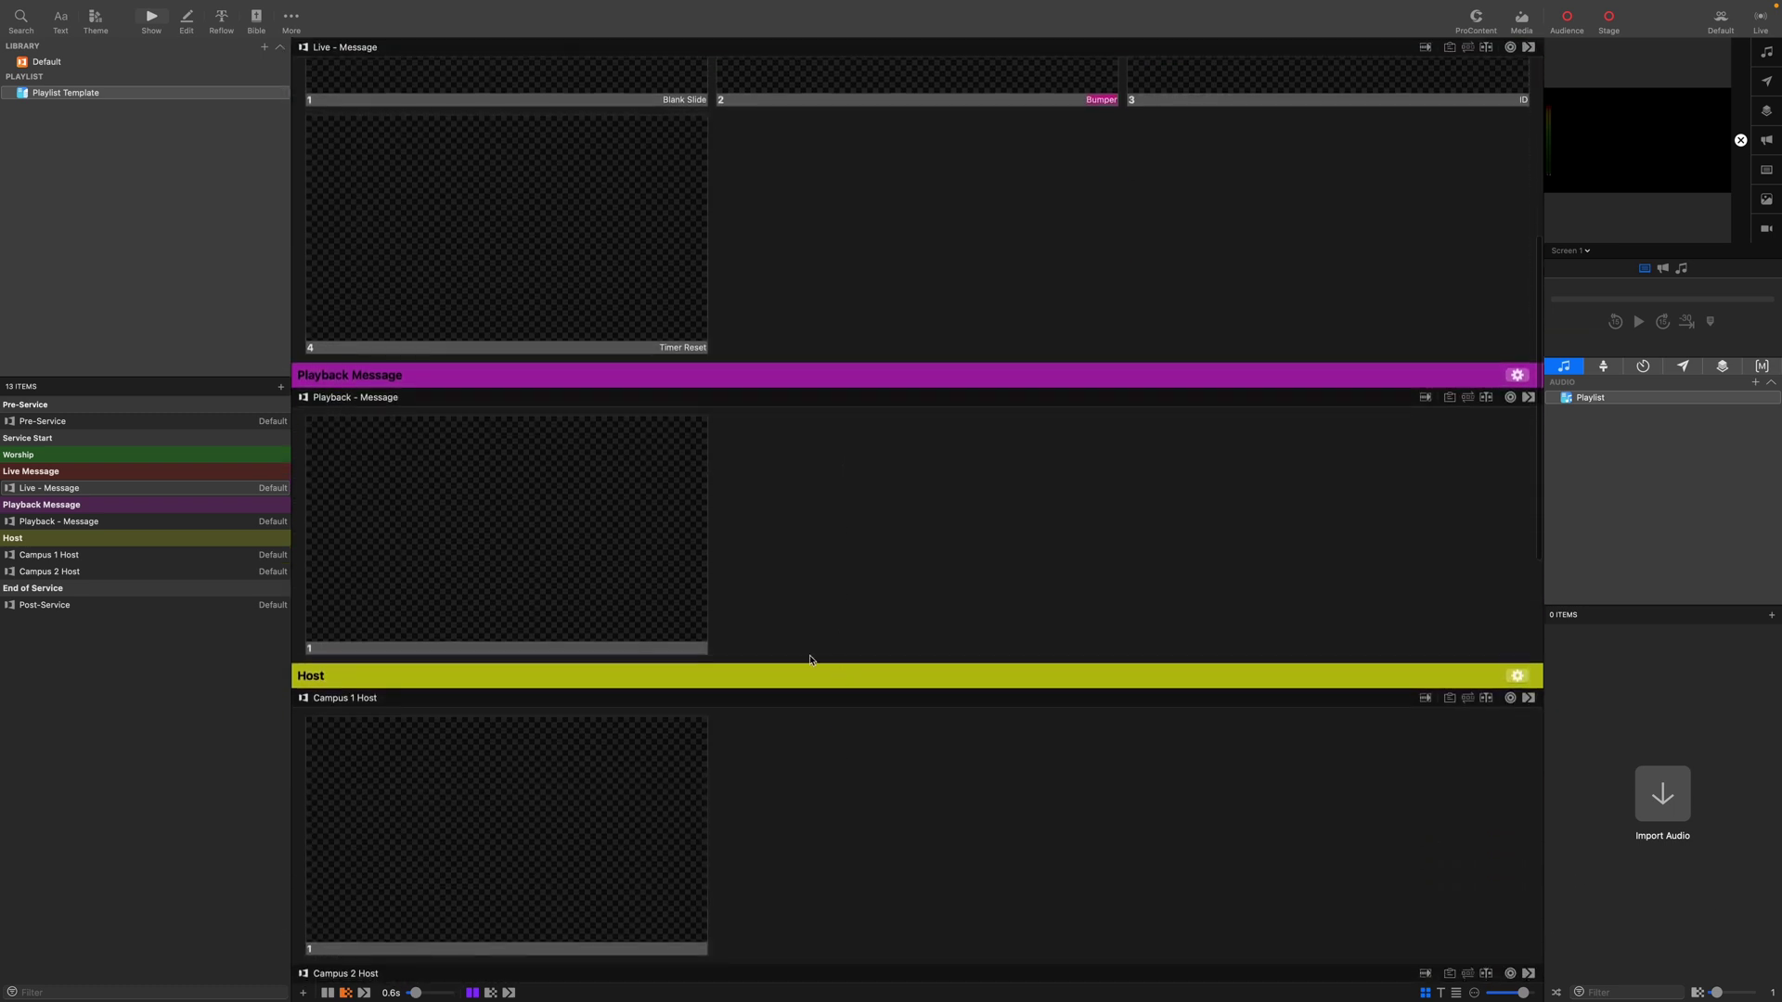
left_click_drag(529, 570, 1117, 575)
right_click(580, 548)
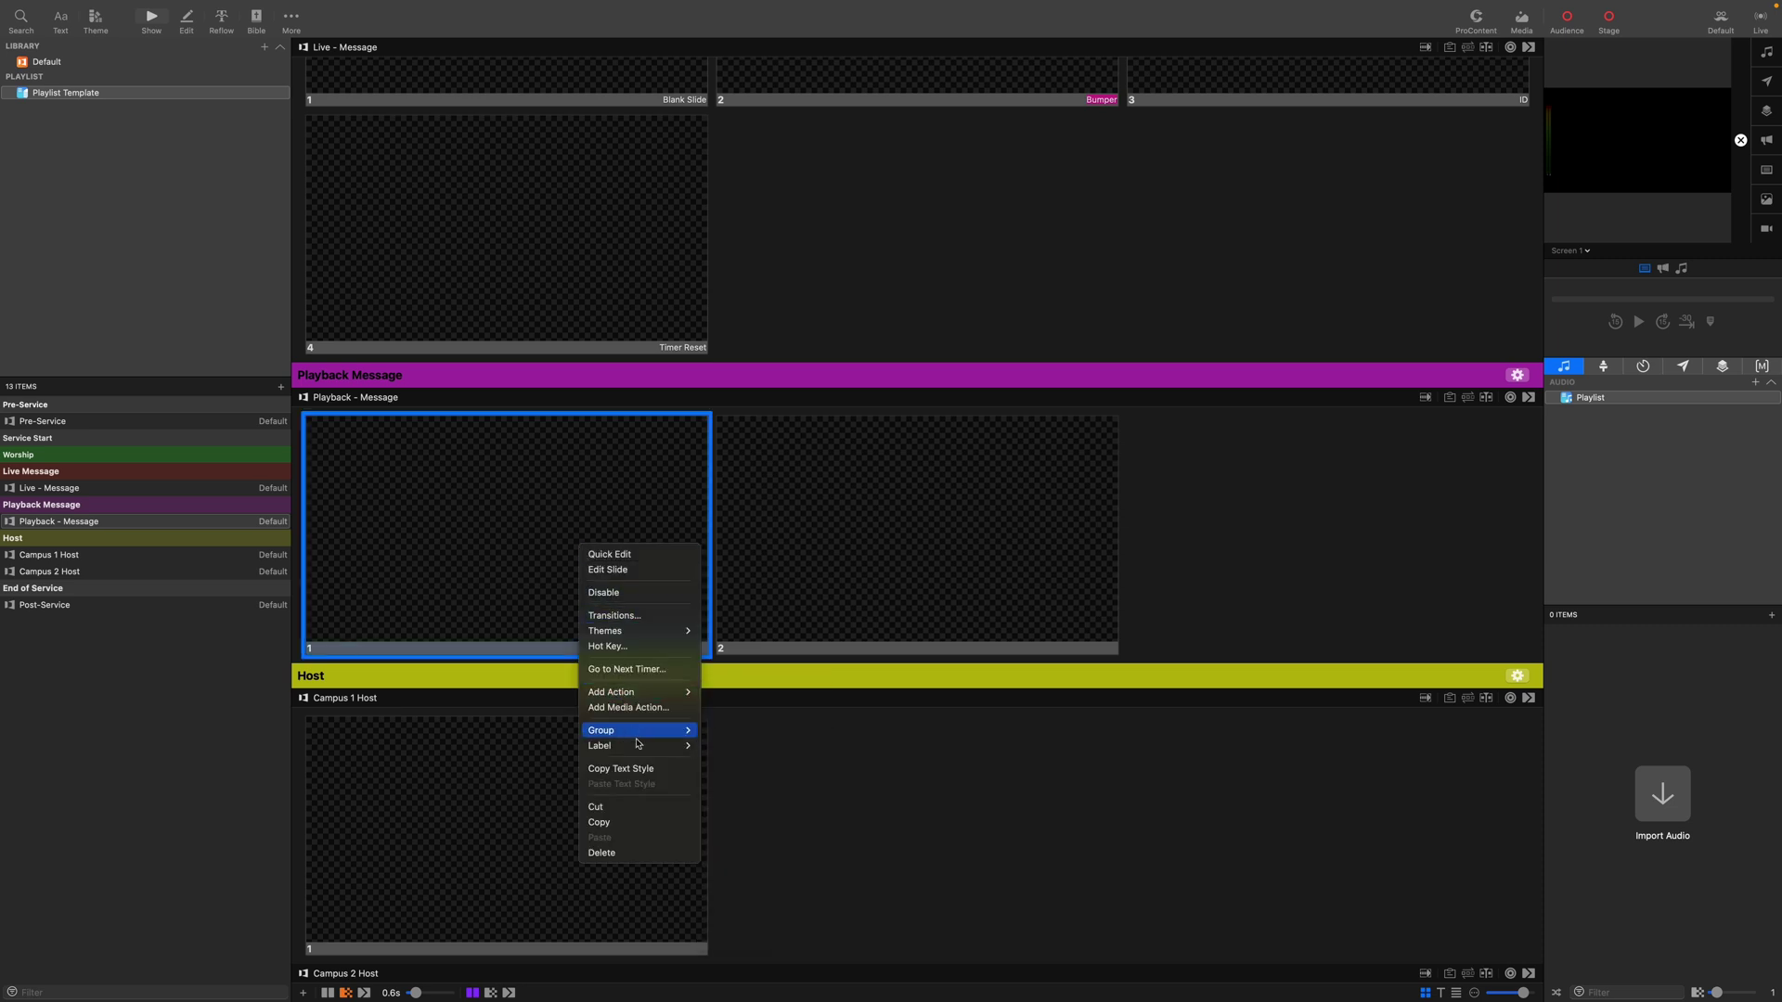
mouse_move(644, 750)
left_click(742, 705)
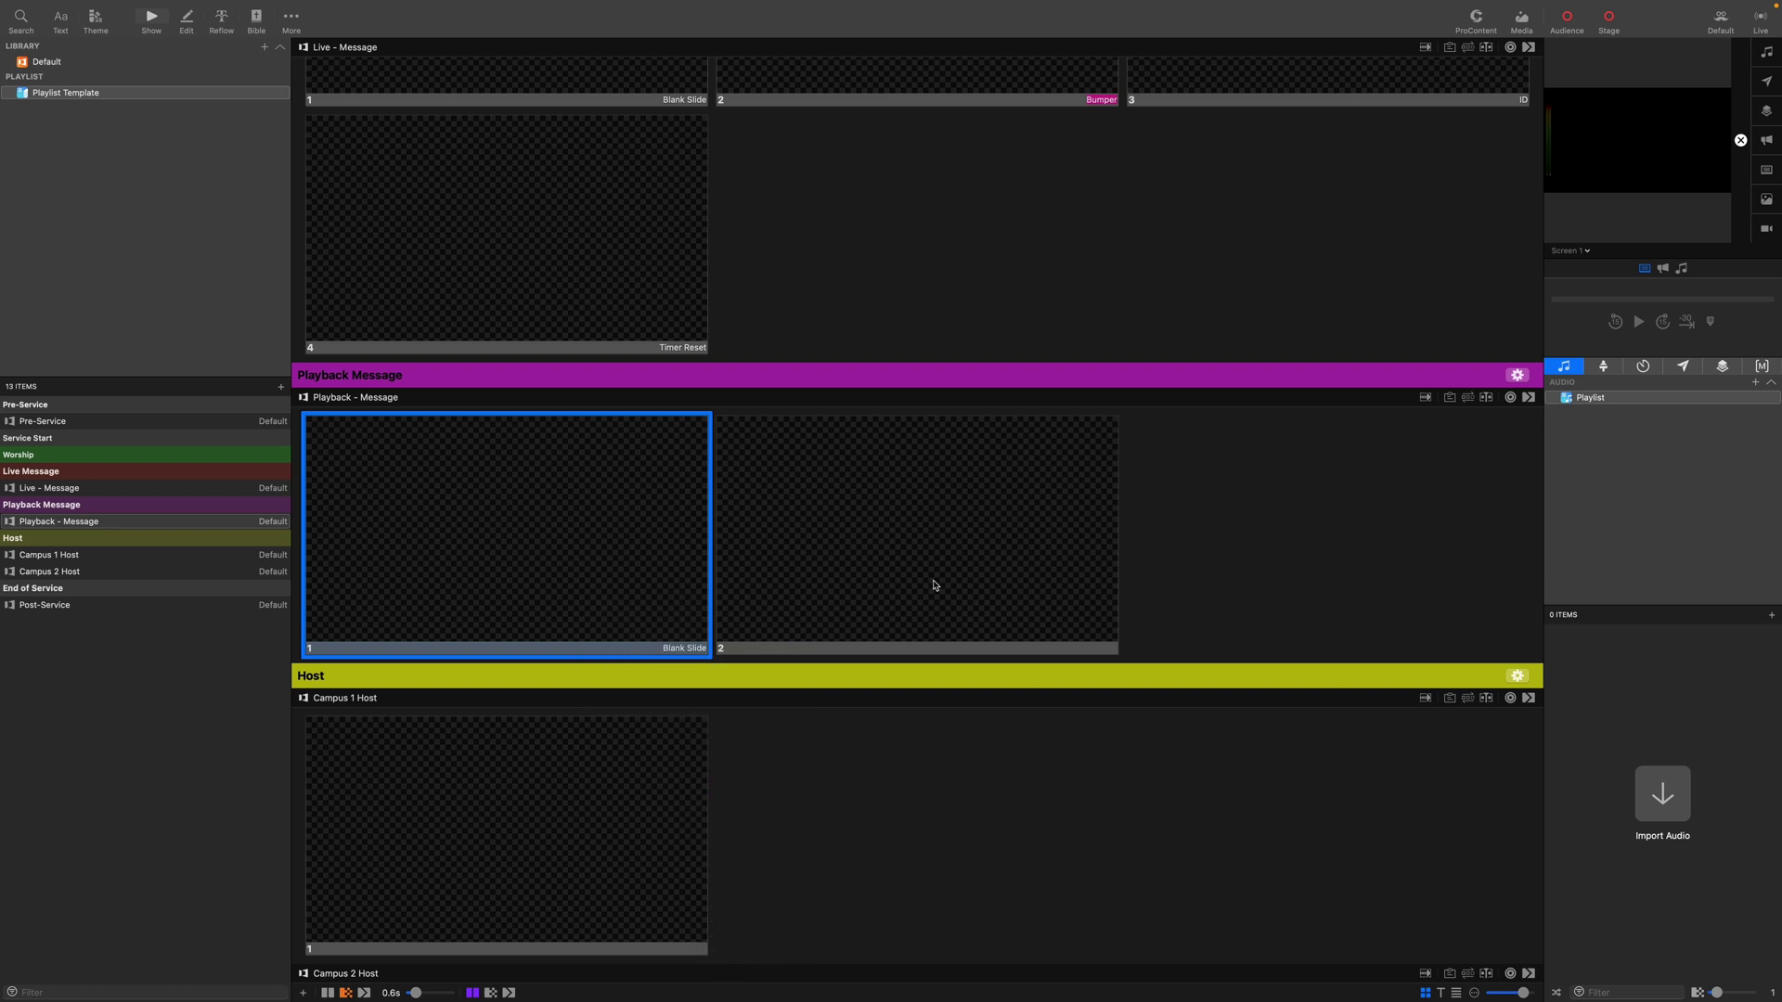
Open the slide label settings from Playback - Message slide 2's Label menu.
right_click(945, 581)
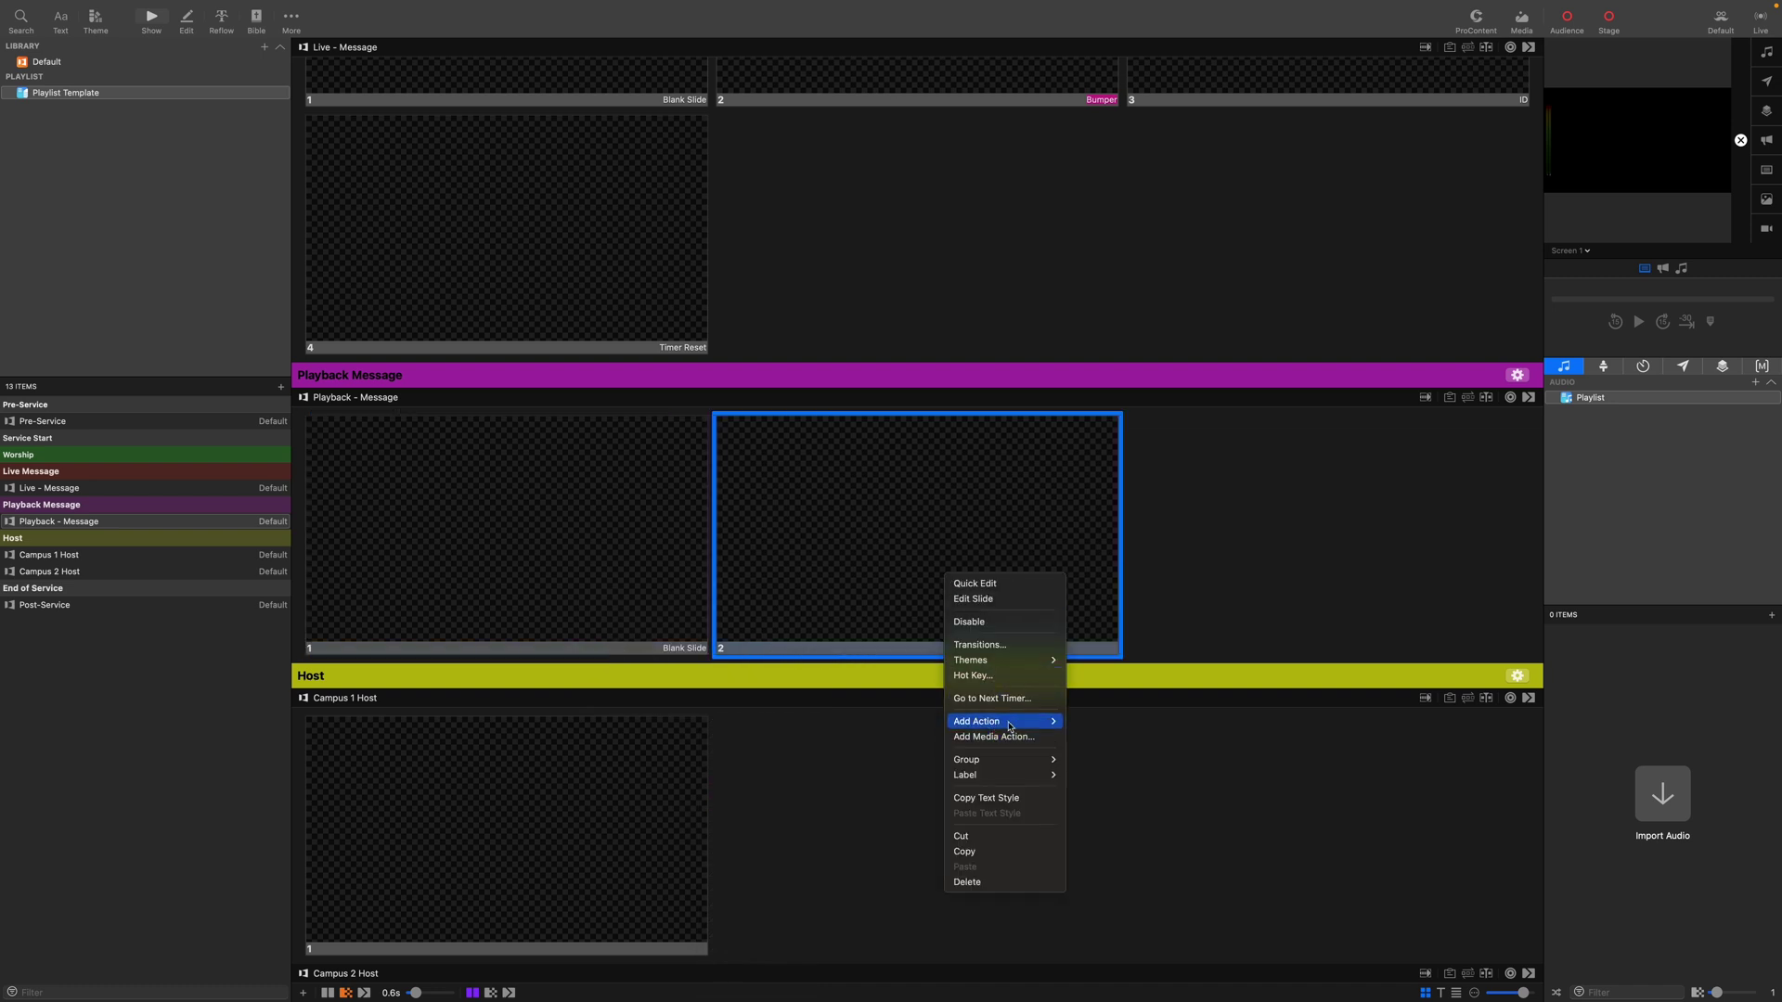
mouse_move(1010, 726)
mouse_move(1007, 775)
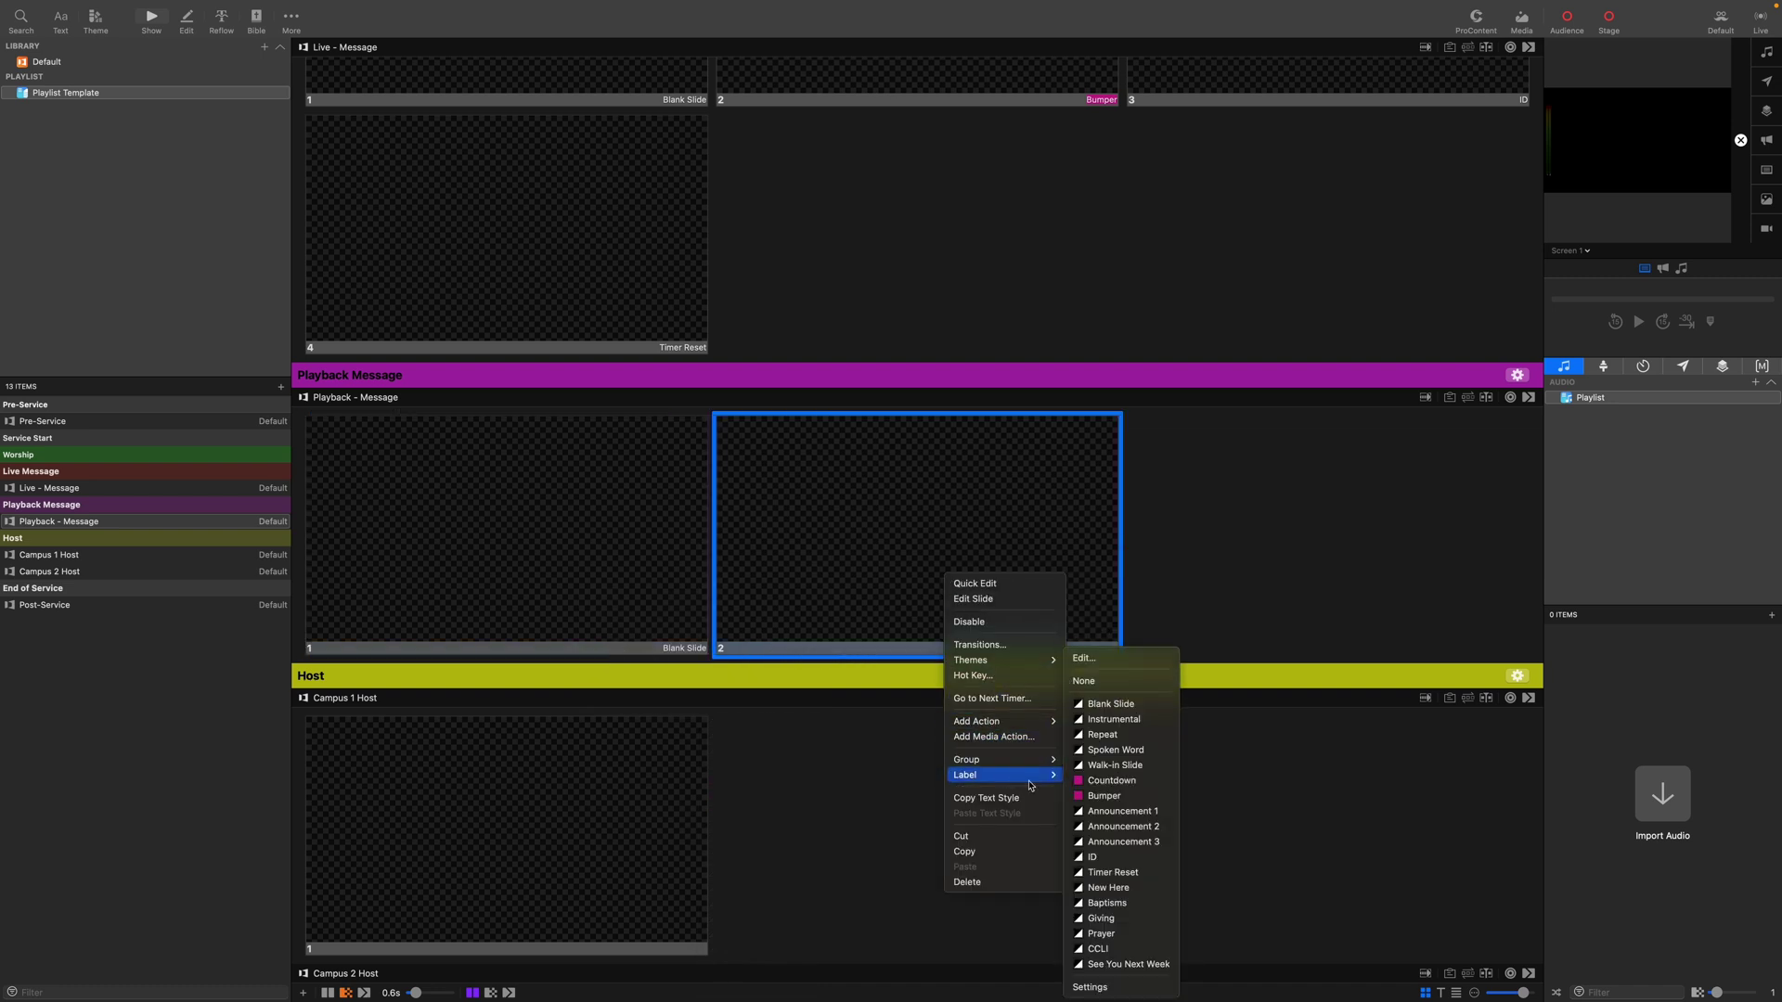
left_click(1107, 988)
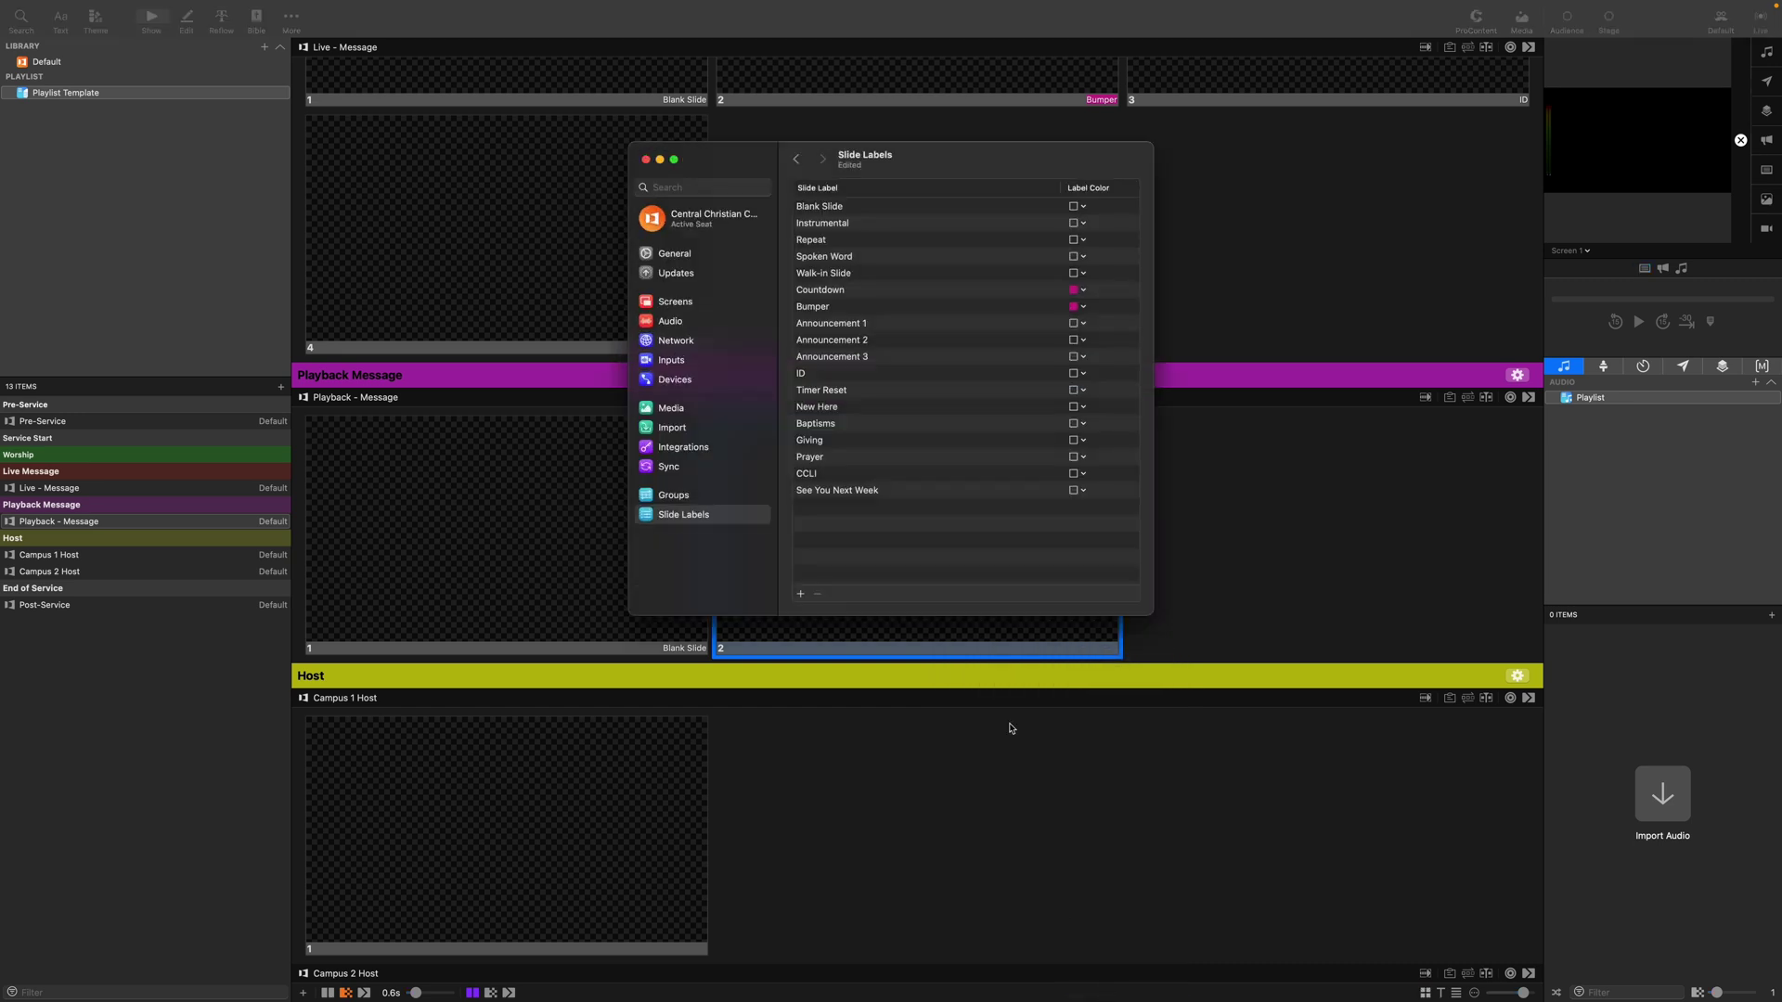
Add a new slide label named 'Sidescreen Graphic' and close the settings.
left_click(802, 595)
type("Sidescreen Grap")
key("Return")
left_click(646, 160)
Apply the Sidescreen Graphic label to Playback - Message slide 2.
right_click(815, 543)
mouse_move(891, 741)
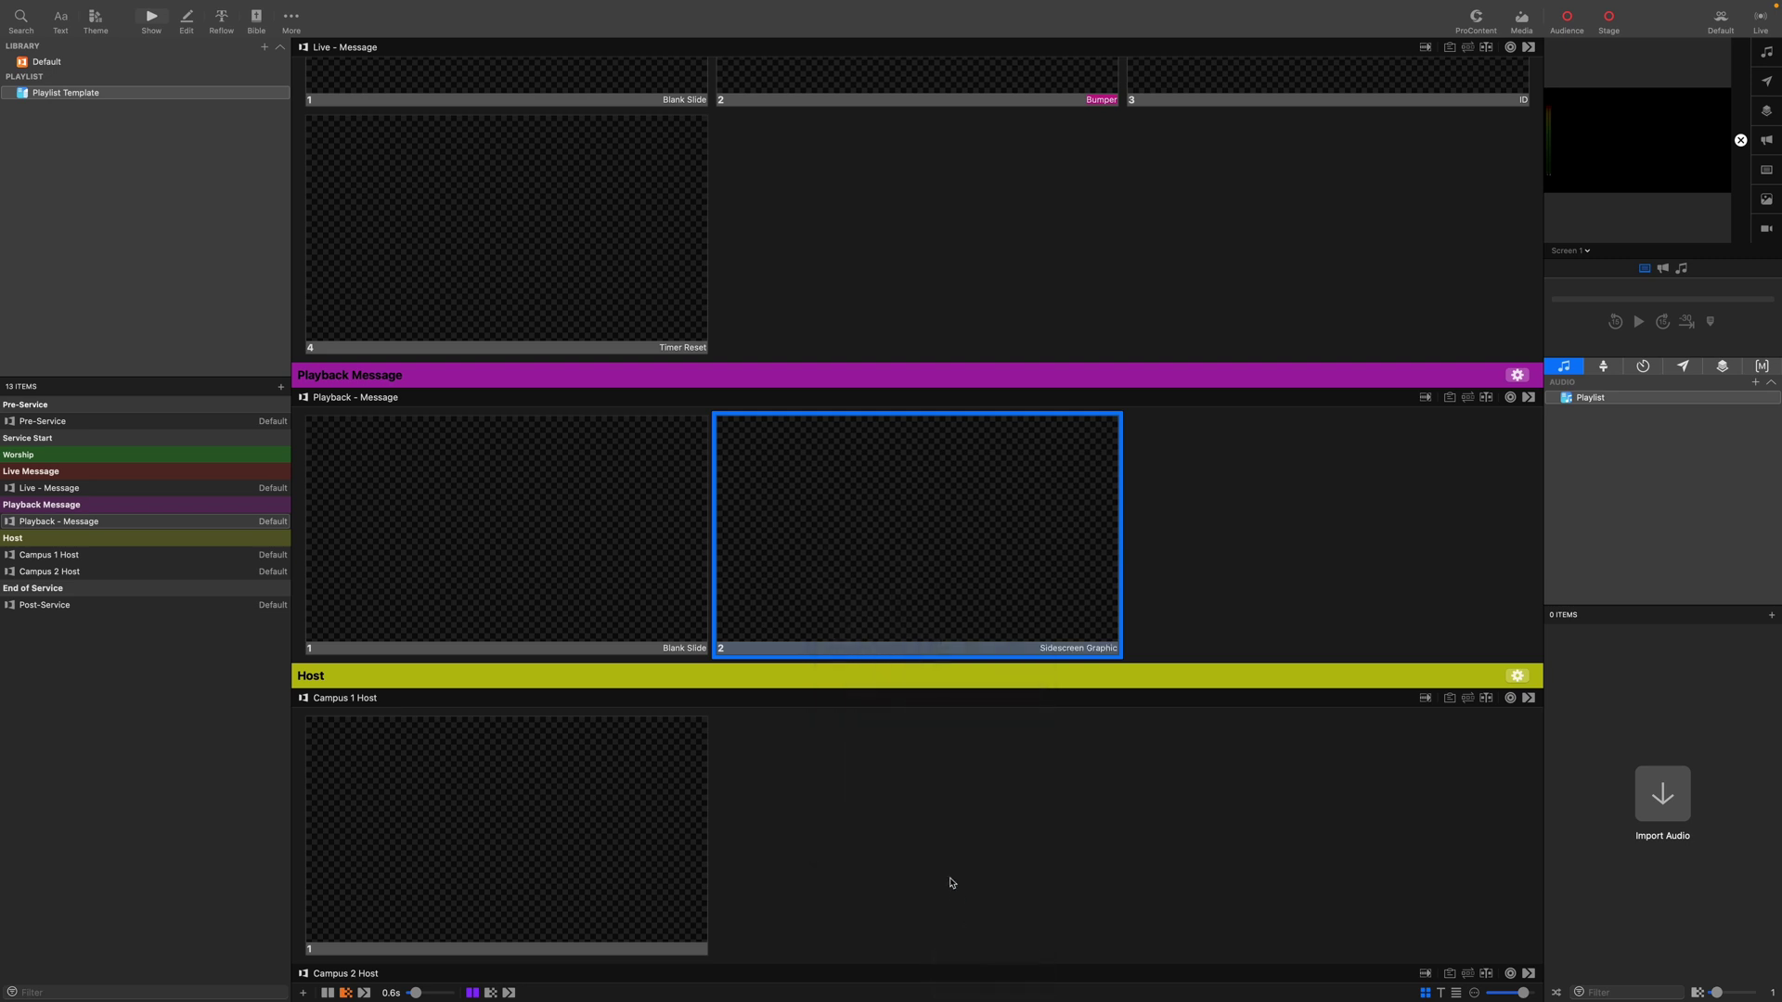
scroll(950, 883, "down", 10)
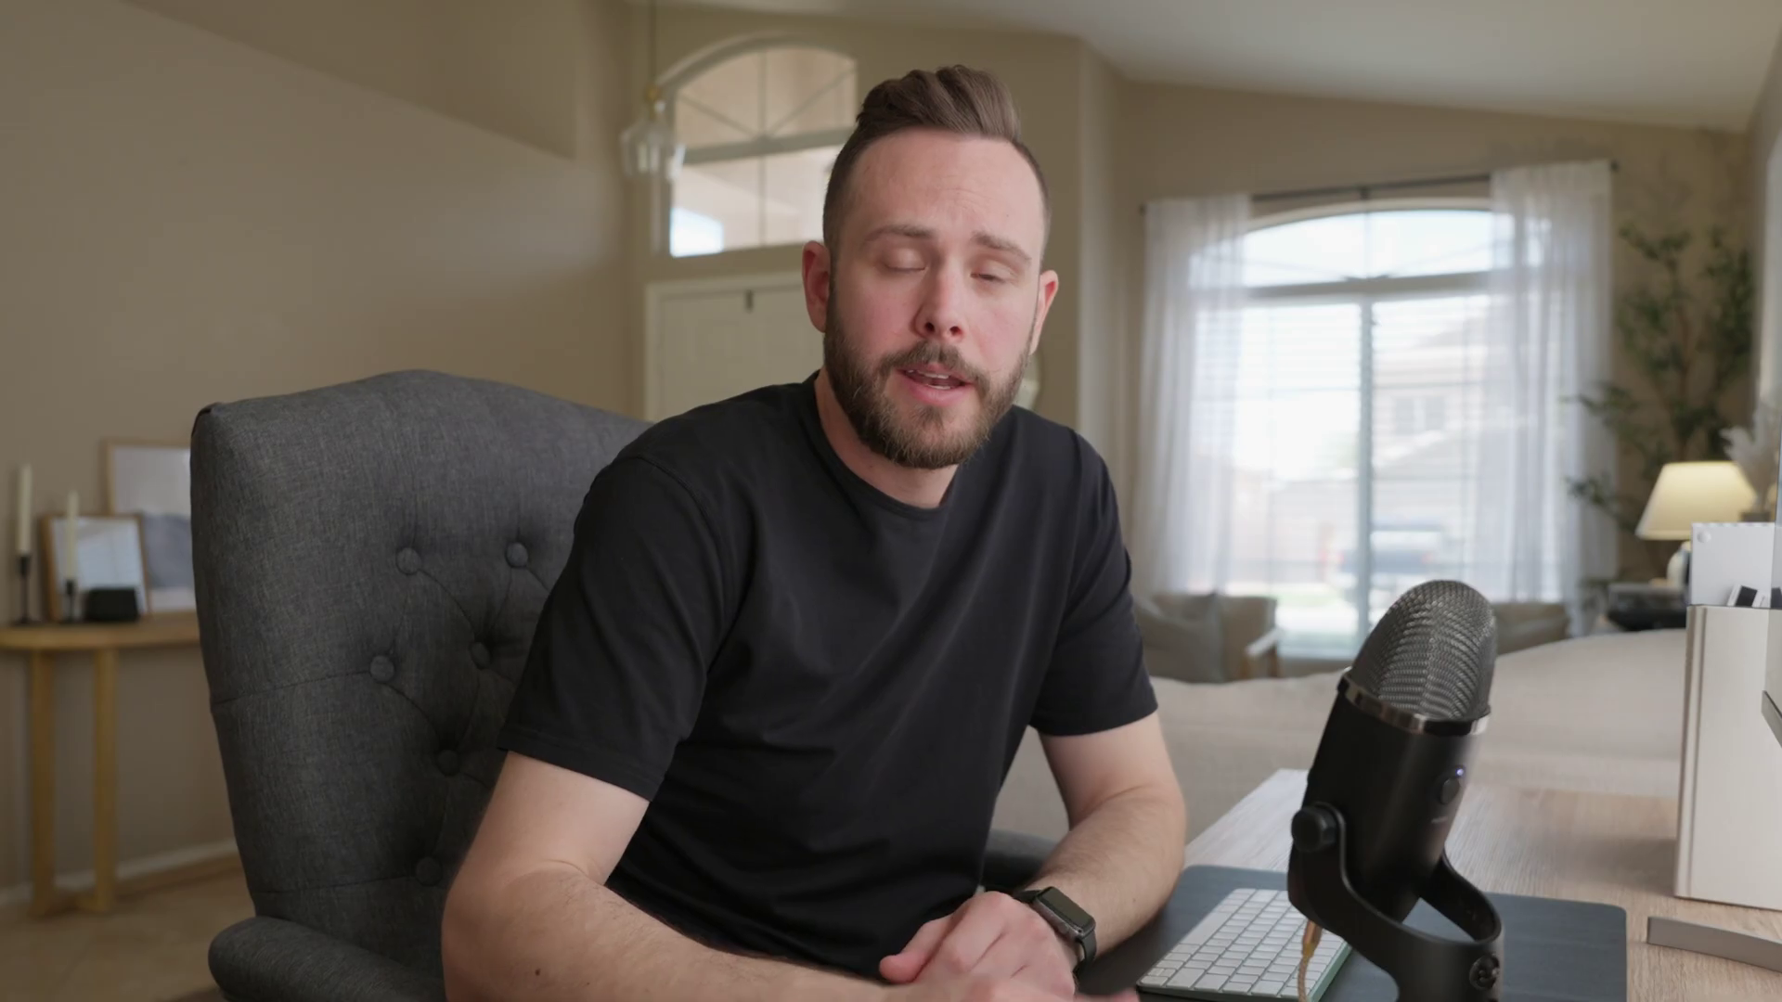
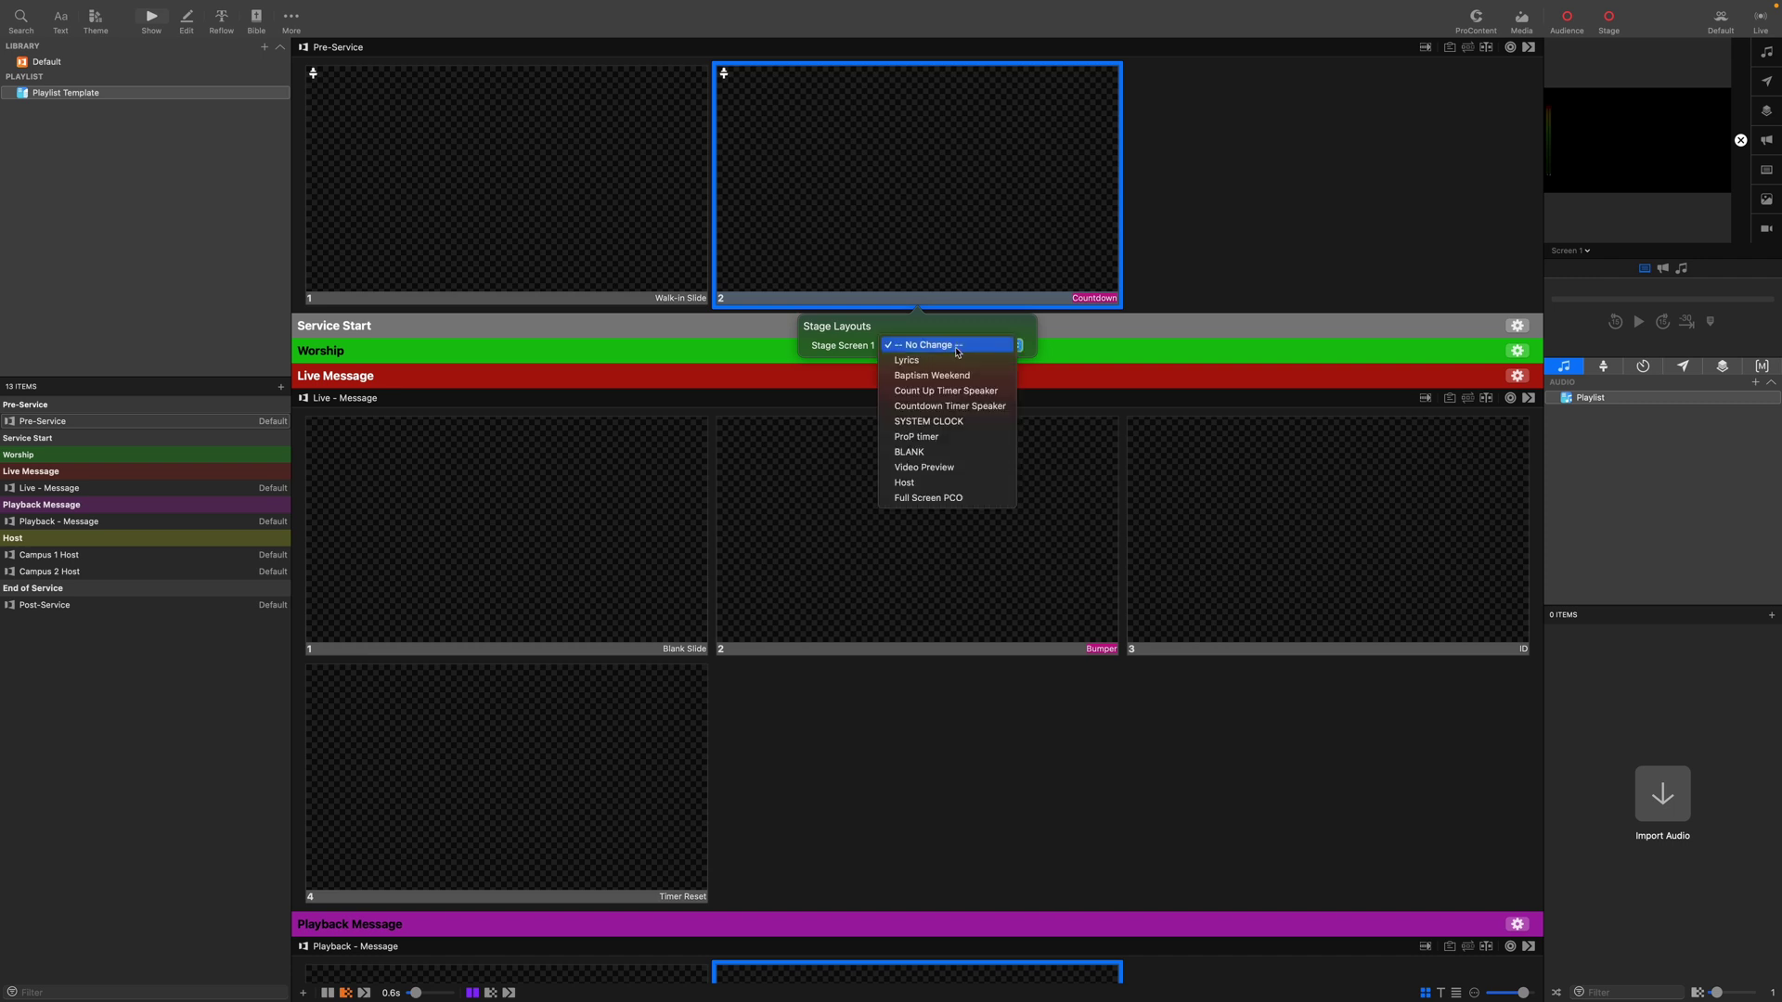
Set Stage Screen 1 to Host for the Countdown slide and apply Dissolve 0_60s to Pre-Service.
left_click(925, 485)
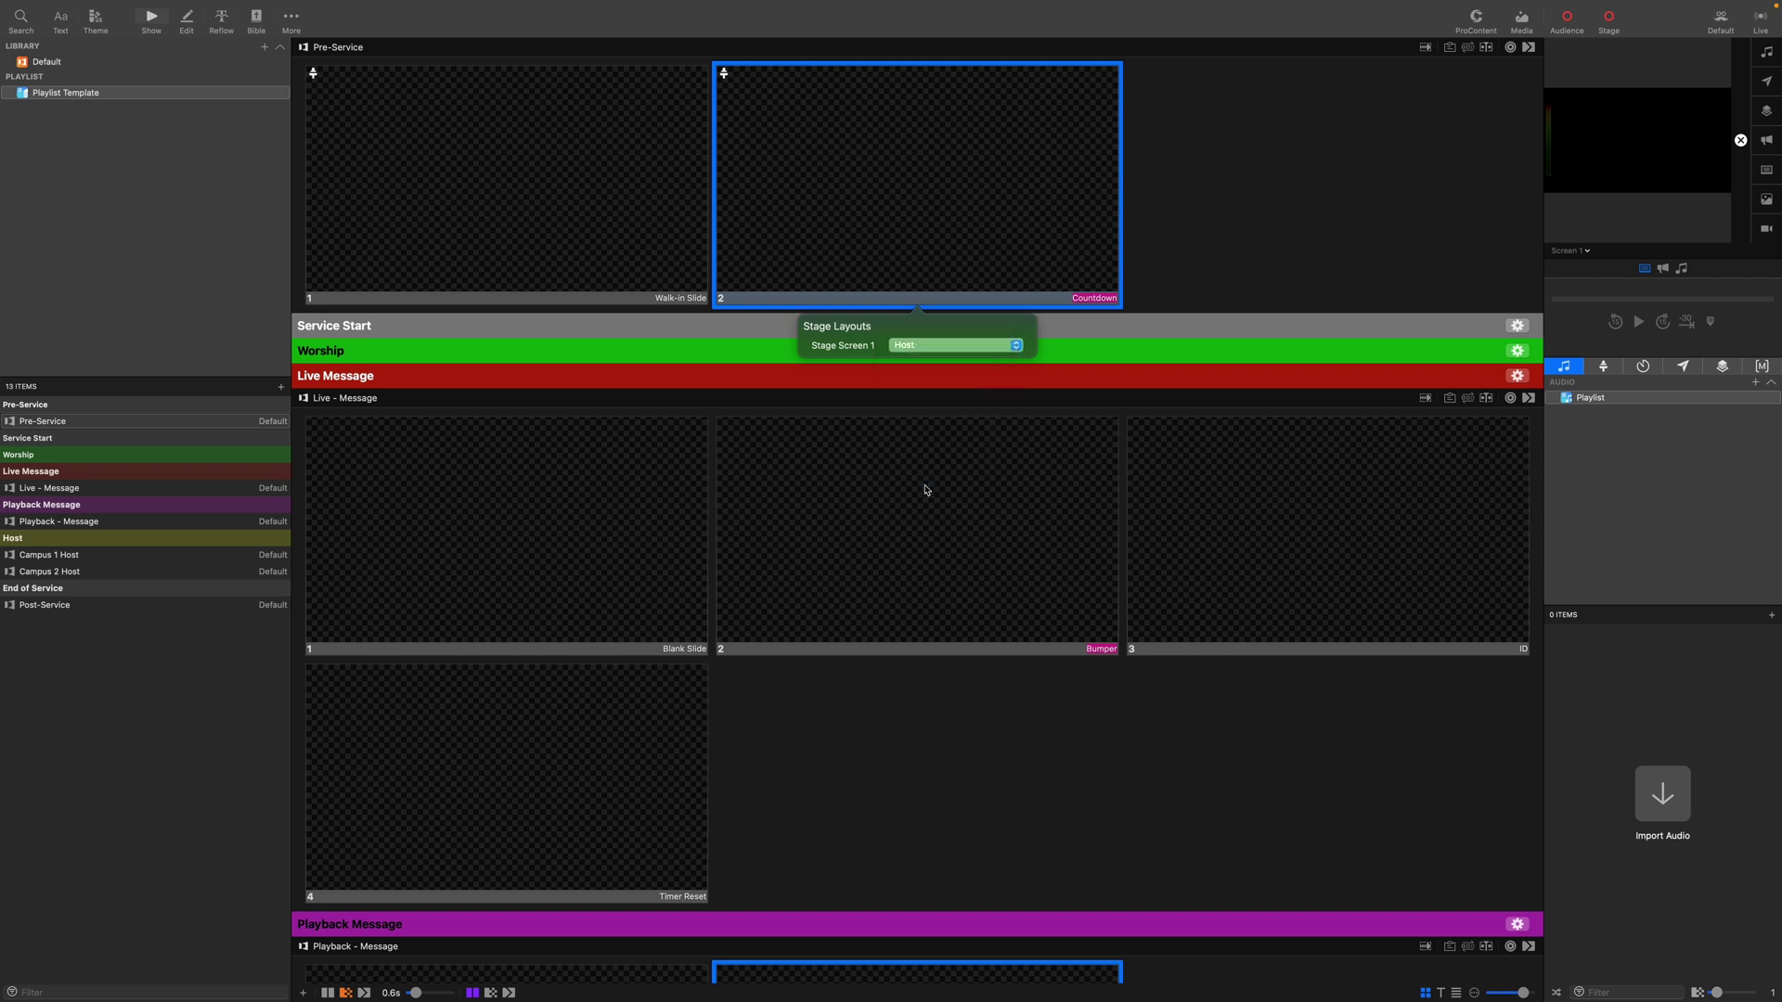
left_click(1190, 235)
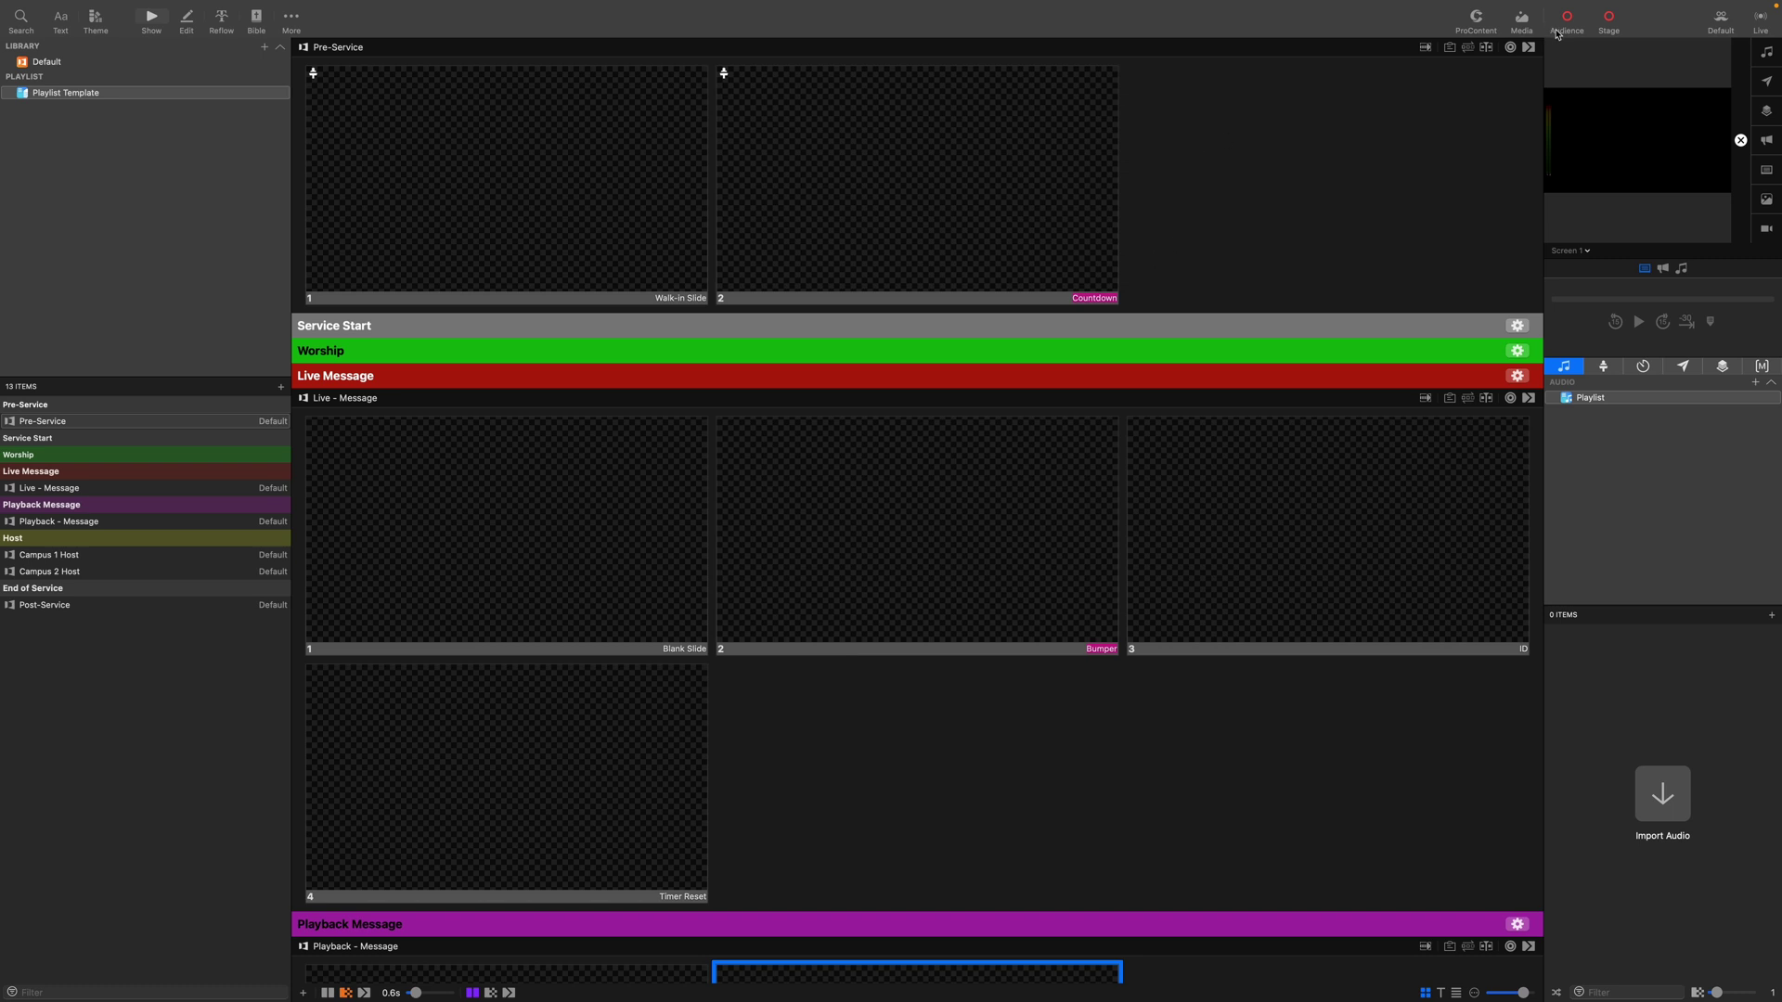
left_click(1529, 47)
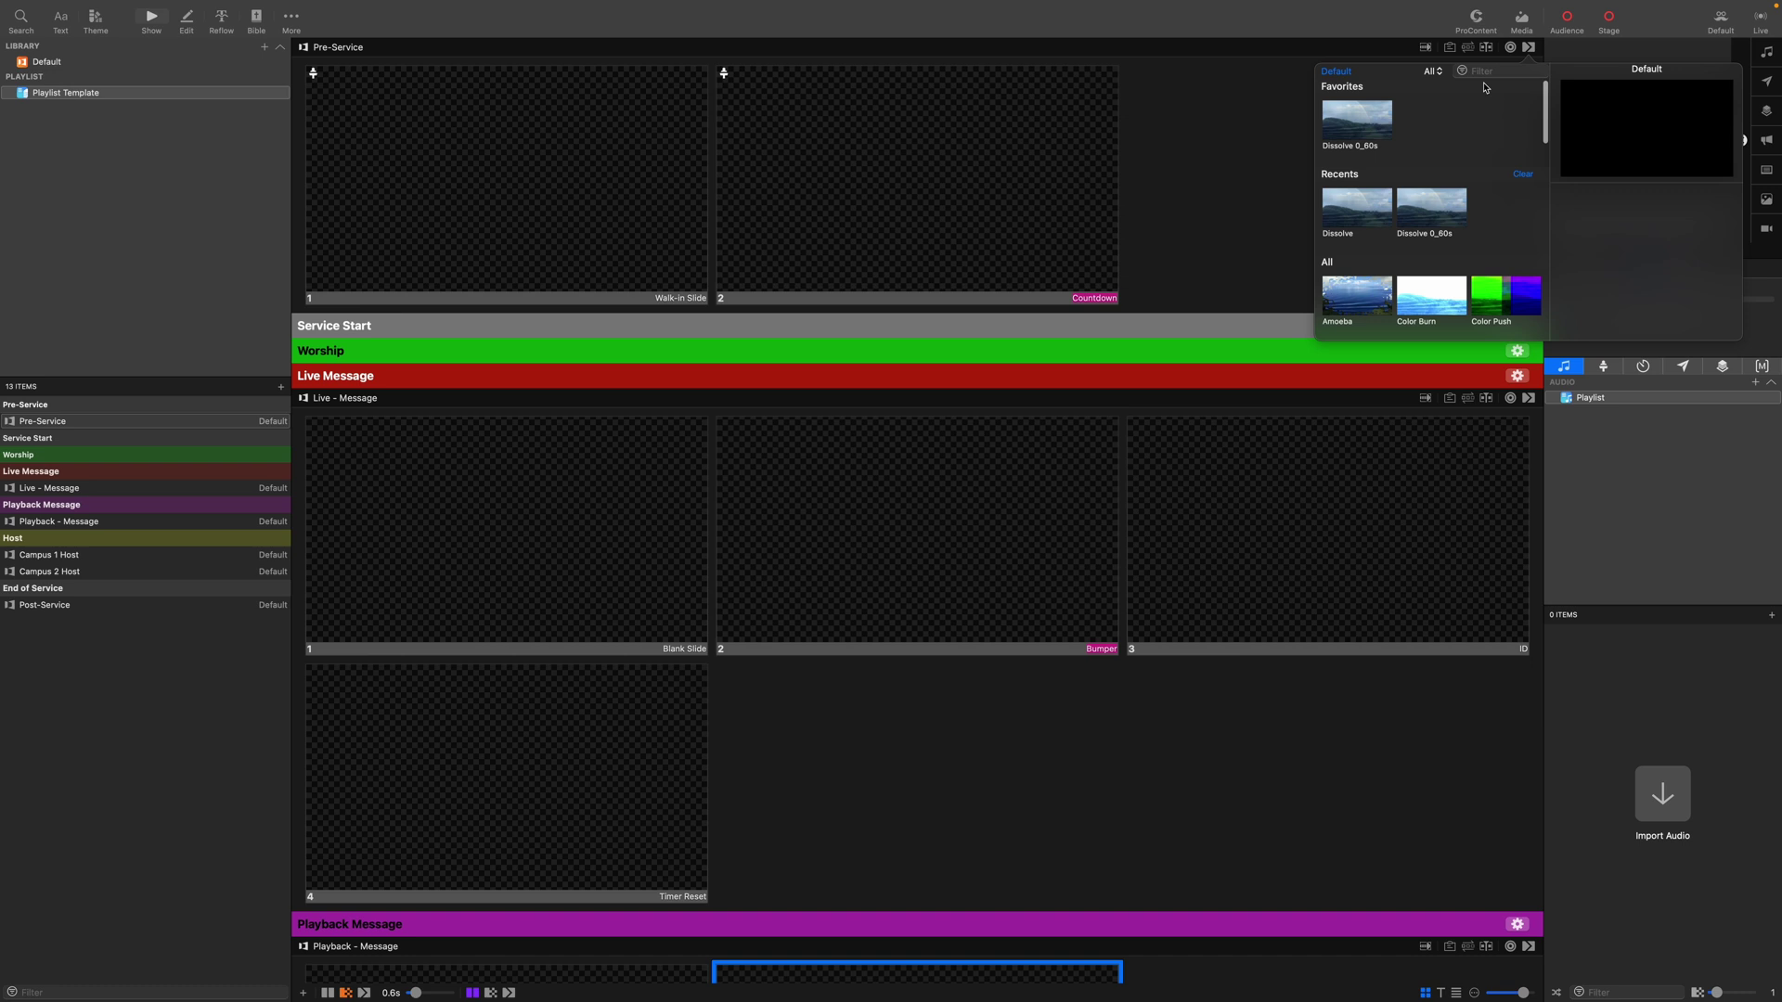
left_click(1374, 130)
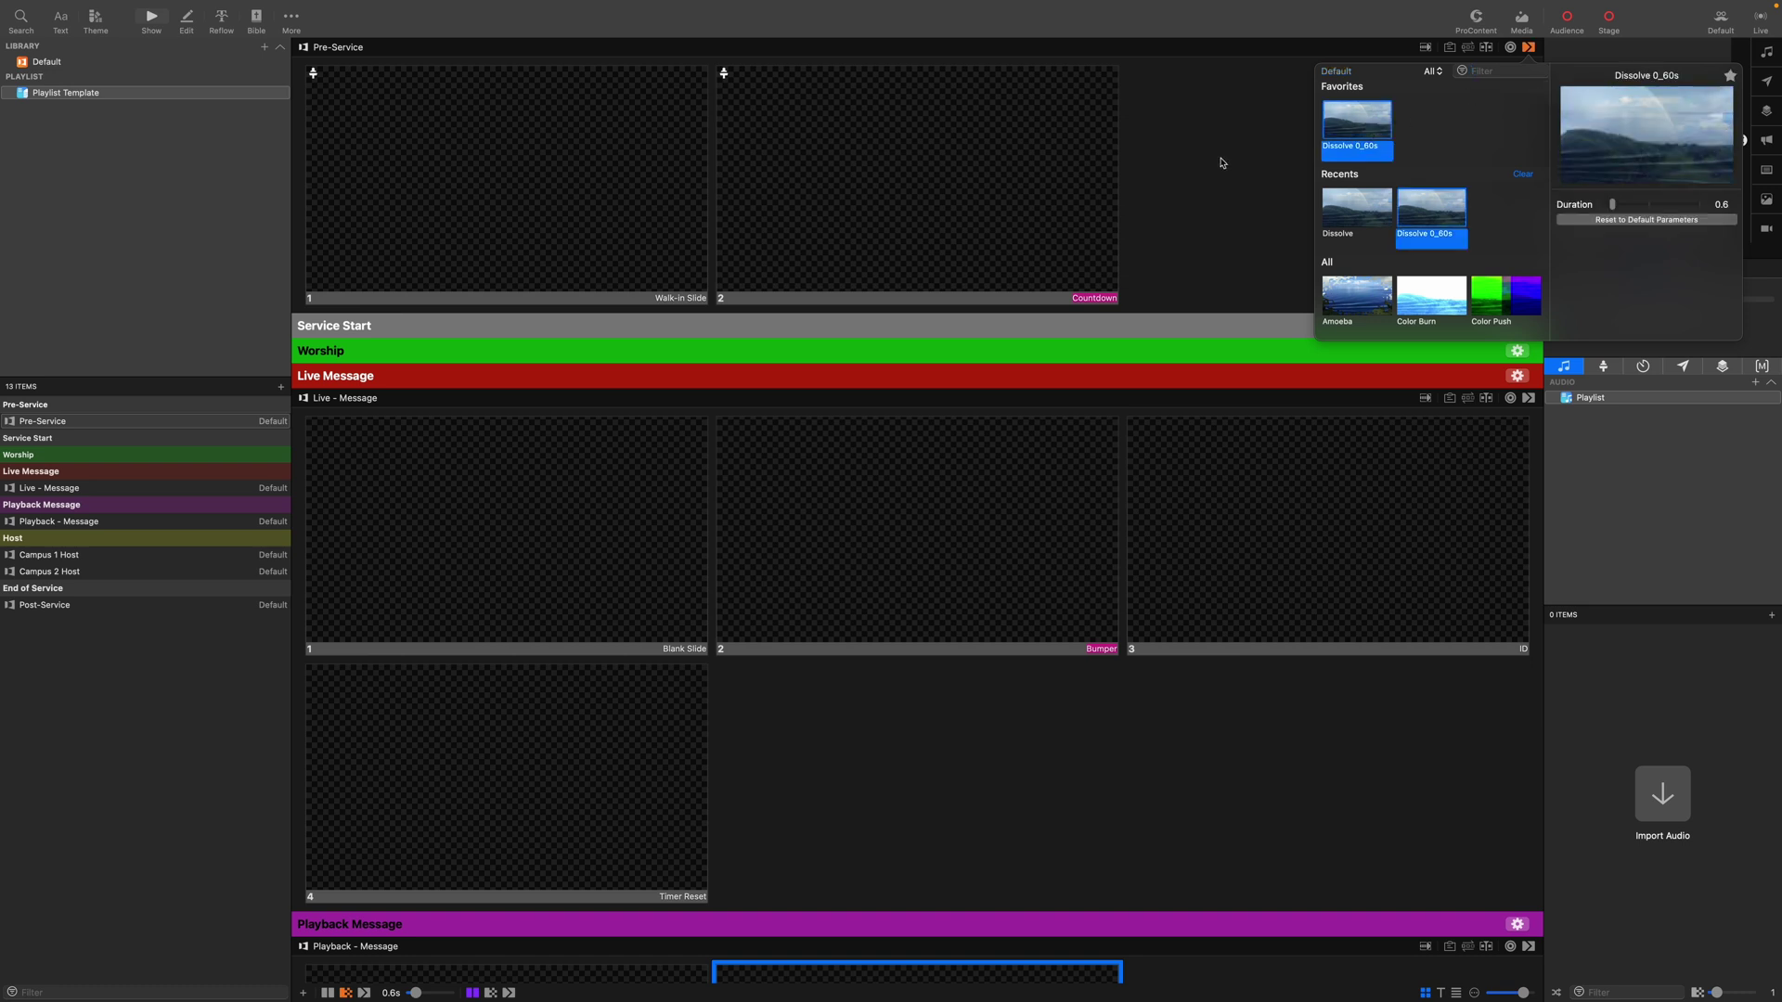
left_click(1221, 162)
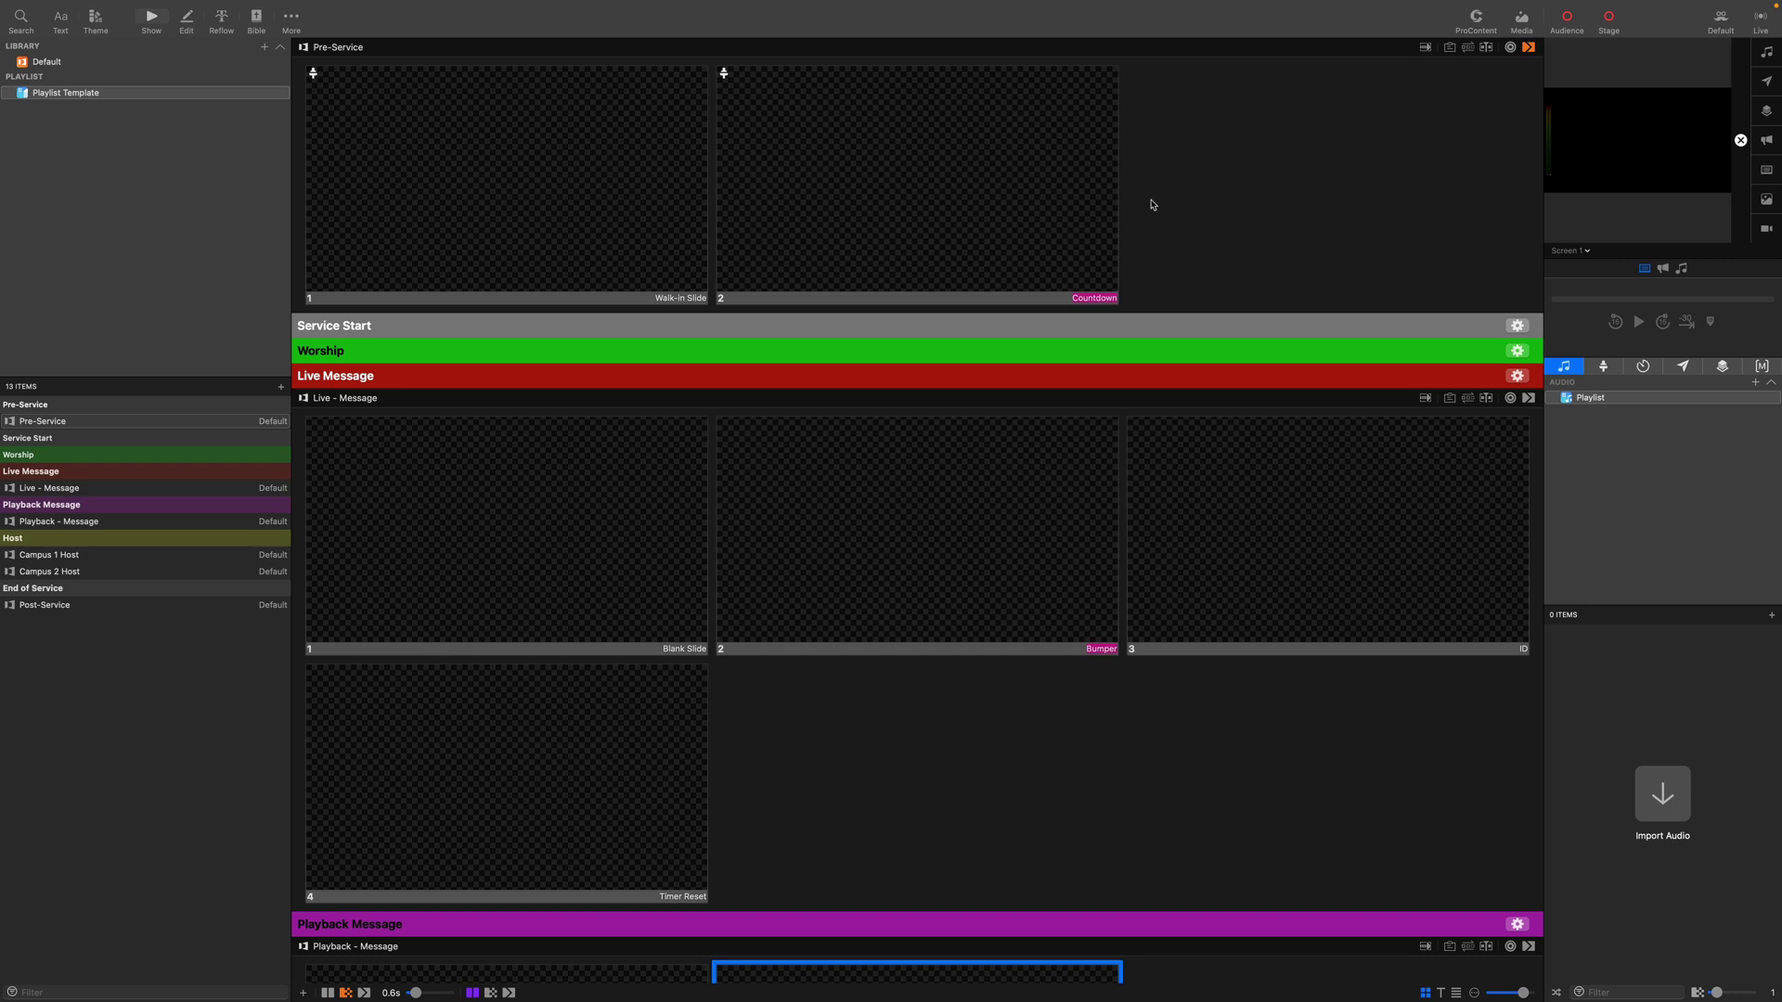
Add a Clear All action to the Live Message Blank Slide.
scroll(1151, 204, "down", 5)
scroll(1149, 207, "up", 1)
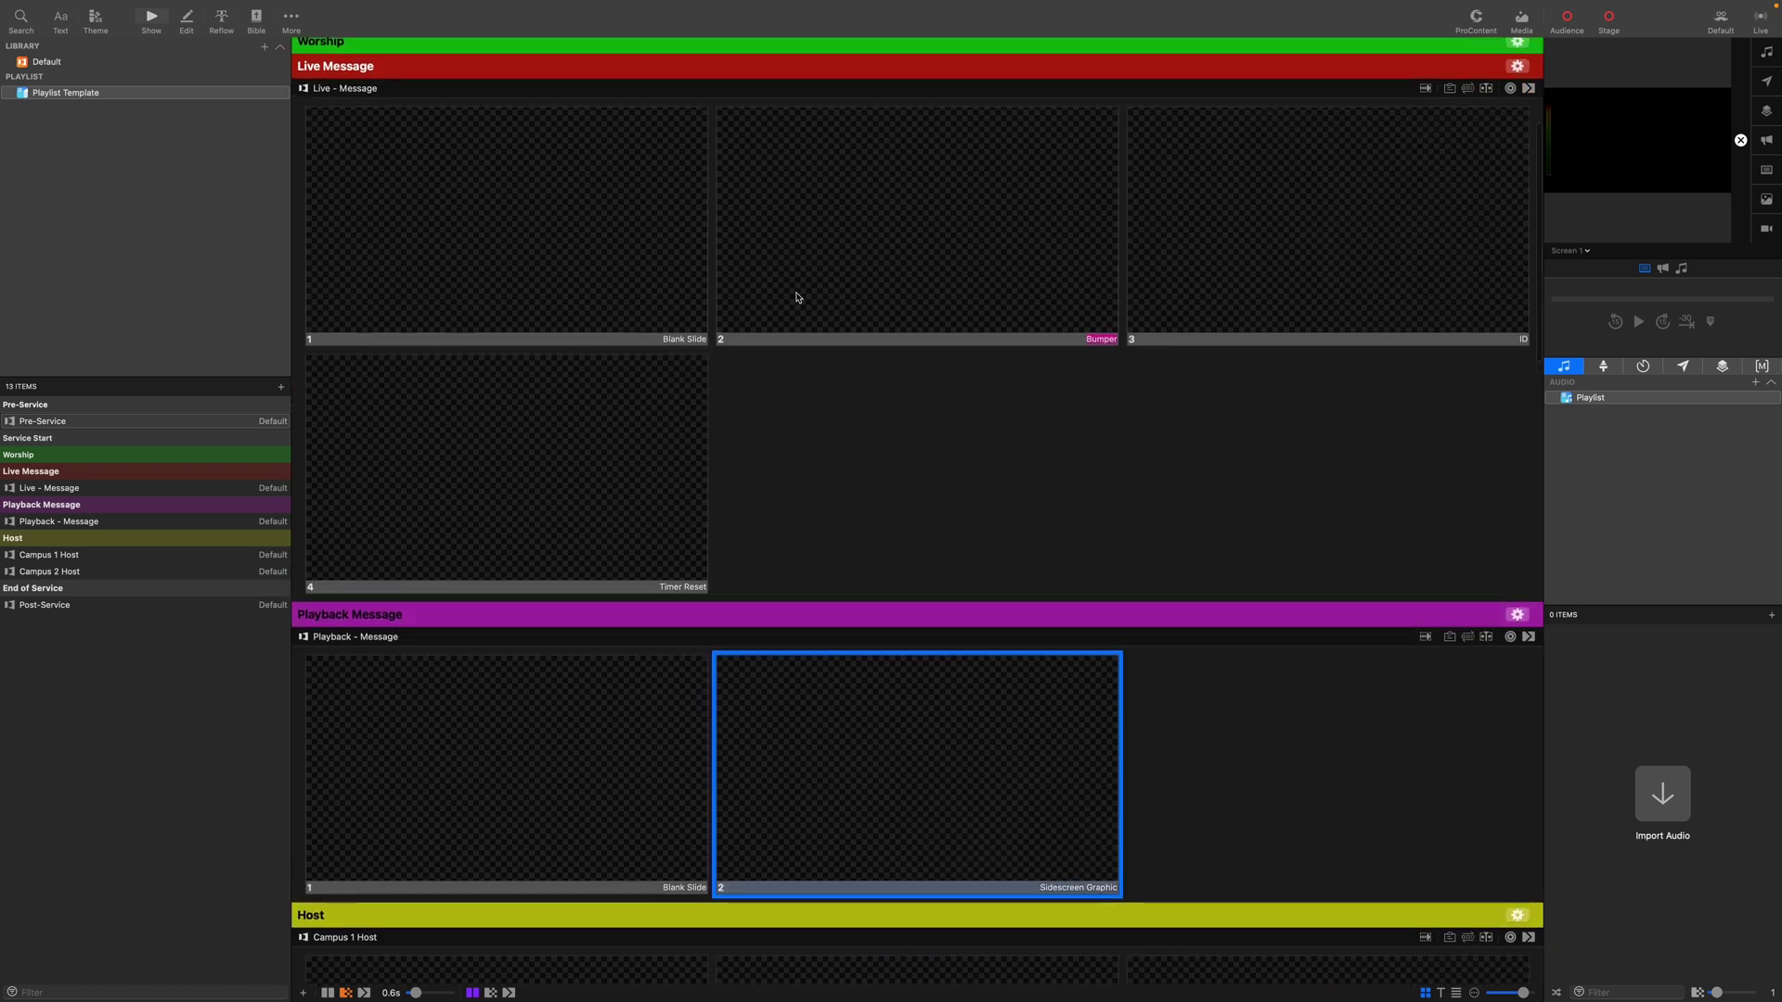
right_click(524, 219)
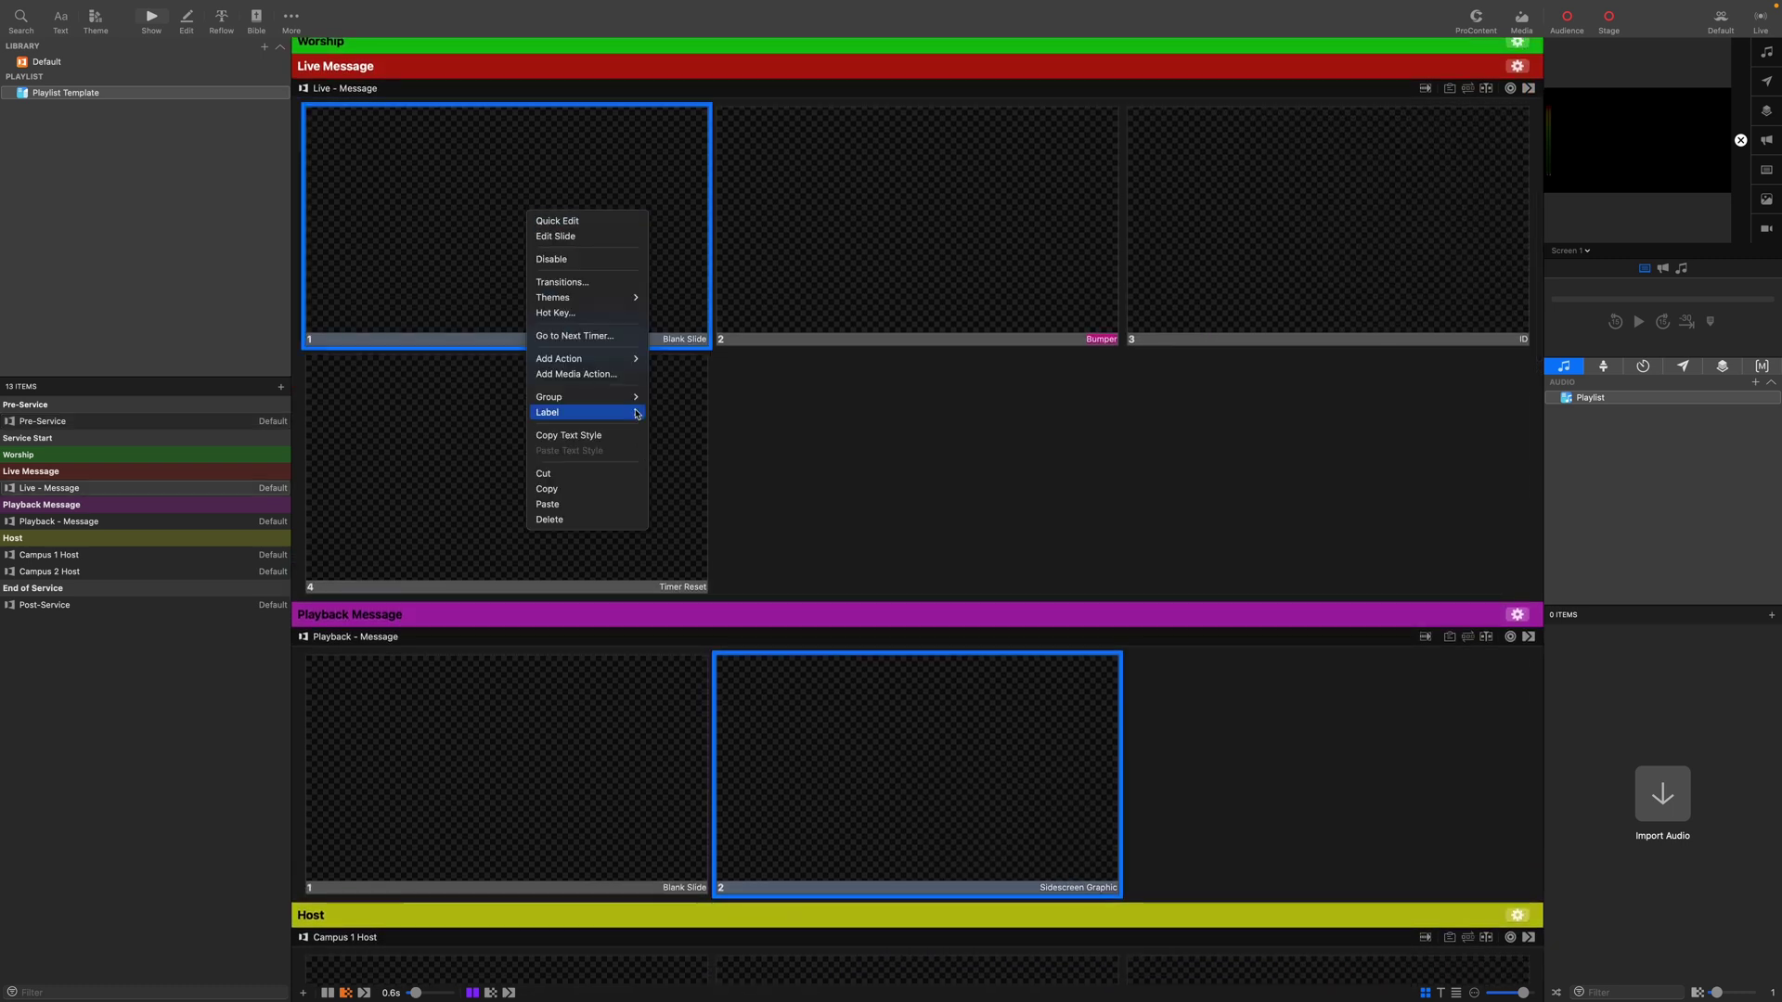
mouse_move(594, 359)
mouse_move(692, 360)
mouse_move(821, 365)
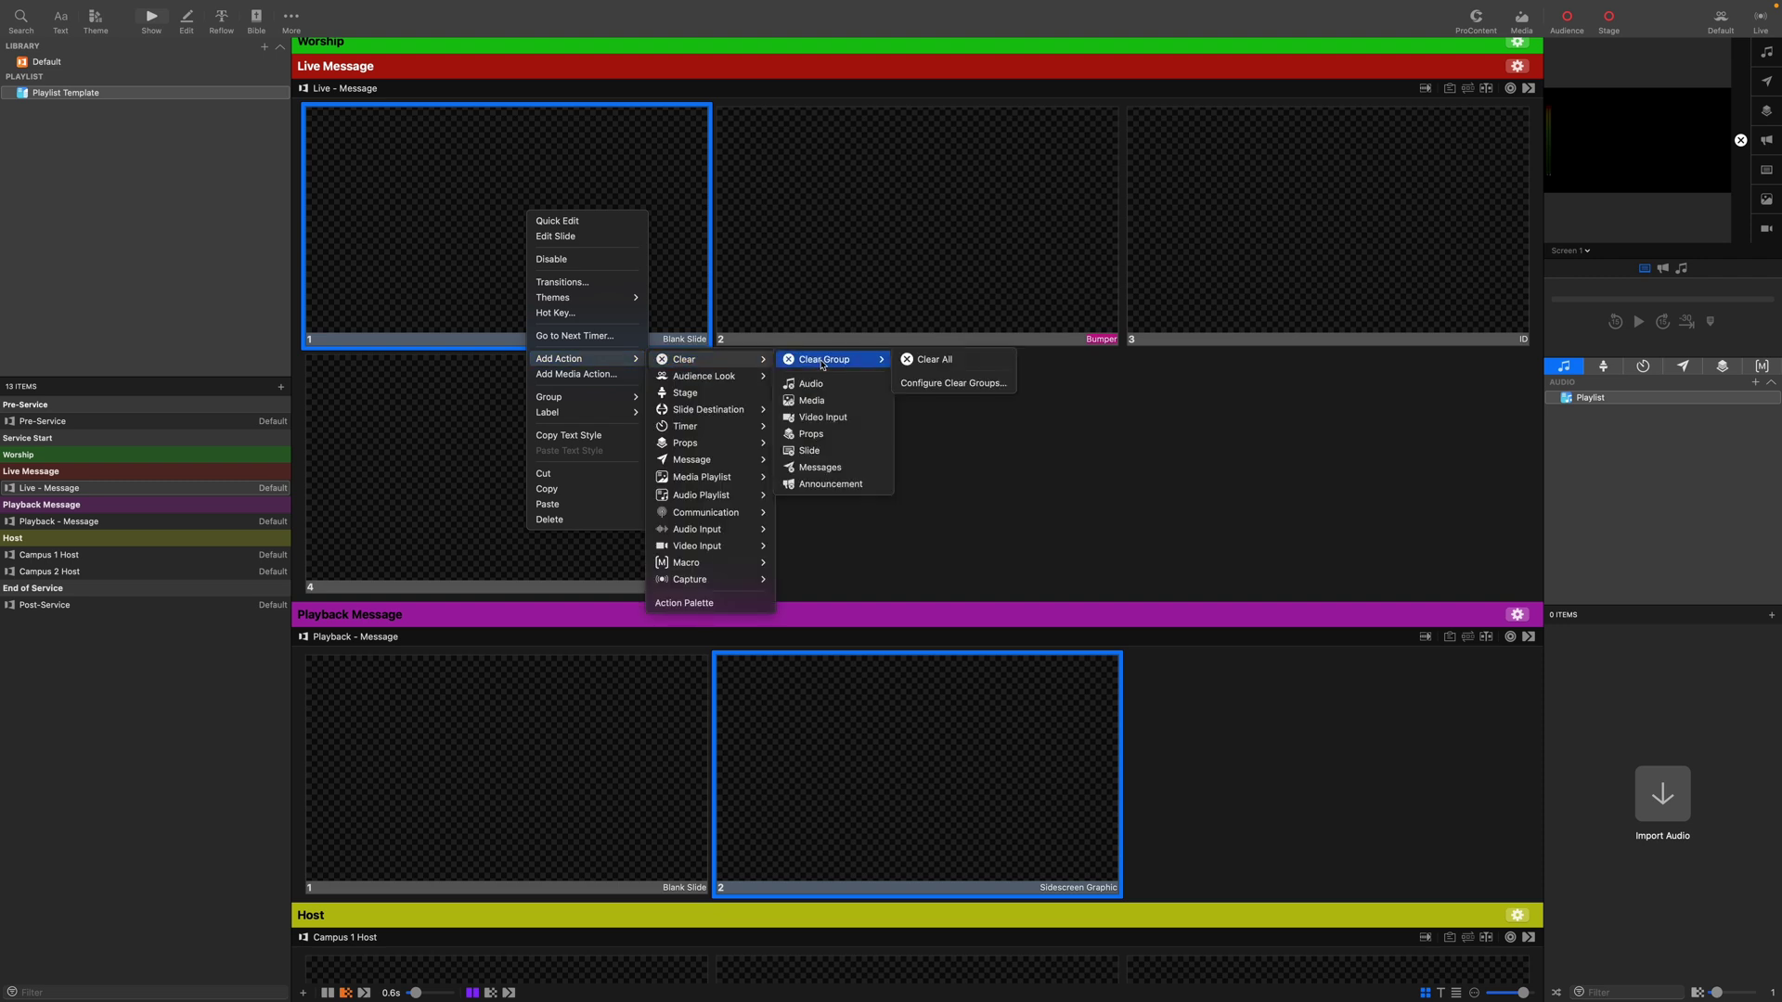
left_click(928, 362)
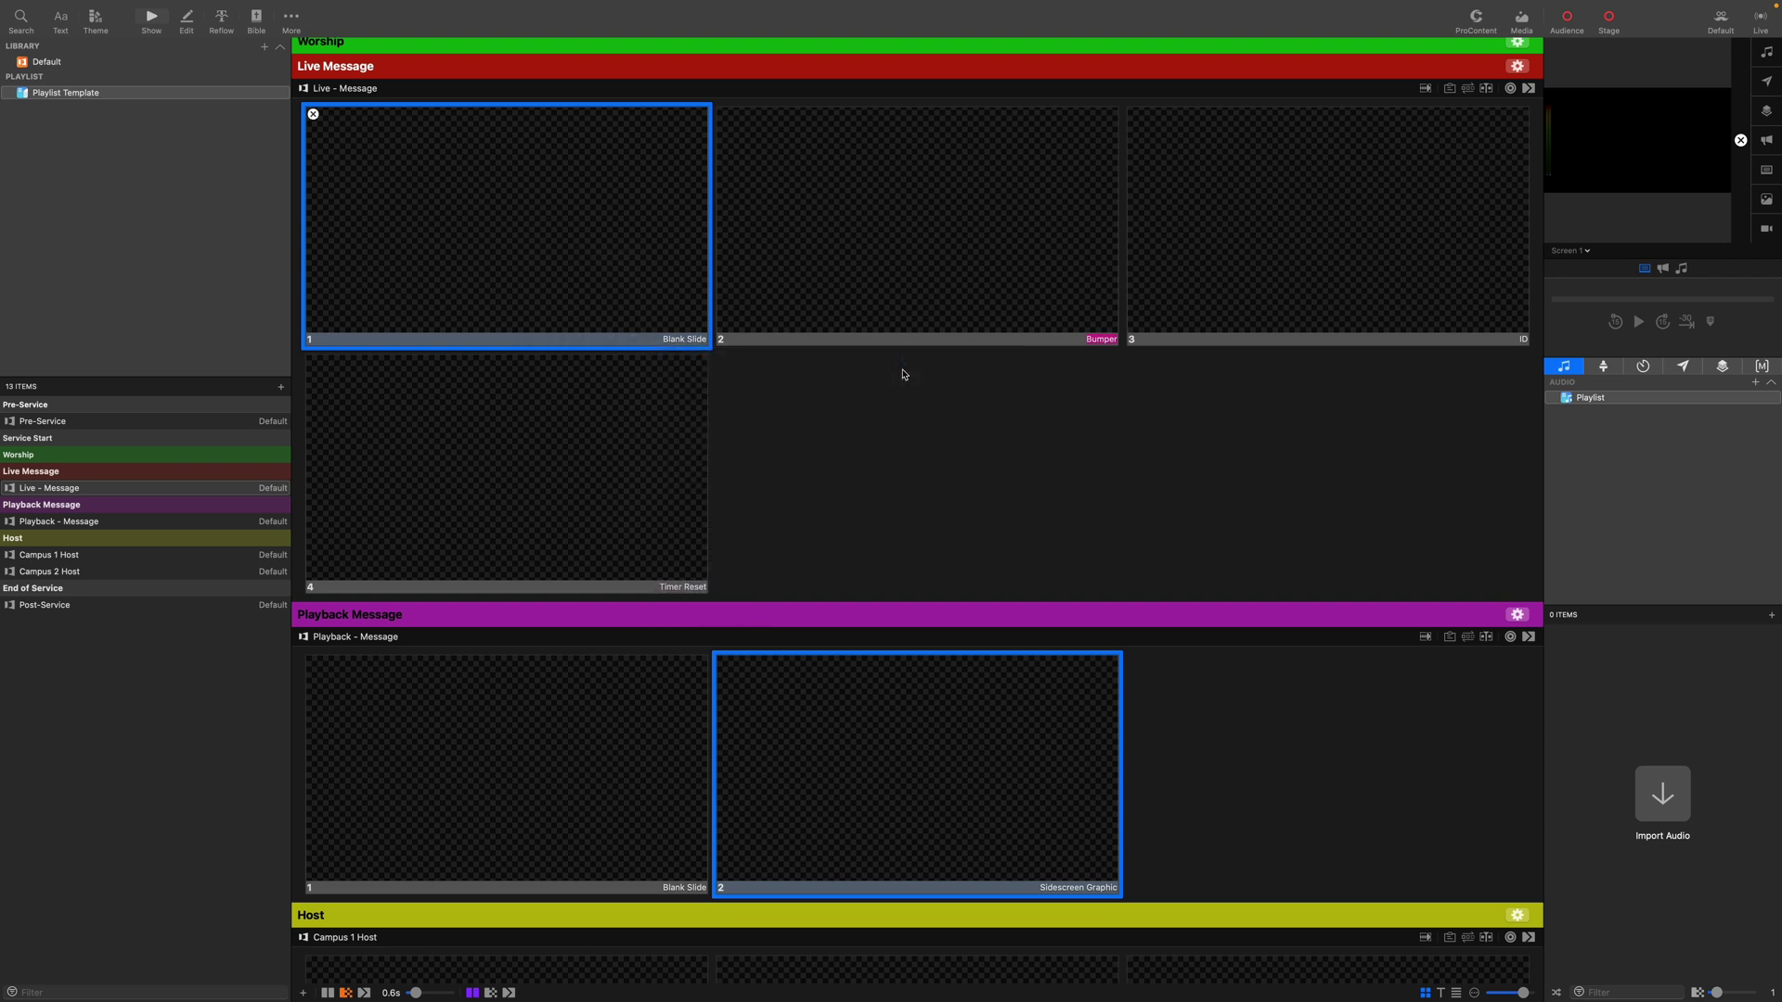
Add a stage action to the Bumper slide setting Stage Screen 1 to BLANK.
right_click(907, 233)
mouse_move(944, 375)
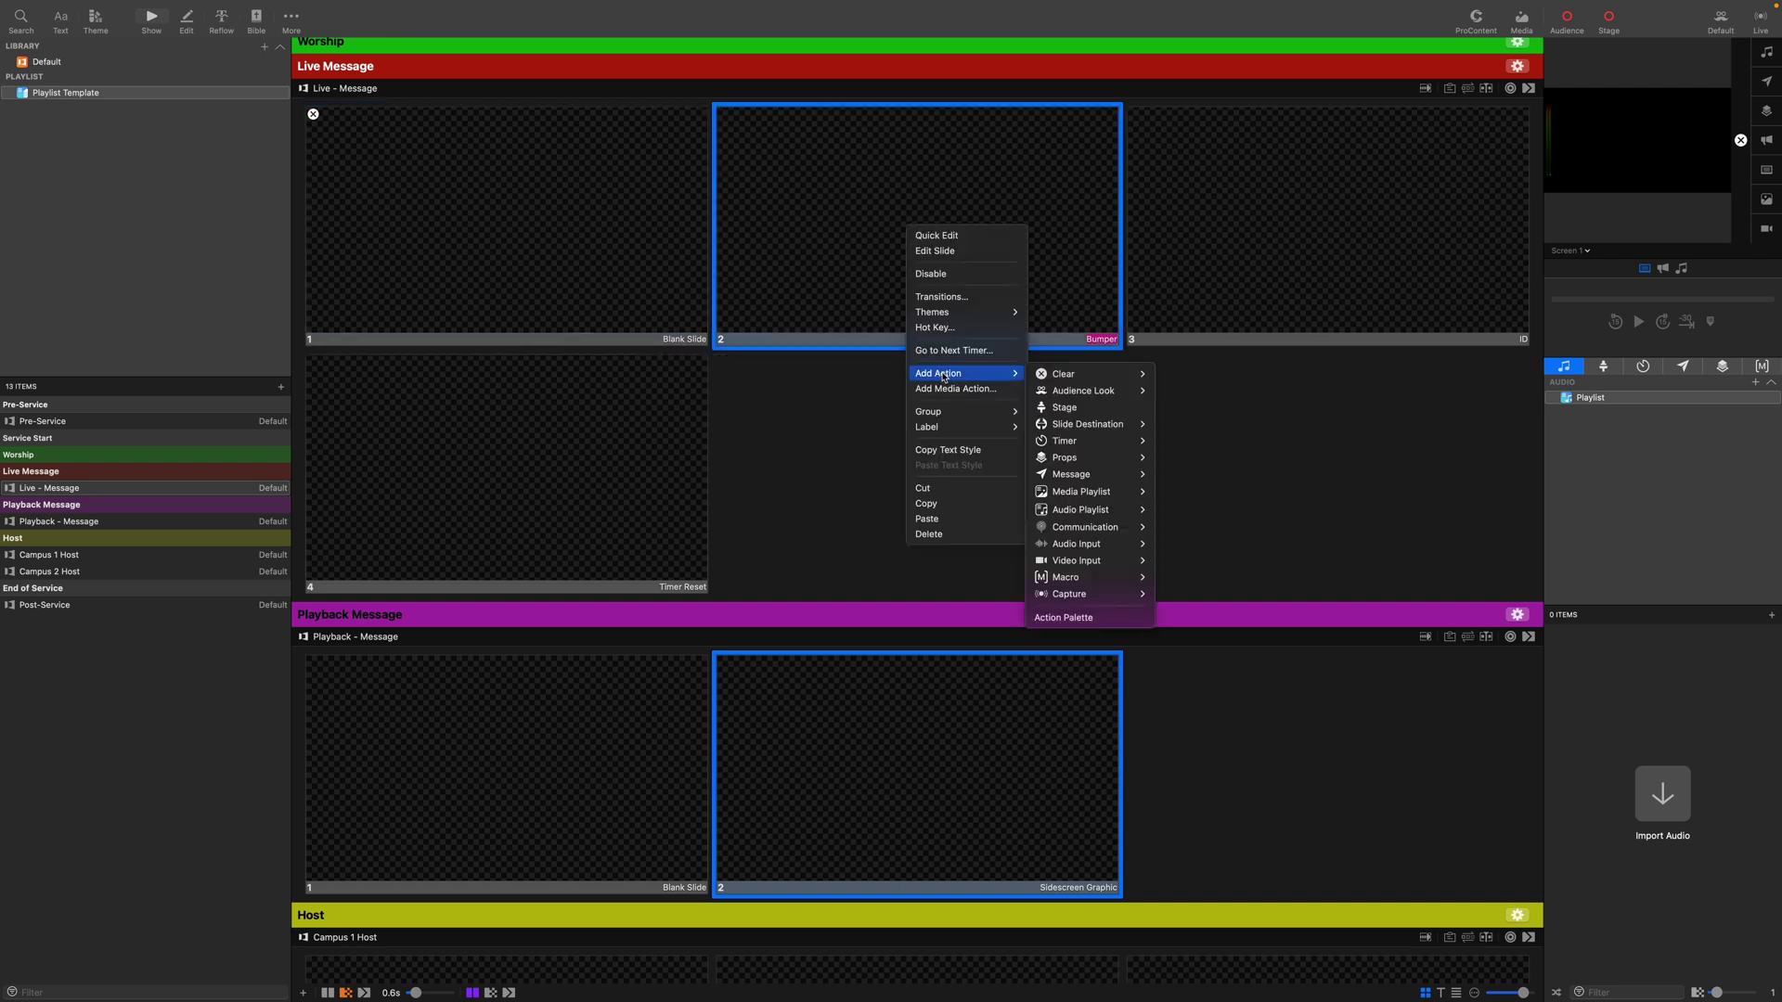
left_click(1077, 407)
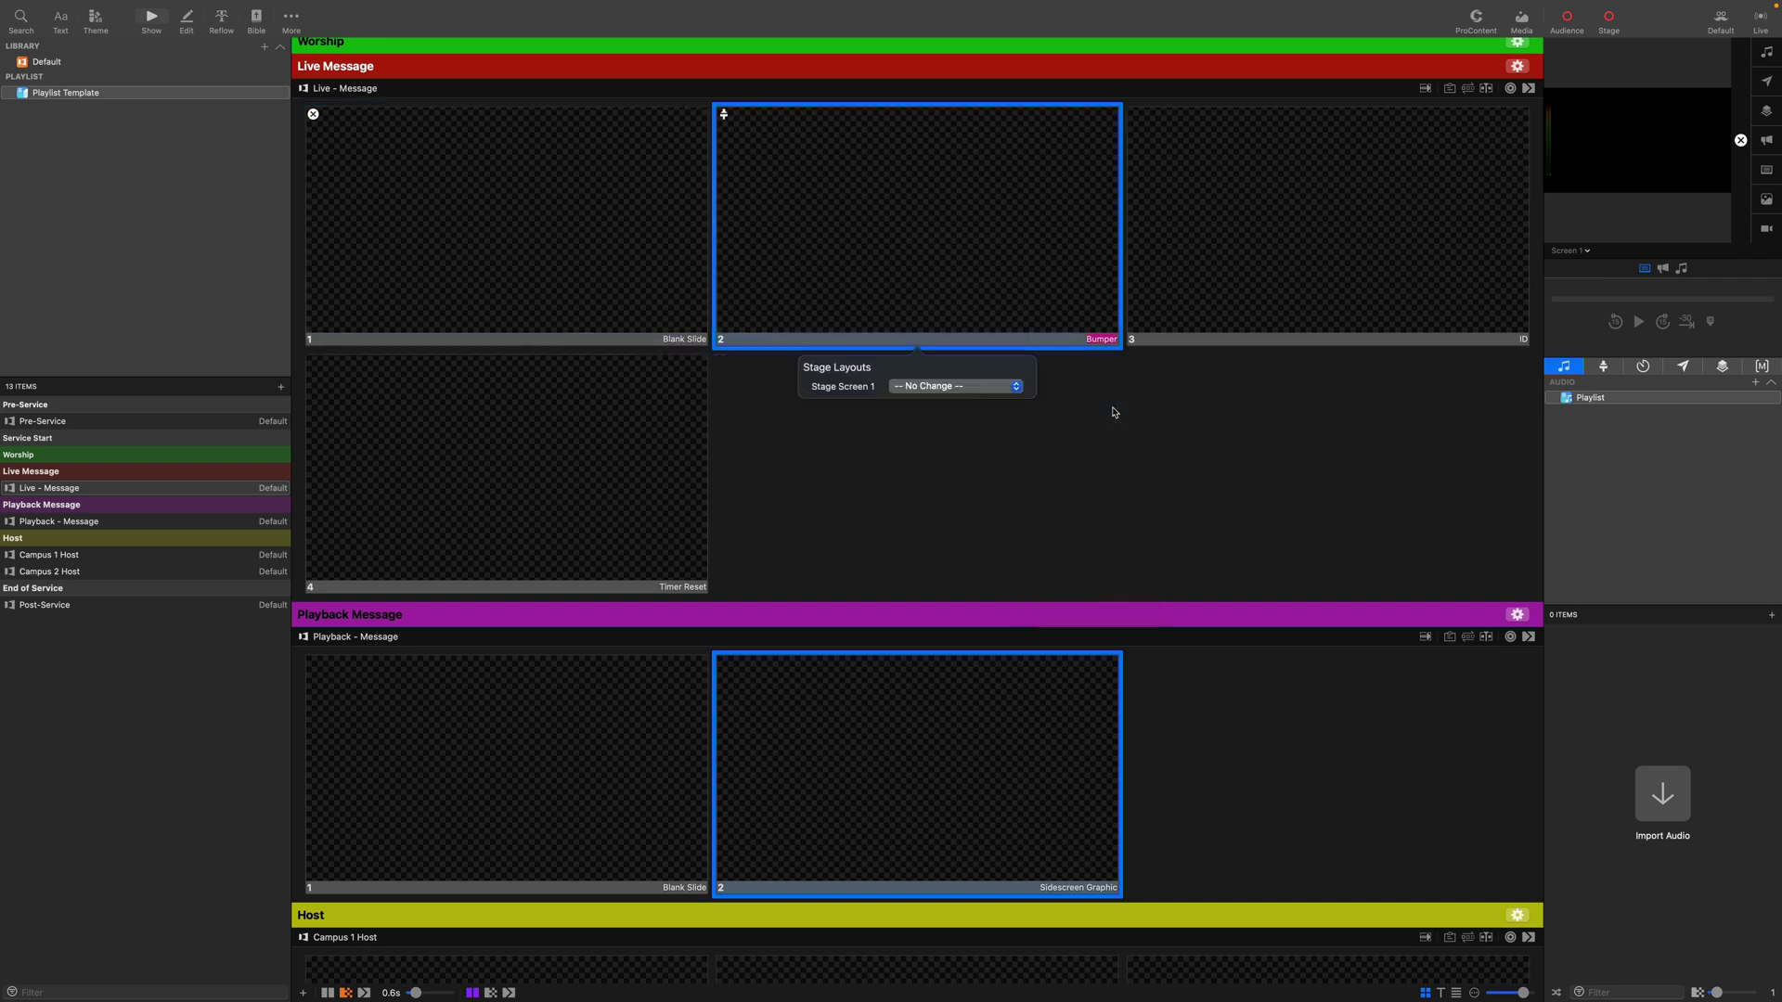
left_click(958, 388)
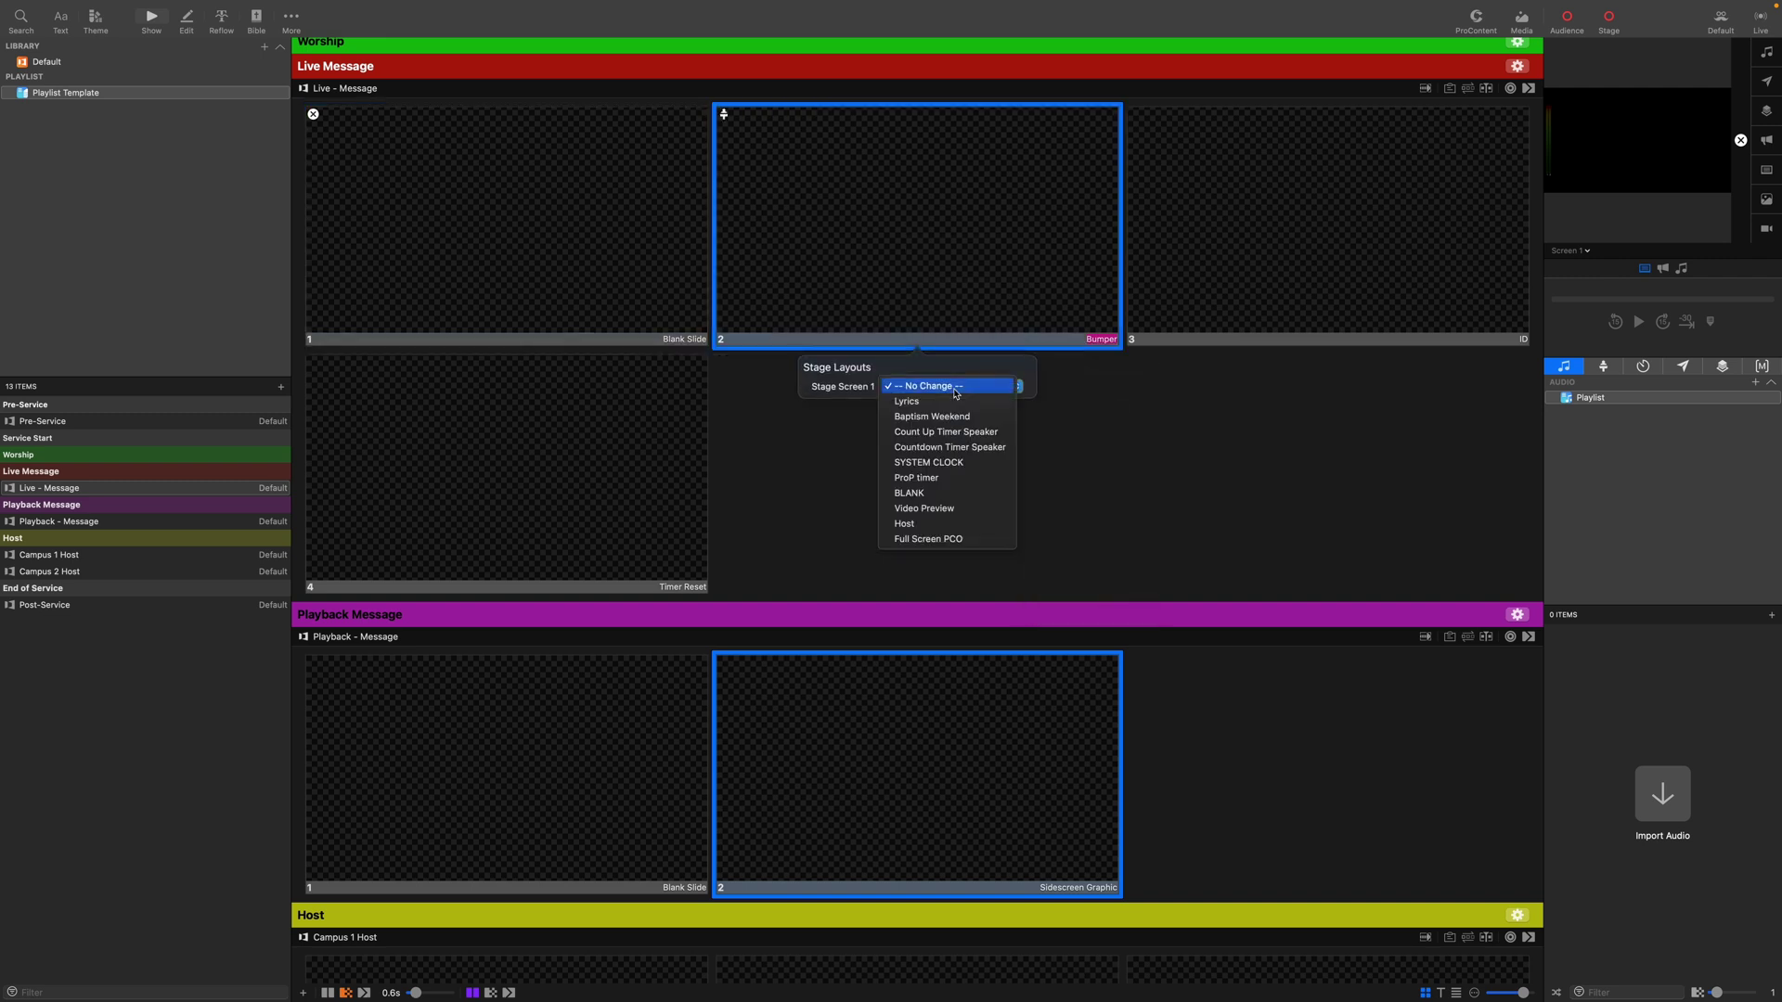
left_click(934, 494)
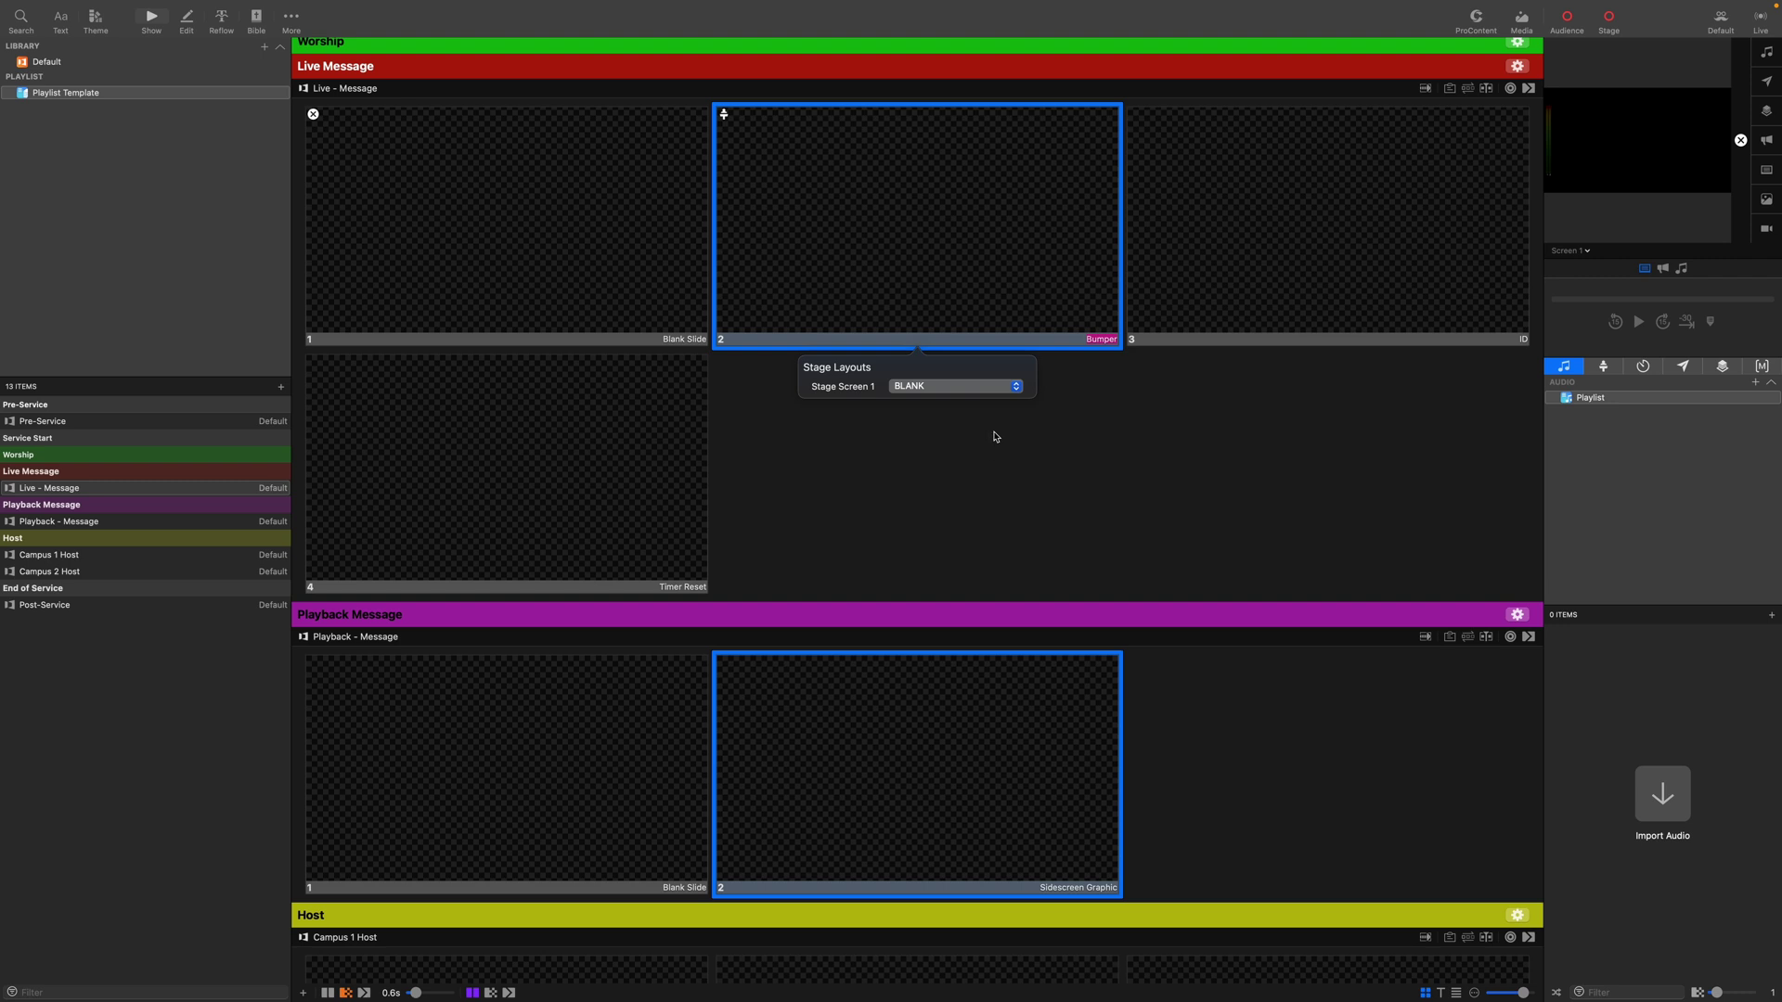
left_click(996, 434)
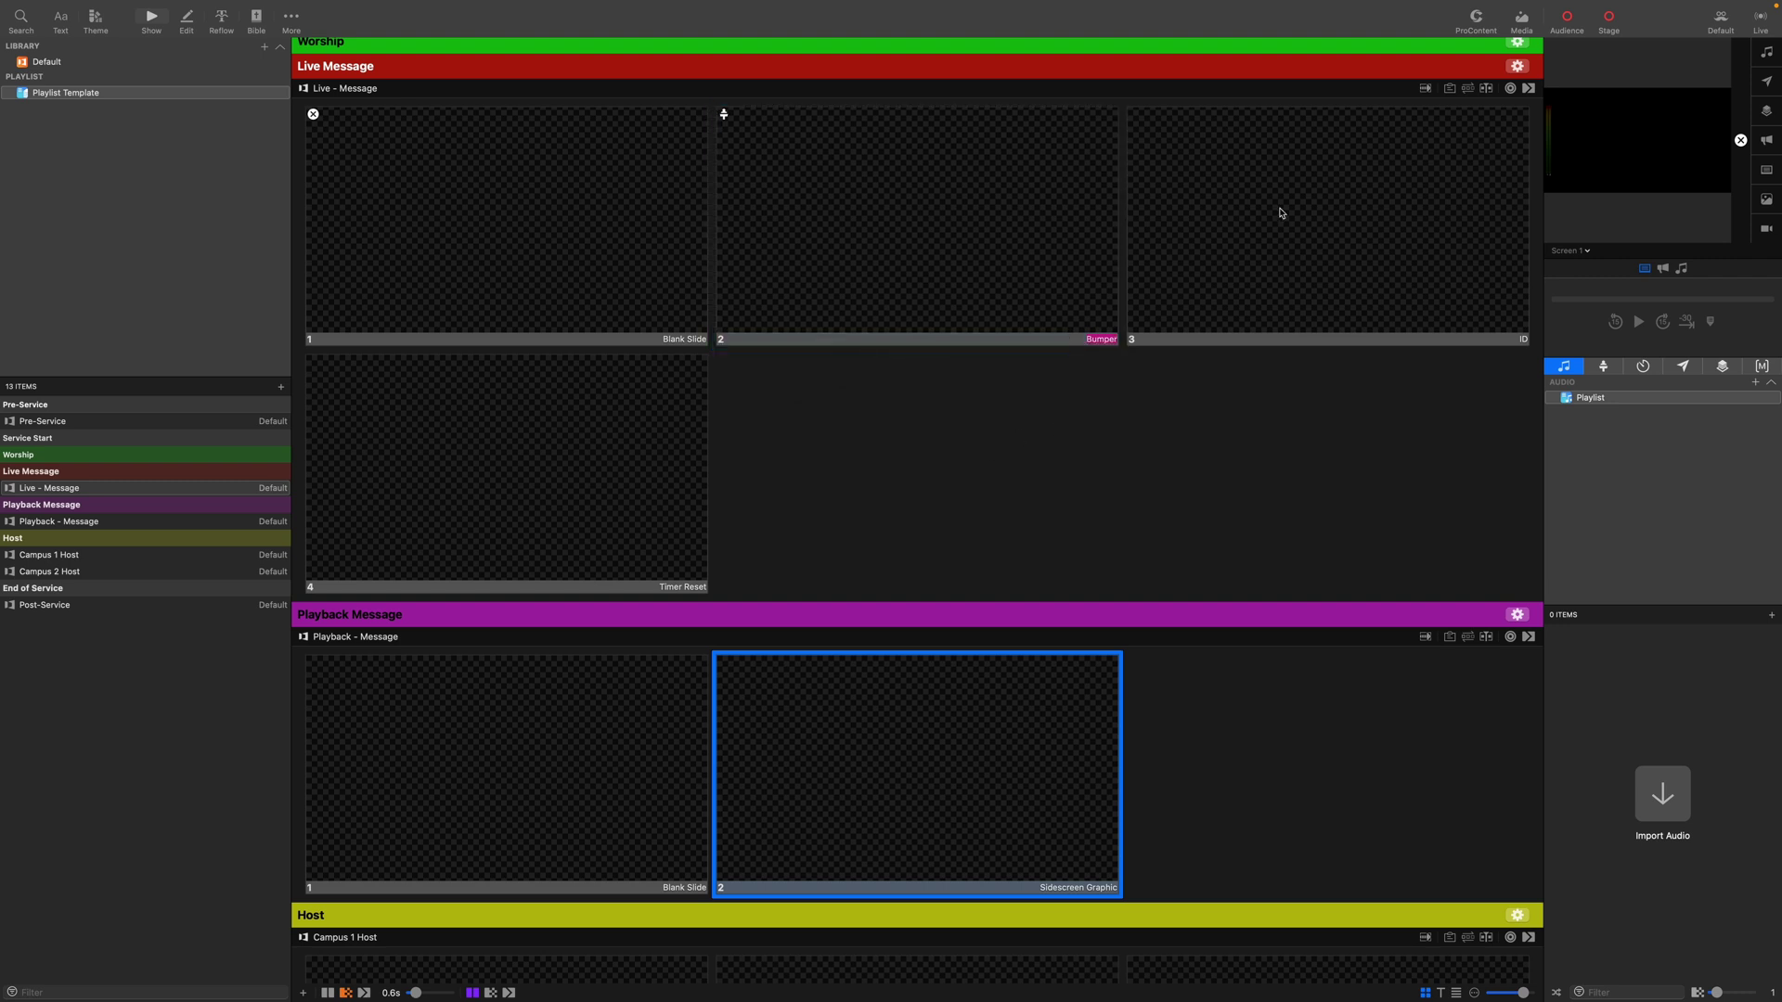
Add a stage layout action to the ID slide.
right_click(1237, 240)
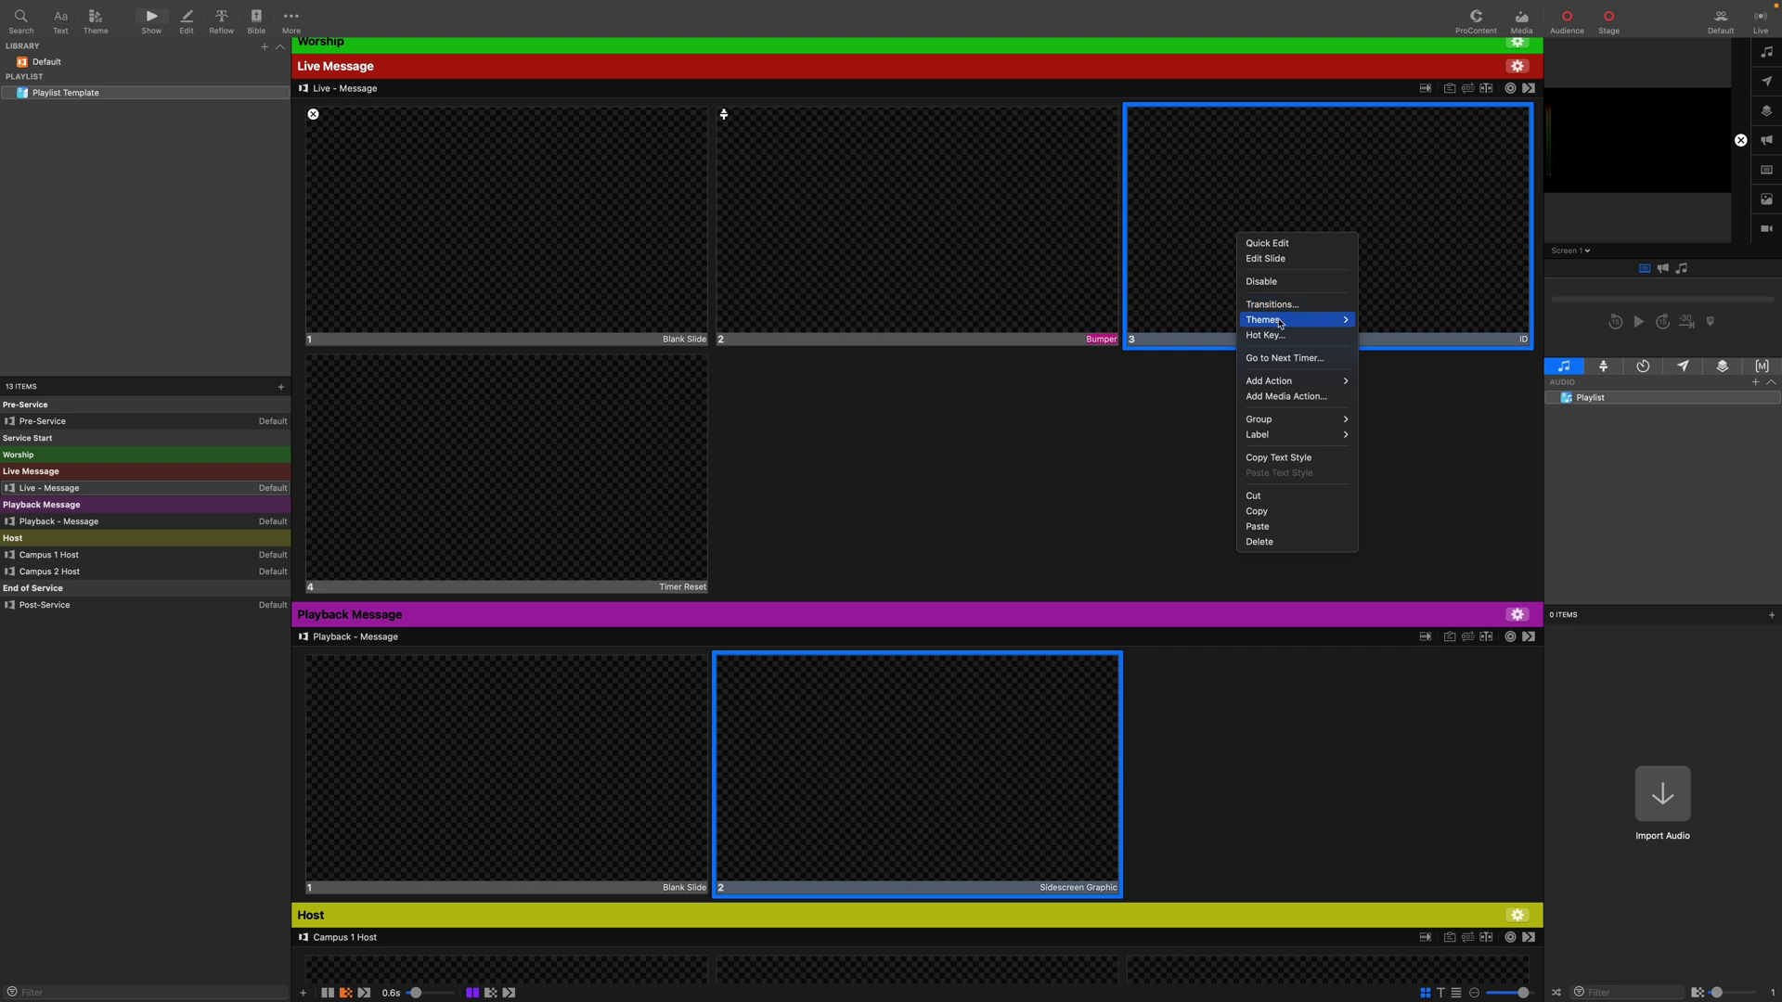
mouse_move(1282, 323)
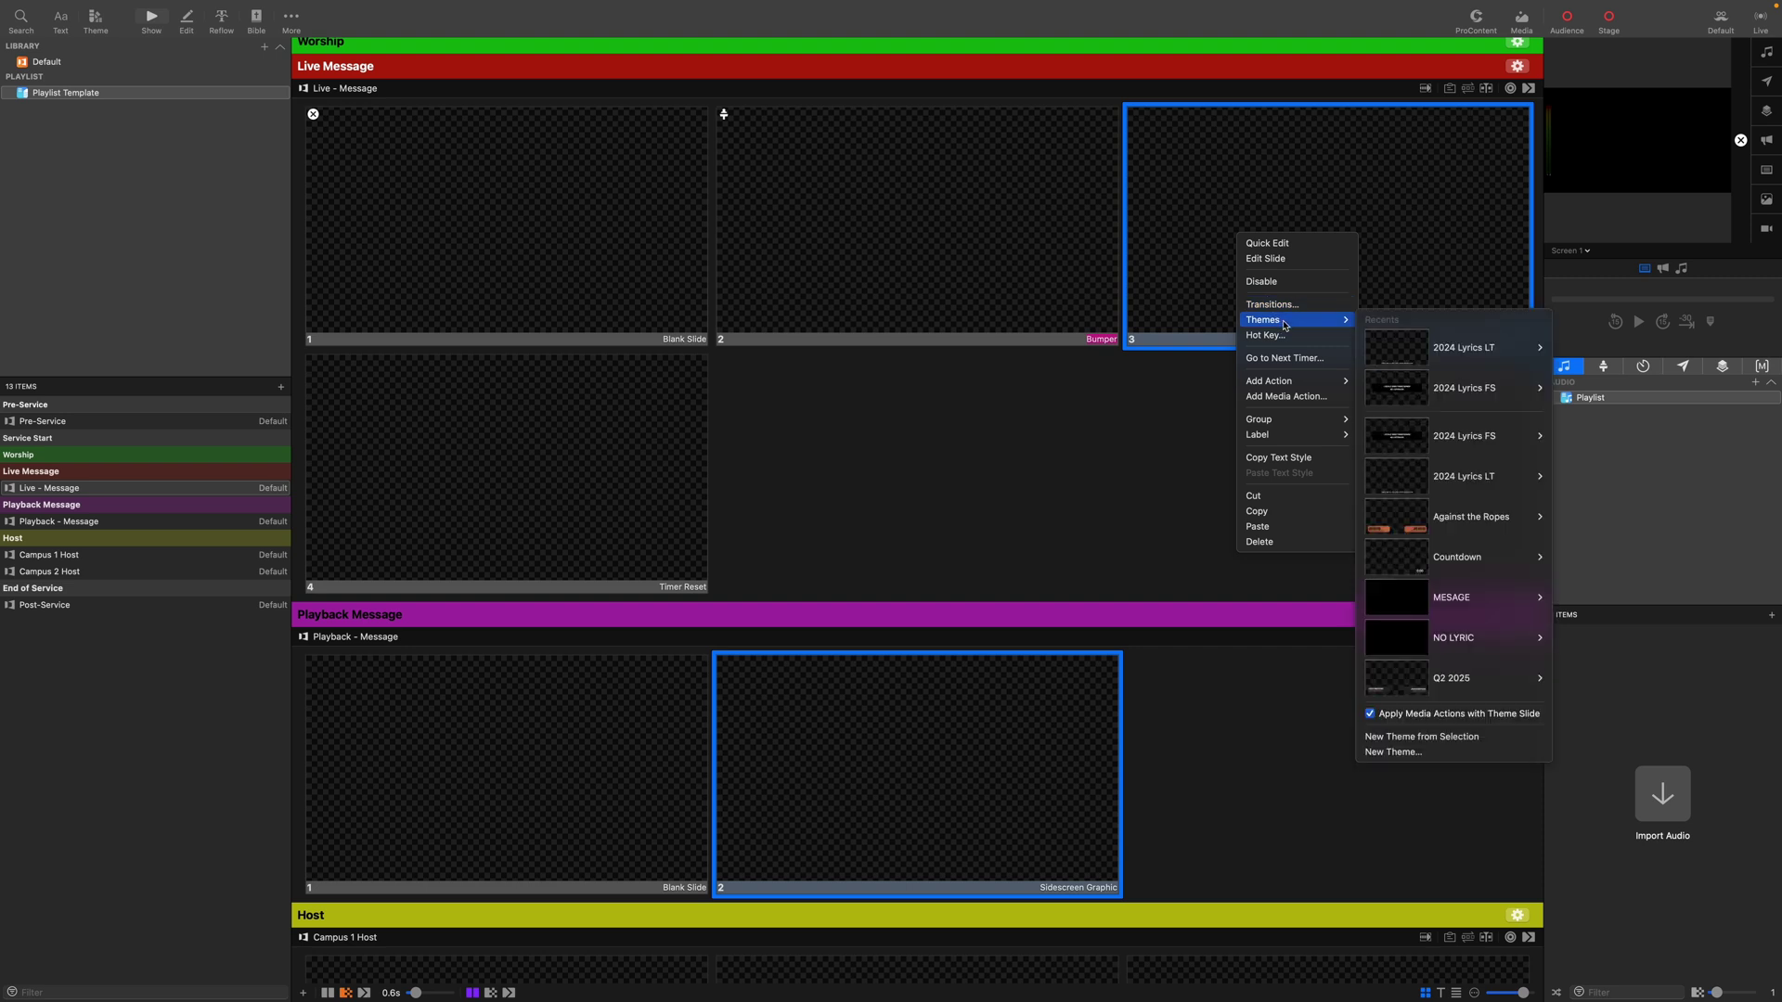
mouse_move(1294, 382)
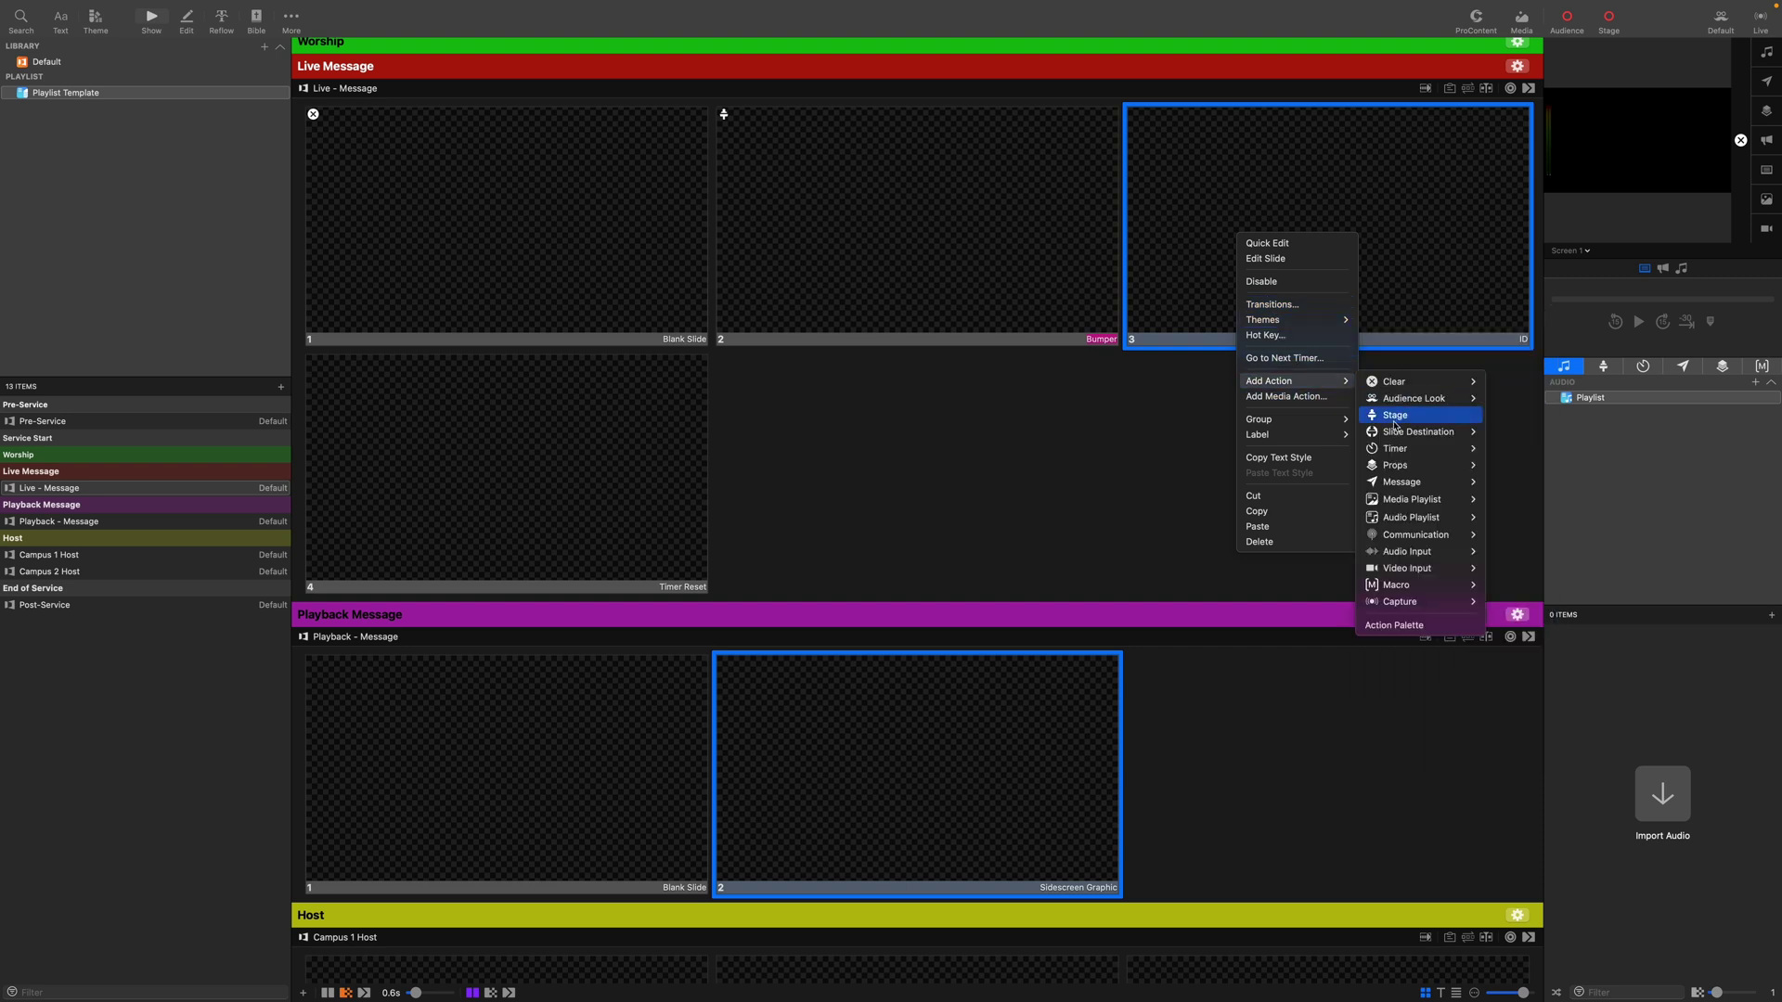
left_click(1402, 419)
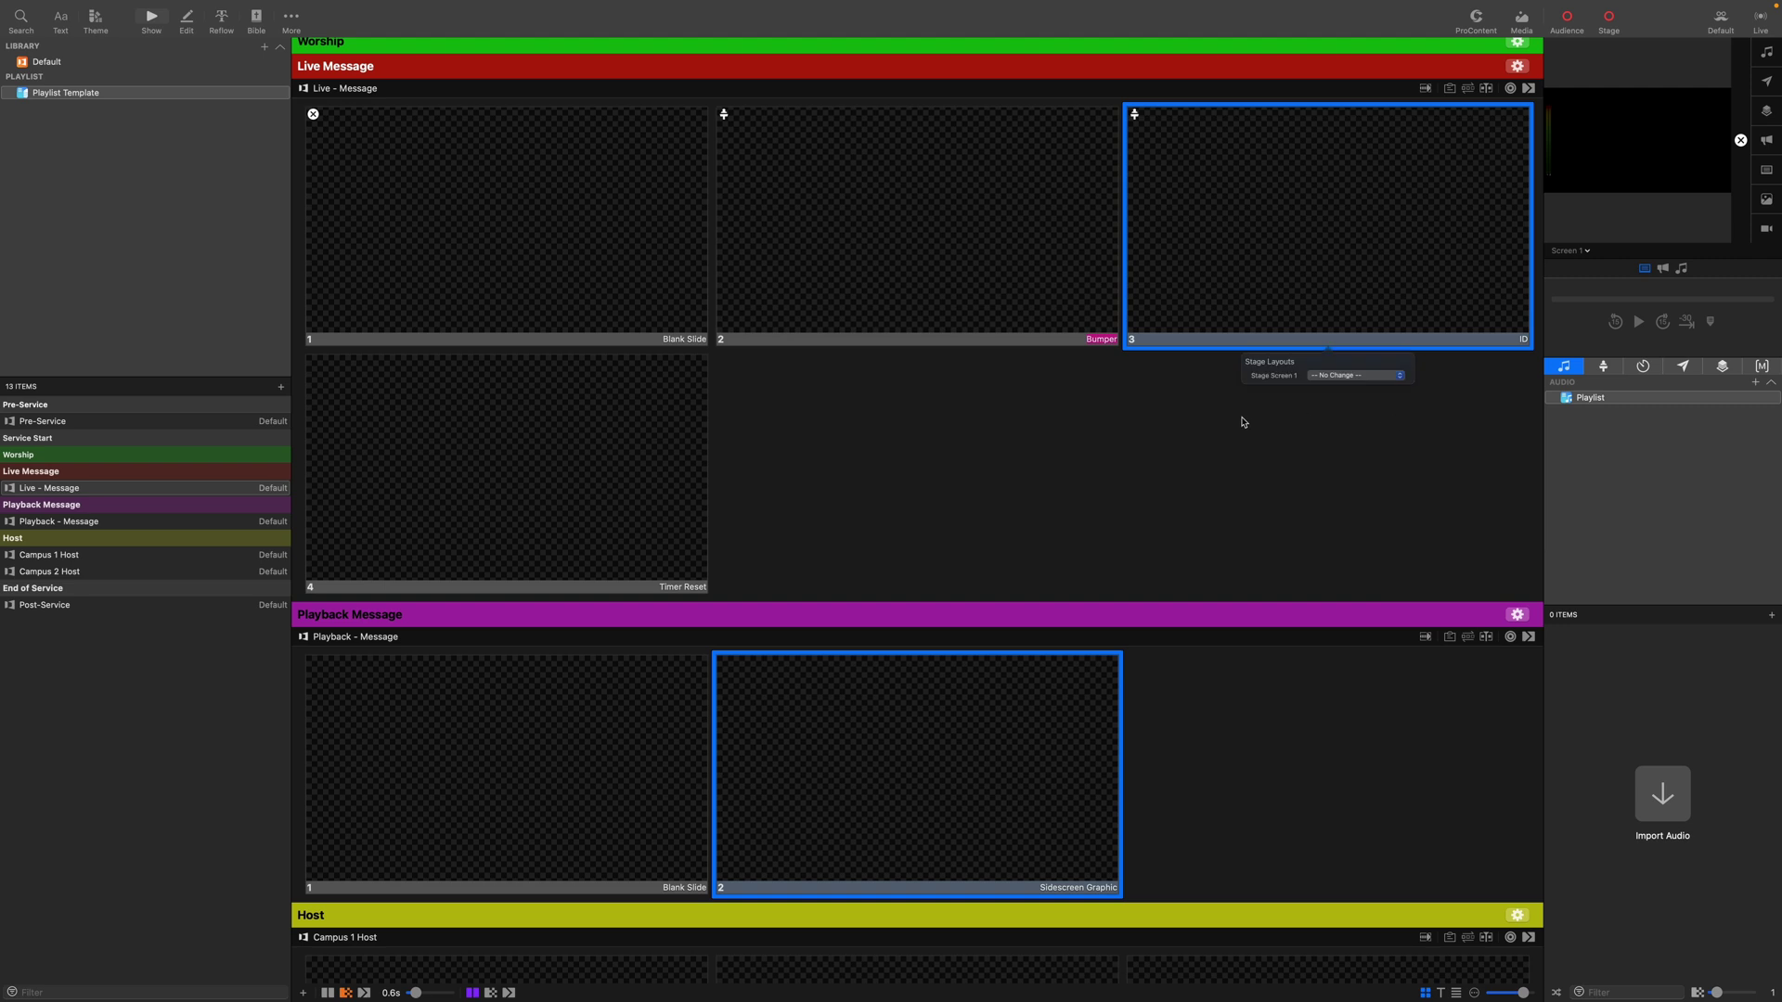
left_click(1358, 387)
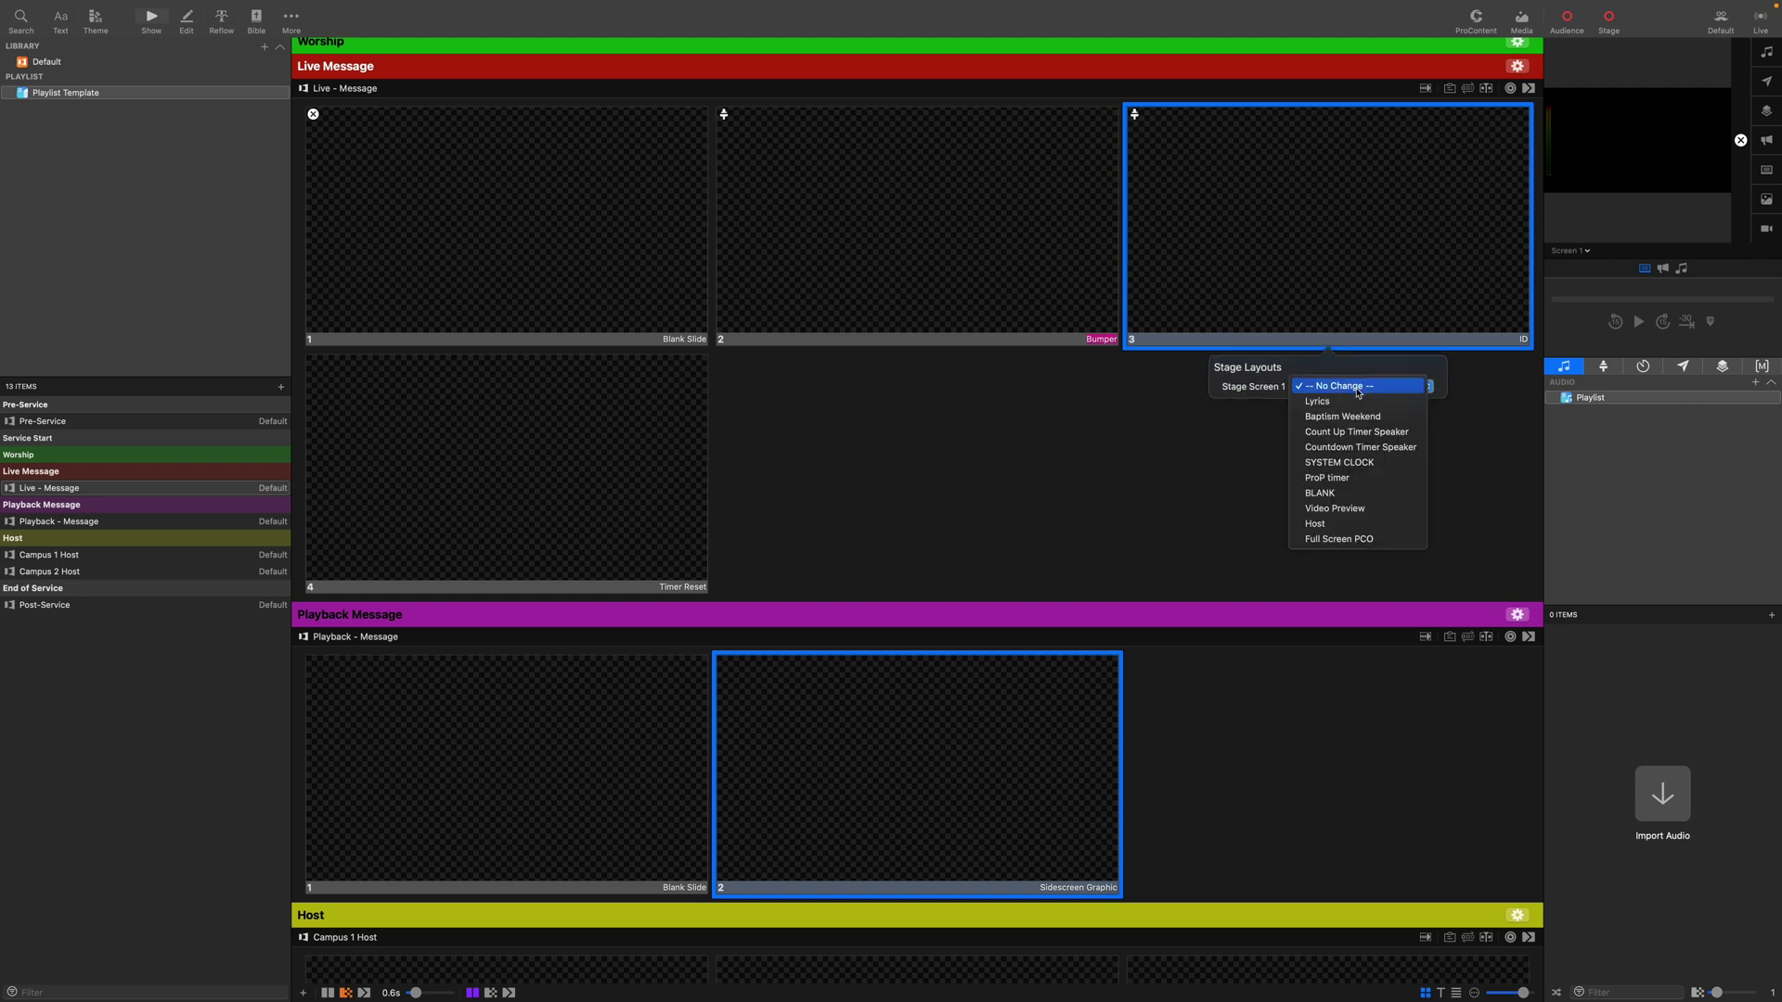
left_click(1138, 449)
Remove the Bumper slide's stage action.
right_click(1031, 269)
mouse_move(1103, 418)
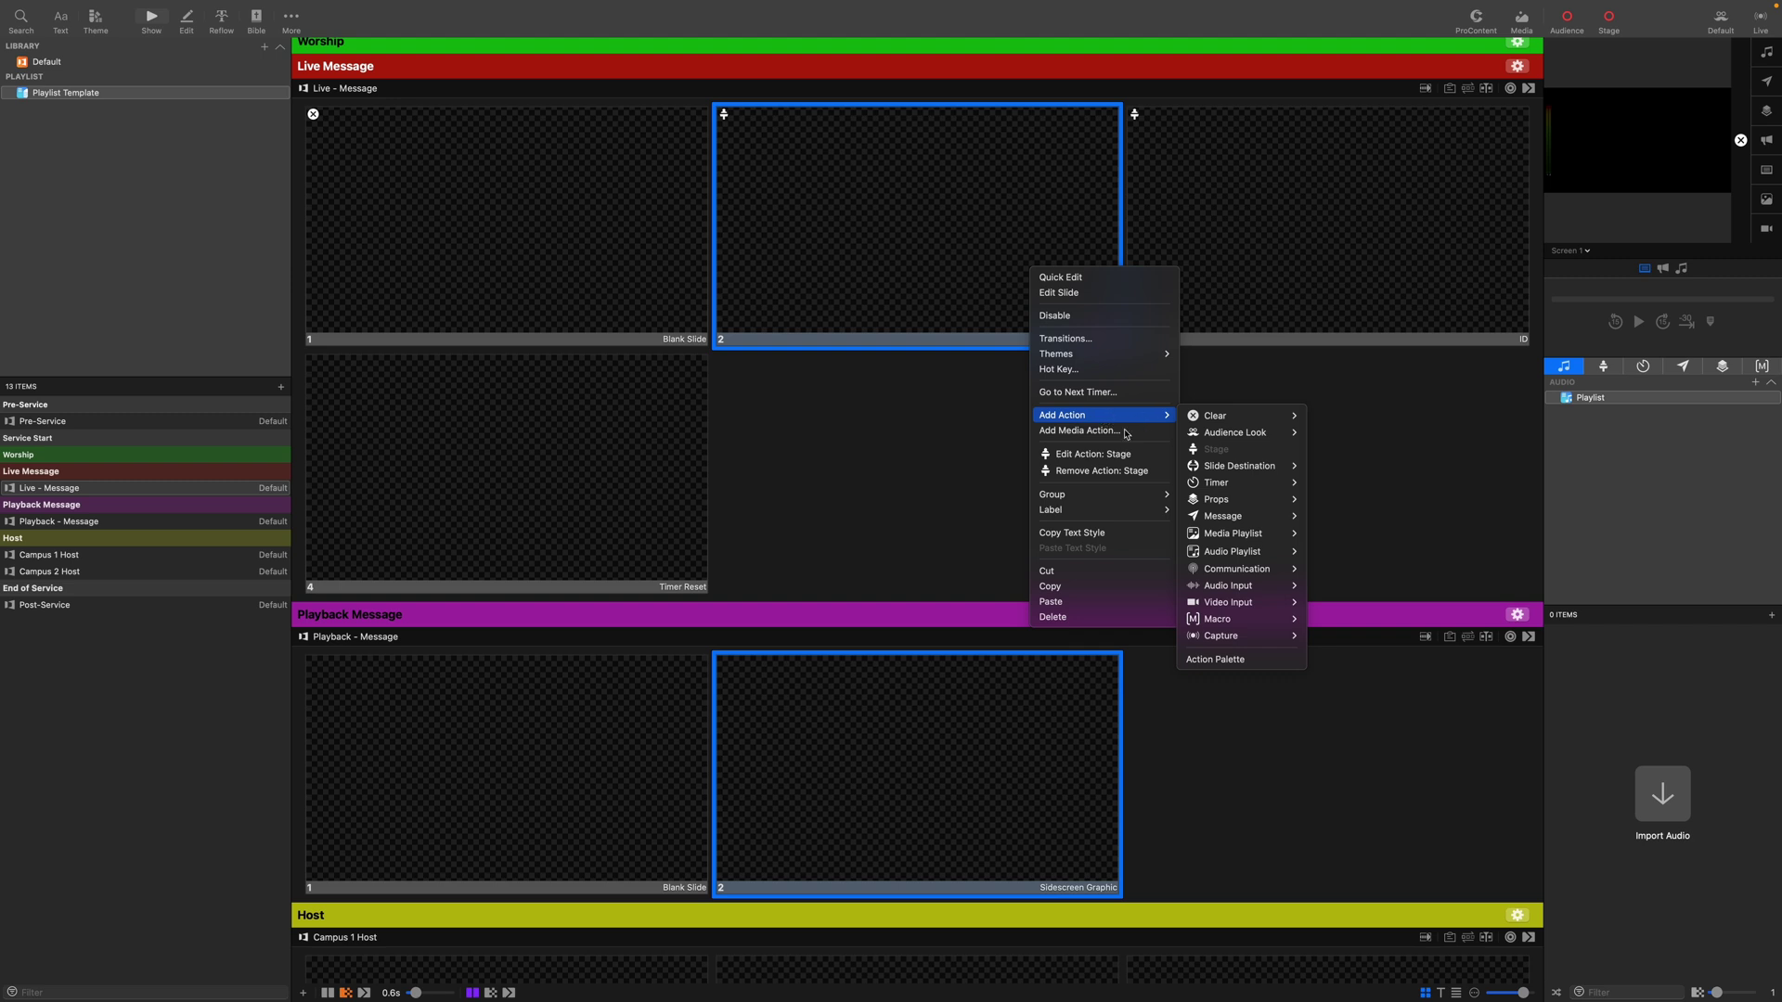
left_click(1088, 472)
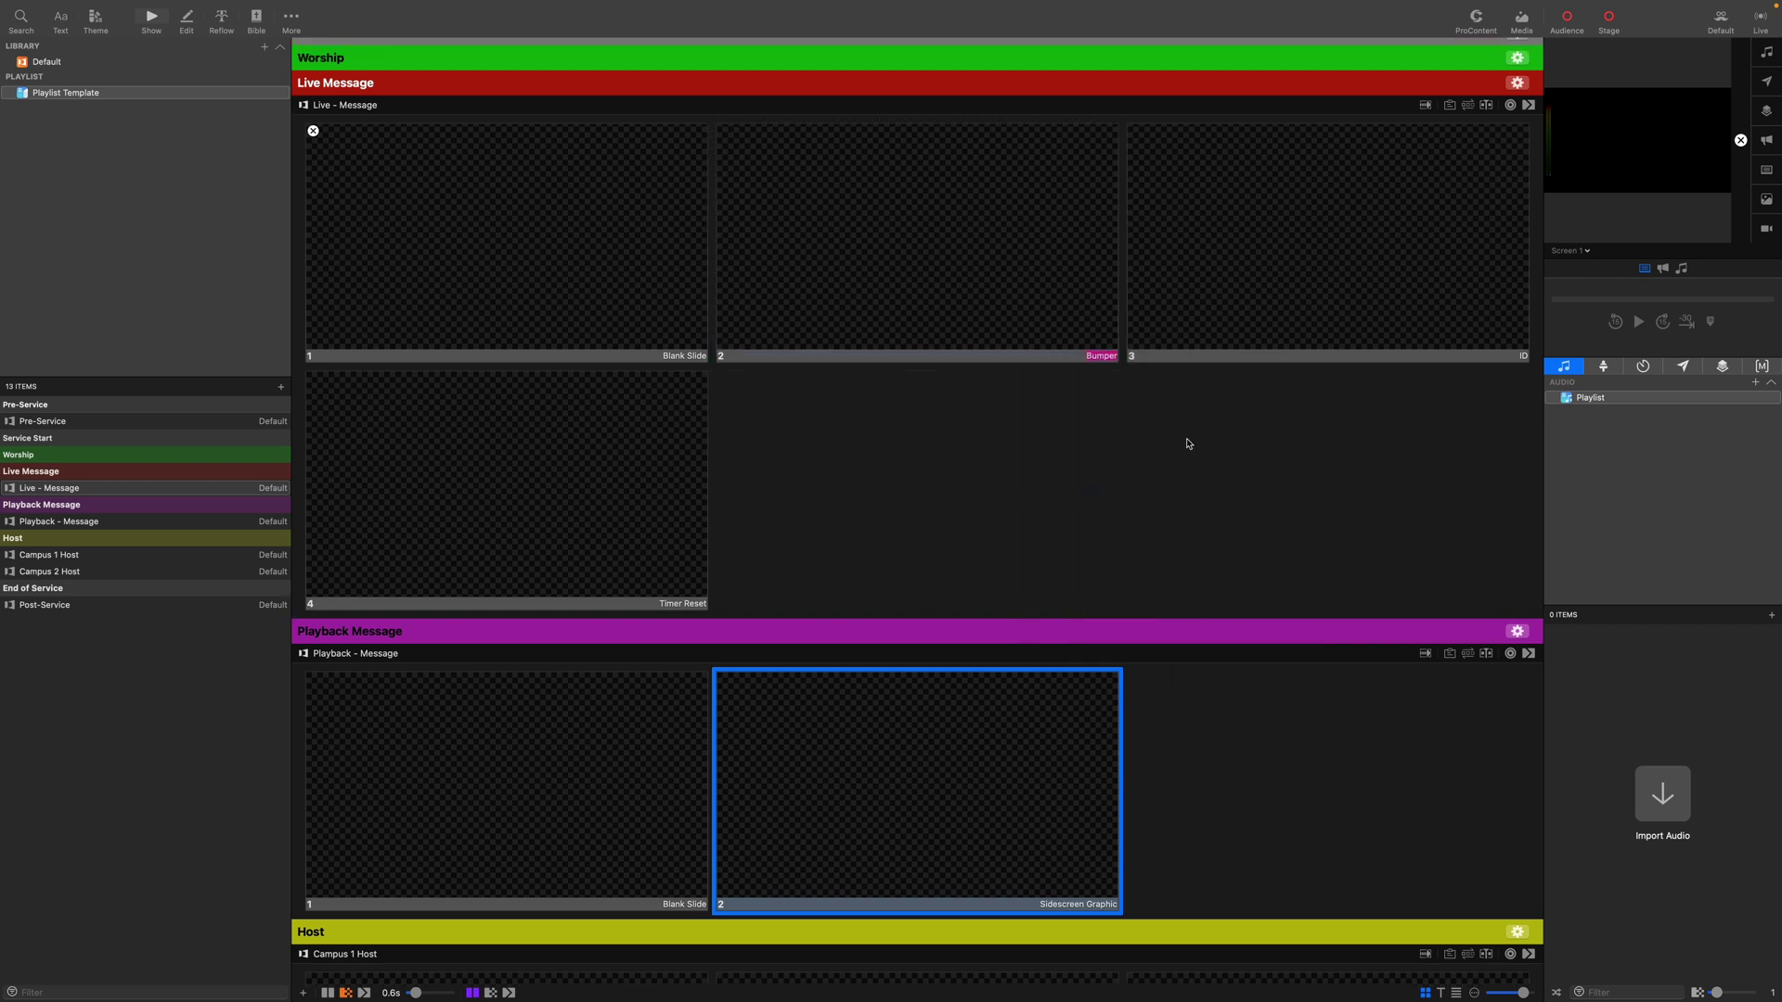
Give the Bumper and ID slides together a stage action showing Countdown Timer Speaker.
left_click_drag(1304, 478, 1113, 317)
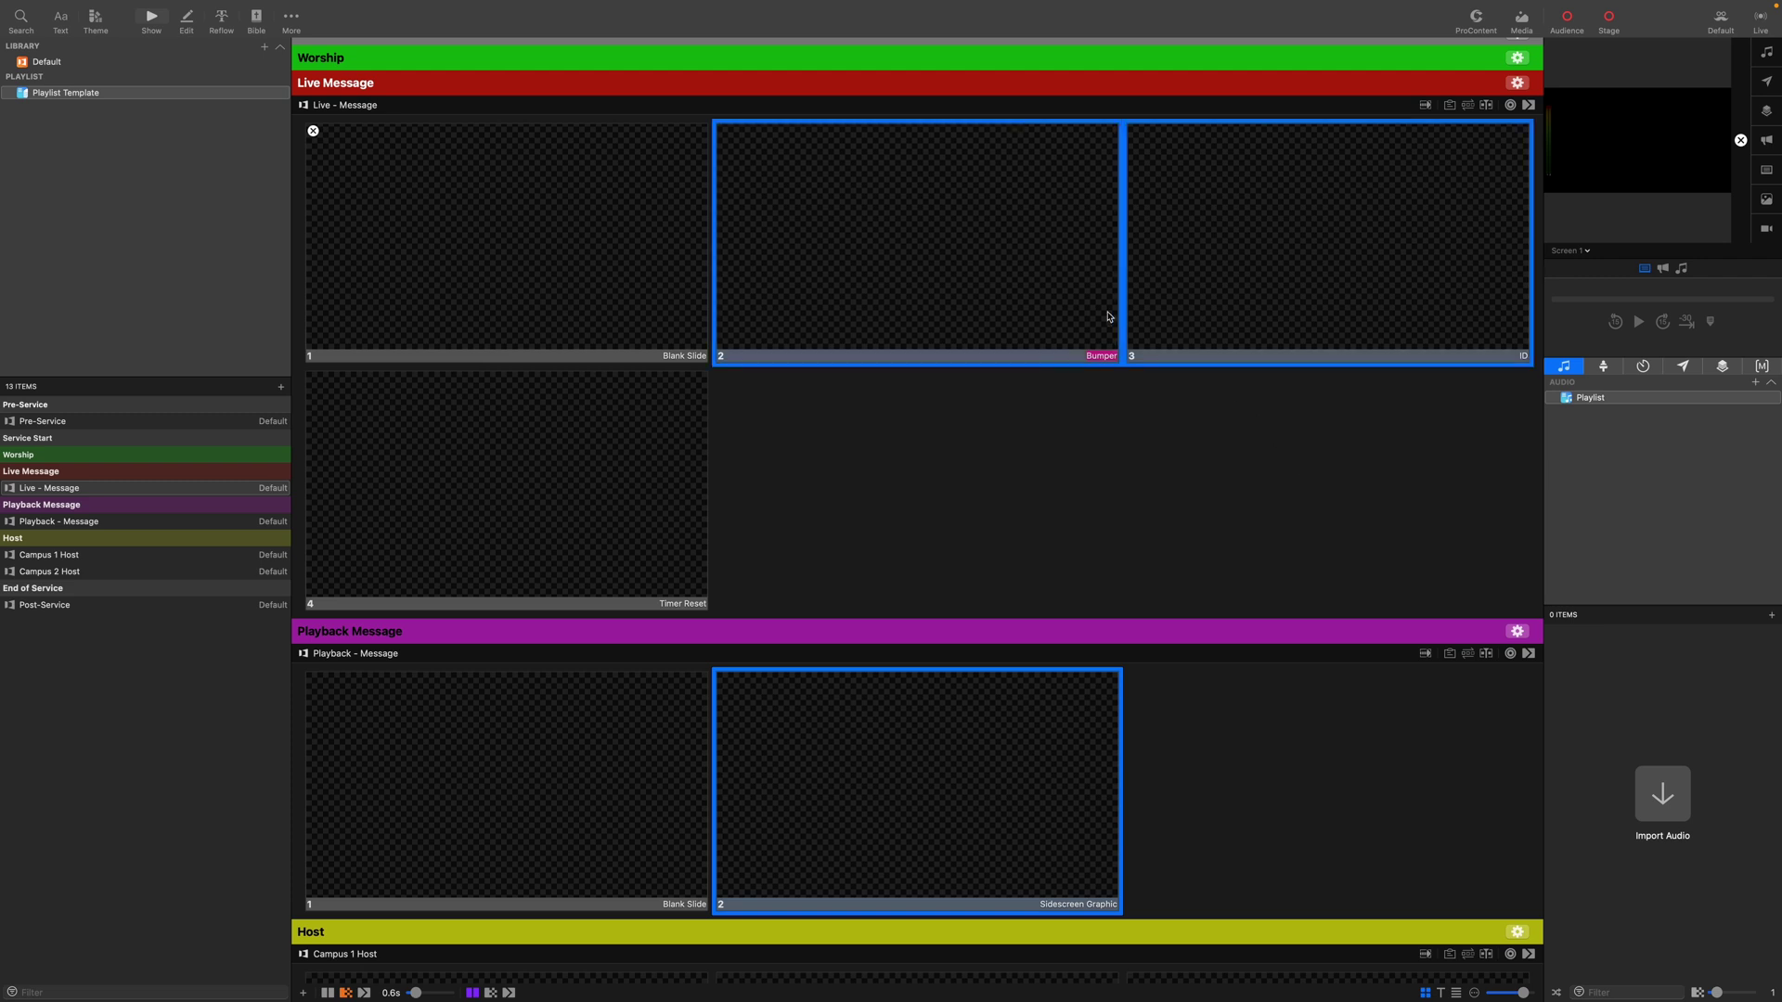
right_click(1047, 303)
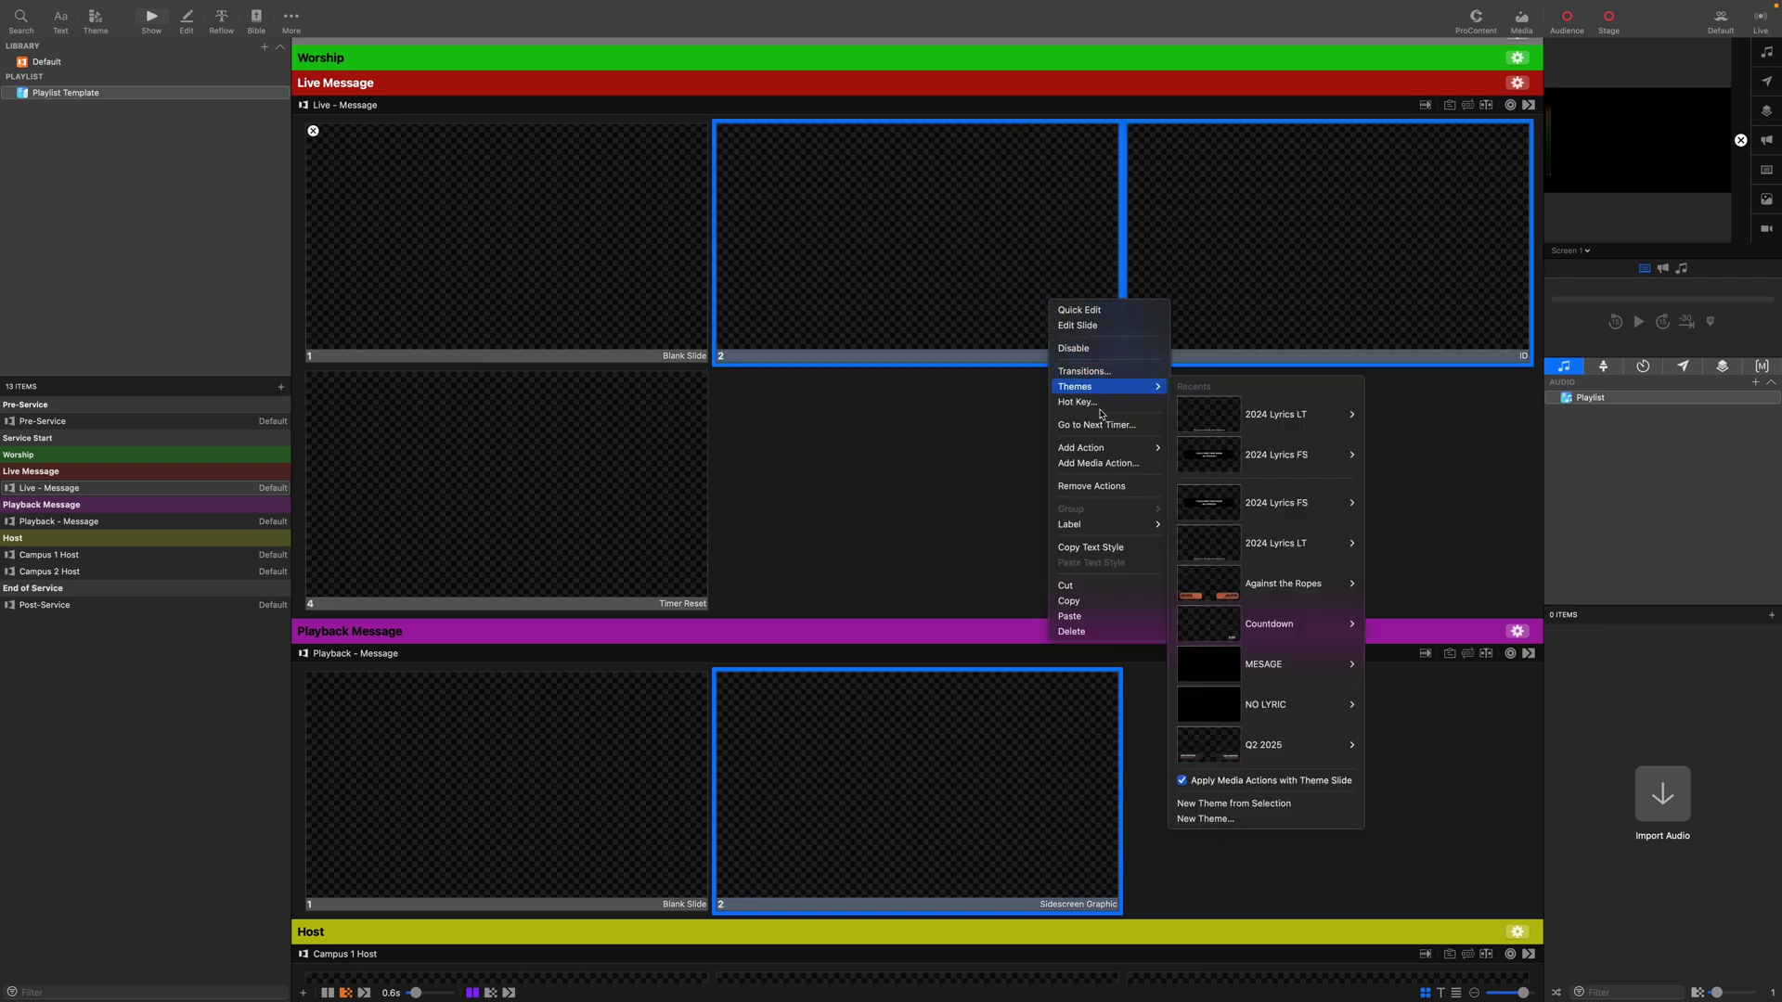
mouse_move(1118, 449)
left_click(1197, 481)
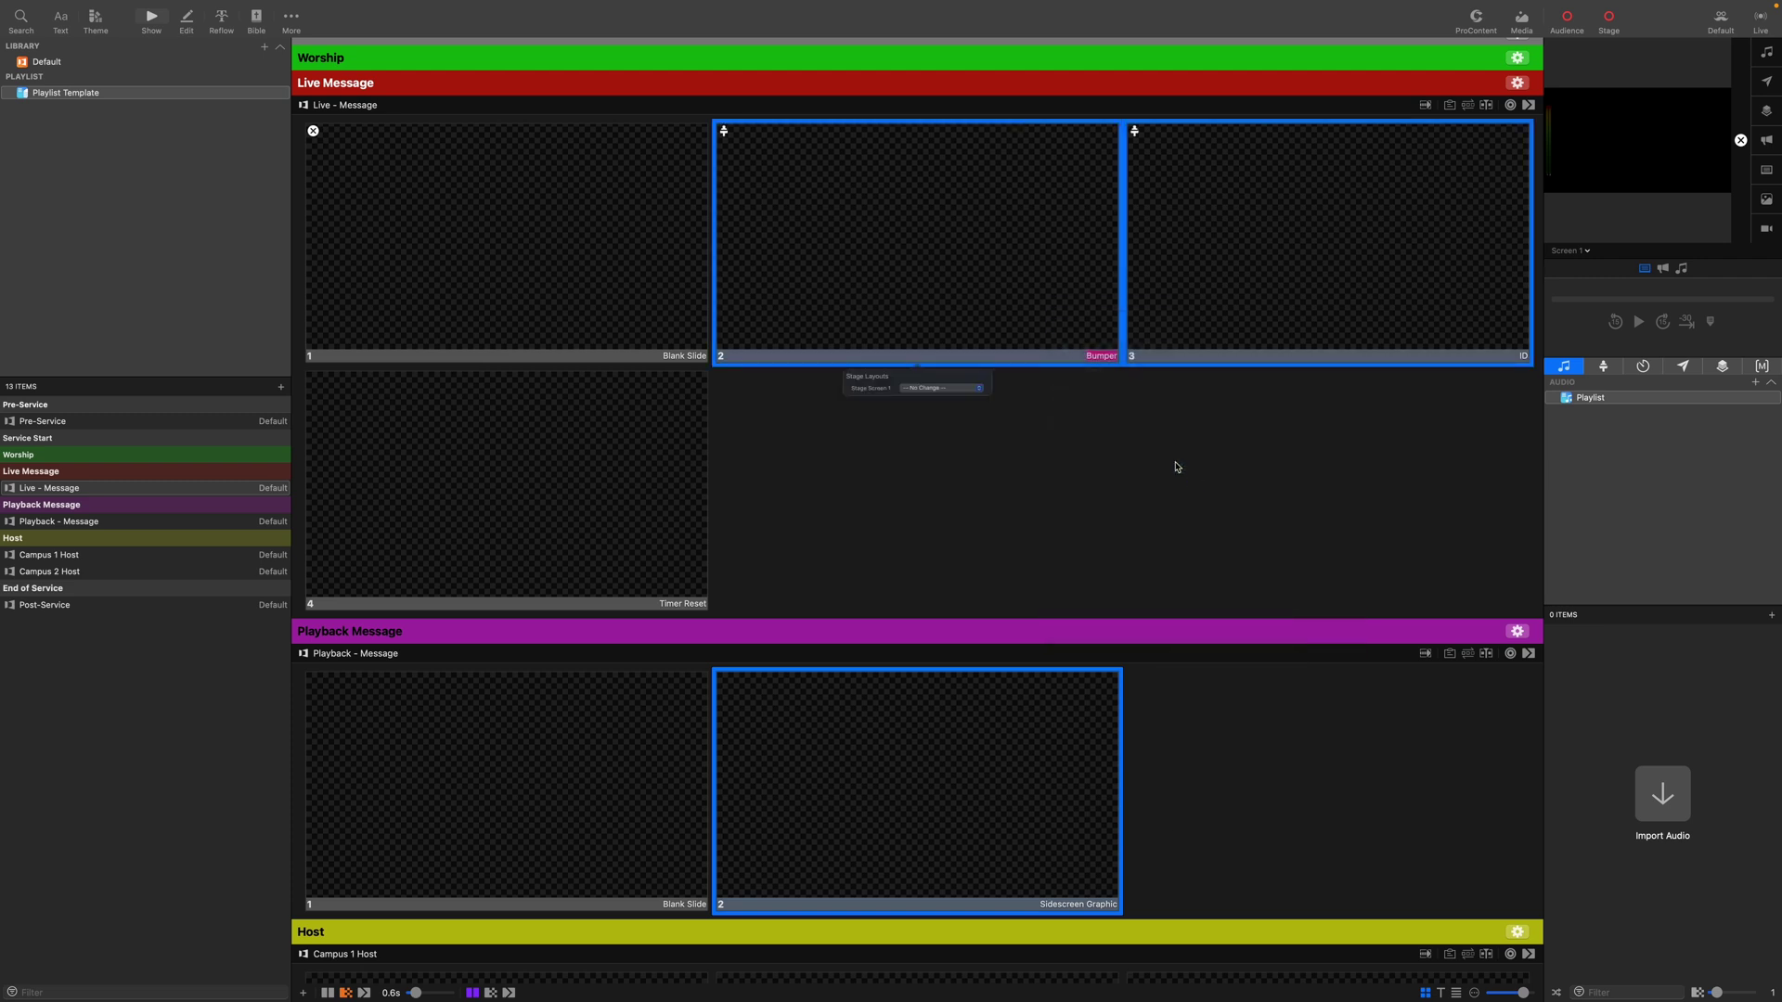
left_click(993, 406)
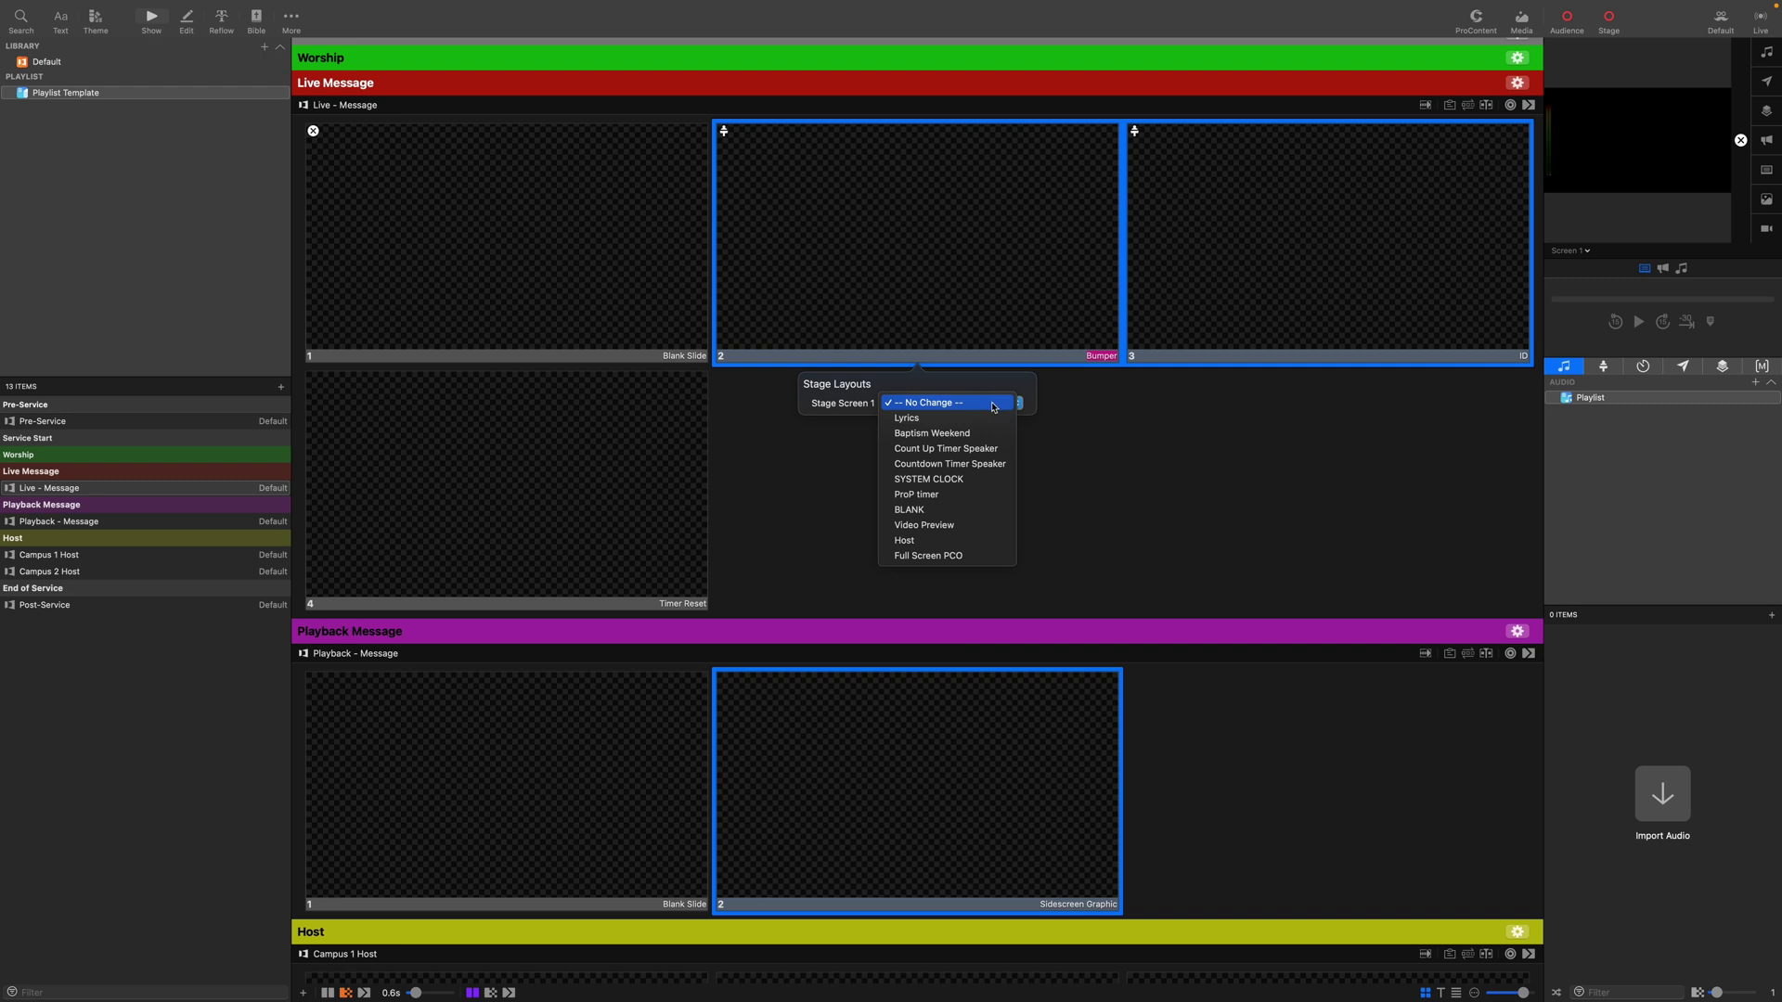
left_click(965, 464)
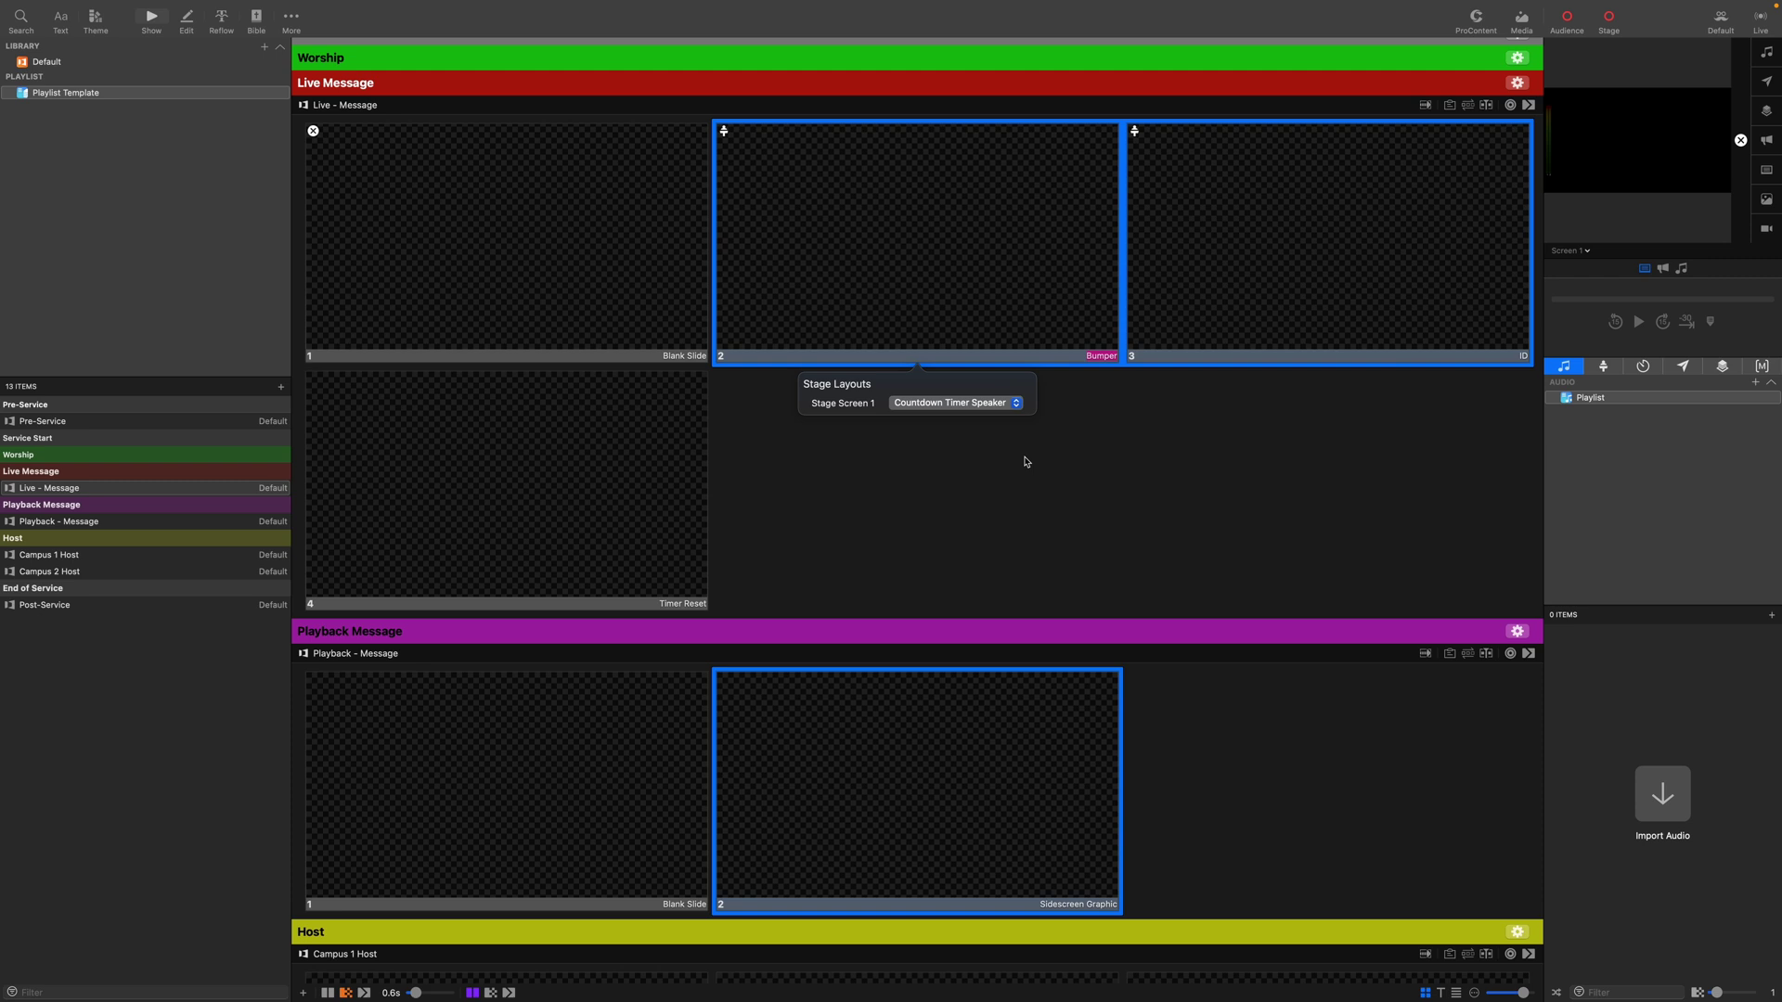
left_click(1025, 461)
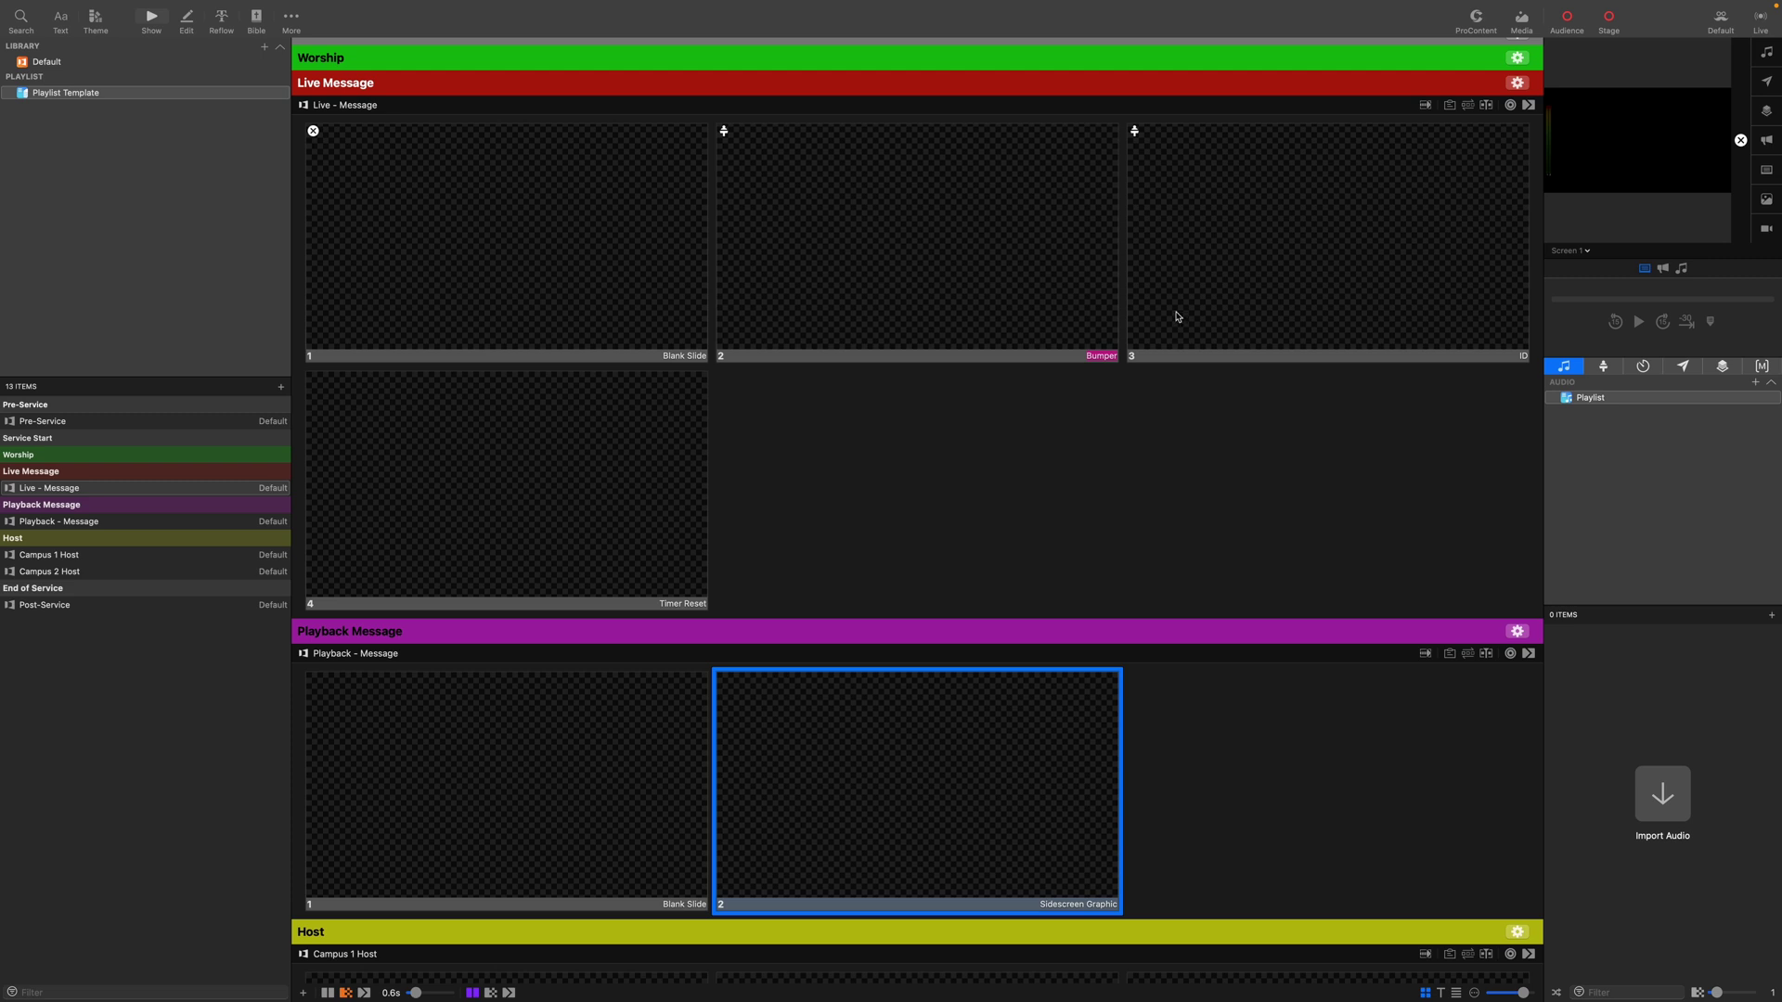
Add a Countdown Timer start action to the ID slide.
right_click(1201, 279)
mouse_move(1246, 368)
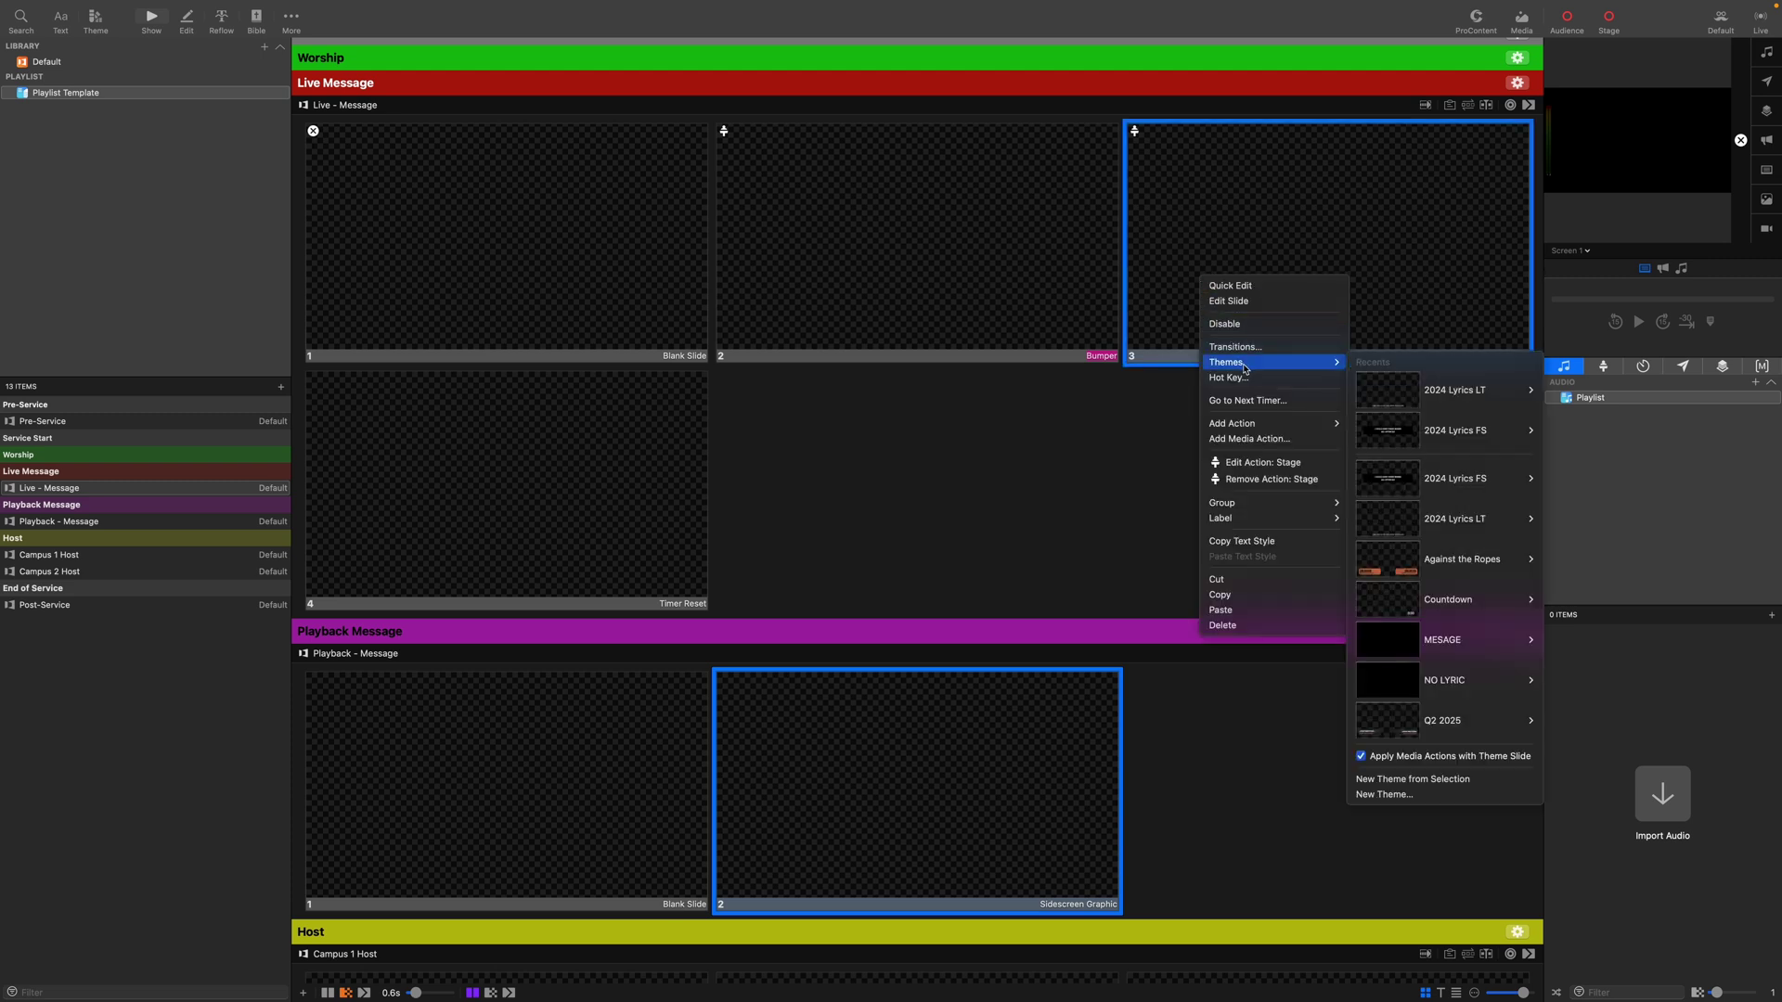
mouse_move(1277, 428)
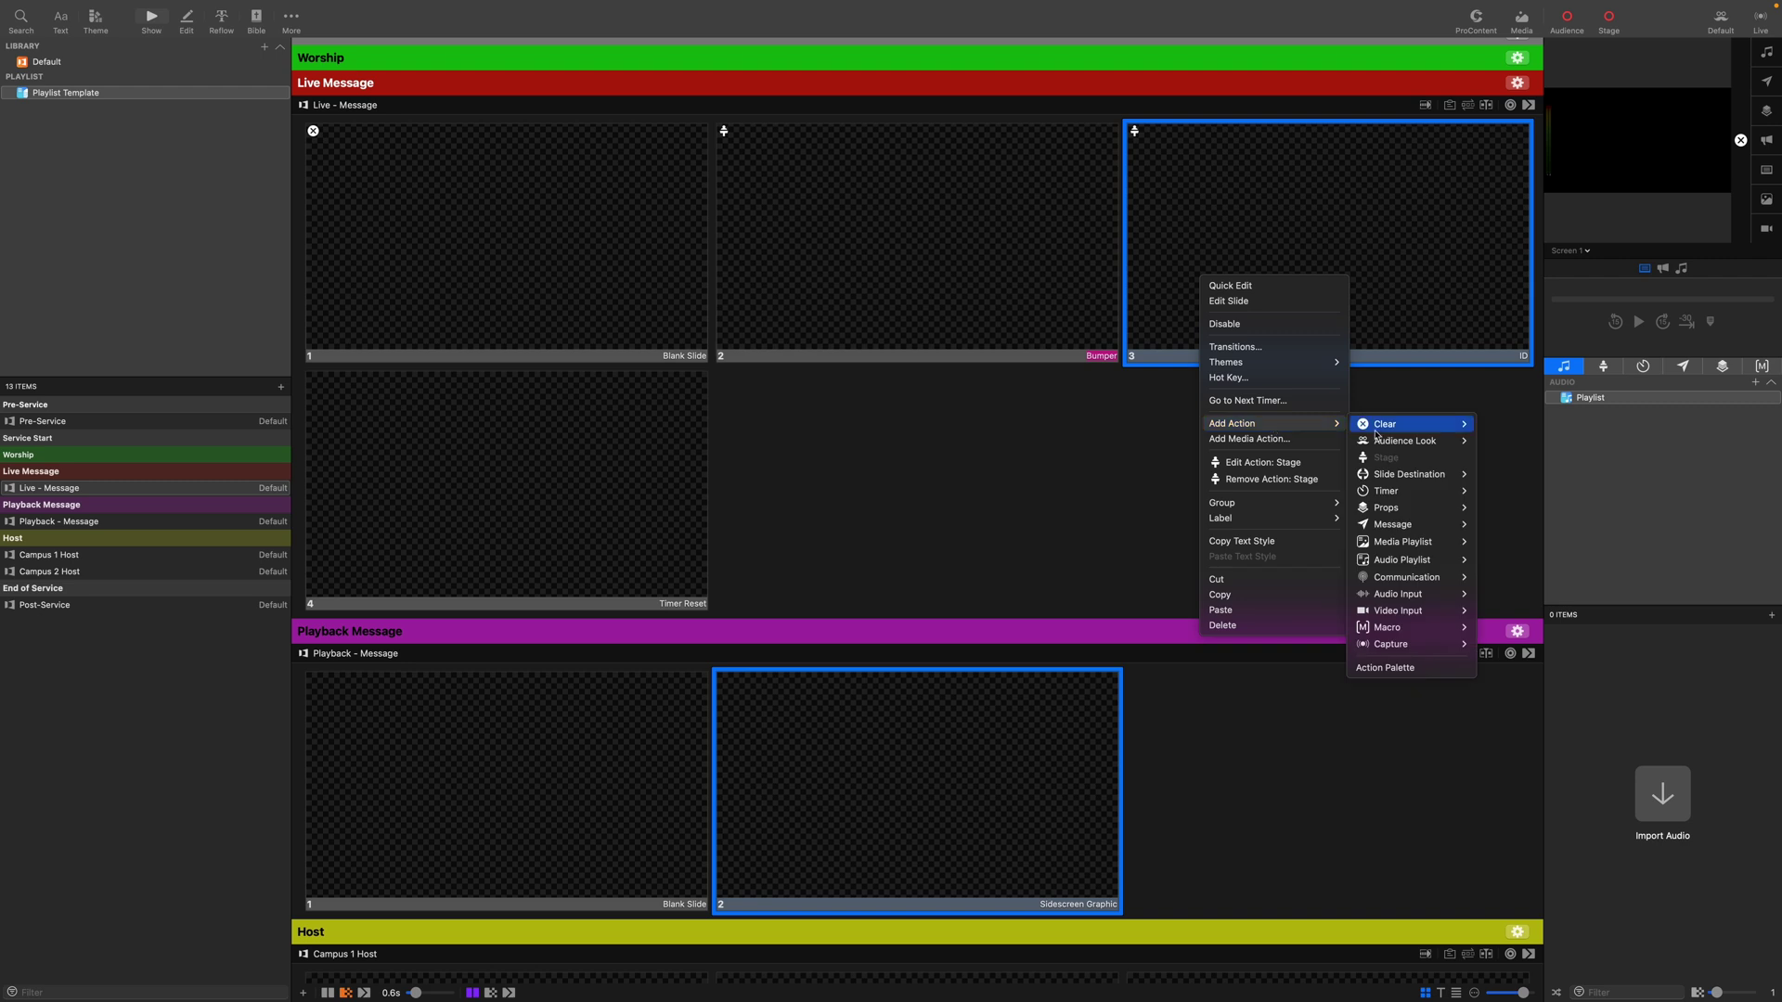
mouse_move(1402, 493)
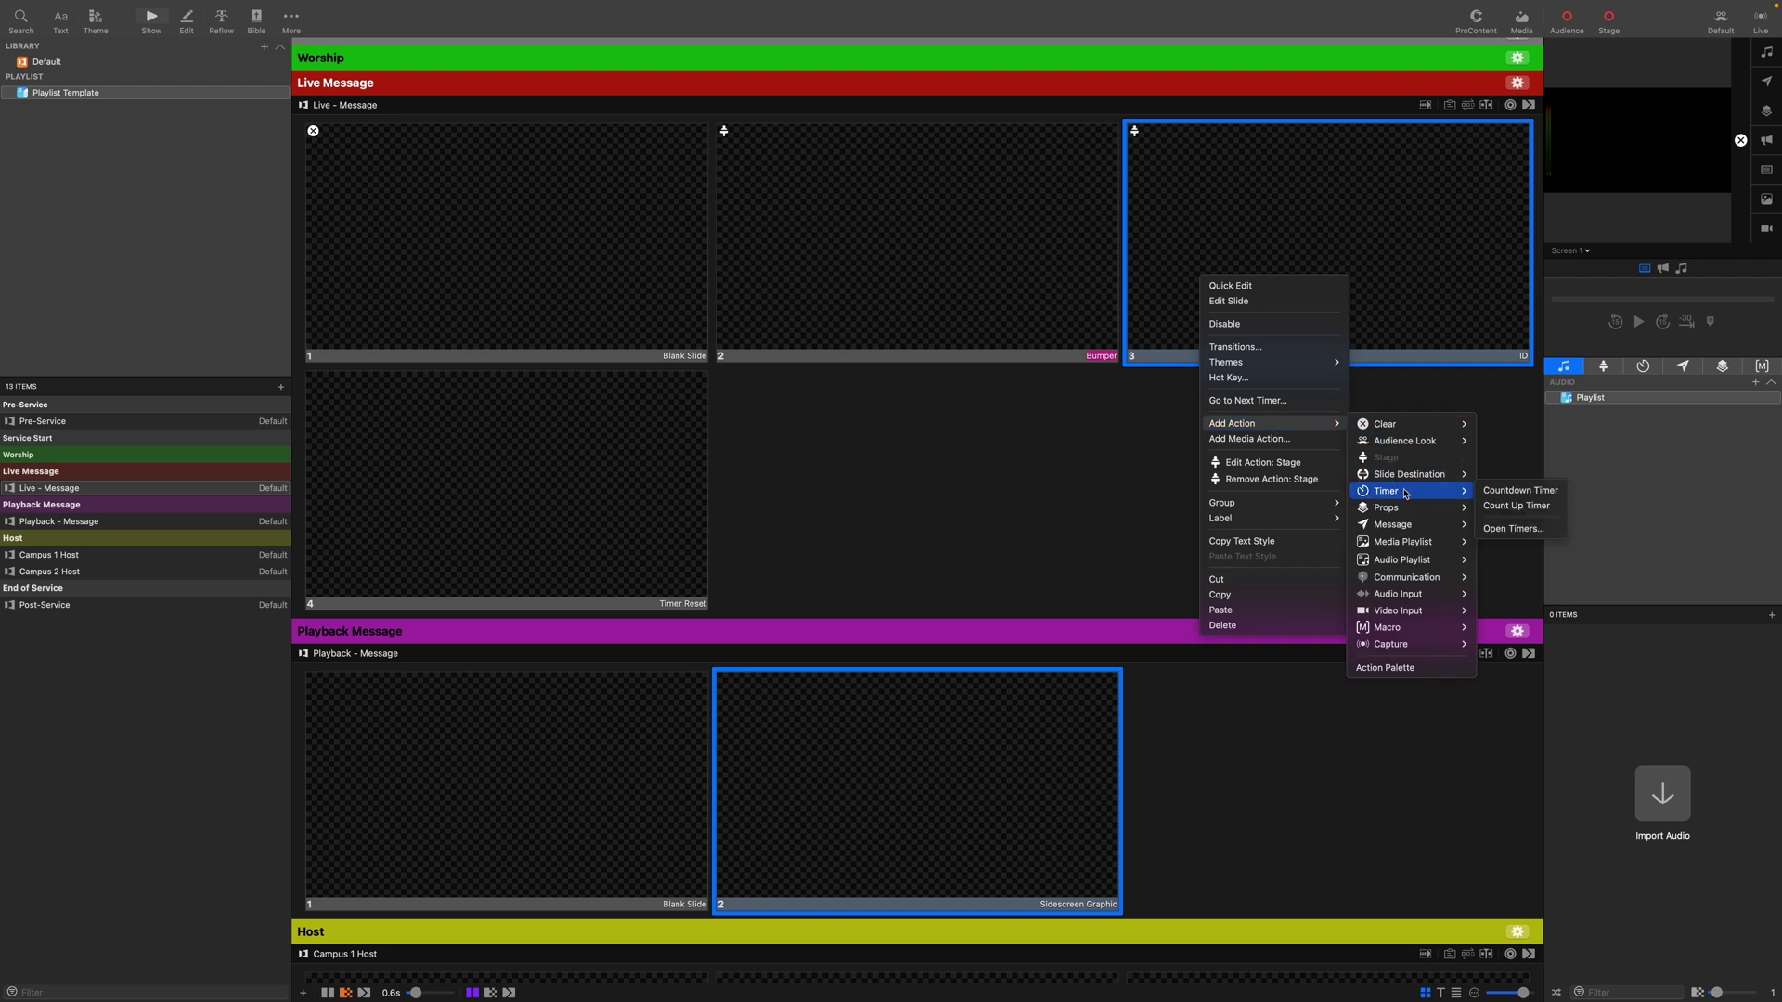
left_click(1520, 490)
left_click(679, 509)
Add a Countdown Timer action to the Timer Reset slide, set to Reset.
right_click(637, 490)
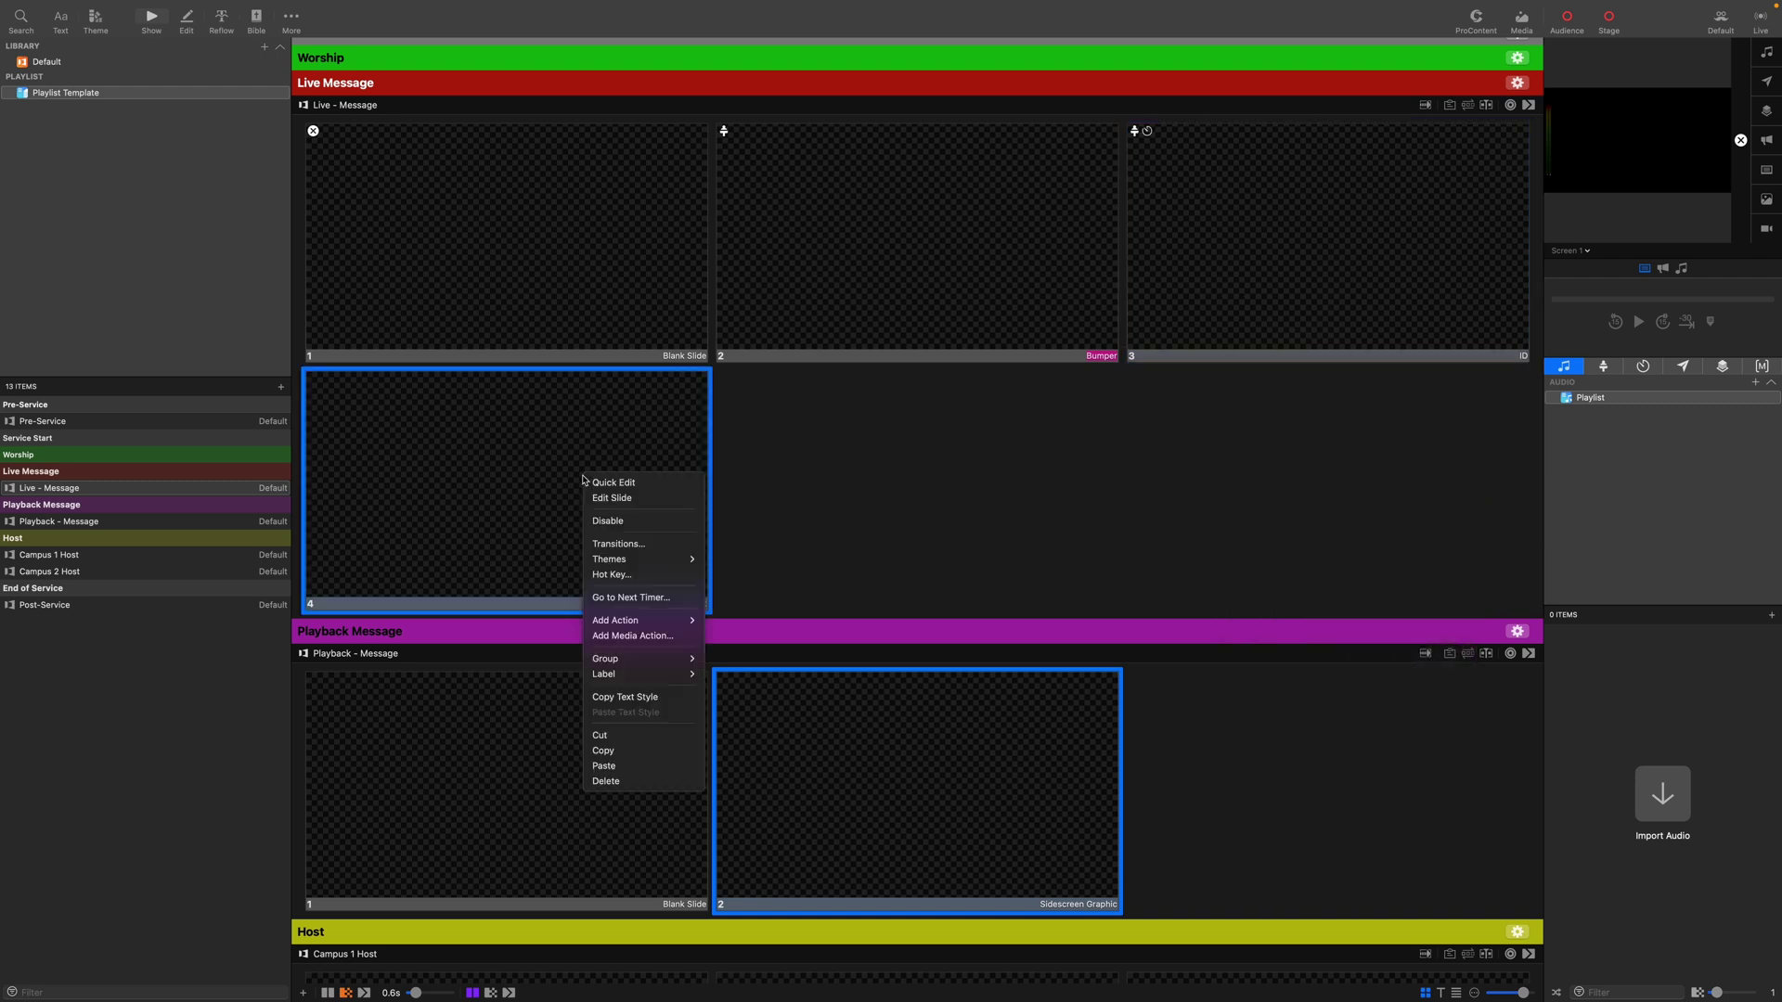
mouse_move(645, 622)
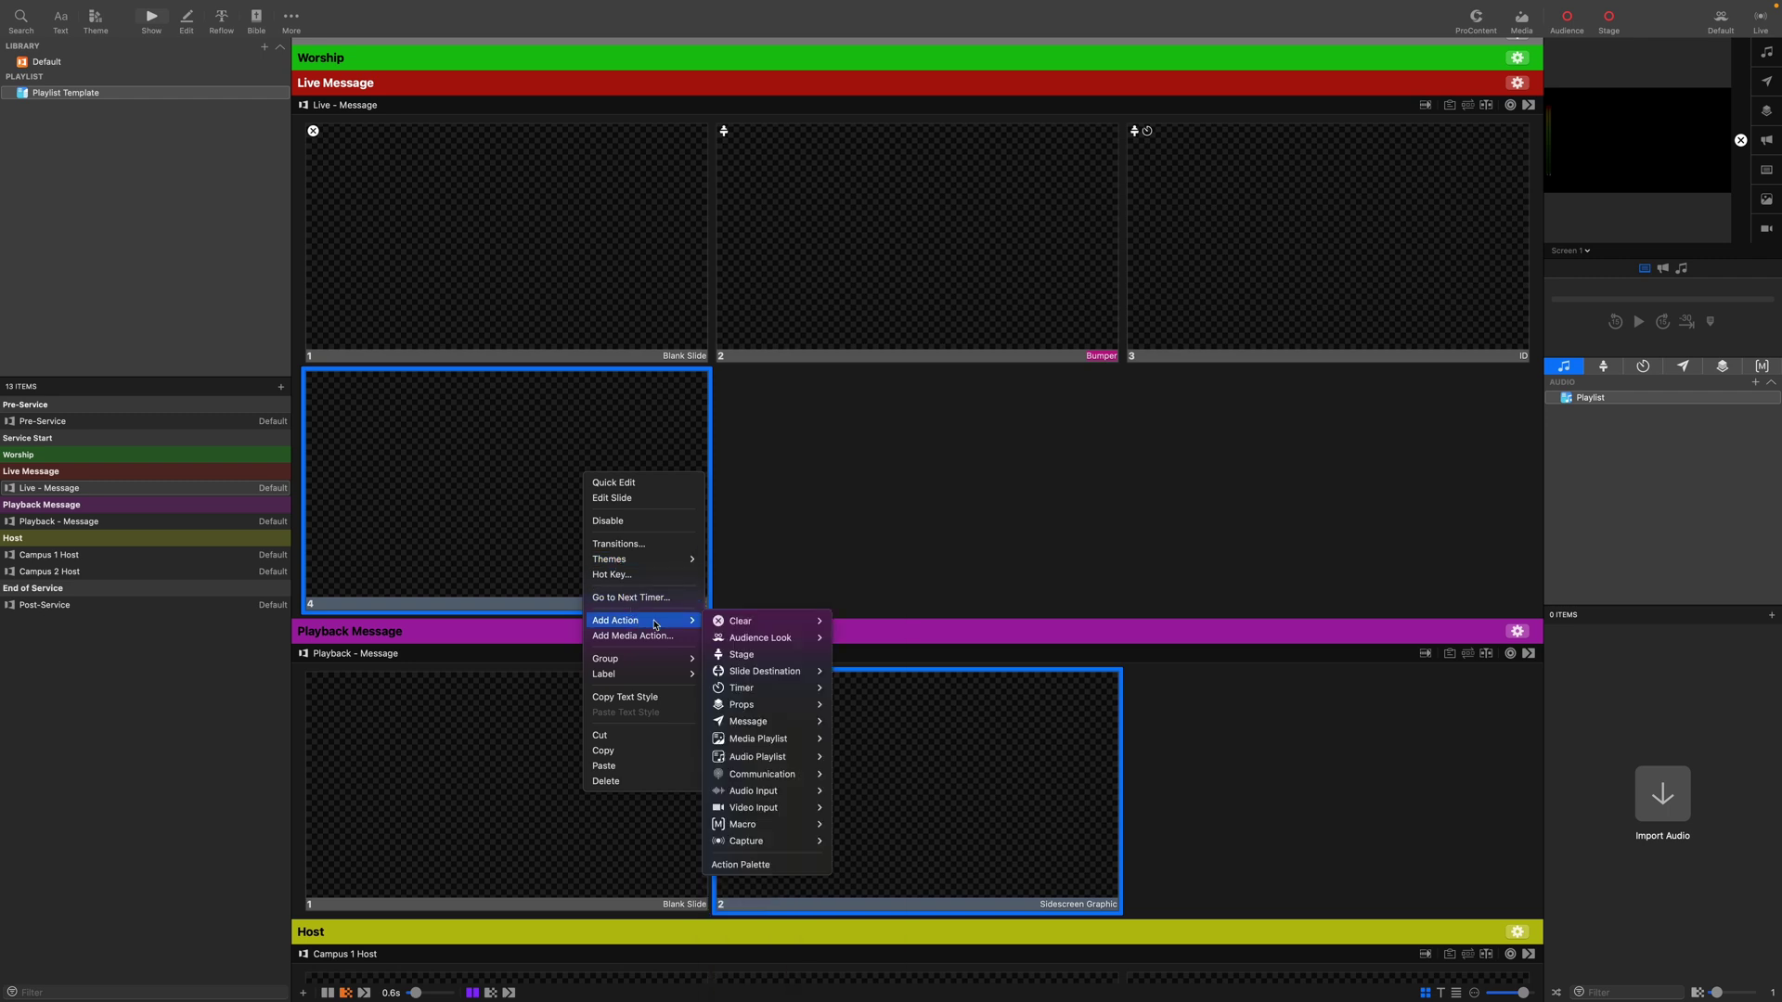
mouse_move(764, 690)
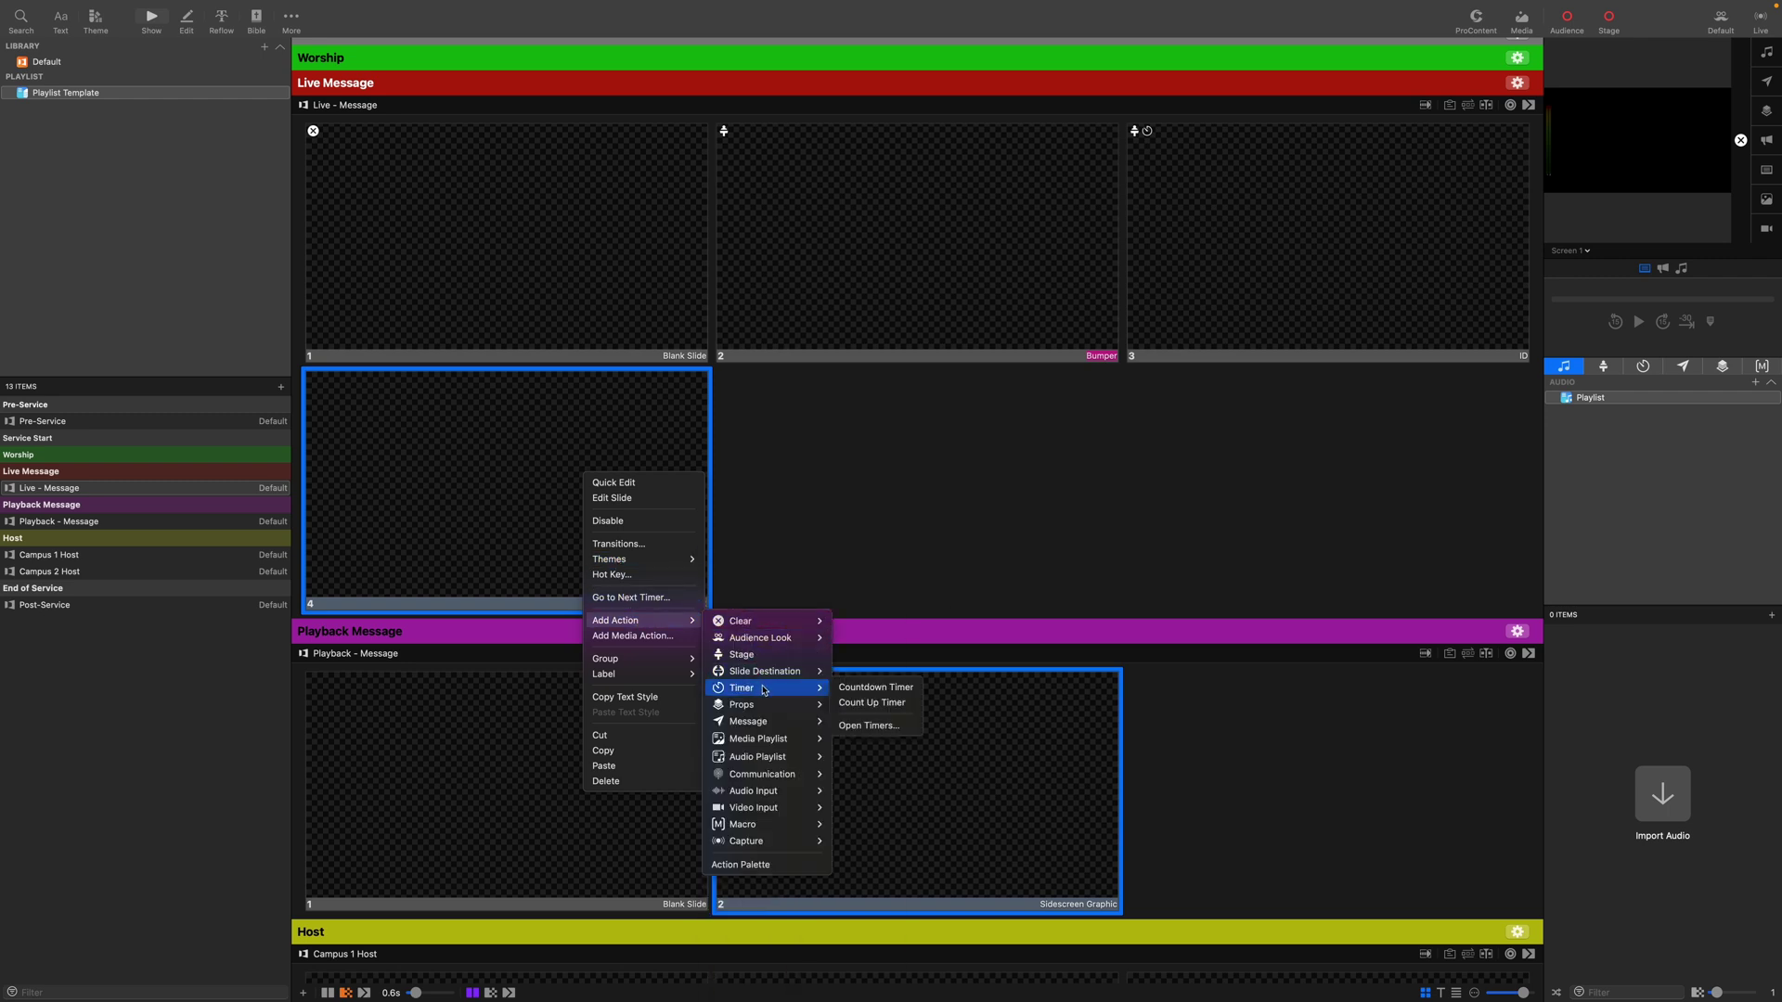
left_click(870, 693)
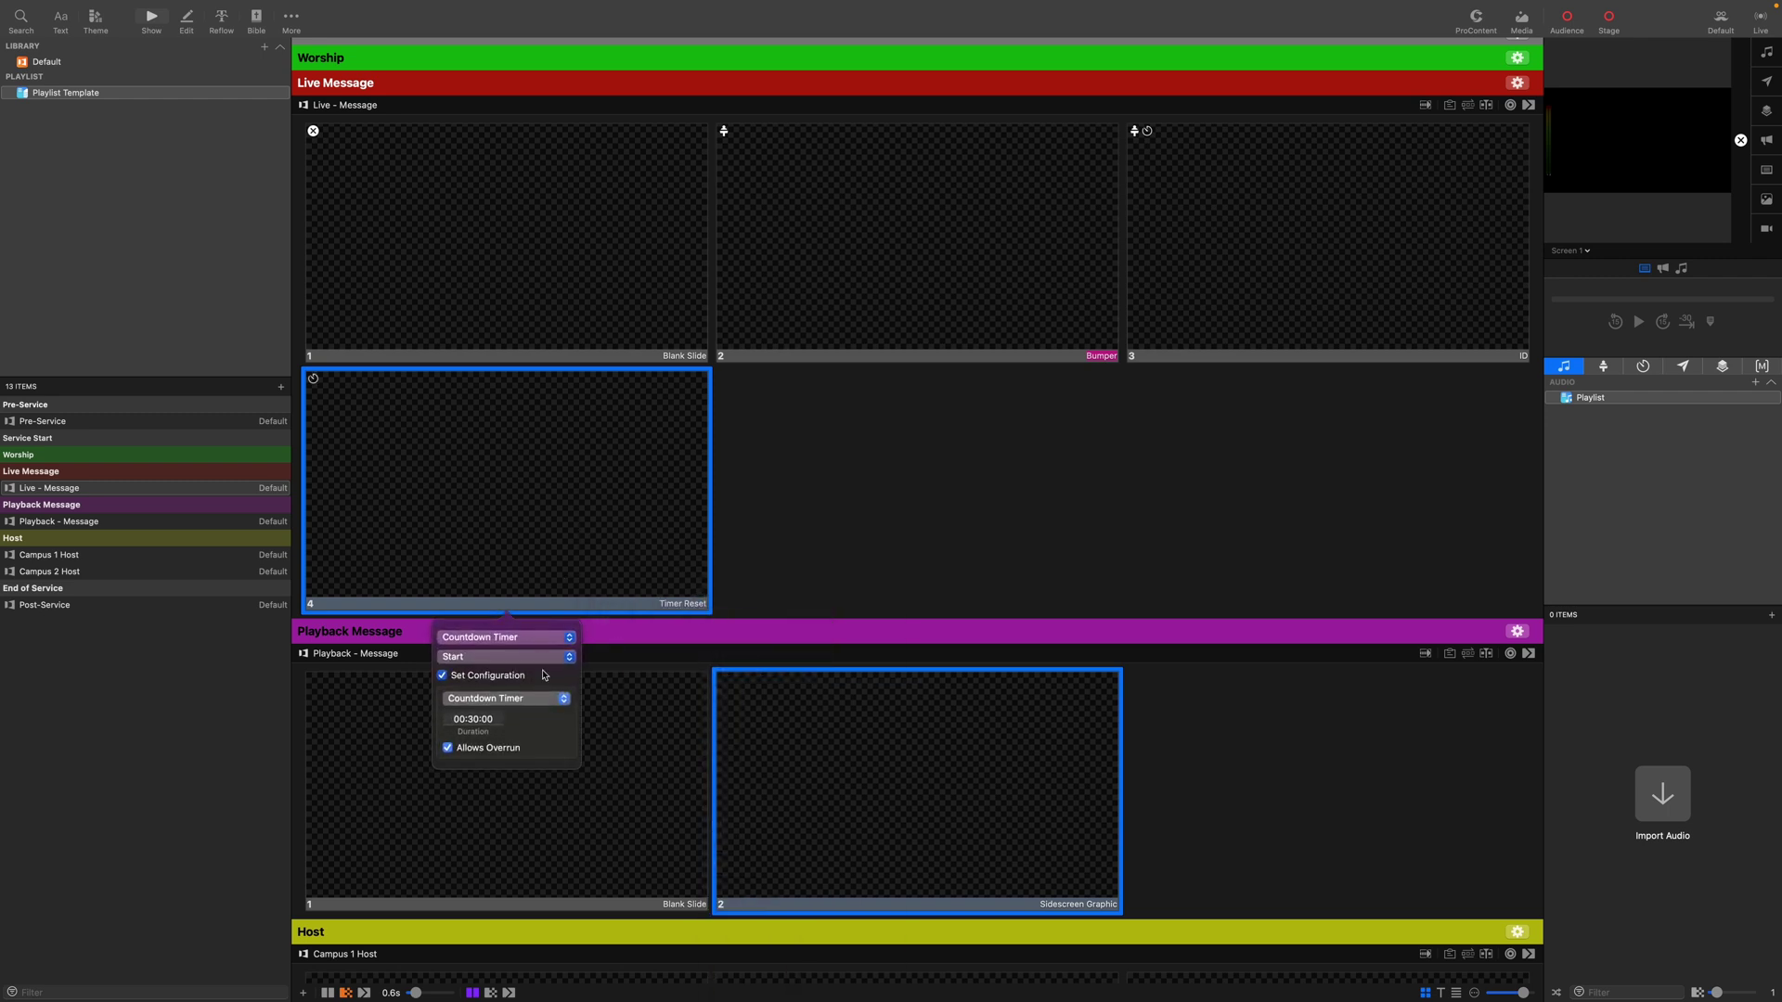
left_click(486, 702)
left_click(485, 665)
left_click(478, 661)
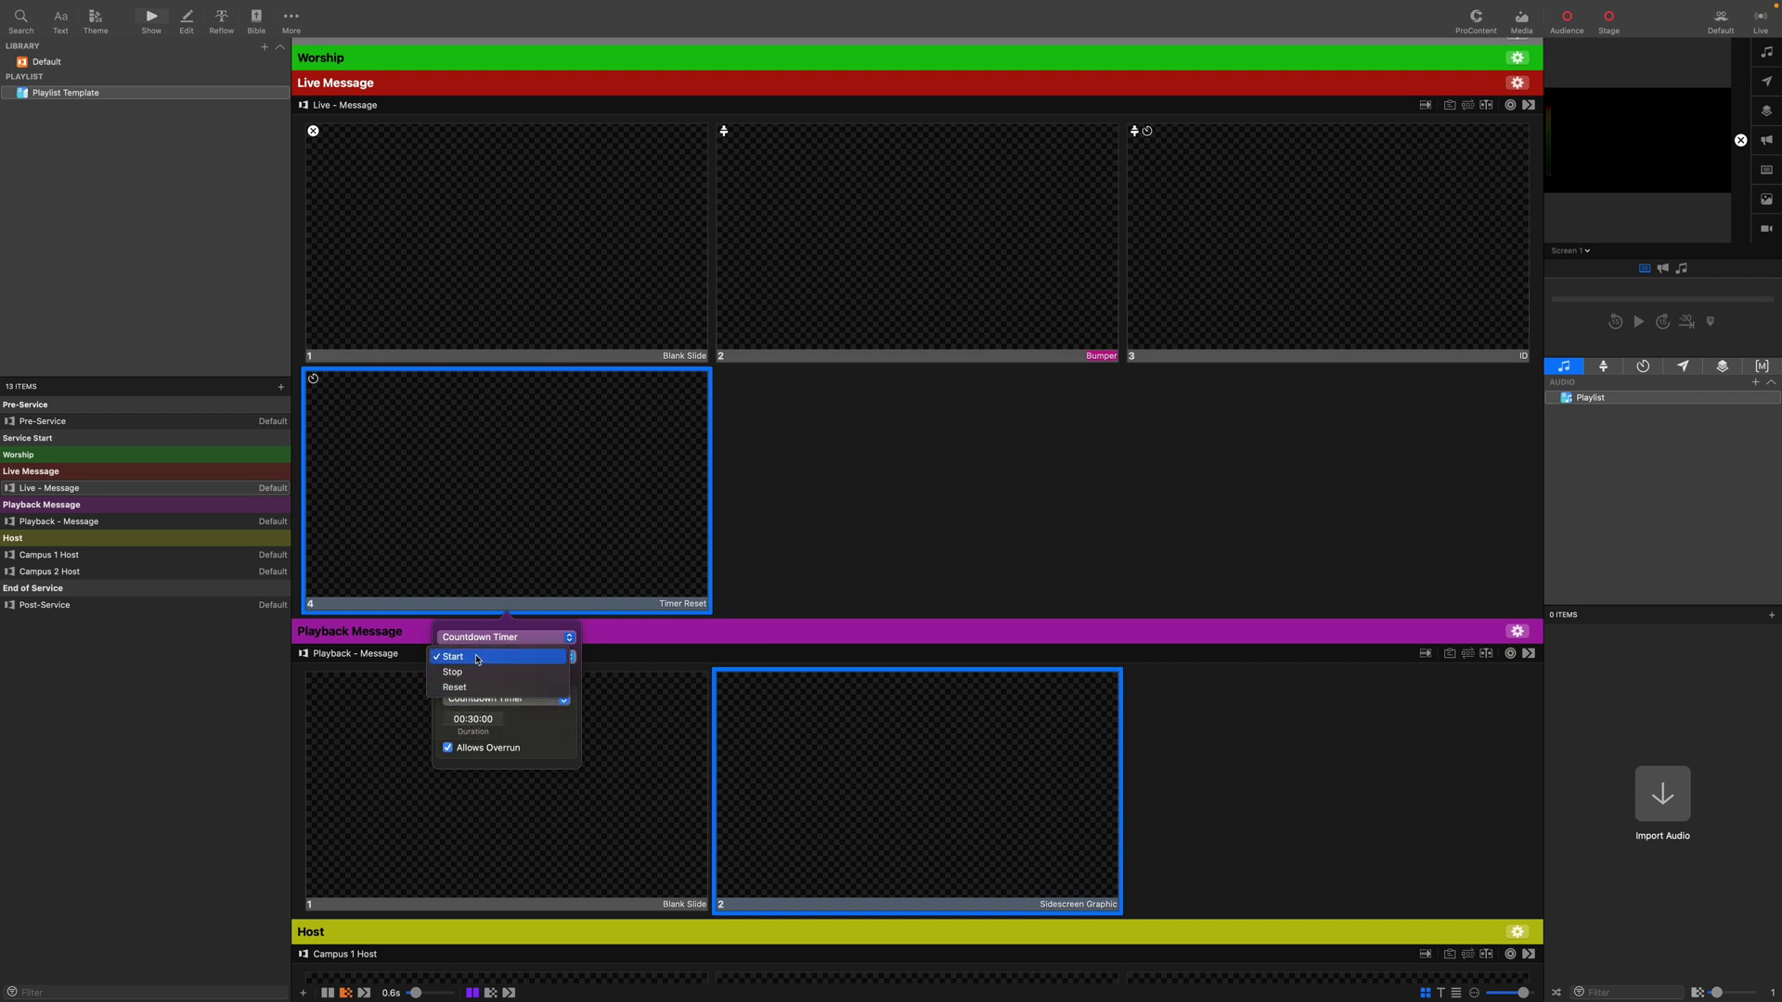
left_click(478, 687)
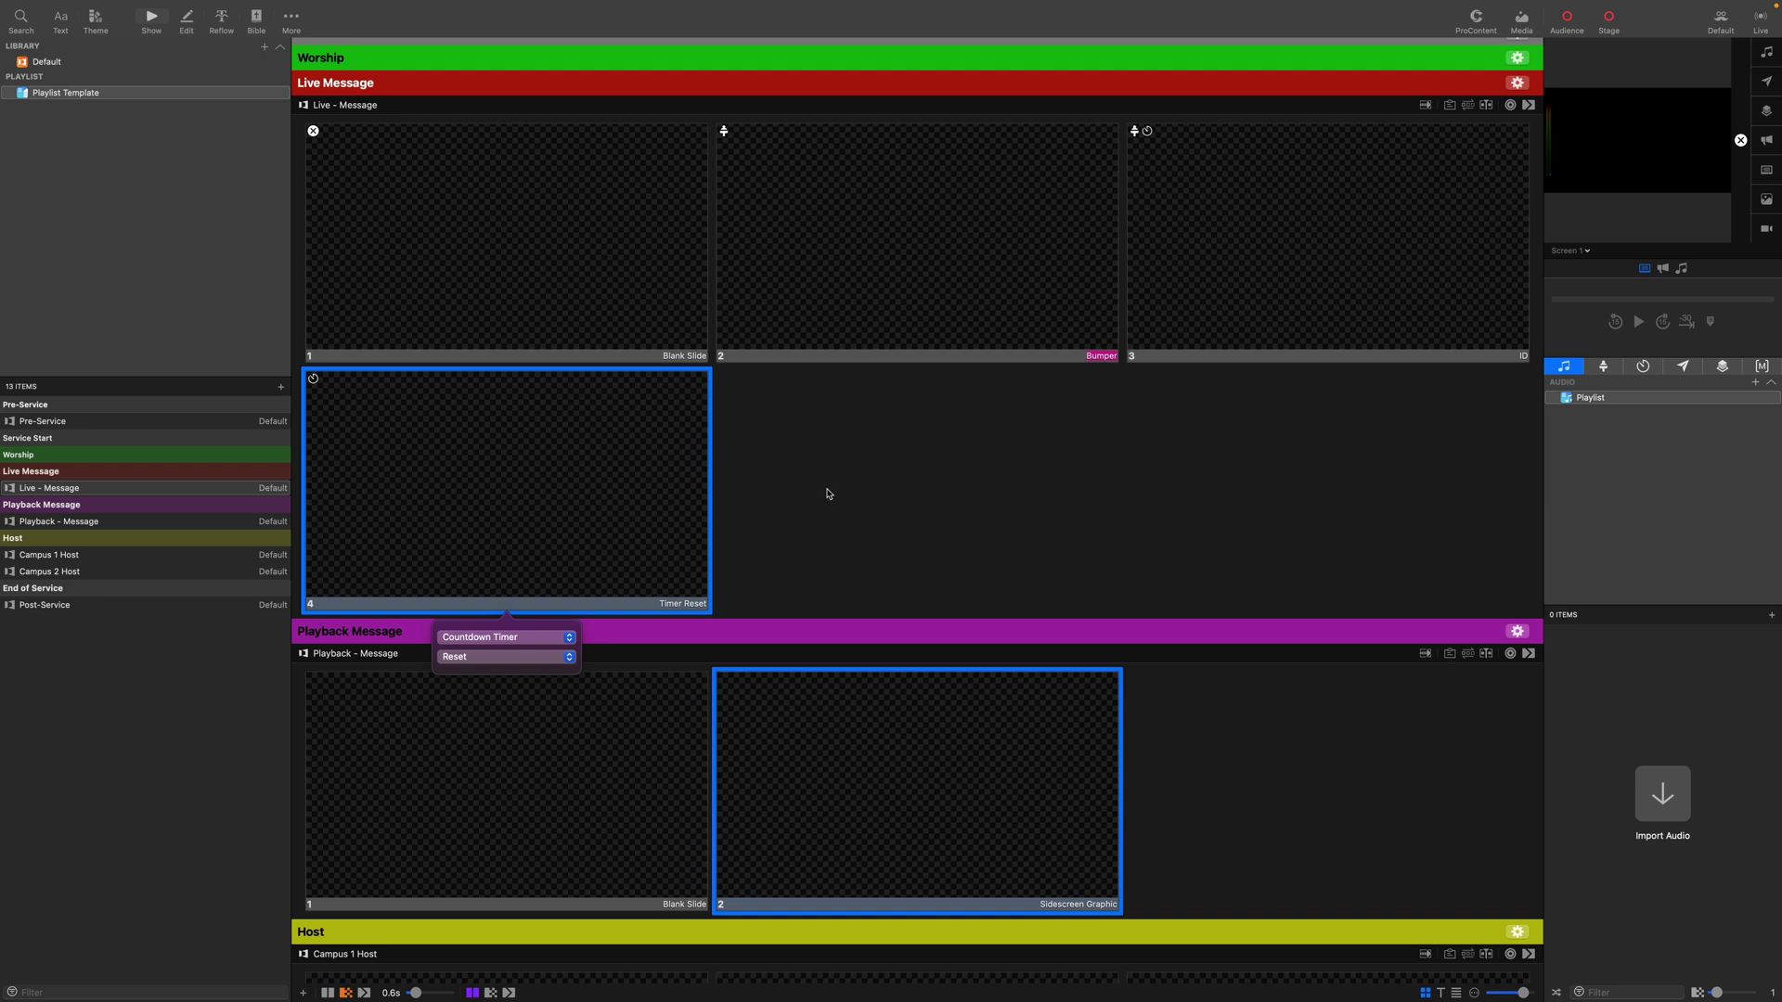
left_click(830, 493)
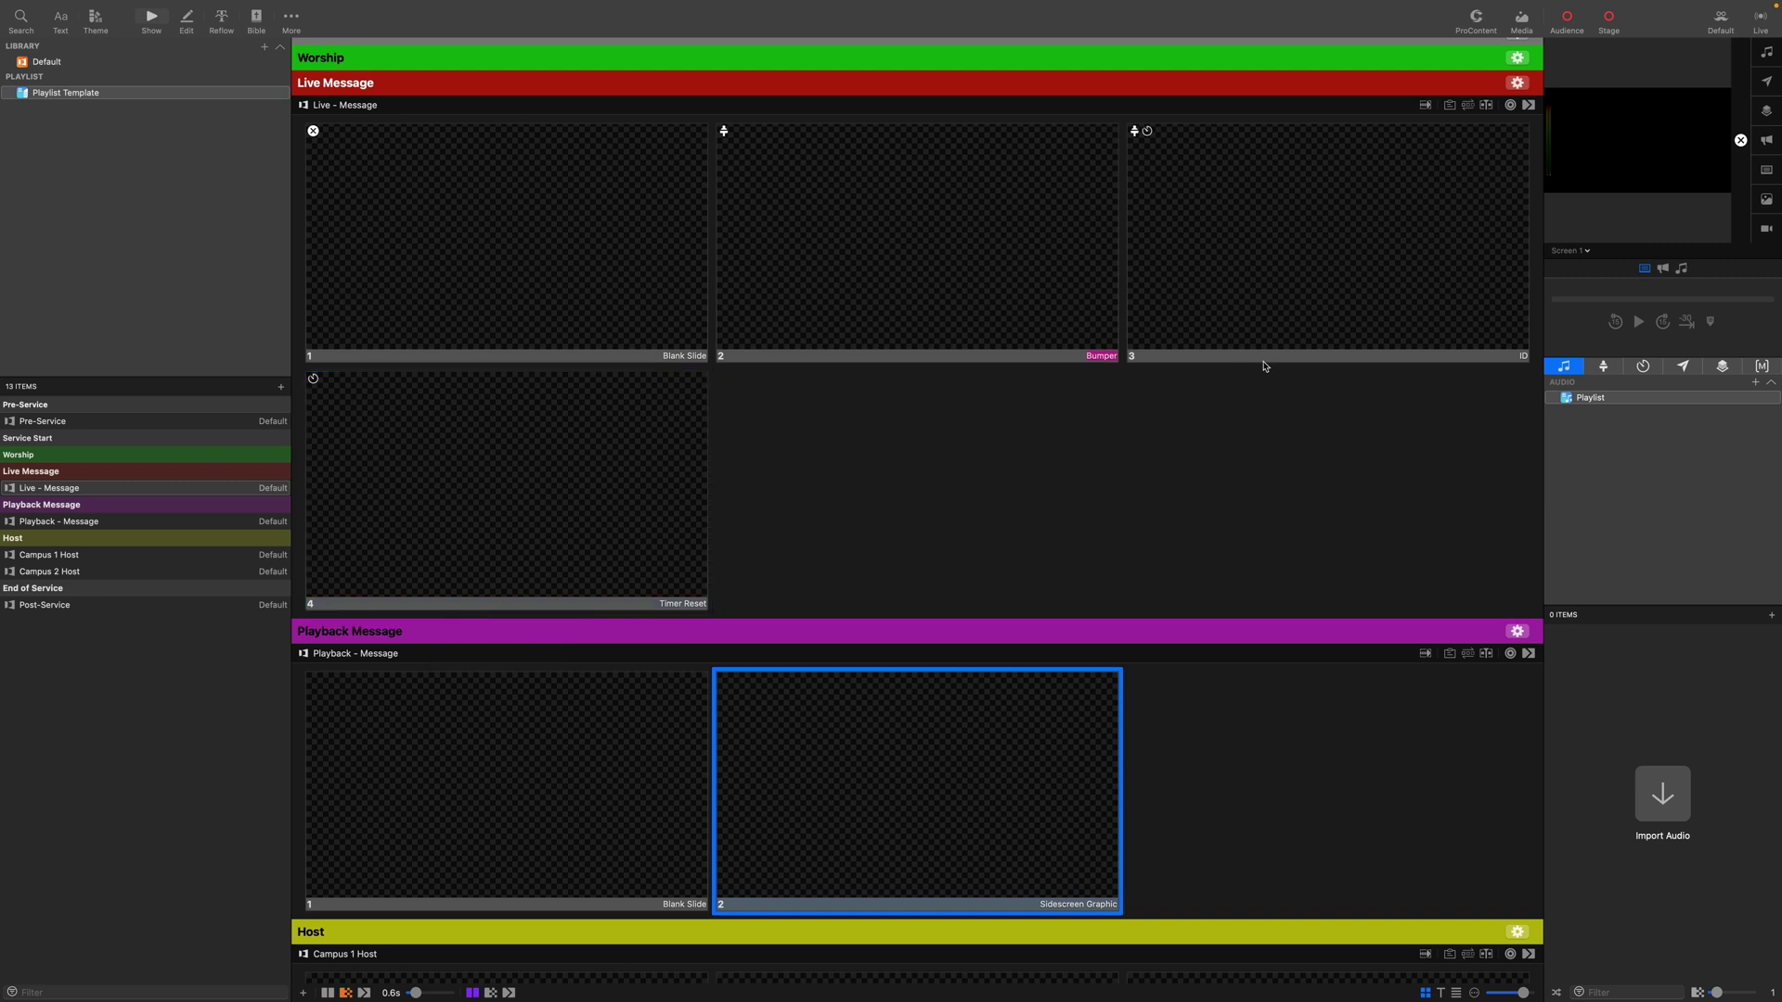
left_click(1569, 251)
Preview Stage Screen 1 and test the countdown with the ID and Timer Reset slides.
left_click(1594, 320)
left_click(1297, 271)
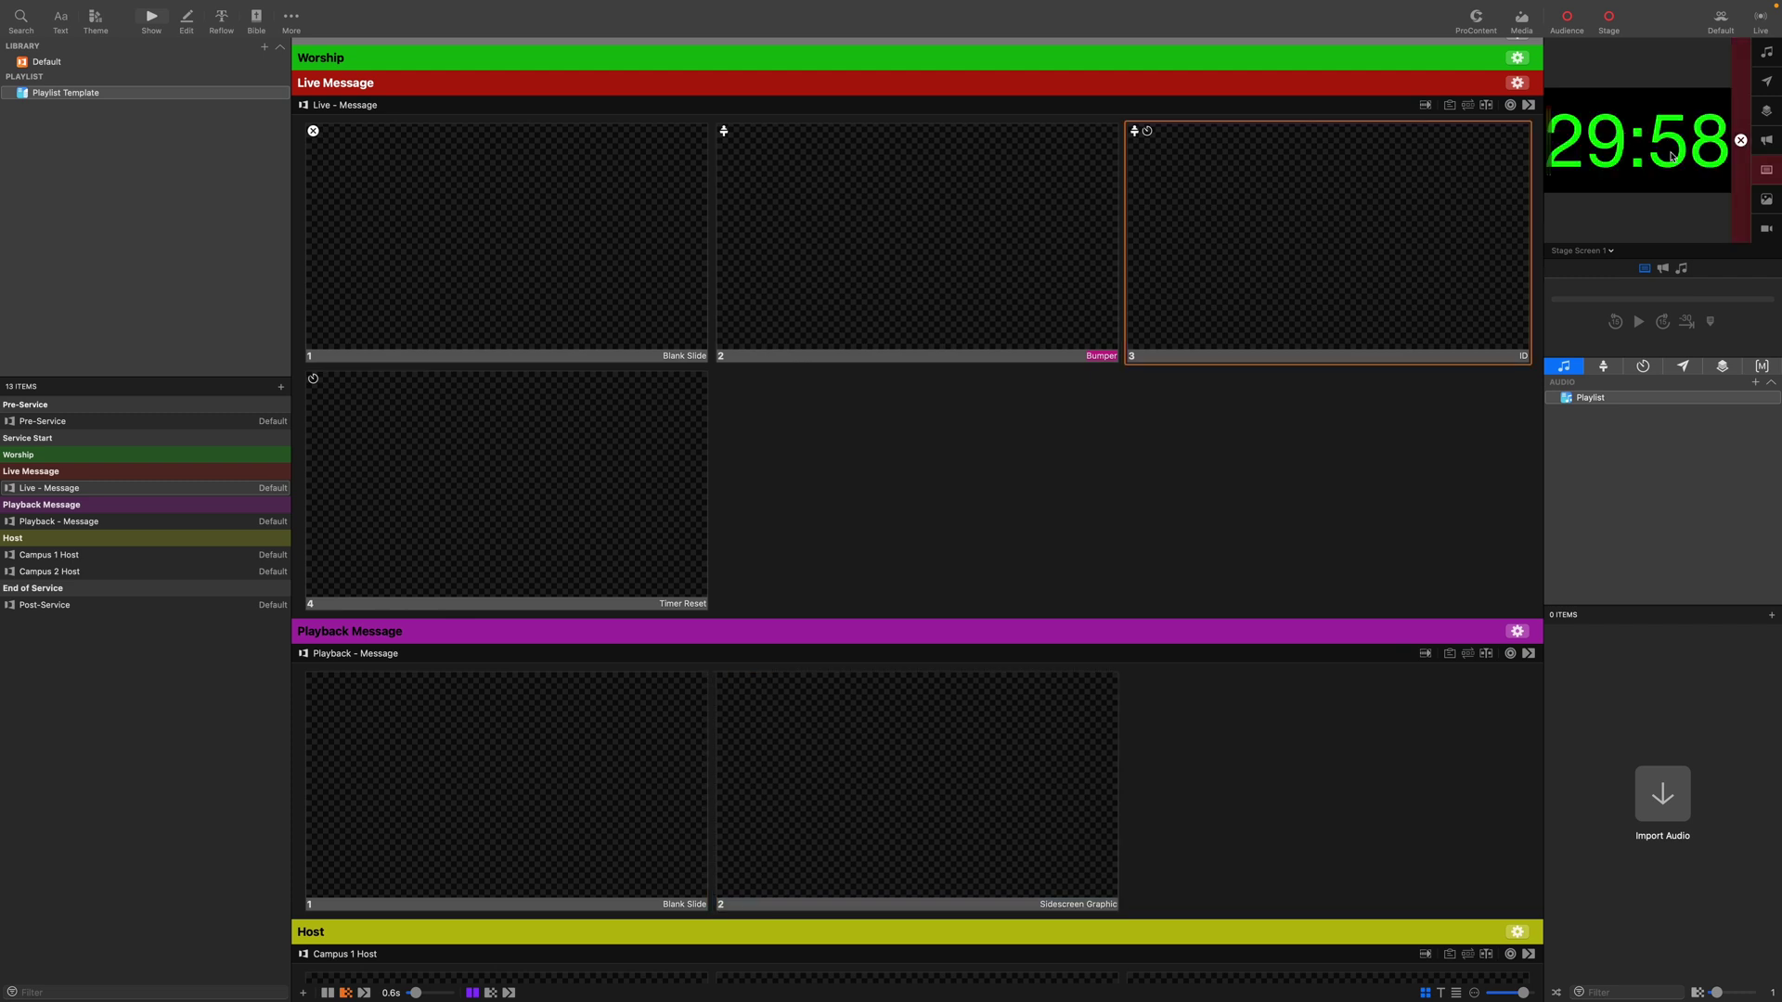
left_click(633, 496)
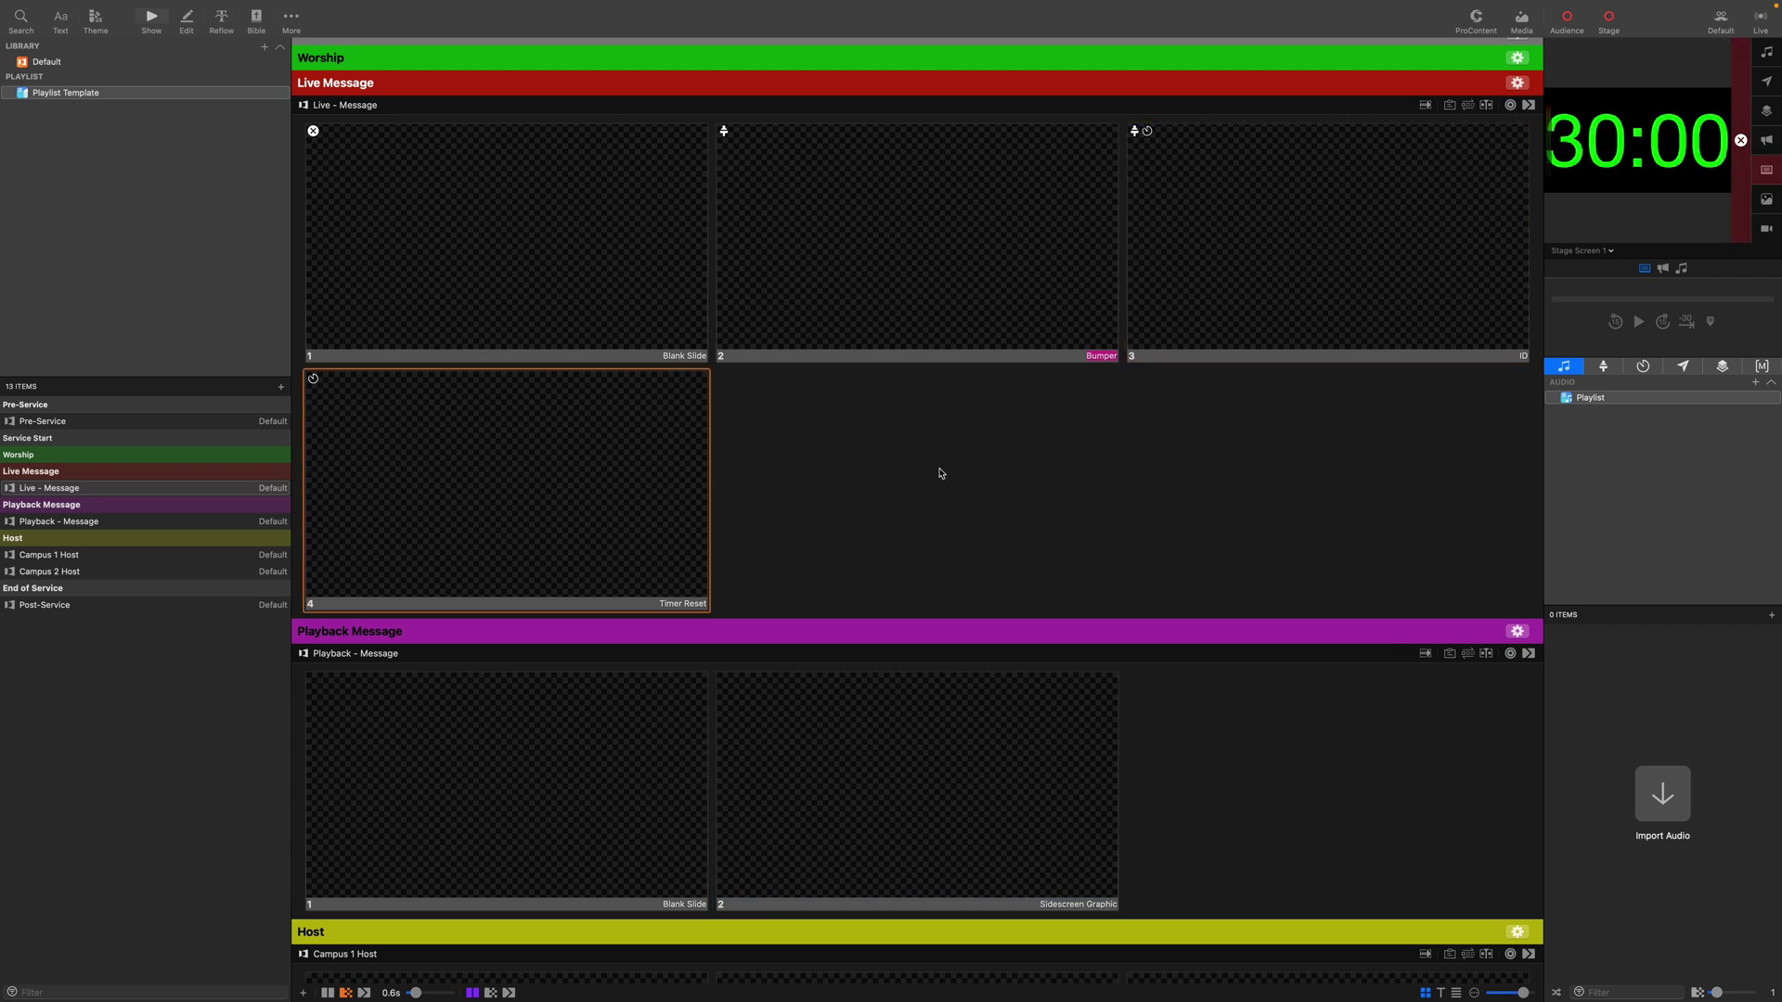
left_click(1588, 253)
left_click(1213, 423)
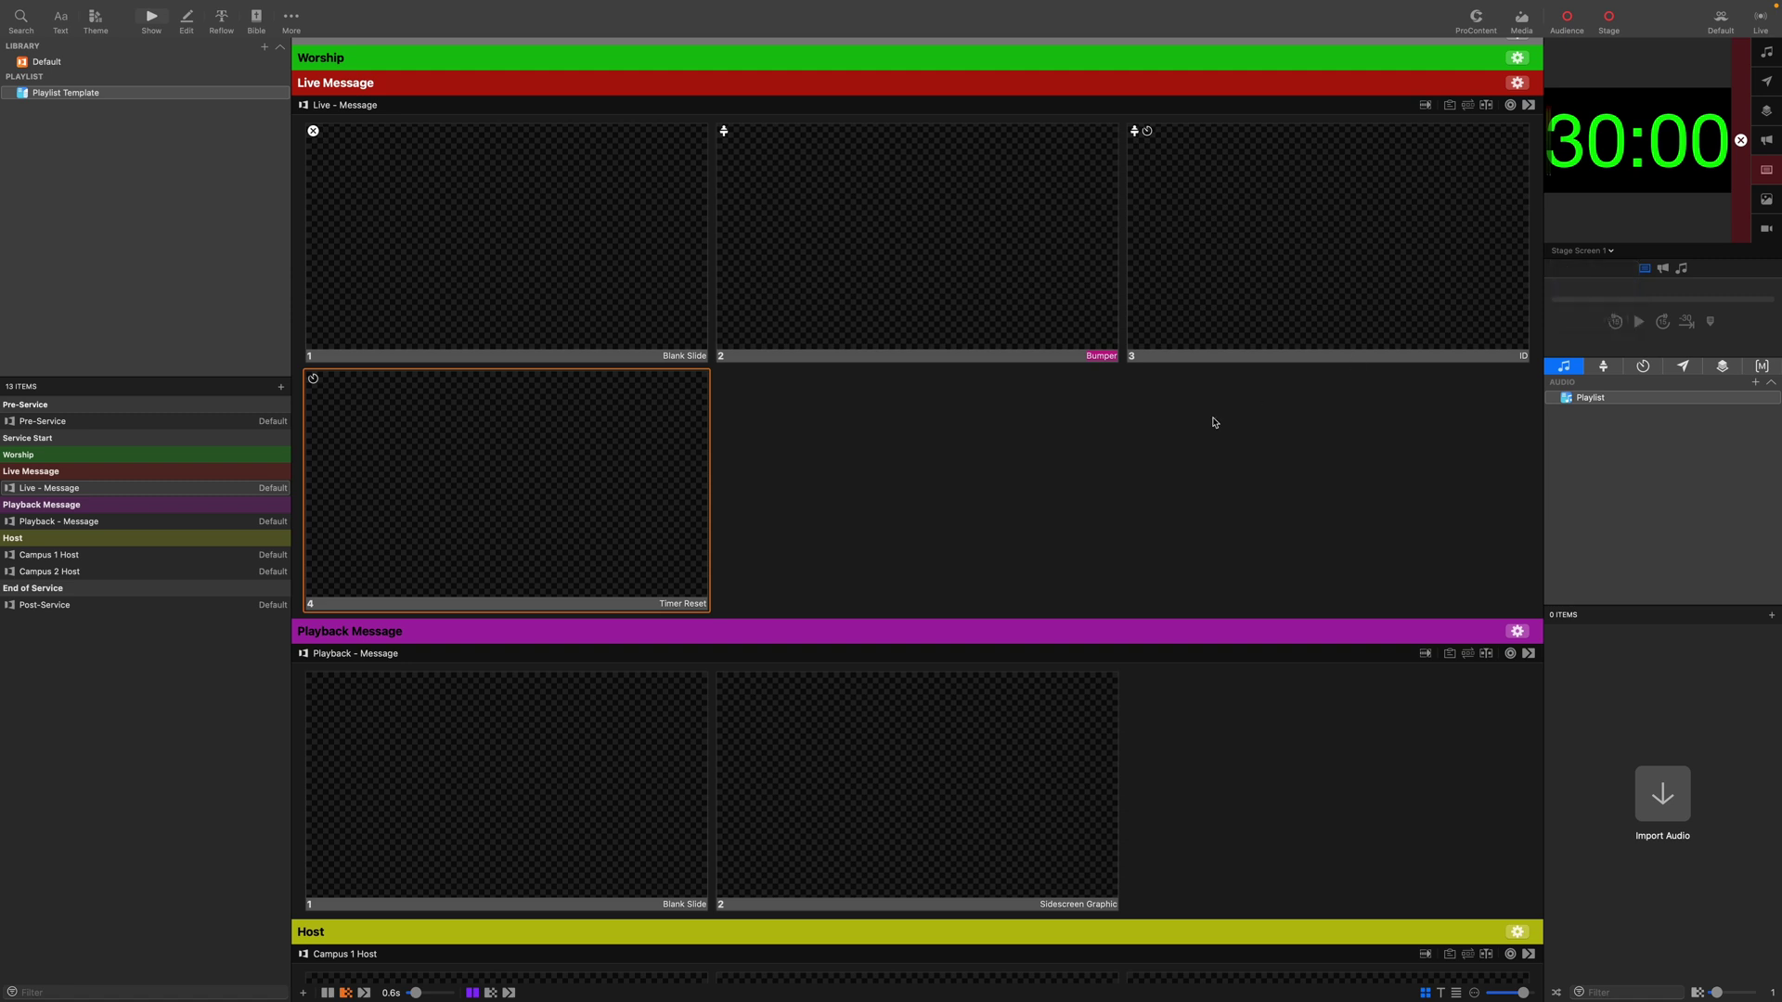
Give Live - Message the Dissolve 0_60s transition.
left_click(1529, 104)
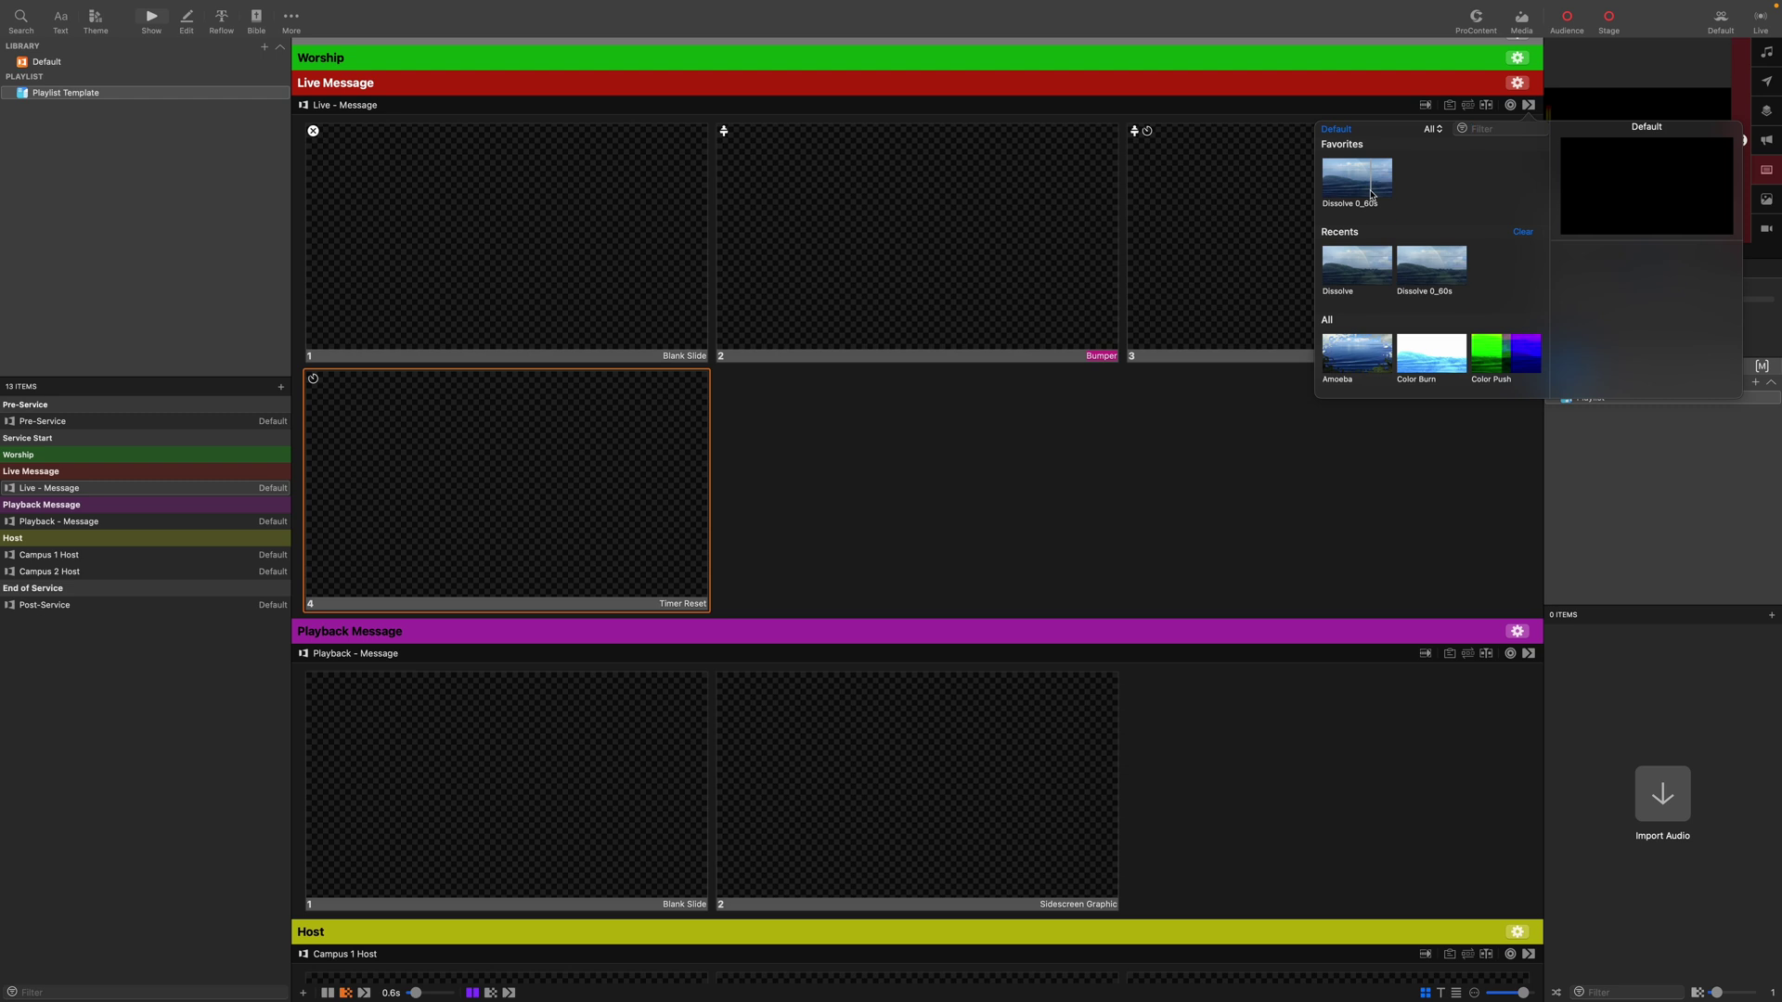
left_click(1371, 195)
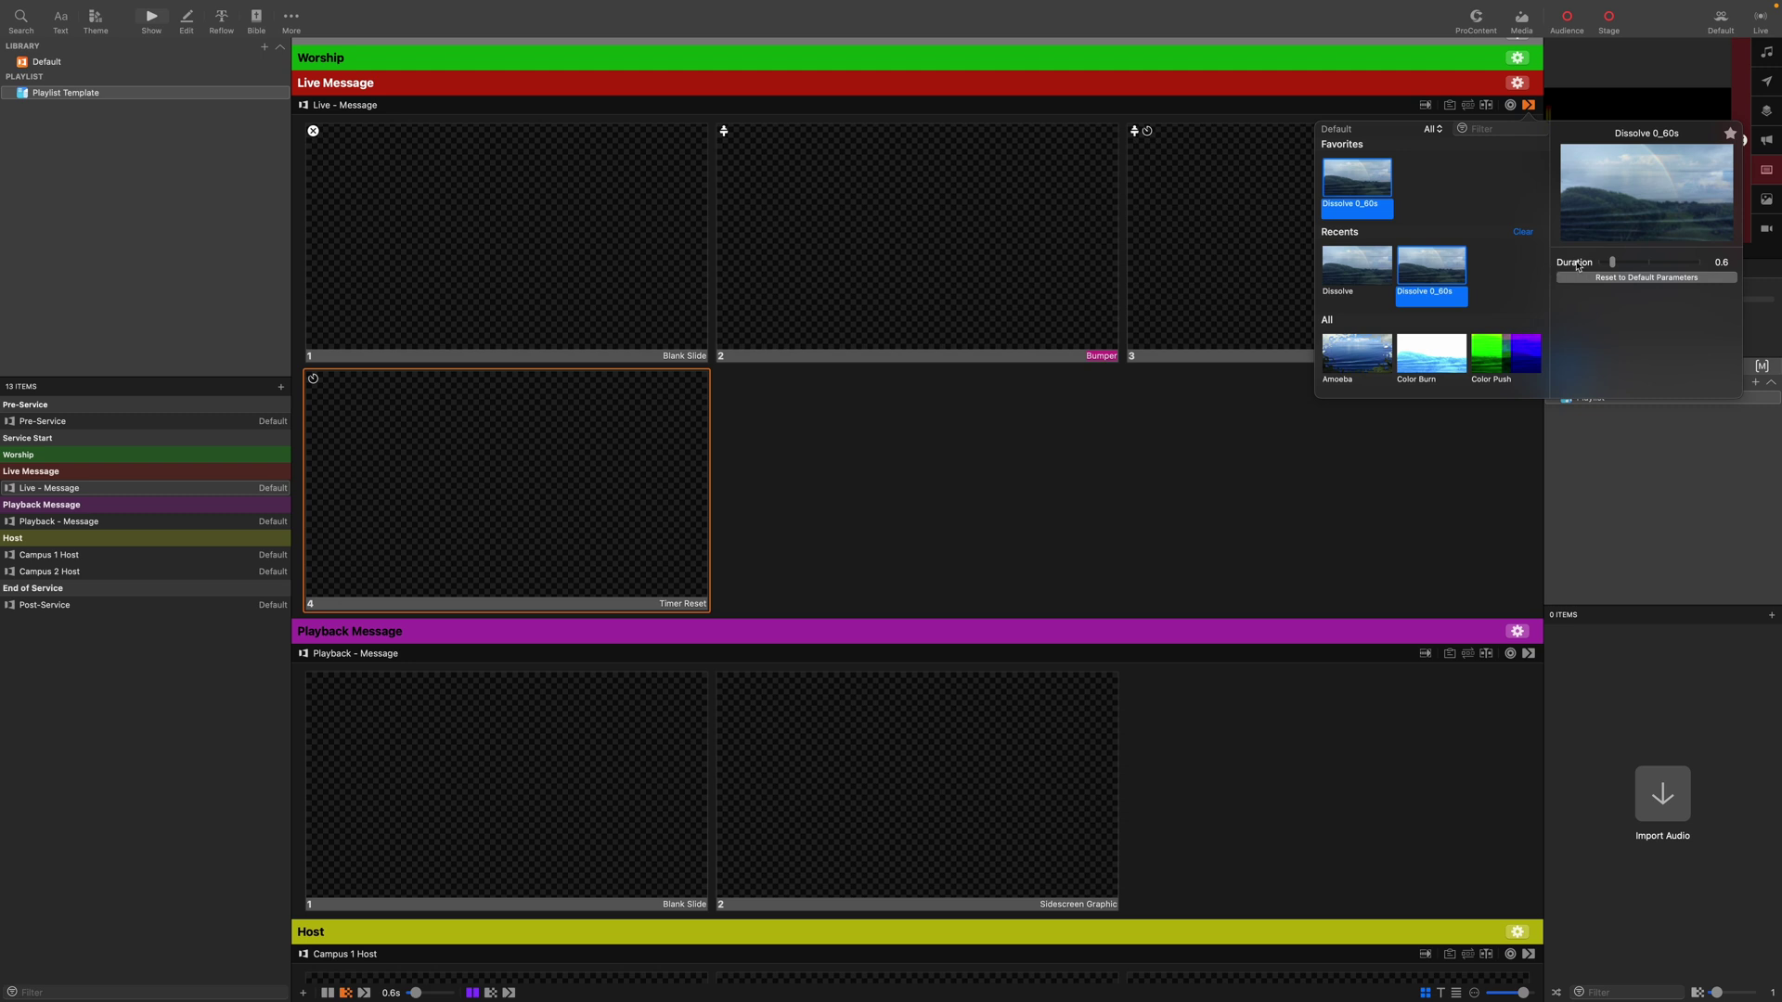
left_click(1221, 426)
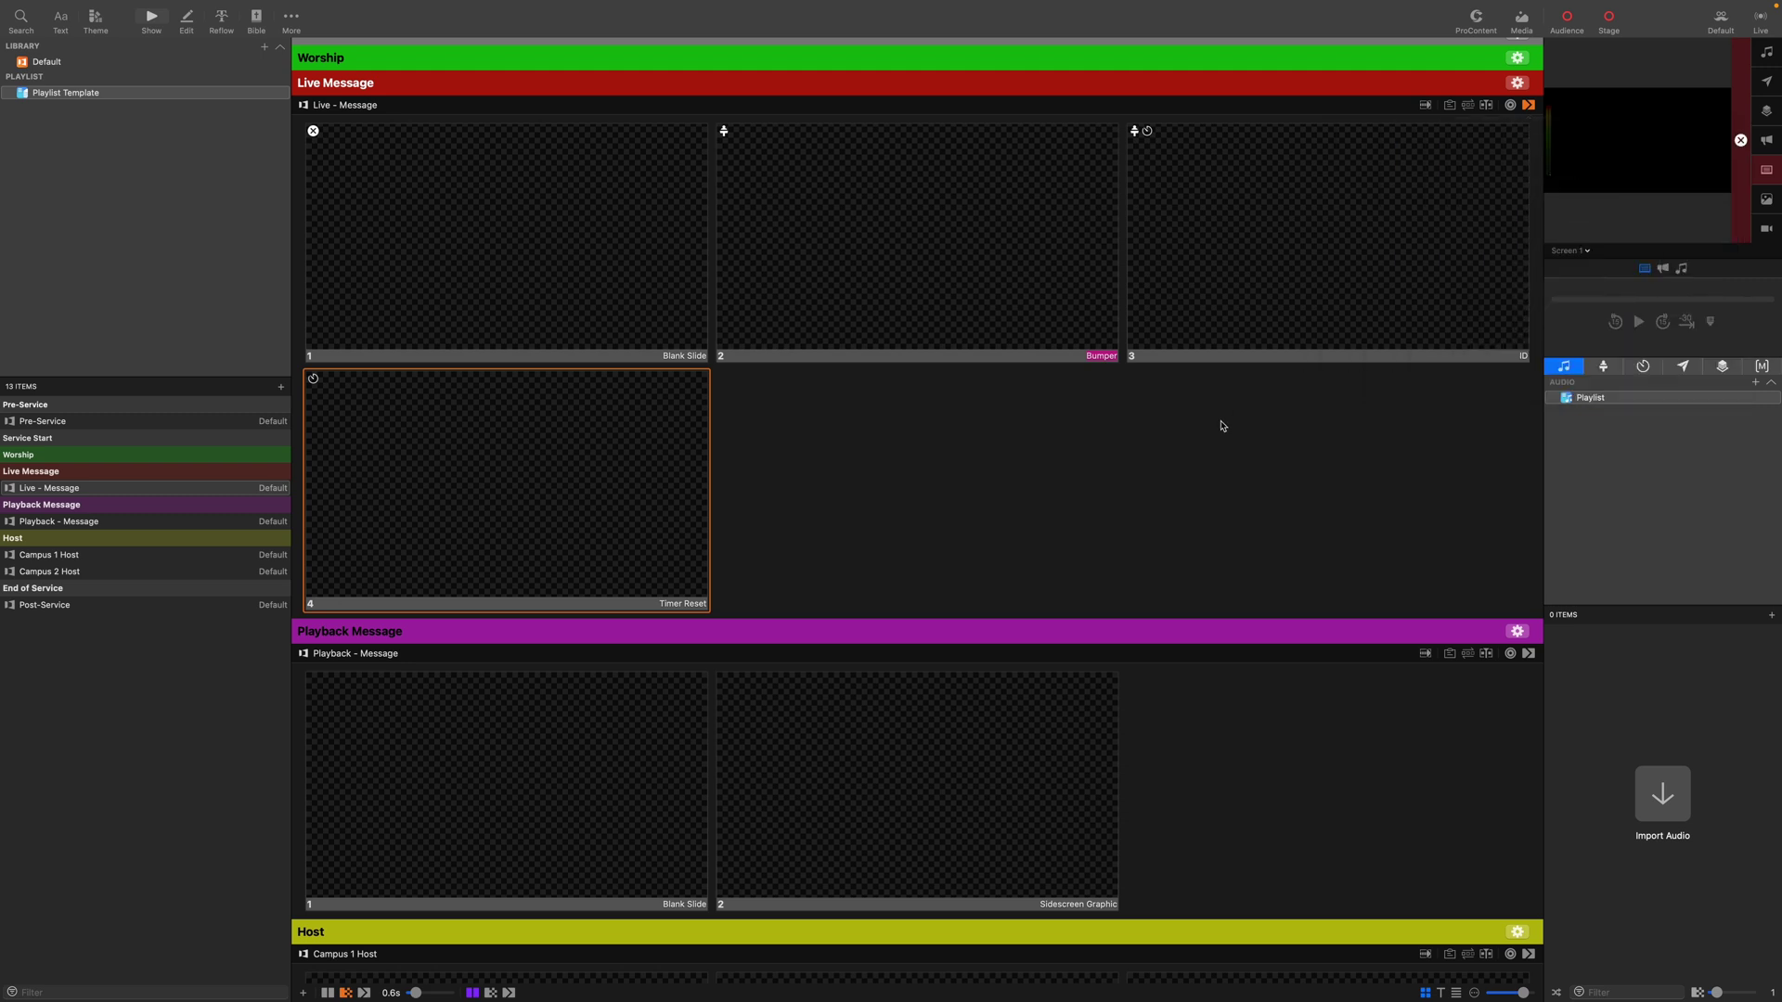
scroll(1222, 426, "down", 5)
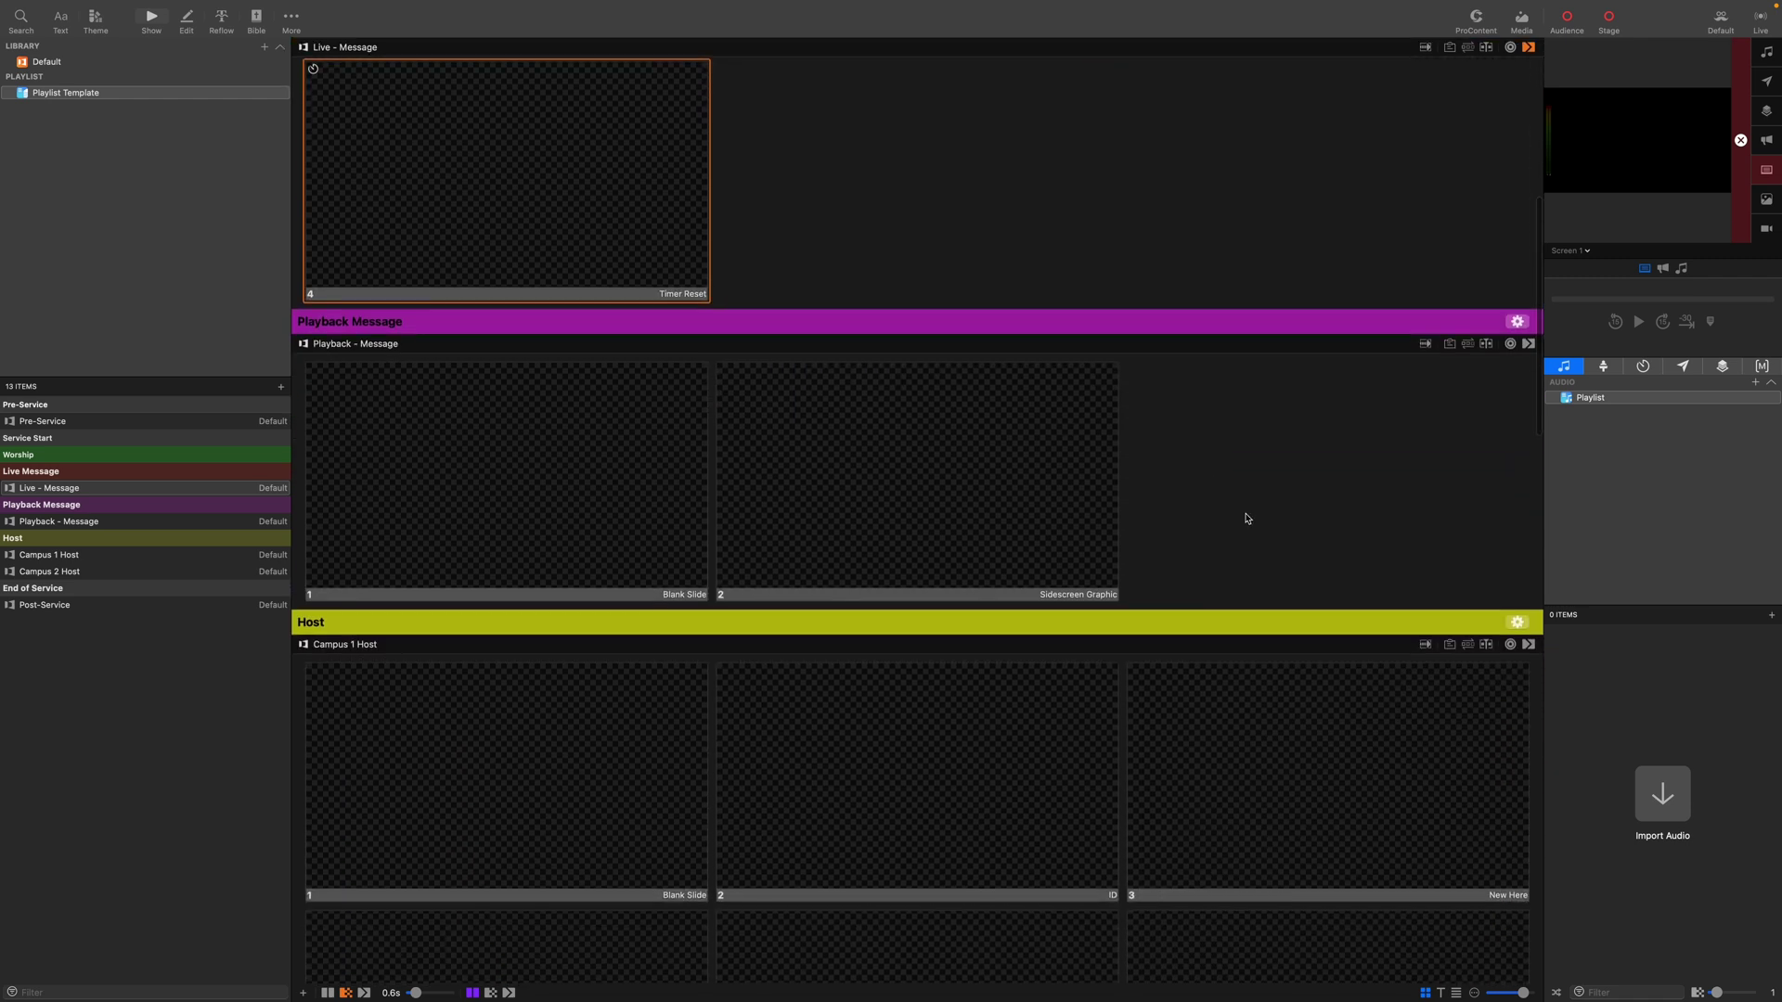
right_click(649, 514)
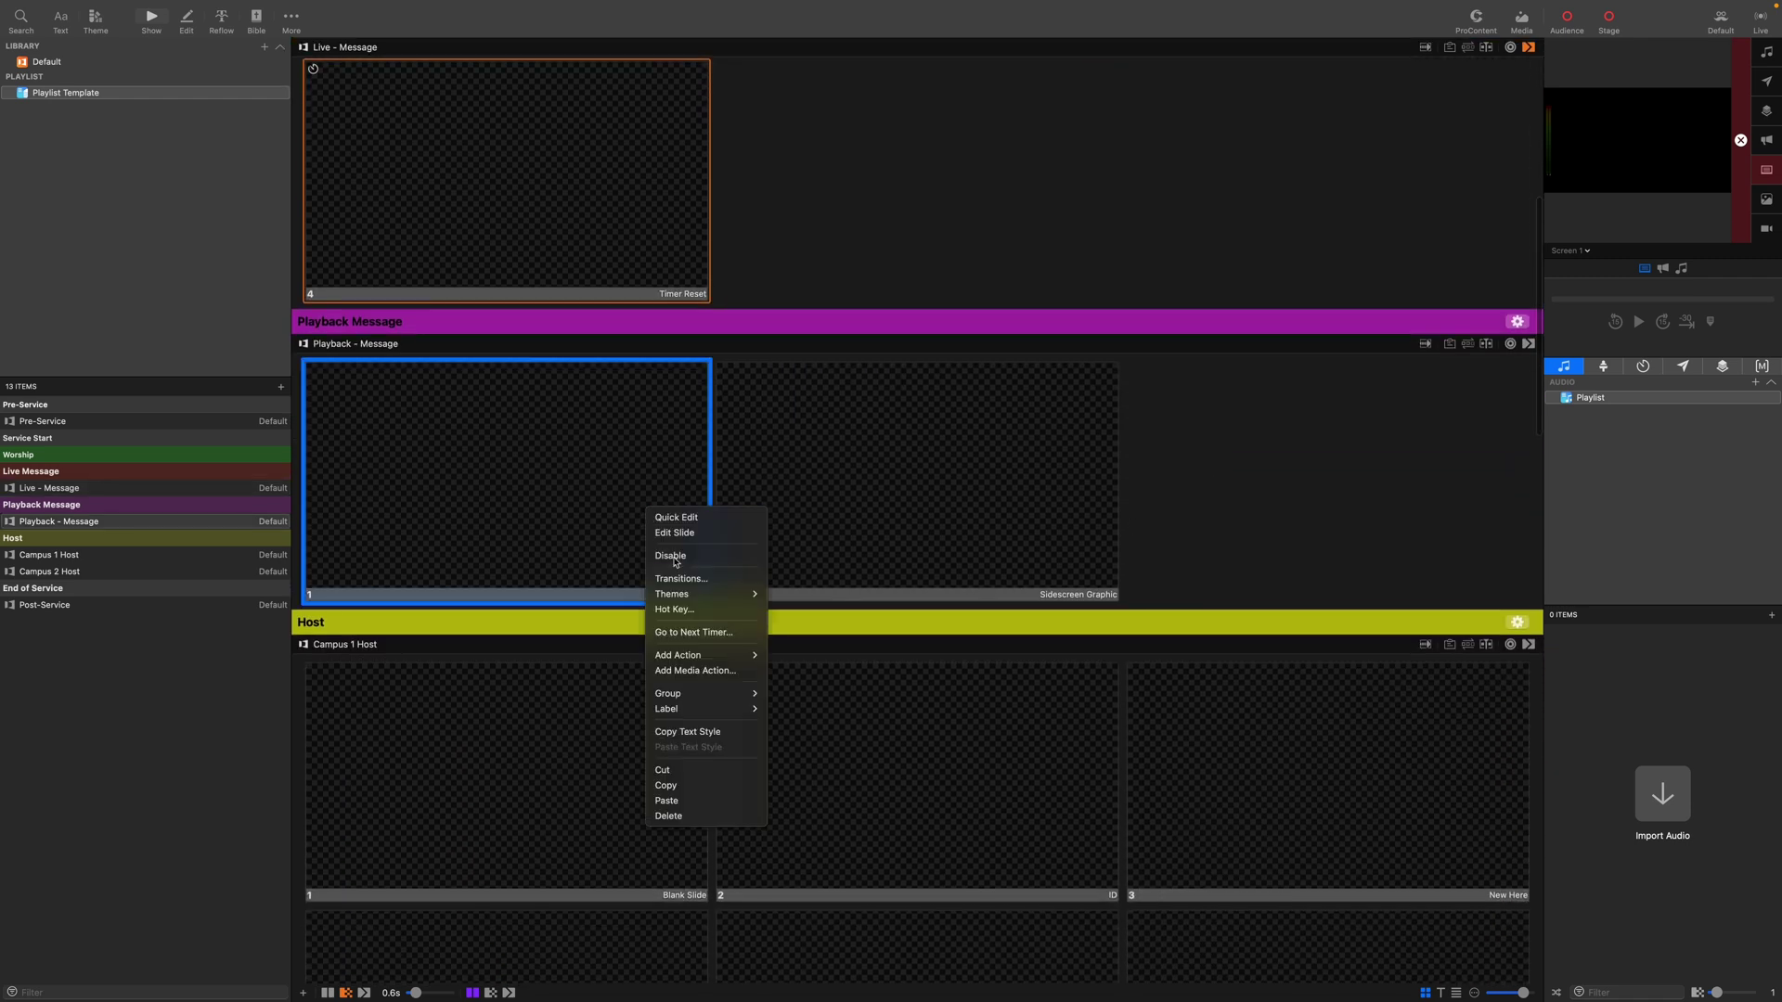
Add a Clear All action to Playback - Message's Blank Slide.
mouse_move(706, 655)
mouse_move(817, 657)
mouse_move(956, 656)
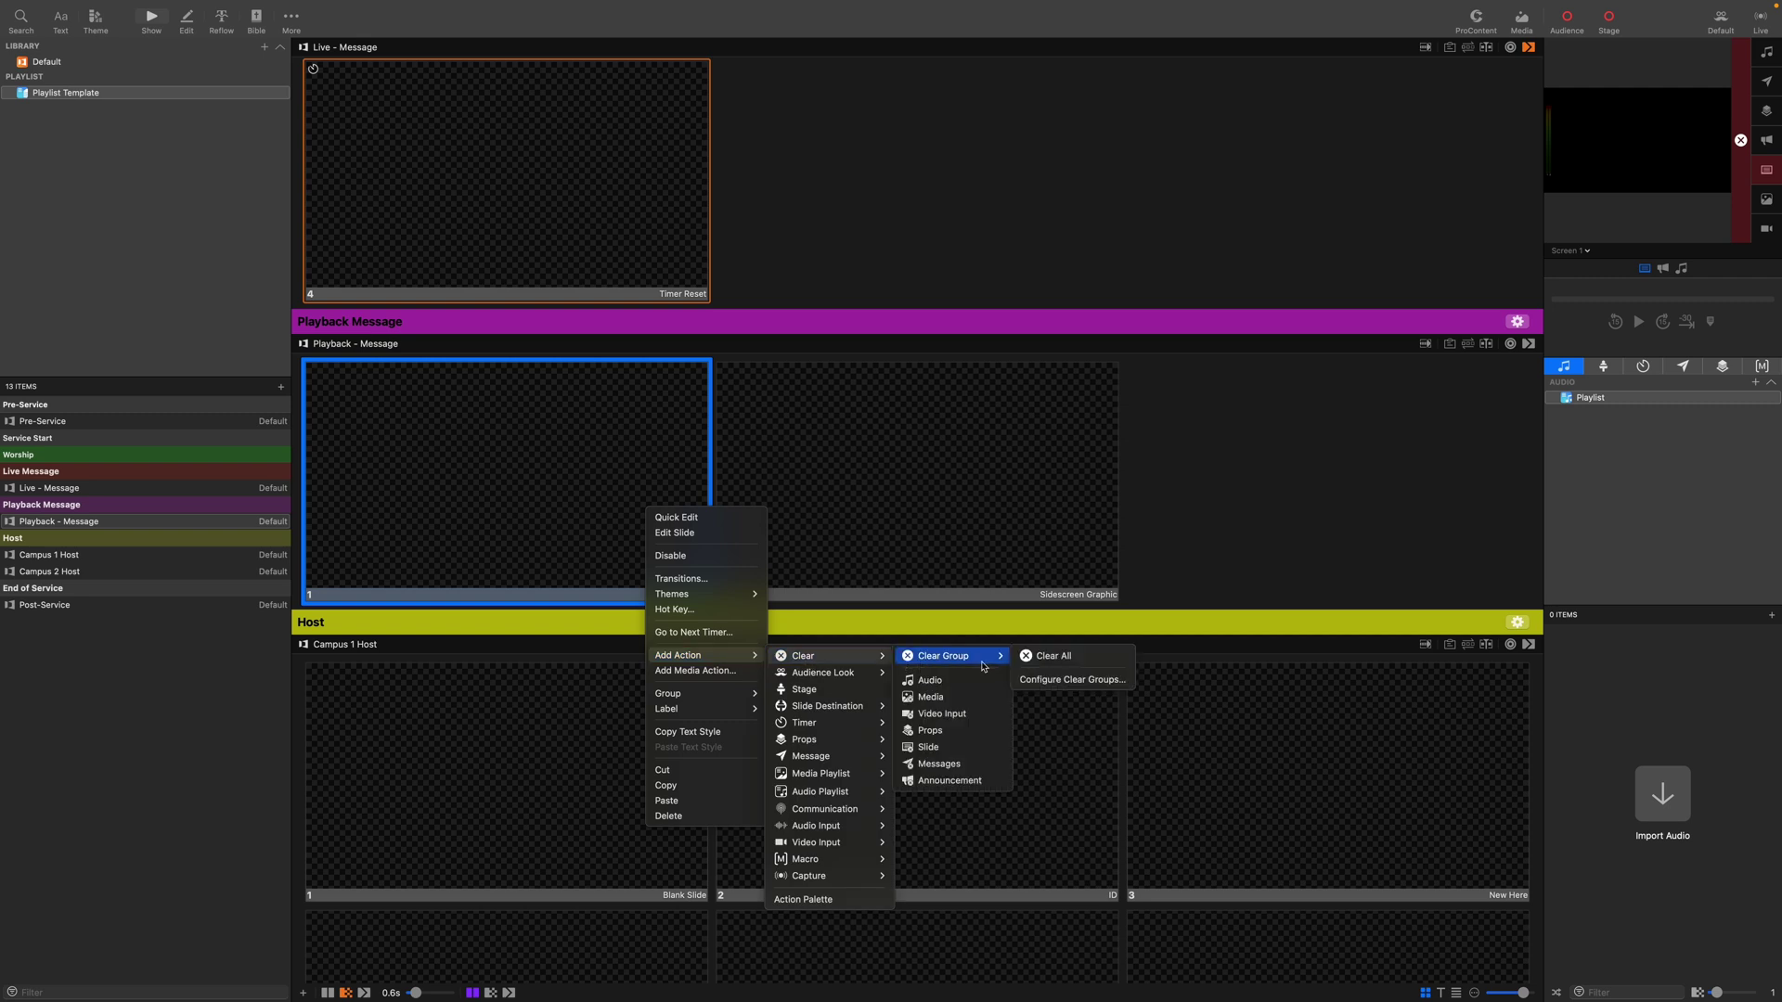
left_click(1033, 659)
Add a stage layout action to both the Blank Slide and Sidescreen Graphic slides.
right_click(844, 505)
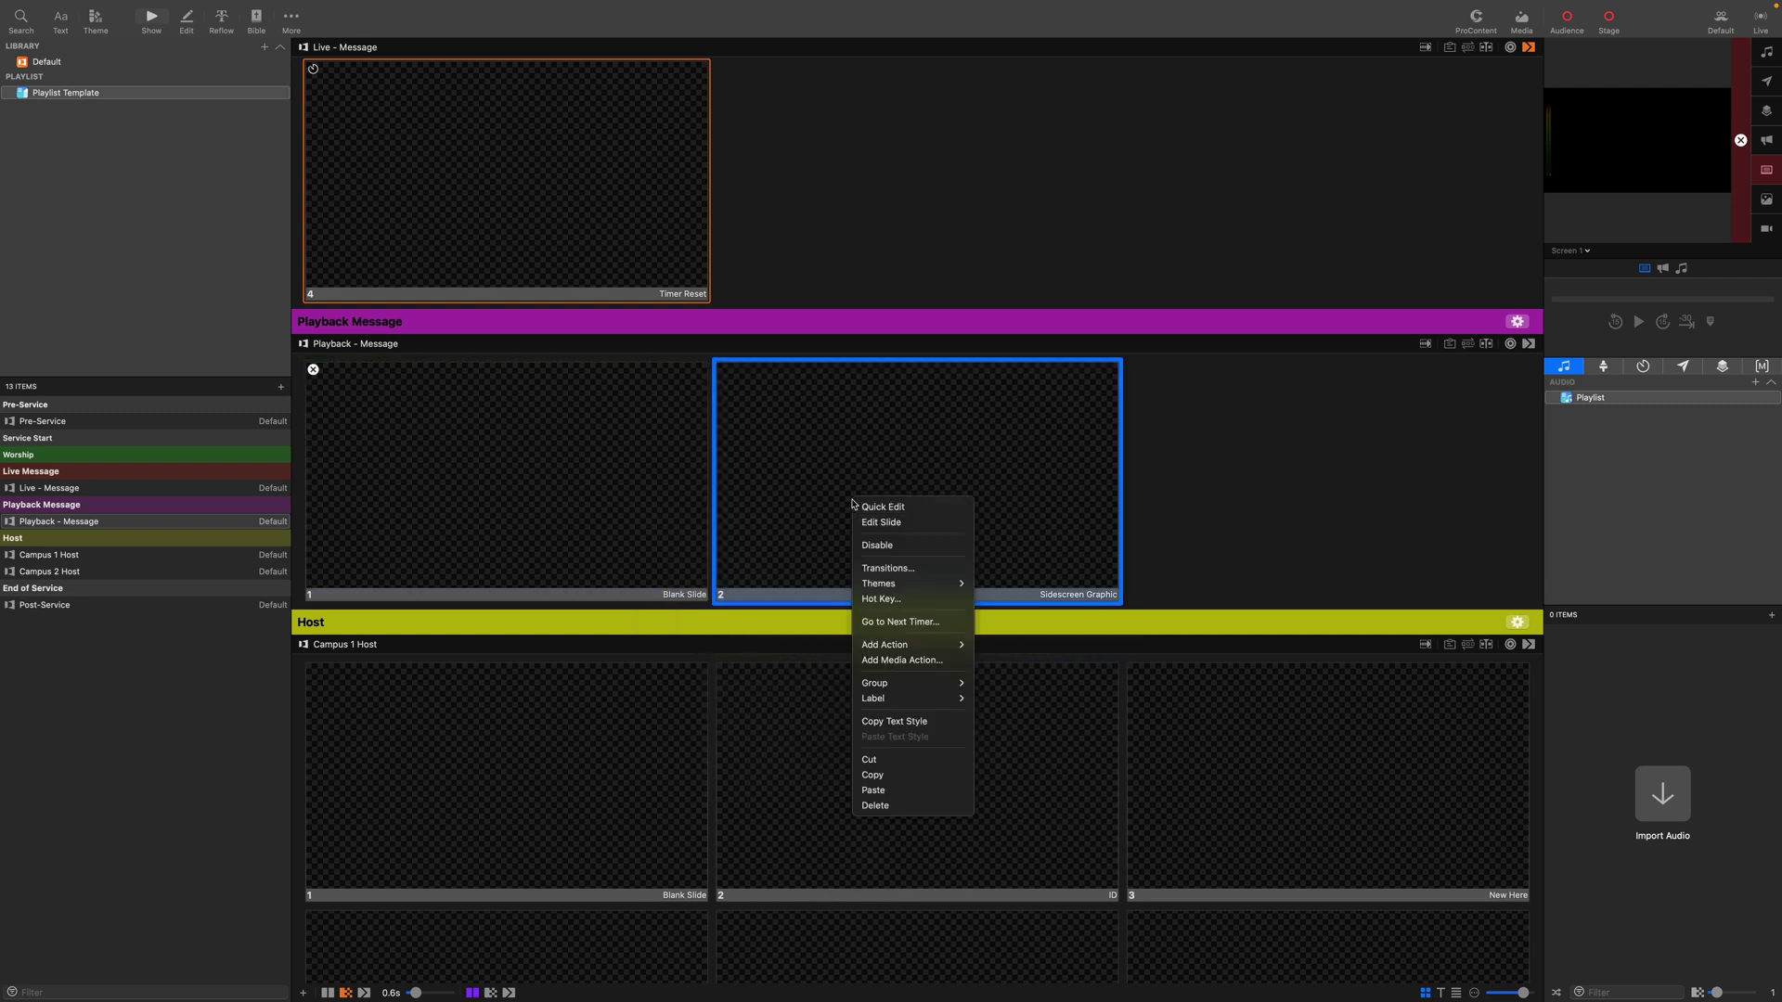
left_click(1174, 510)
left_click(498, 501, "shift")
right_click(442, 494)
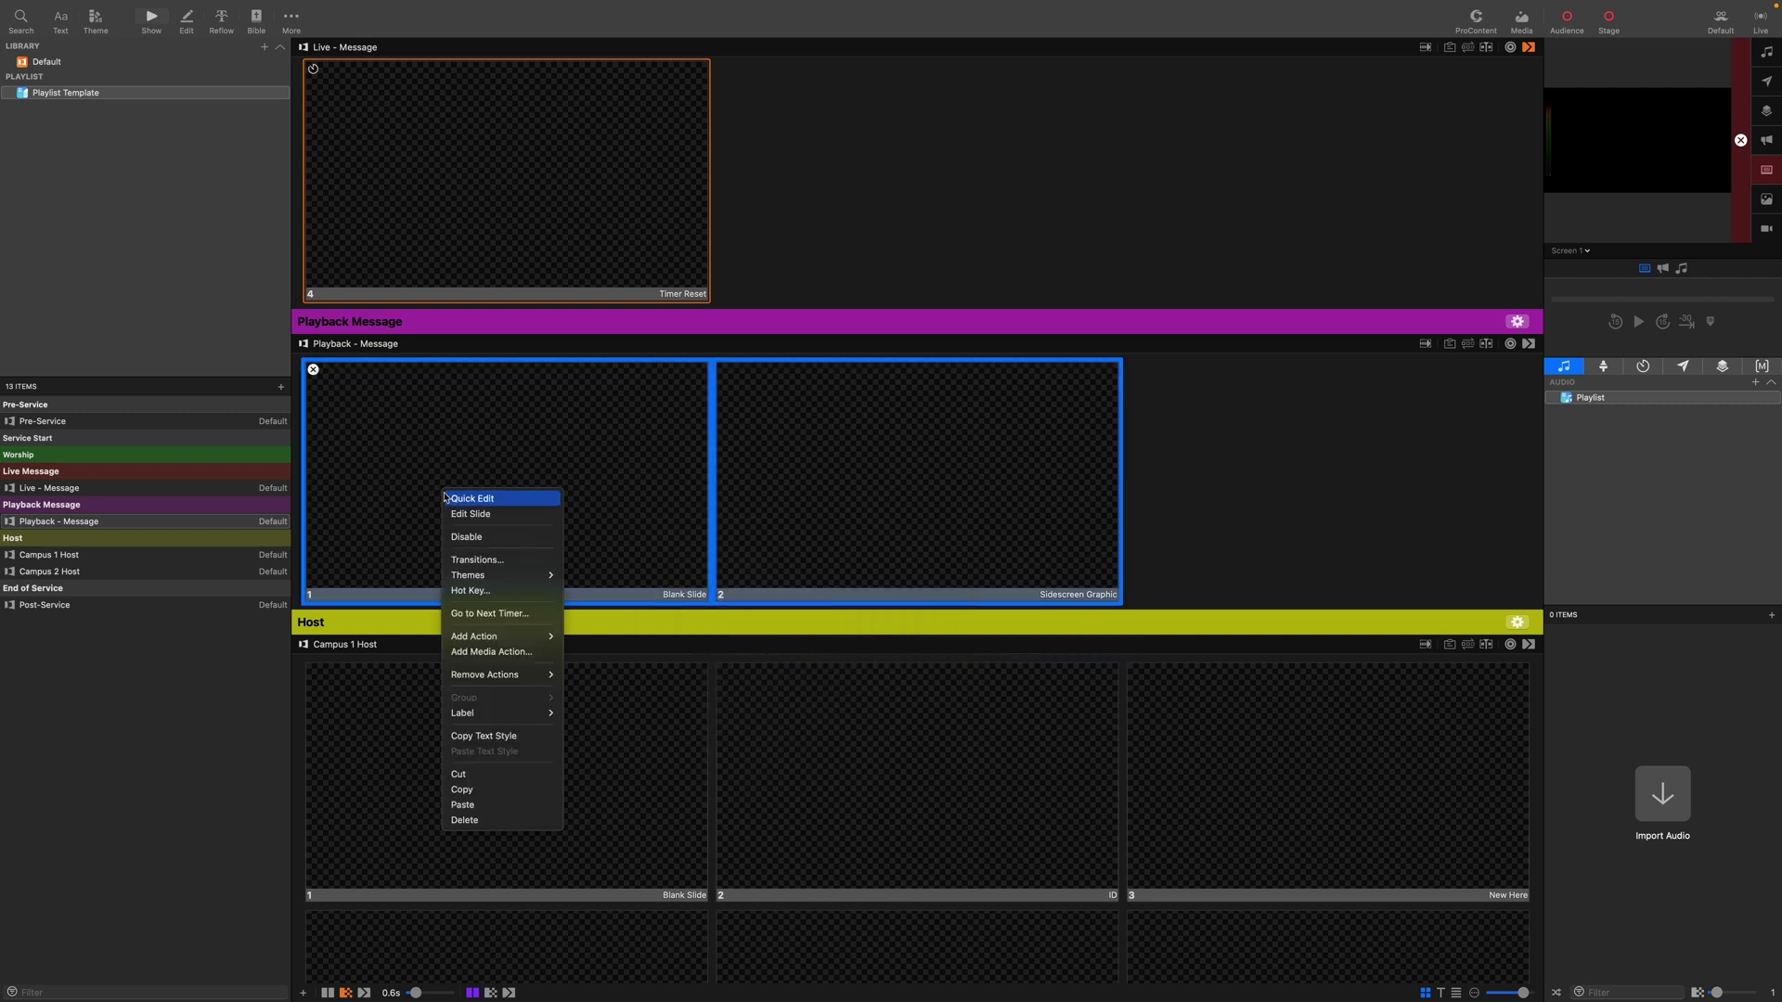
mouse_move(505, 637)
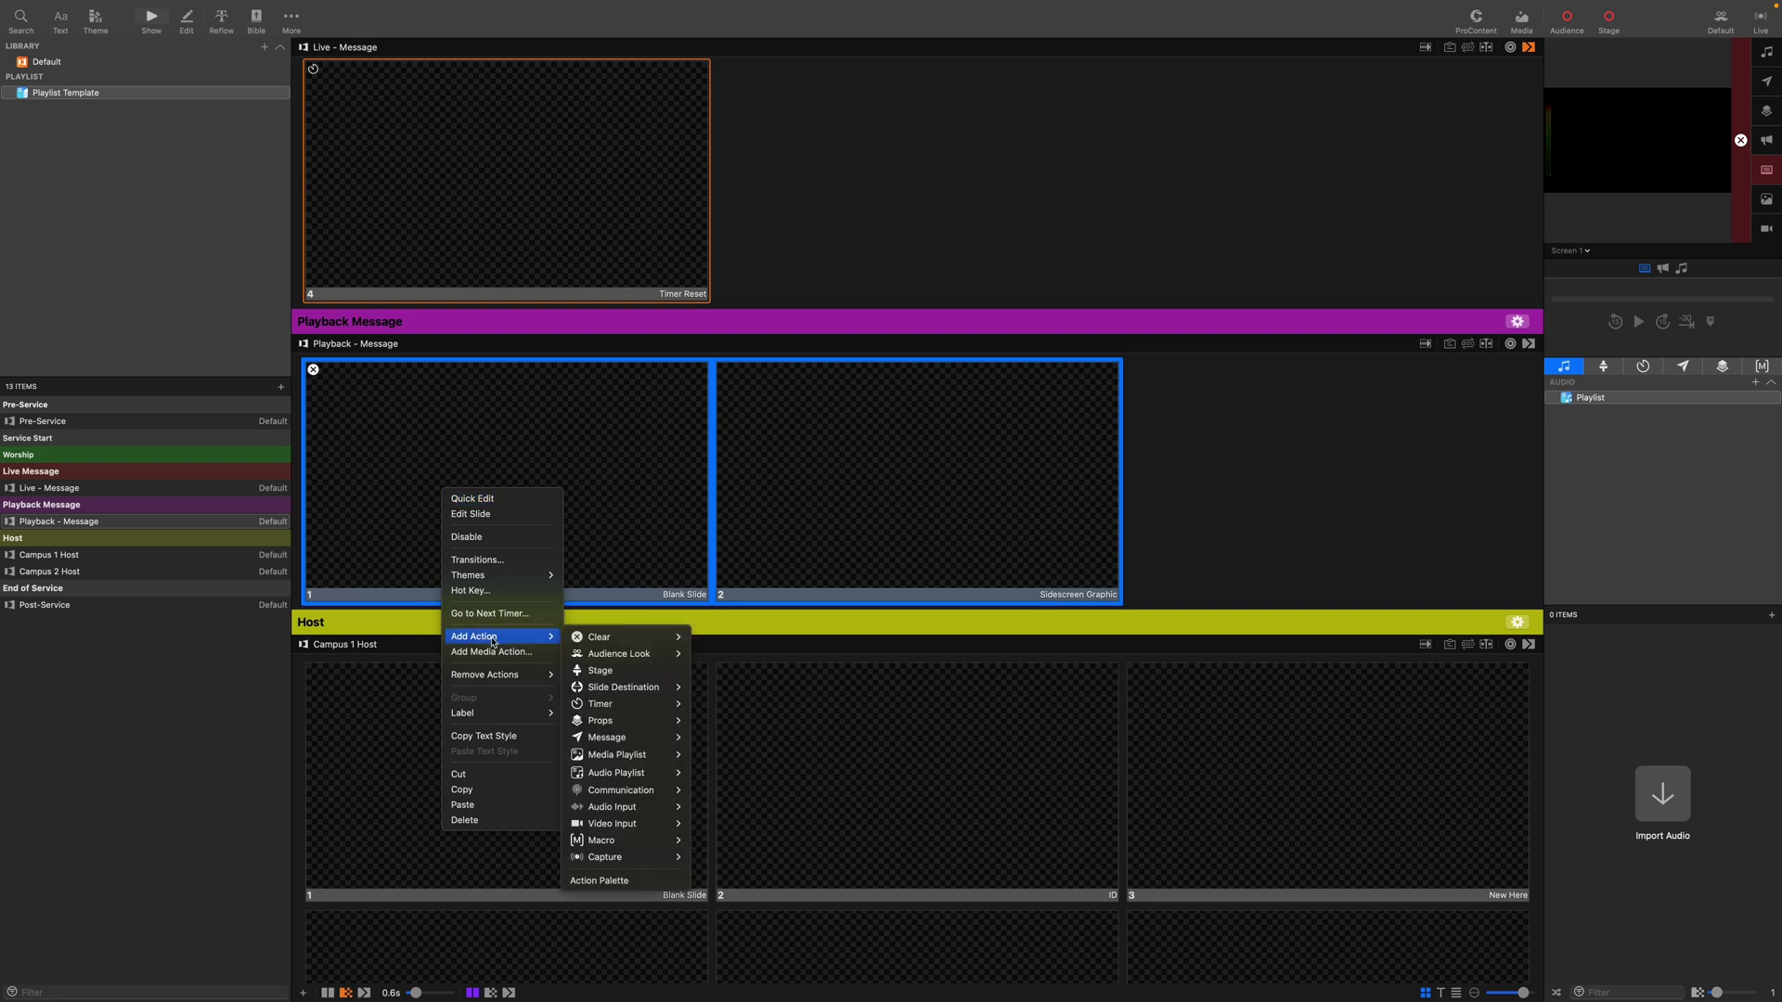
left_click(627, 670)
left_click(546, 643)
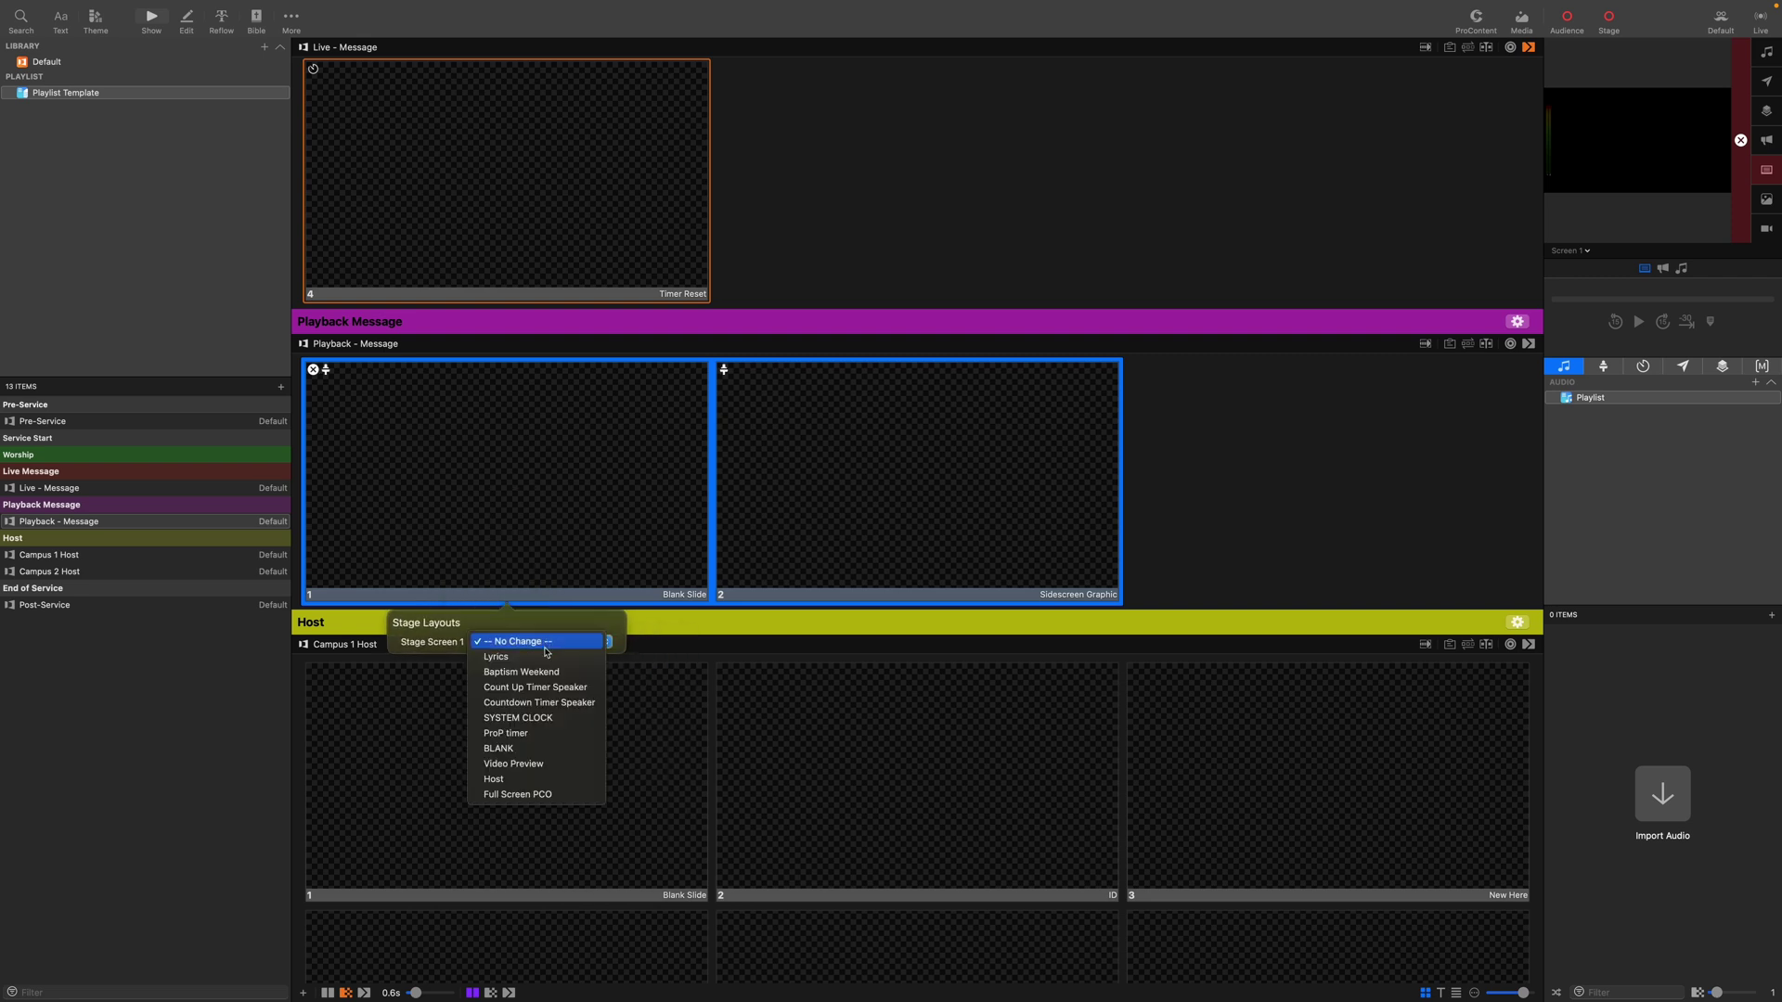
left_click(529, 750)
left_click(1197, 547)
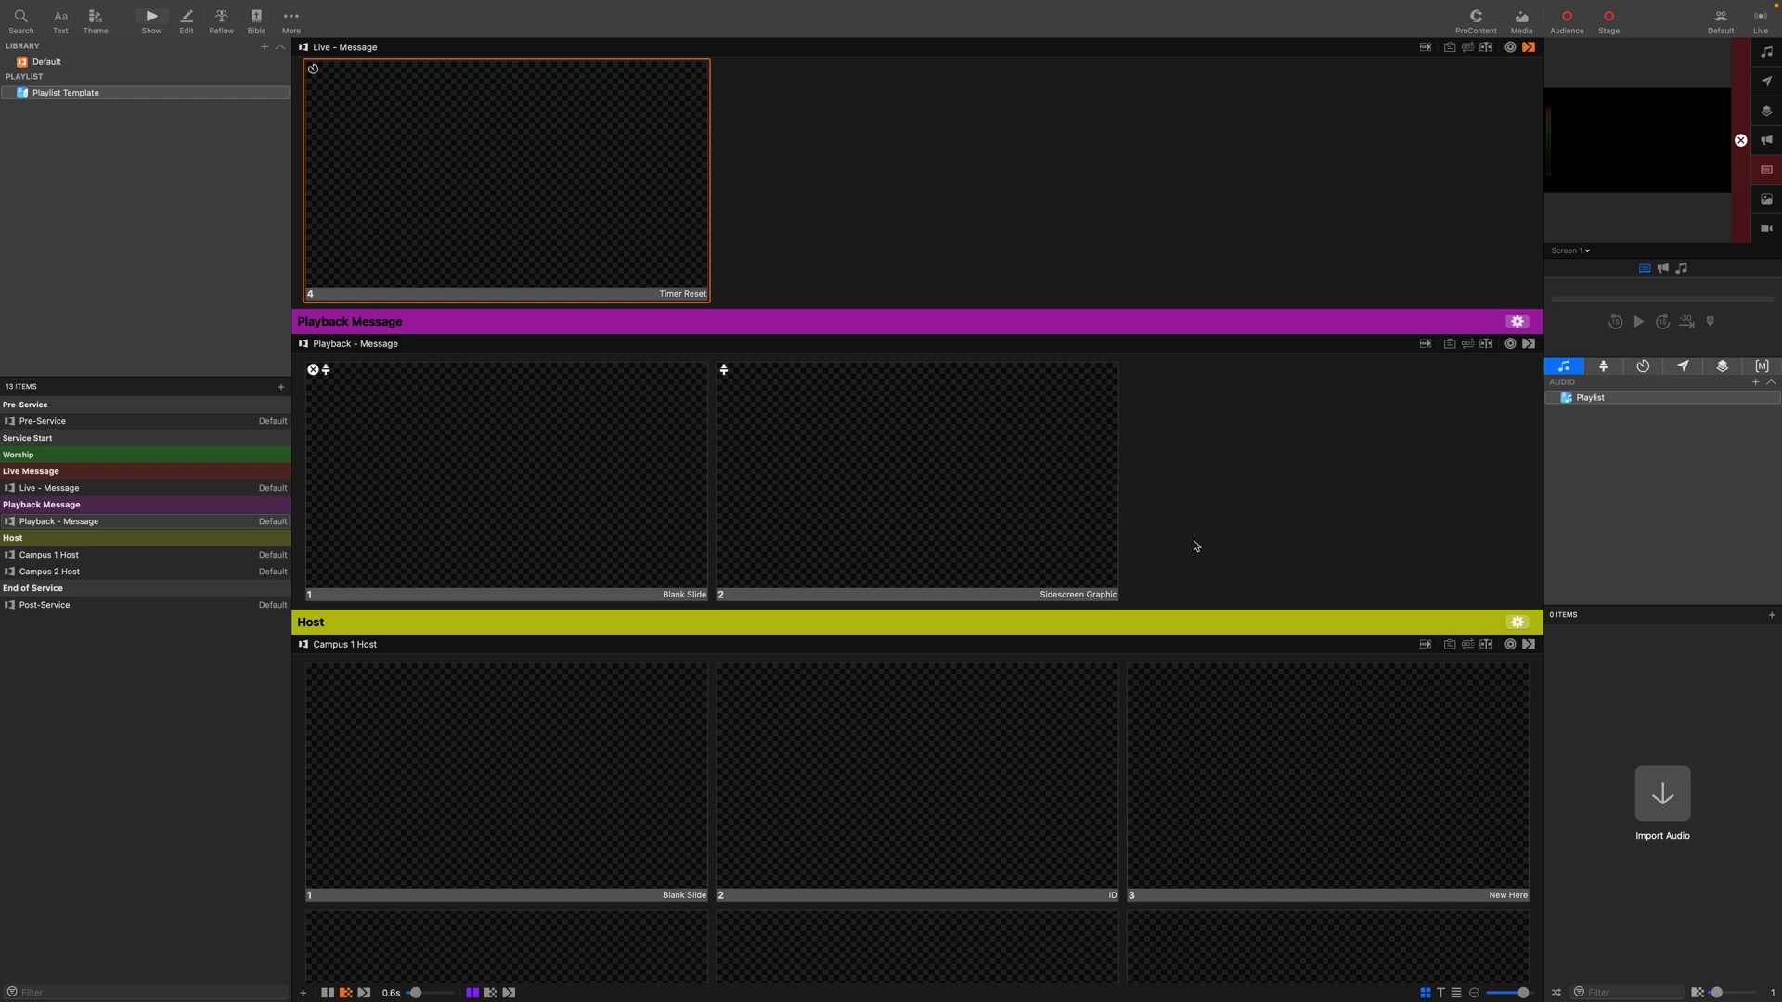
Apply the Dissolve 0_60s transition to Playback - Message.
scroll(1336, 478, "up", 1)
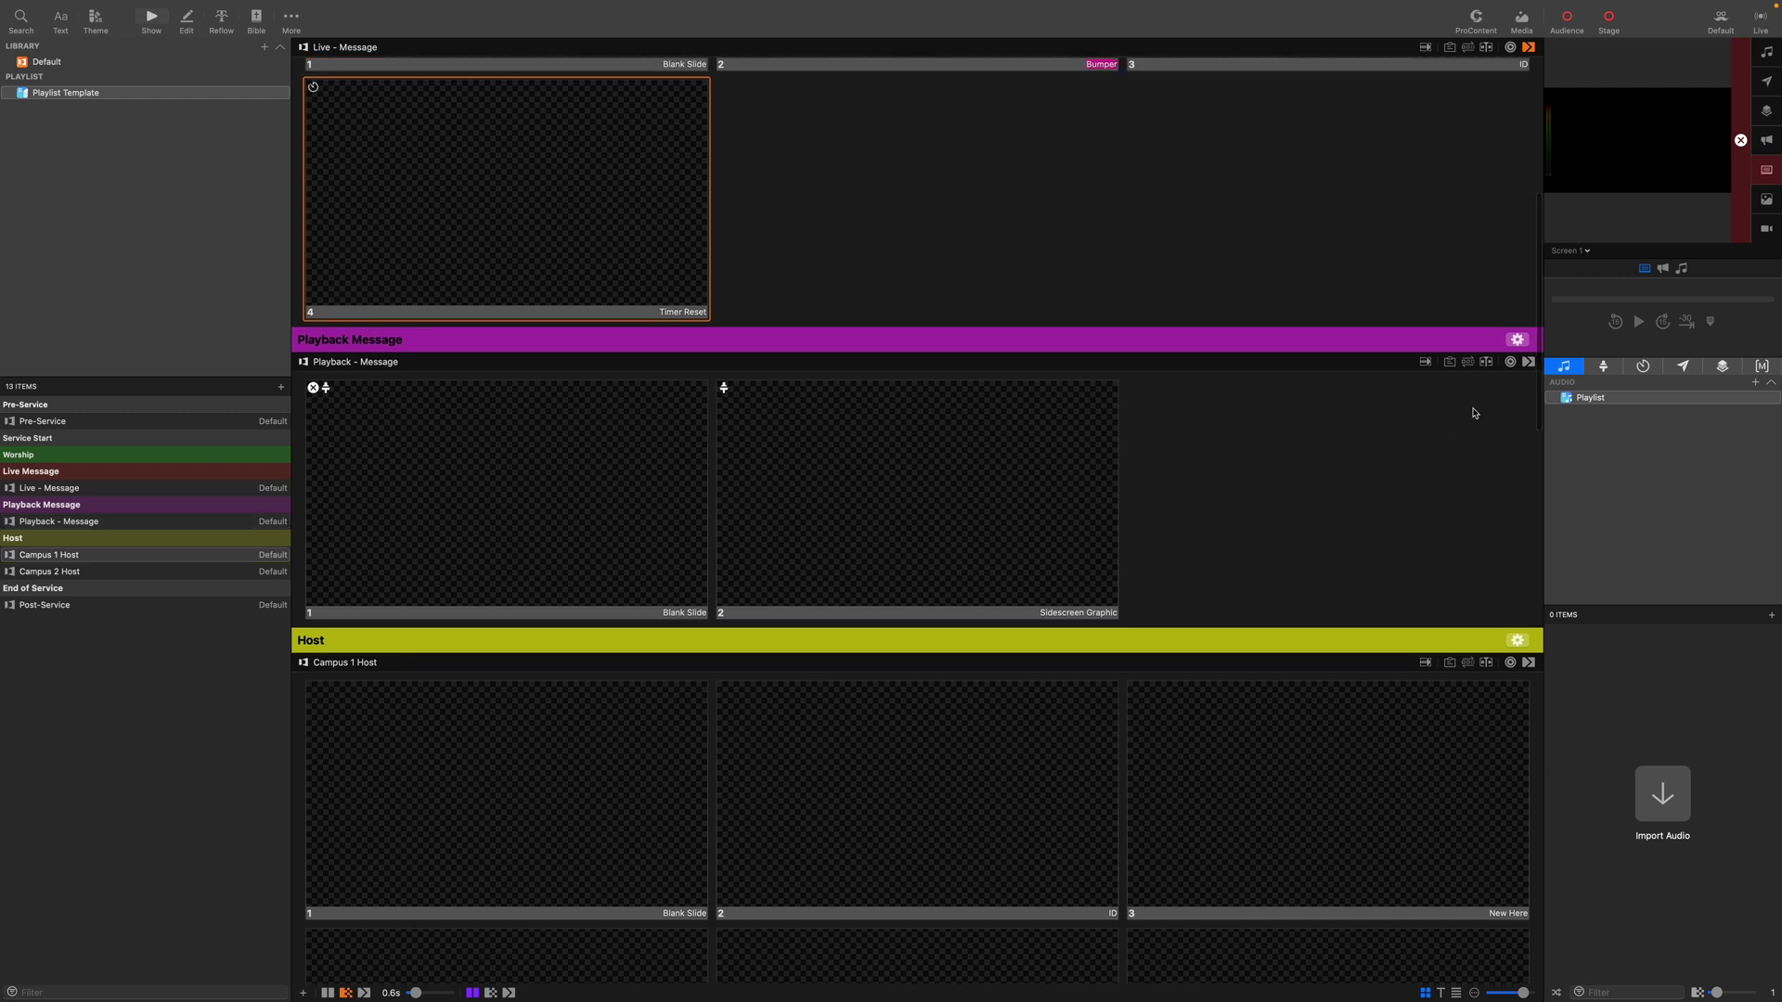
left_click(1511, 362)
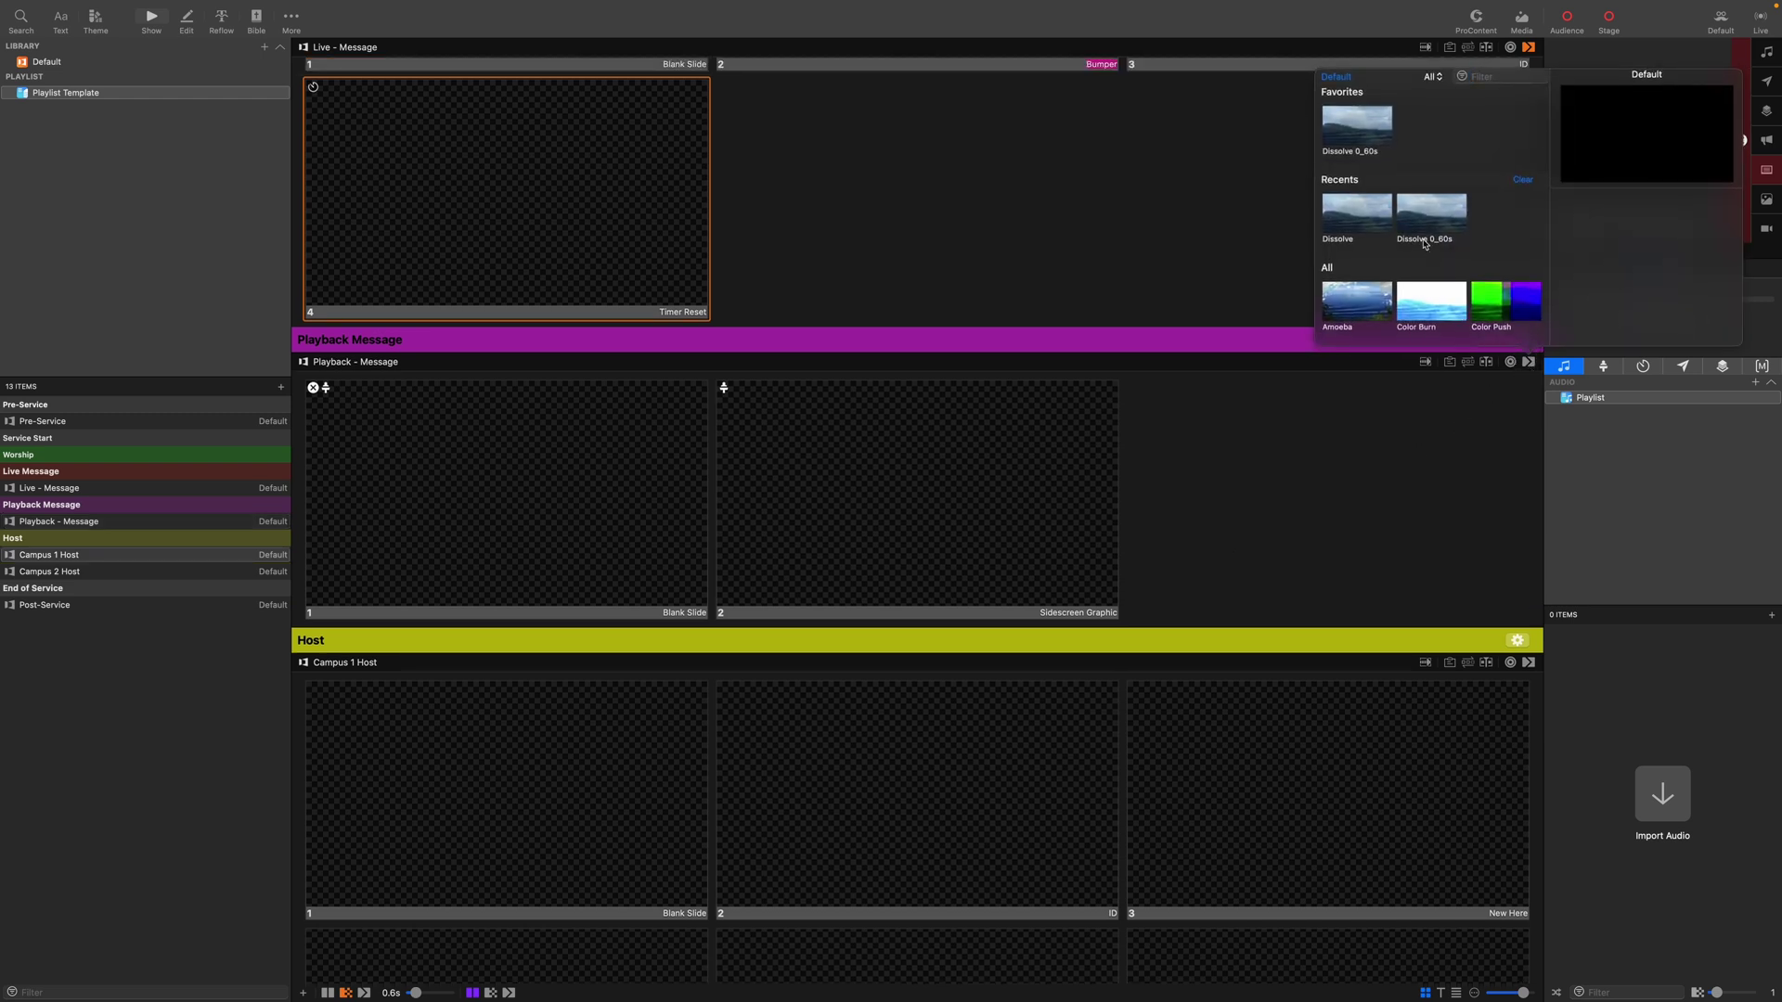
left_click(1368, 134)
left_click(1316, 526)
scroll(1321, 515, "down", 15)
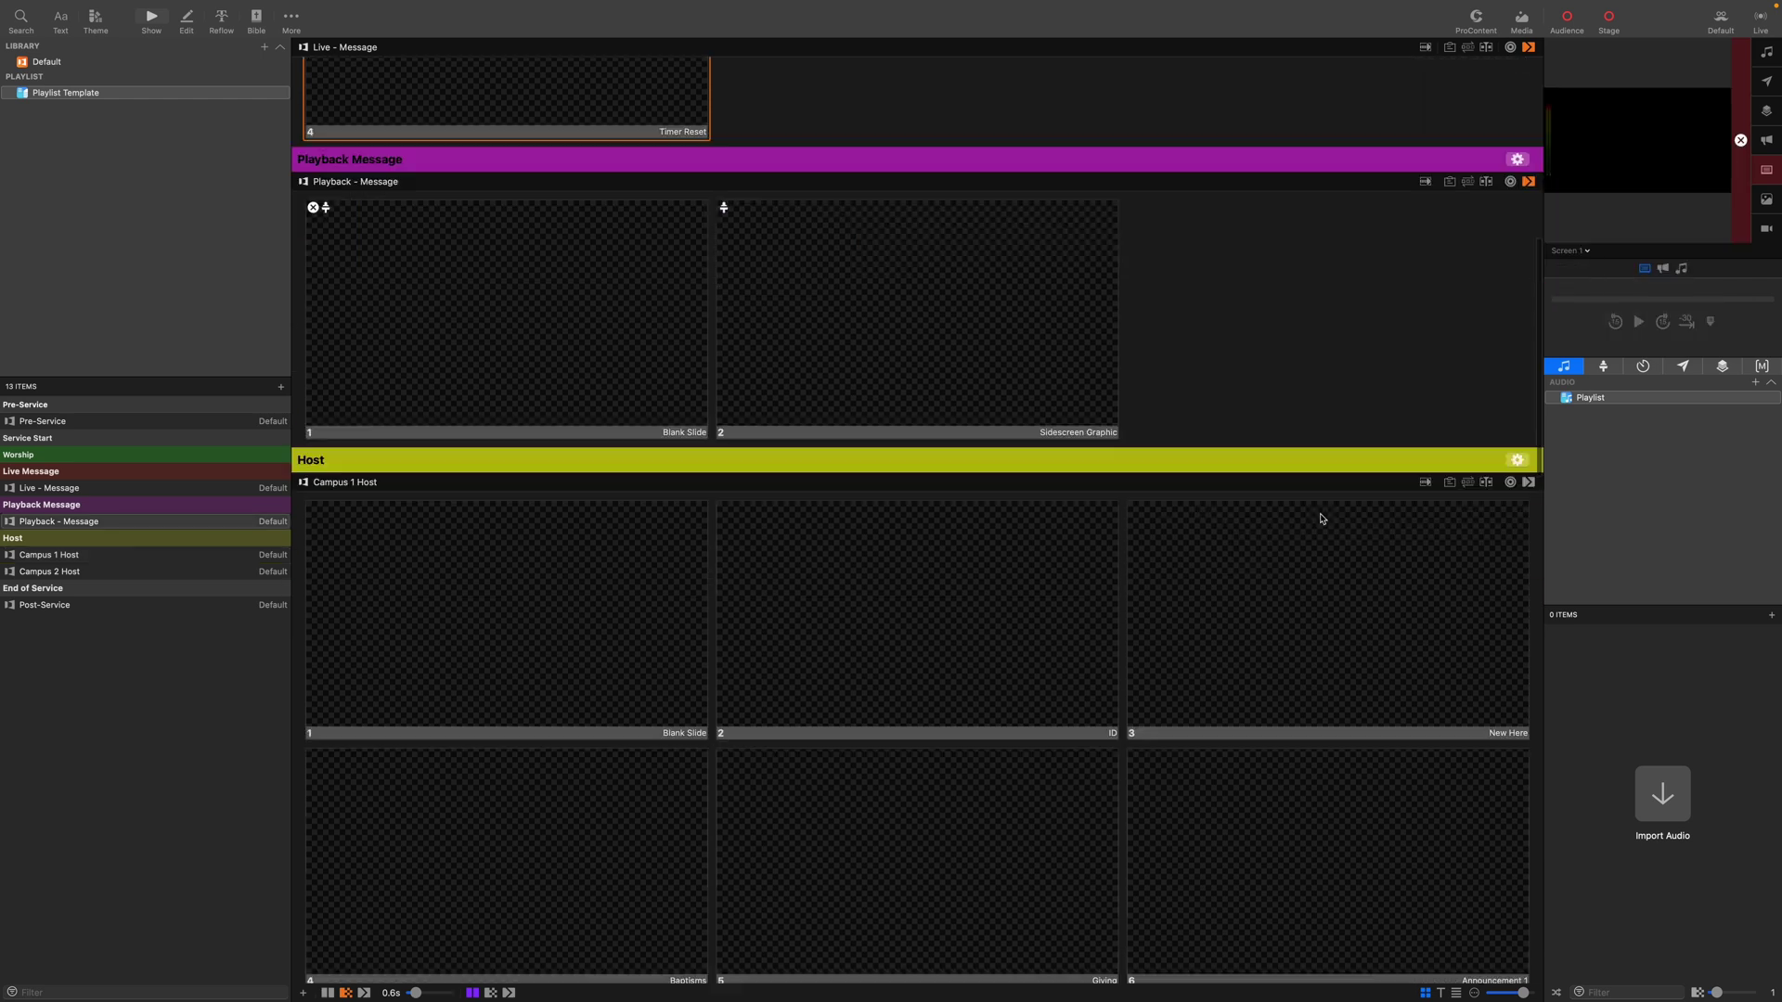
scroll(1322, 518, "down", 1)
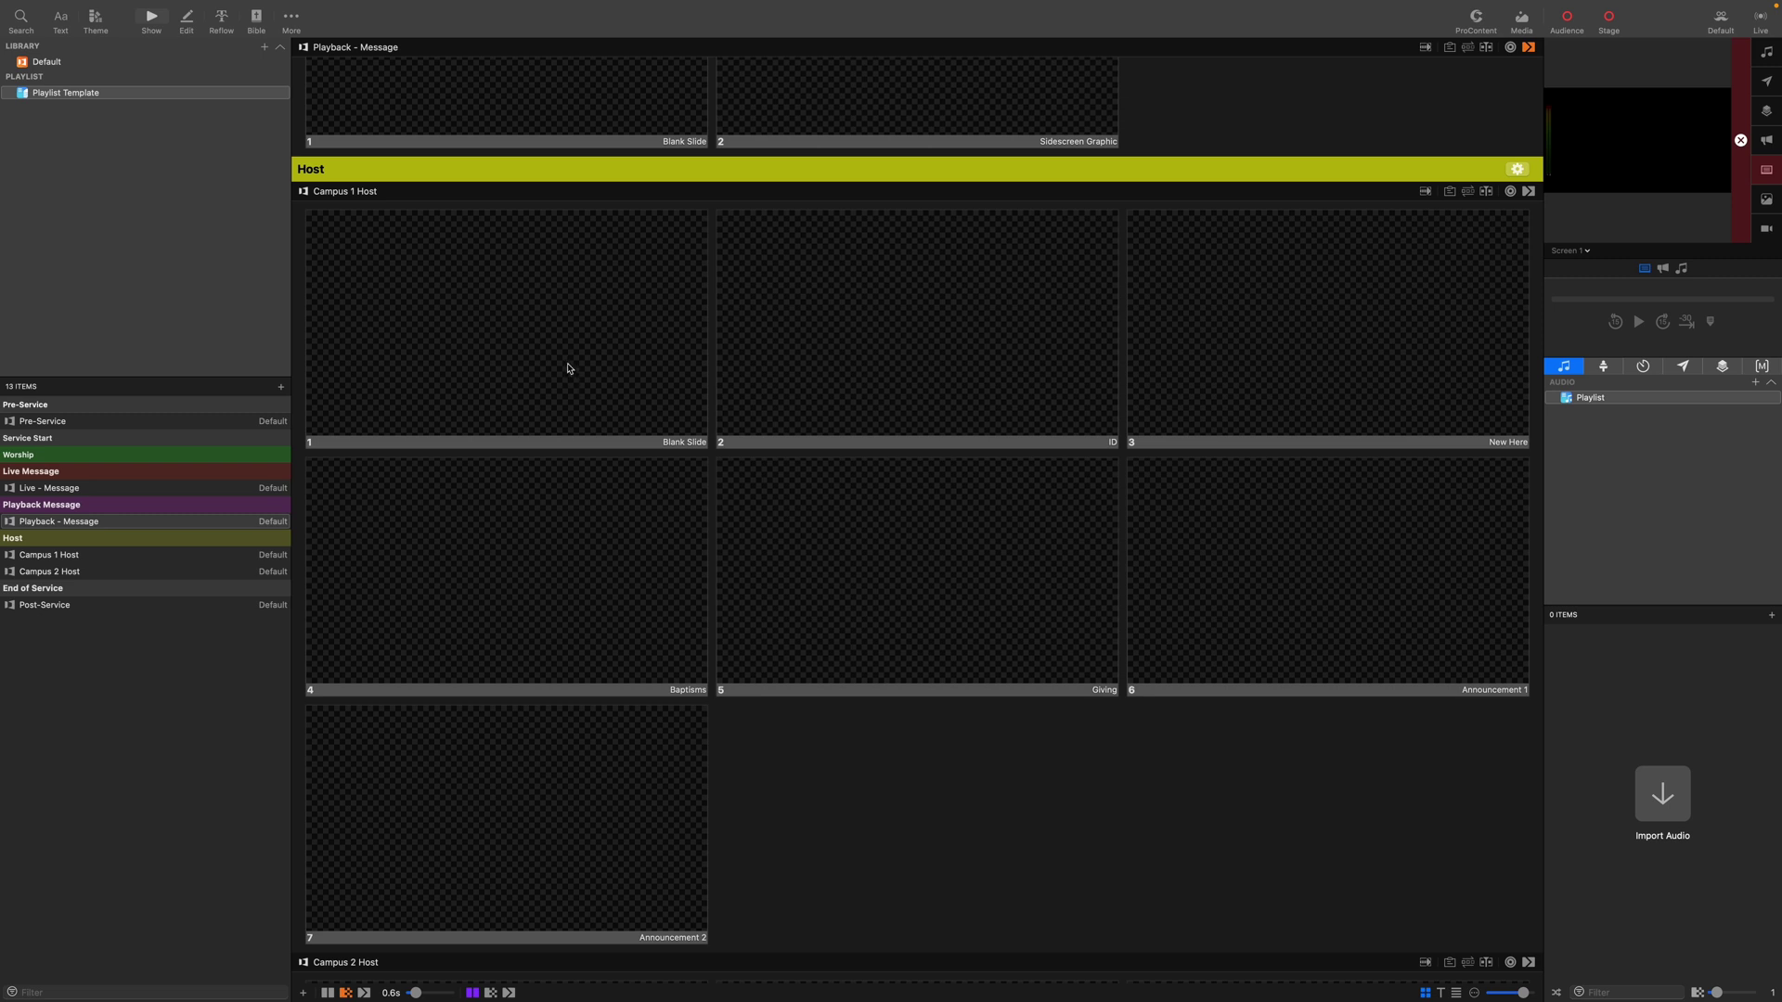
Add a stage layout action to all seven Campus 1 Host slides at once.
left_click(890, 763)
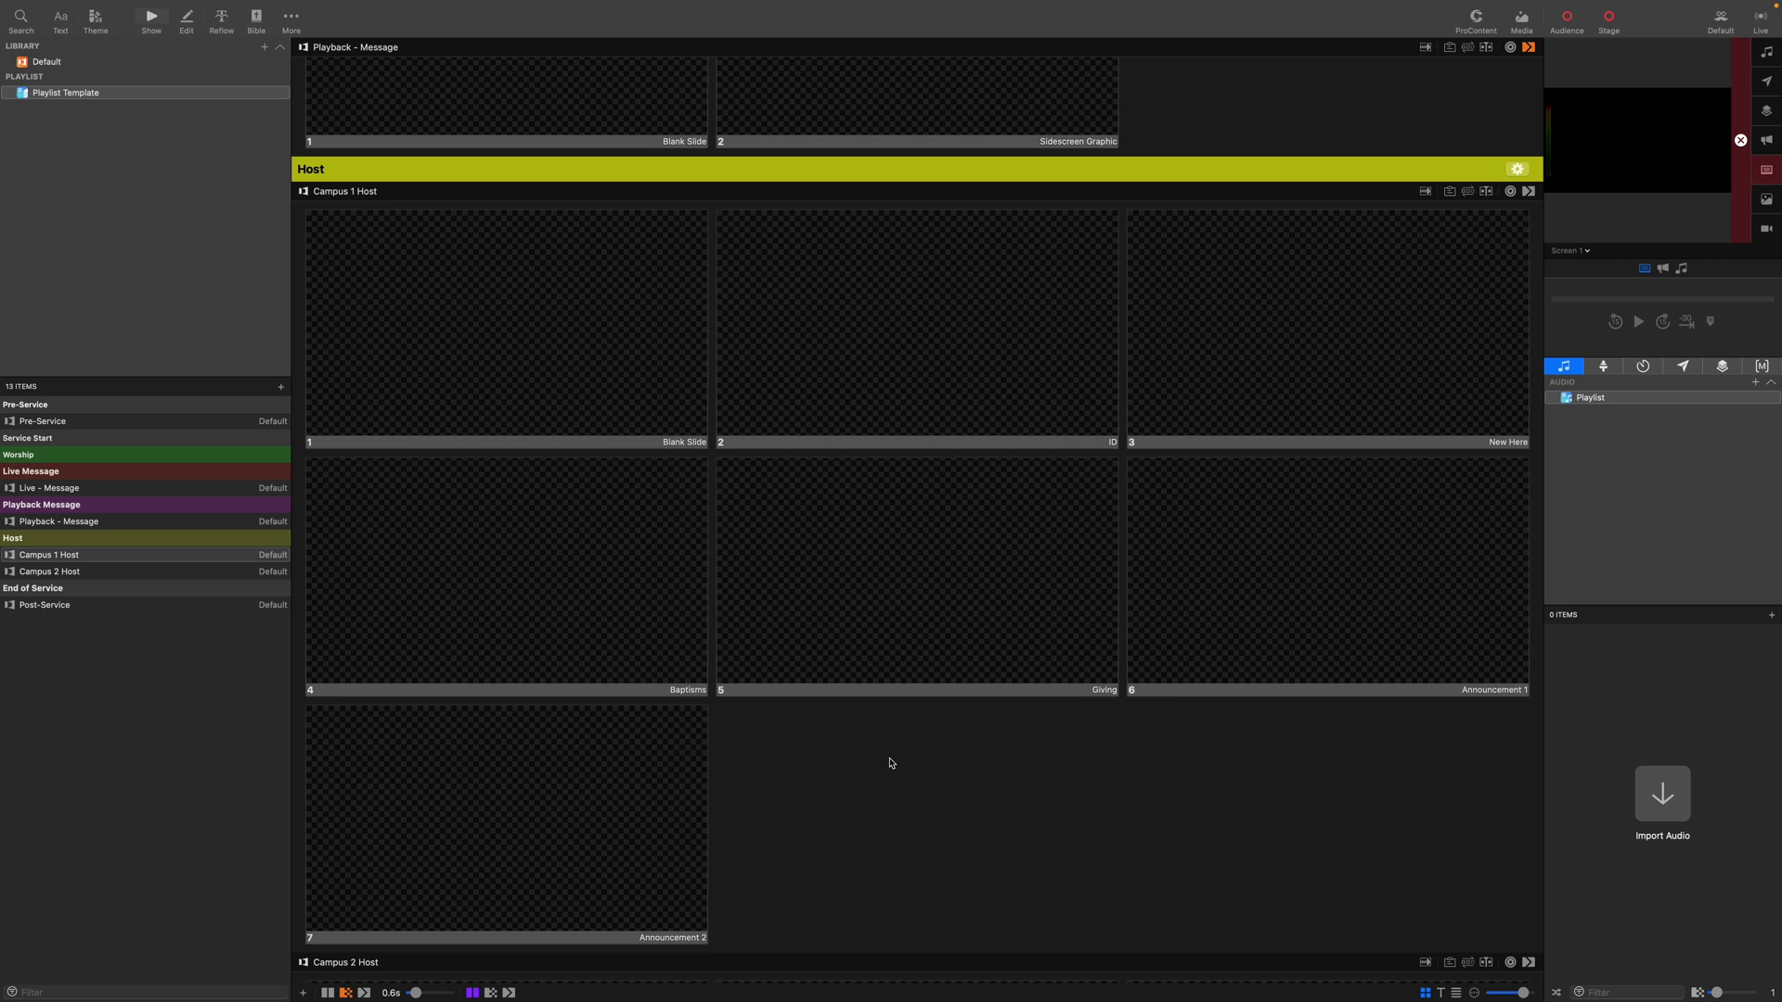
key("super+a")
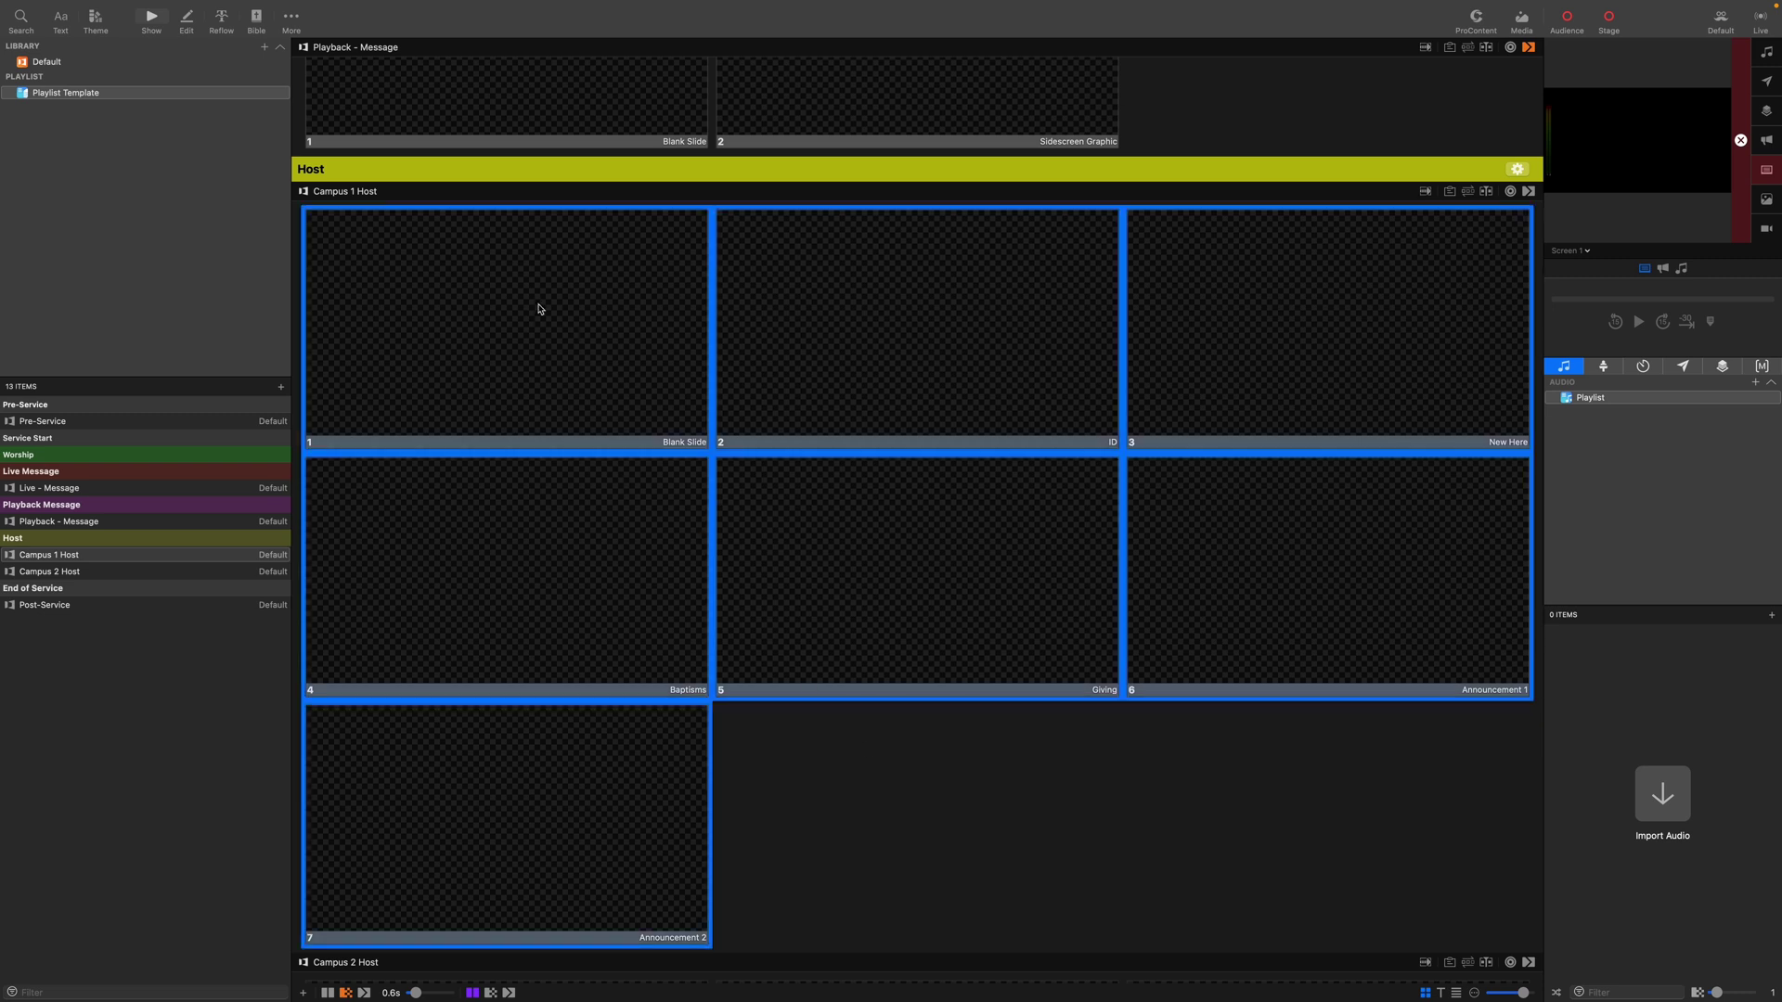
right_click(535, 312)
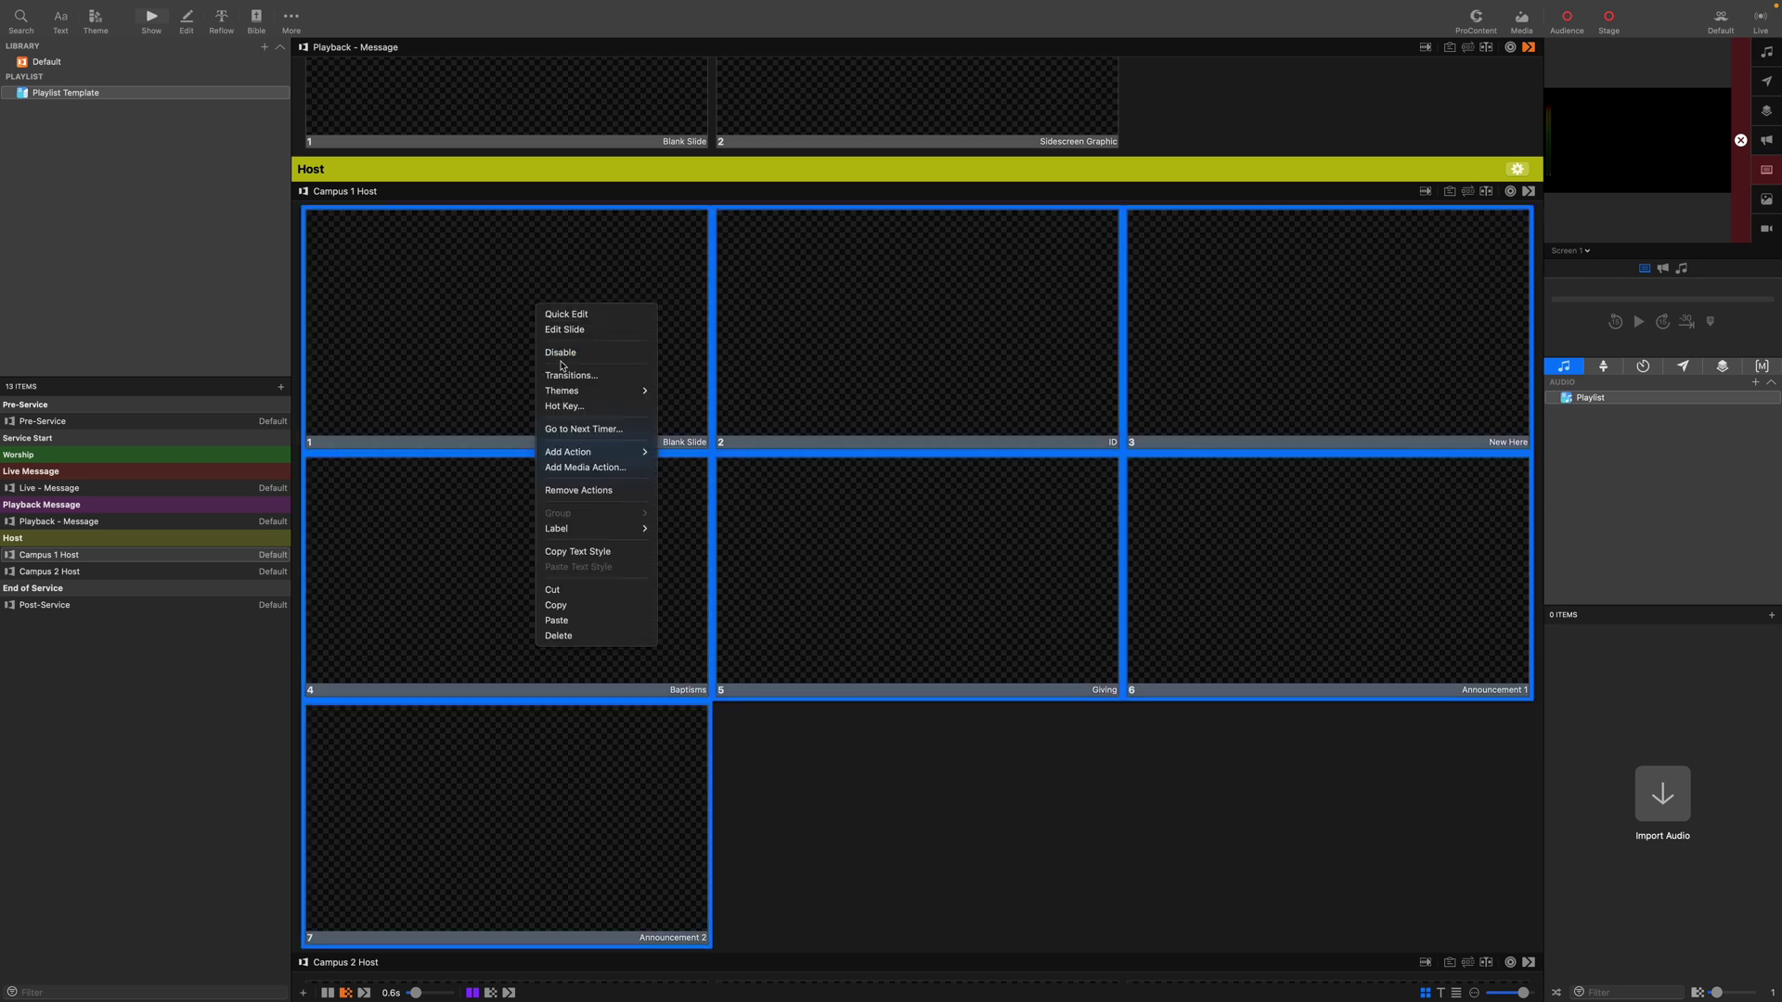
mouse_move(586, 394)
mouse_move(612, 455)
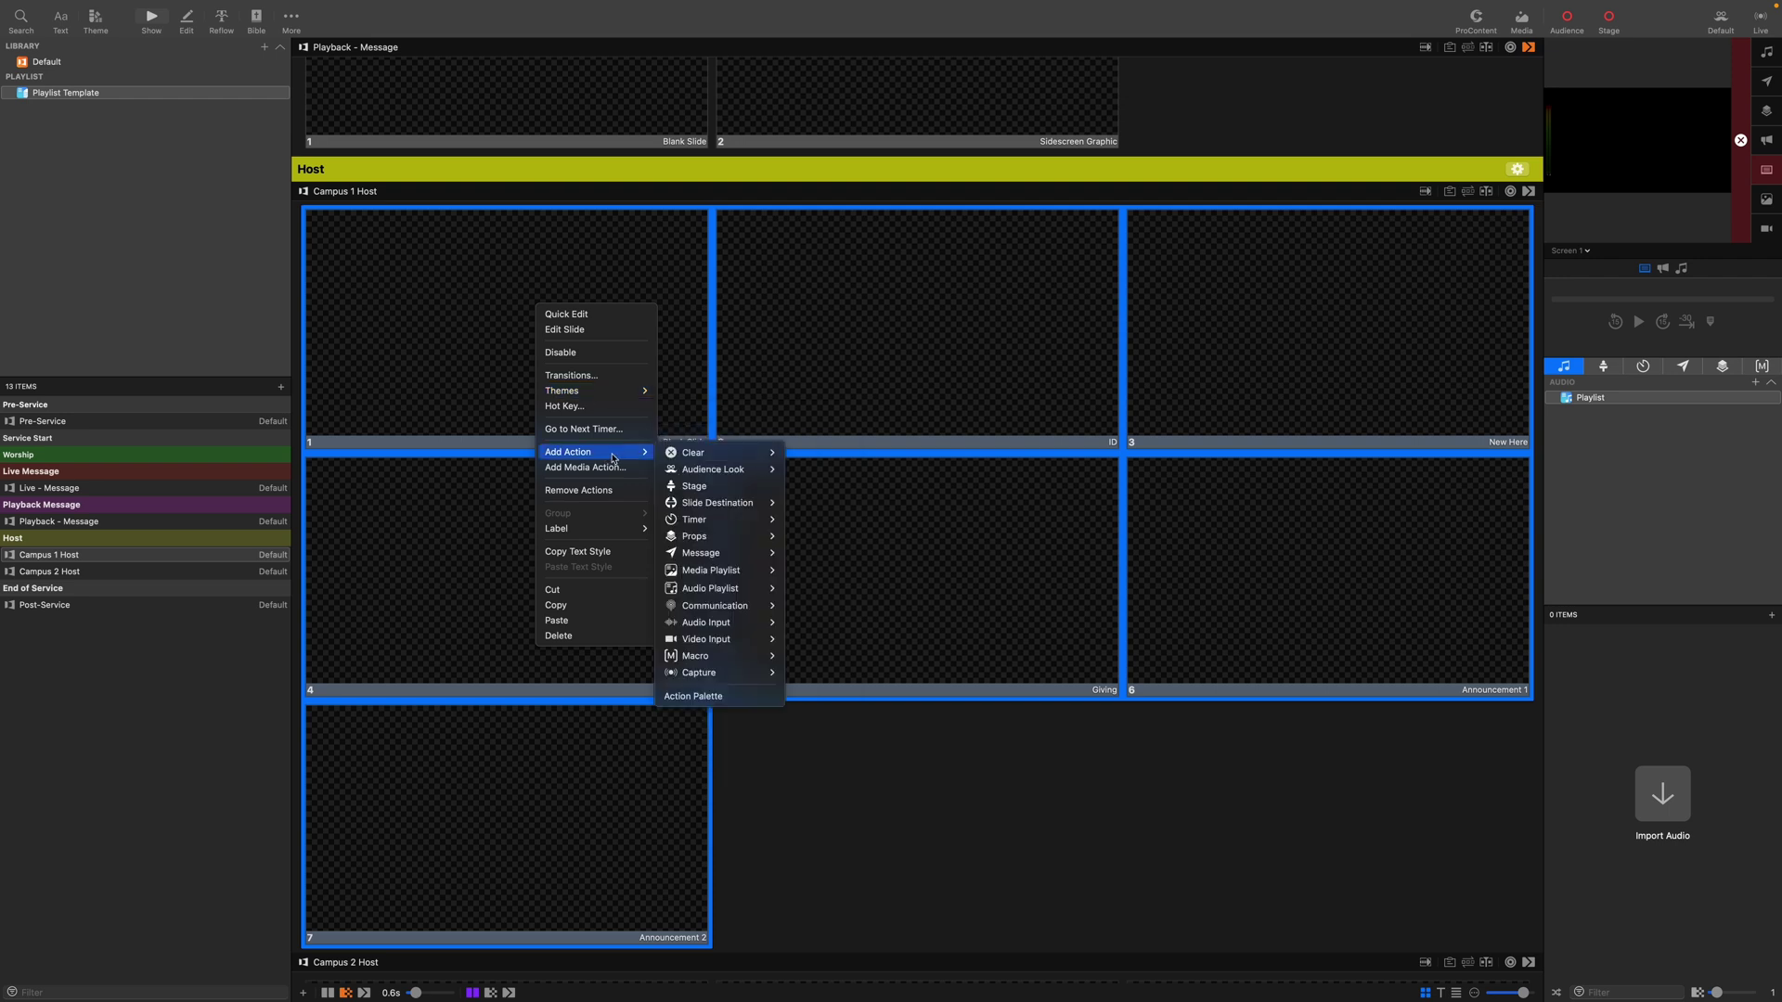
left_click(690, 497)
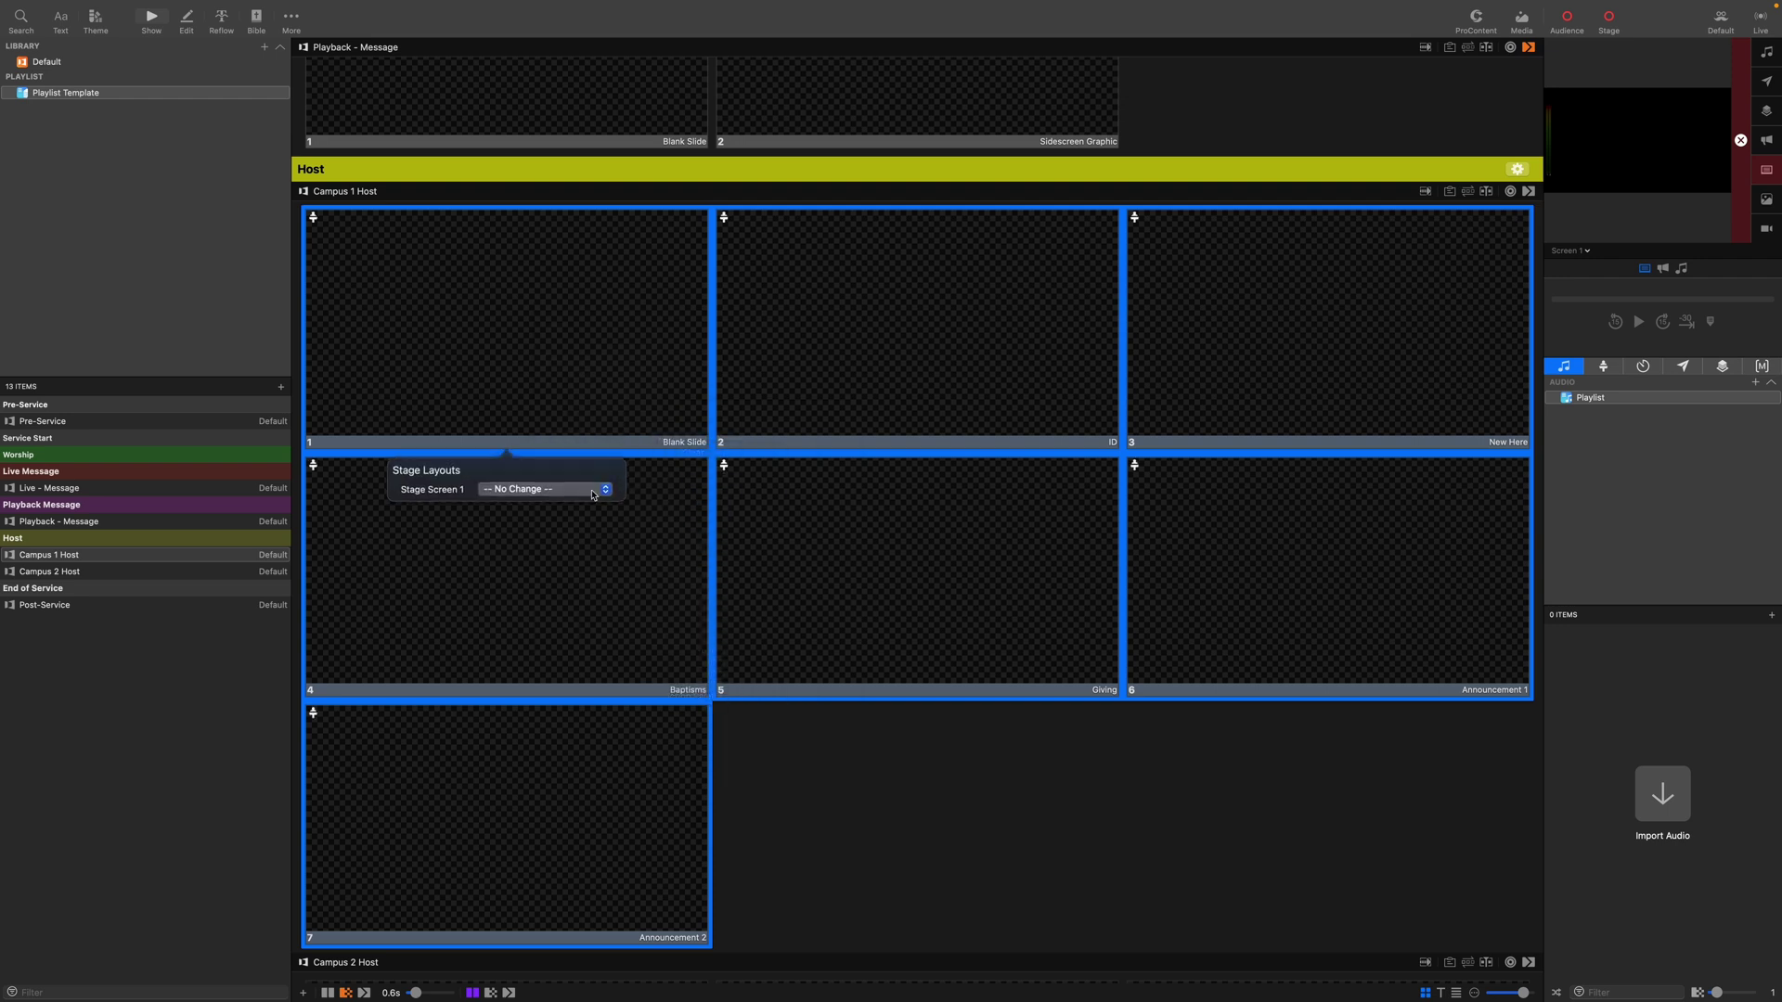
left_click(599, 490)
left_click(573, 503)
left_click(992, 756)
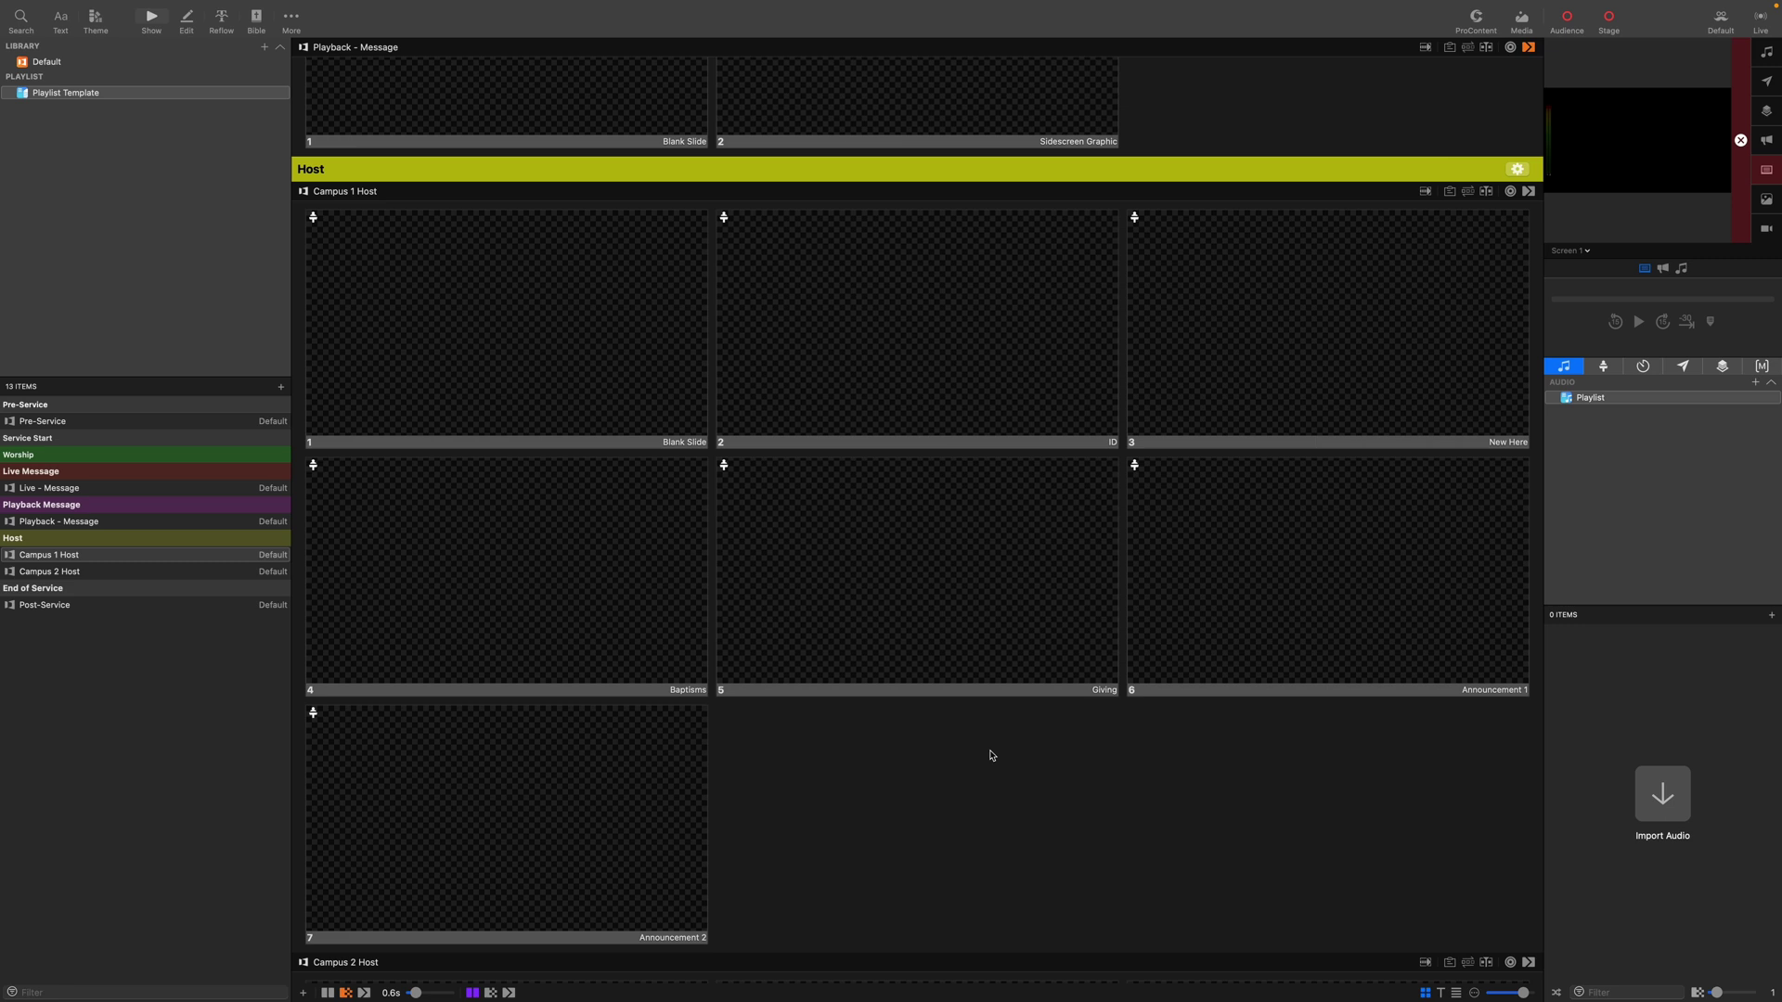
Add a Clear All action to Campus 1 Host's first slide and check its transition.
right_click(613, 330)
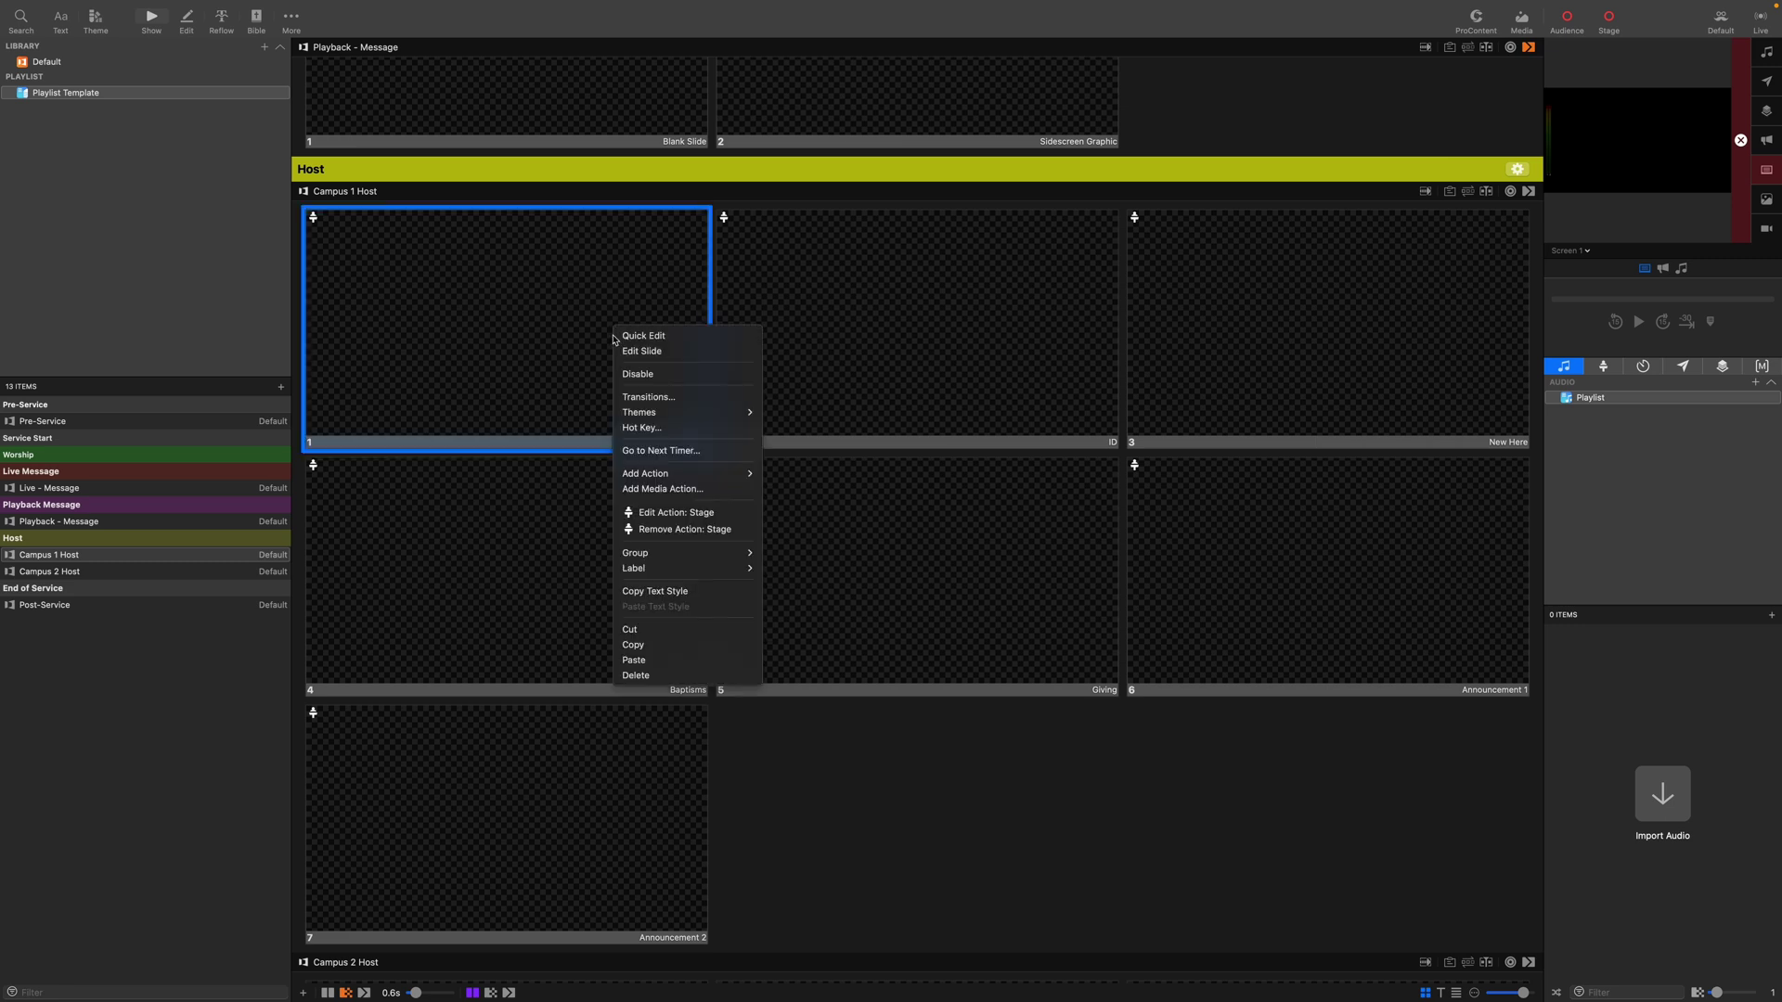
mouse_move(727, 483)
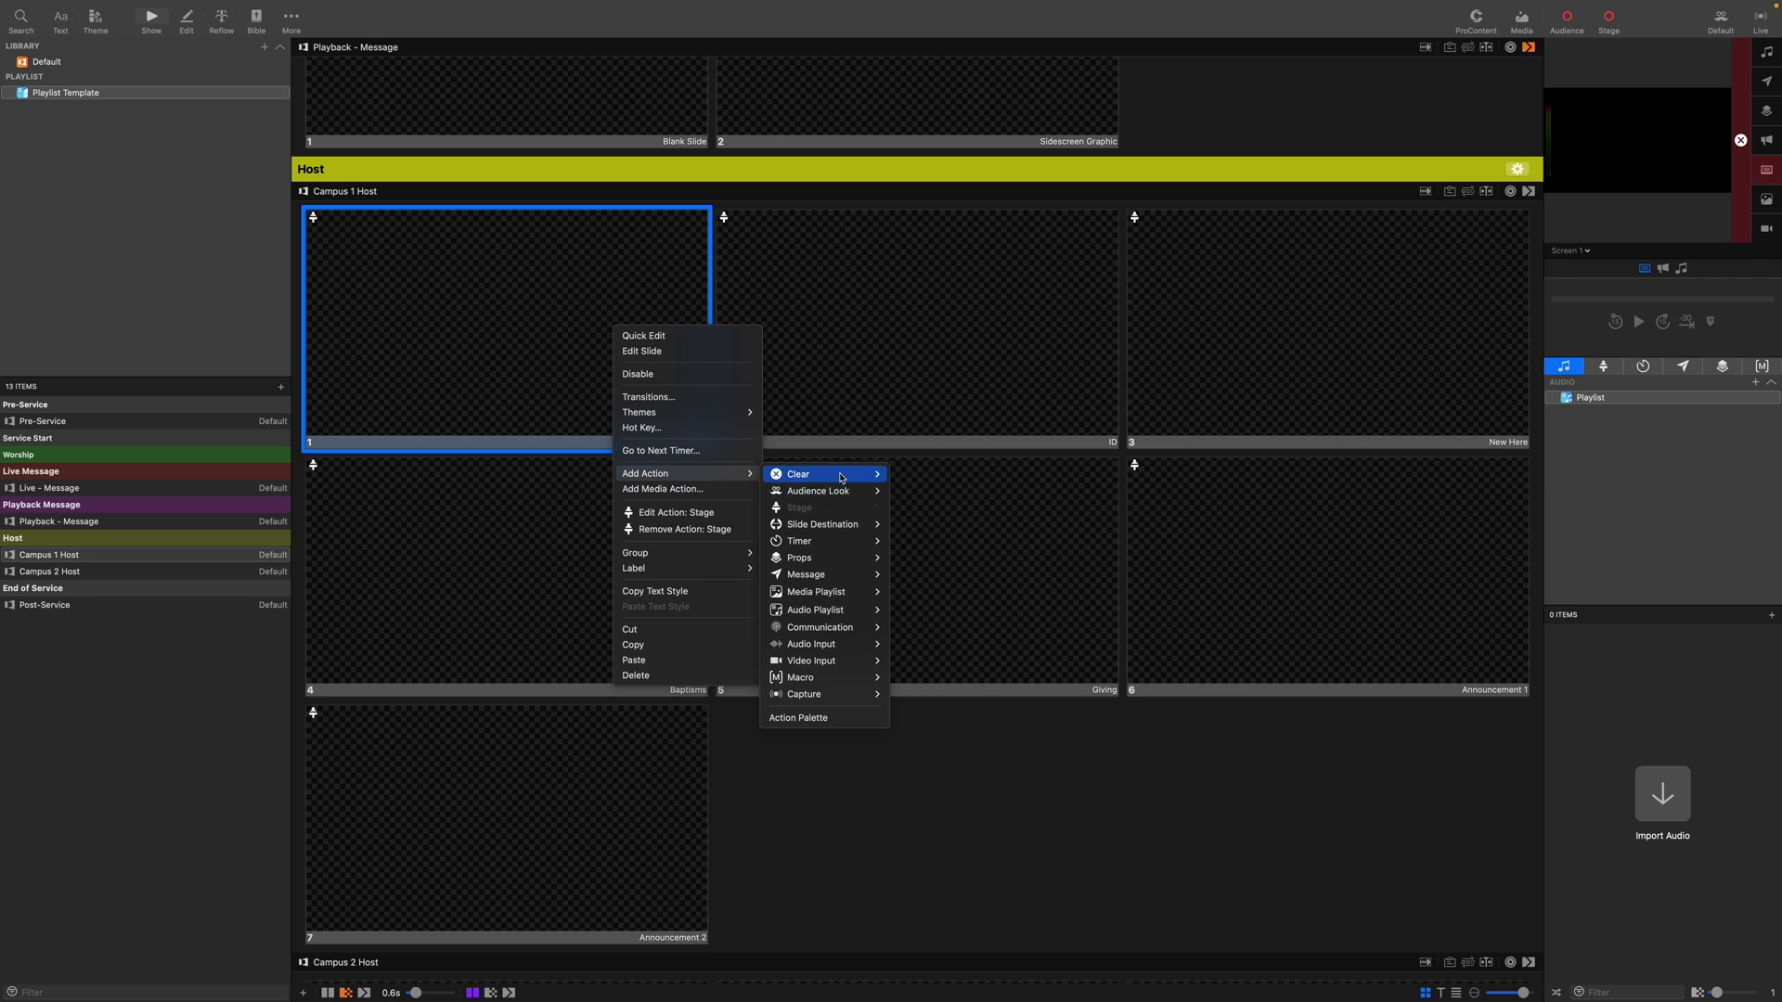
mouse_move(844, 477)
mouse_move(940, 481)
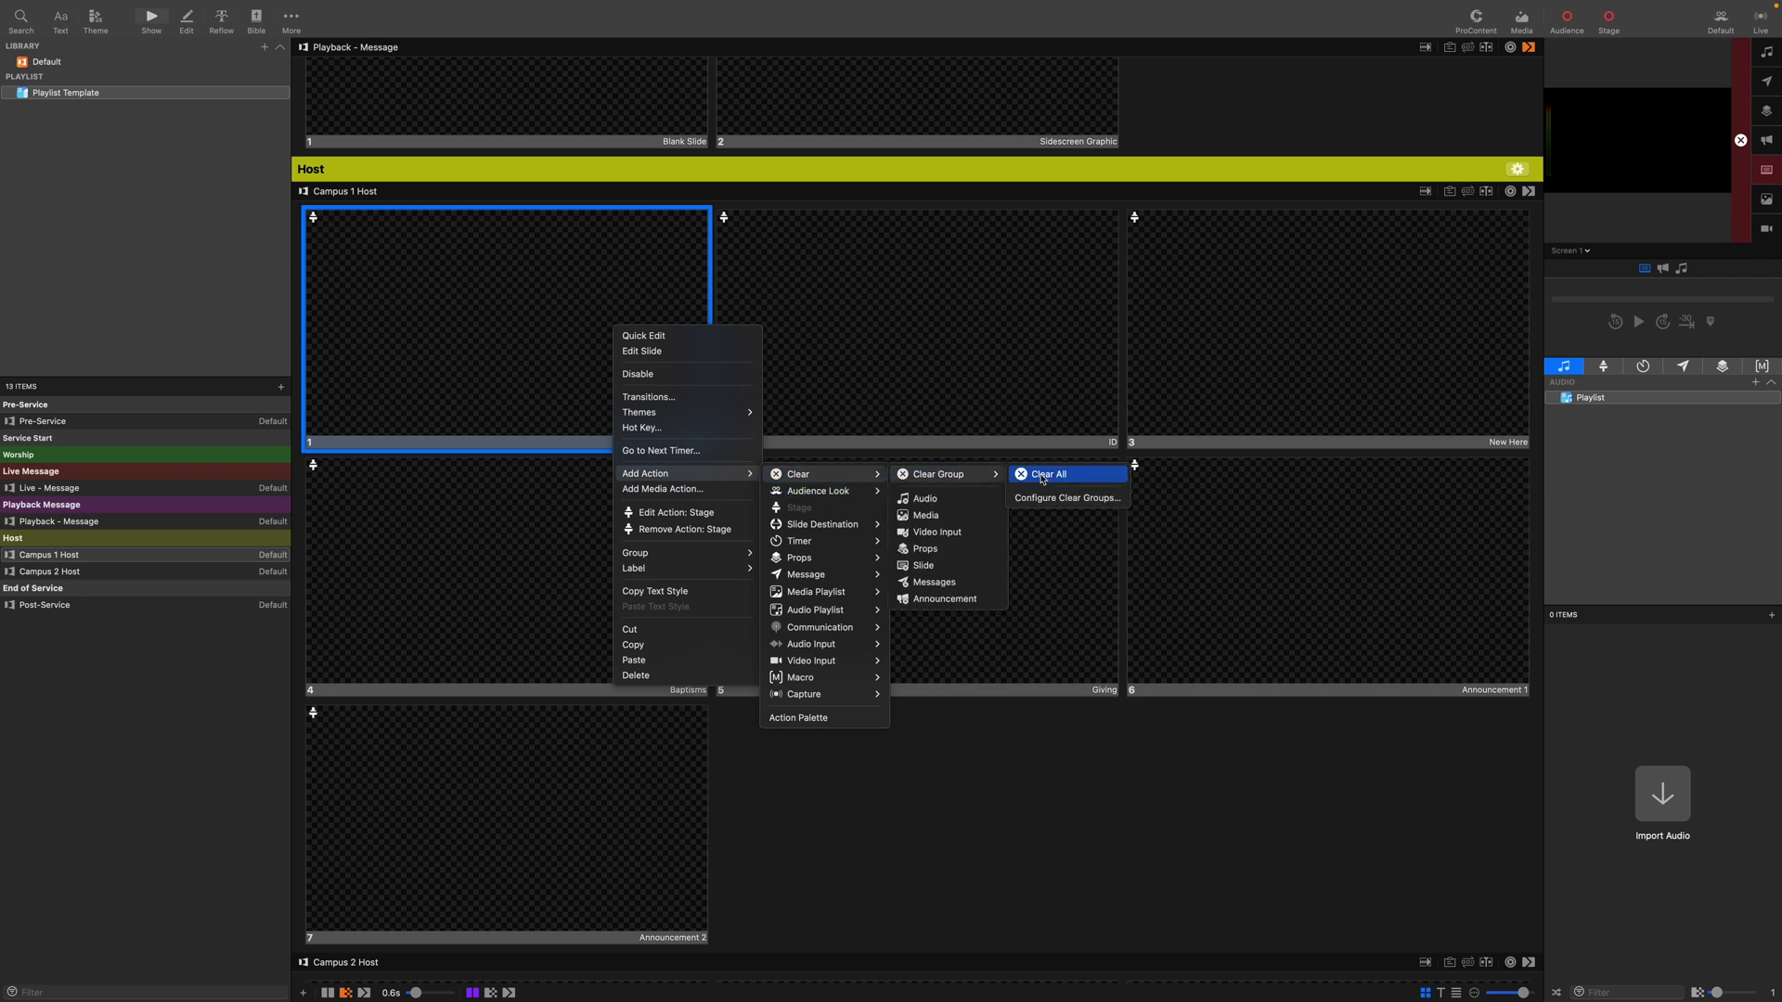
left_click(1042, 476)
left_click(1063, 816)
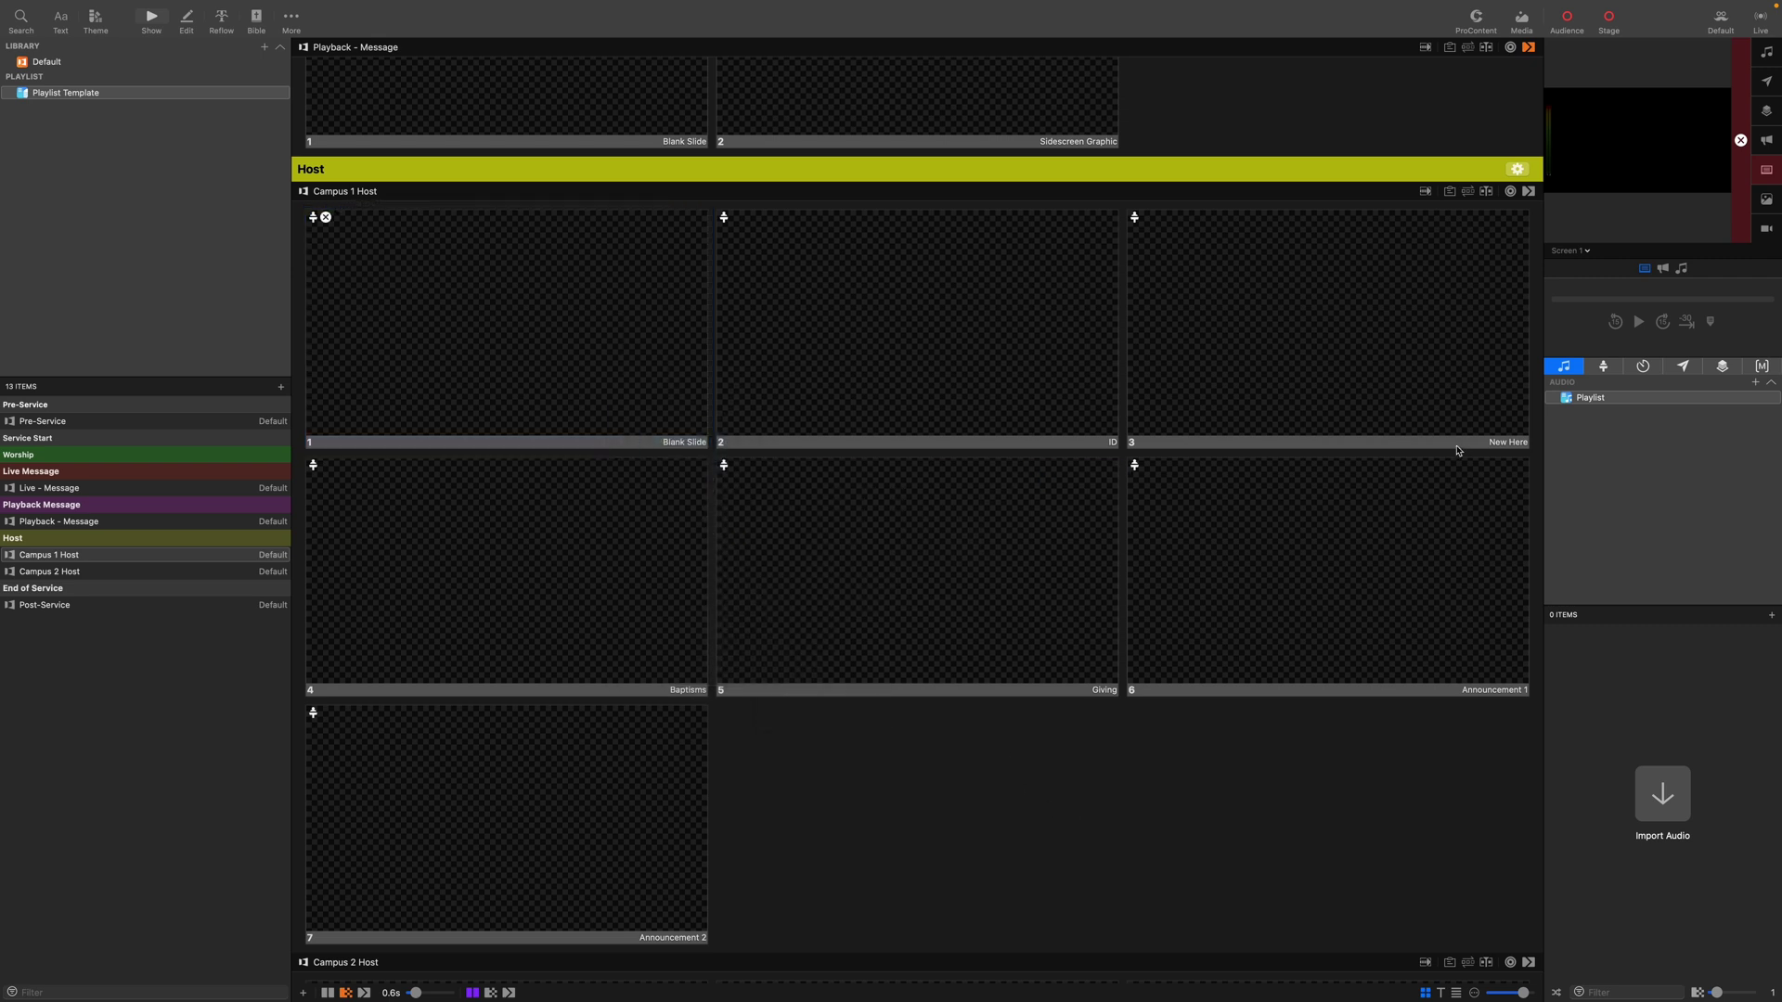
left_click(1528, 191)
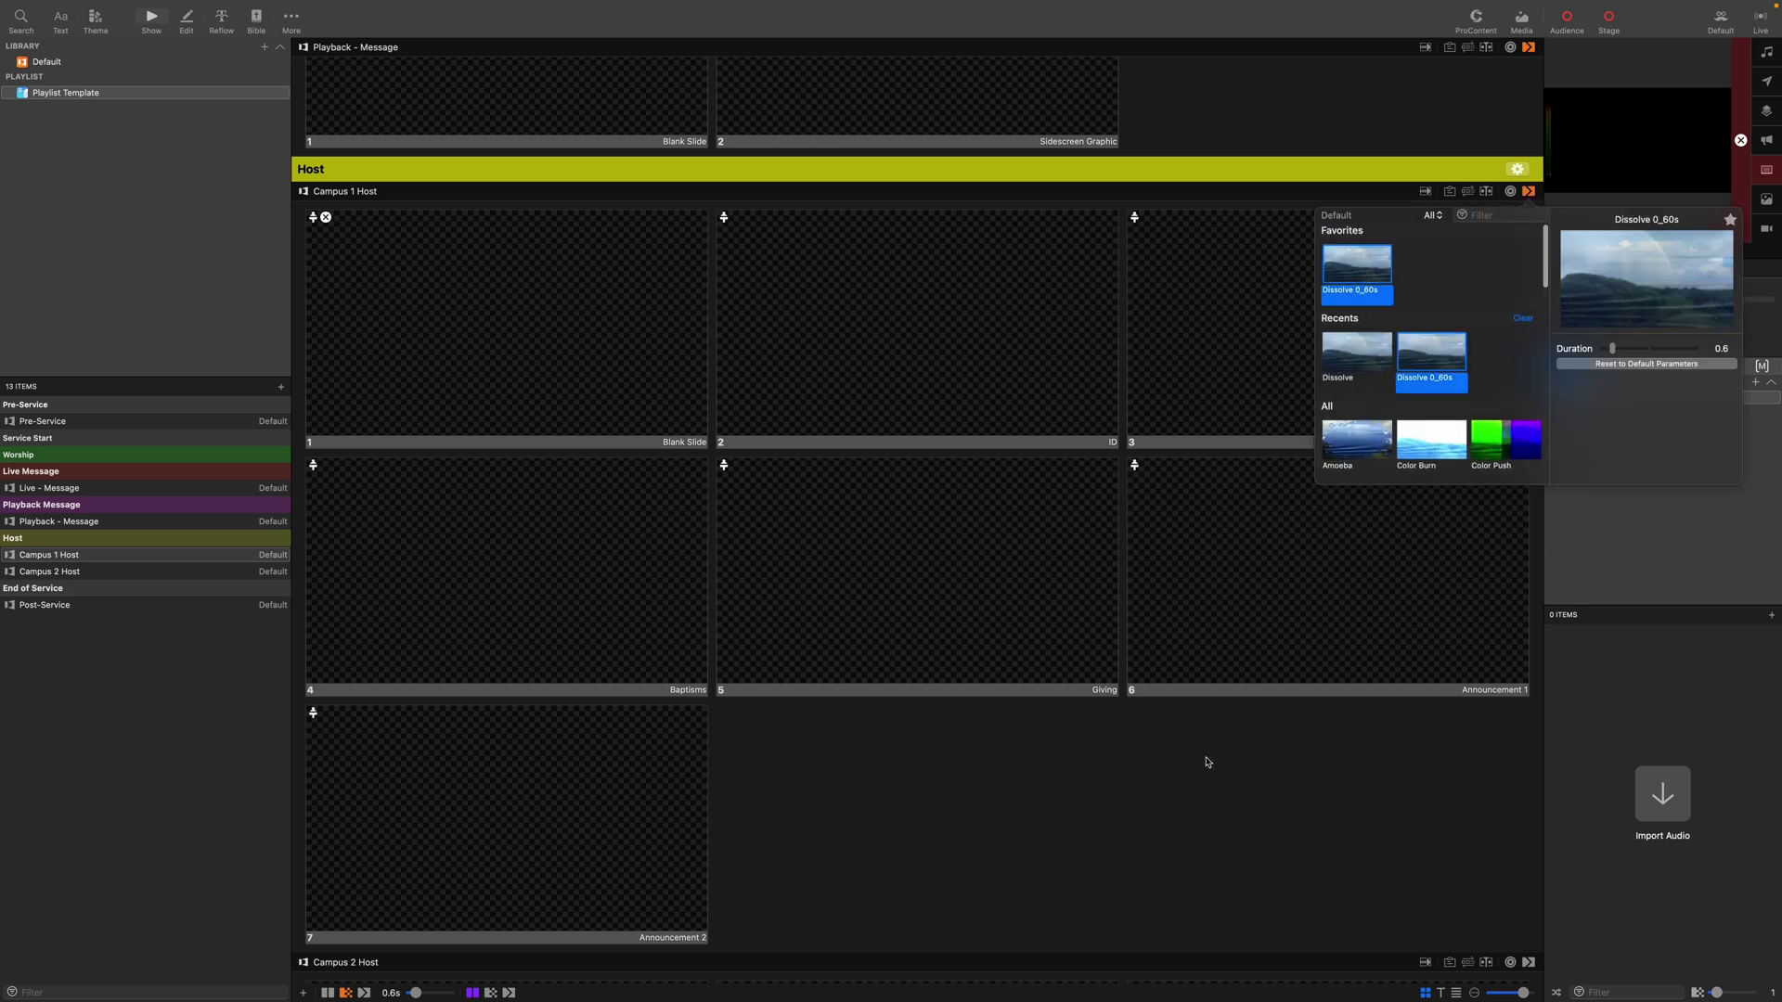
left_click(1207, 762)
scroll(1173, 748, "down", 10)
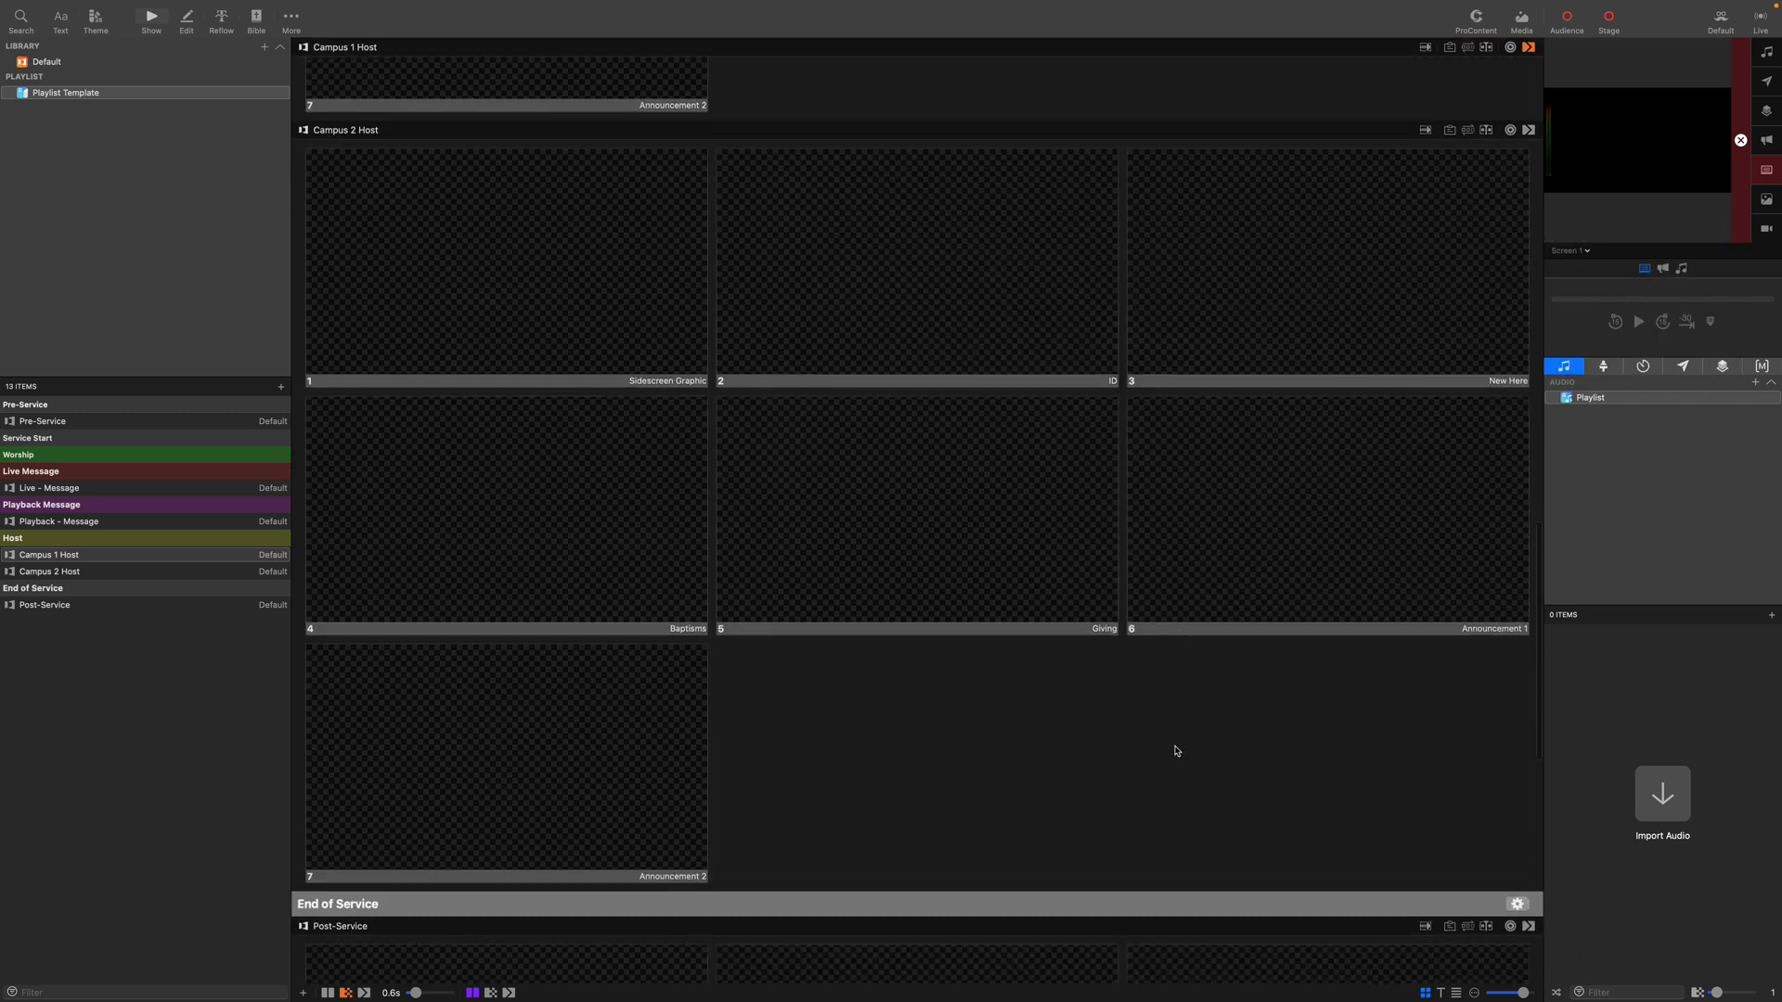
Delete Campus 2 Host's slides and fill it with copies of Campus 1 Host's seven slides.
left_click(998, 715)
key("super+a")
key("BackSpace")
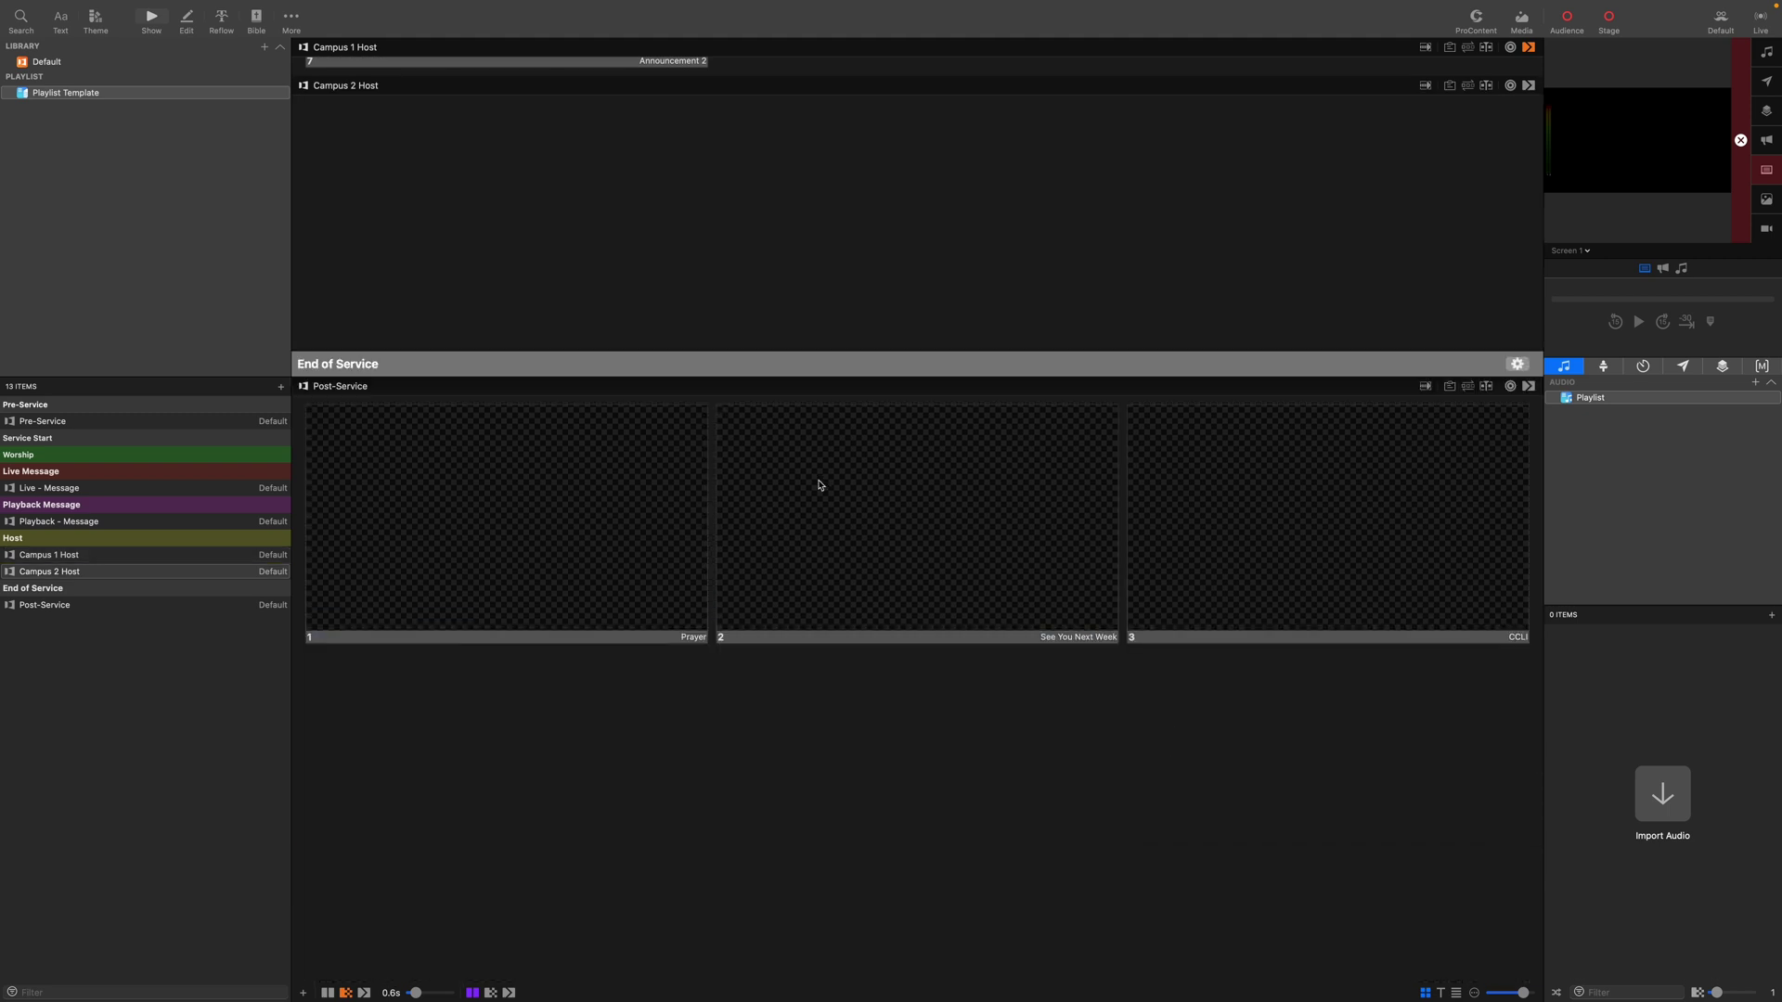
scroll(820, 484, "up", 10)
left_click(826, 530)
key("super+a")
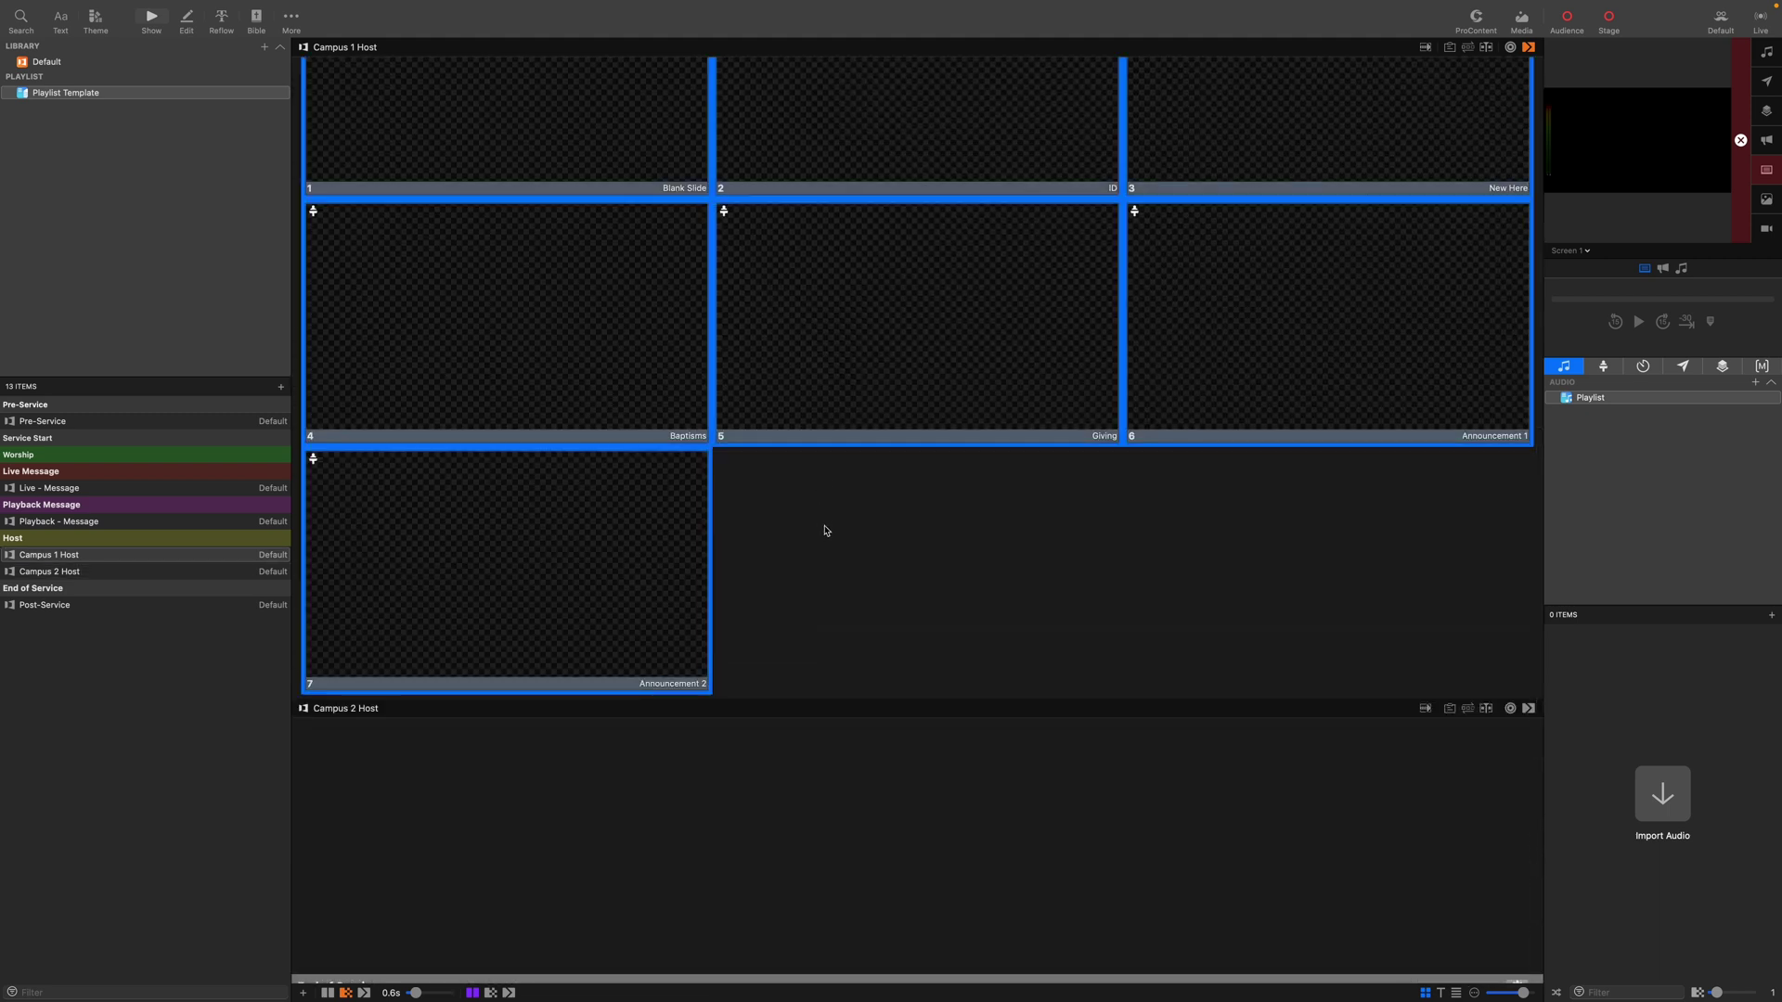
left_click(663, 849)
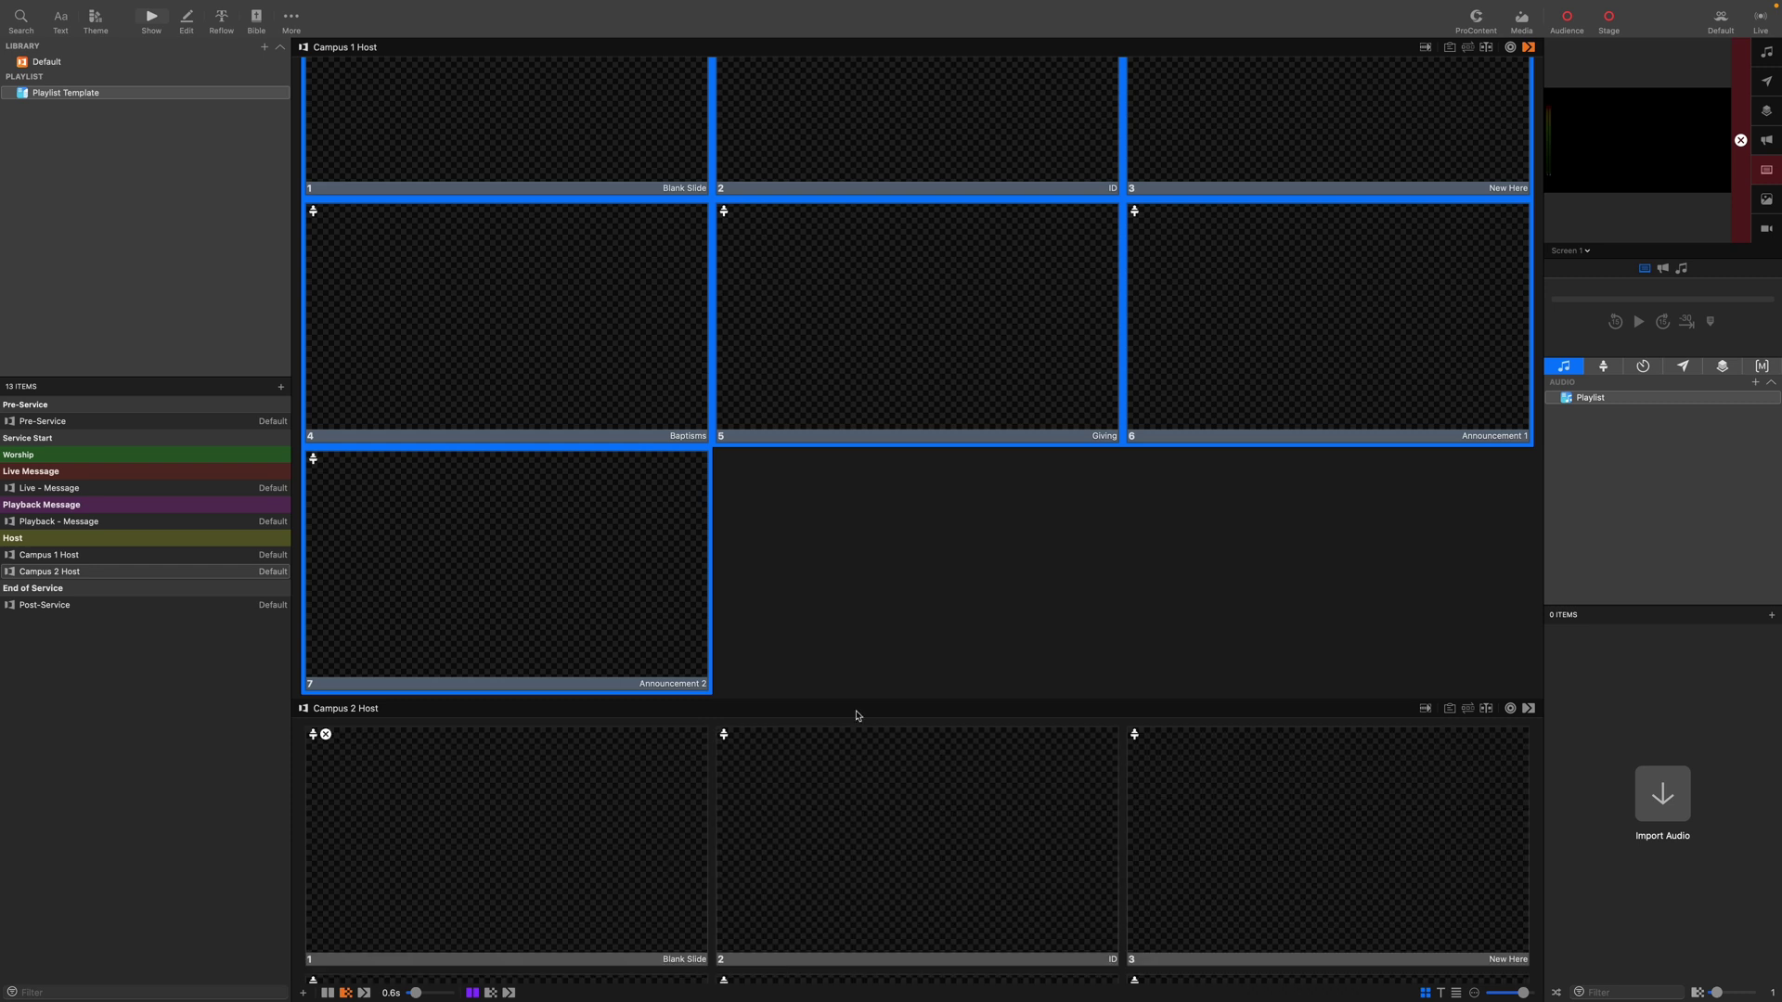
scroll(982, 665, "down", 5)
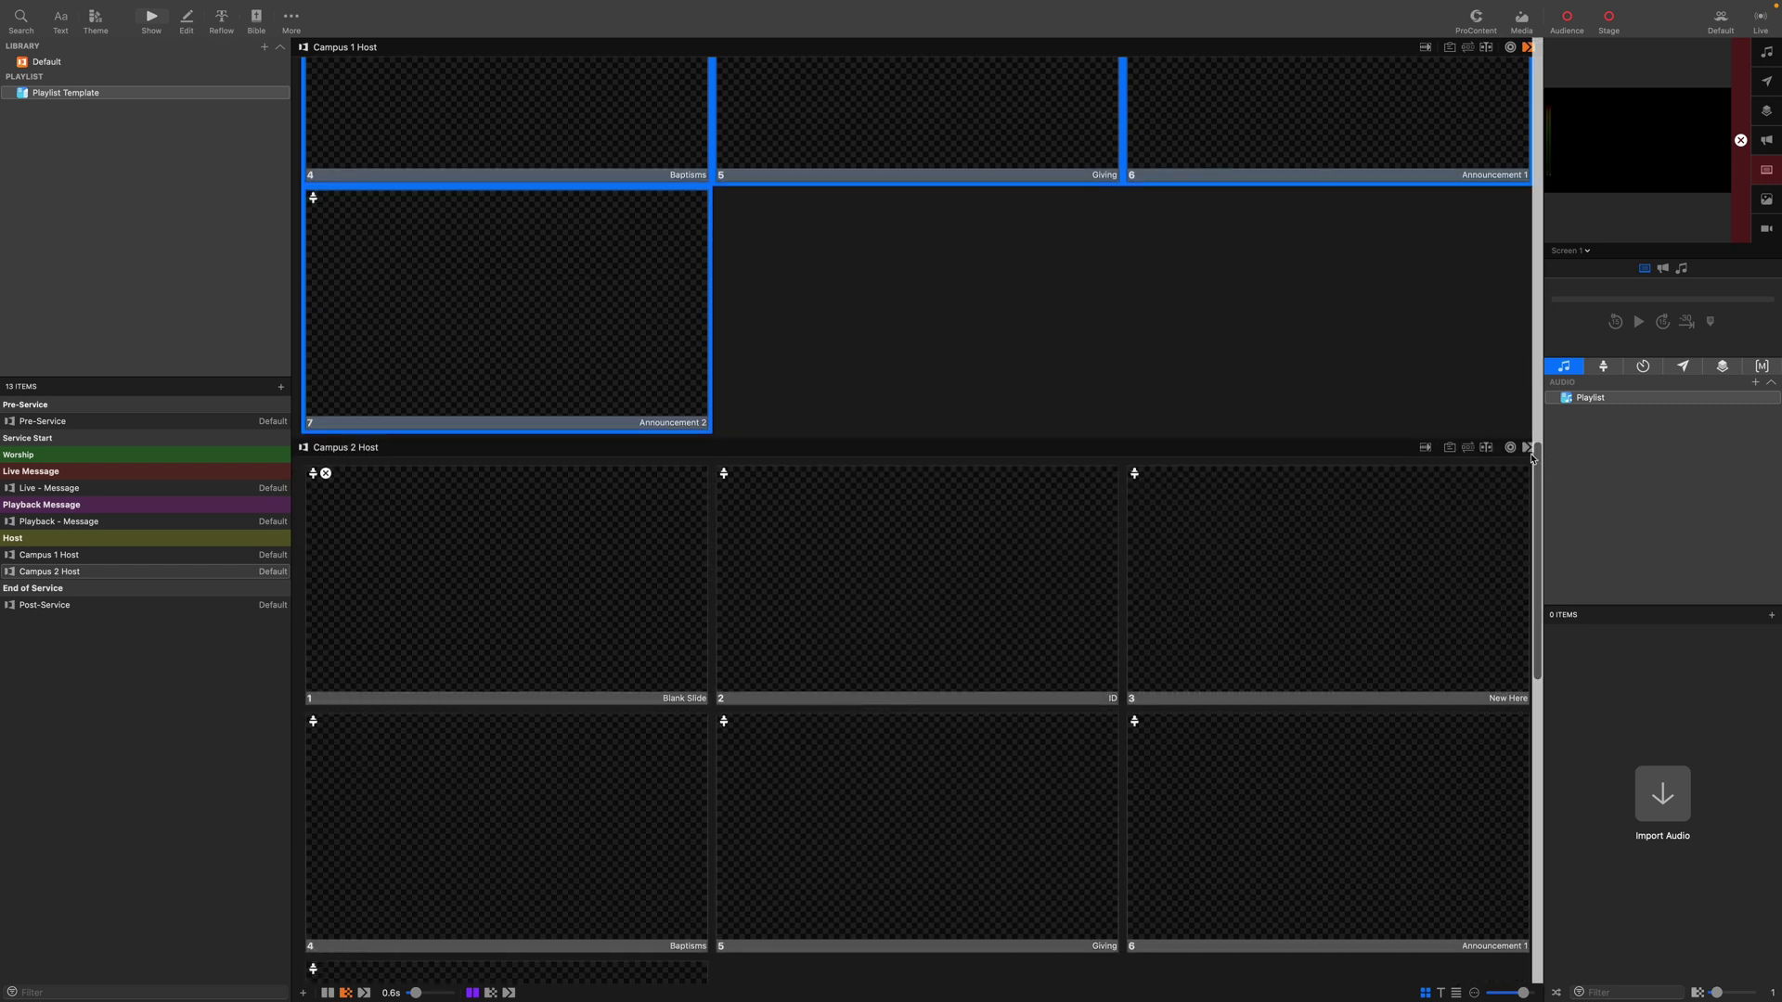
Check Campus 2 Host's transition, then select the three Post-Service slides.
left_click(1529, 448)
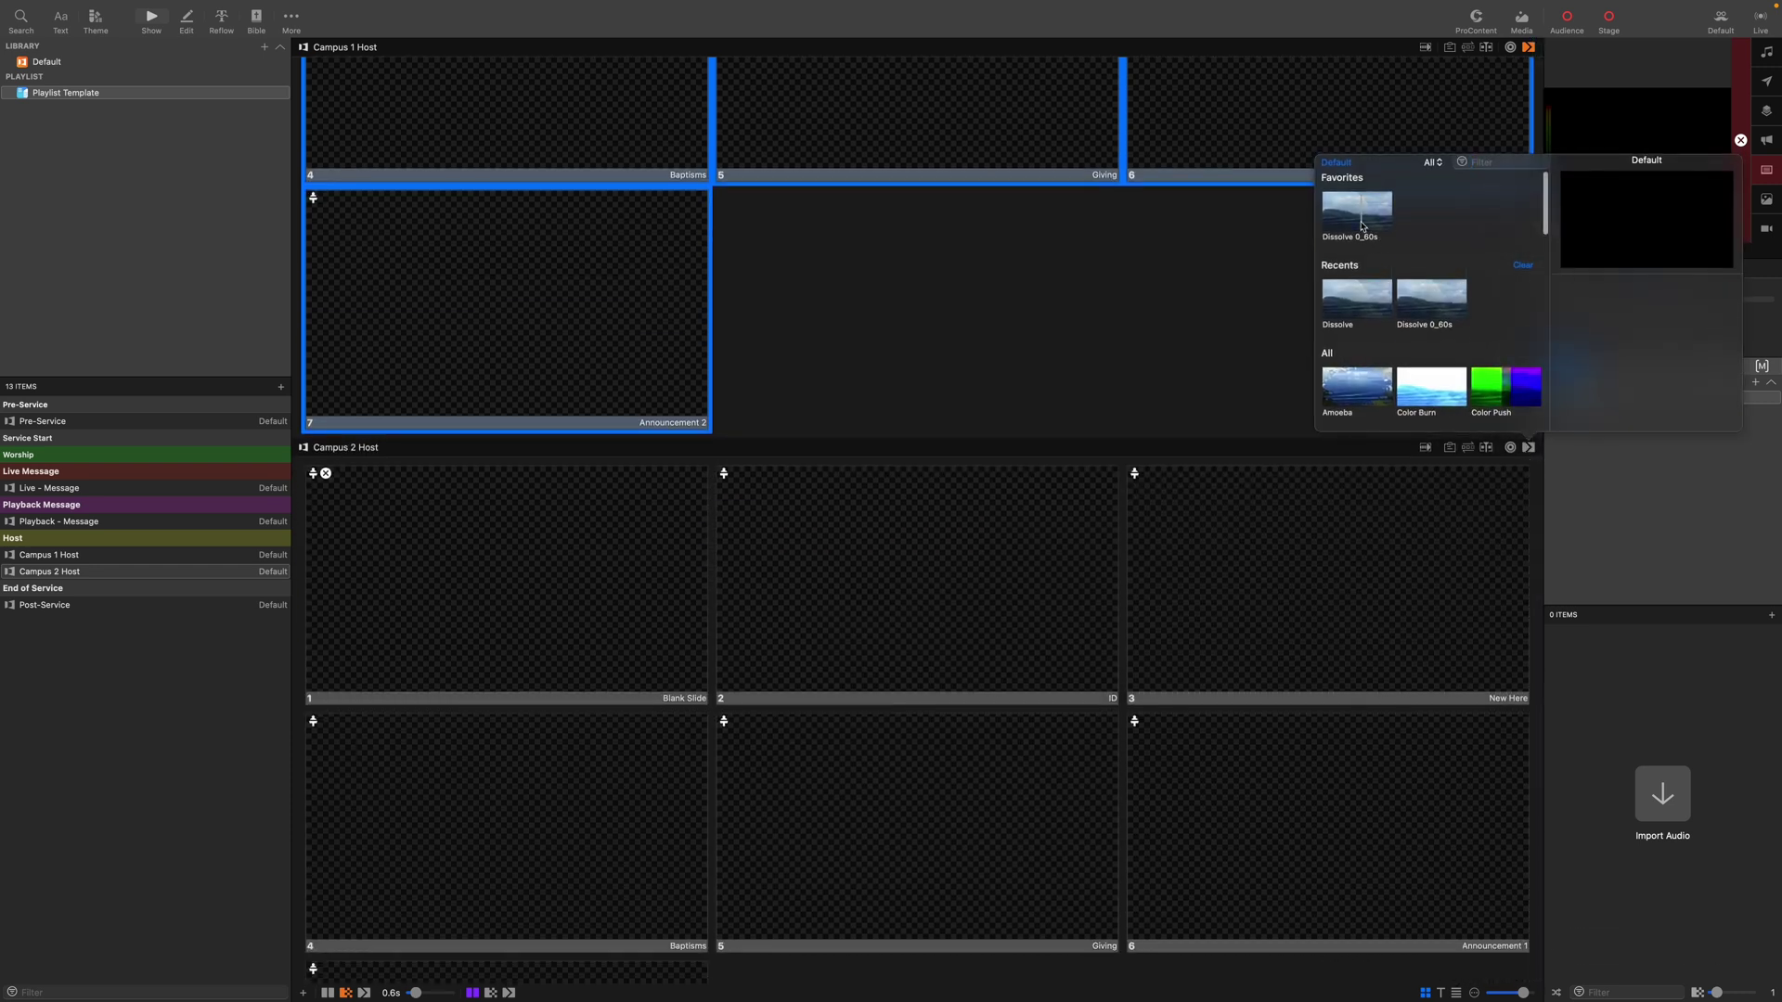
left_click(1007, 359)
scroll(1010, 371, "down", 8)
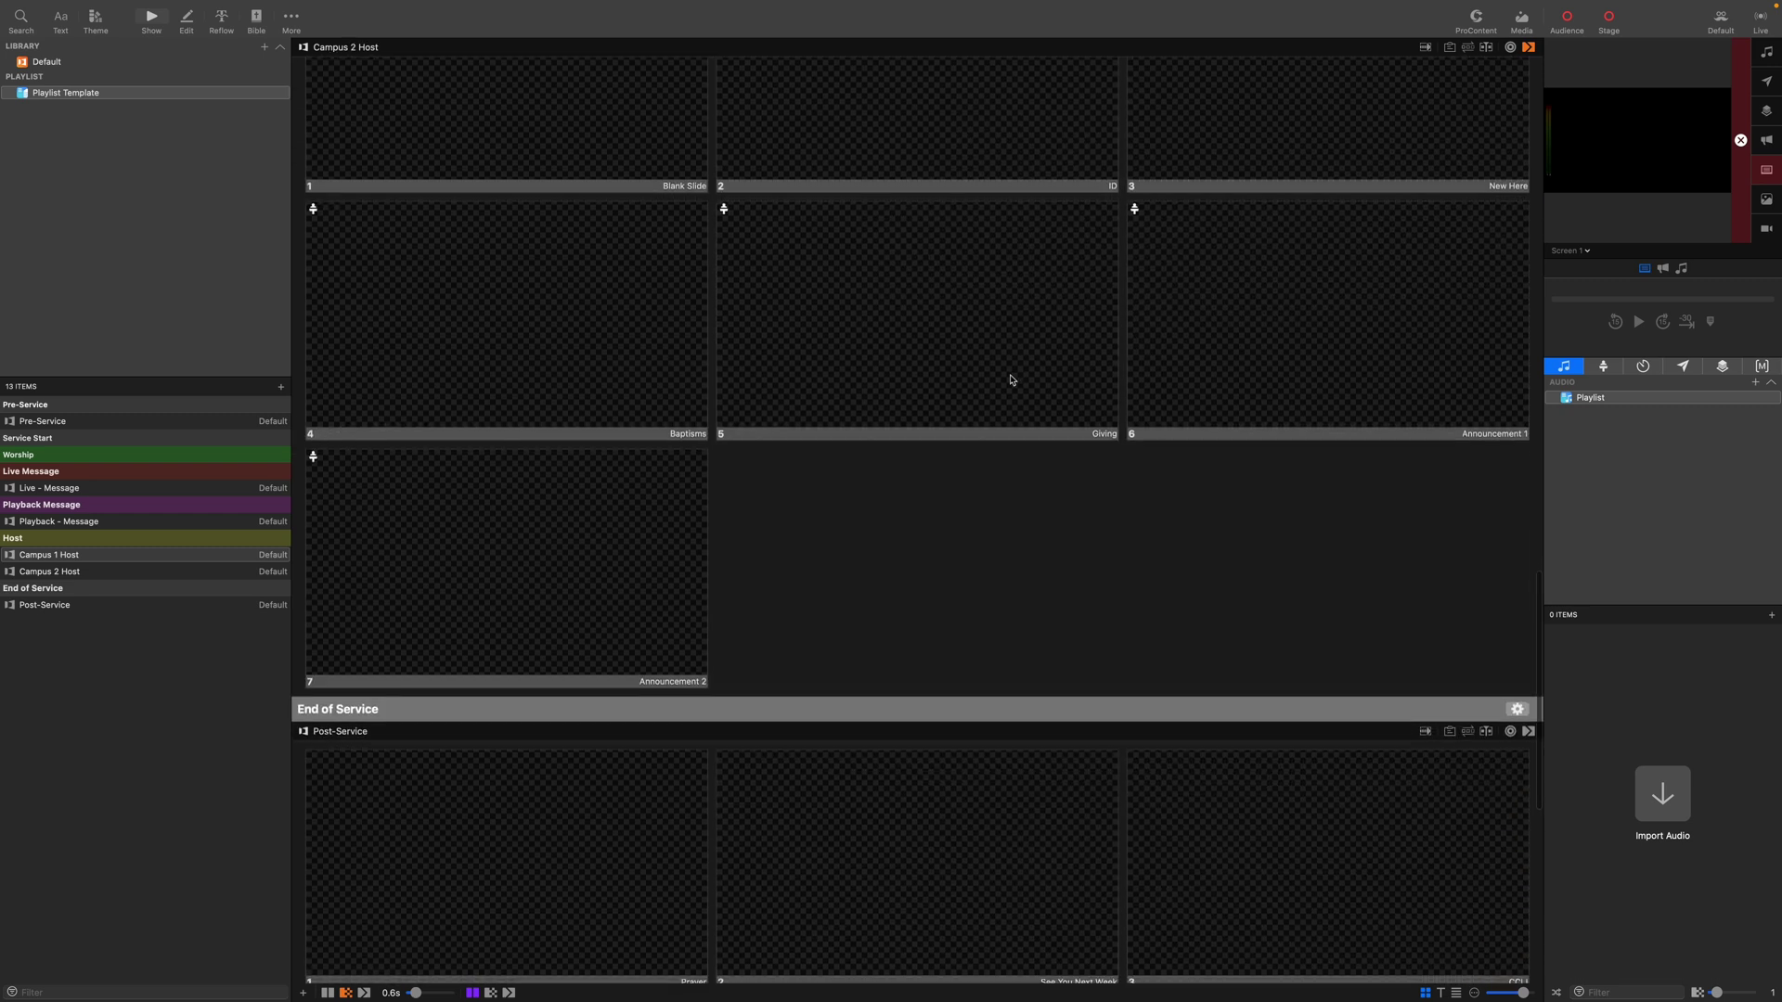
scroll(1011, 380, "down", 5)
left_click_drag(1238, 831, 637, 677)
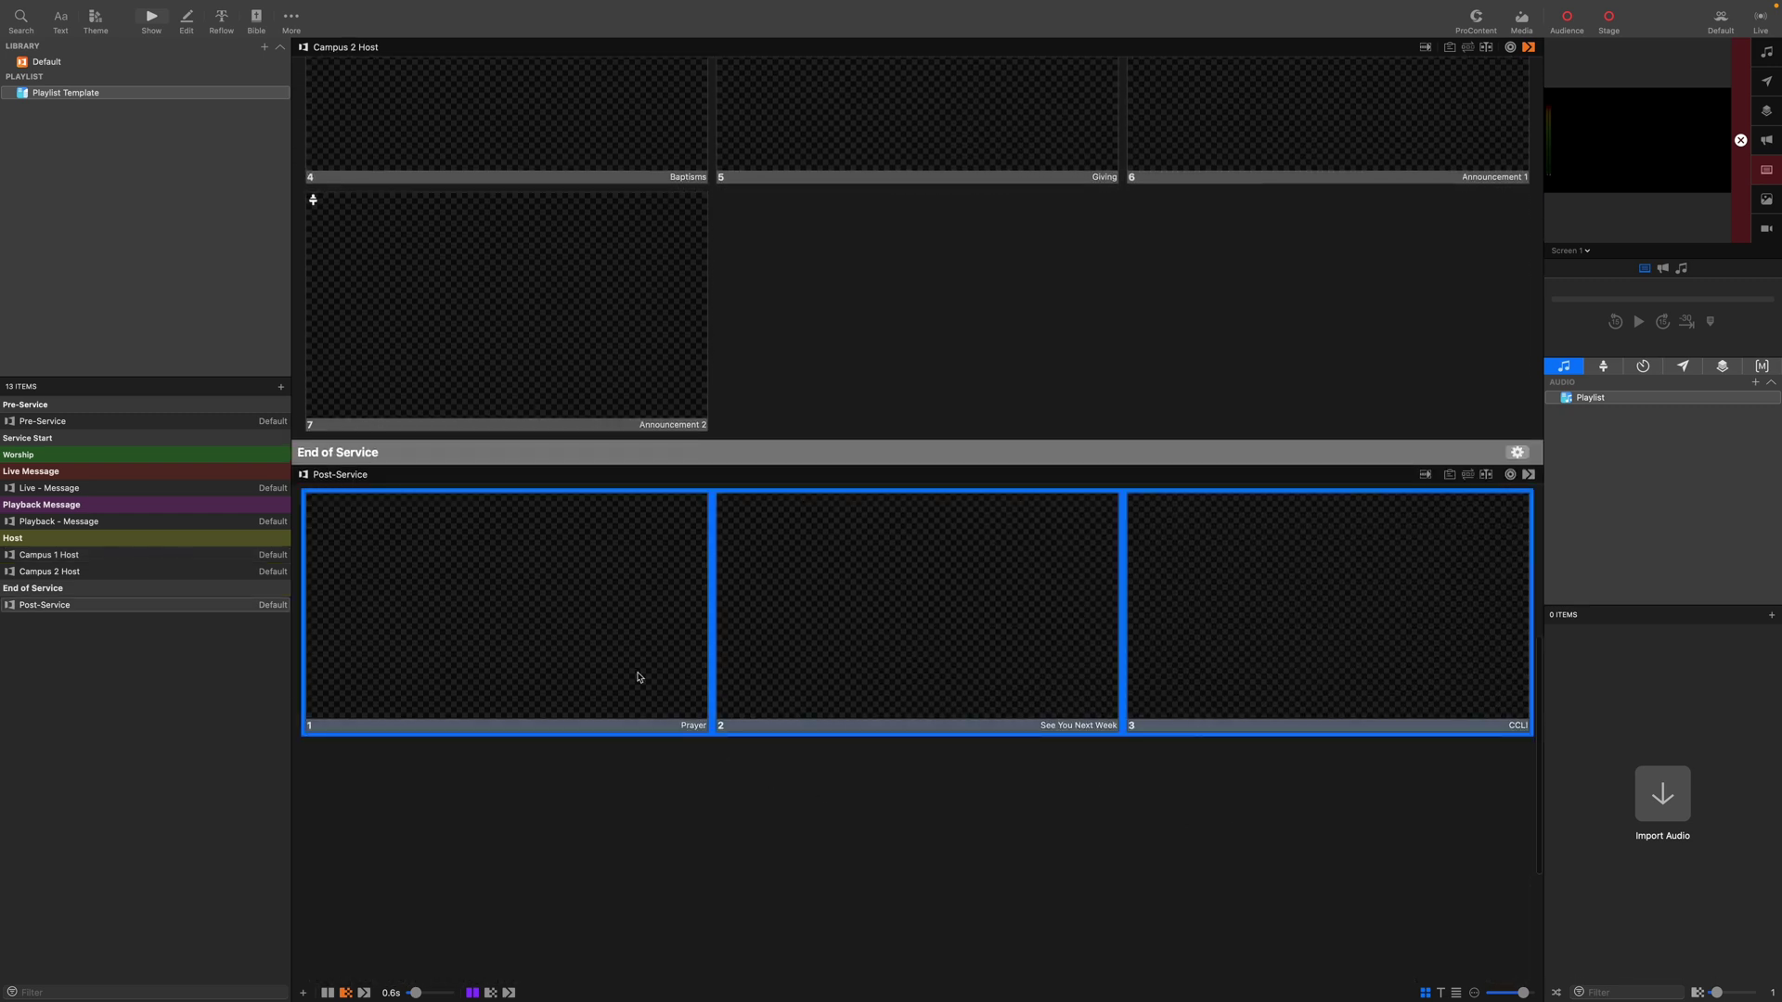
Add a stage action setting Stage Screen 1 to BLANK on the three Post-Service slides.
right_click(594, 603)
mouse_move(630, 688)
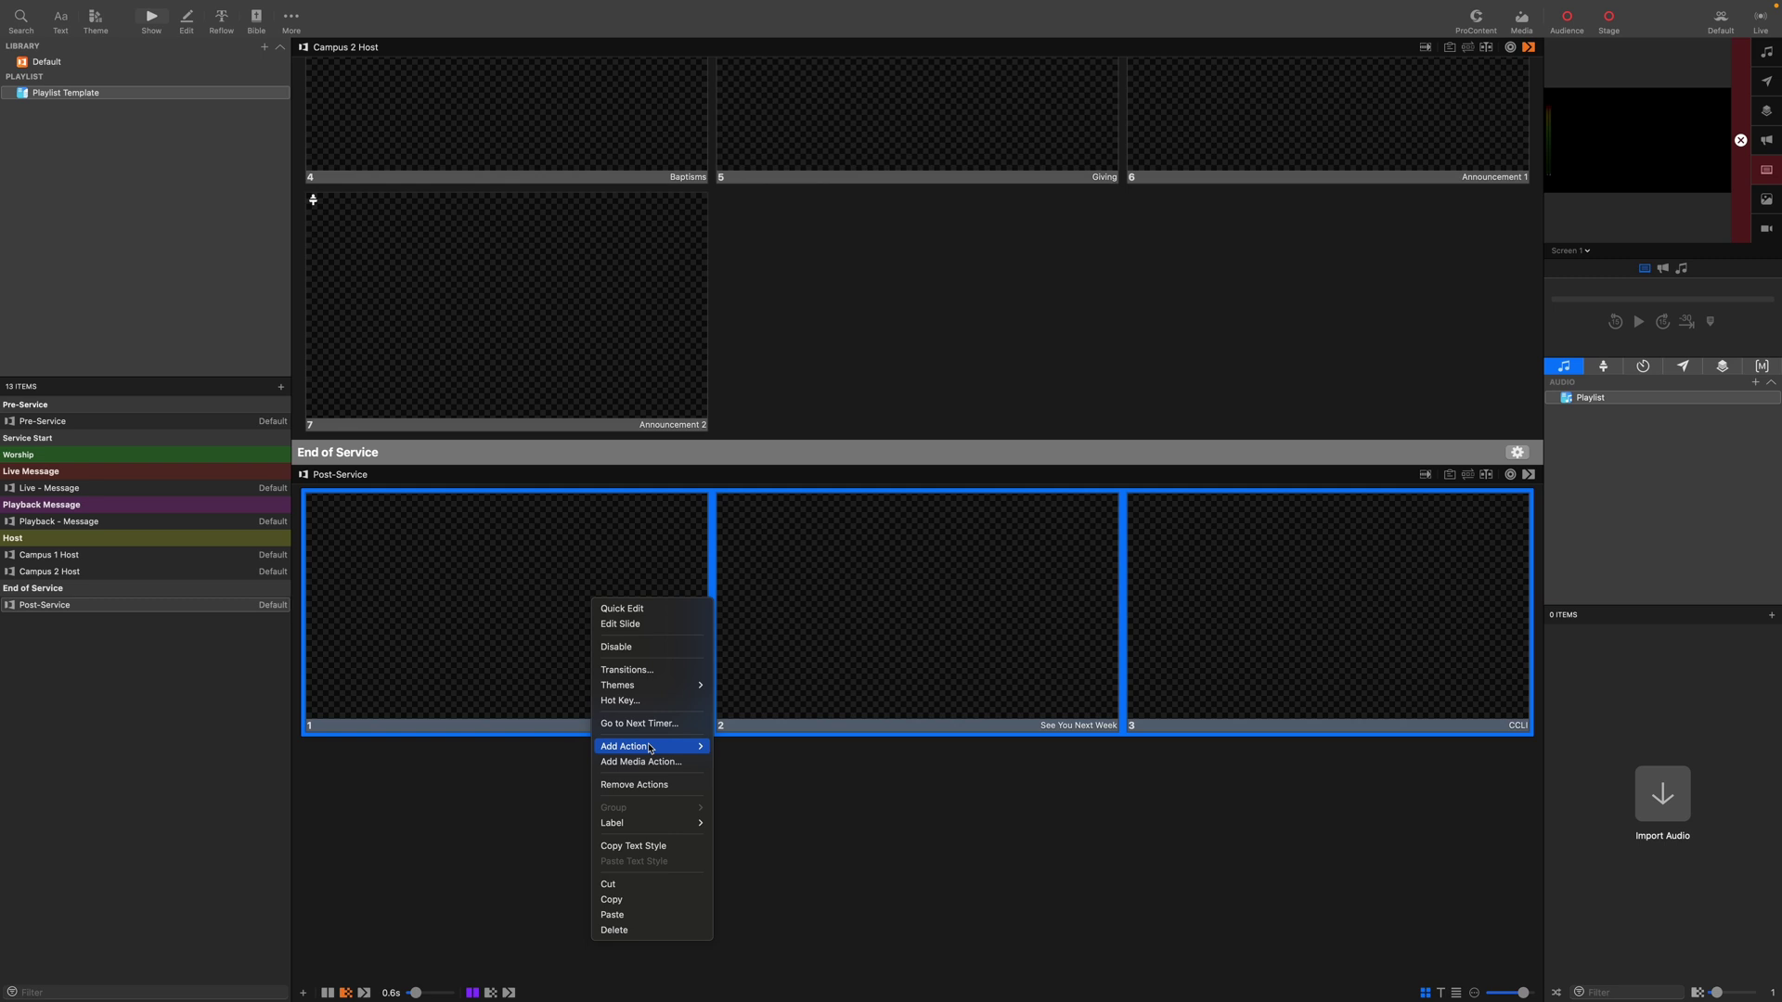
mouse_move(651, 748)
left_click(775, 778)
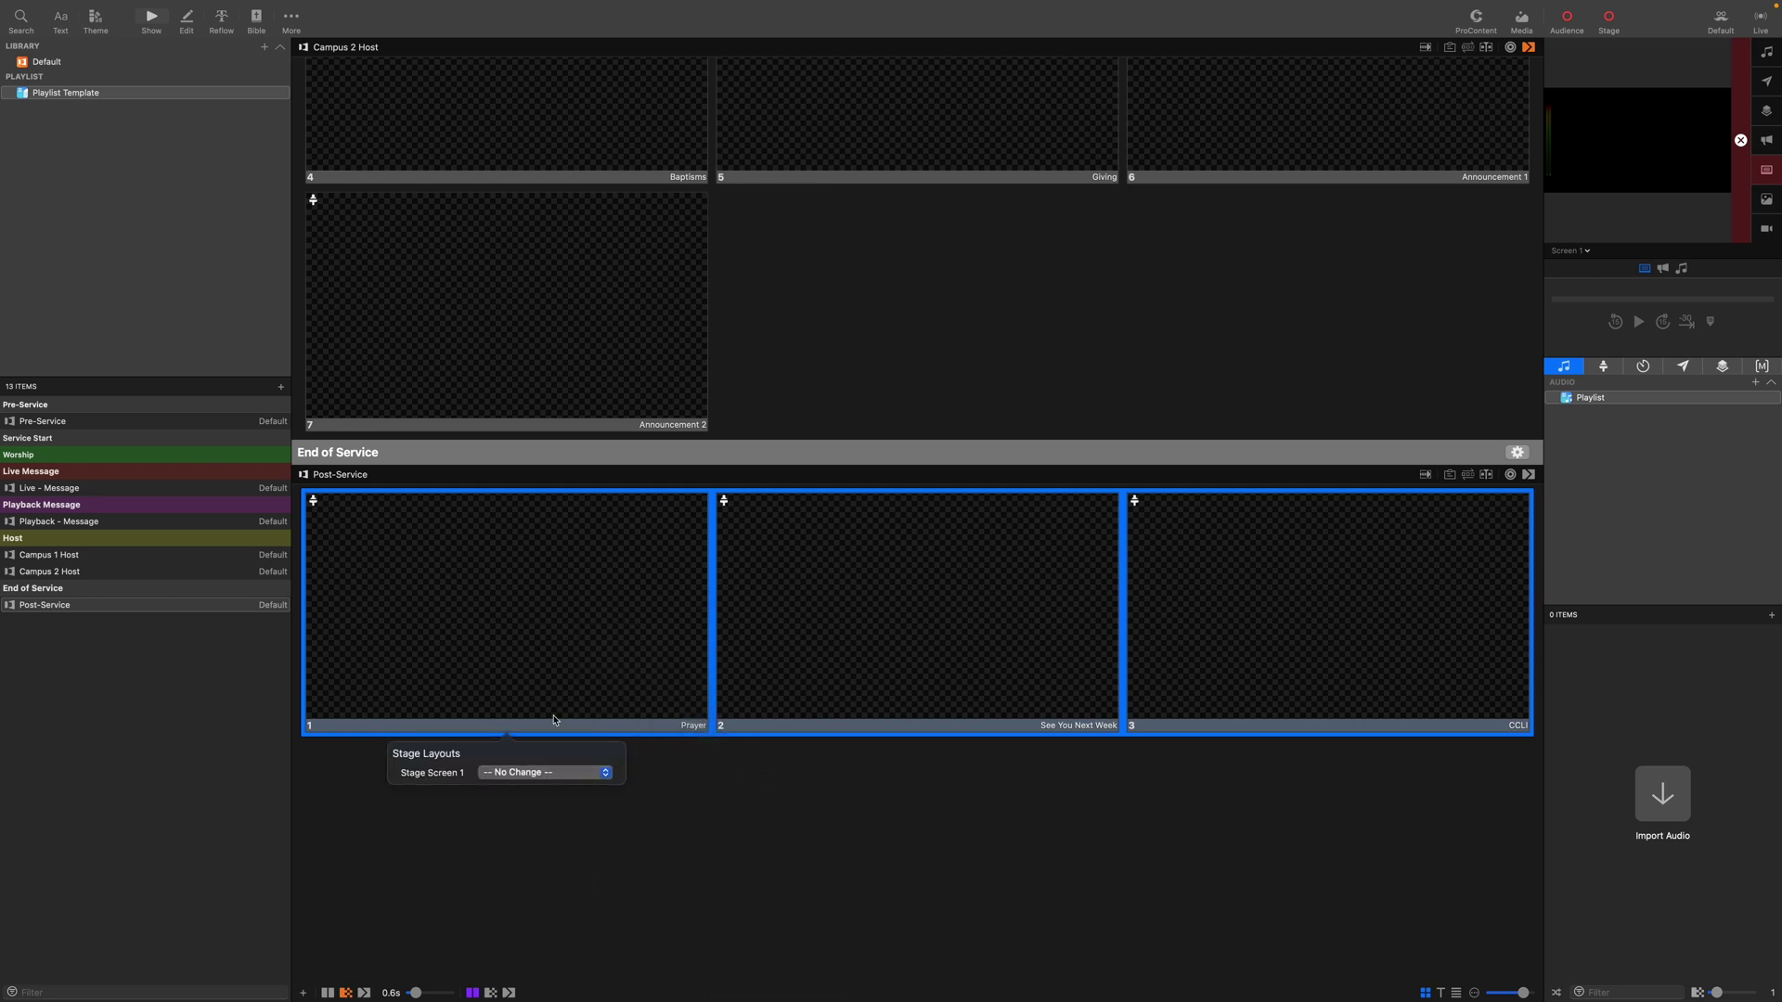
left_click(555, 782)
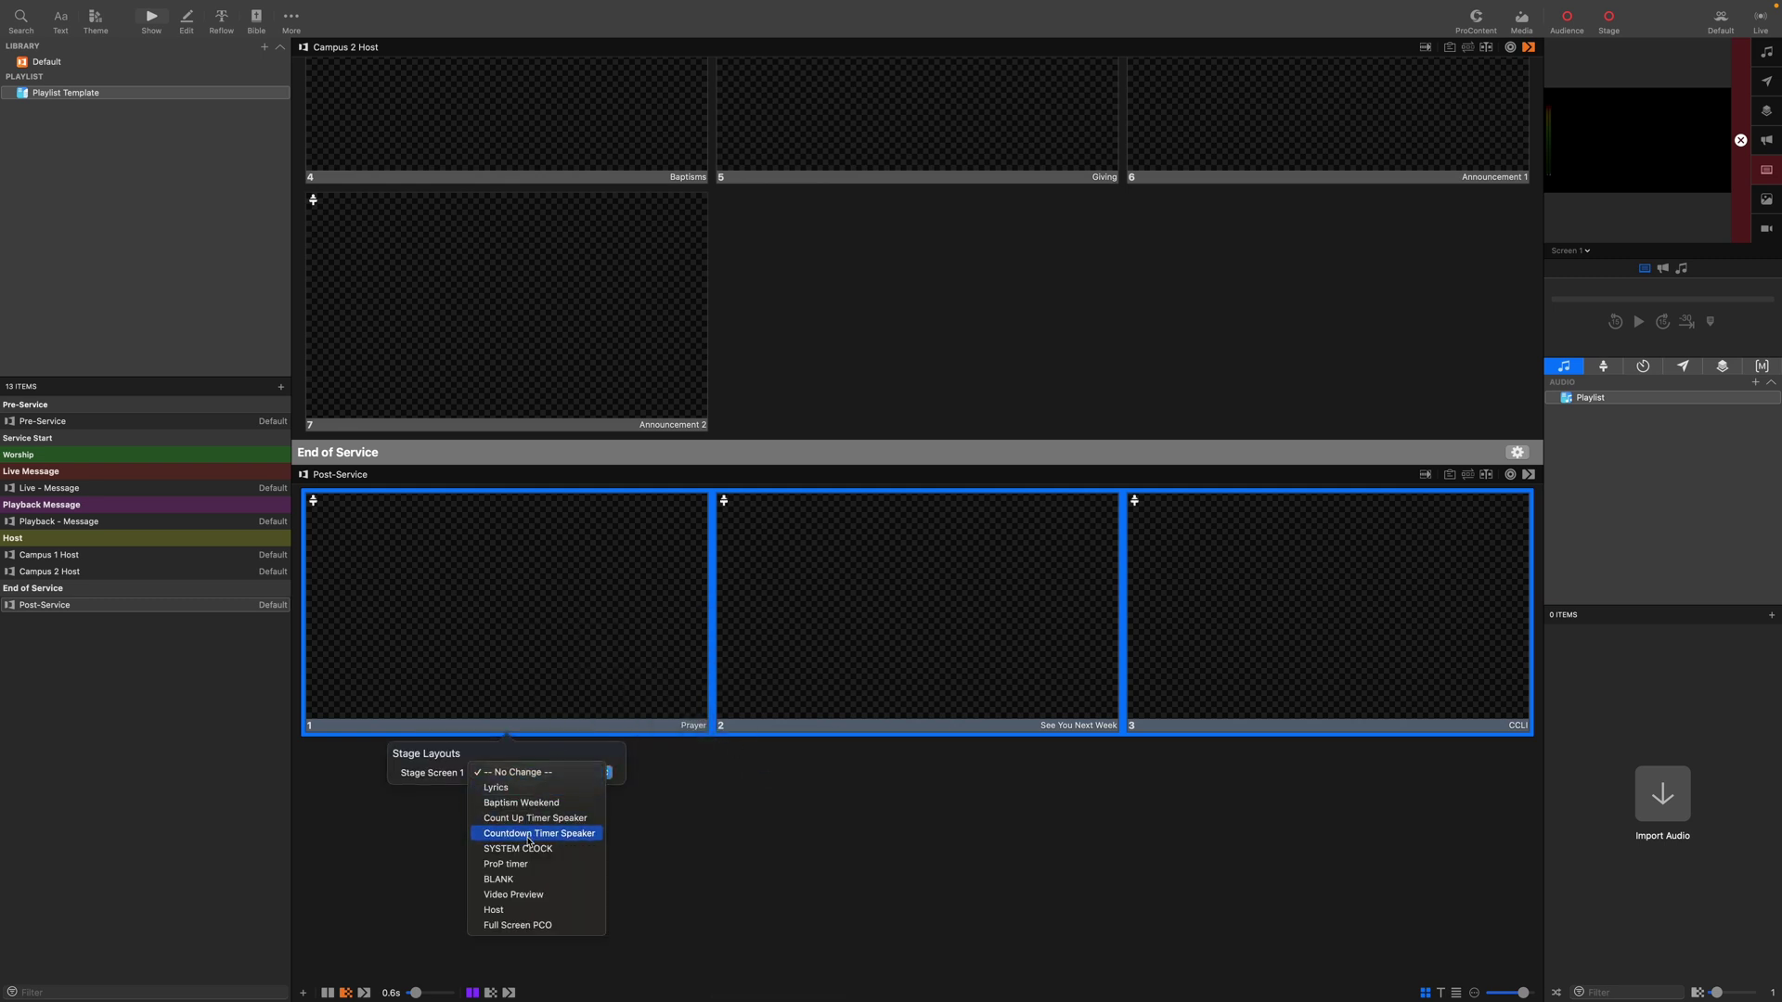
left_click(539, 881)
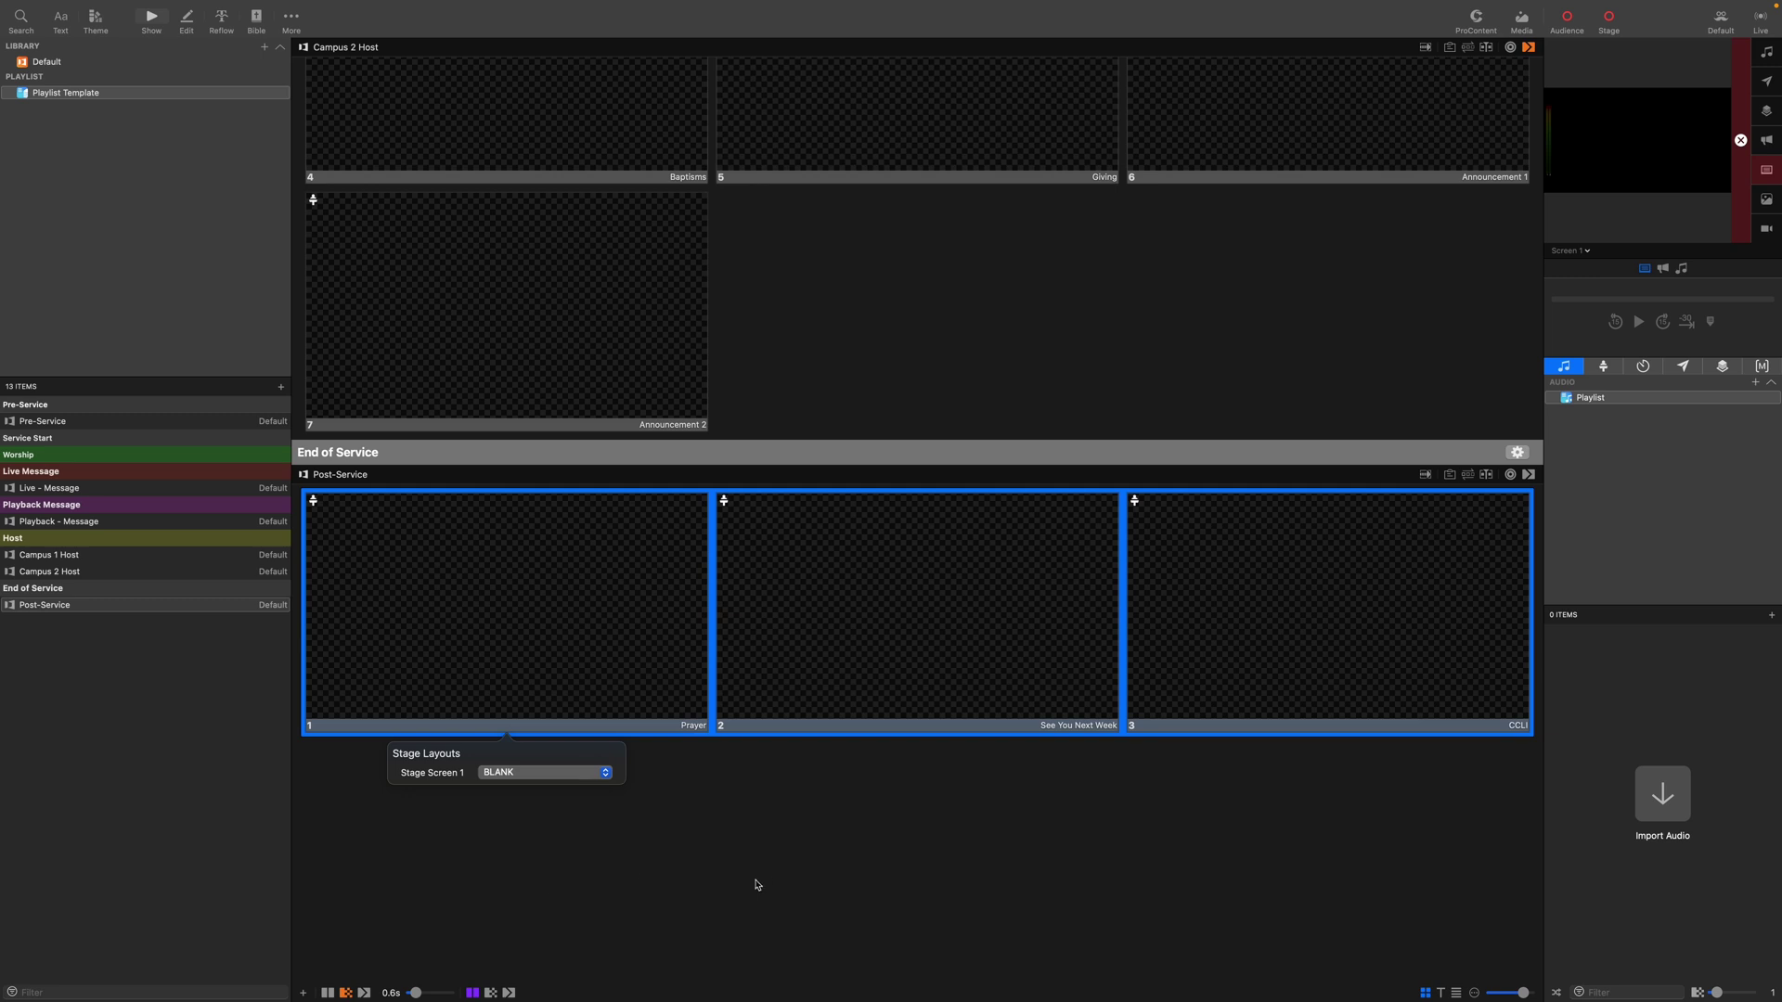
left_click(756, 884)
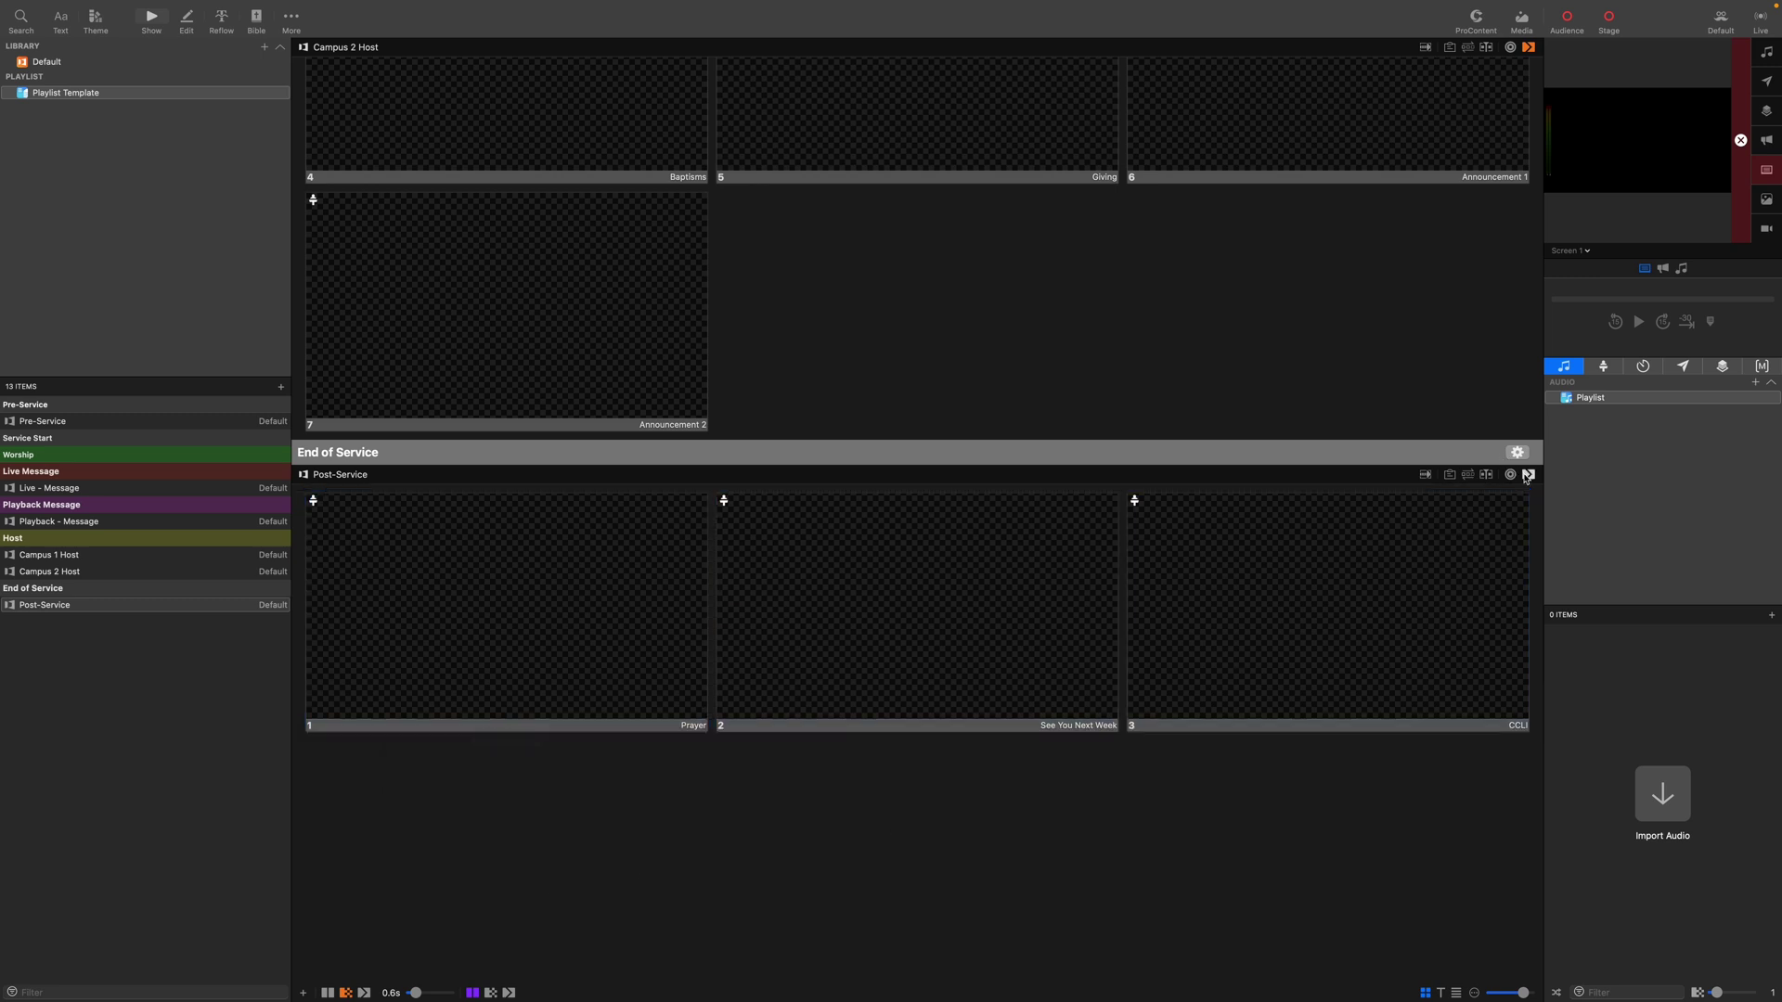
Set Post-Service to auto-advance every 10 seconds.
left_click(1528, 475)
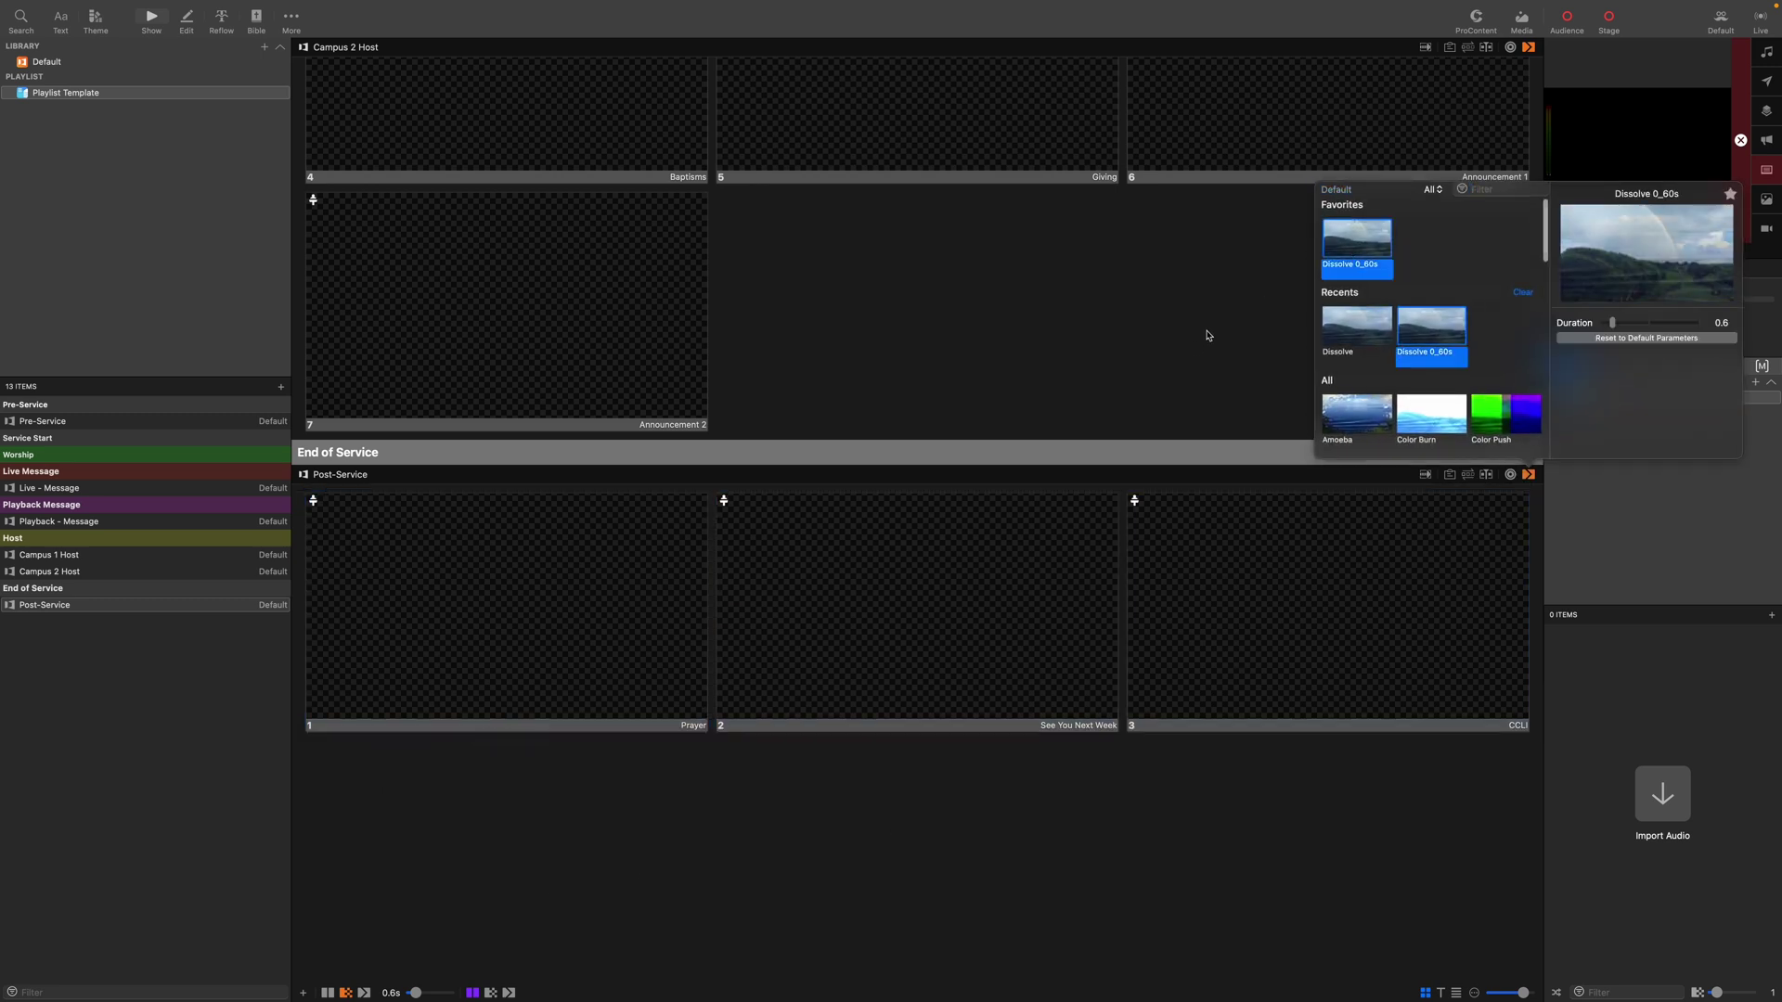
left_click(1260, 430)
left_click(1425, 475)
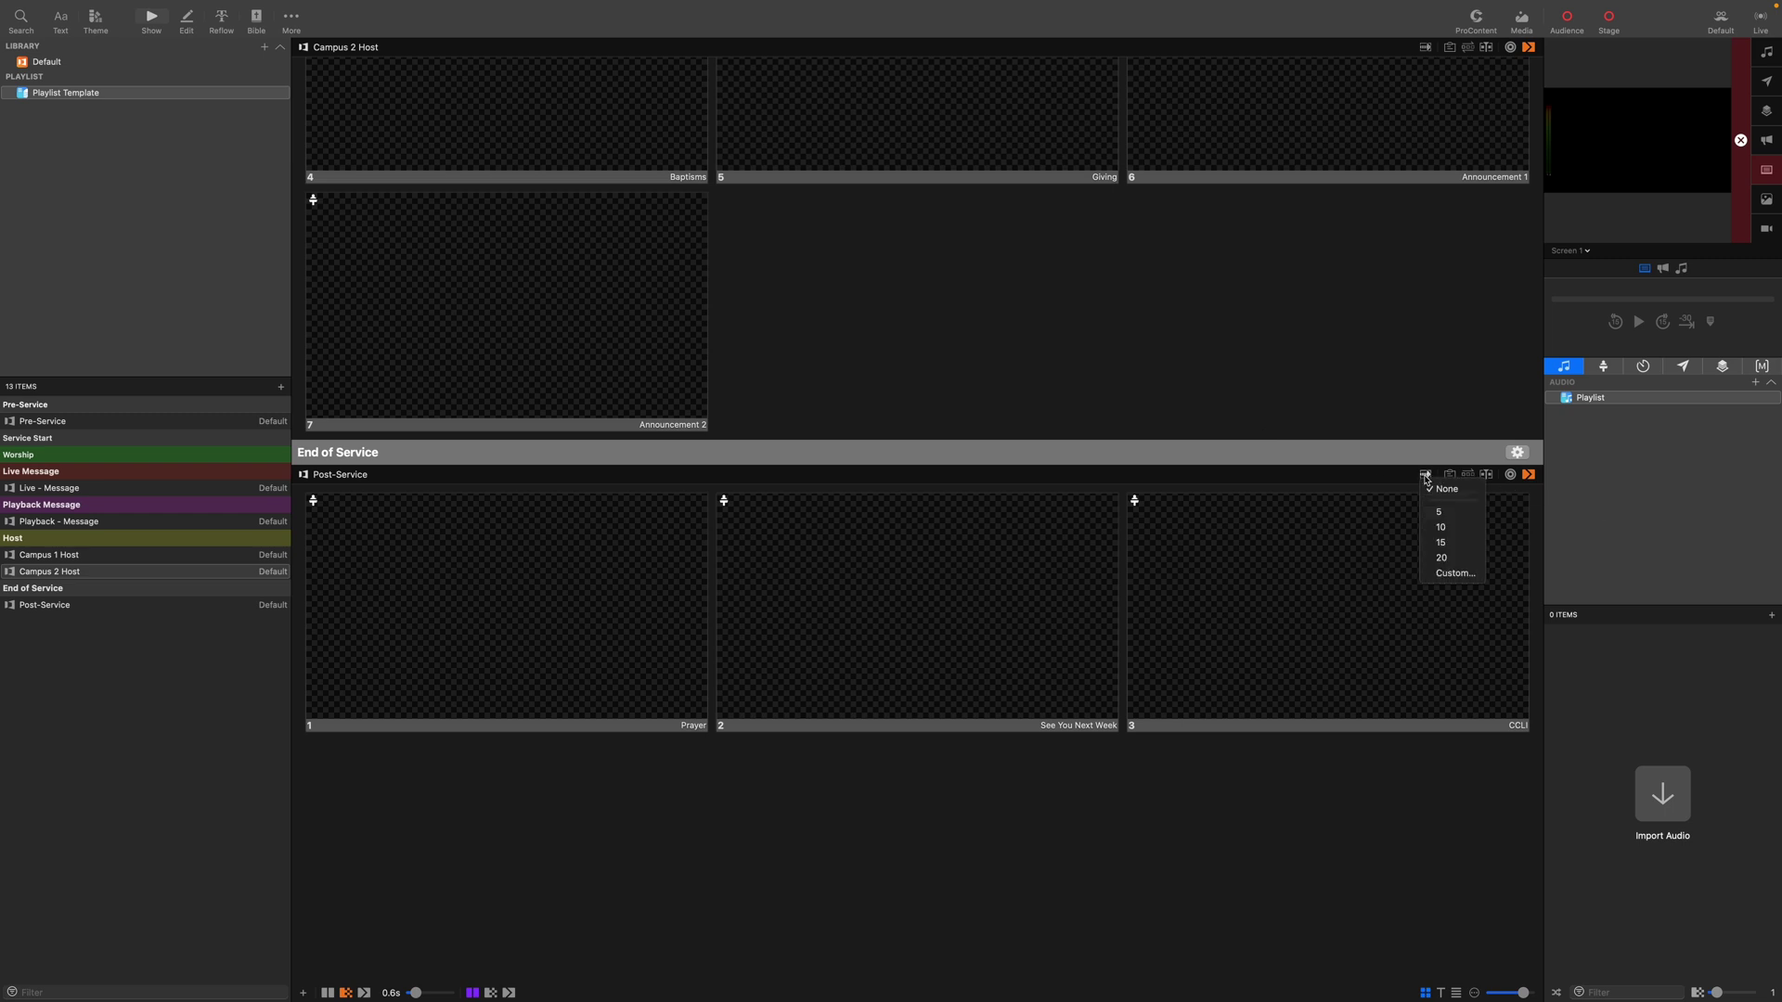
left_click(1441, 527)
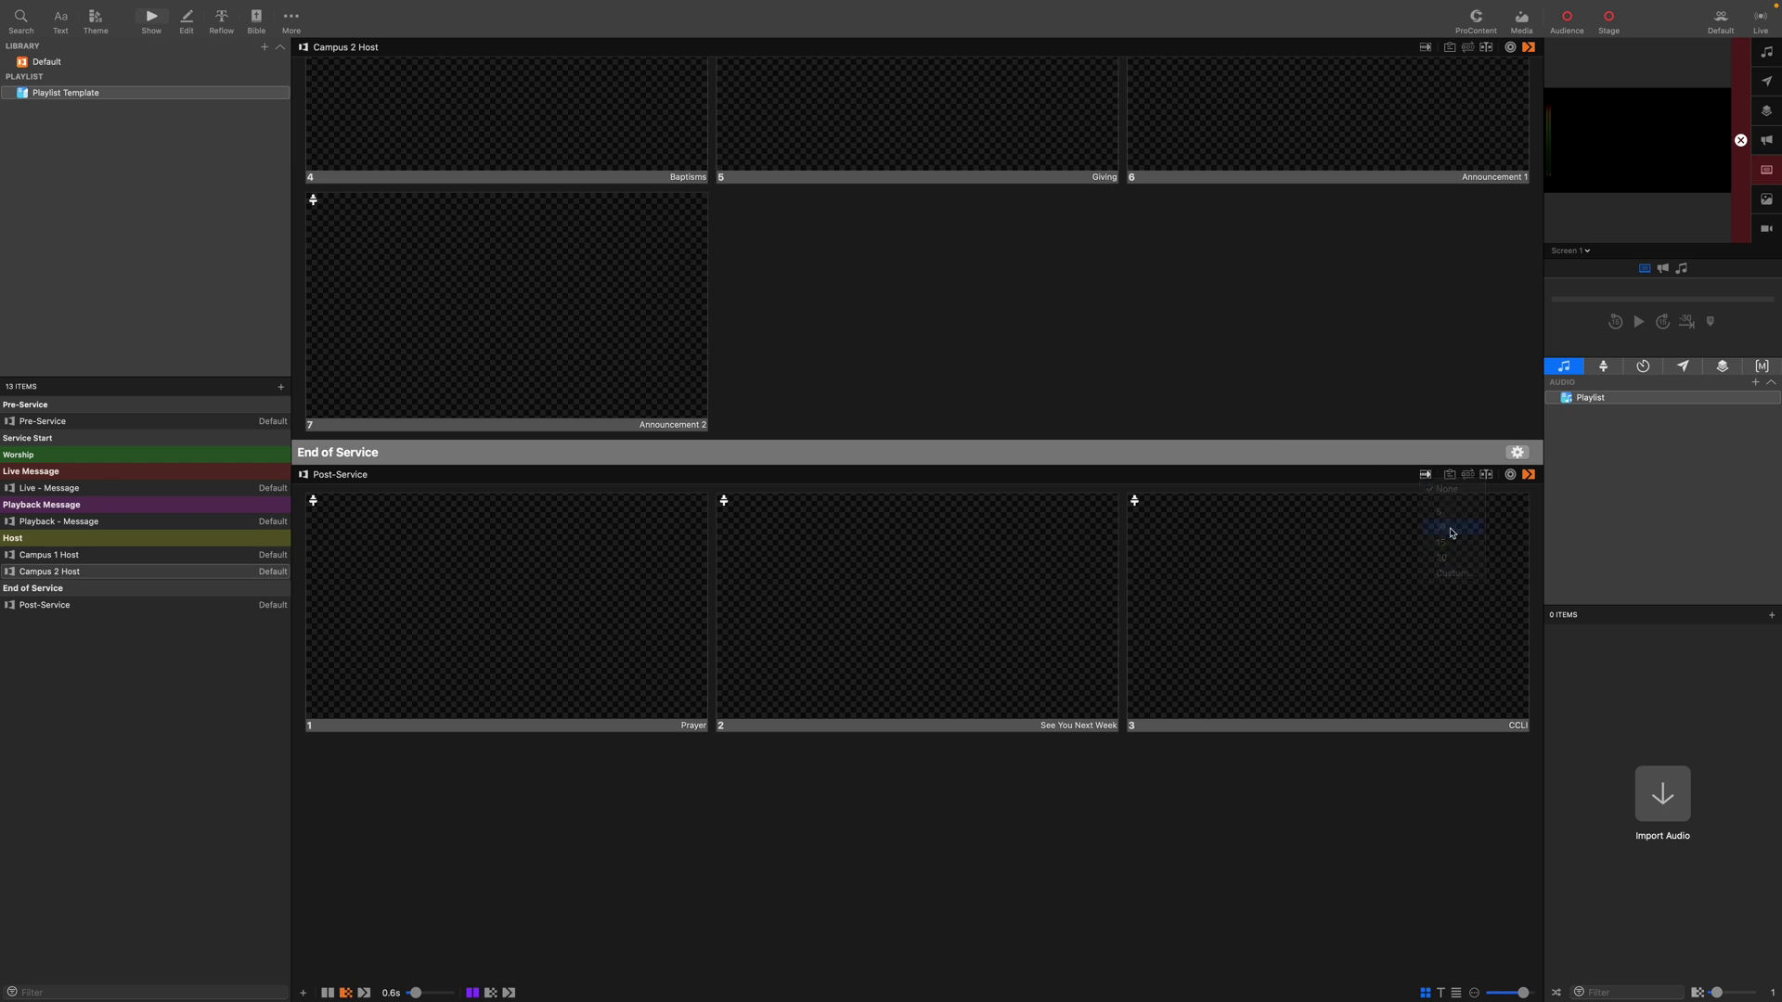
left_click(1338, 801)
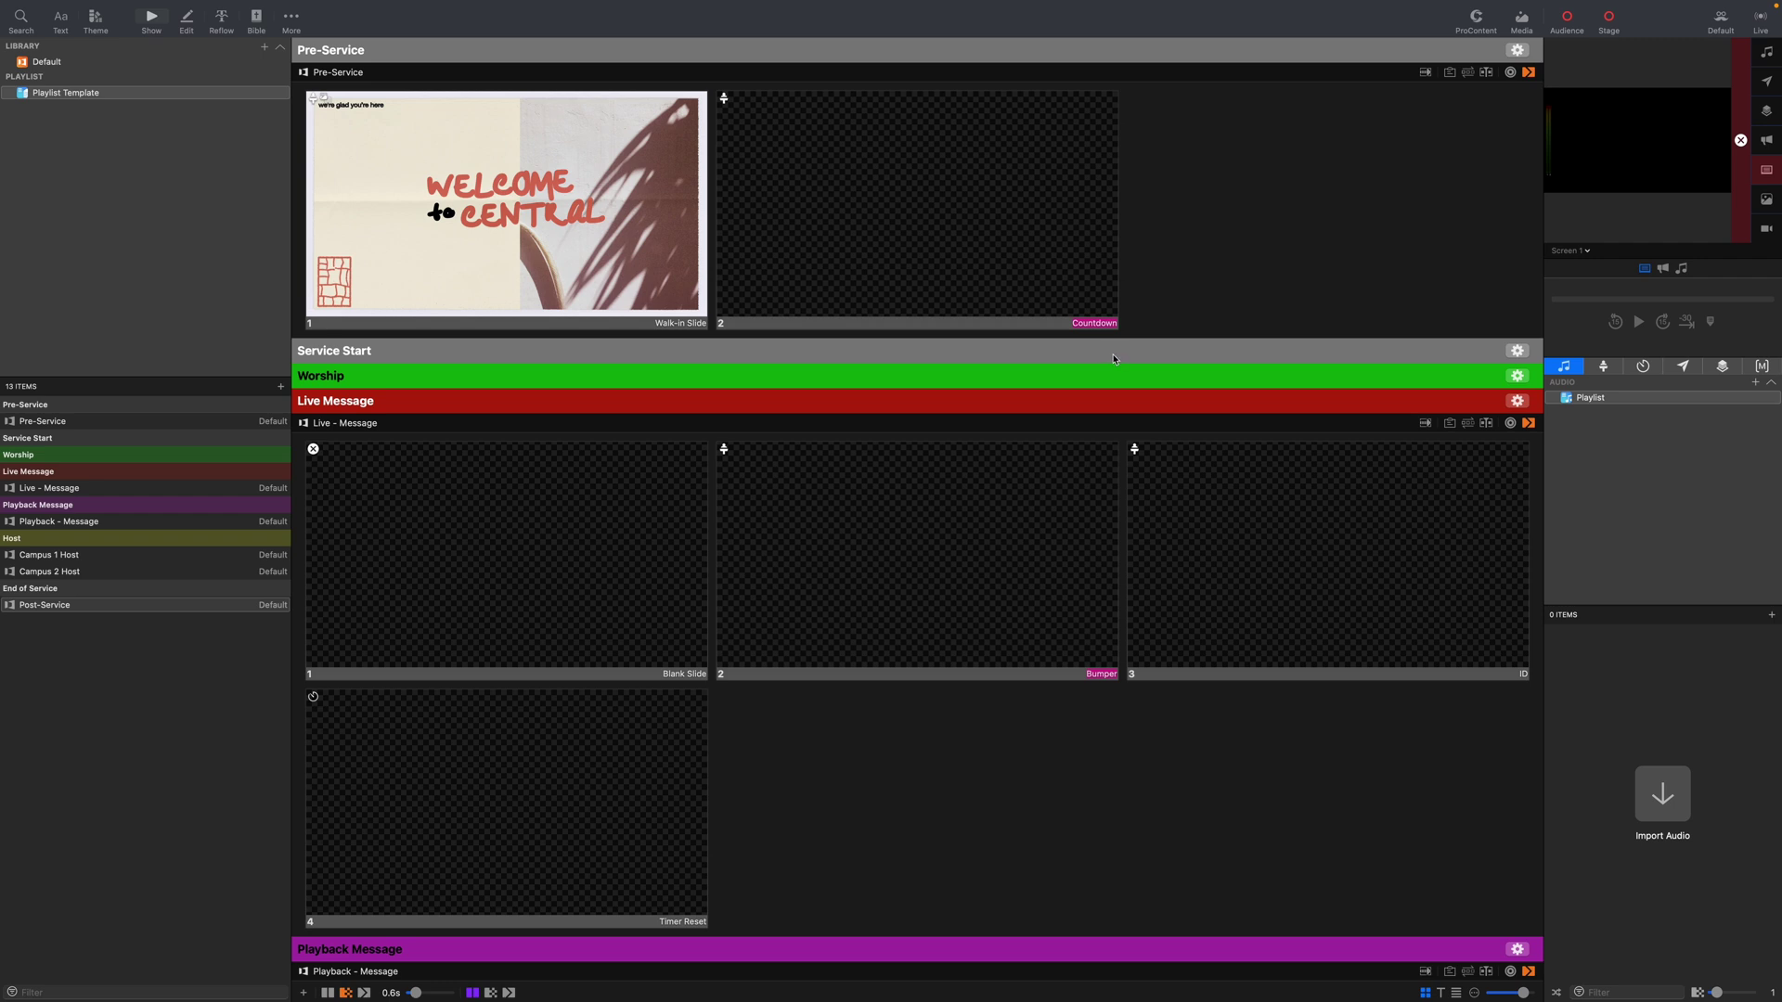
scroll(1095, 371, "down", 5)
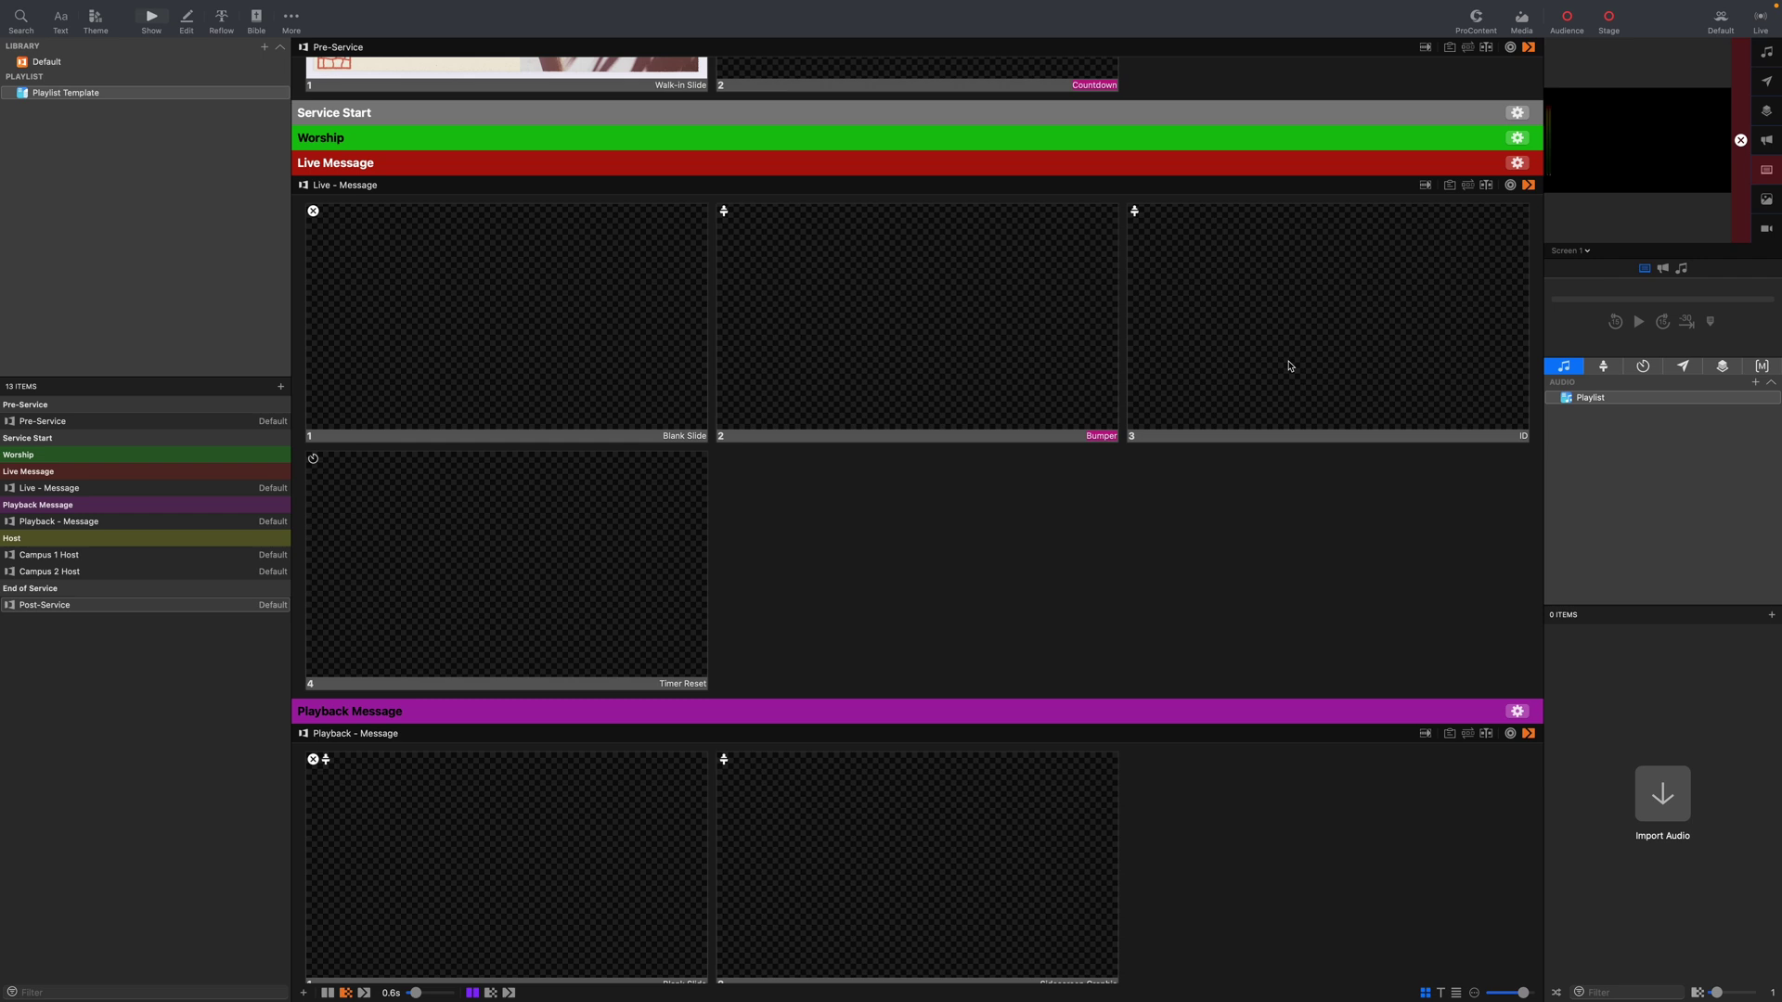
scroll(1207, 576, "down", 5)
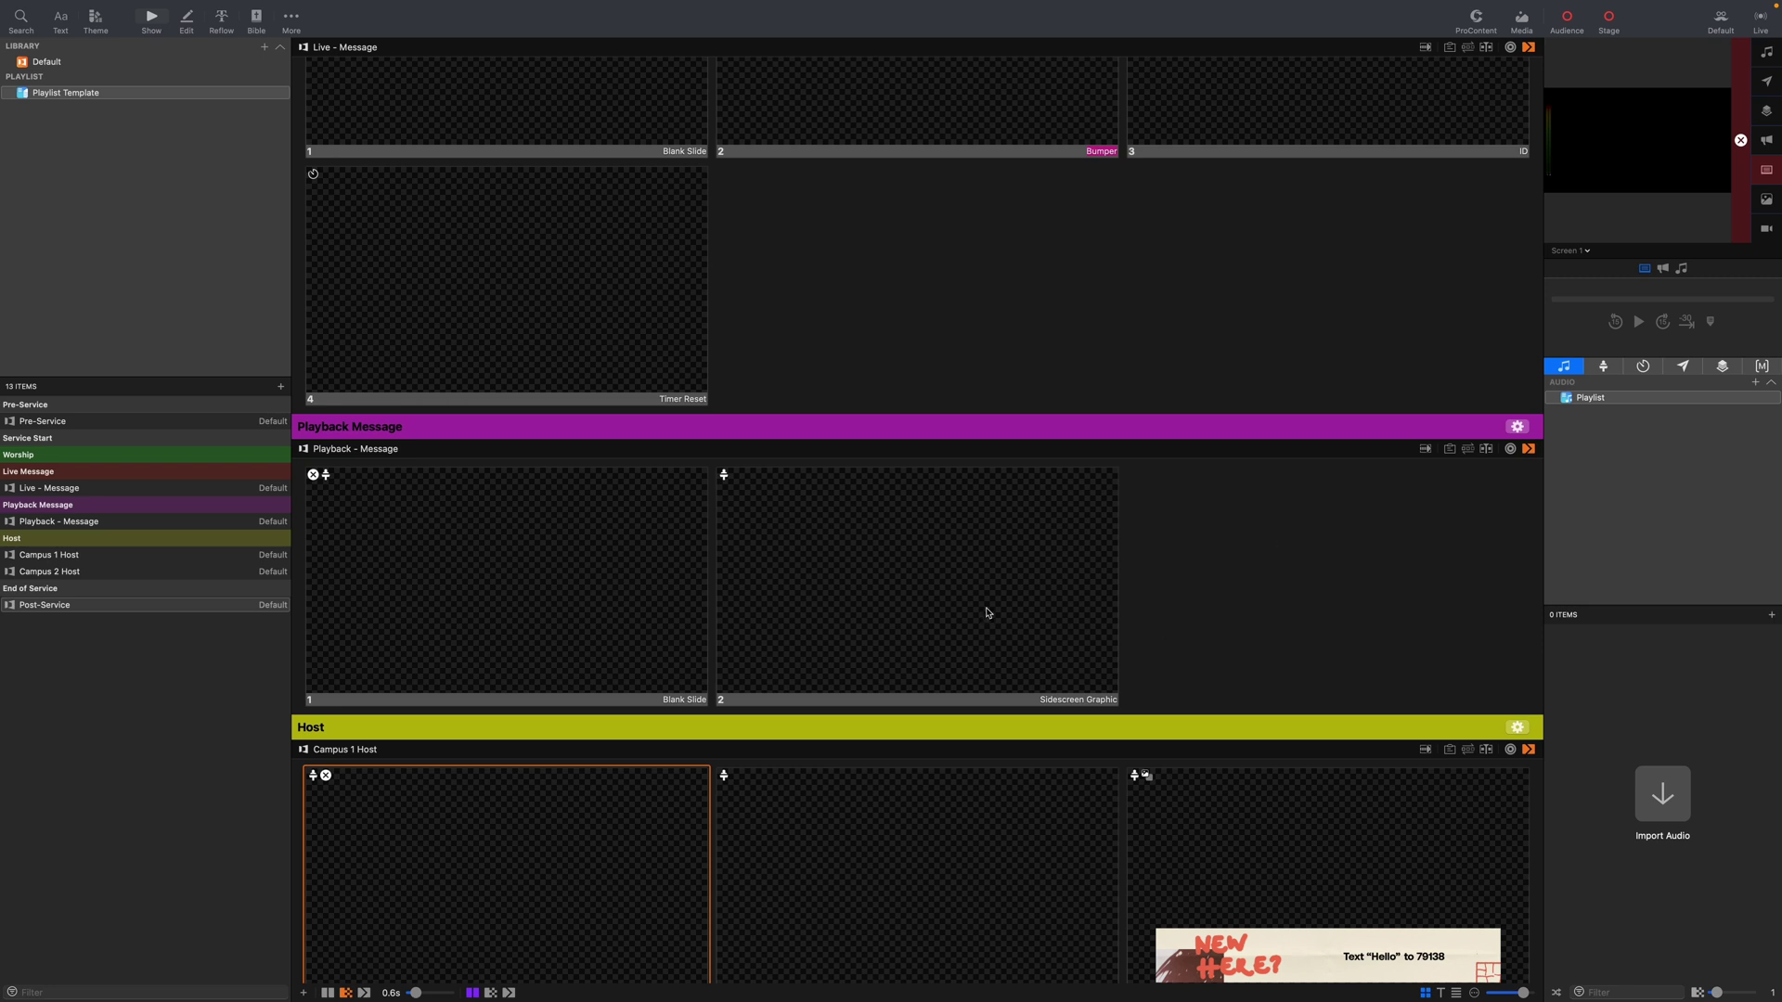
scroll(987, 612, "down", 1)
scroll(987, 613, "down", 8)
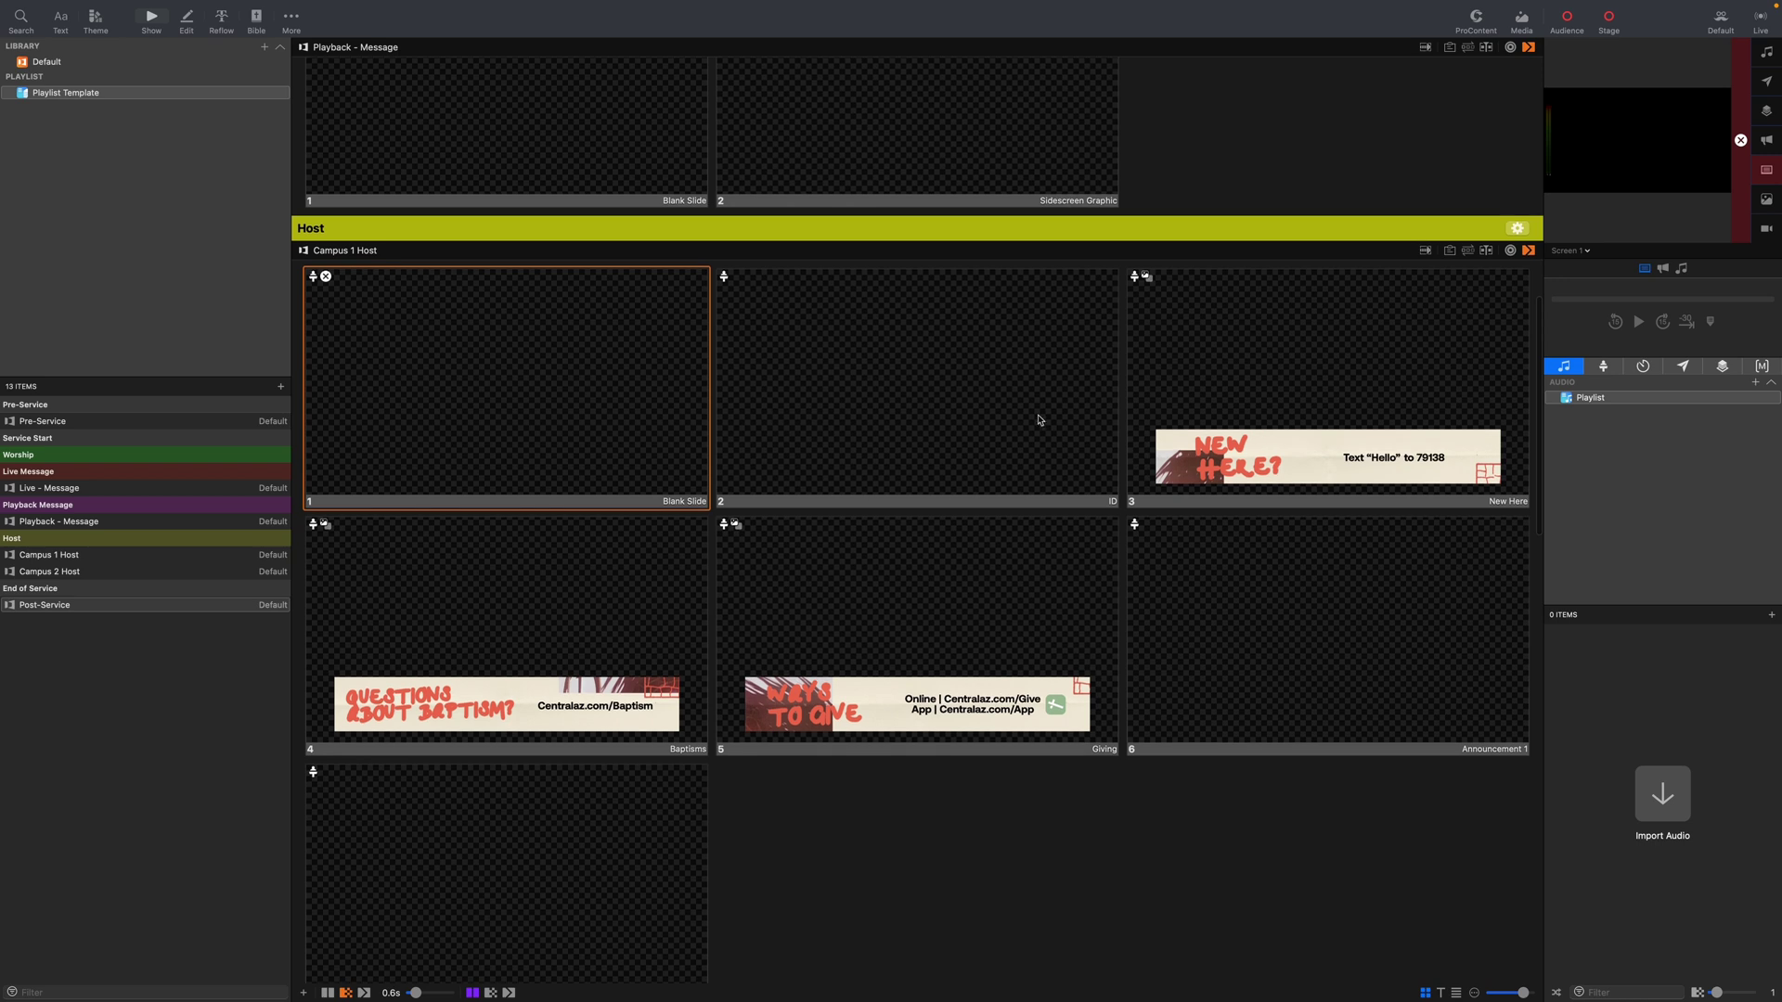
scroll(1046, 445, "down", 2)
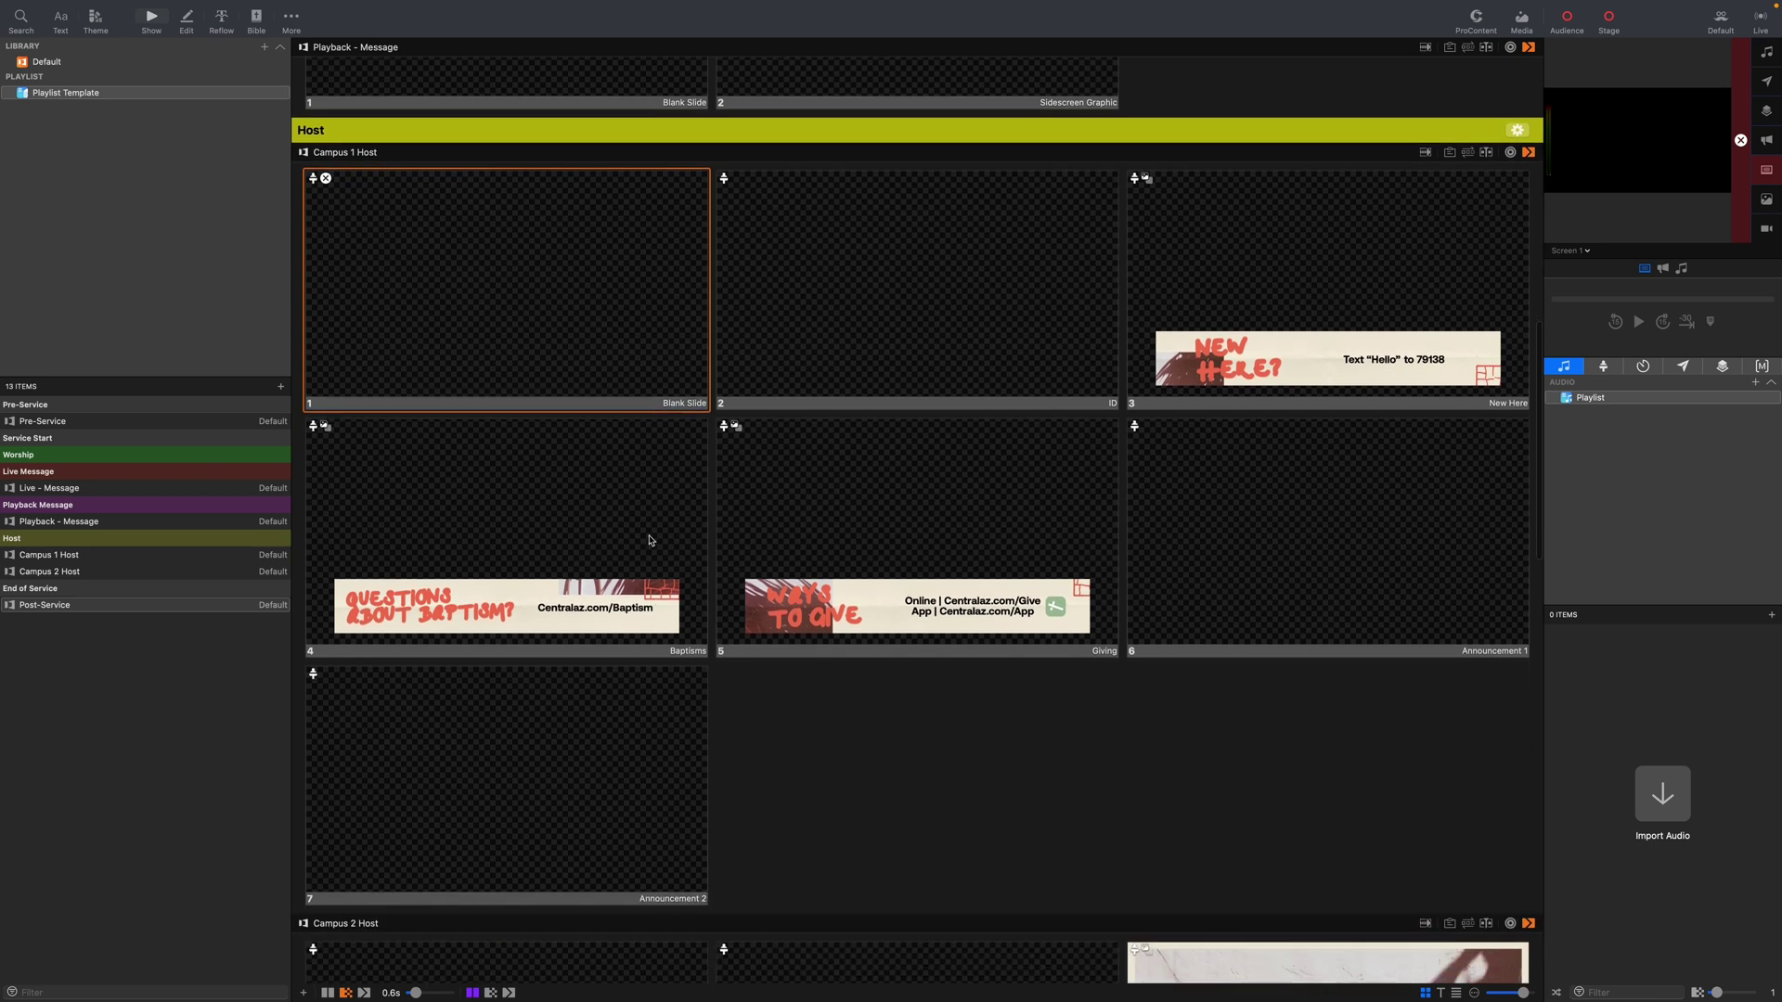
scroll(1032, 644, "down", 2)
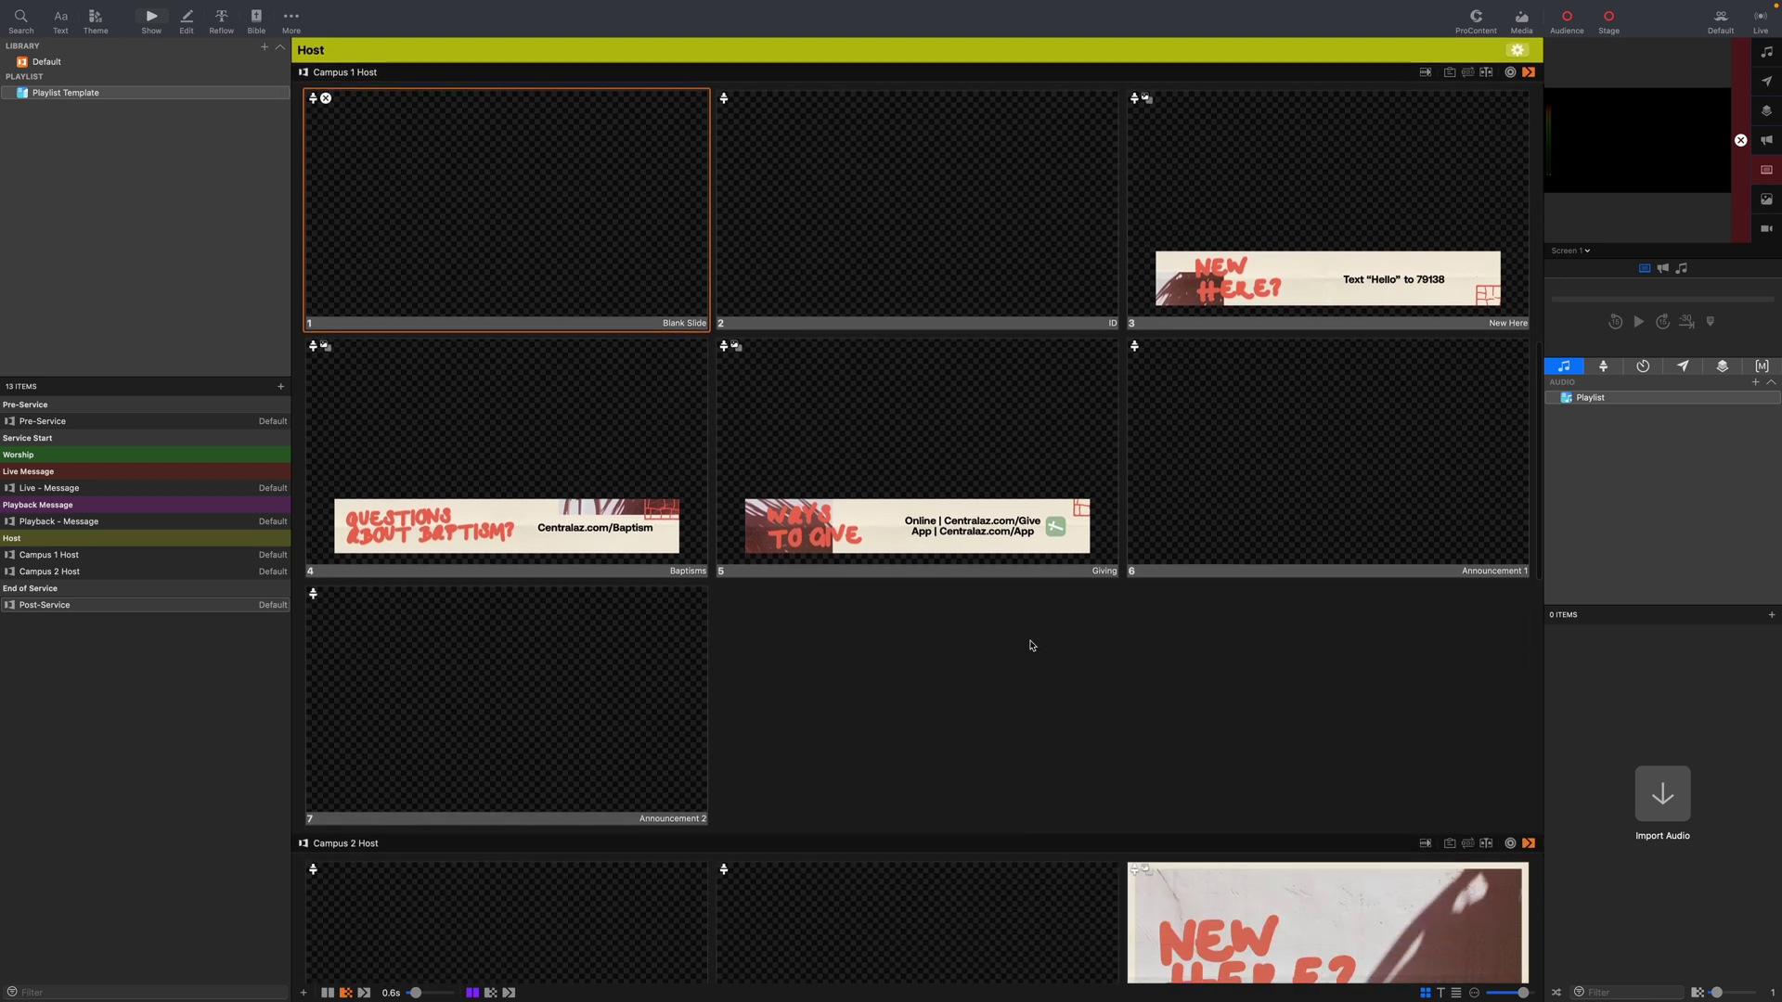
scroll(949, 526, "down", 5)
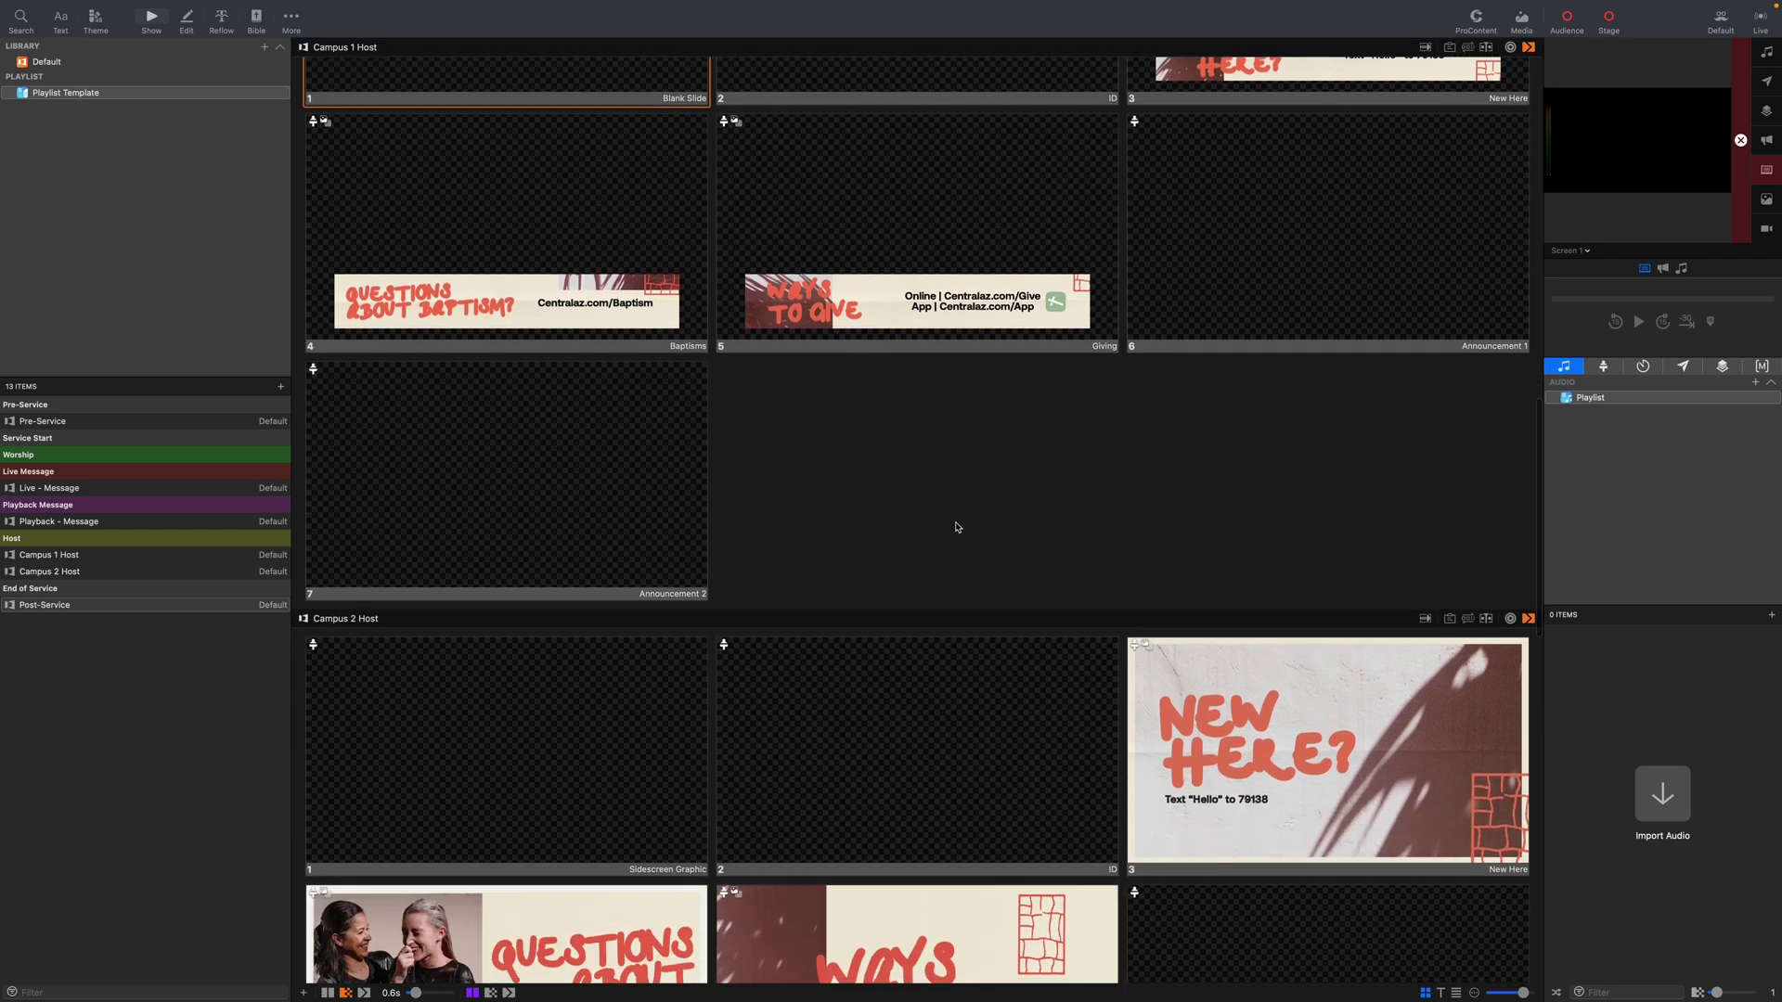
scroll(1003, 513, "down", 8)
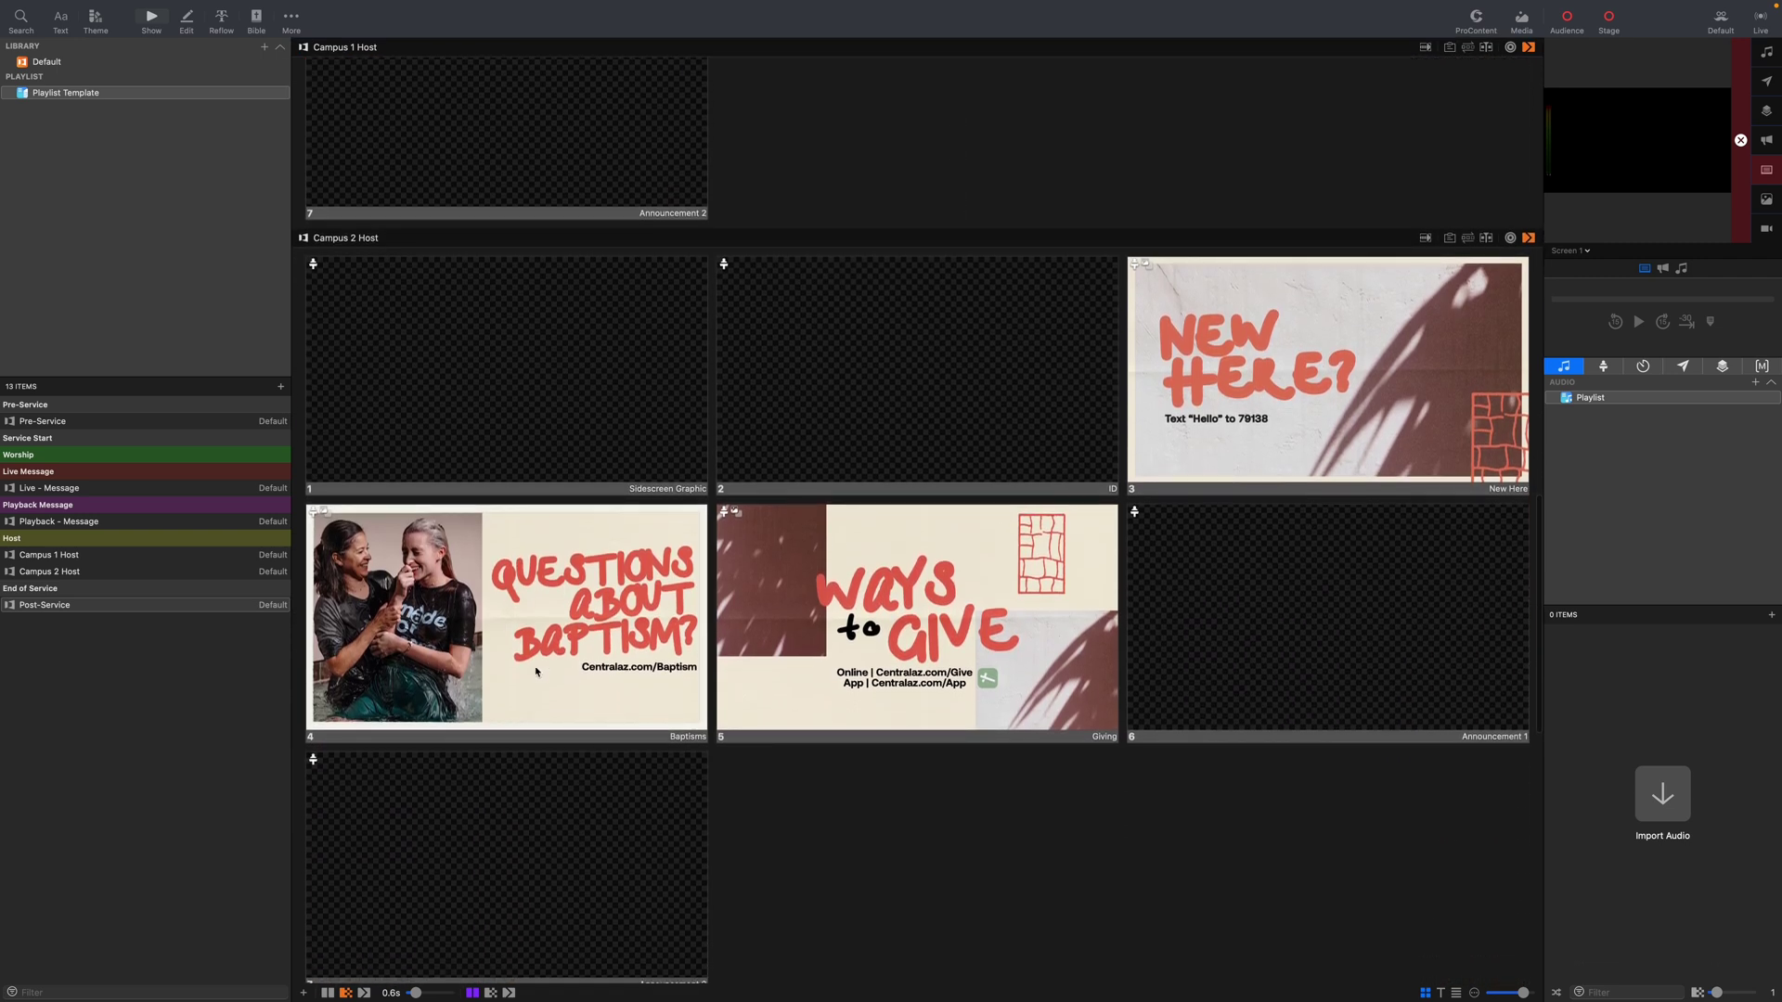
scroll(937, 652, "down", 13)
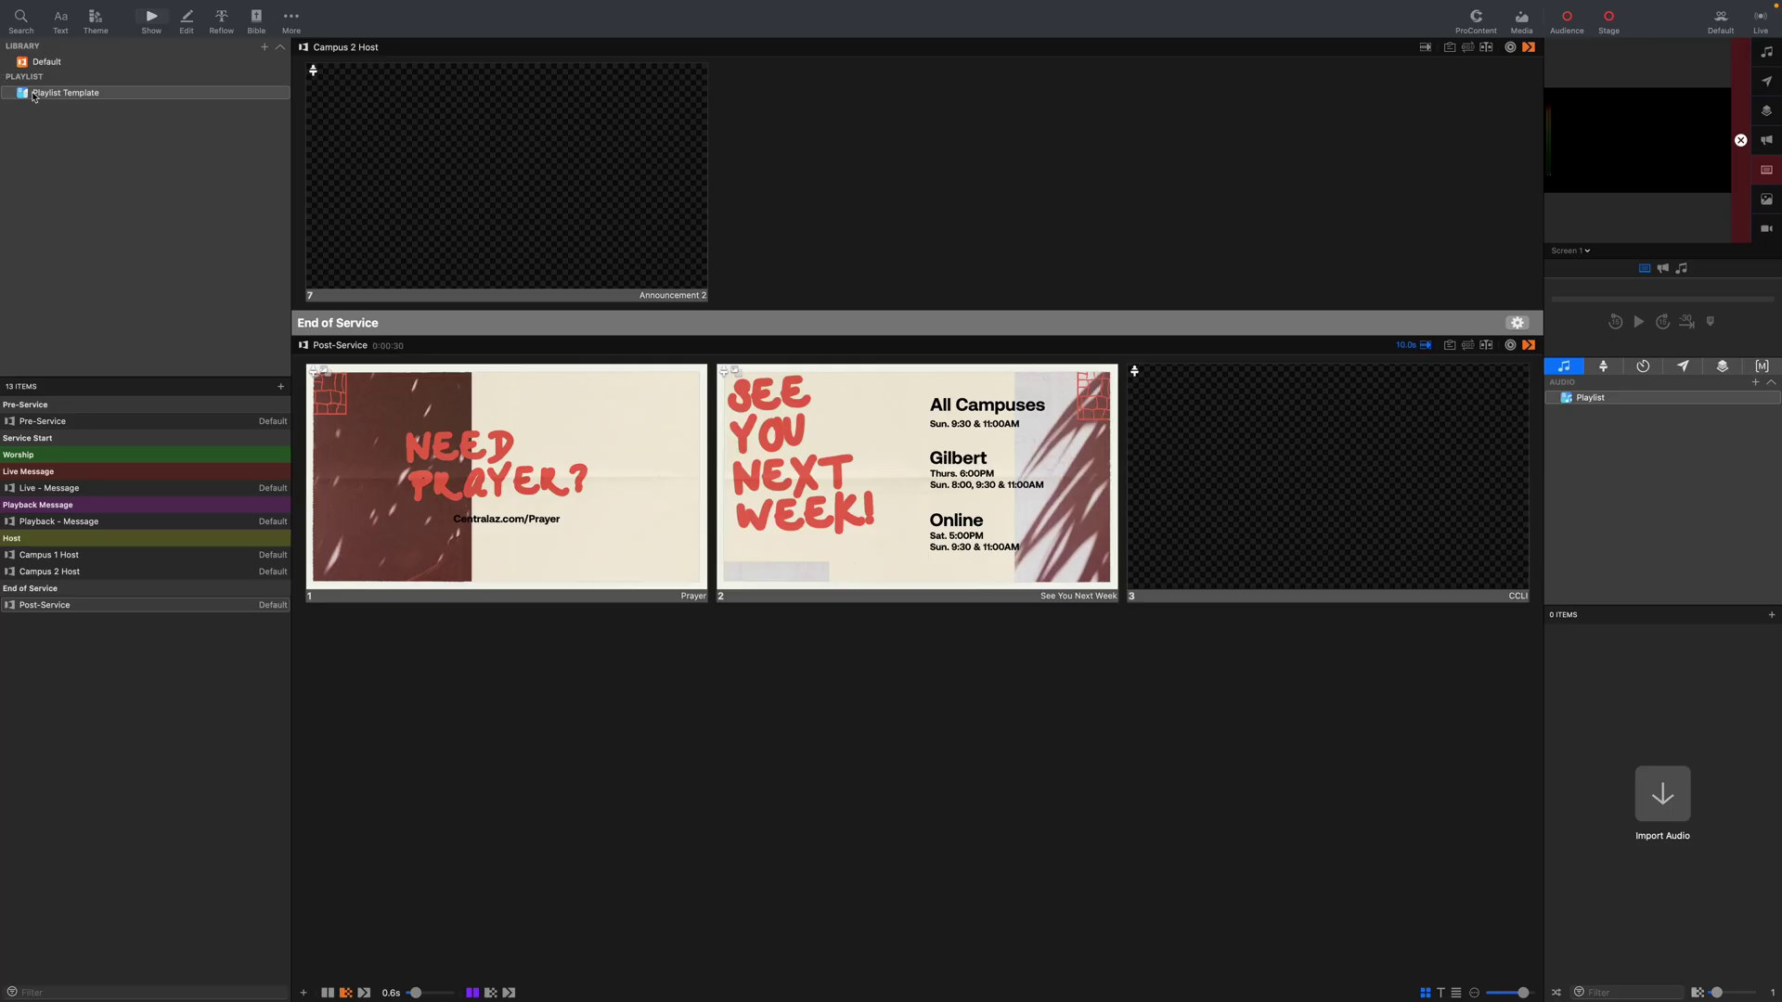
Export the Playlist Template playlist from its sidebar context menu.
right_click(34, 95)
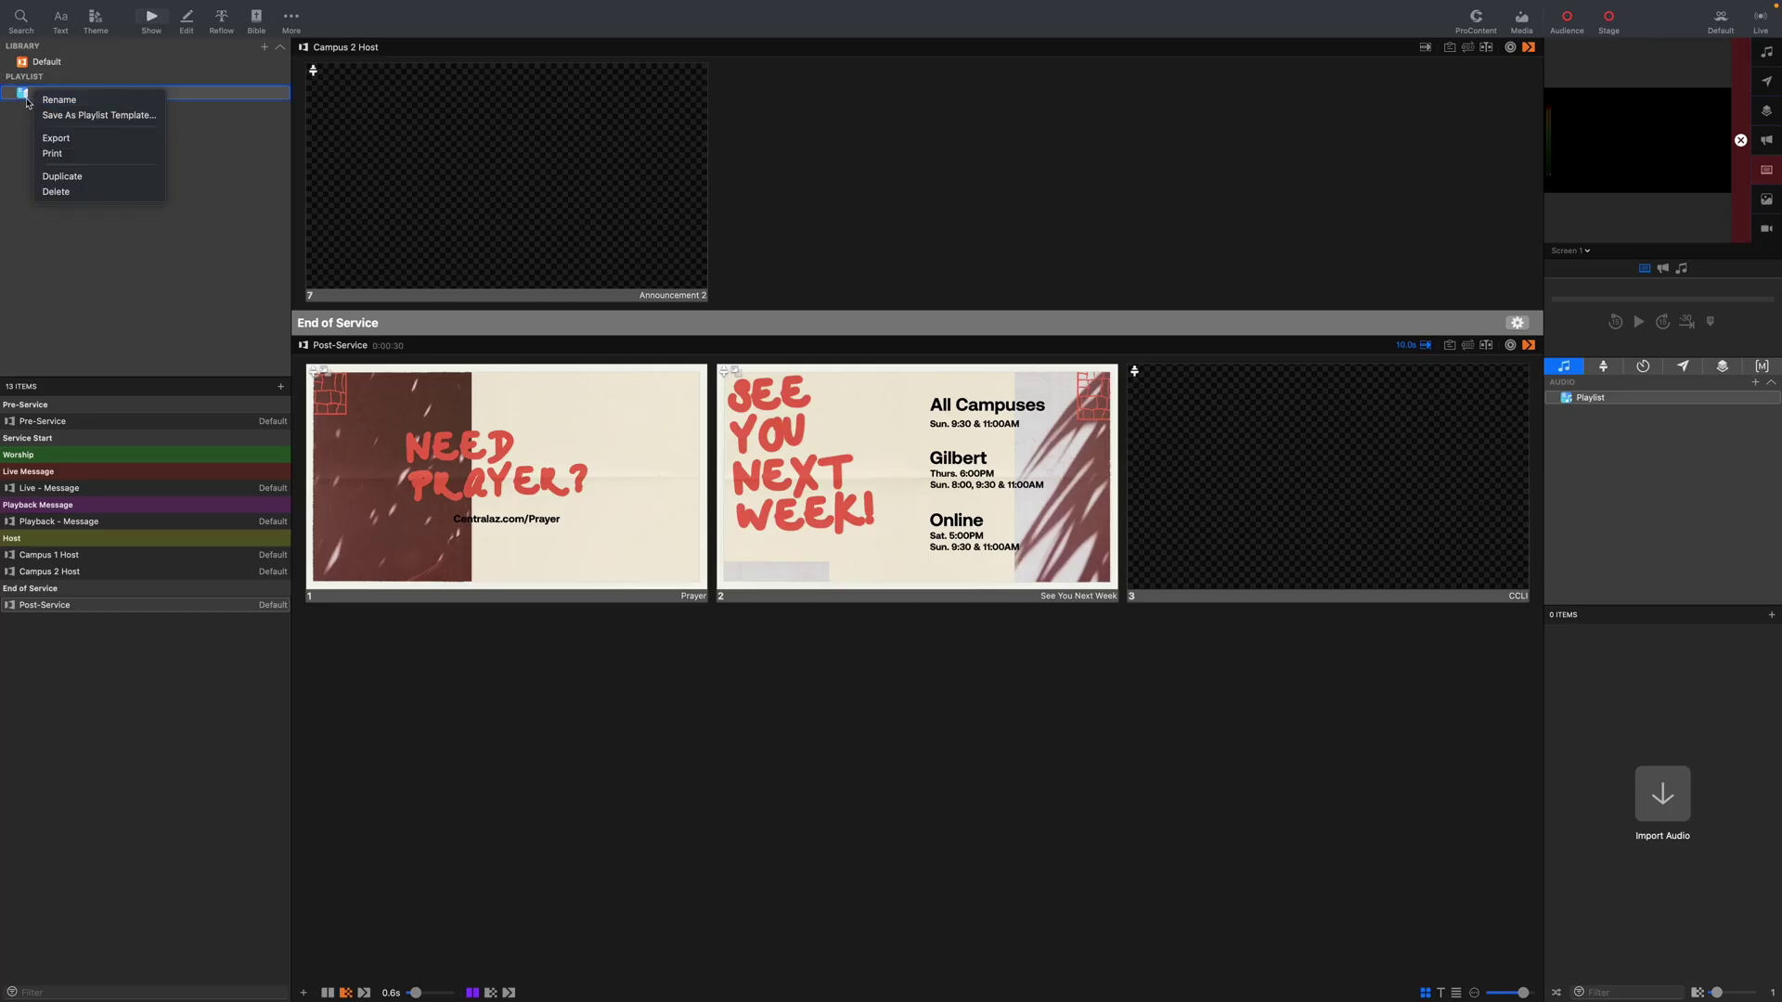
left_click(54, 140)
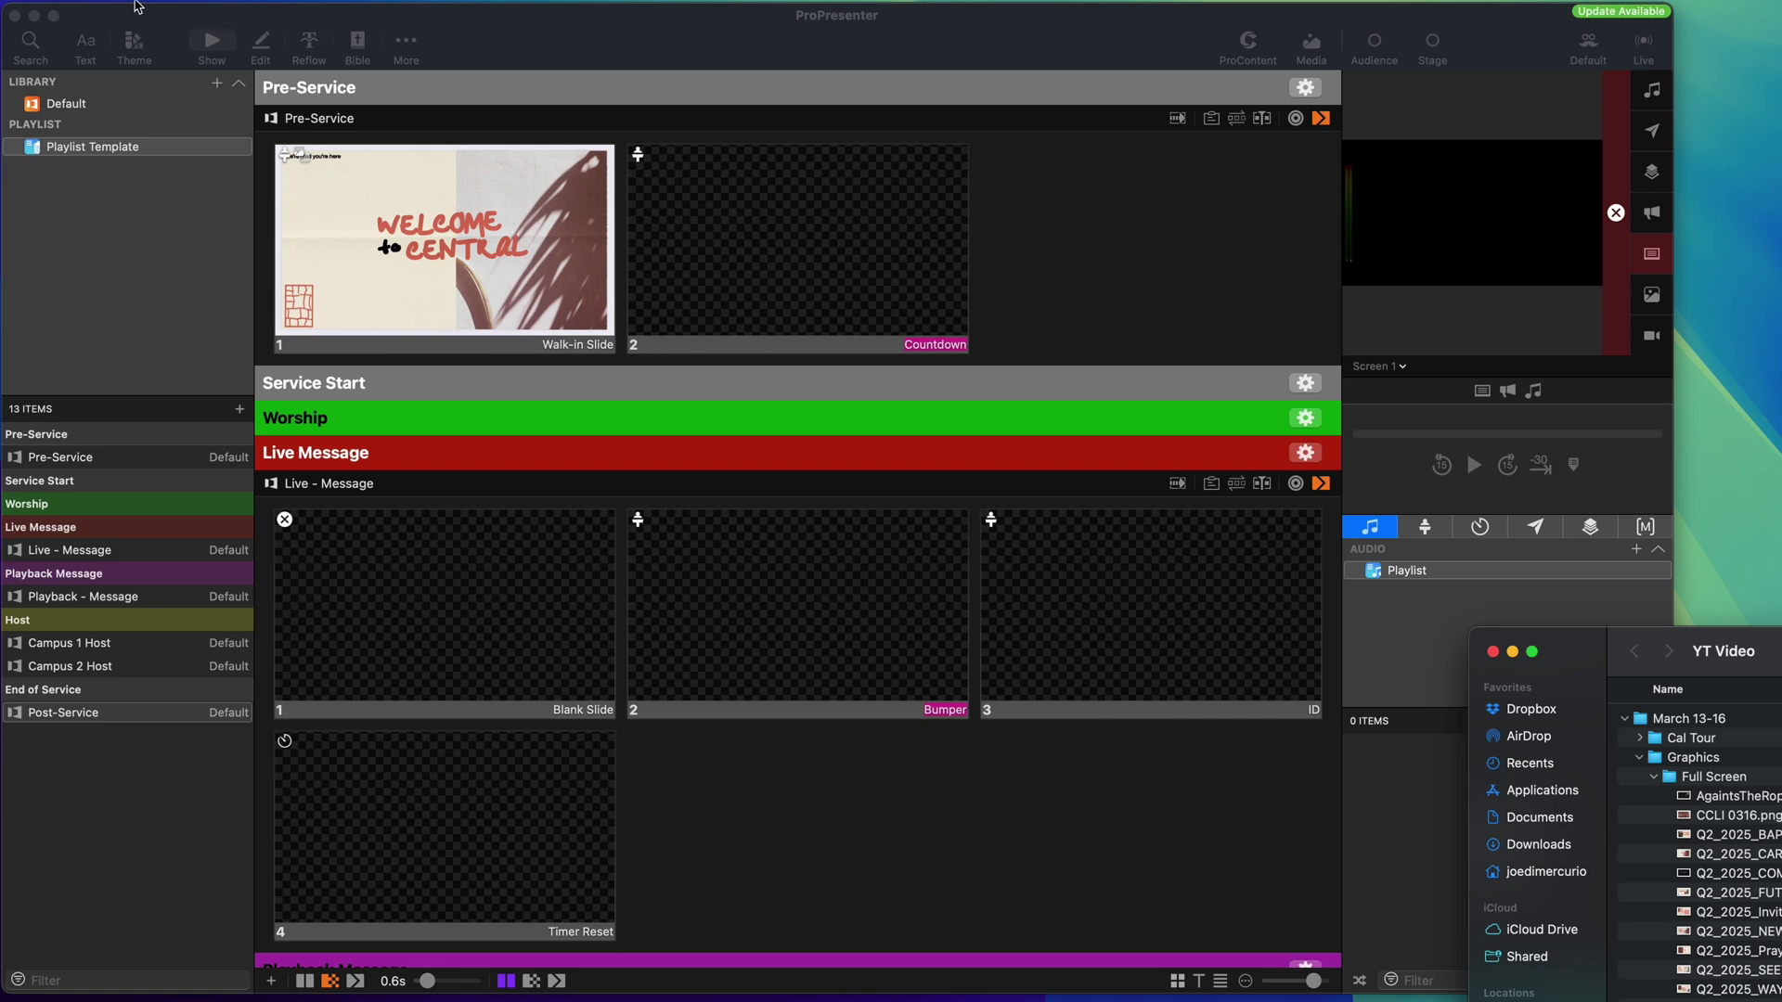
Import Take You at Your Word.pro from the YT Video folder and move it under Worship.
left_click(143, 28)
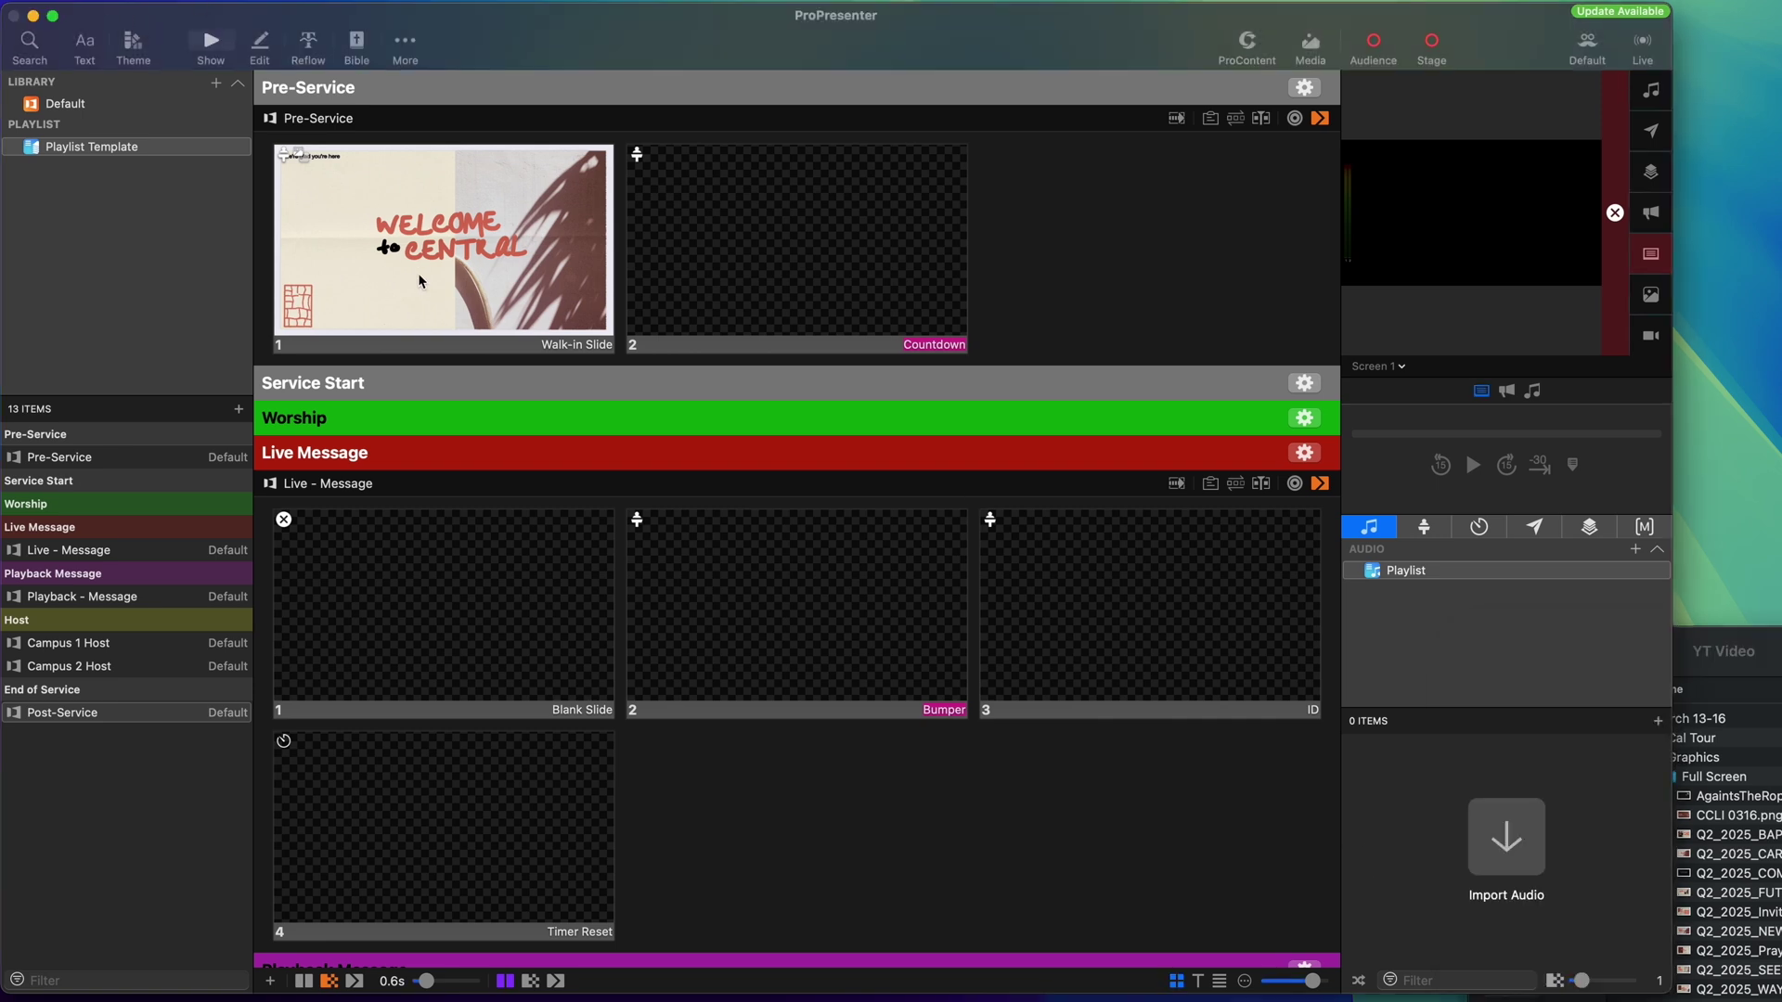
left_click(156, 2)
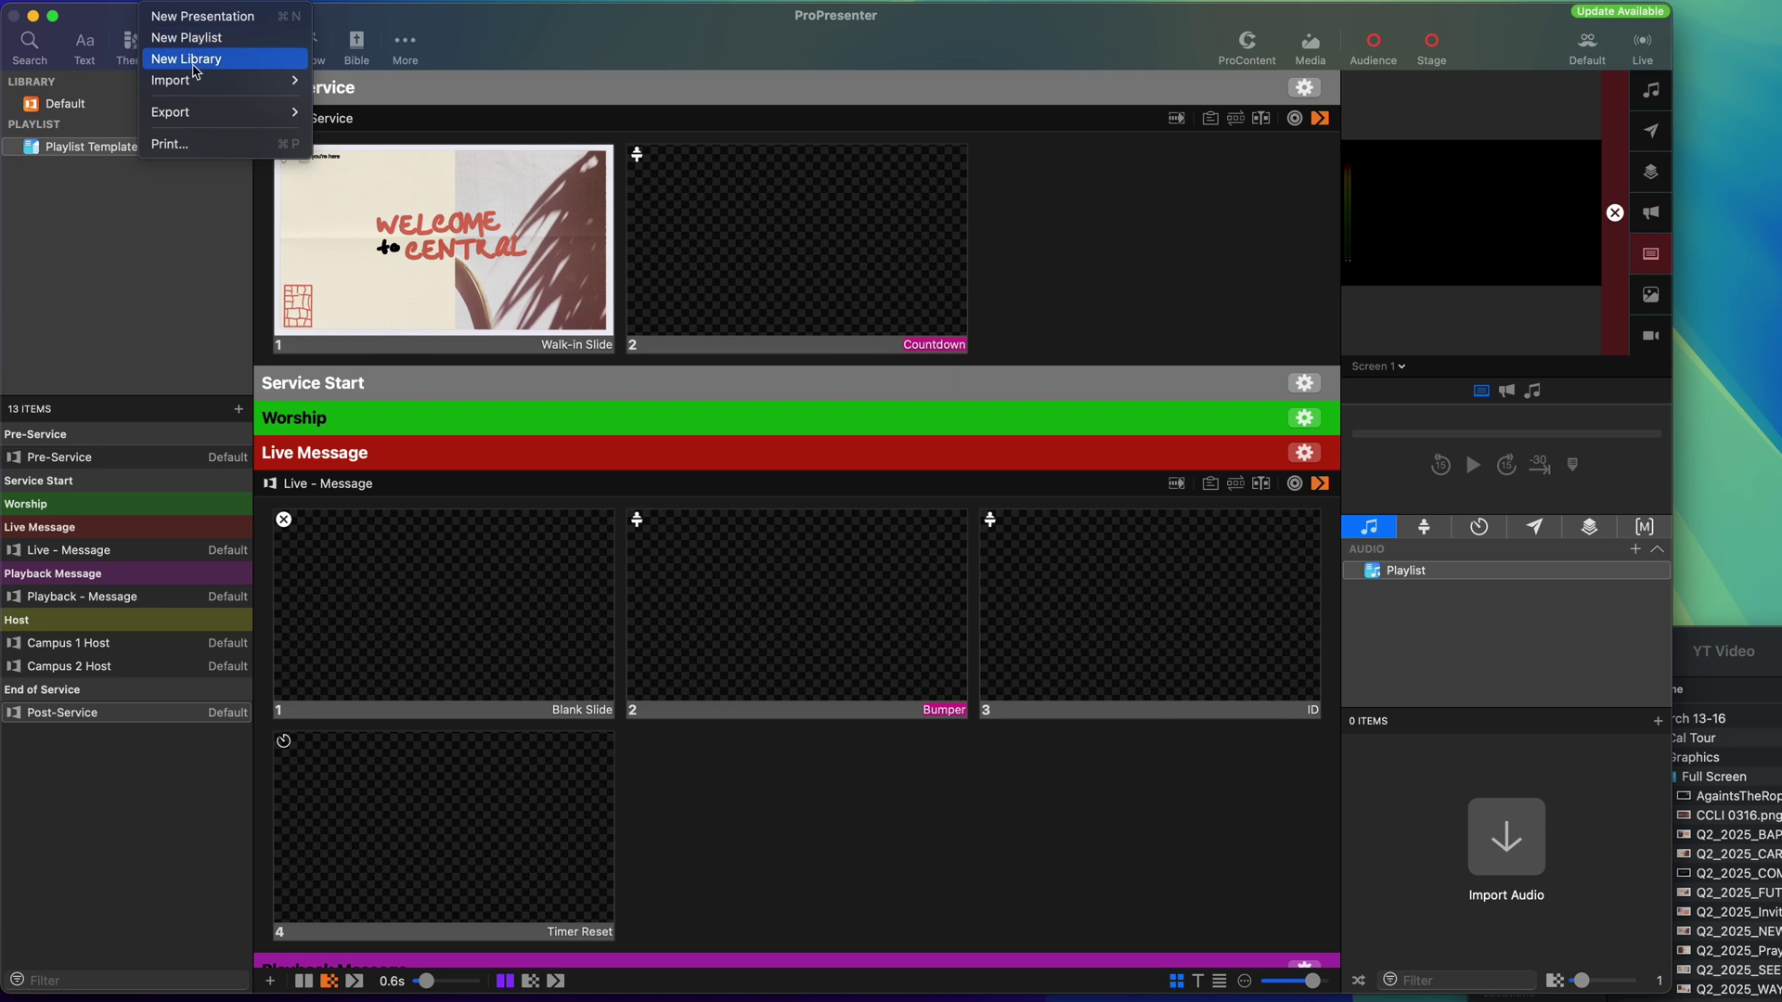
mouse_move(213, 80)
left_click(406, 83)
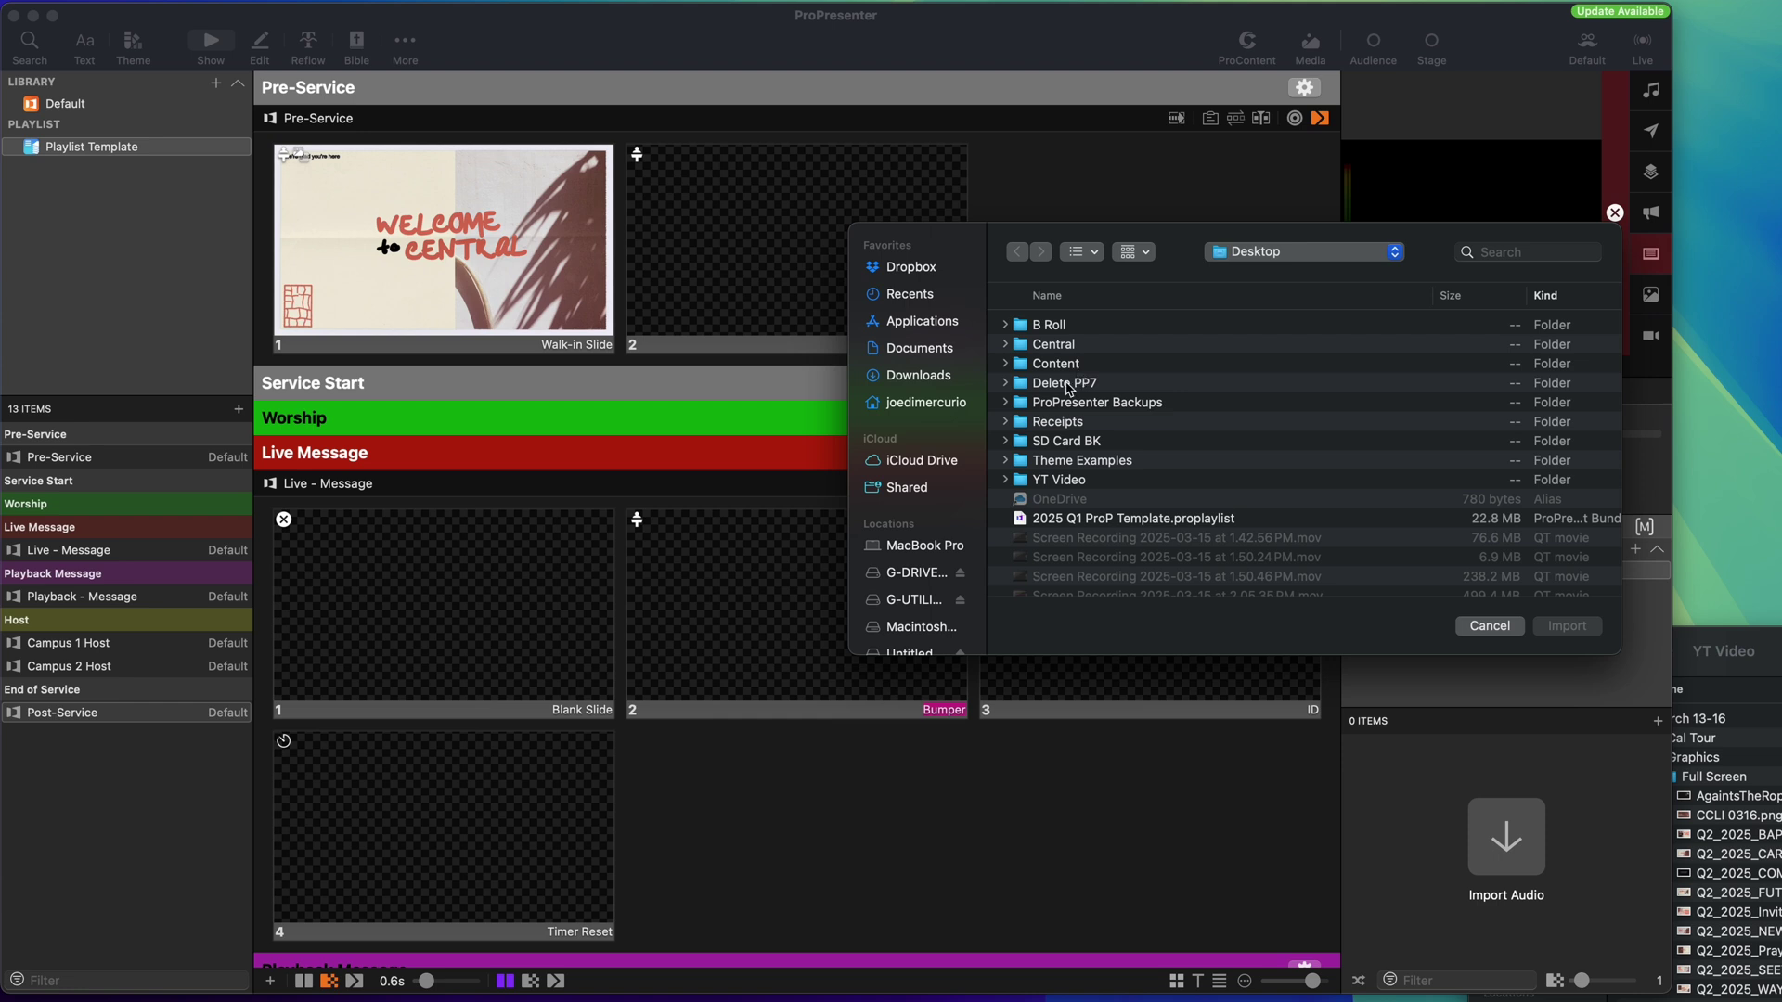
scroll(1061, 405, "down", 1)
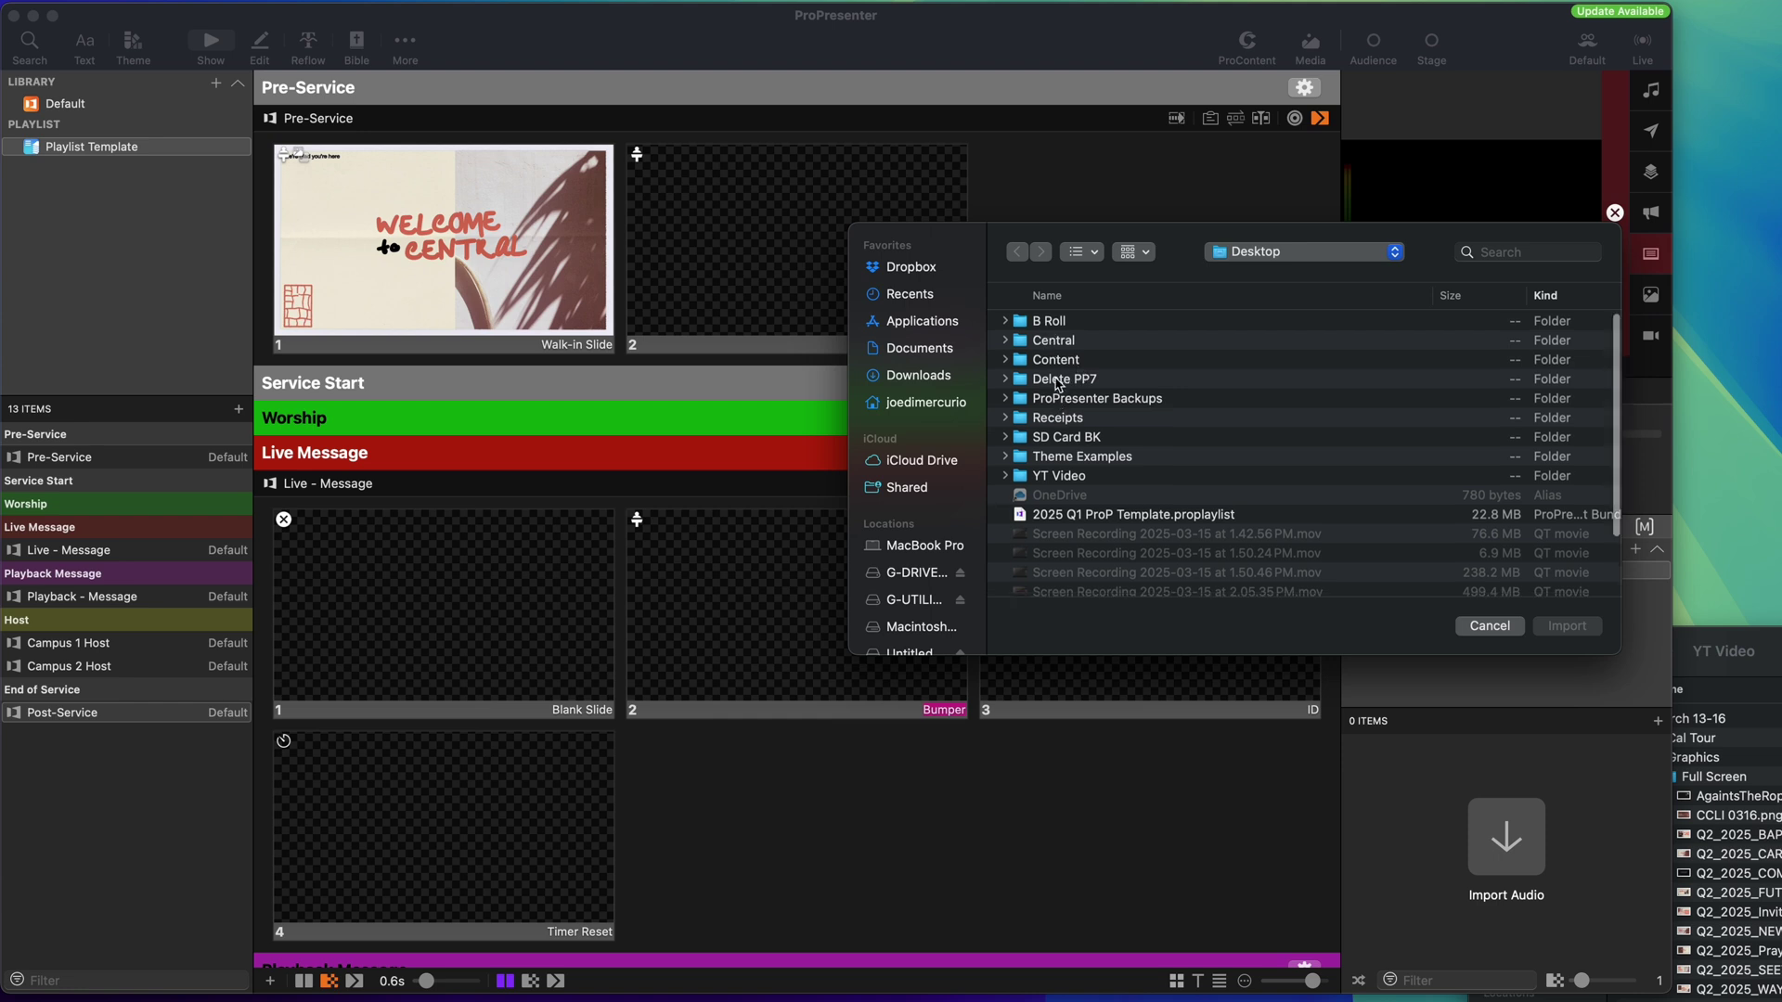
double_click(1058, 476)
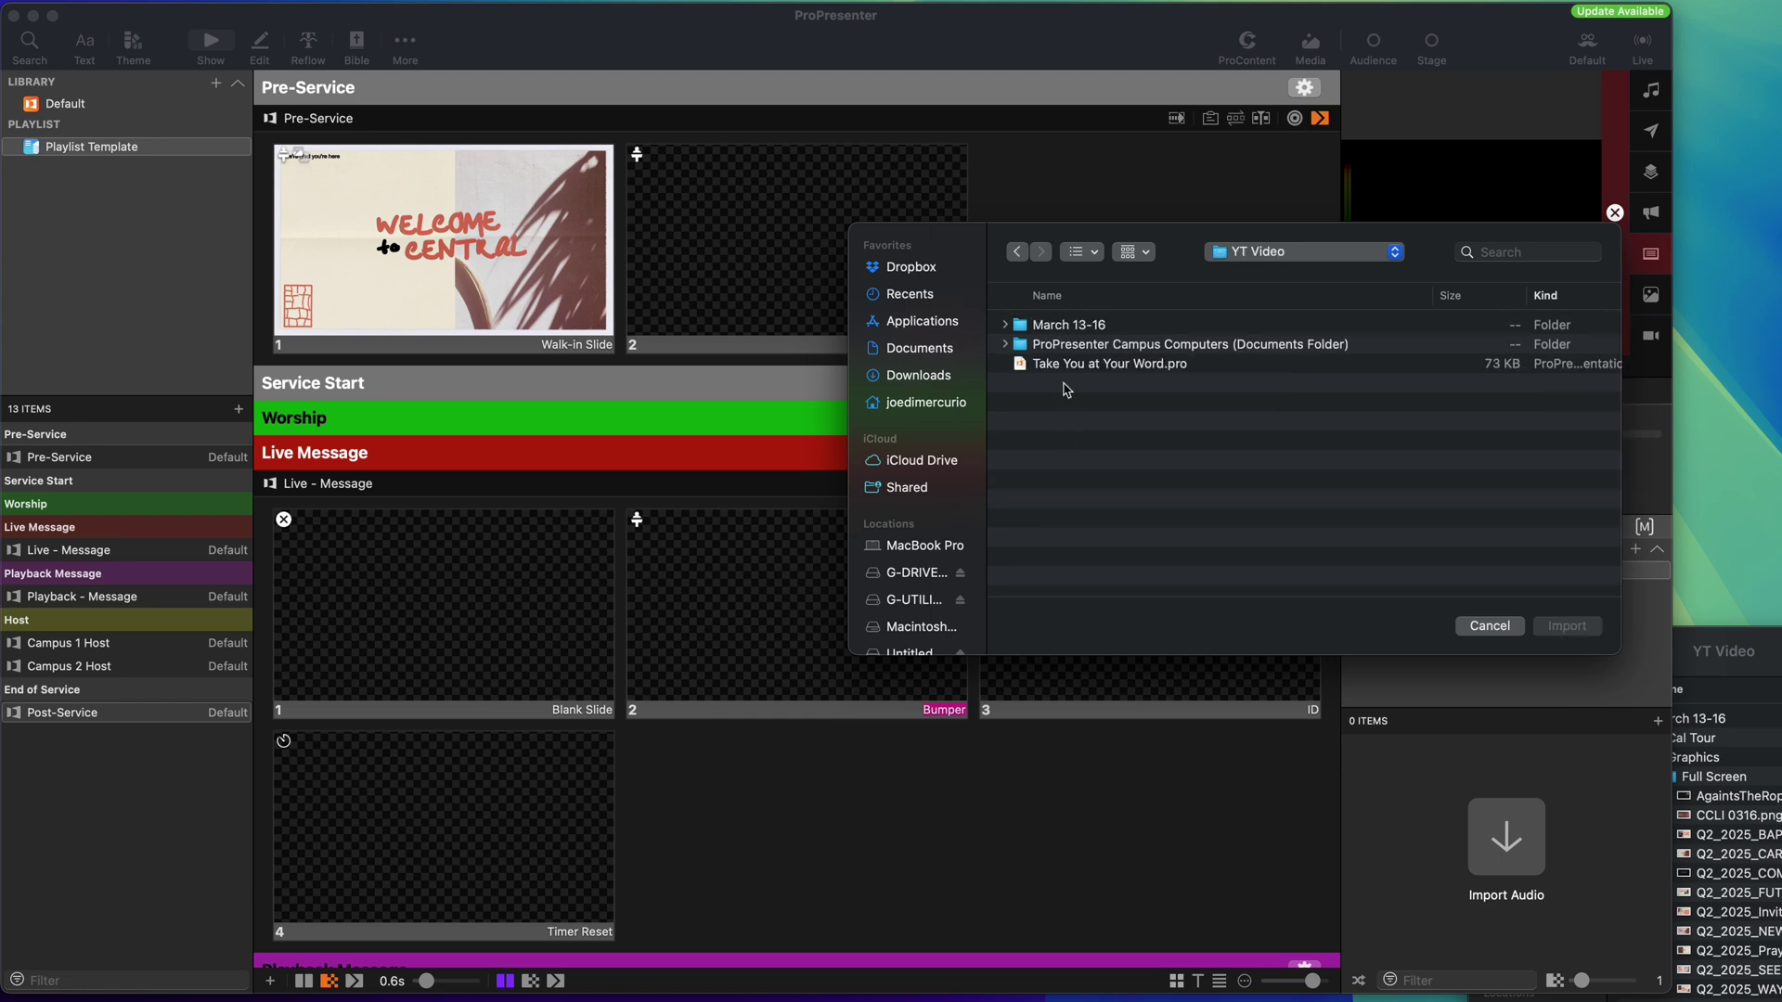
left_click(1070, 368)
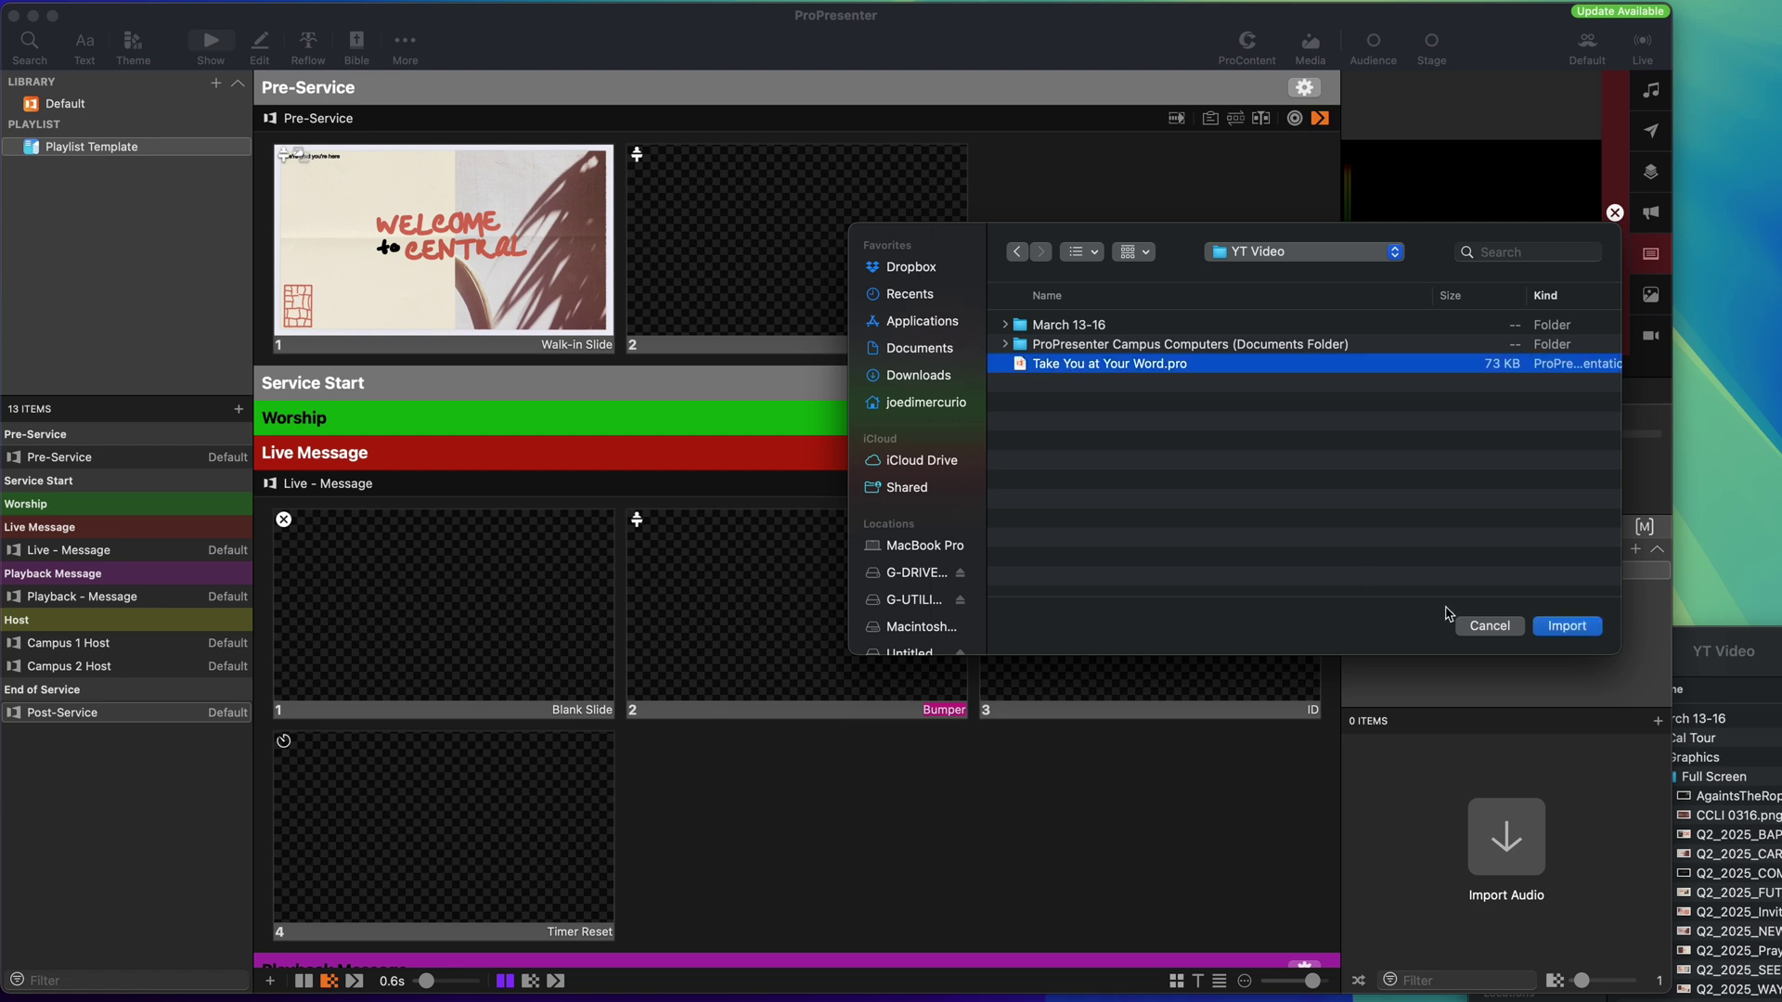
left_click(1567, 626)
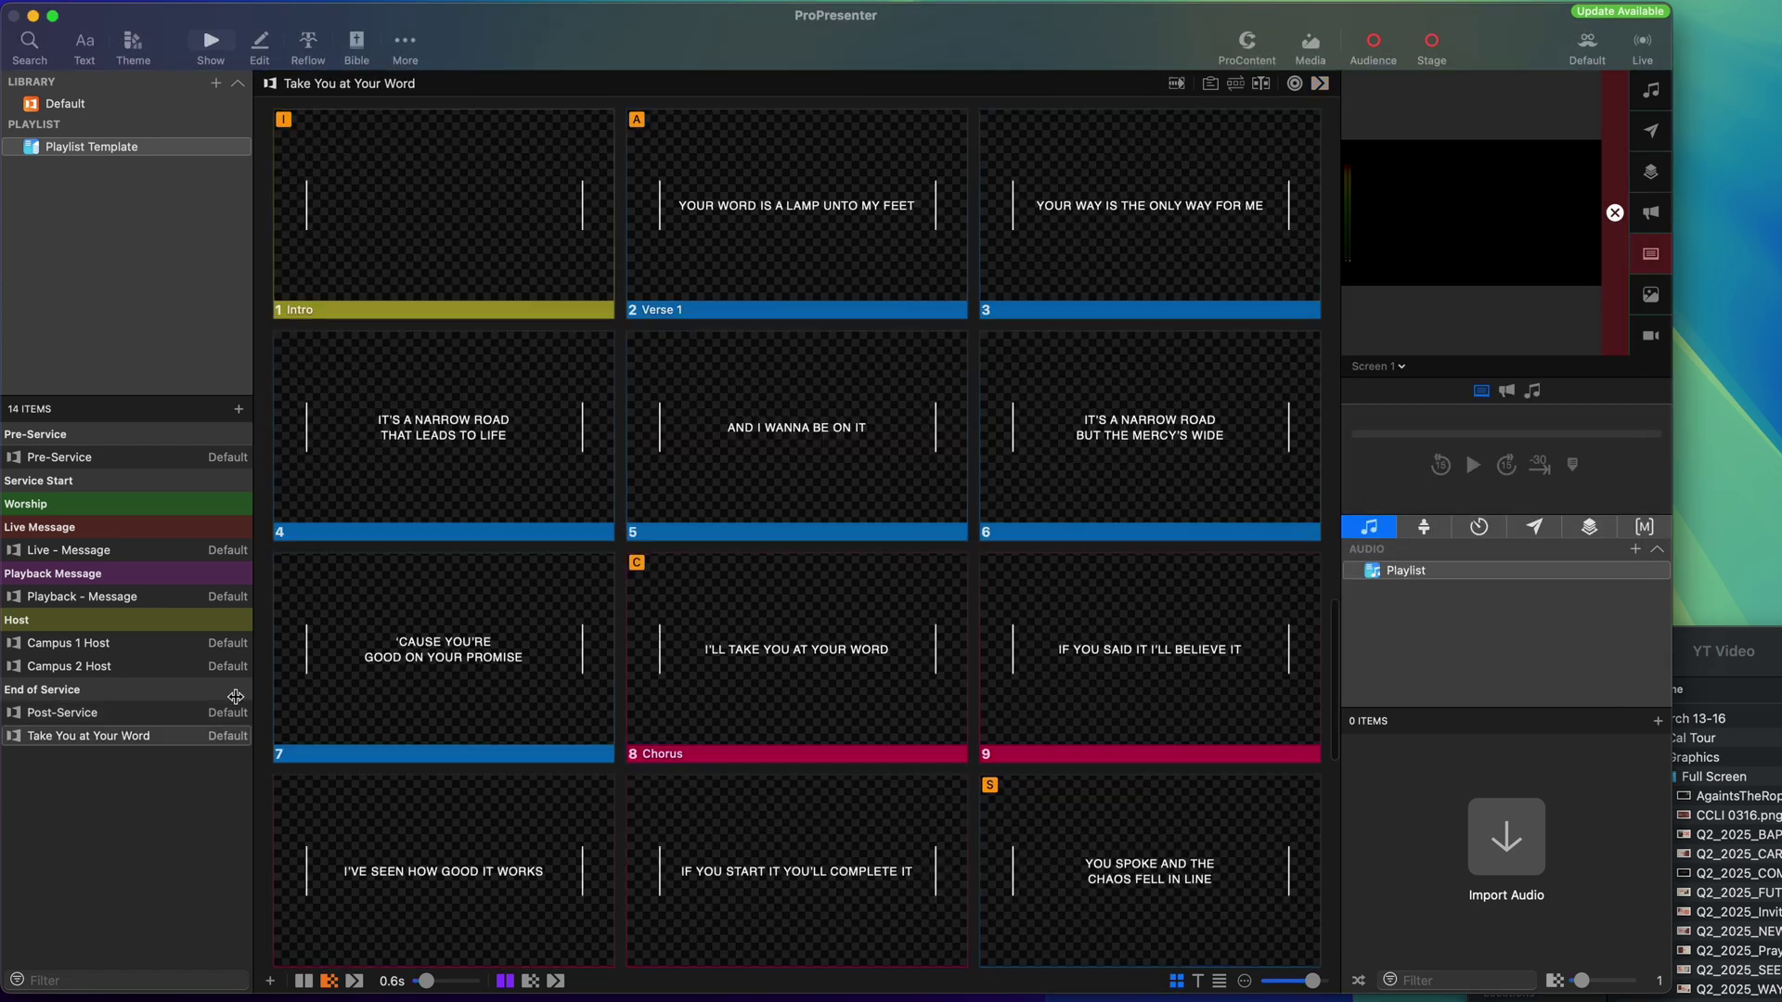
left_click_drag(103, 736, 92, 528)
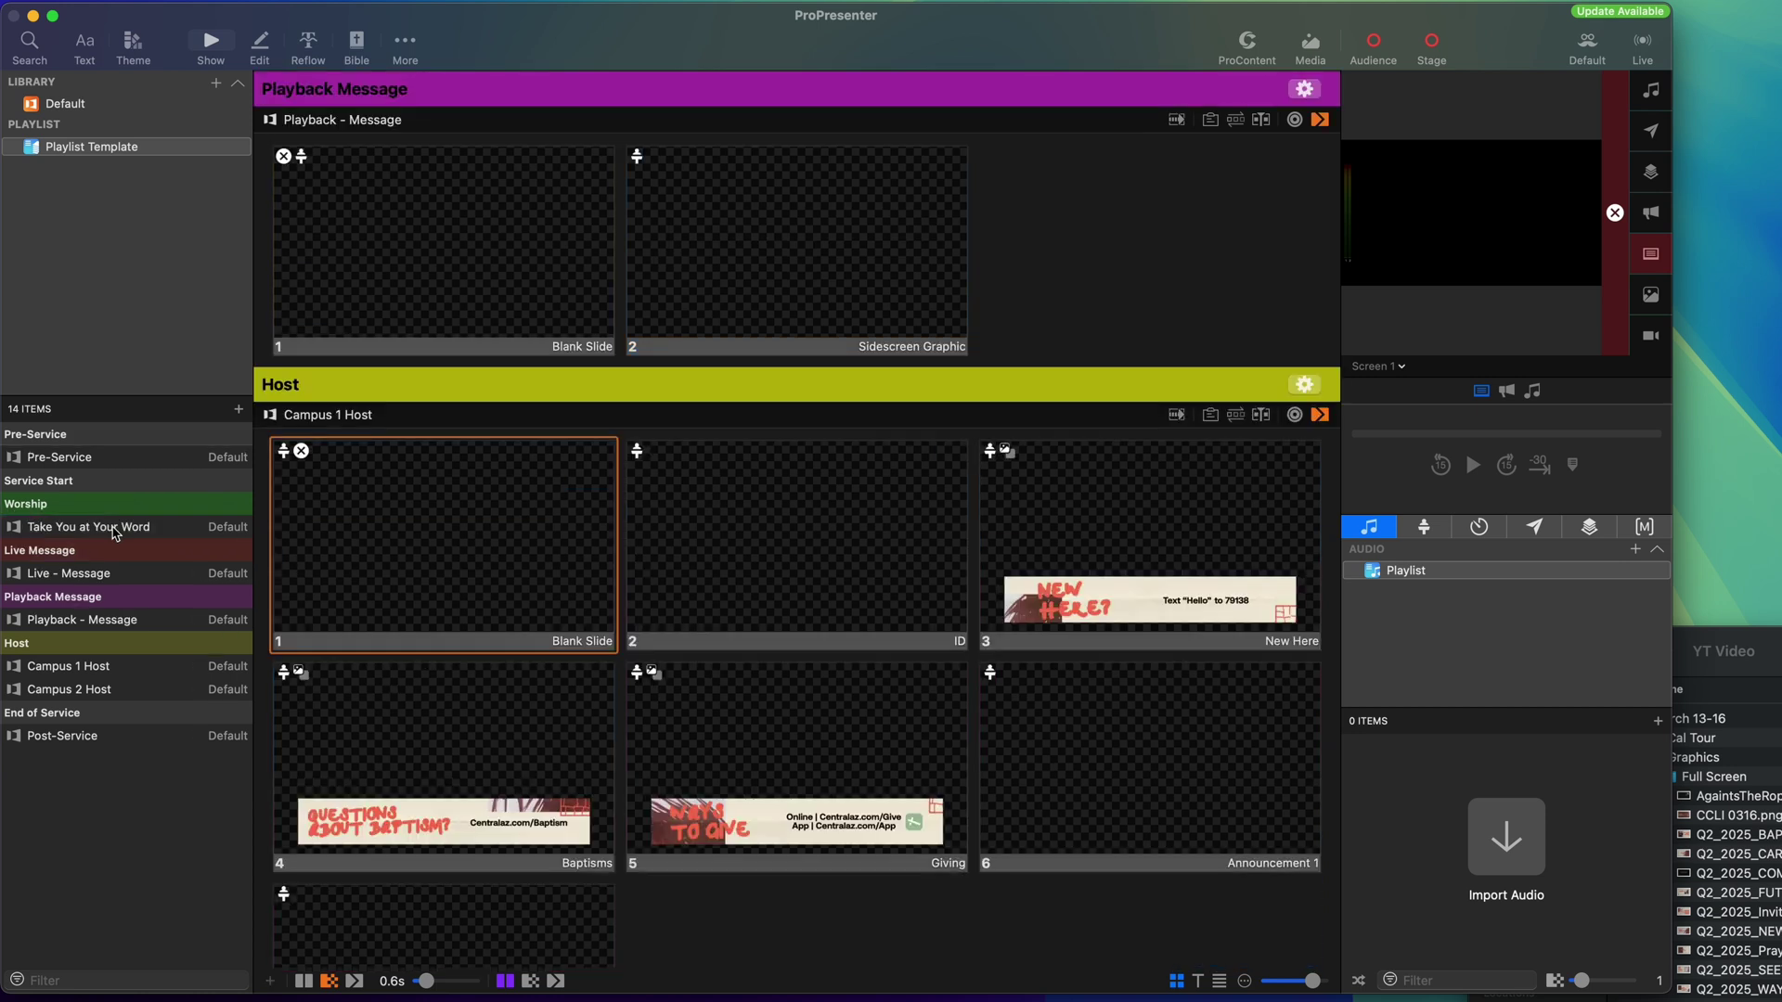
Switch Take You at Your Word to its Default arrangement.
left_click(113, 530)
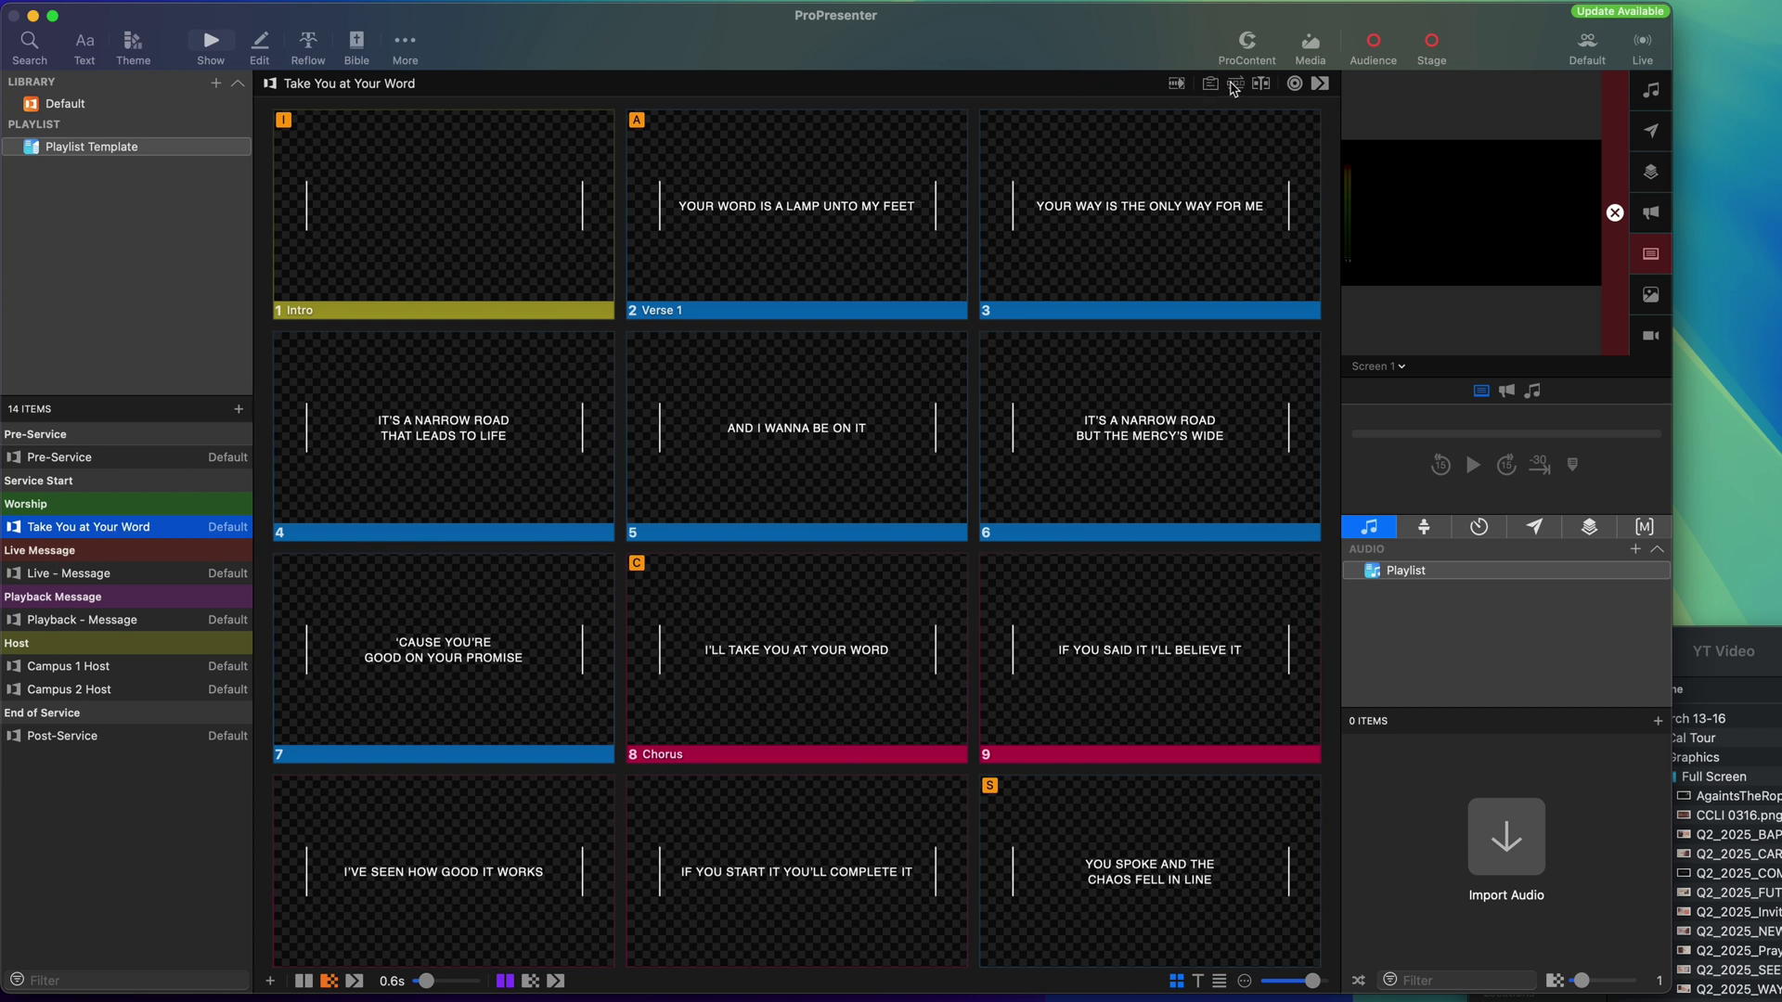
left_click(1236, 83)
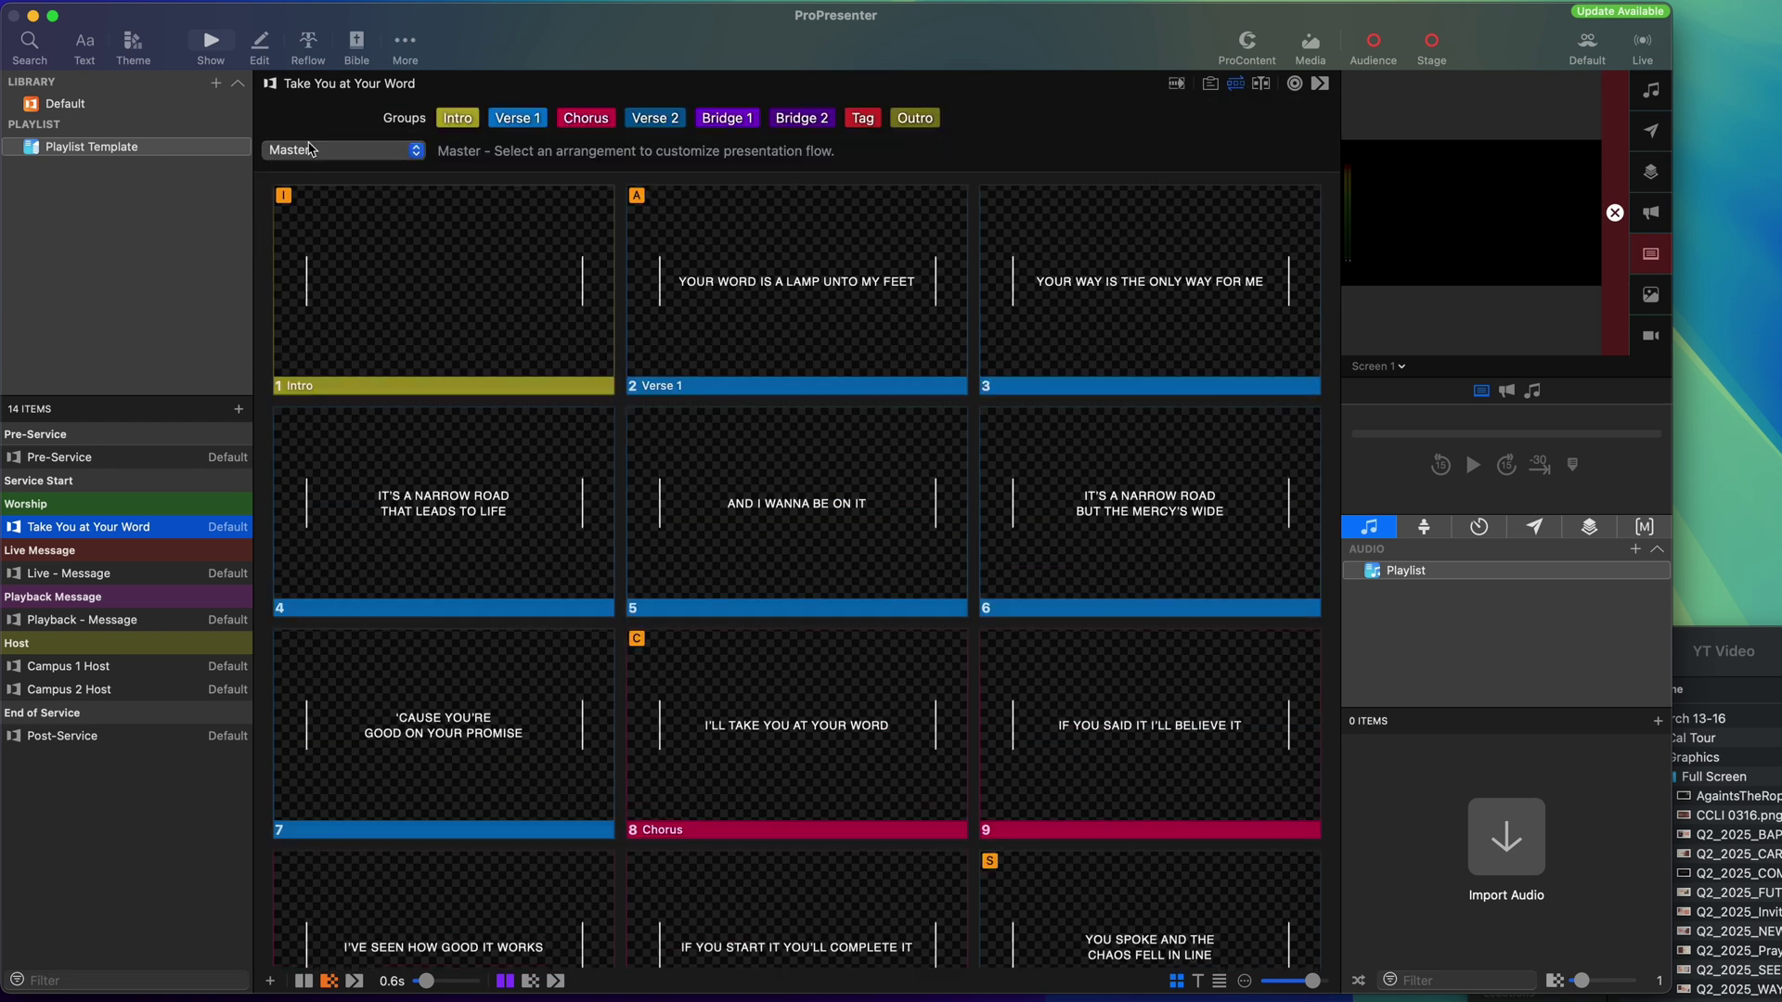
left_click(325, 151)
left_click(316, 179)
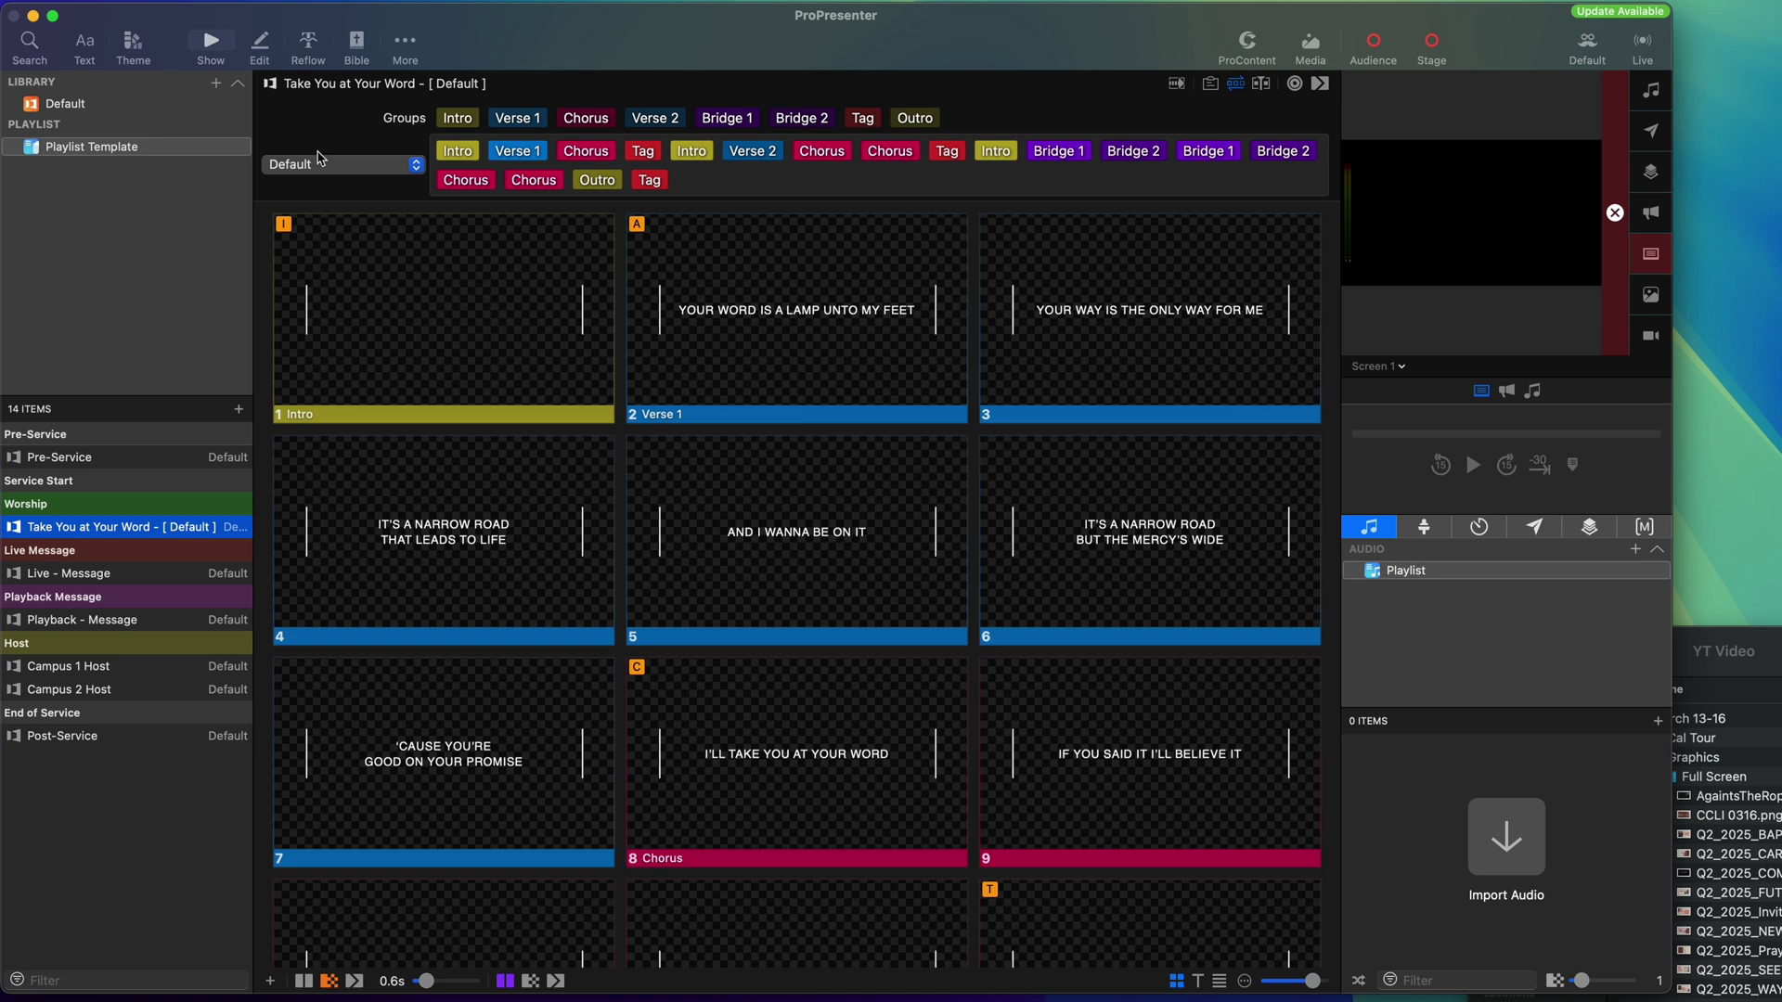
Apply the 2024 Lyrics LT theme to all Take You at Your Word slides.
left_click(404, 311)
key("super+a")
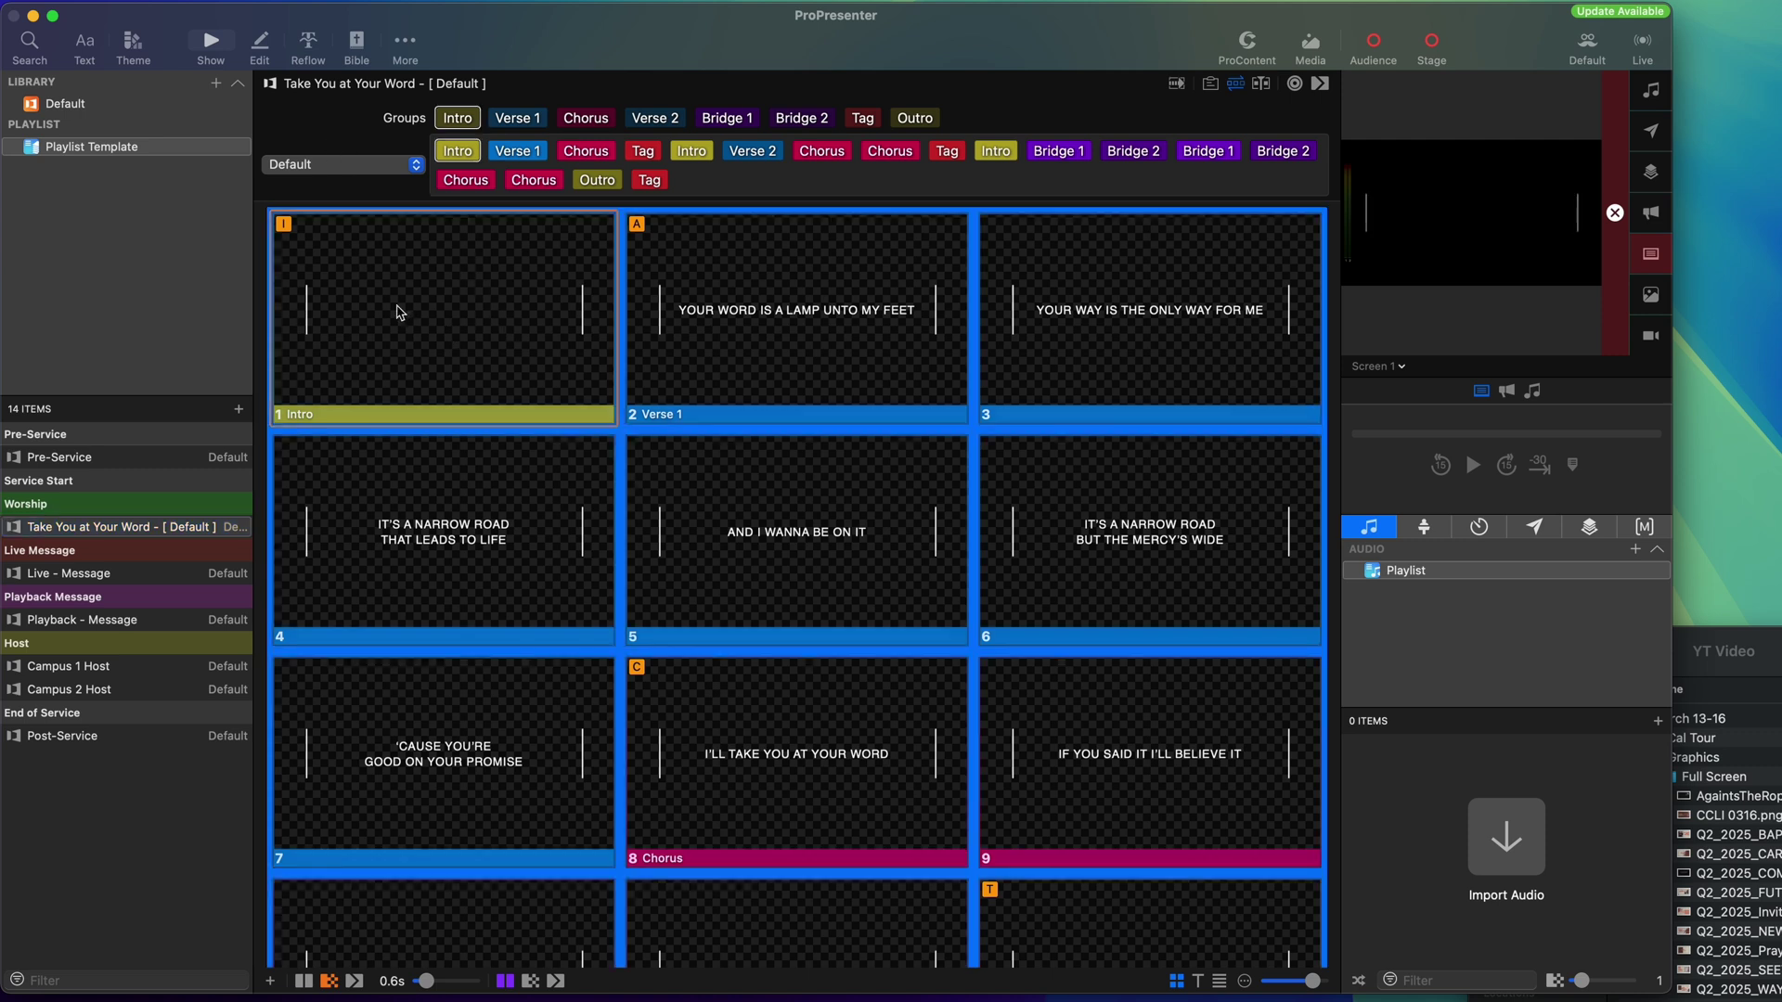
right_click(401, 312)
mouse_move(461, 427)
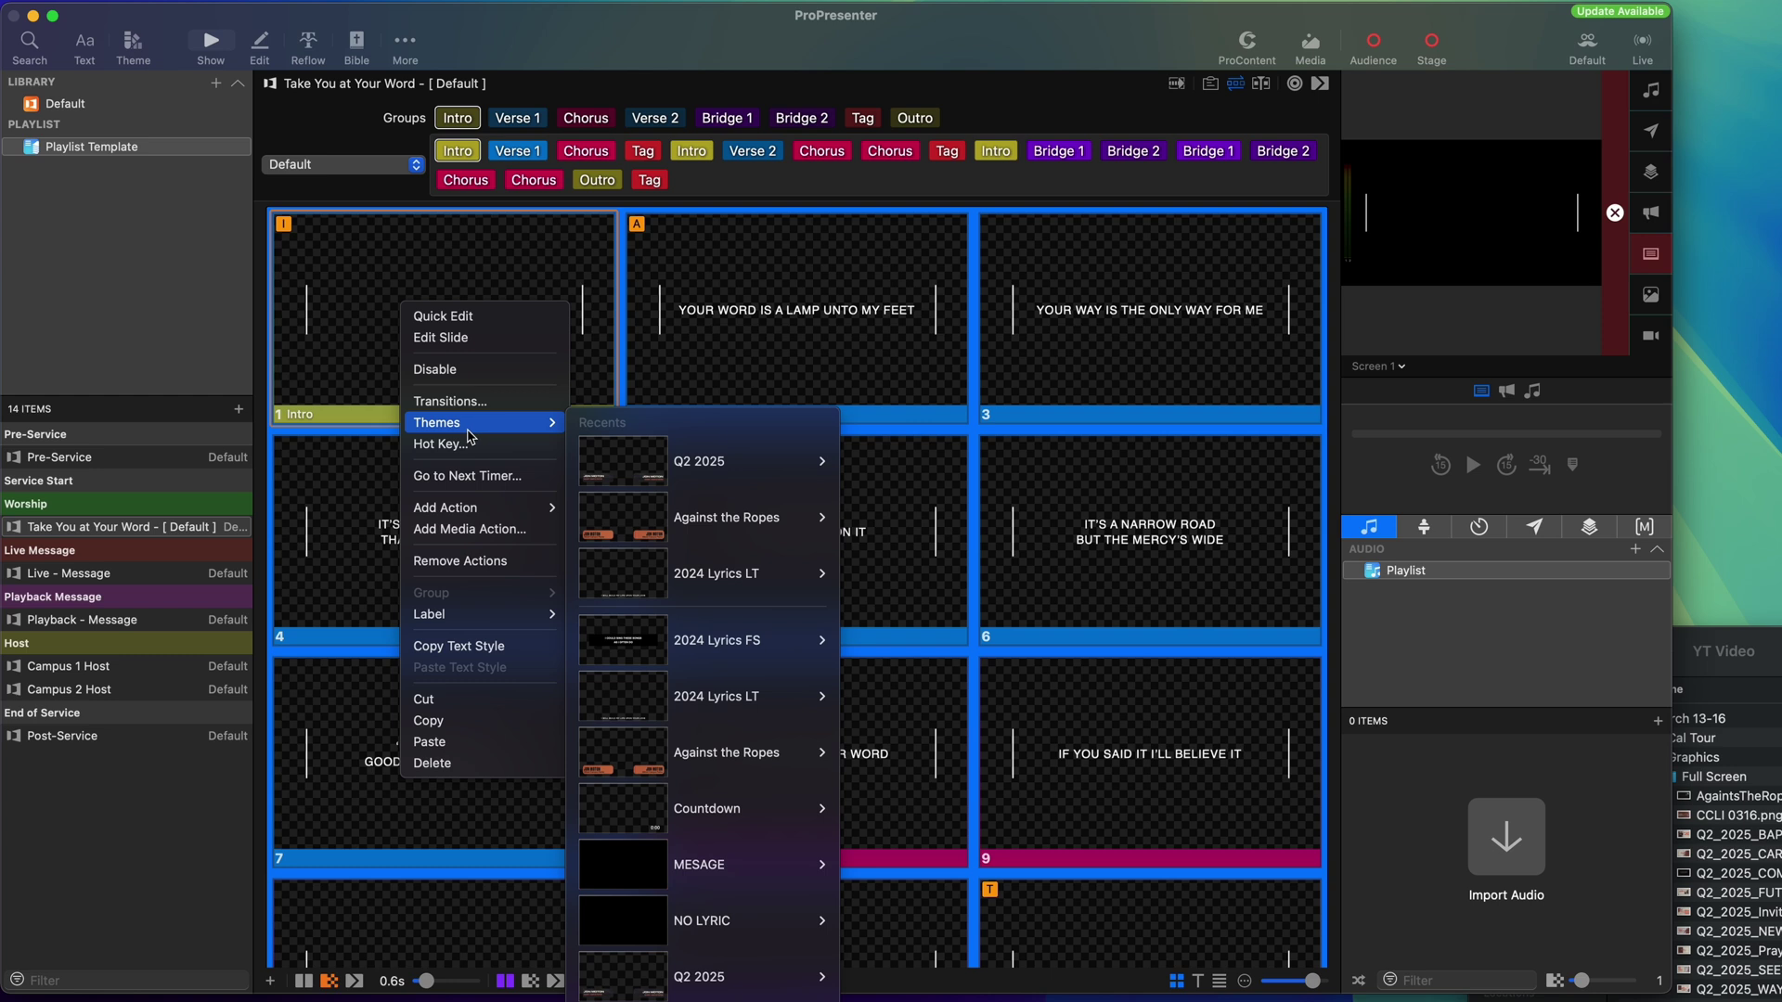
mouse_move(740, 653)
mouse_move(780, 697)
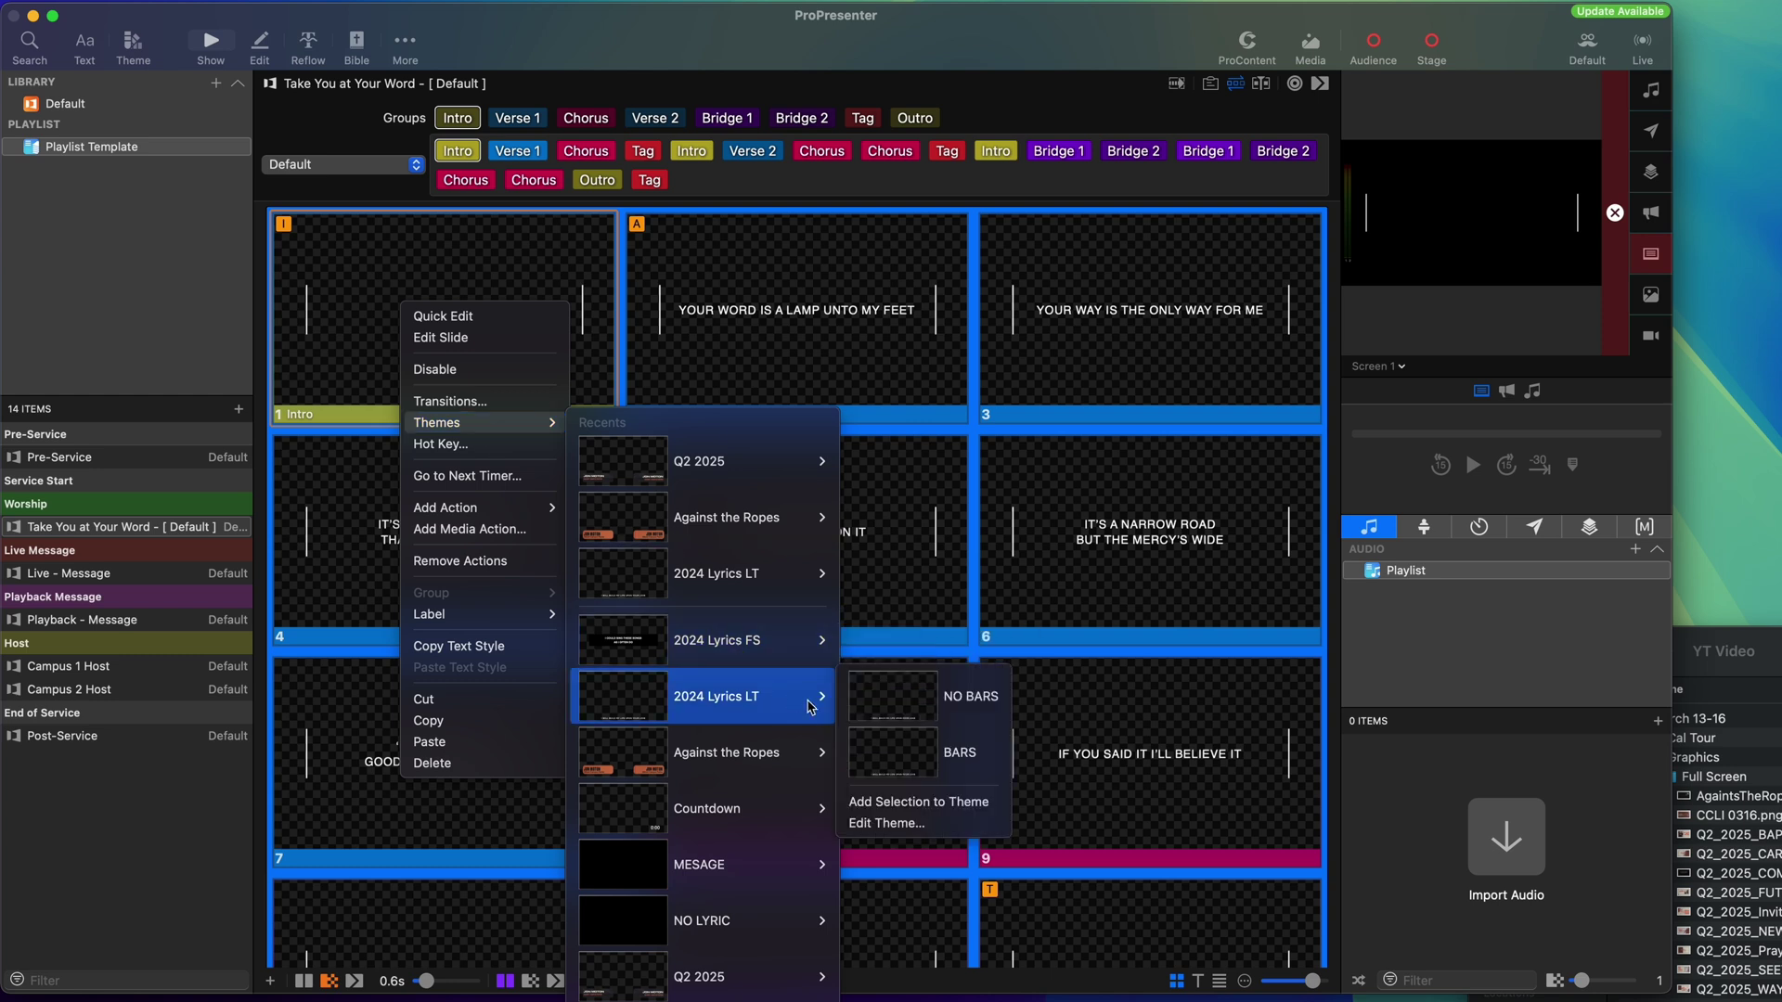
left_click(901, 710)
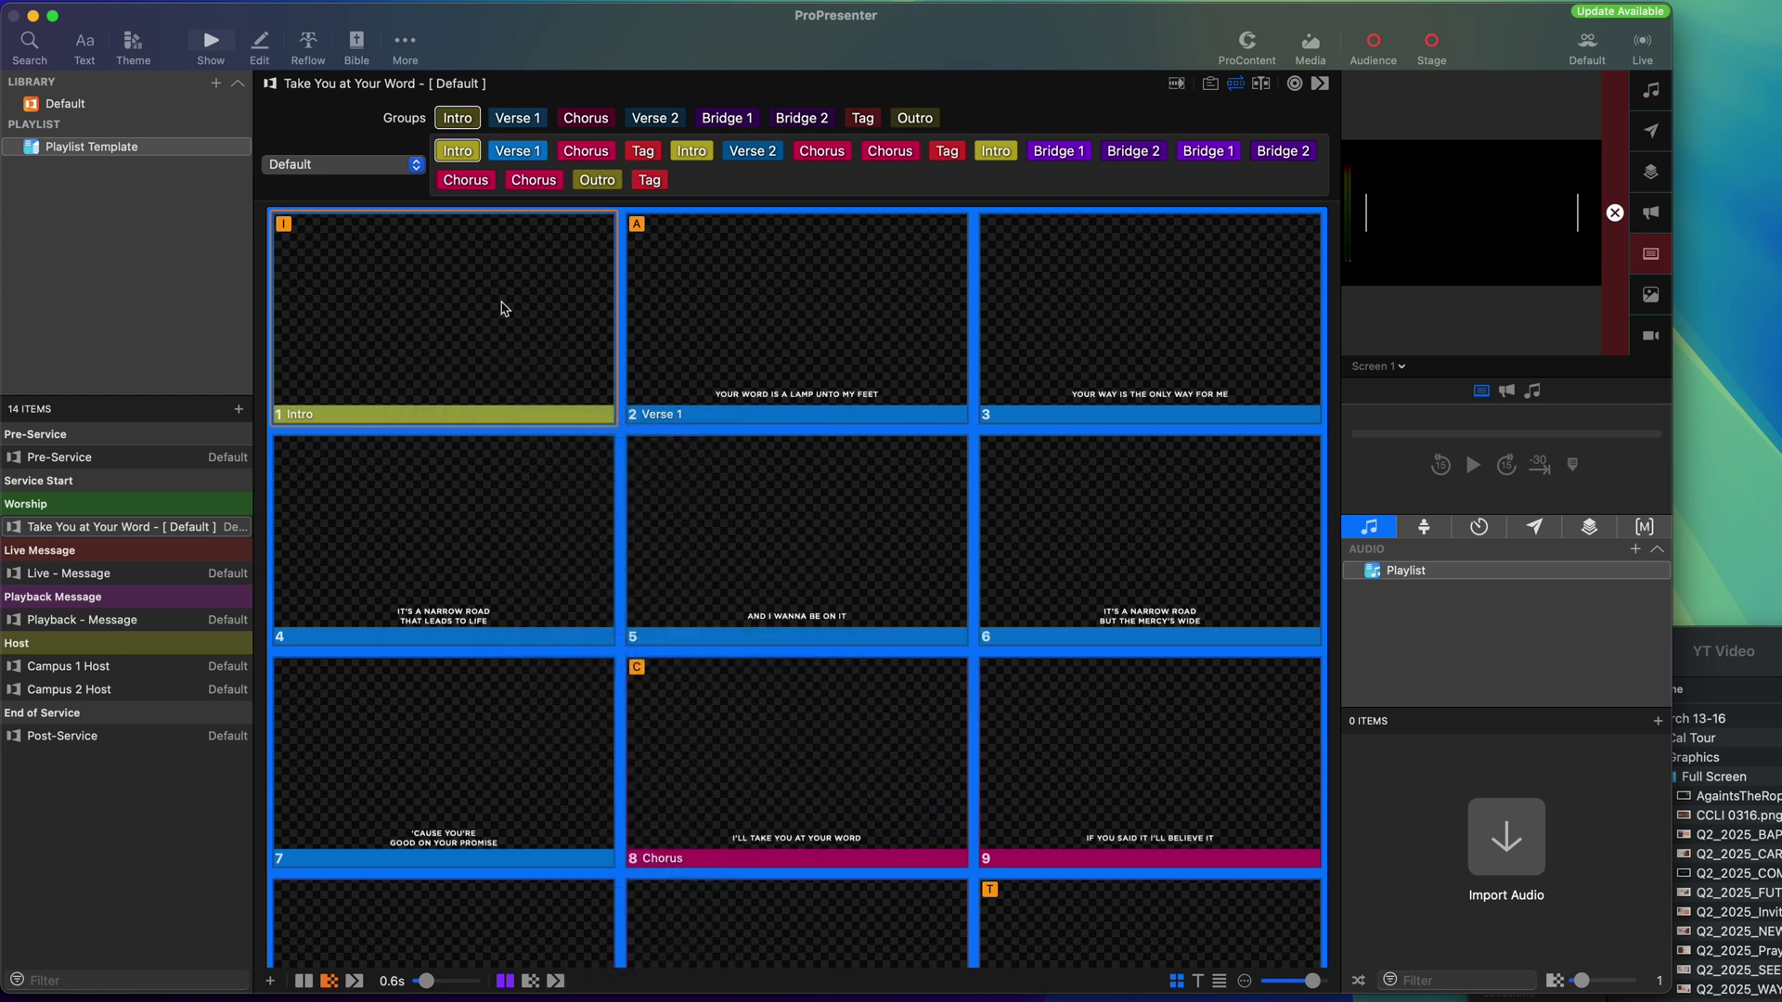
Add a stage action setting Stage Screen 1 to the Lyrics layout on every slide.
right_click(442, 316)
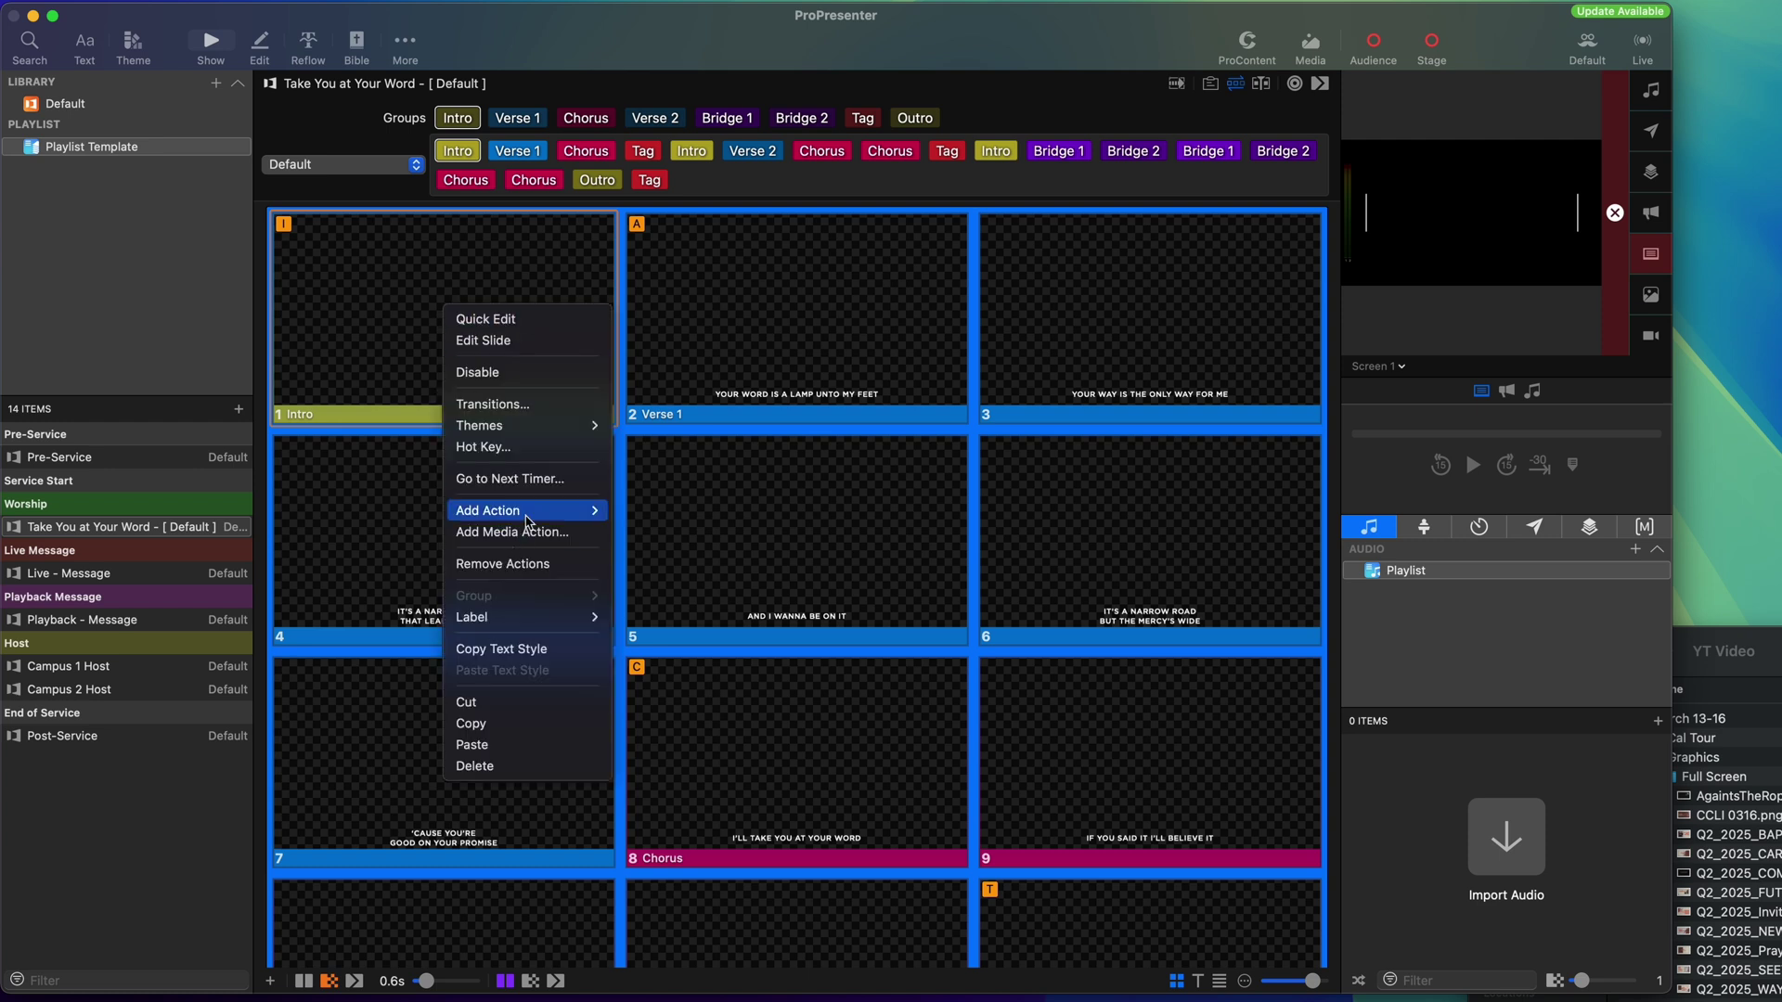
mouse_move(577, 516)
left_click(653, 559)
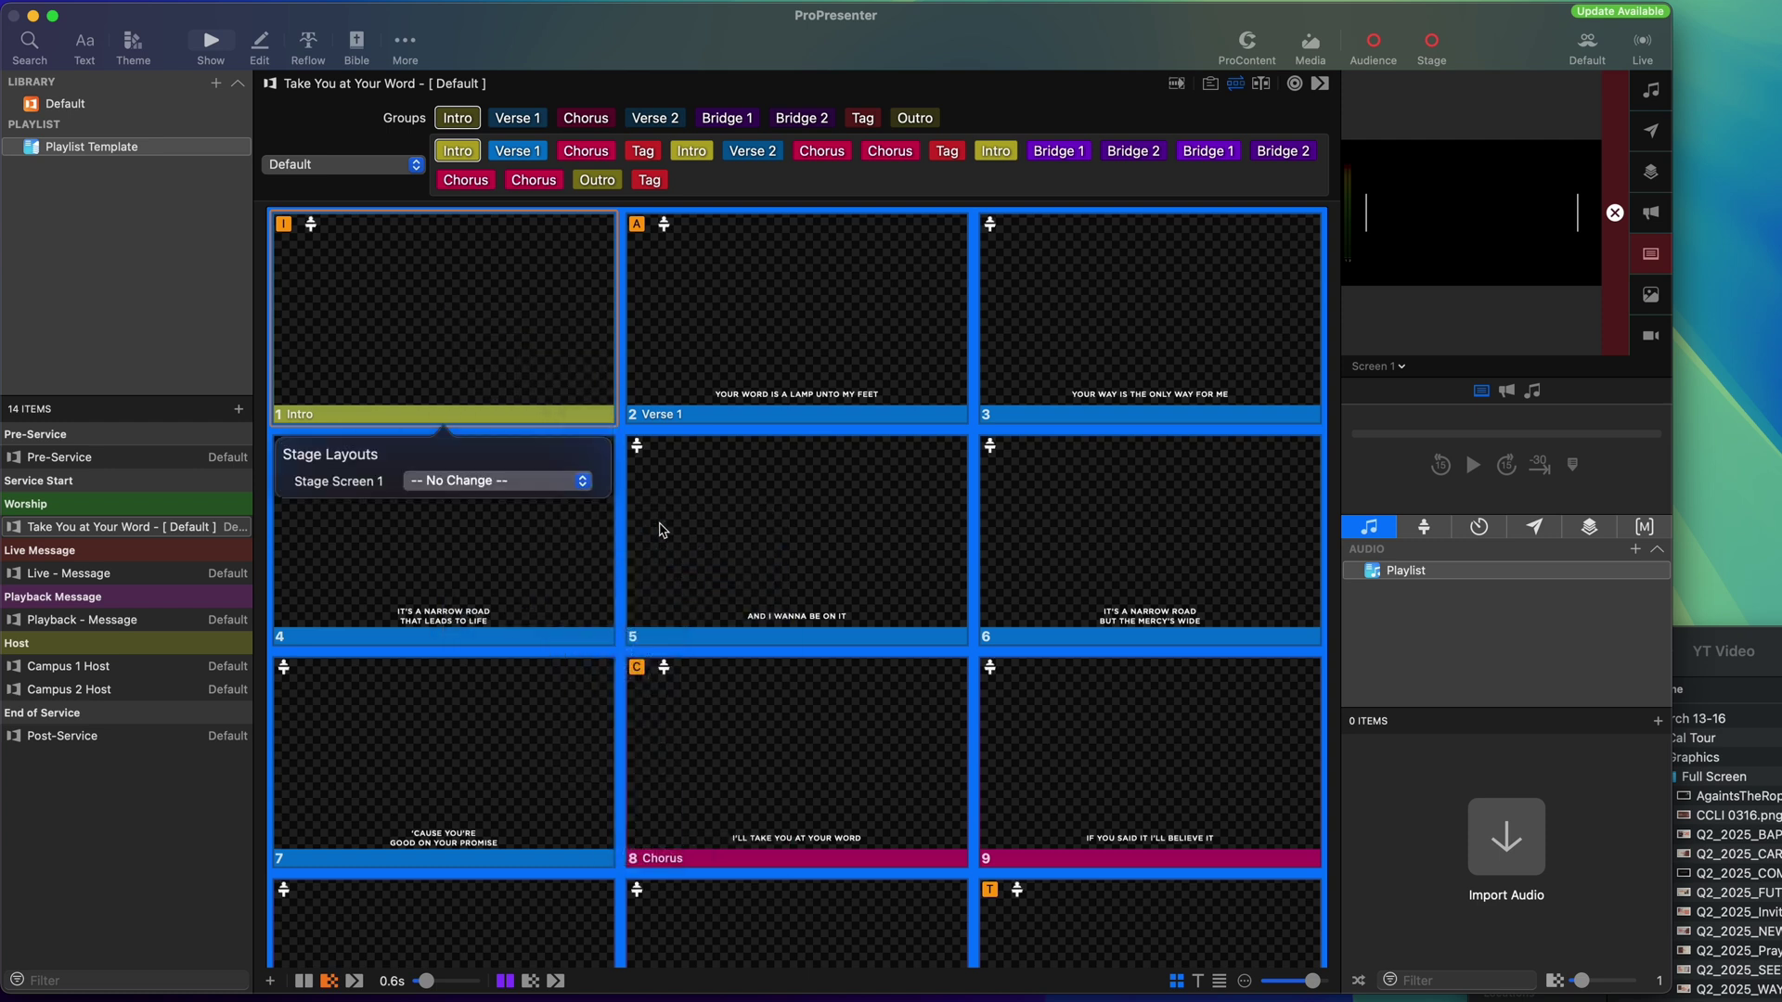
left_click(474, 482)
left_click(429, 501)
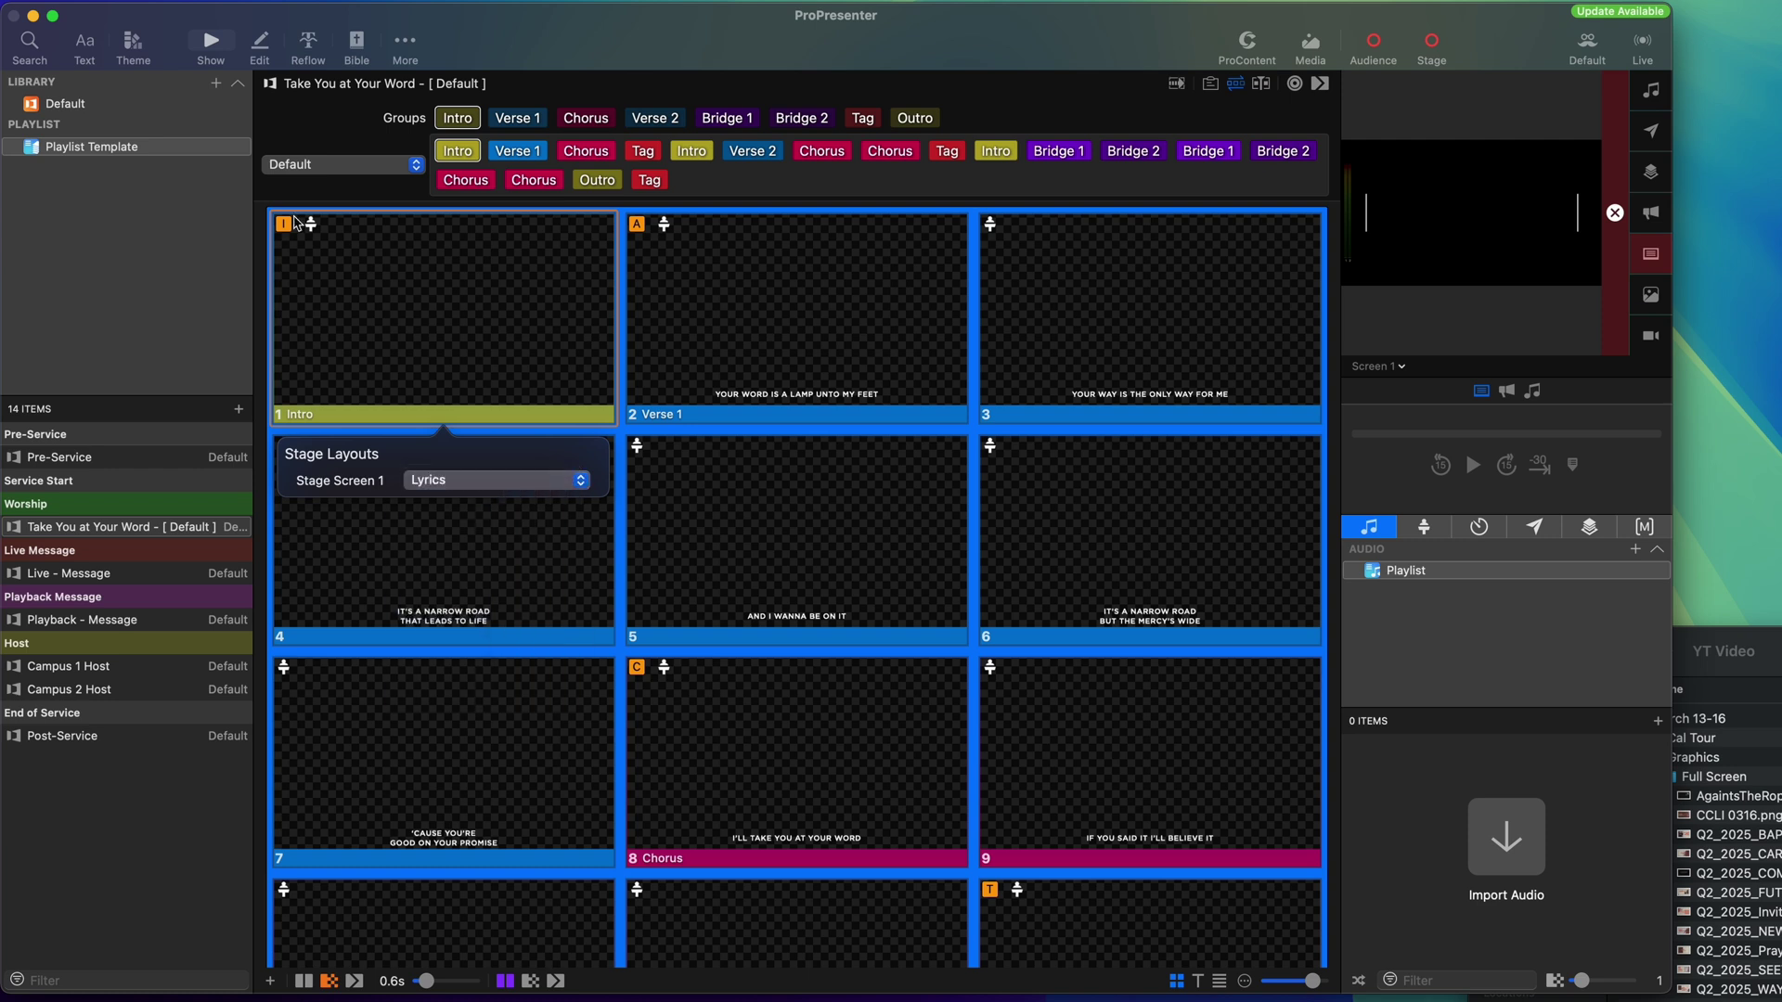
left_click(295, 201)
Give the Intro slide a Clear All action.
left_click(363, 282)
right_click(388, 299)
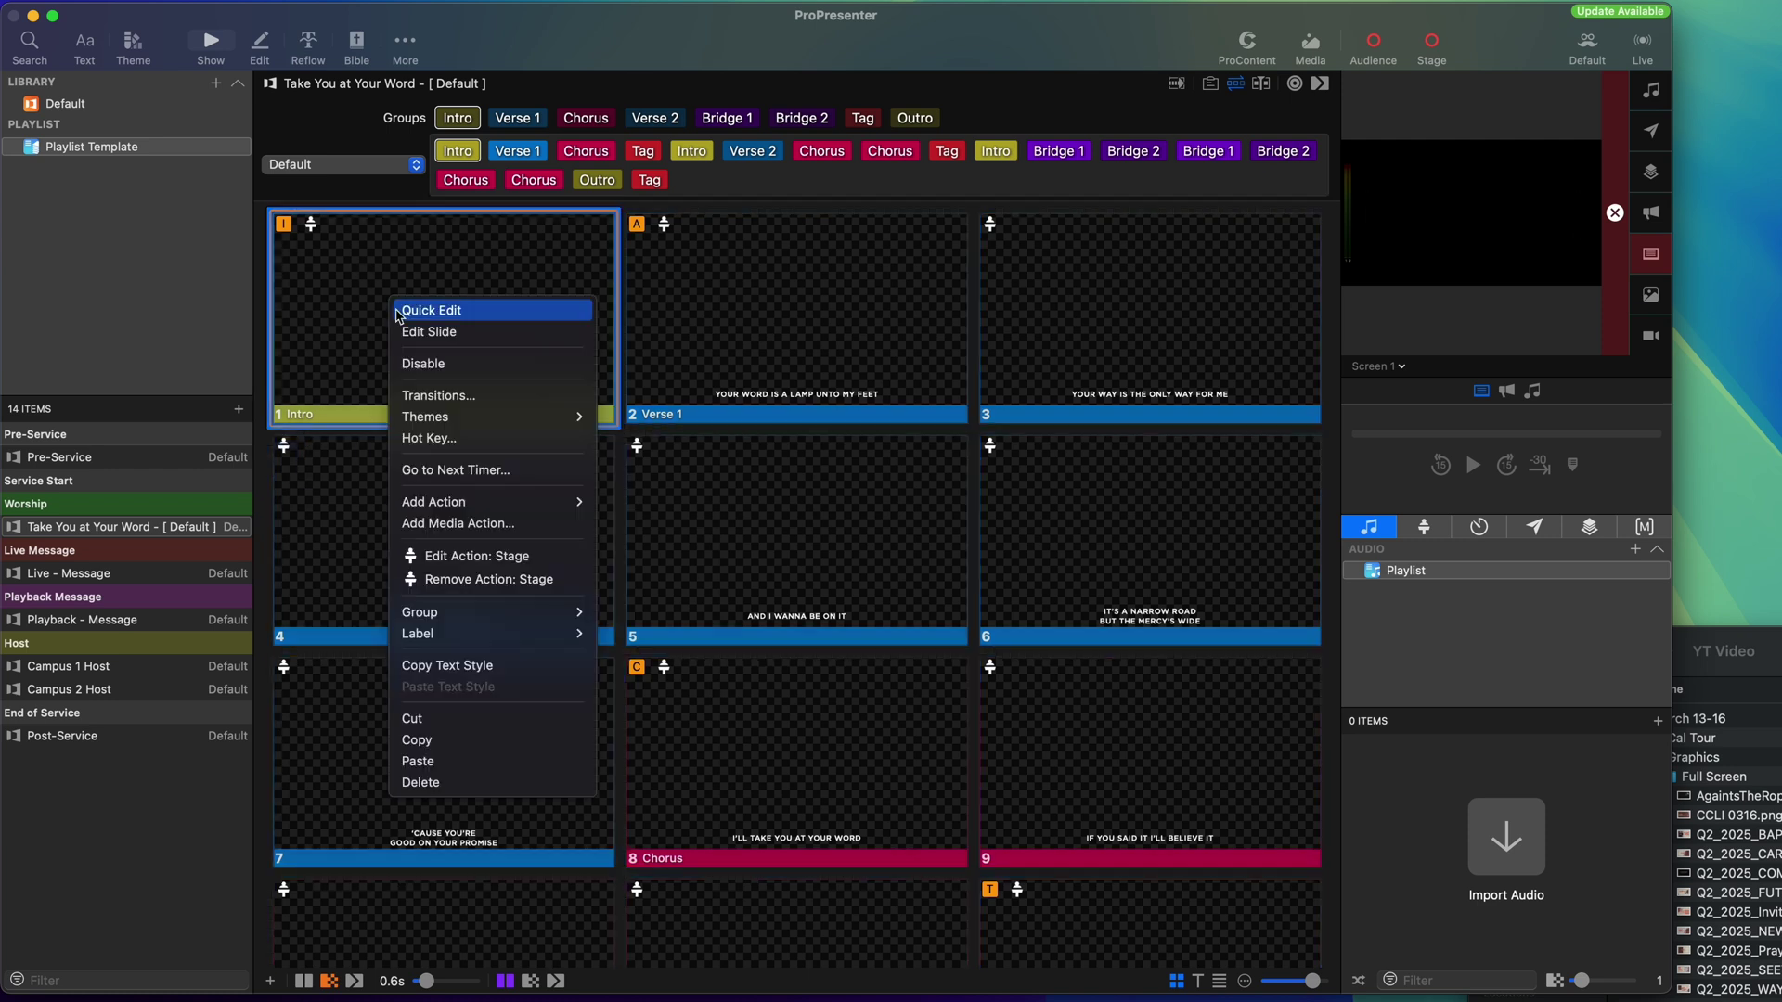
mouse_move(487, 501)
mouse_move(650, 505)
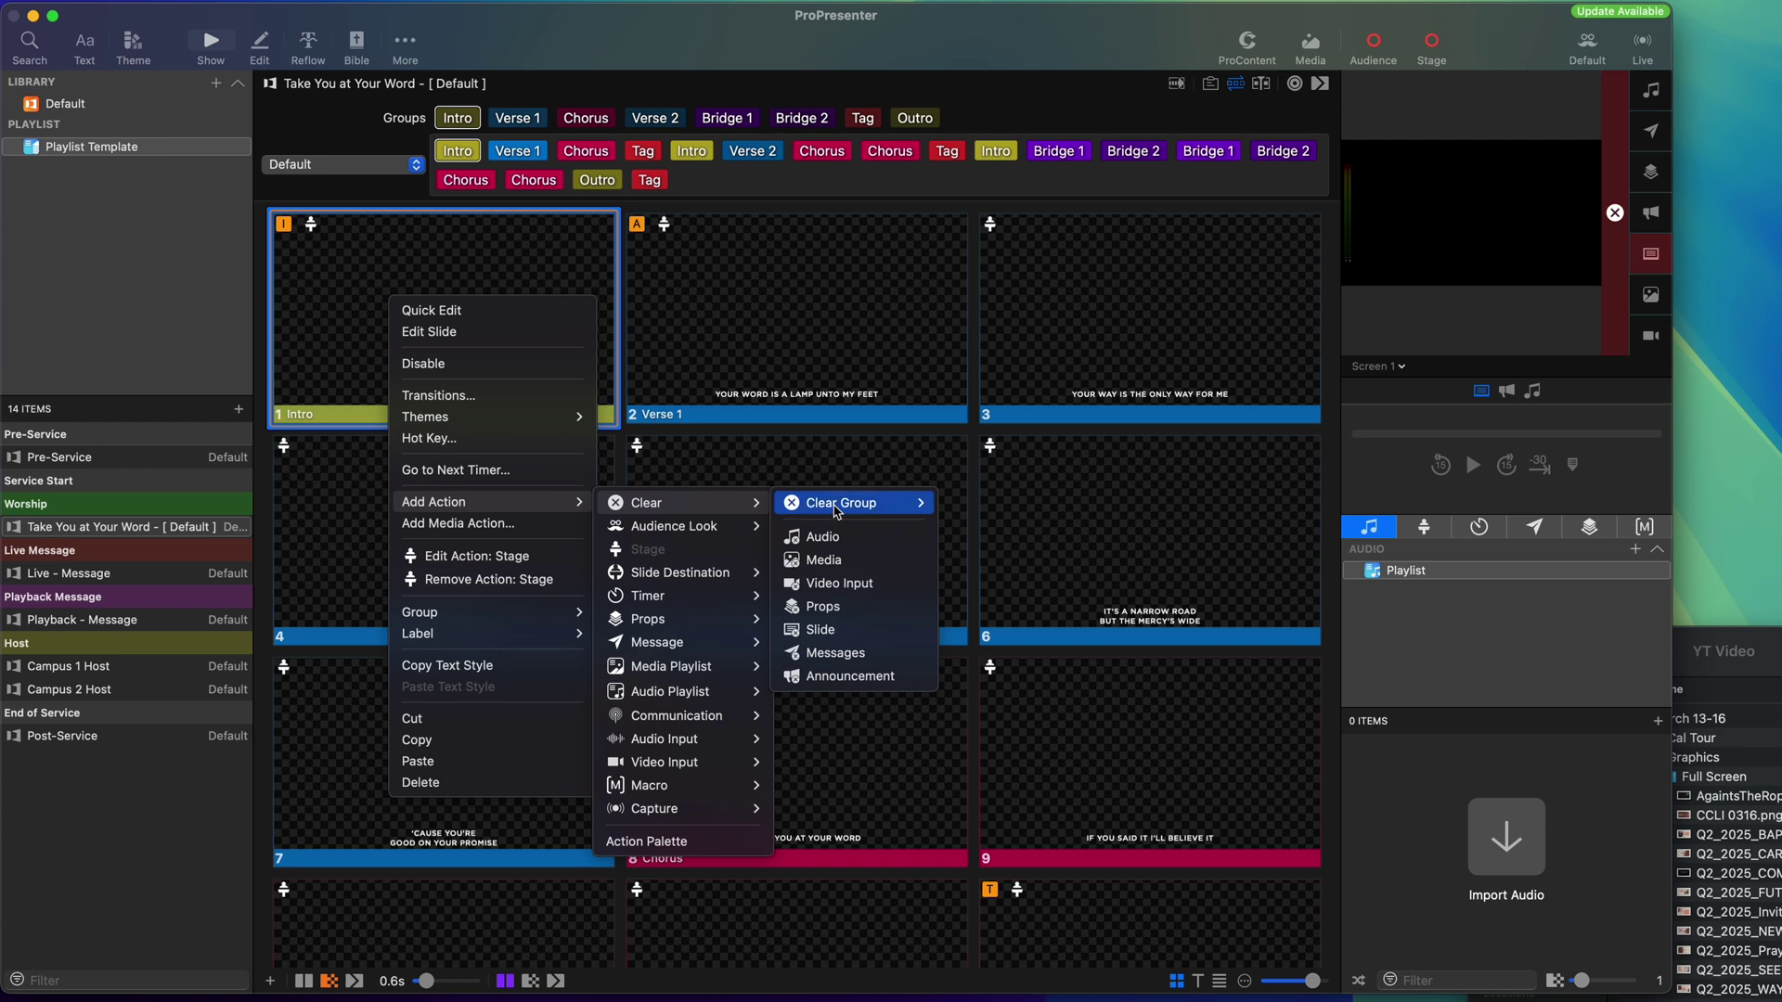
mouse_move(840, 509)
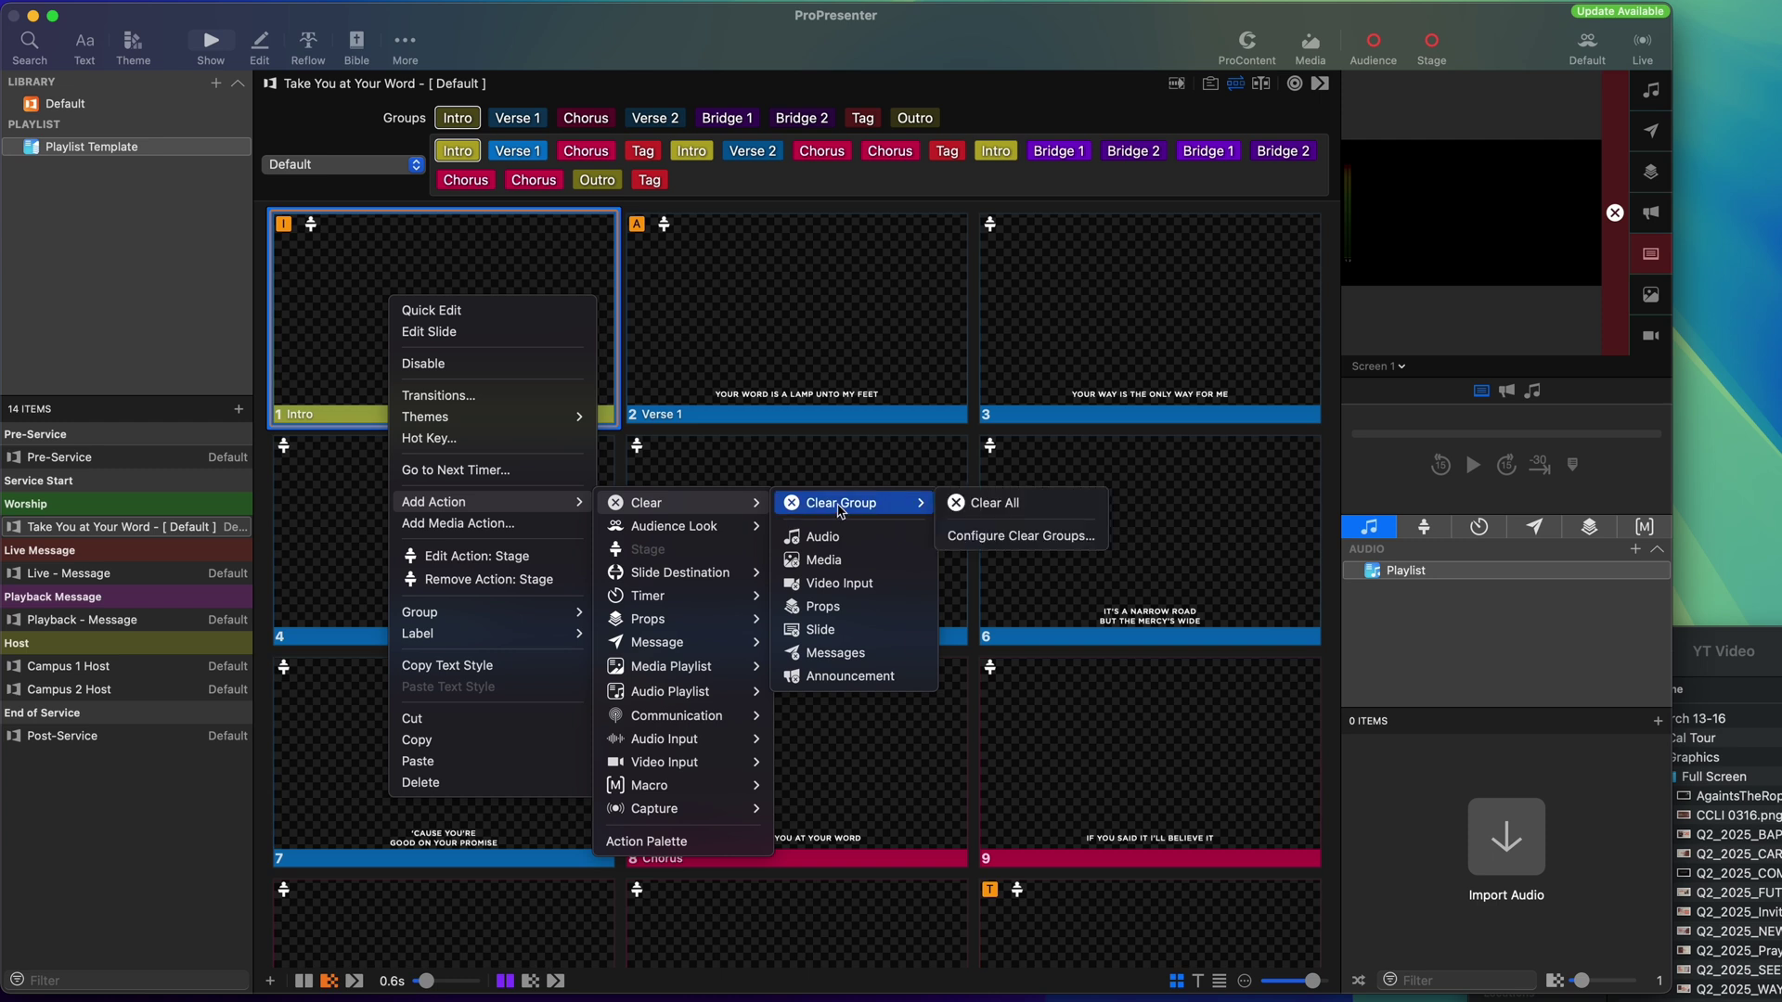
left_click(992, 503)
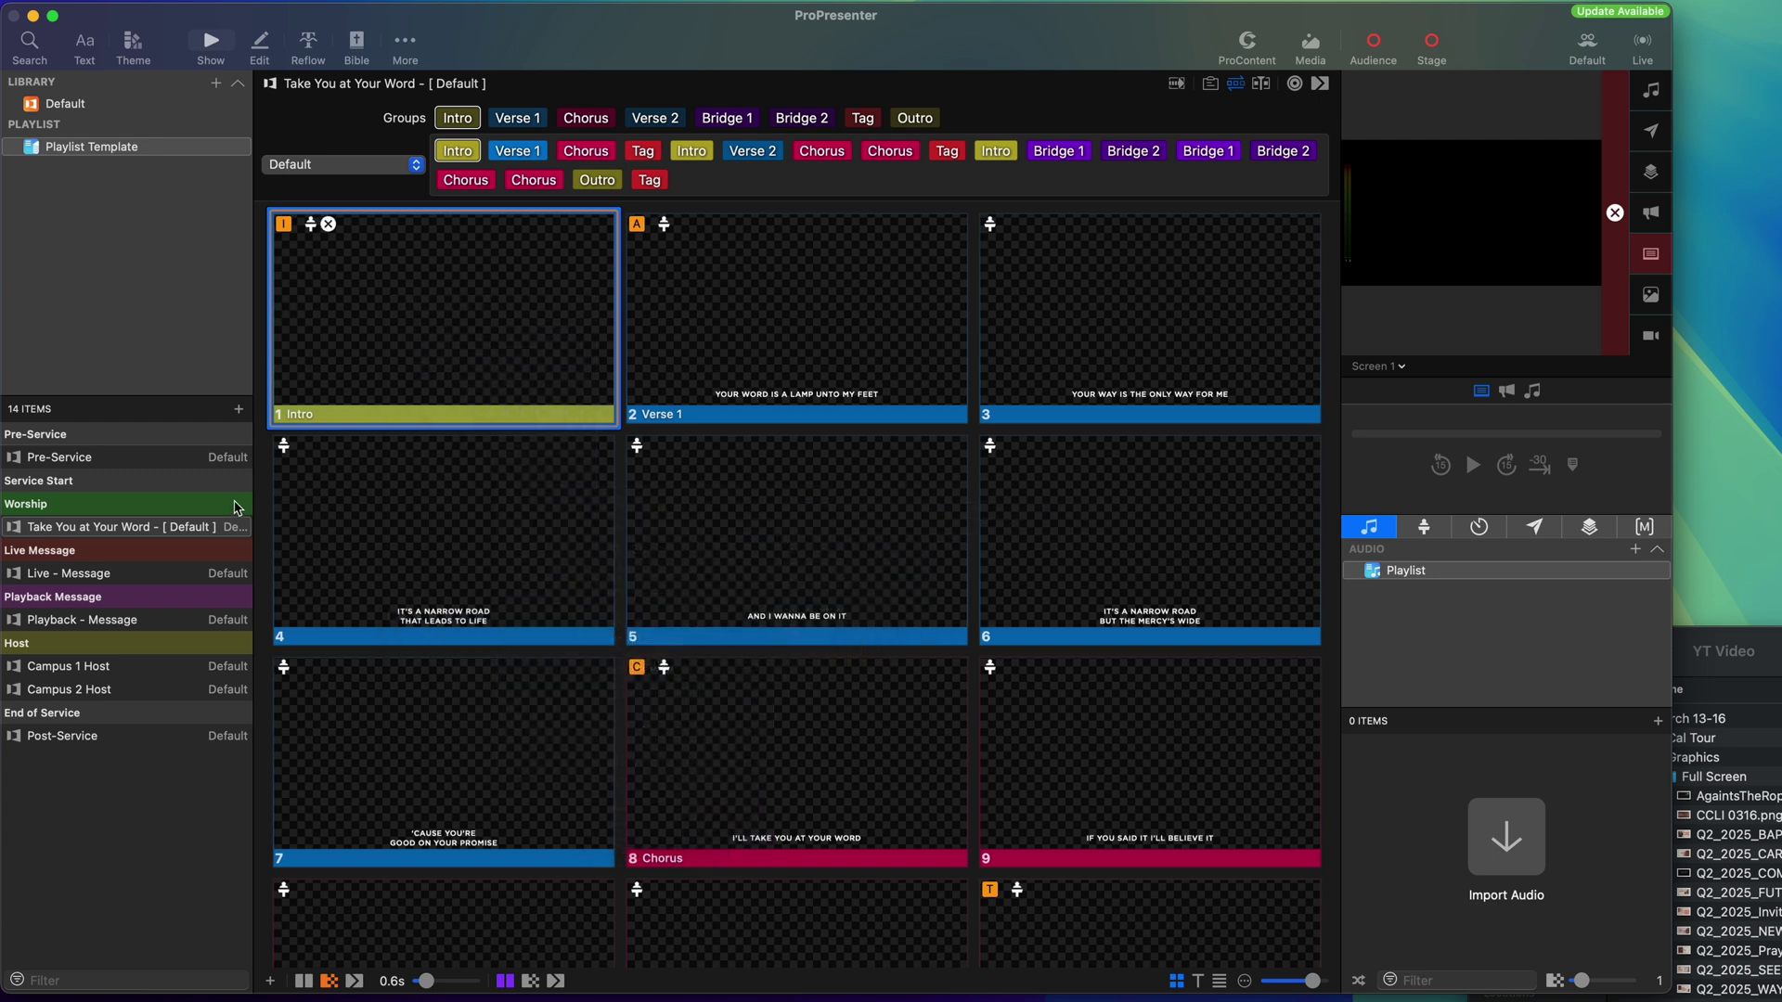
Drop the Q2 Countdown video from the Videos folder onto the Pre-Service Countdown slide.
left_click(93, 458)
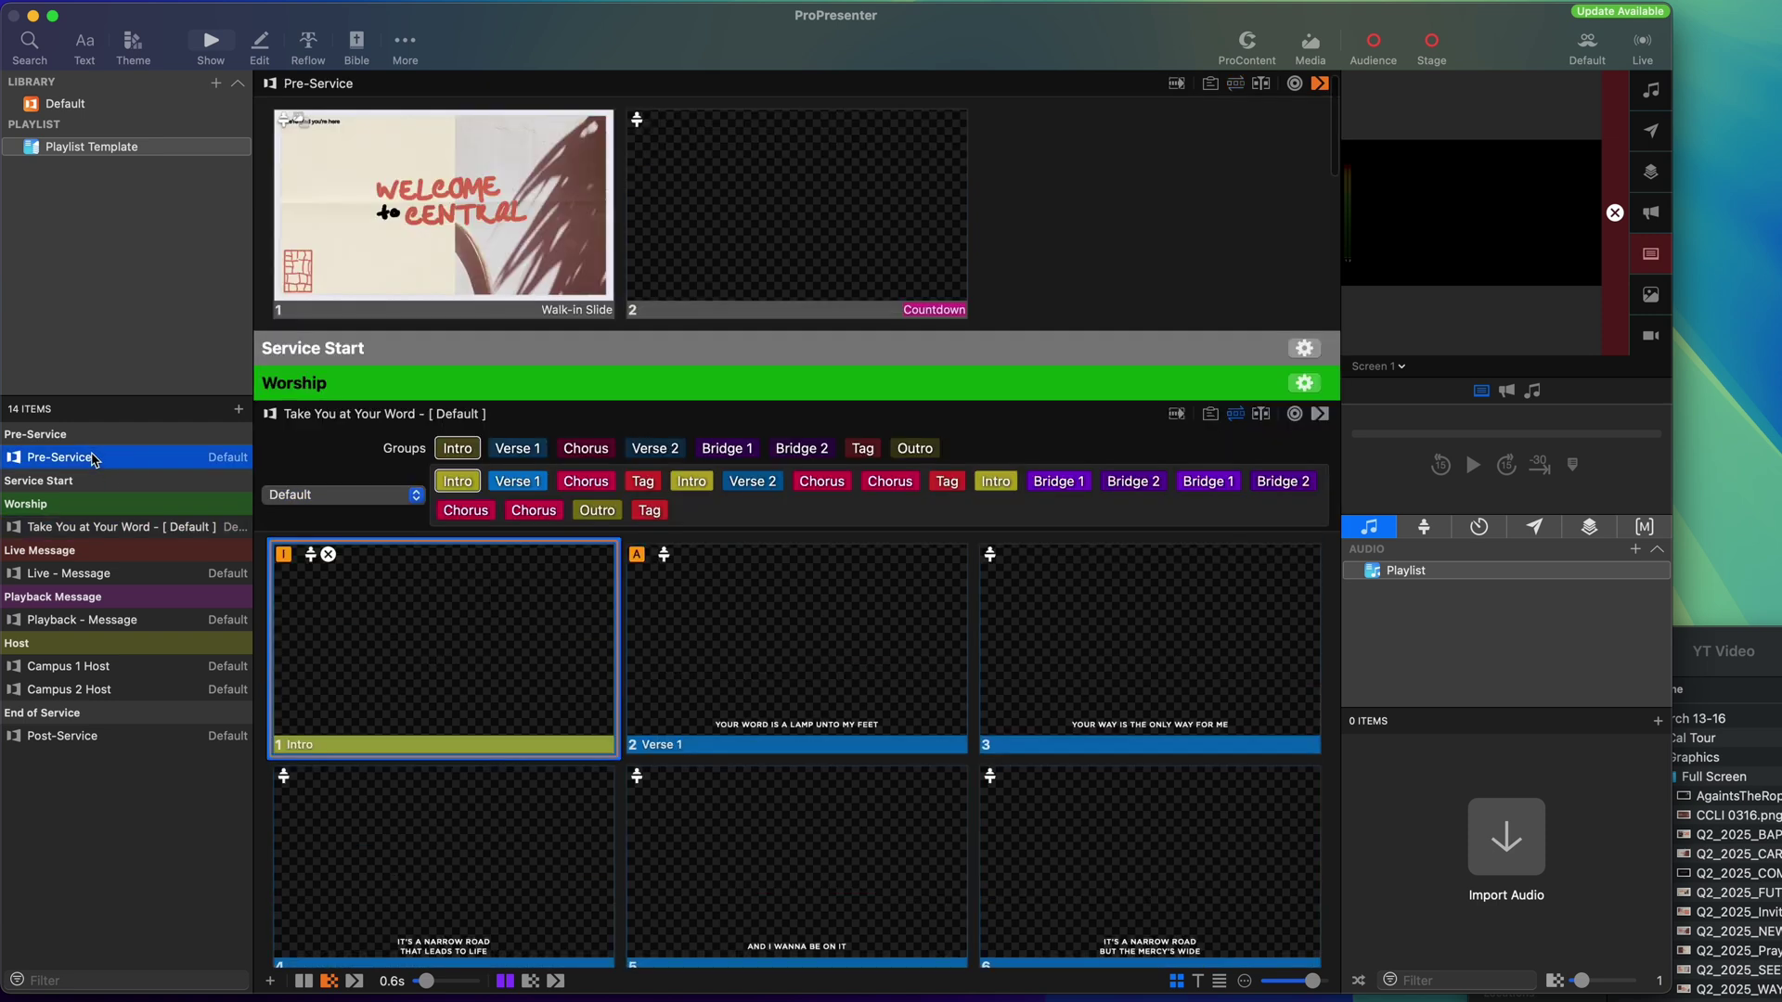
left_click(1676, 761)
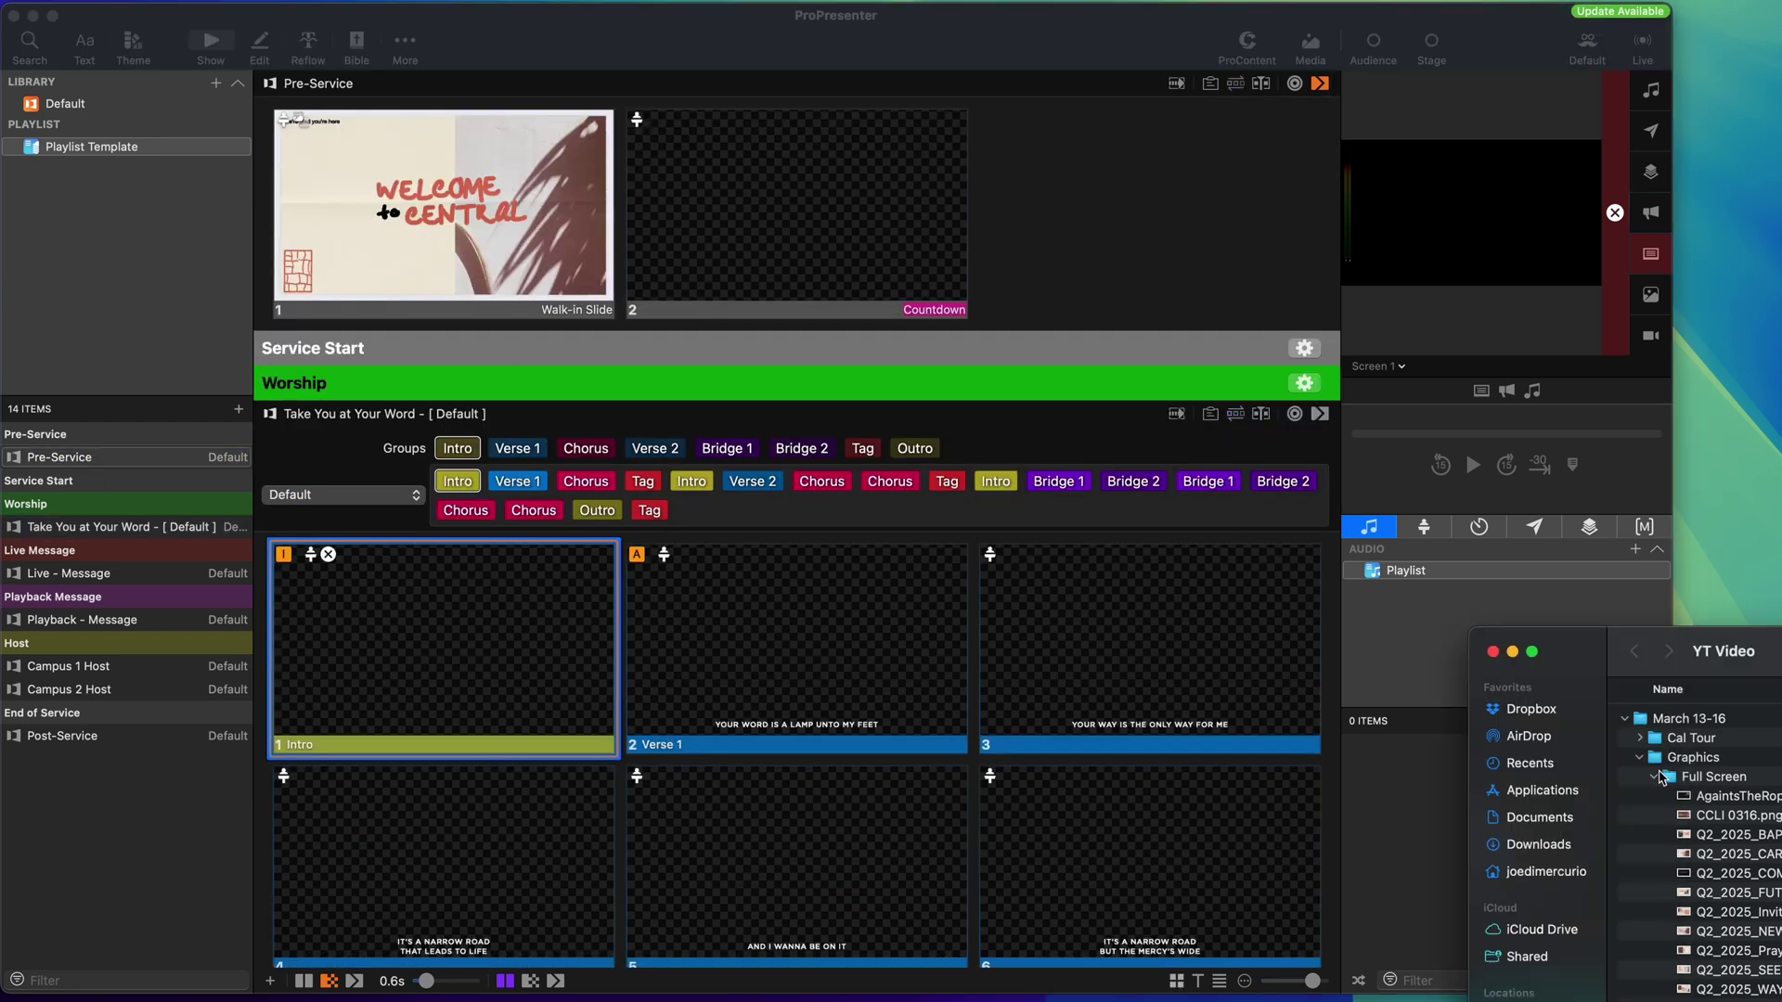
left_click(1659, 777)
left_click(1638, 854)
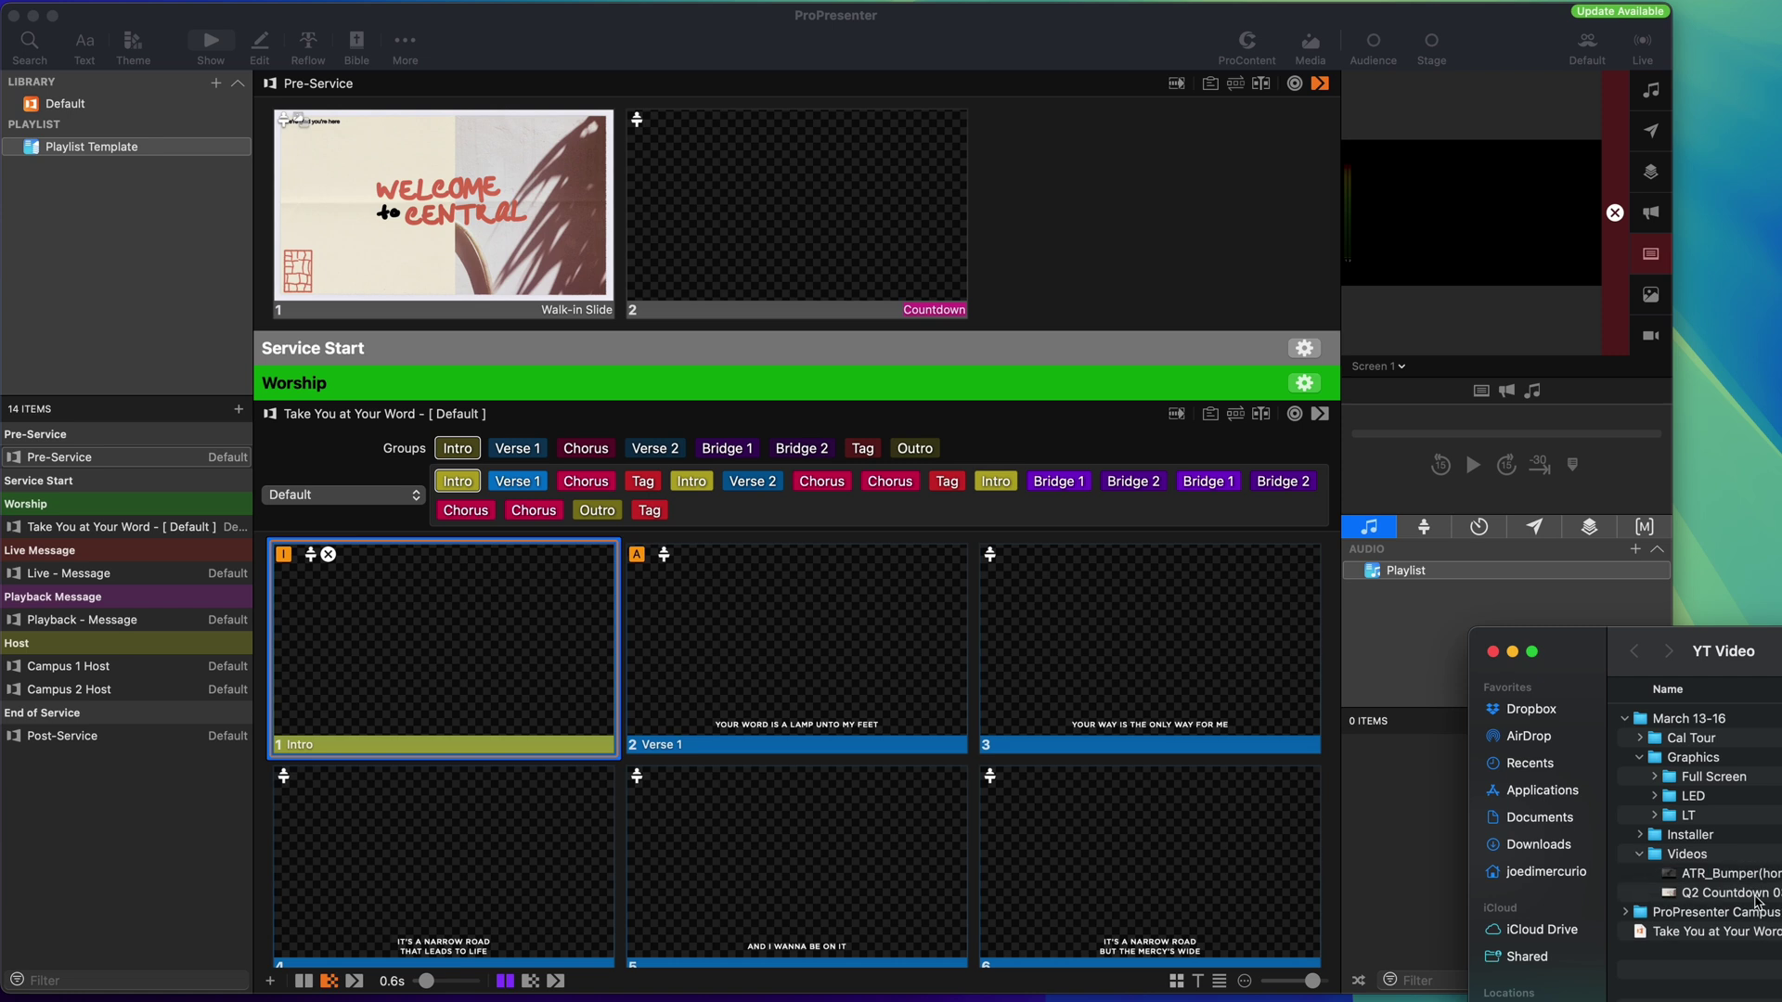
left_click_drag(1763, 896, 839, 219)
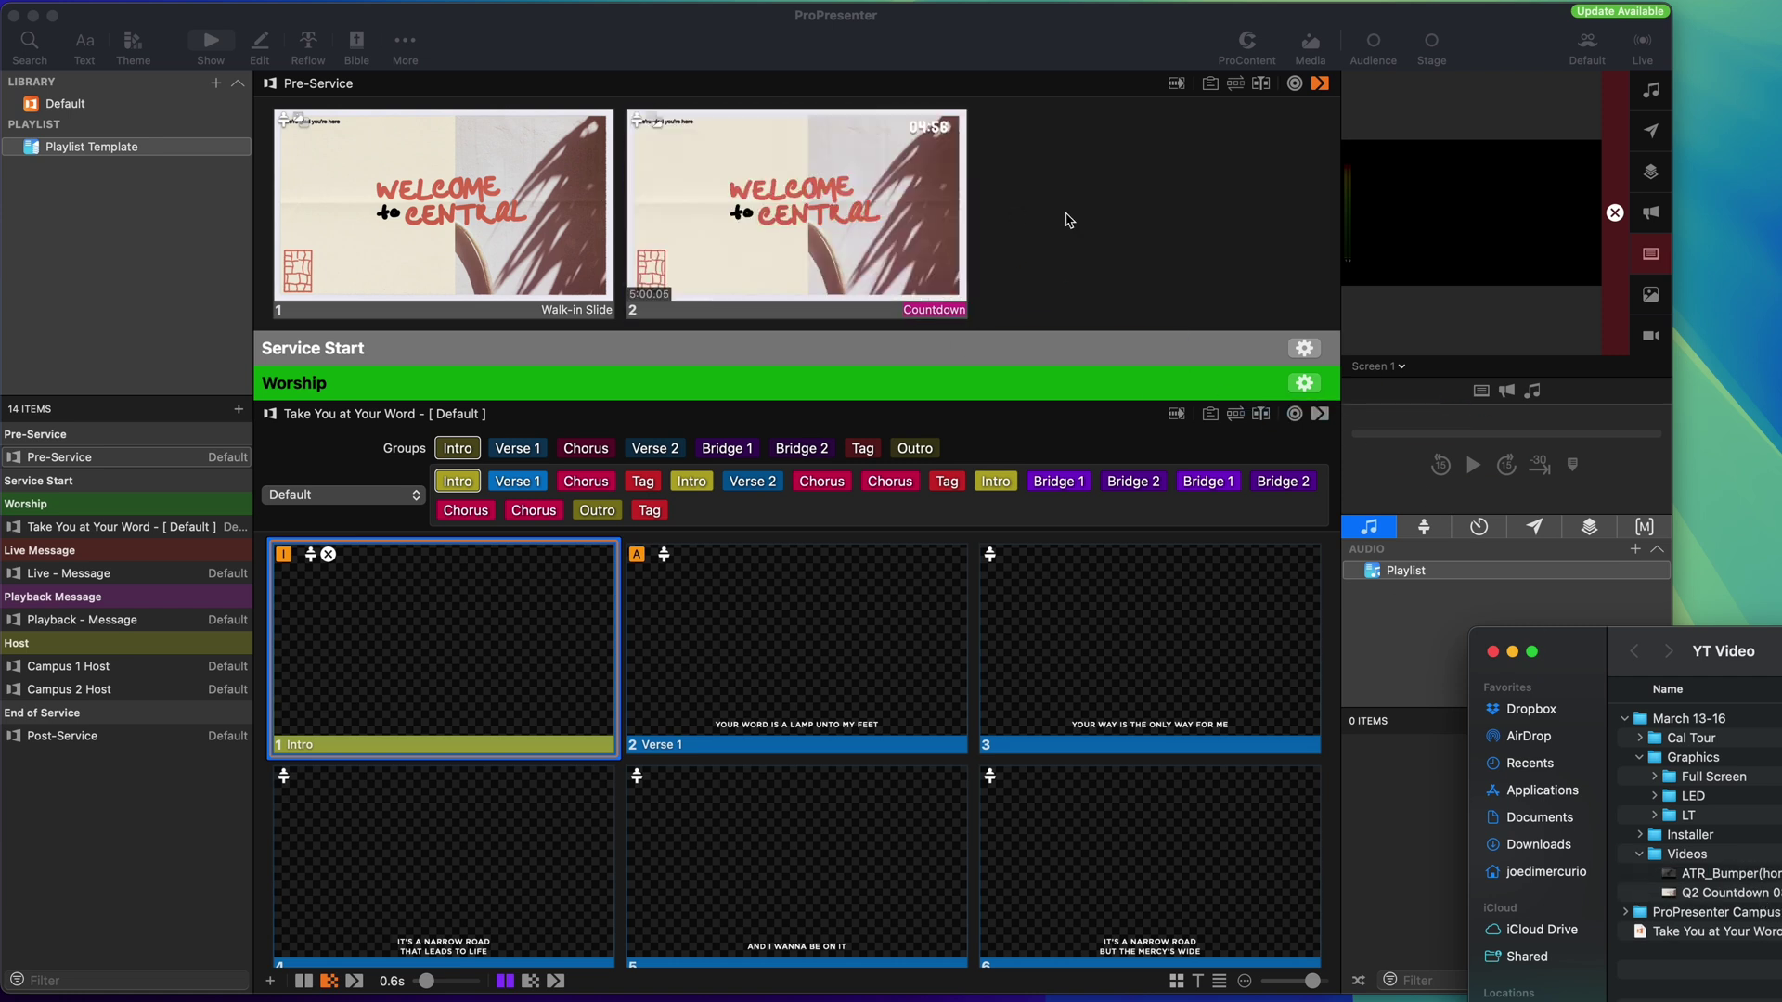
Set the countdown video's playback to Stop and End Behavior to Clear after Last Frame.
right_click(803, 202)
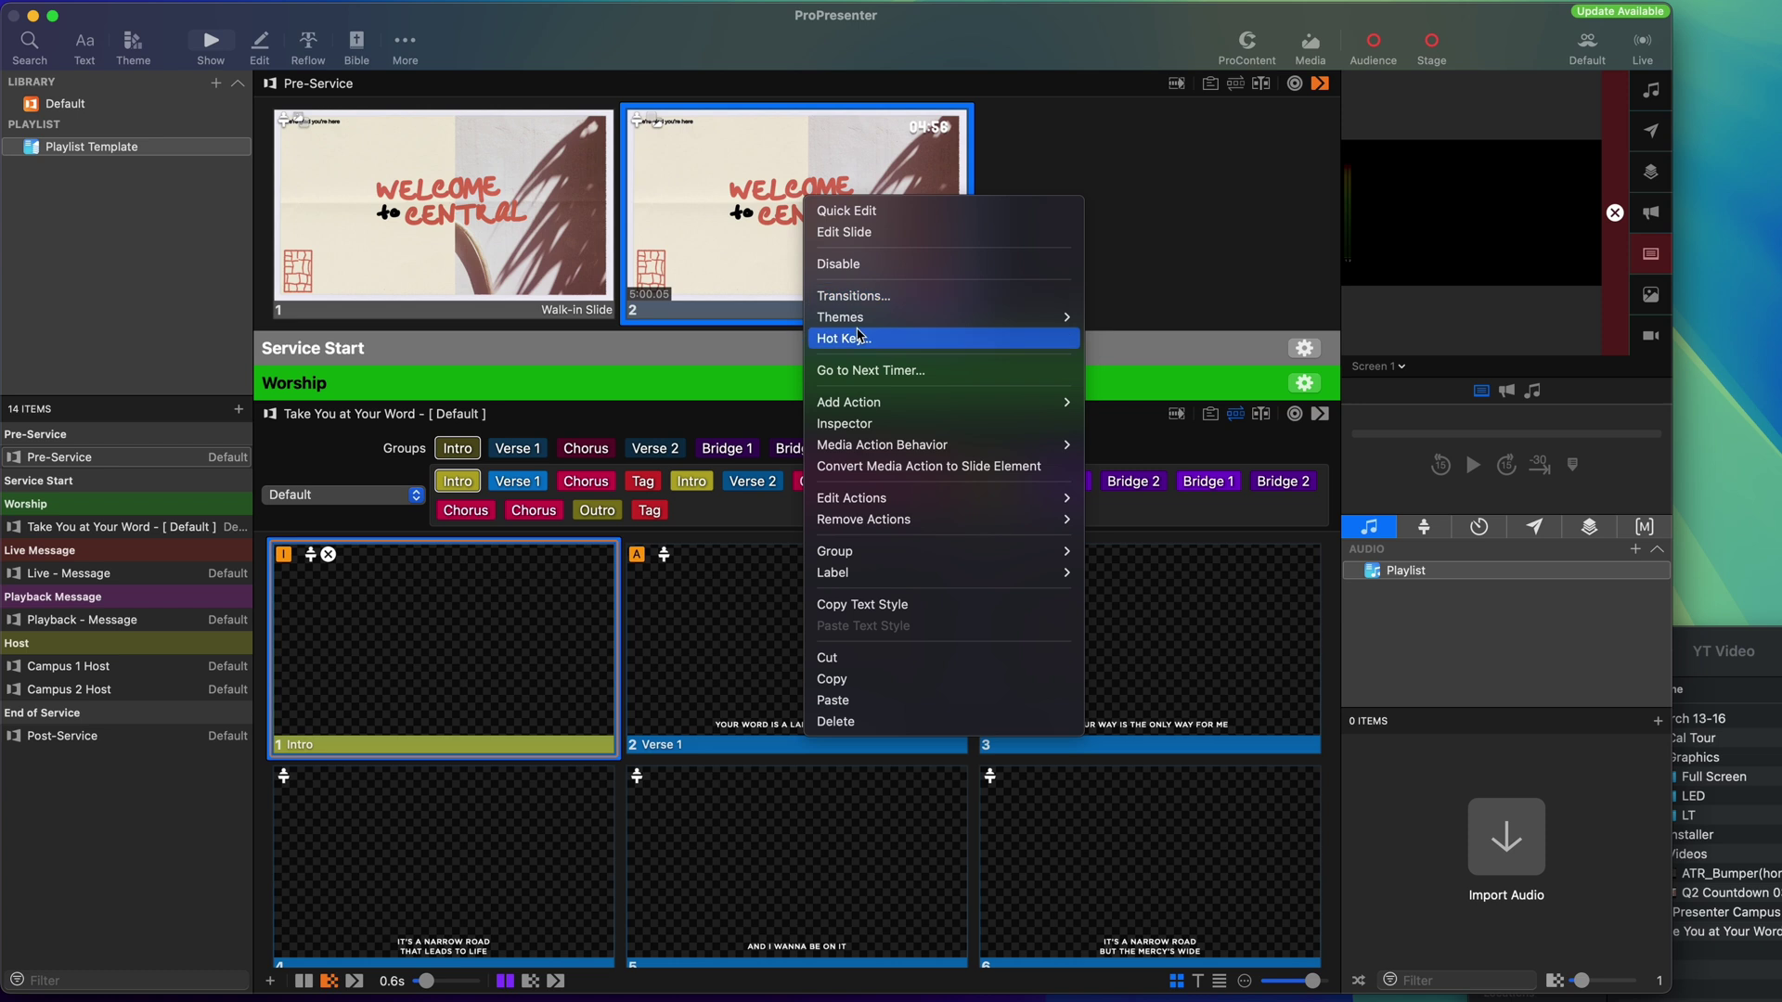
mouse_move(876, 324)
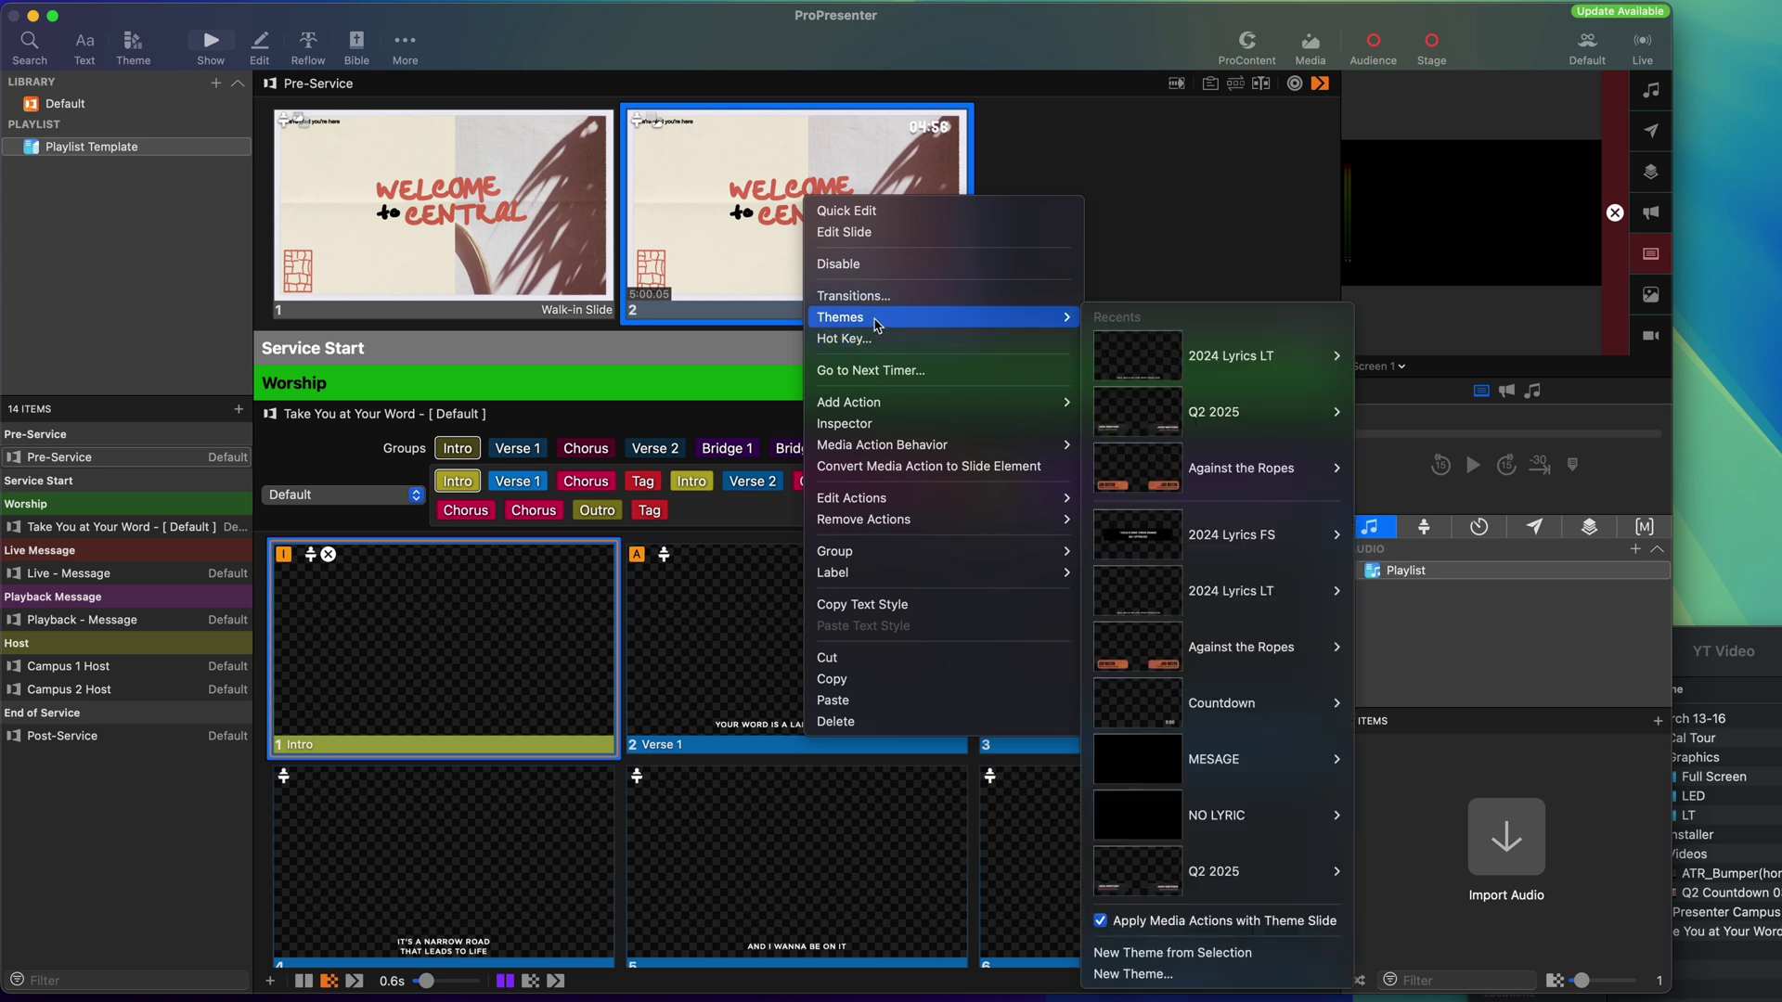
left_click(925, 428)
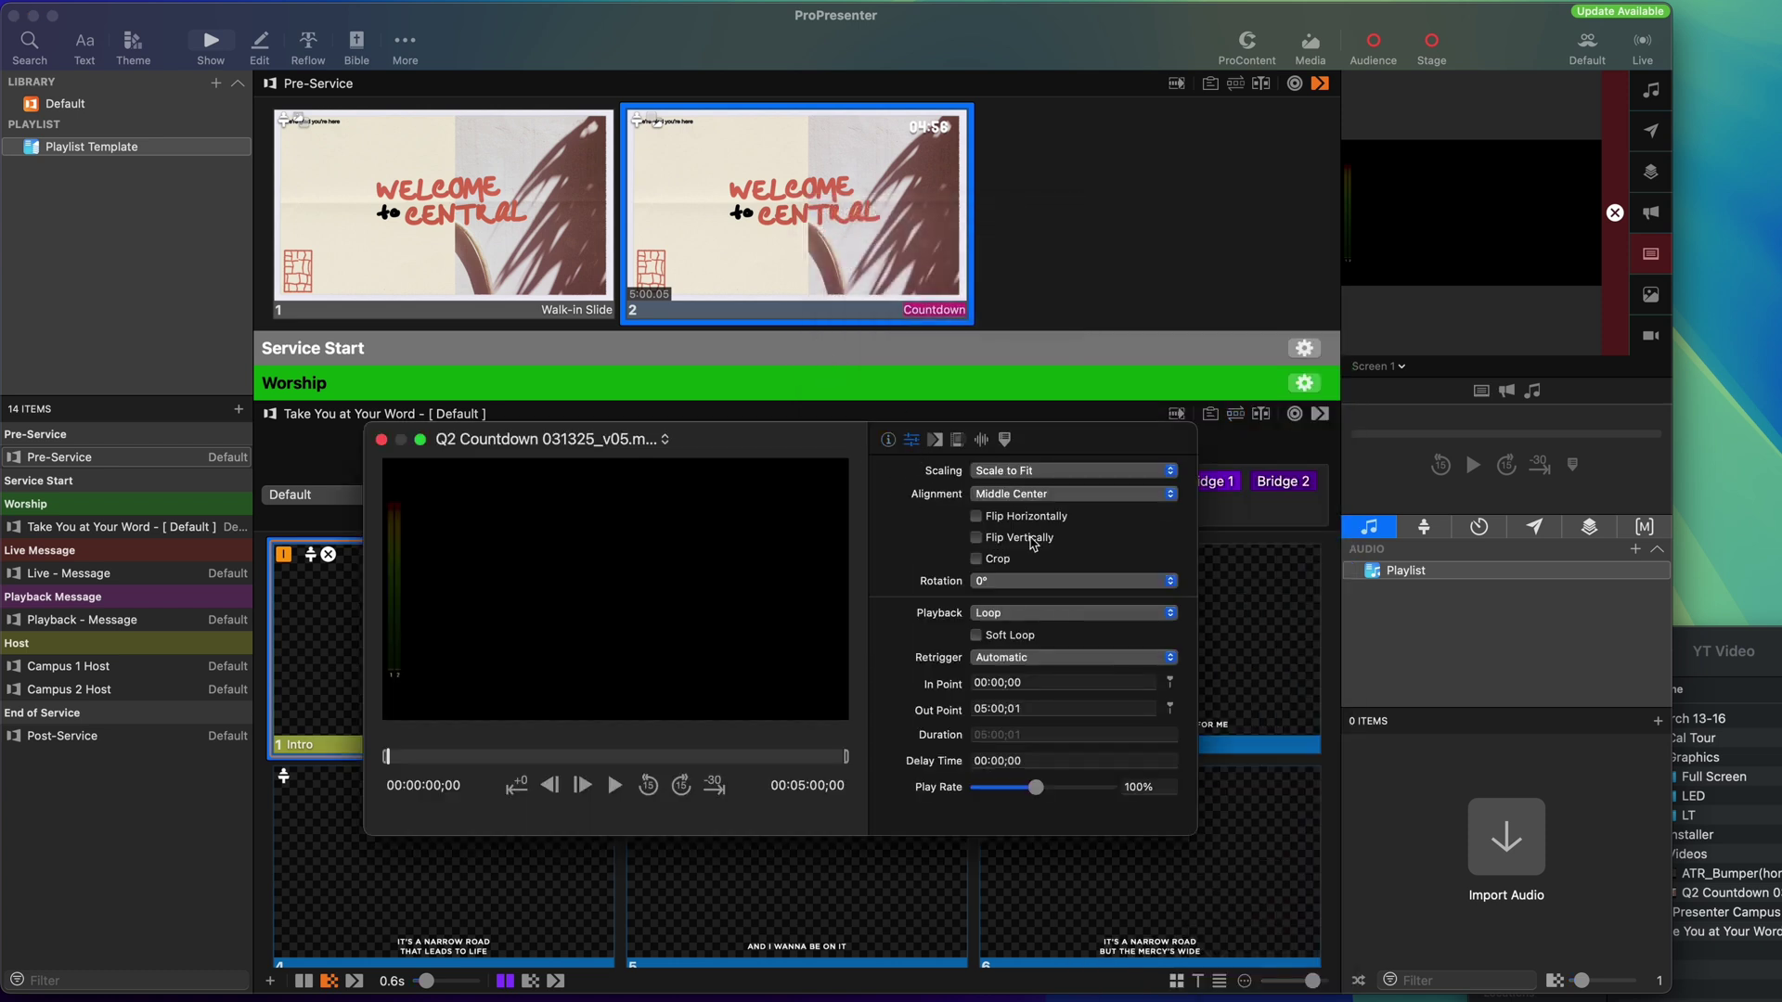
left_click(1024, 612)
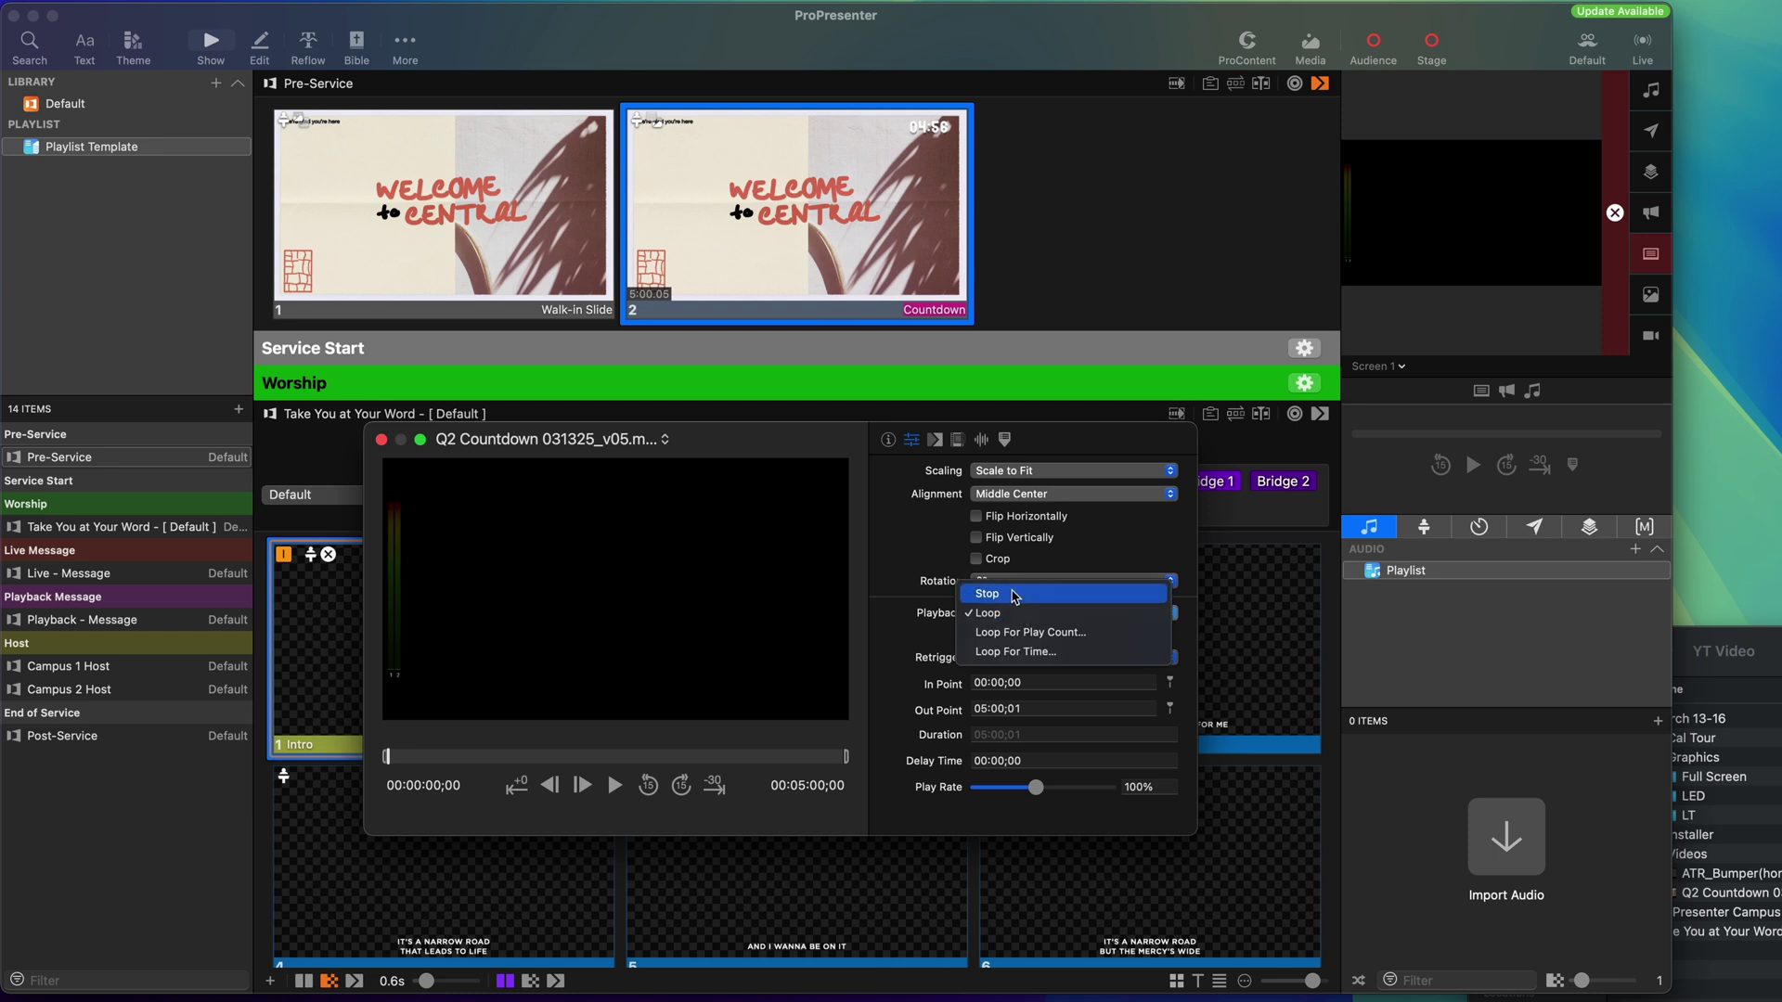
left_click(1016, 590)
left_click(1019, 659)
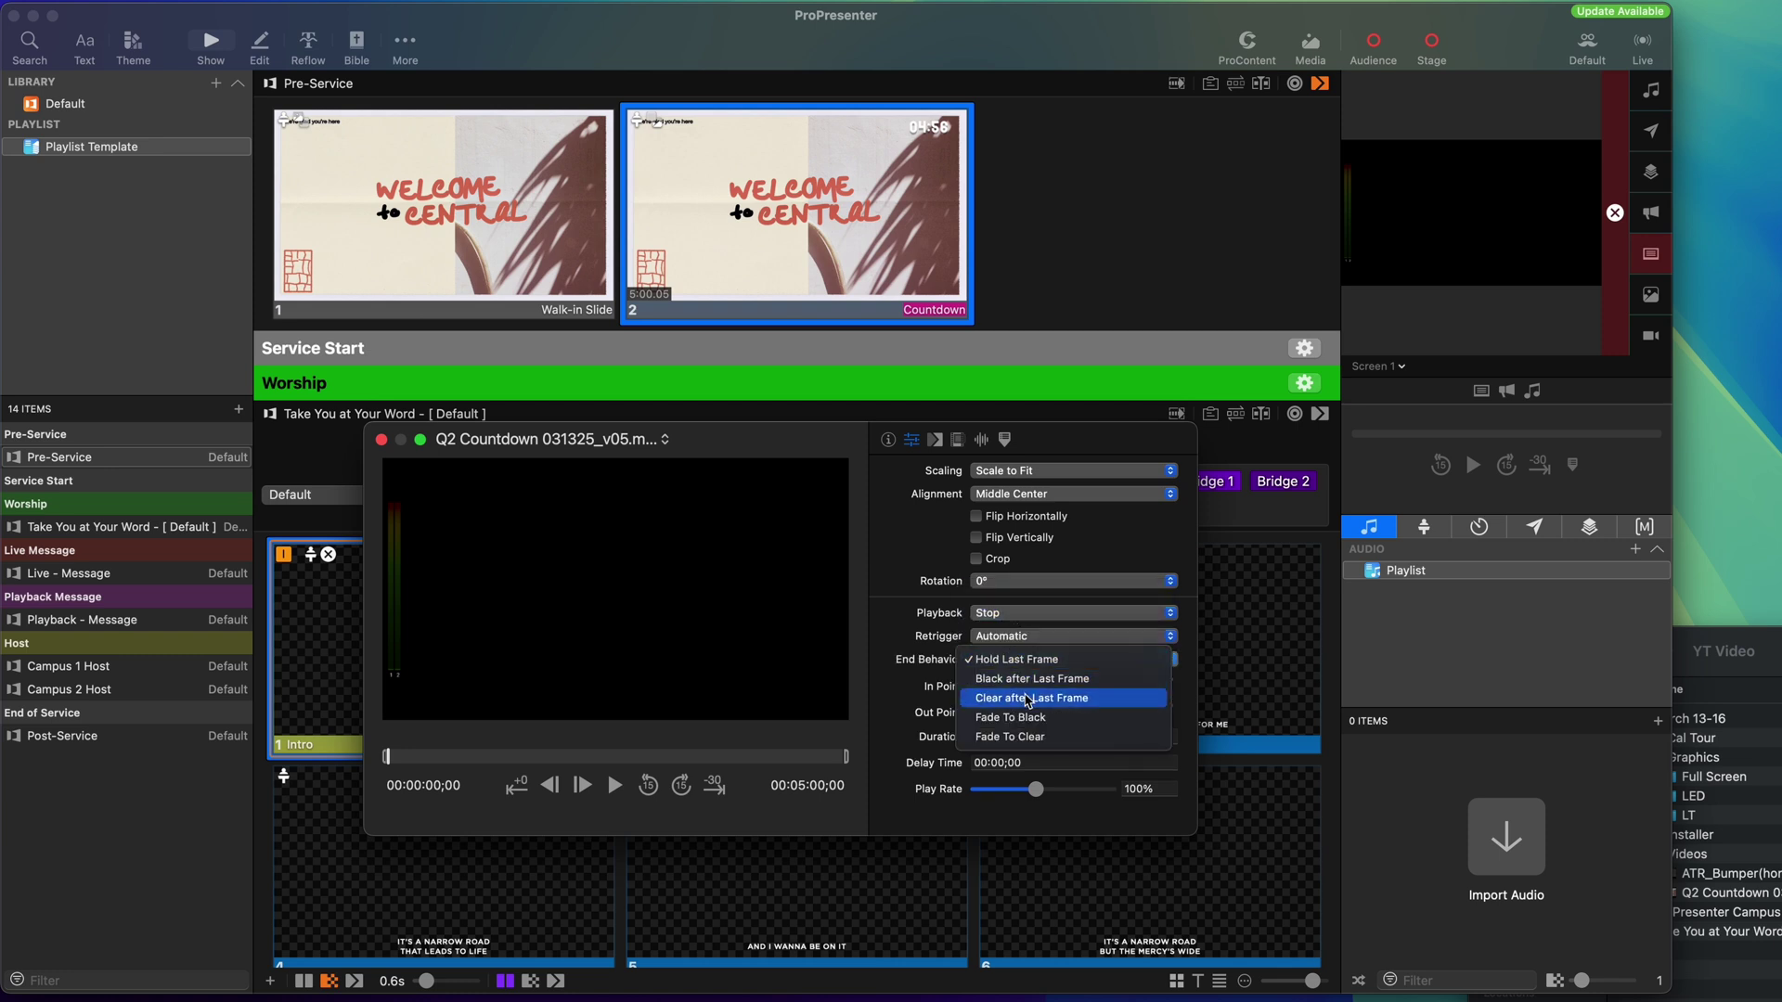
left_click(1042, 699)
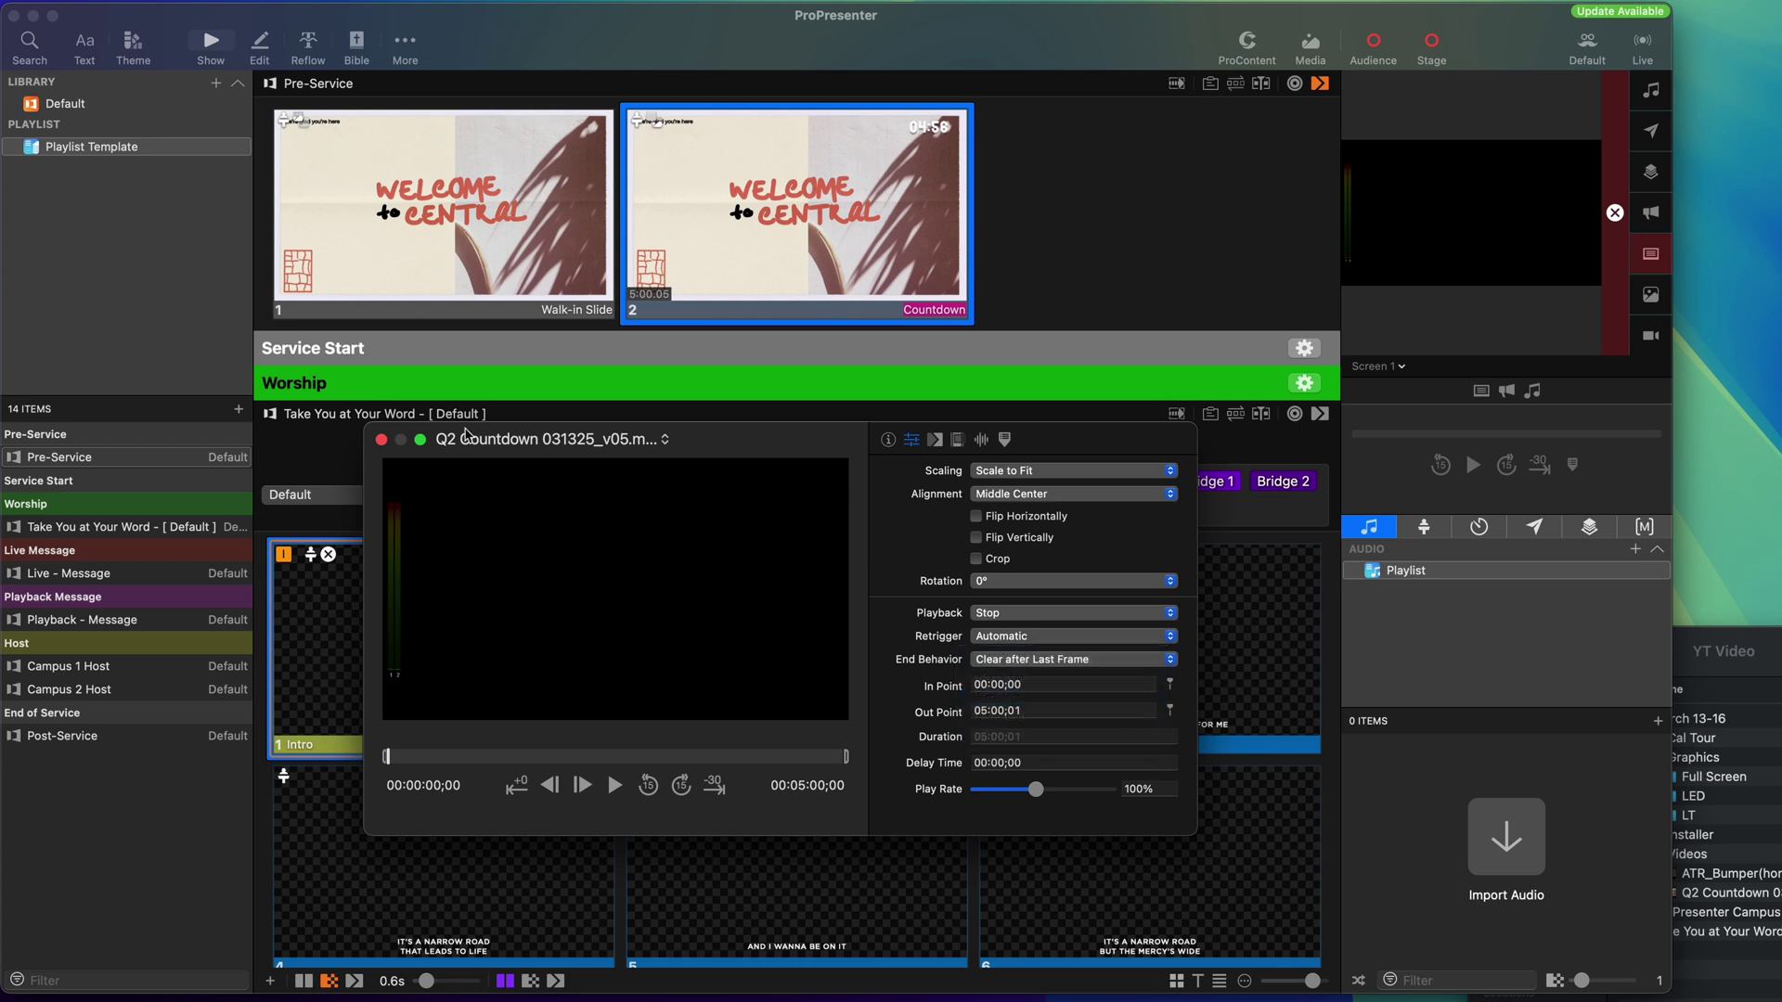
left_click(381, 441)
Set the Countdown slide's media action behavior.
right_click(882, 215)
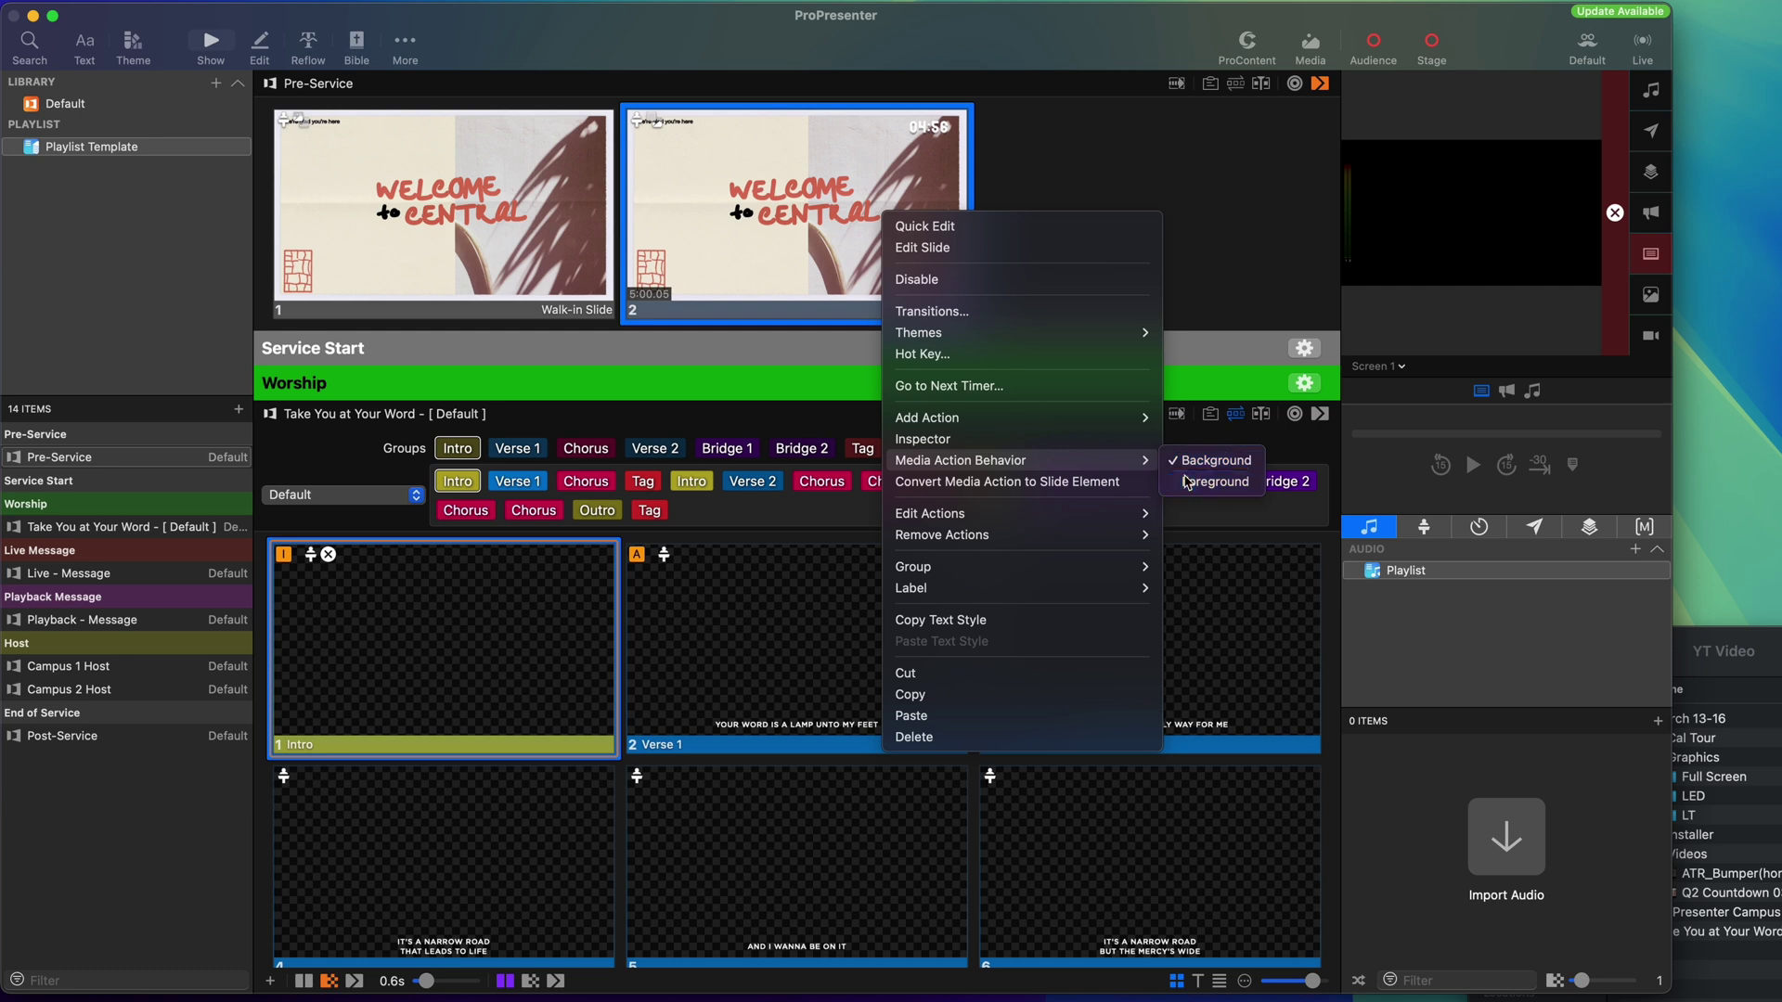
left_click(1197, 481)
left_click(1162, 280)
scroll(1174, 299, "down", 2)
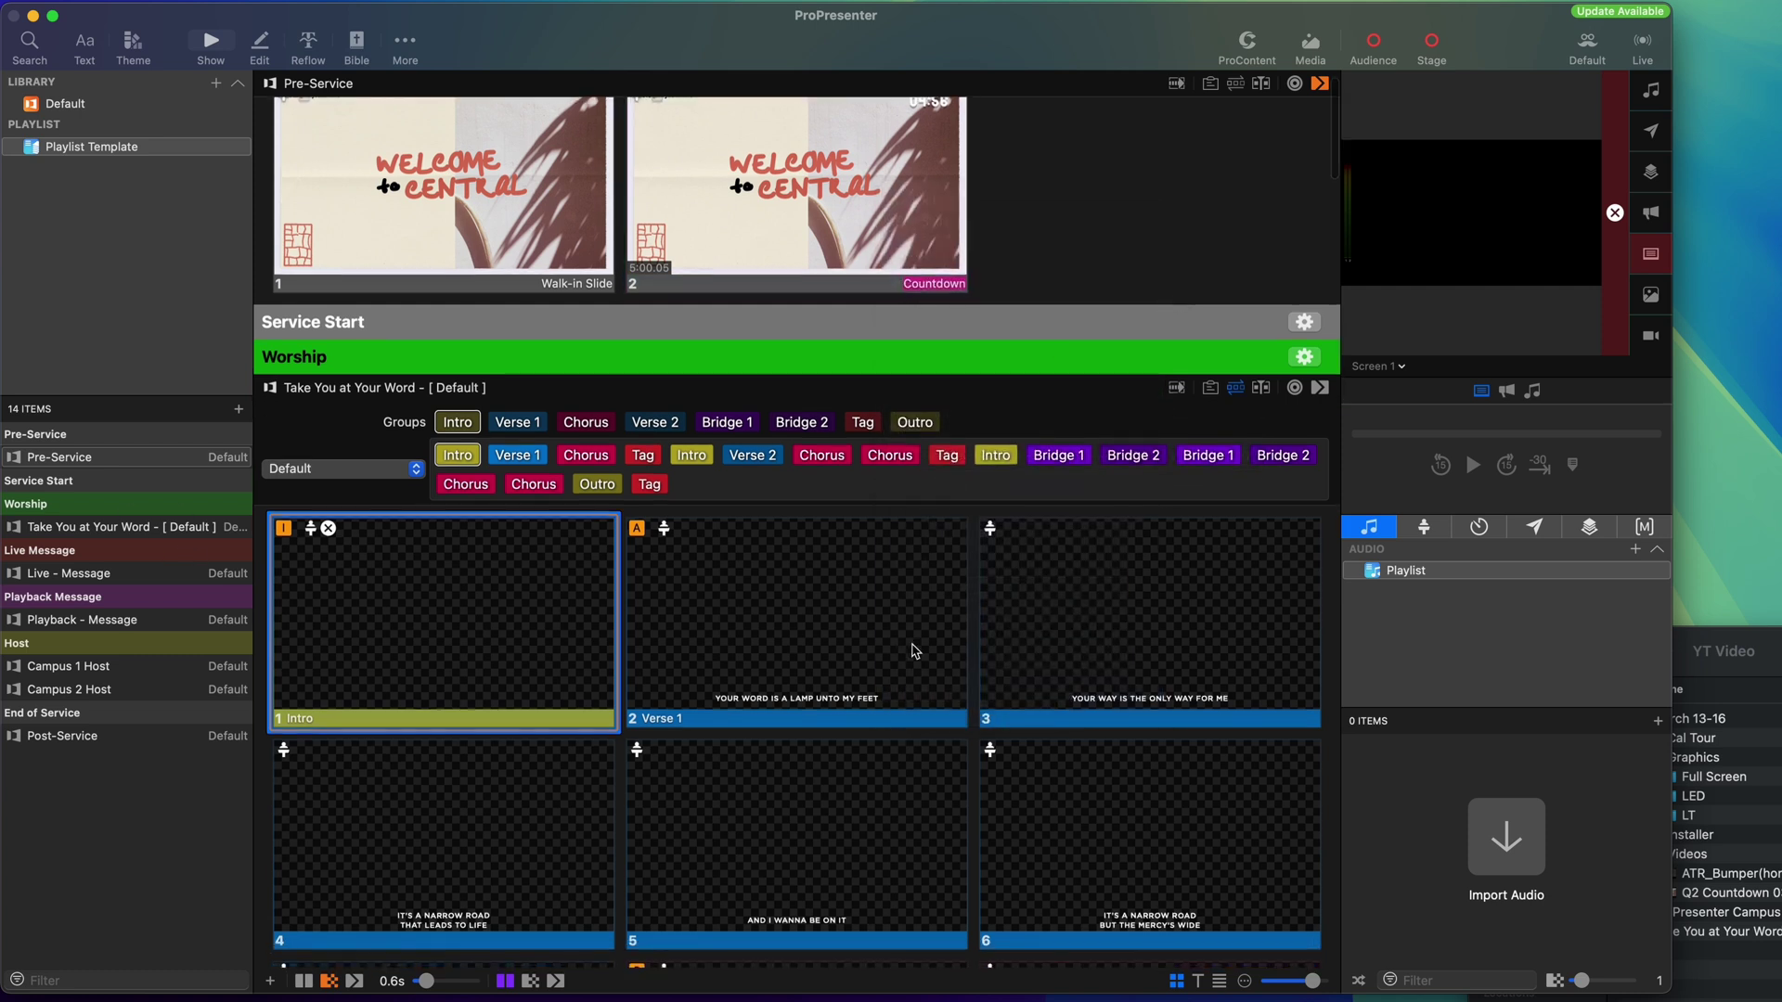
Place the ATR_Bumper video on the Bumper slide with Foreground media behavior.
scroll(430, 421, "down", 5)
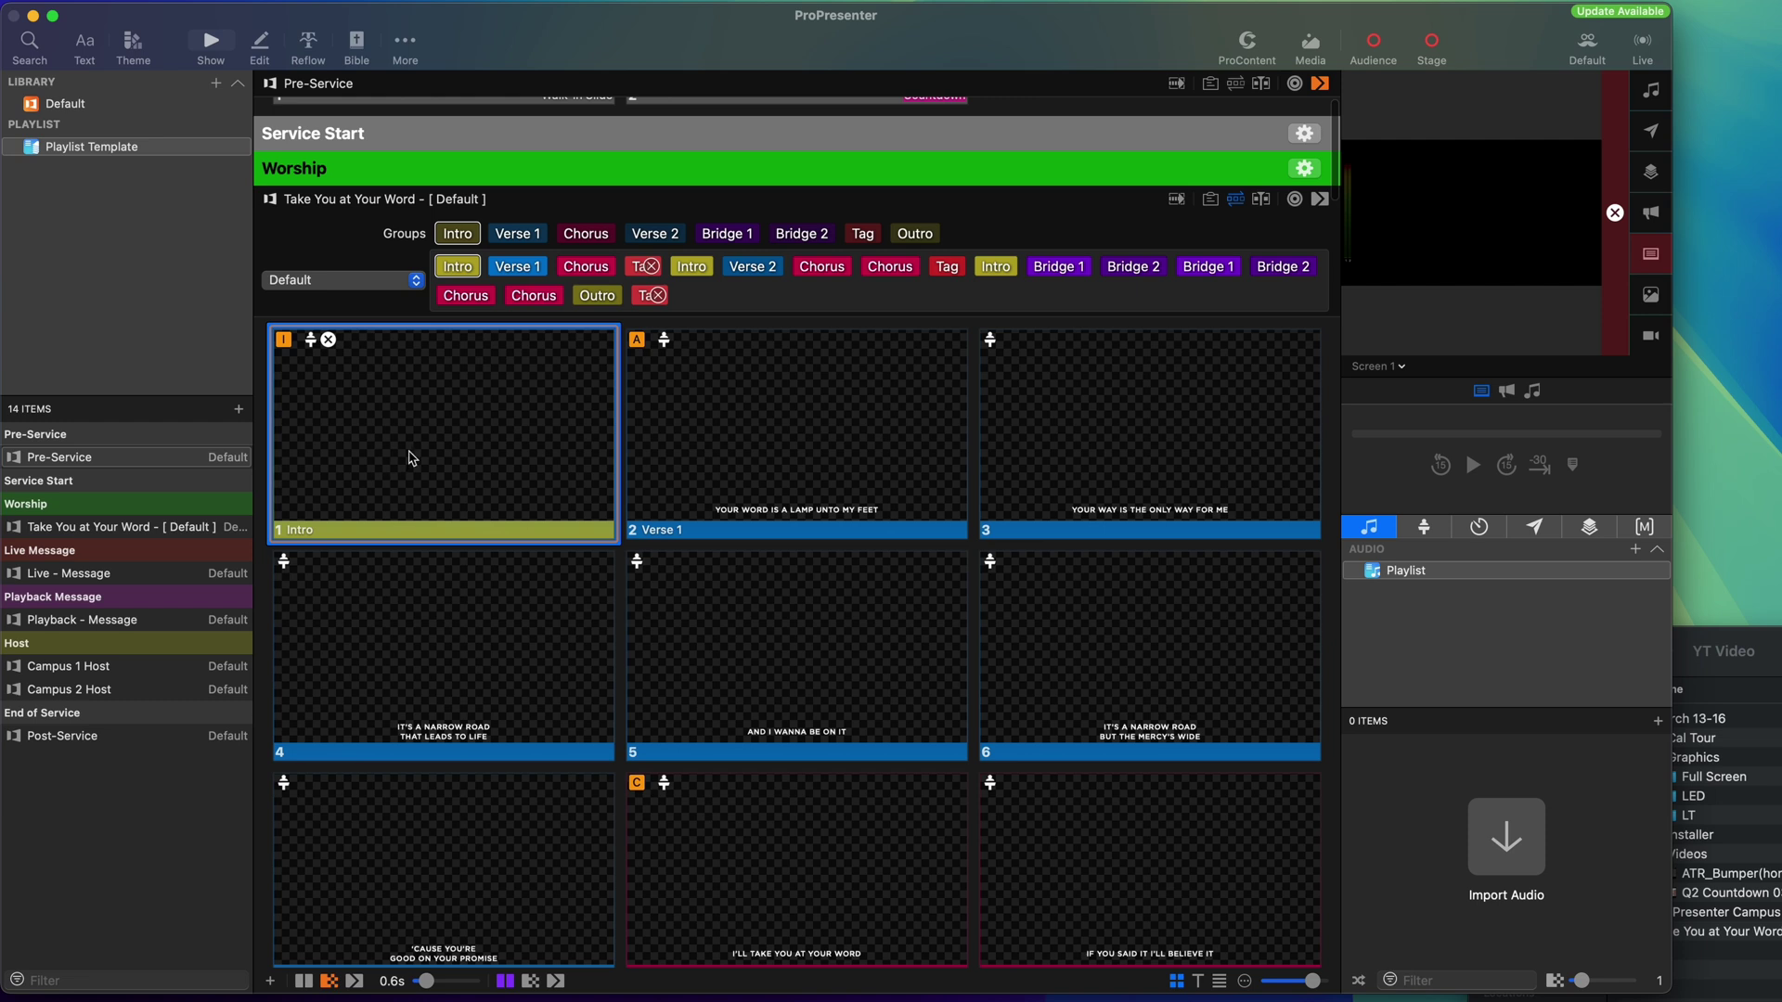
scroll(411, 457, "down", 20)
scroll(412, 458, "down", 20)
scroll(411, 458, "down", 12)
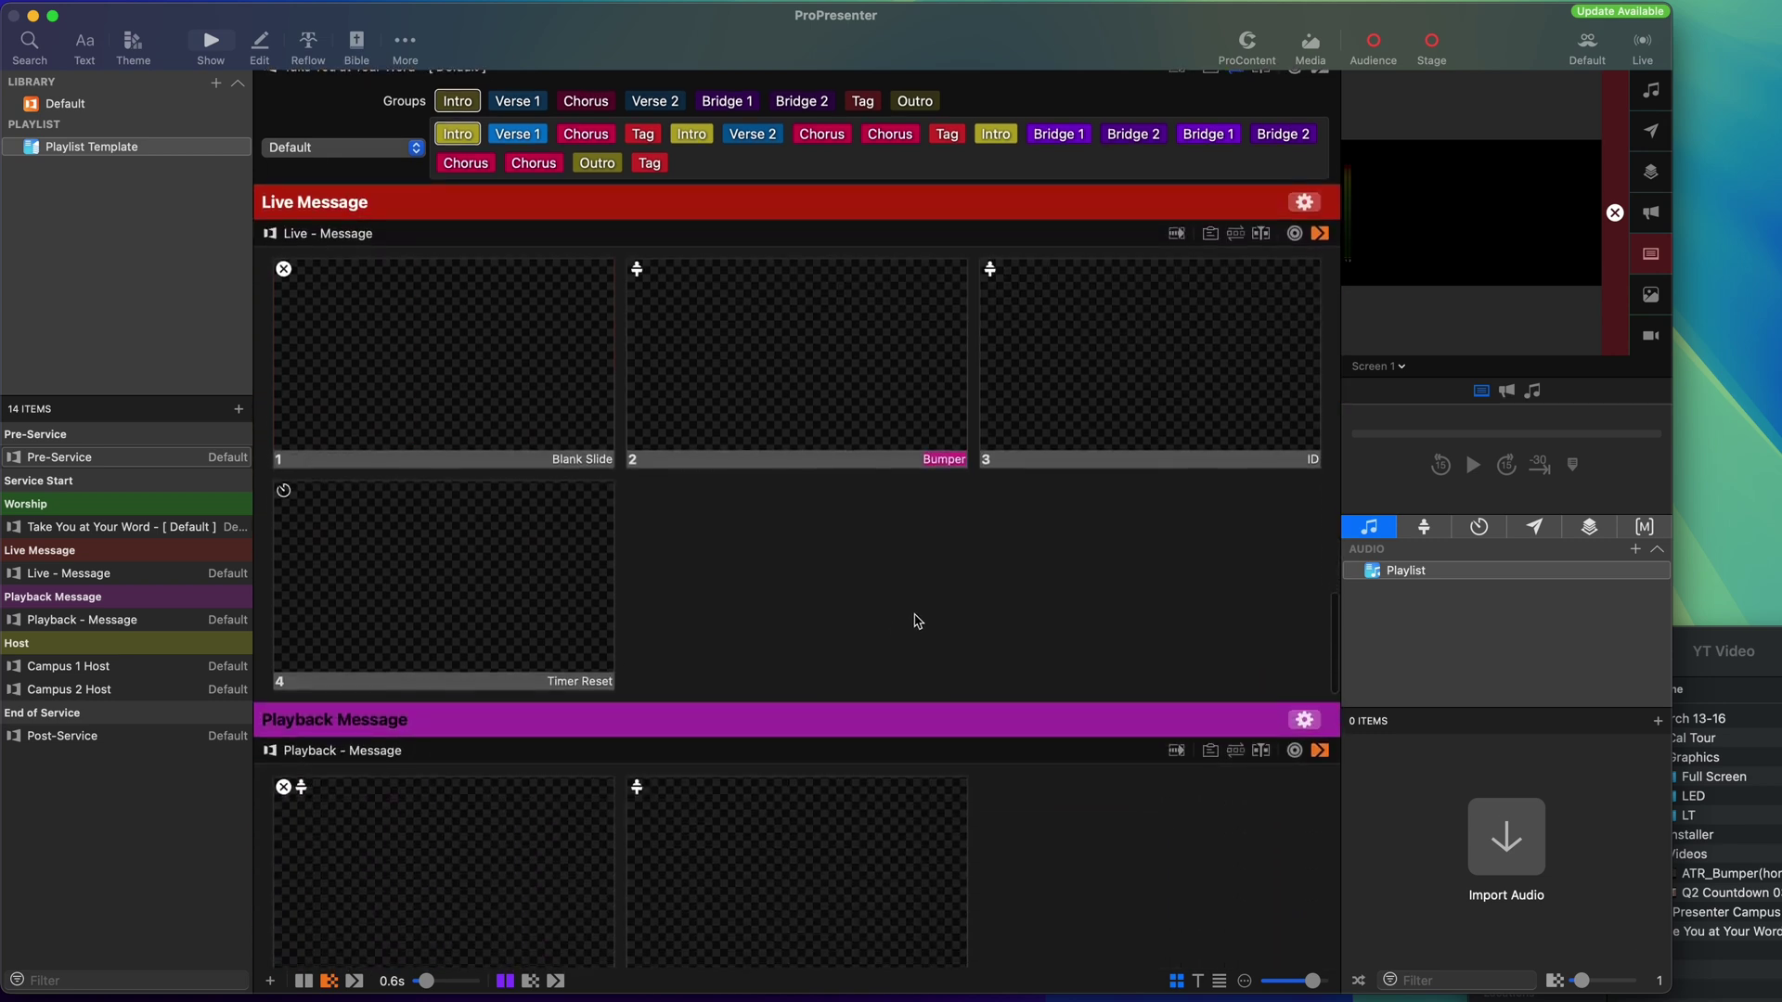
key("super+Tab")
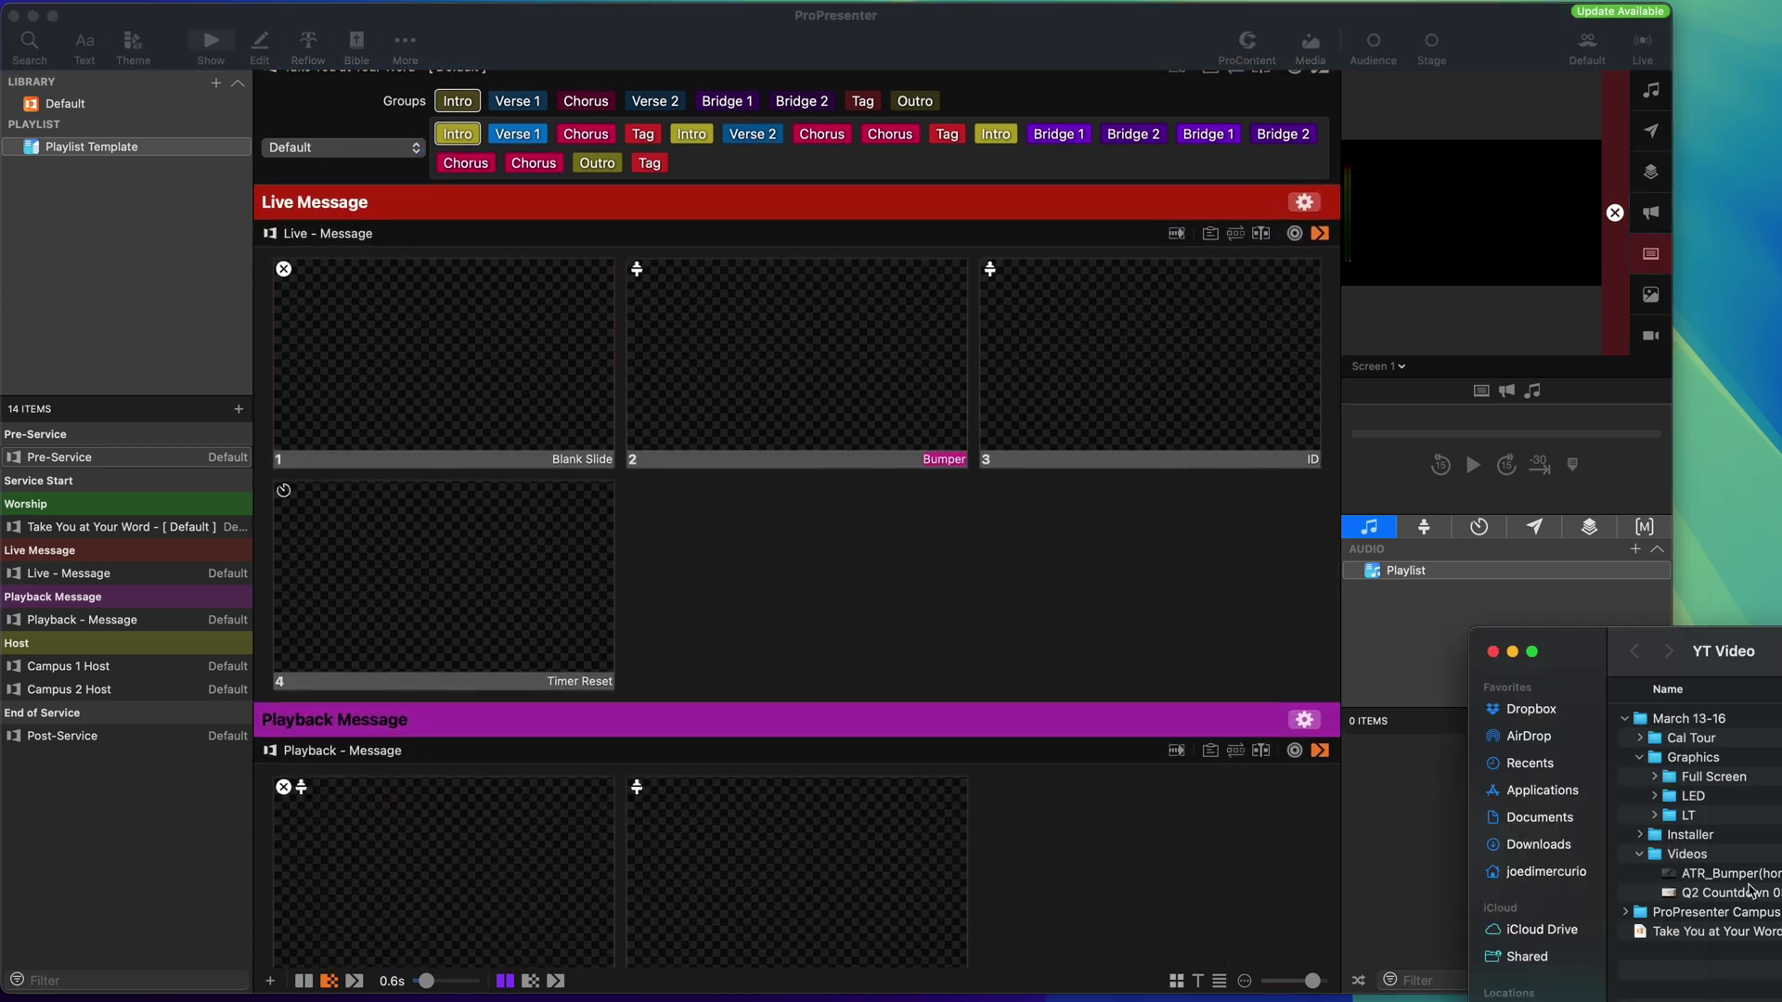
left_click_drag(1732, 878, 844, 390)
left_click(842, 415)
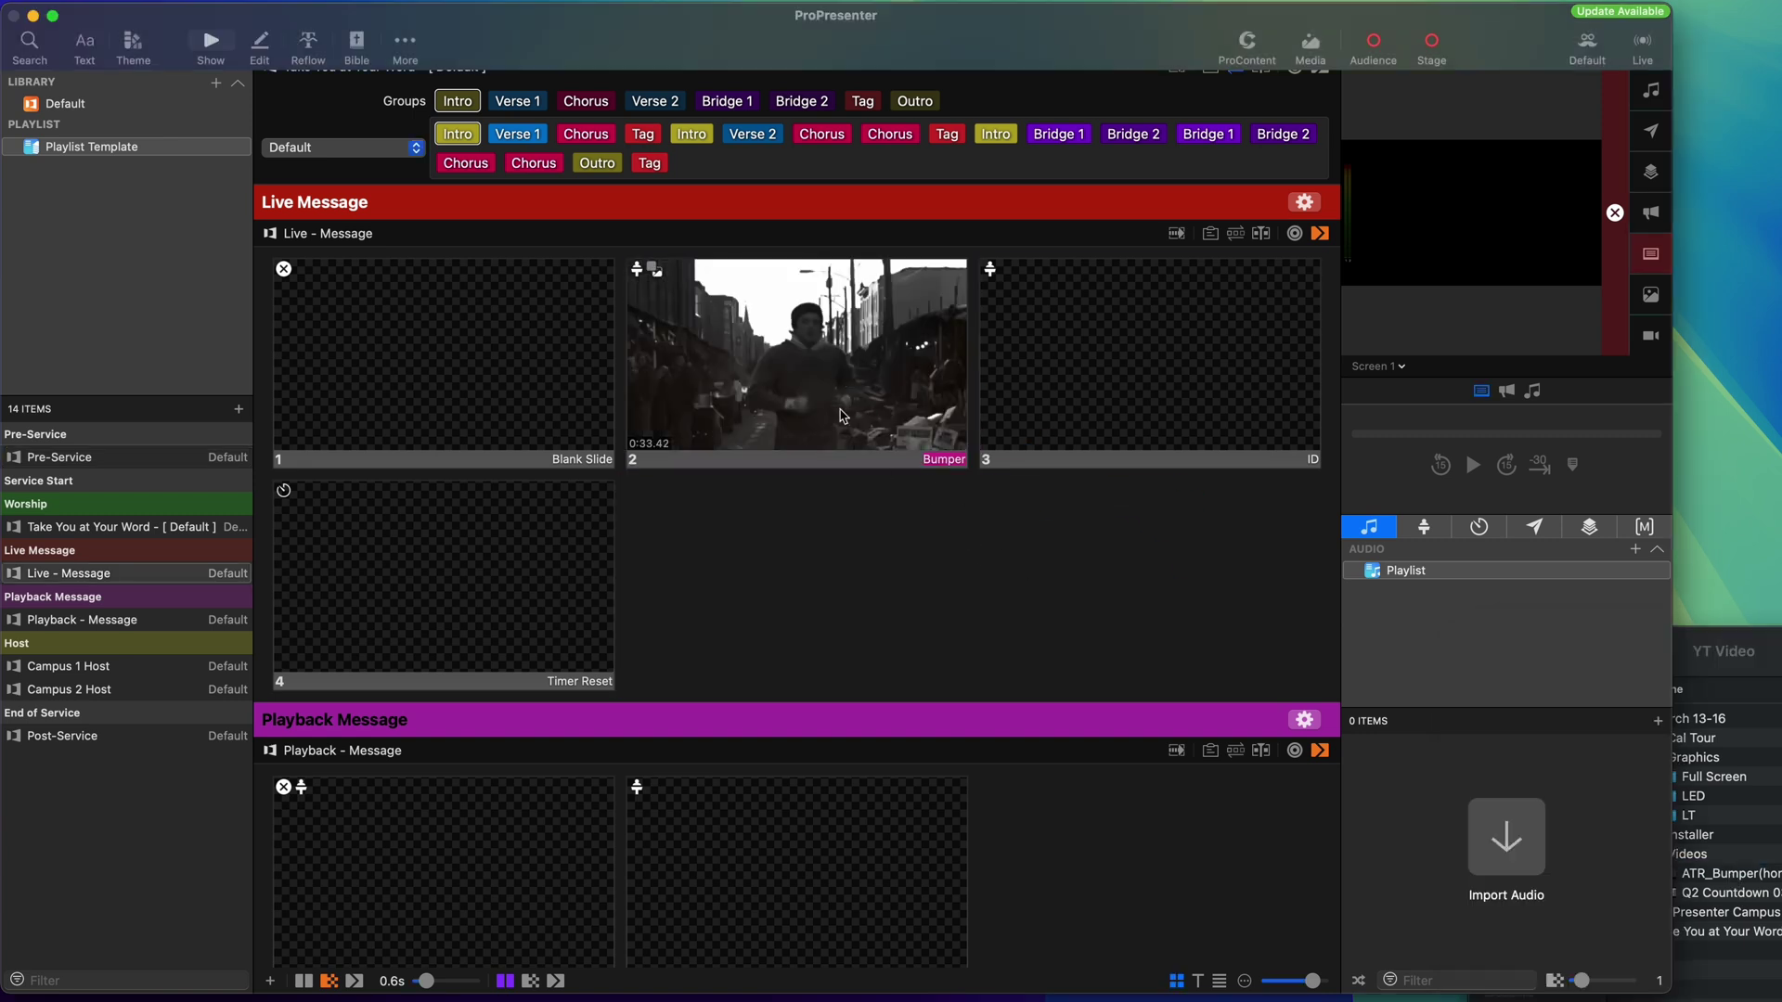
right_click(844, 412)
mouse_move(928, 652)
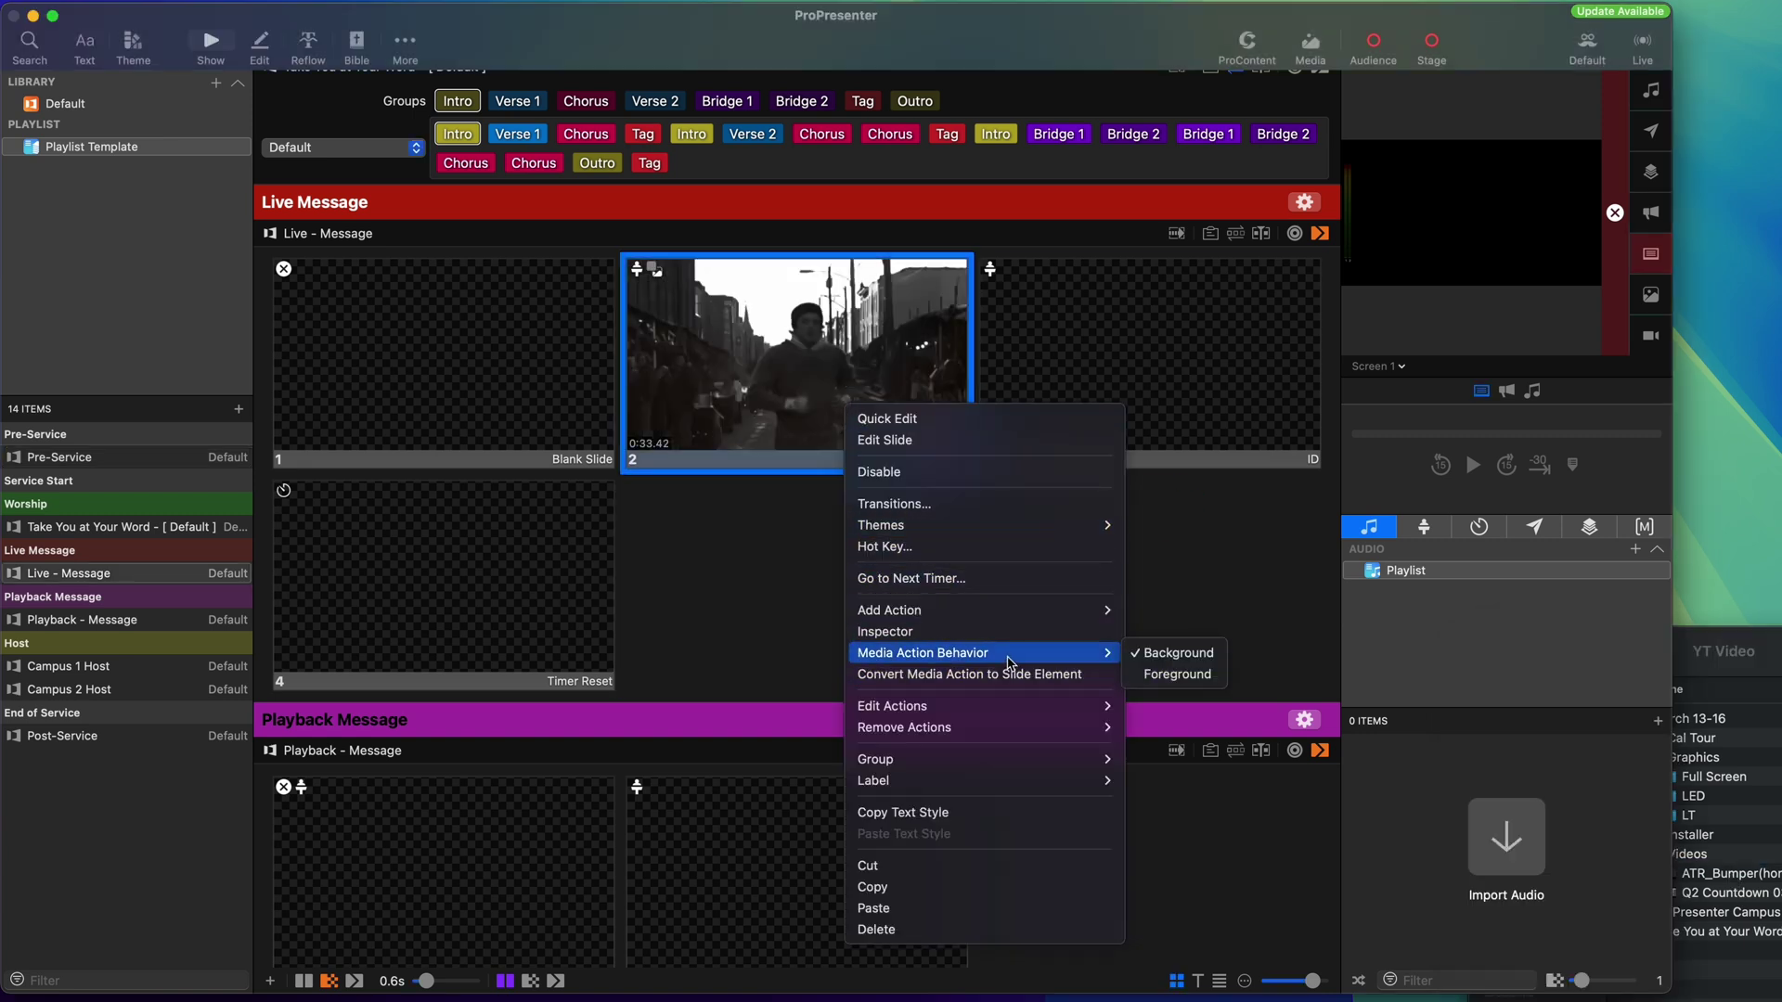
left_click(1174, 676)
Set the bumper video to Stop playback and Fade To Clear at its end.
right_click(785, 390)
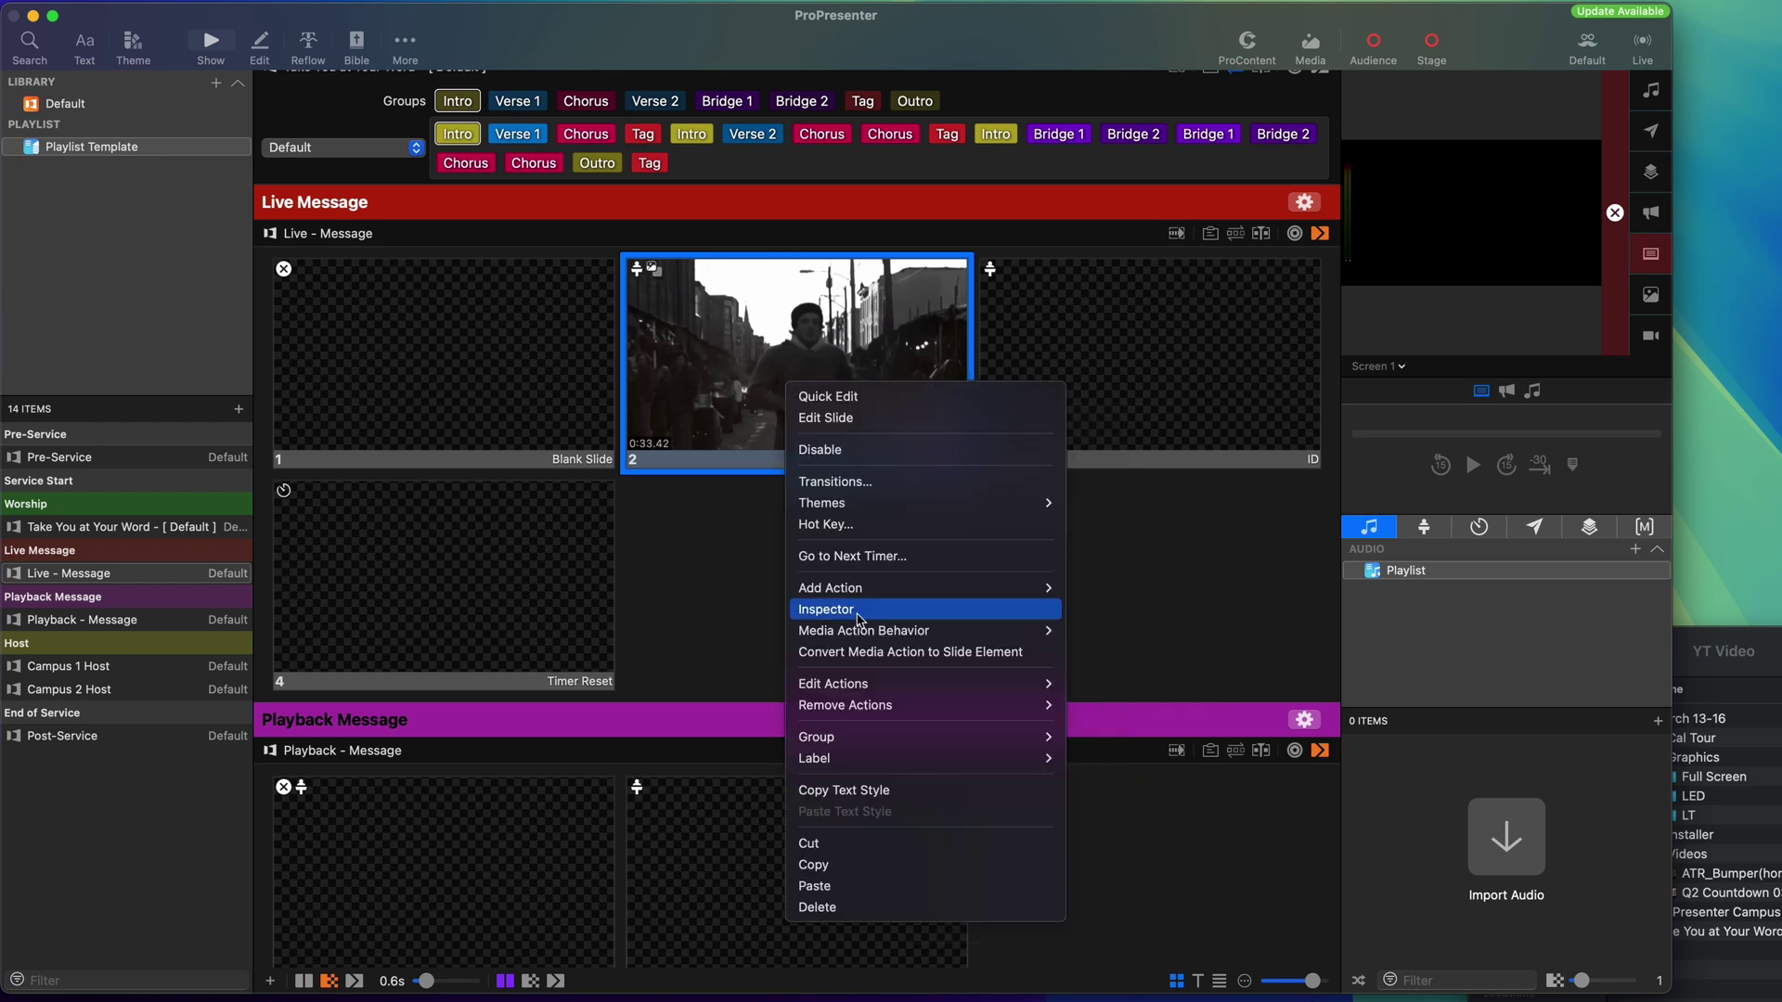
left_click(864, 611)
left_click(909, 440)
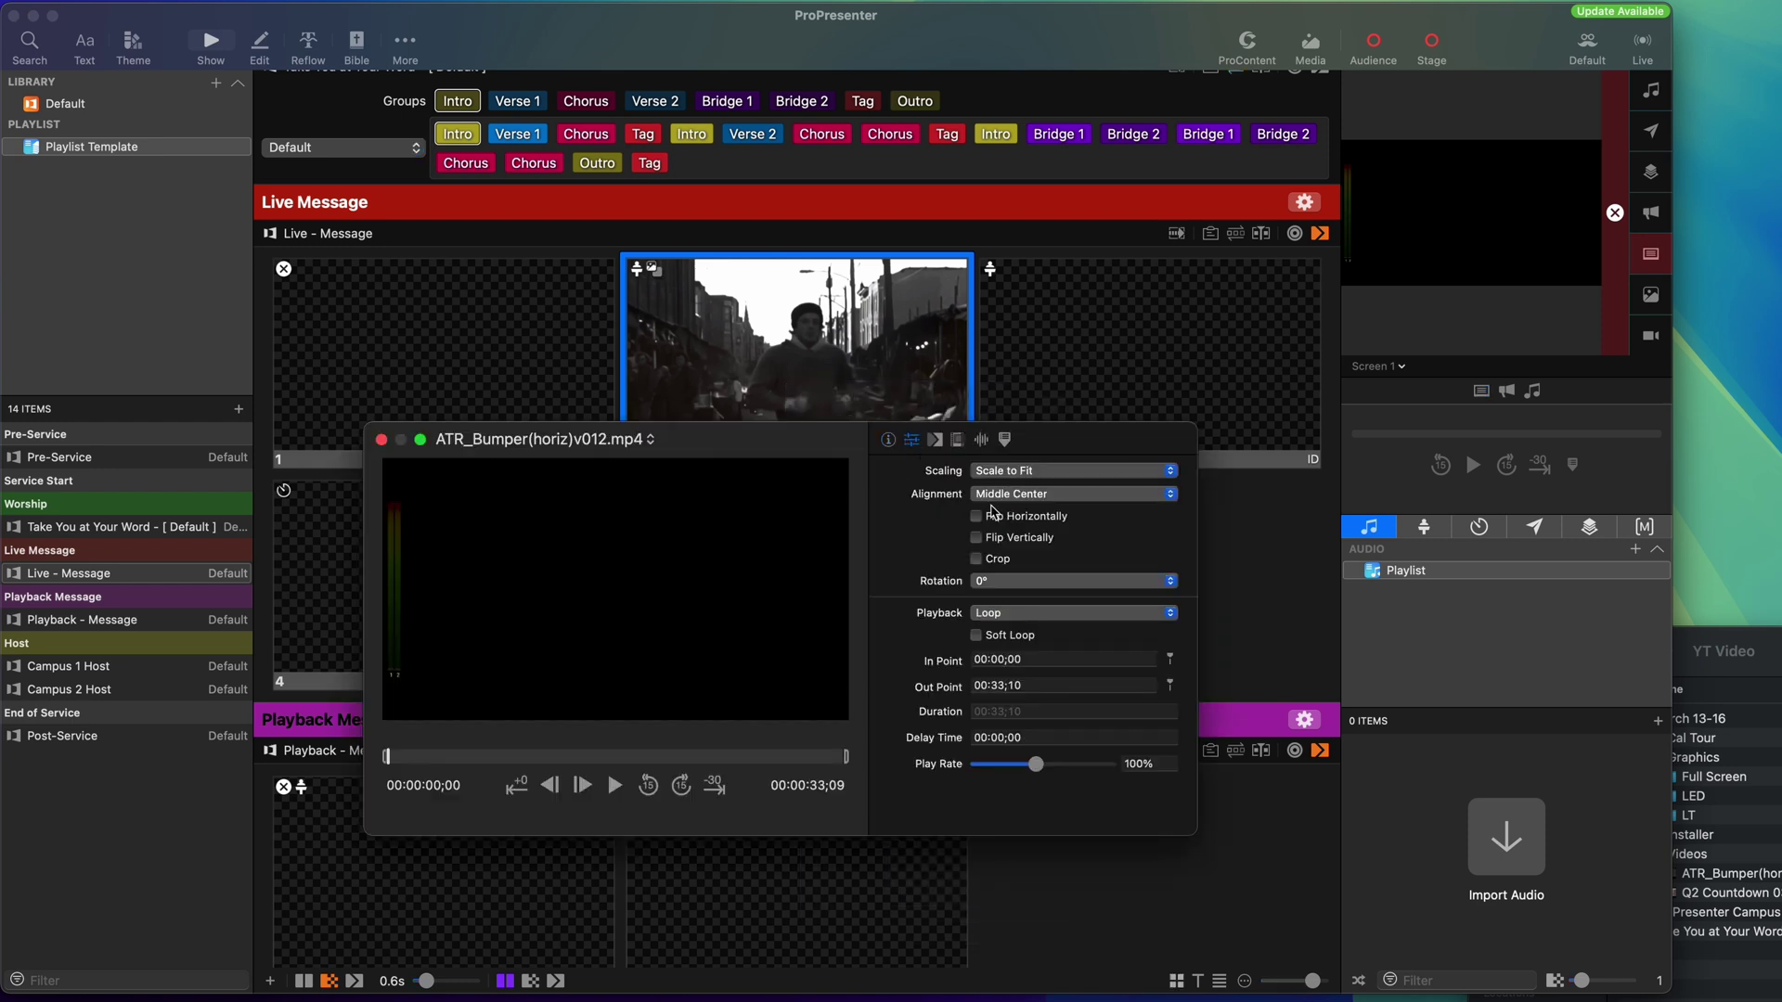
left_click(1018, 618)
left_click(1013, 620)
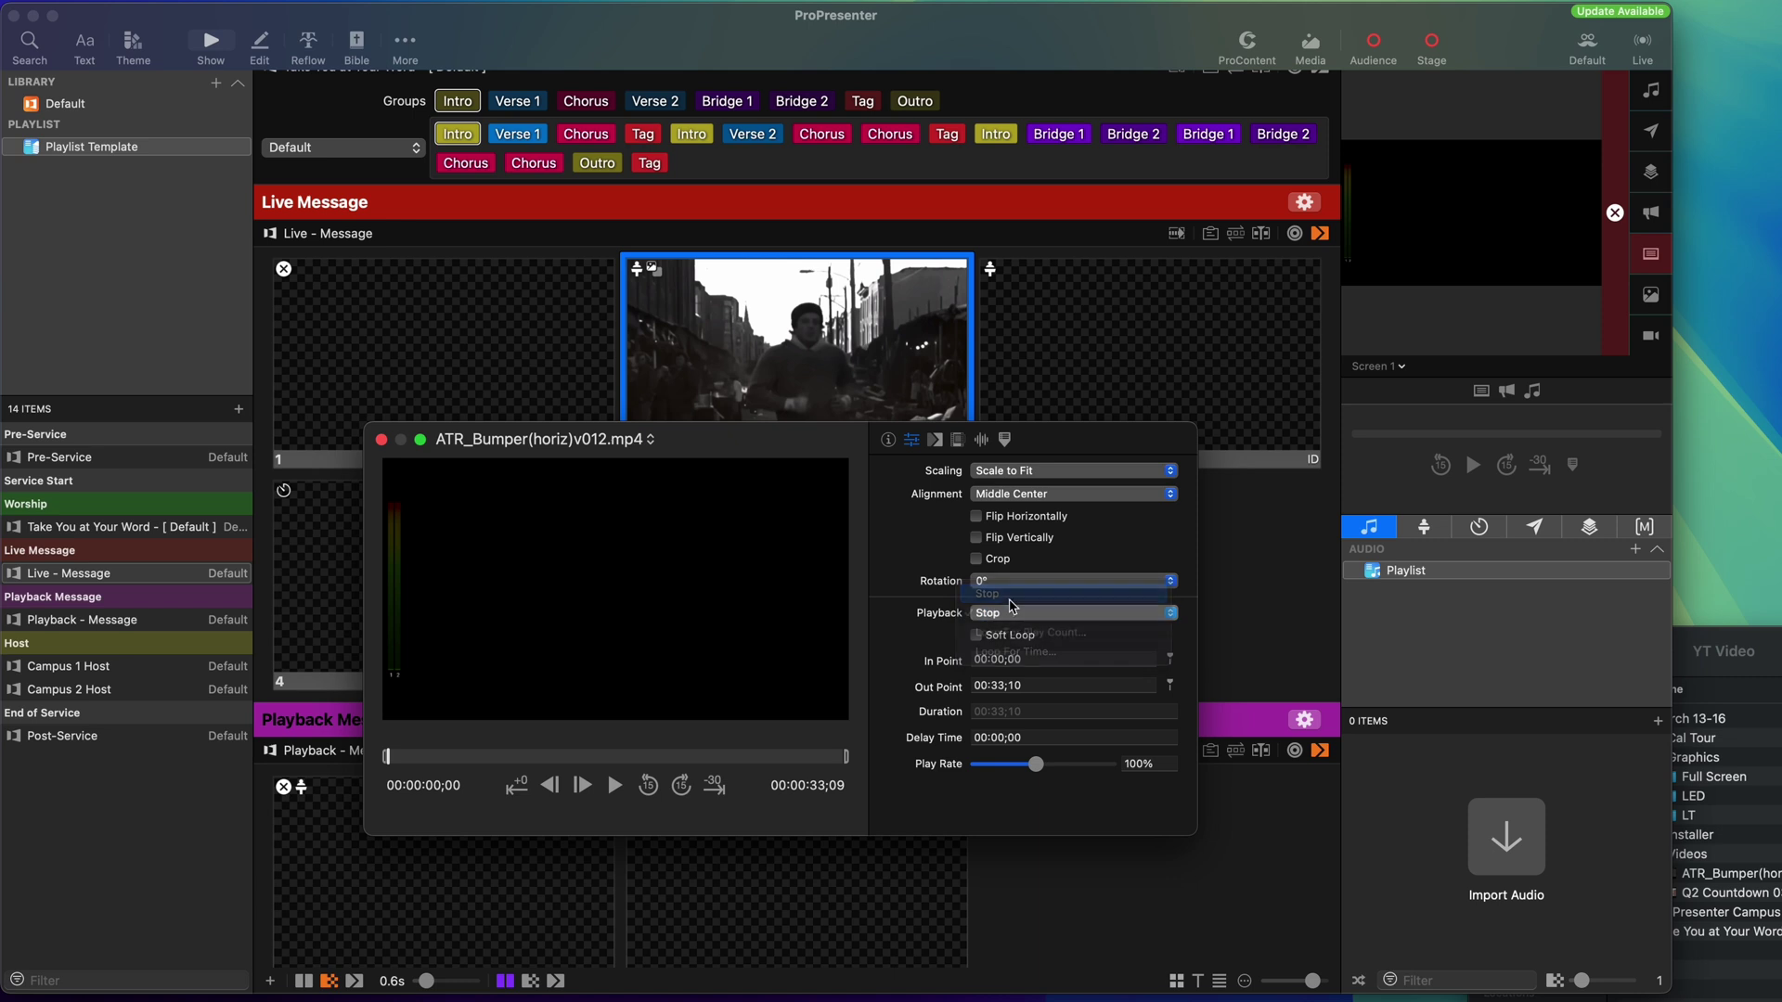
left_click(1015, 637)
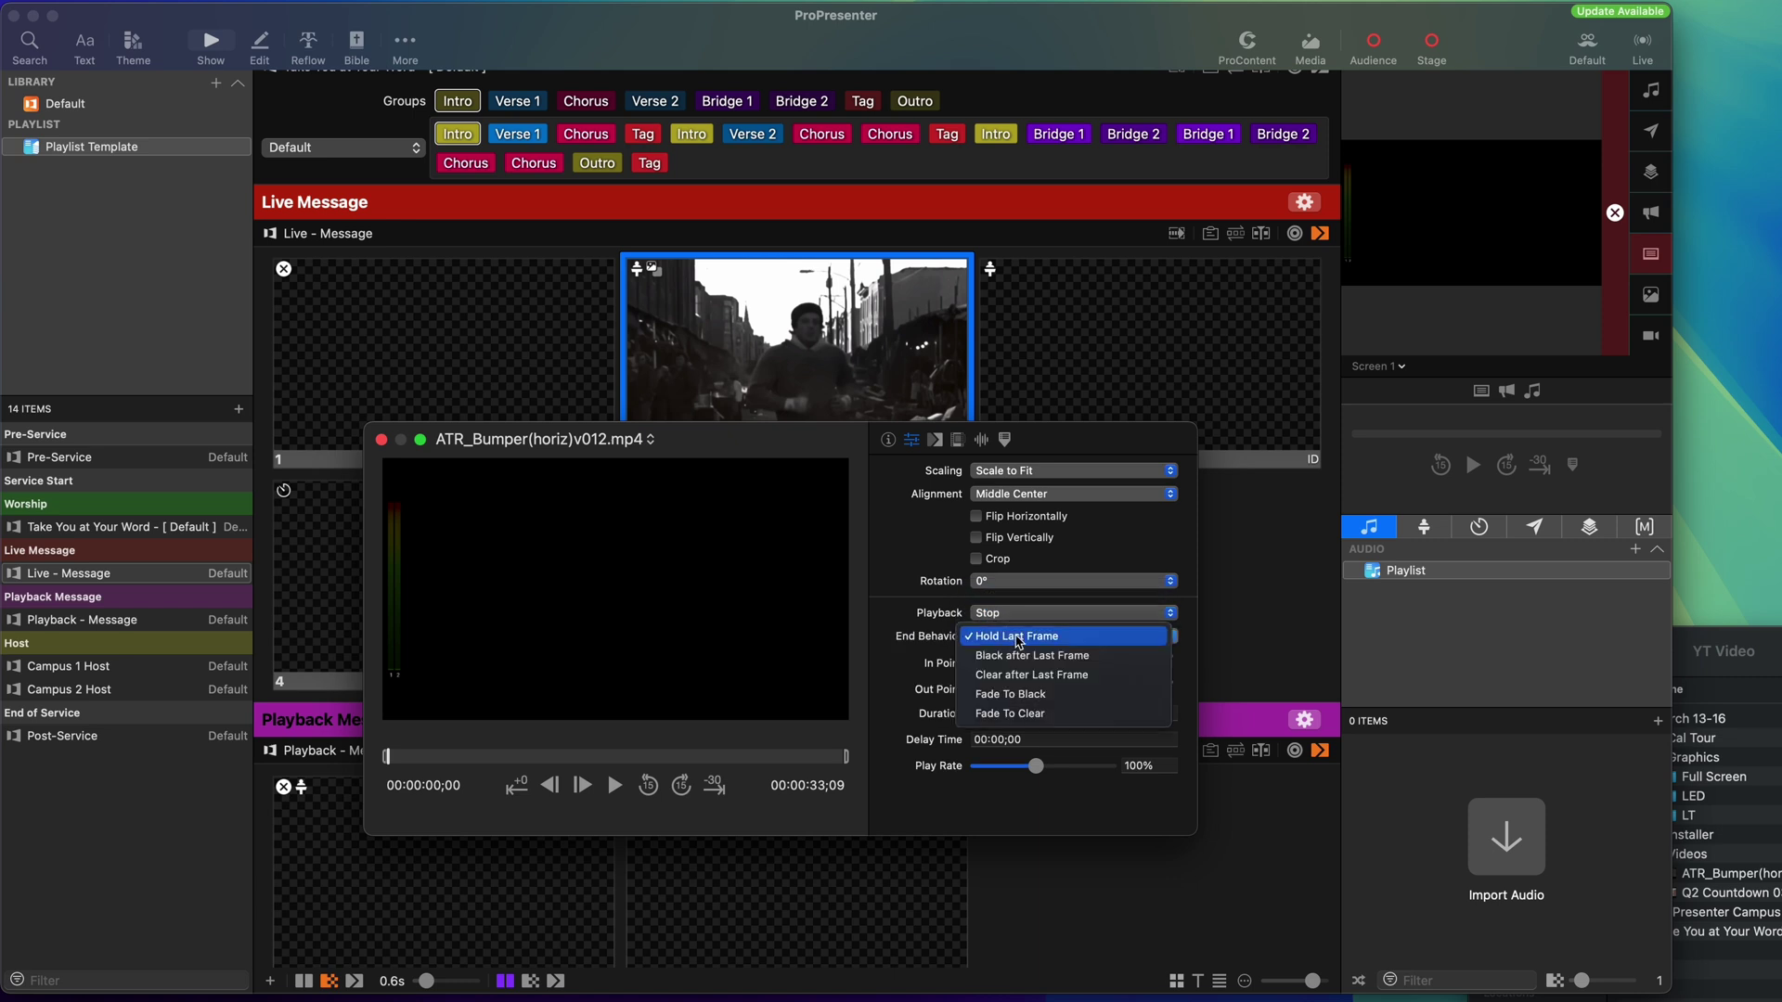
left_click(1020, 698)
left_click(1008, 639)
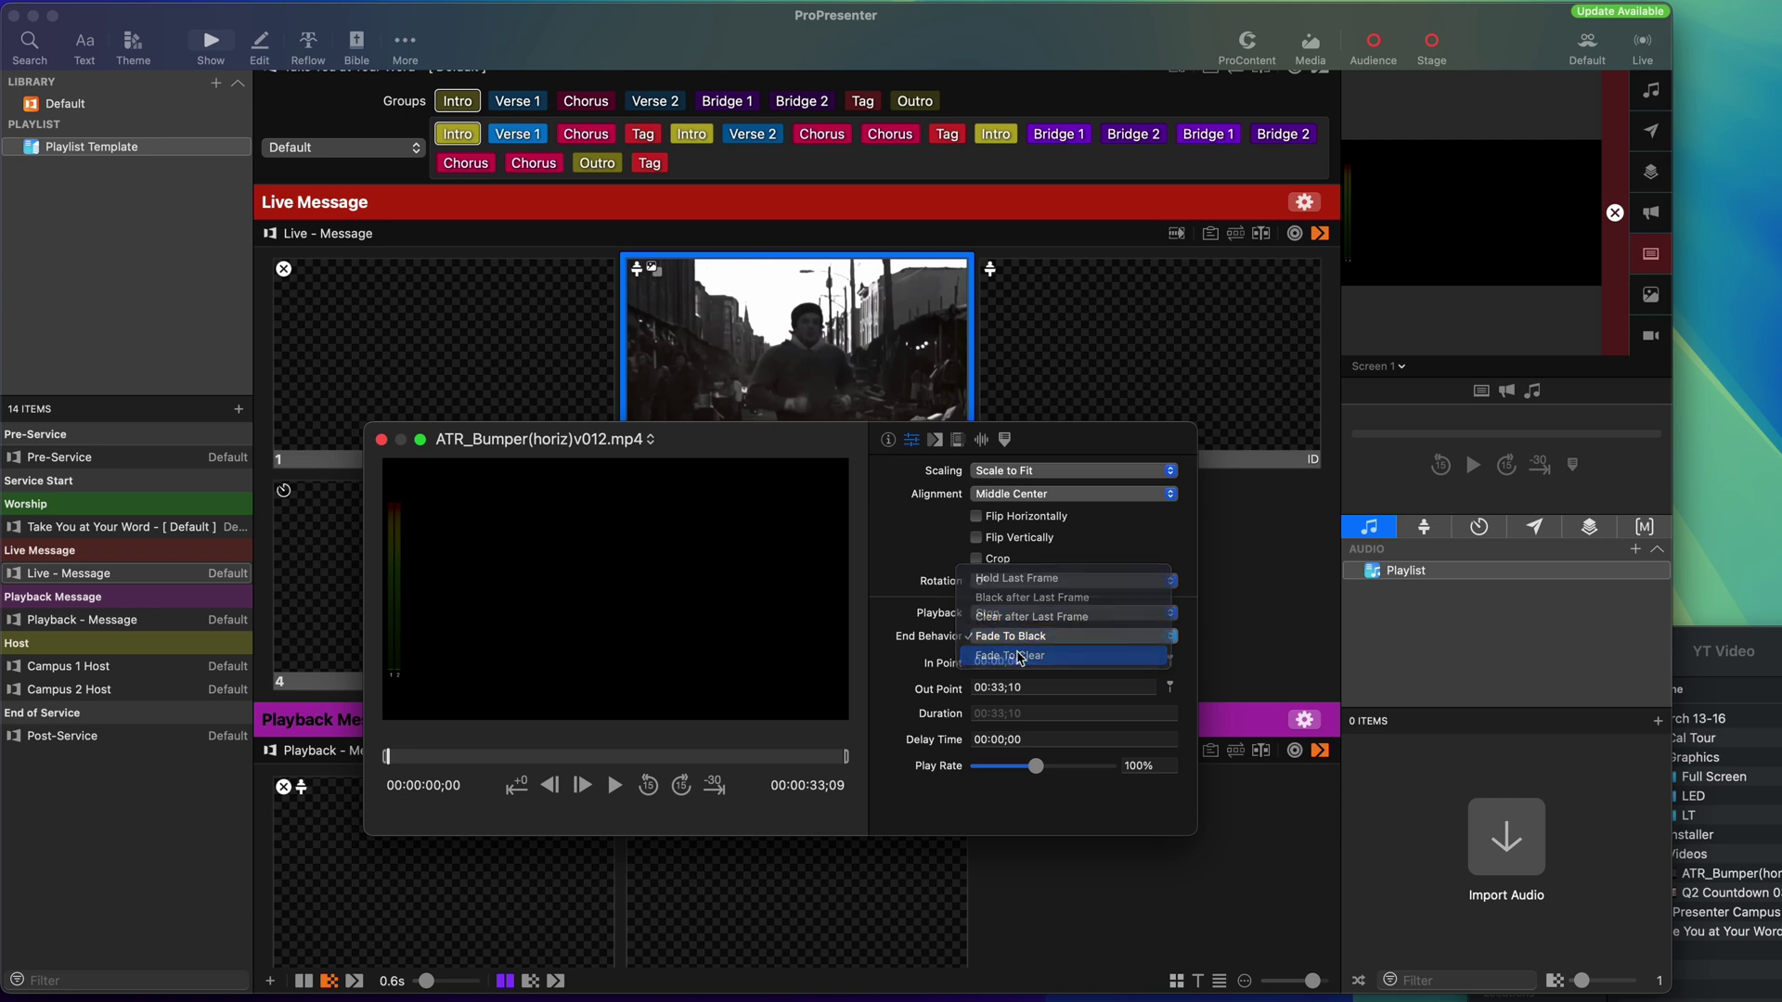
left_click(1019, 655)
left_click(1263, 613)
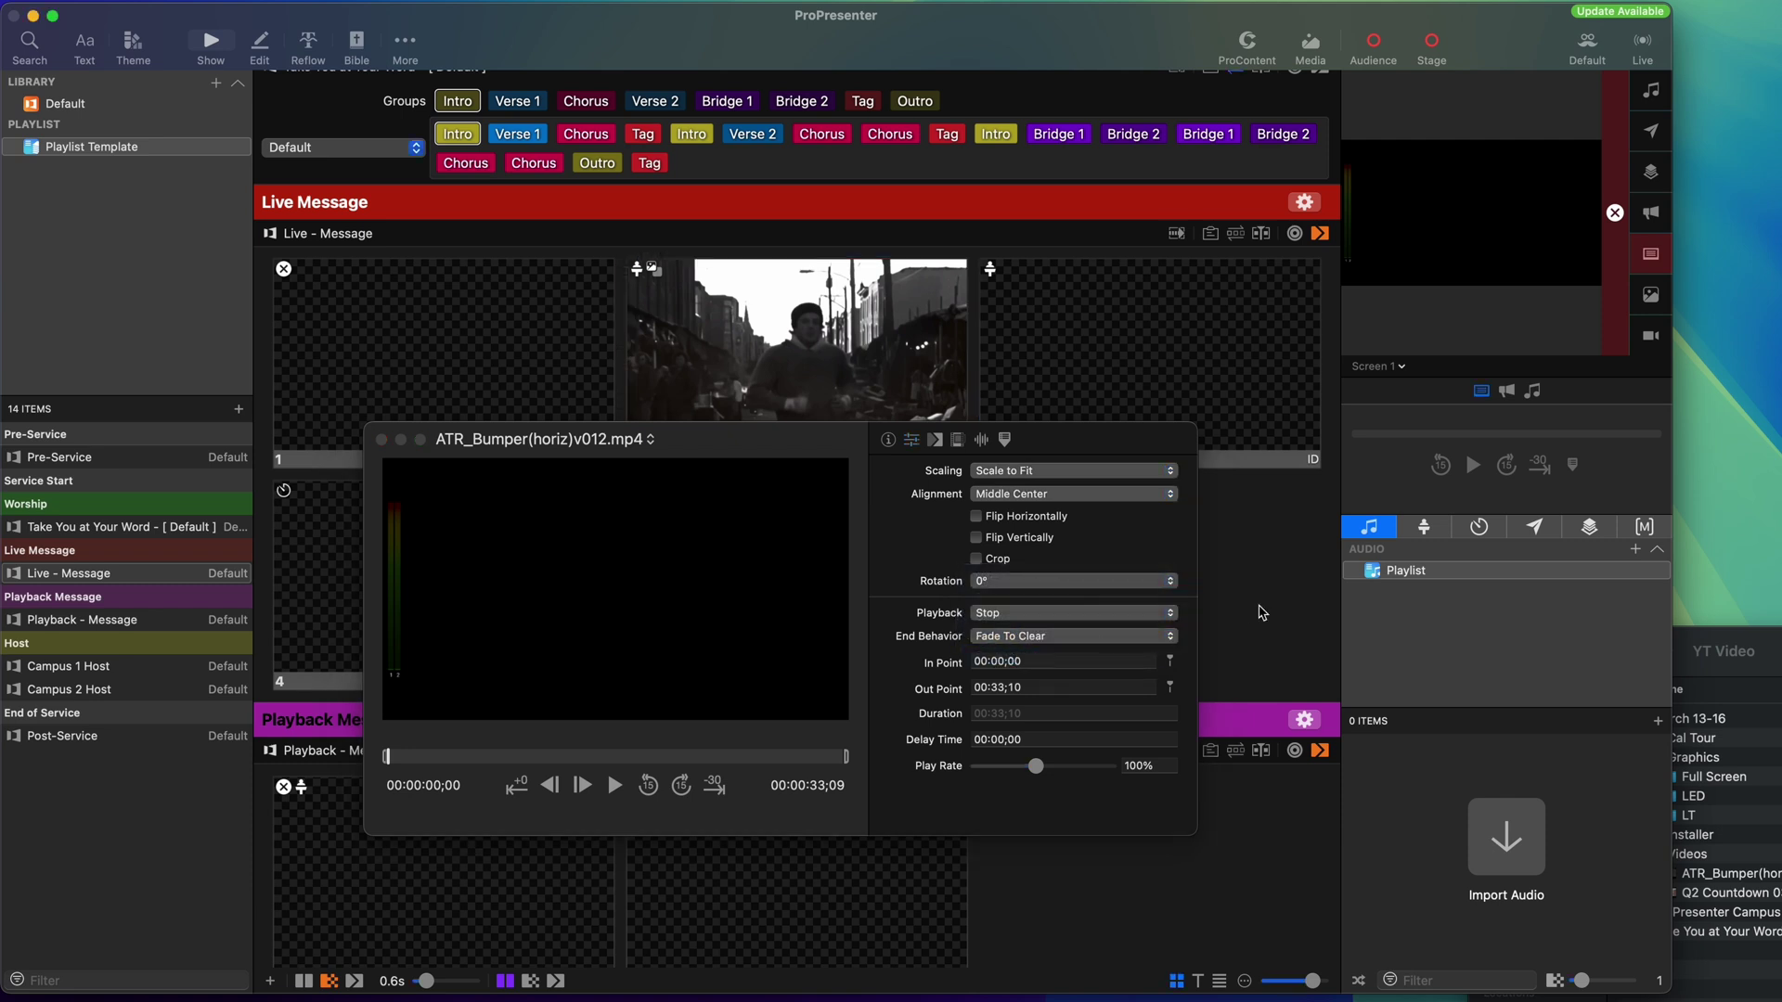
left_click(381, 439)
Change the Q2 Countdown video's End Behavior to Fade To Clear.
scroll(916, 724, "up", 15)
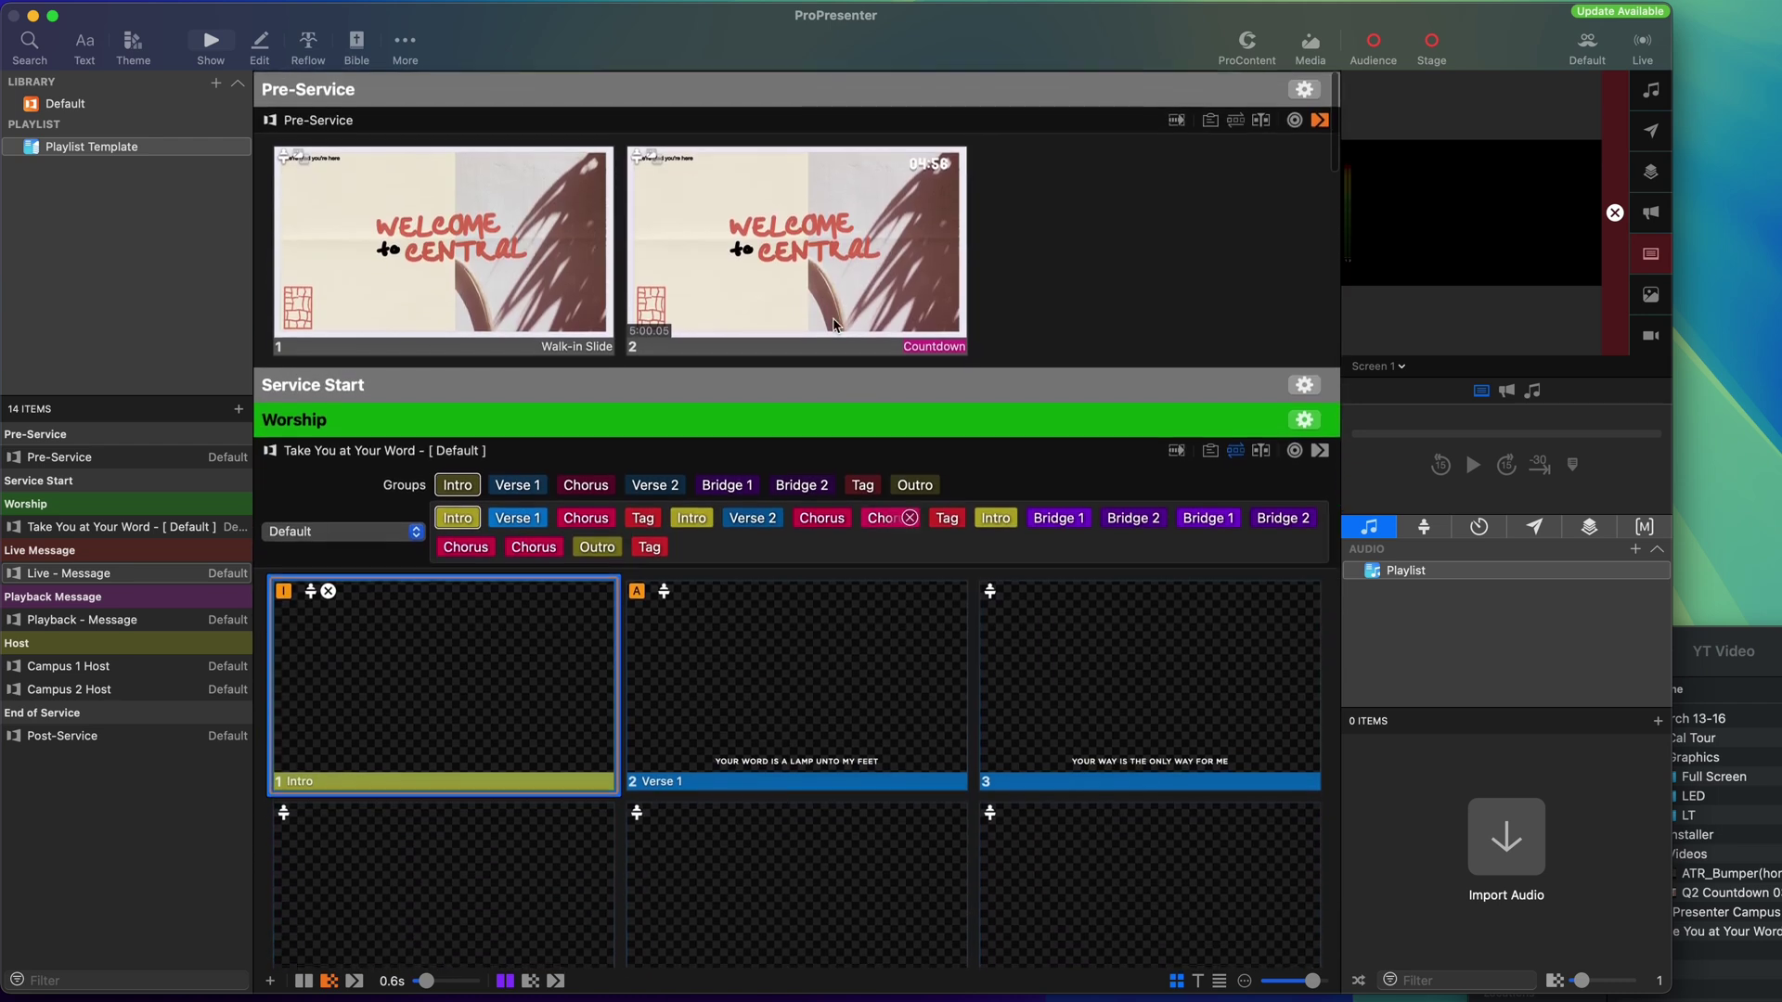
right_click(810, 252)
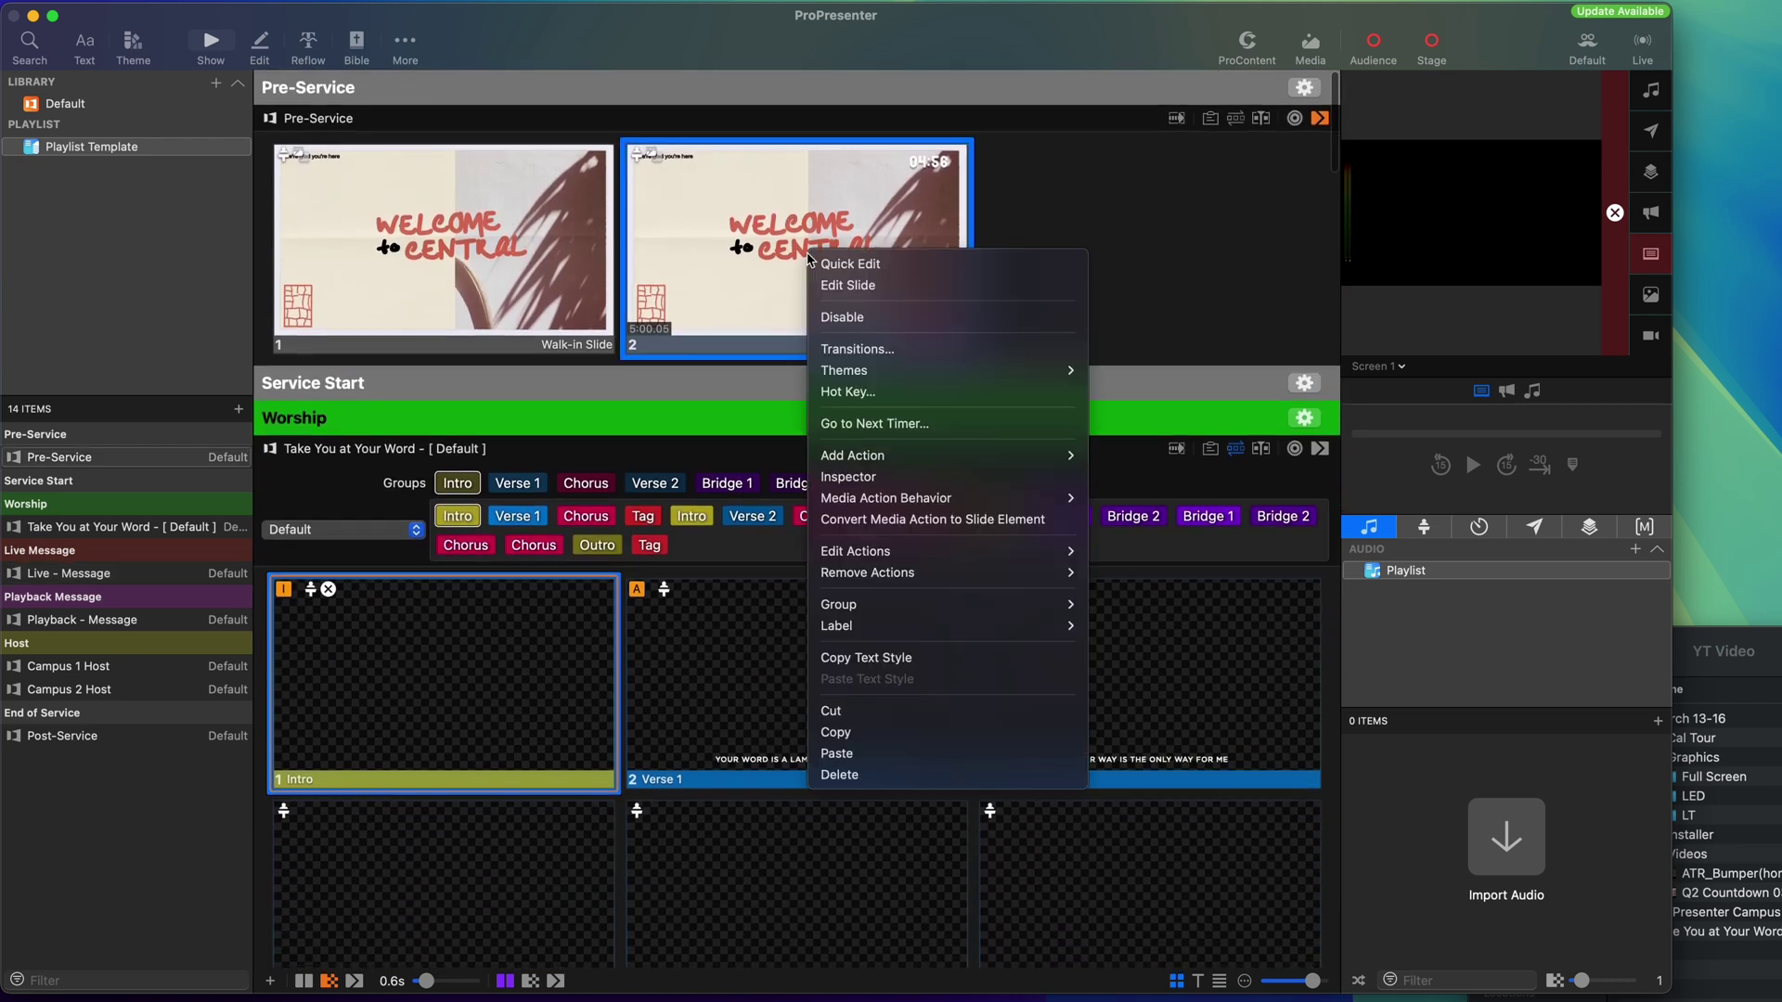
left_click(919, 476)
left_click(912, 441)
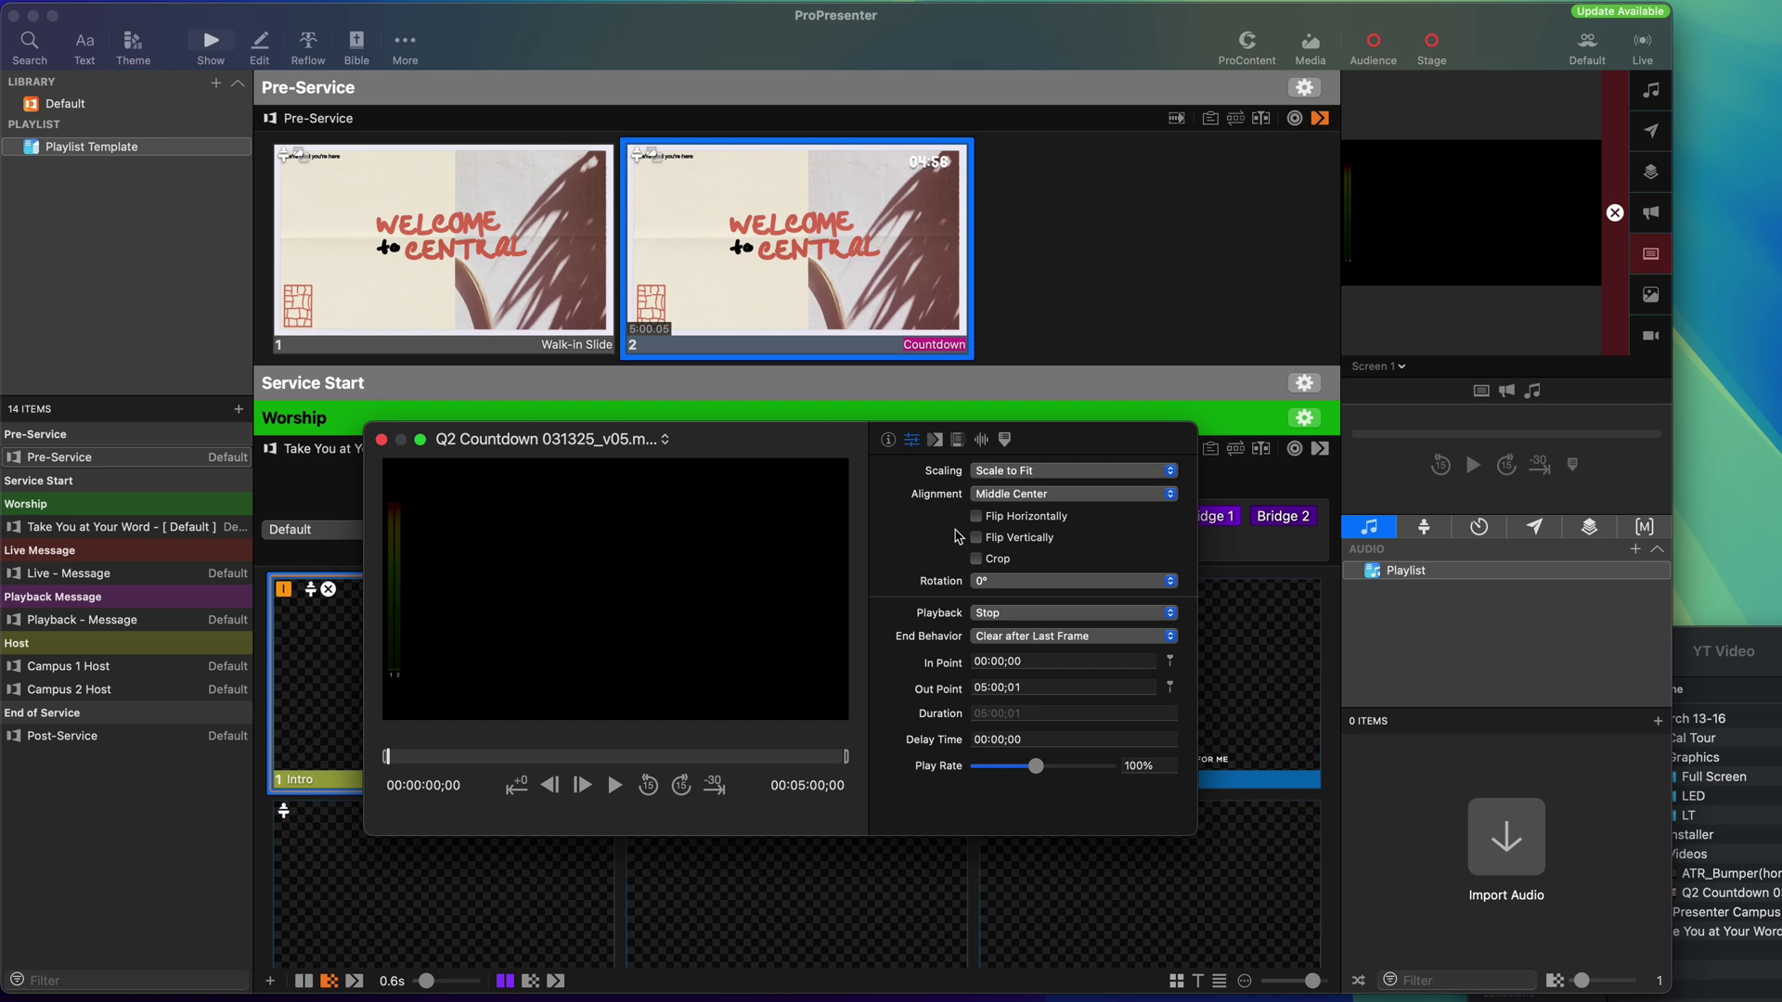
left_click(986, 636)
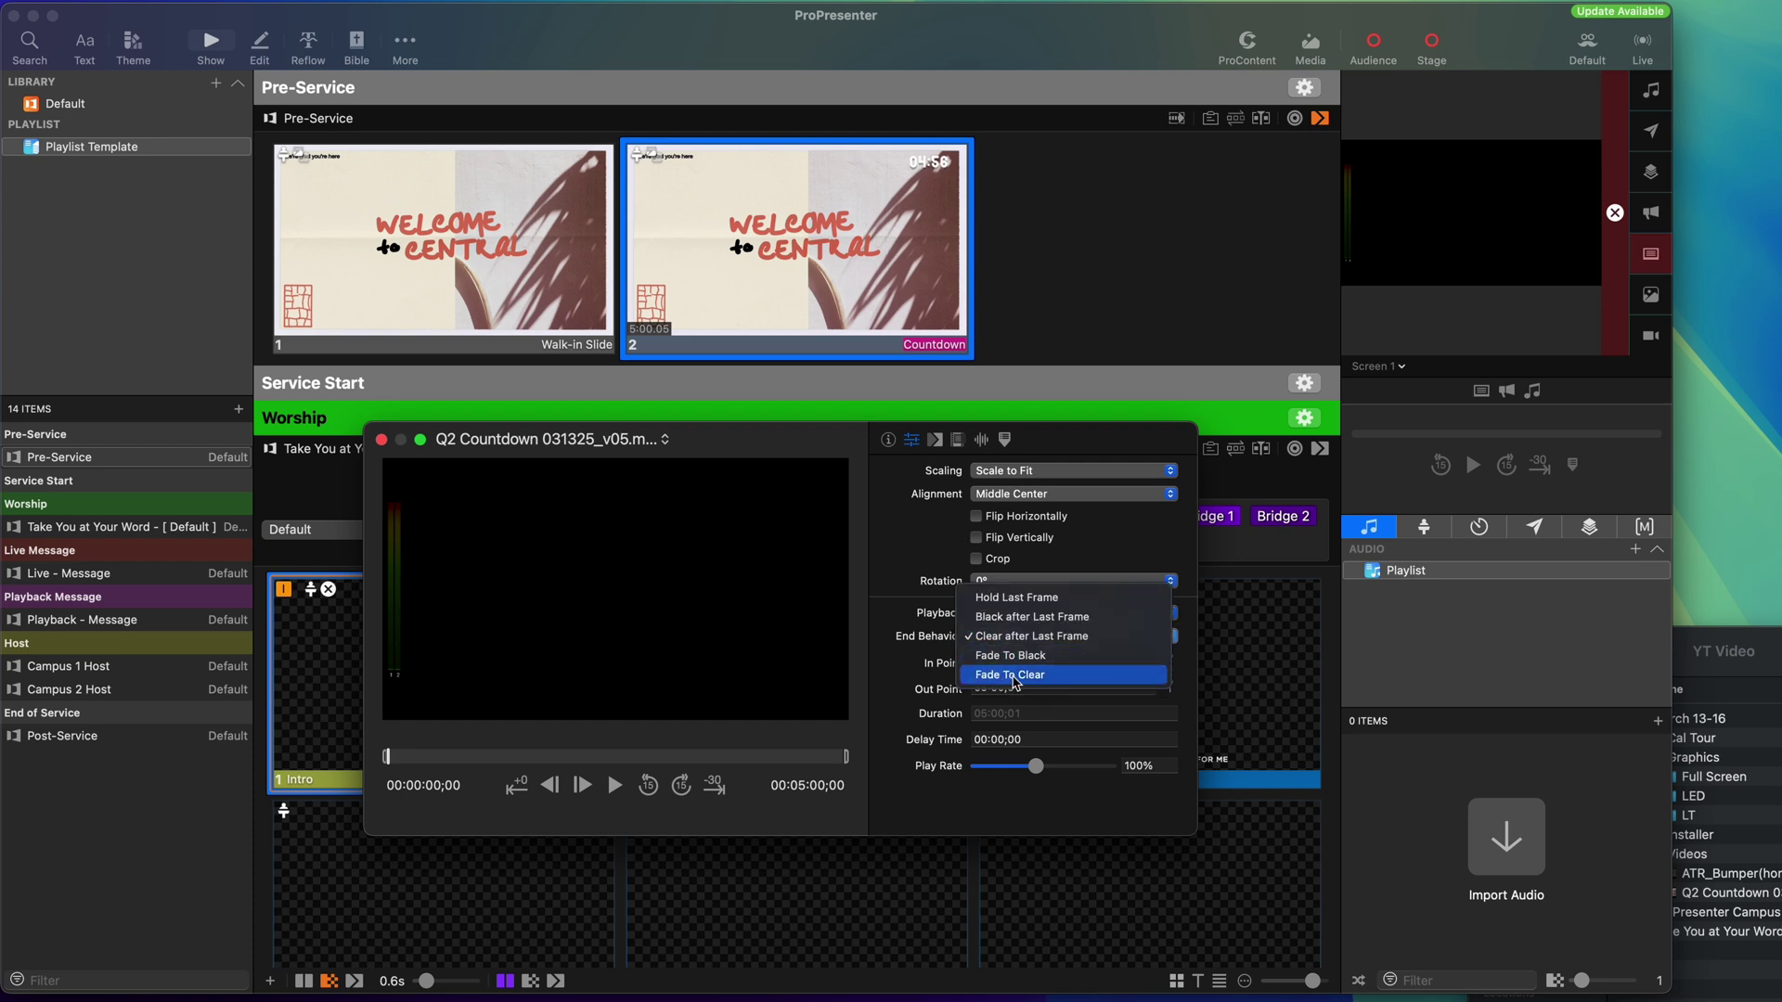
left_click(1012, 672)
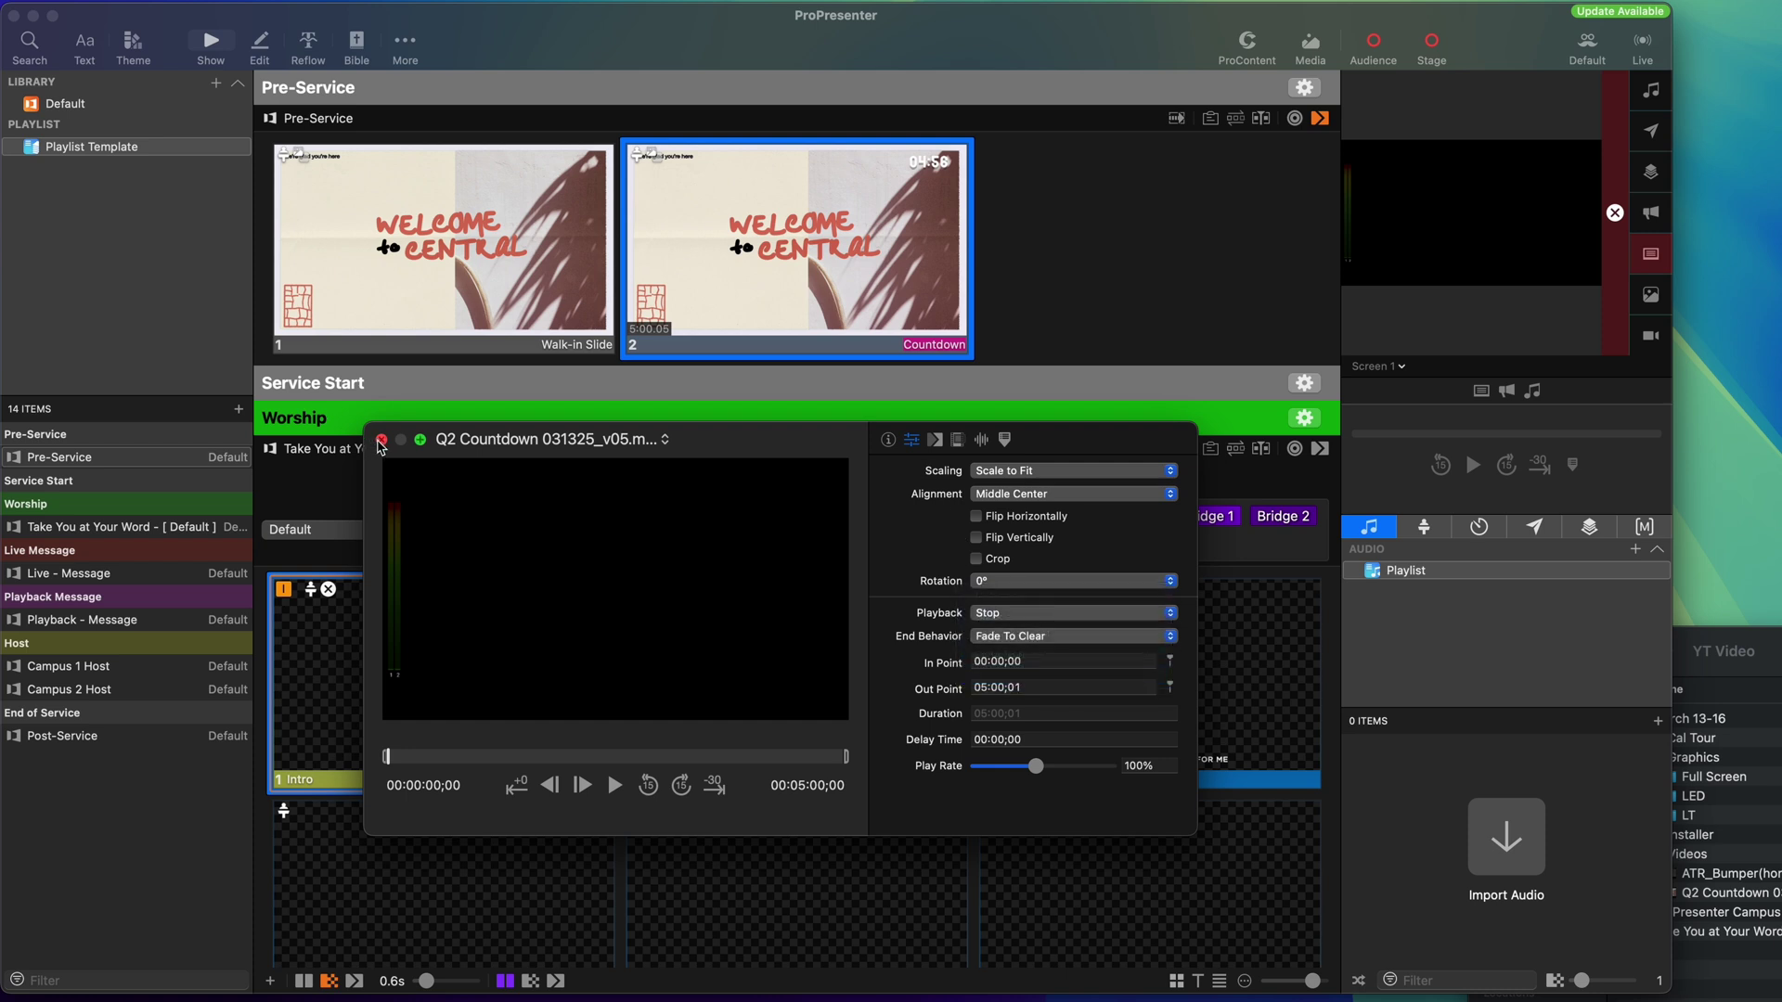
left_click(380, 440)
scroll(437, 517, "down", 10)
left_click(63, 573)
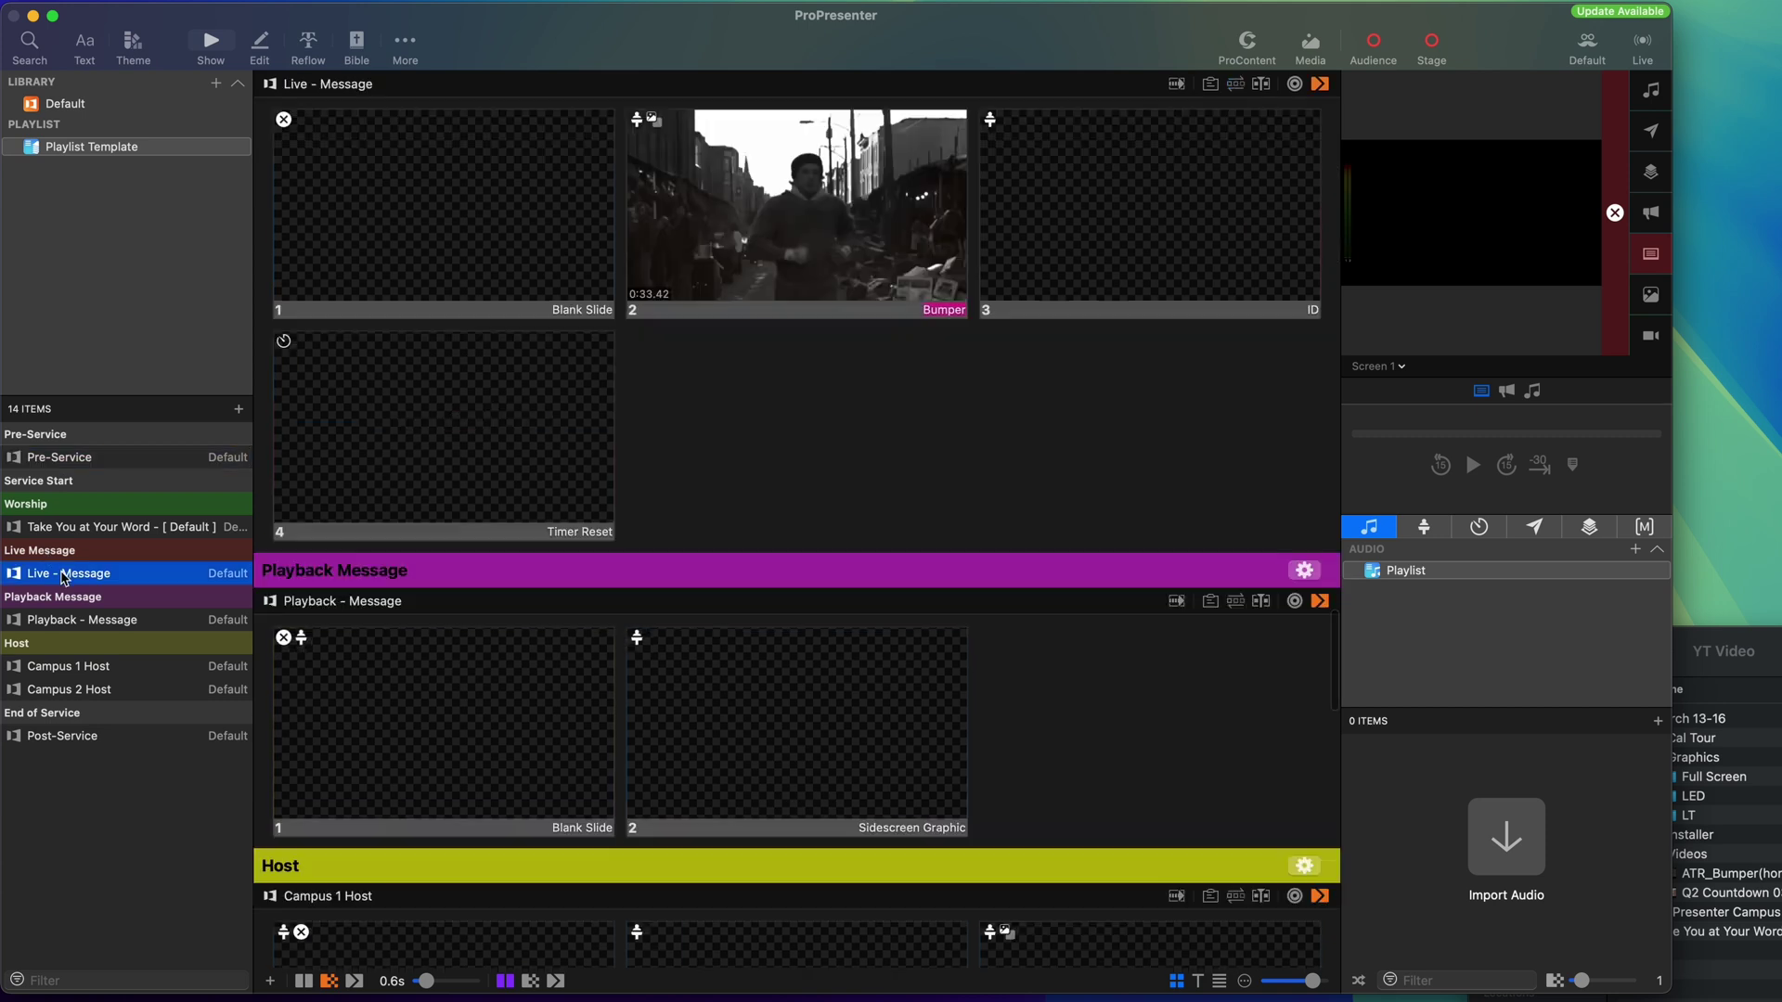
Apply the Against the Ropes ID theme to slide 3 and open it for editing.
right_click(1199, 202)
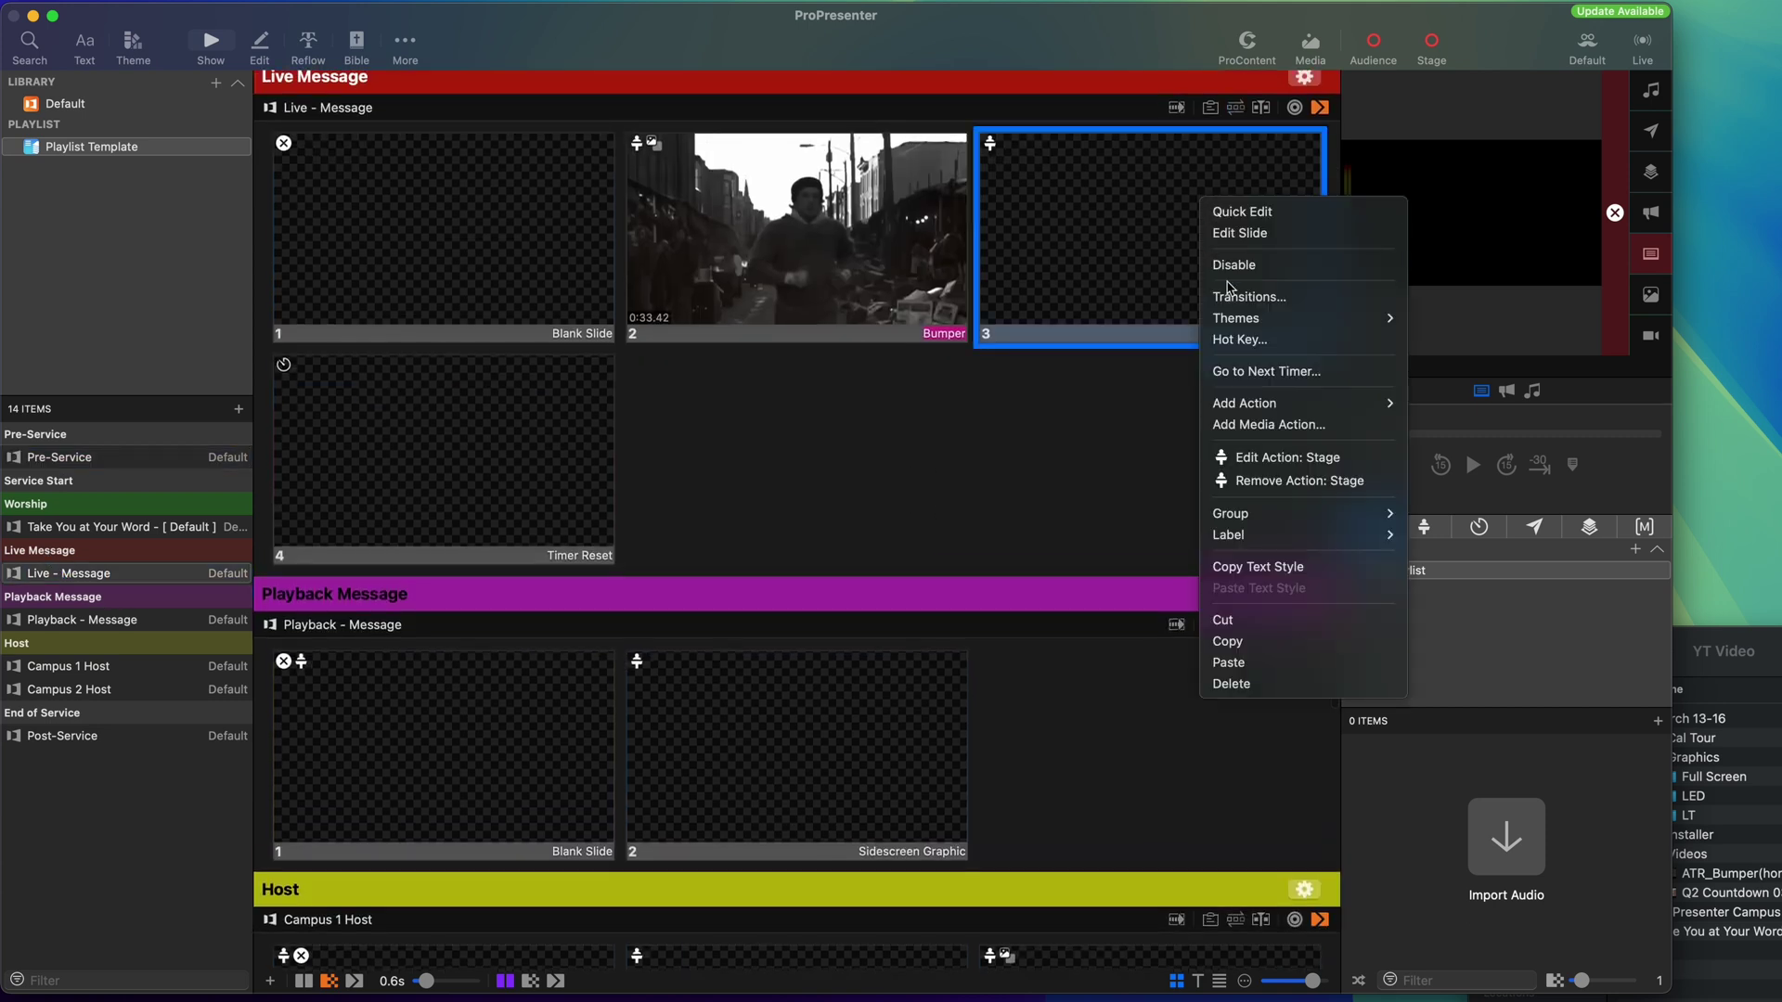
mouse_move(1242, 323)
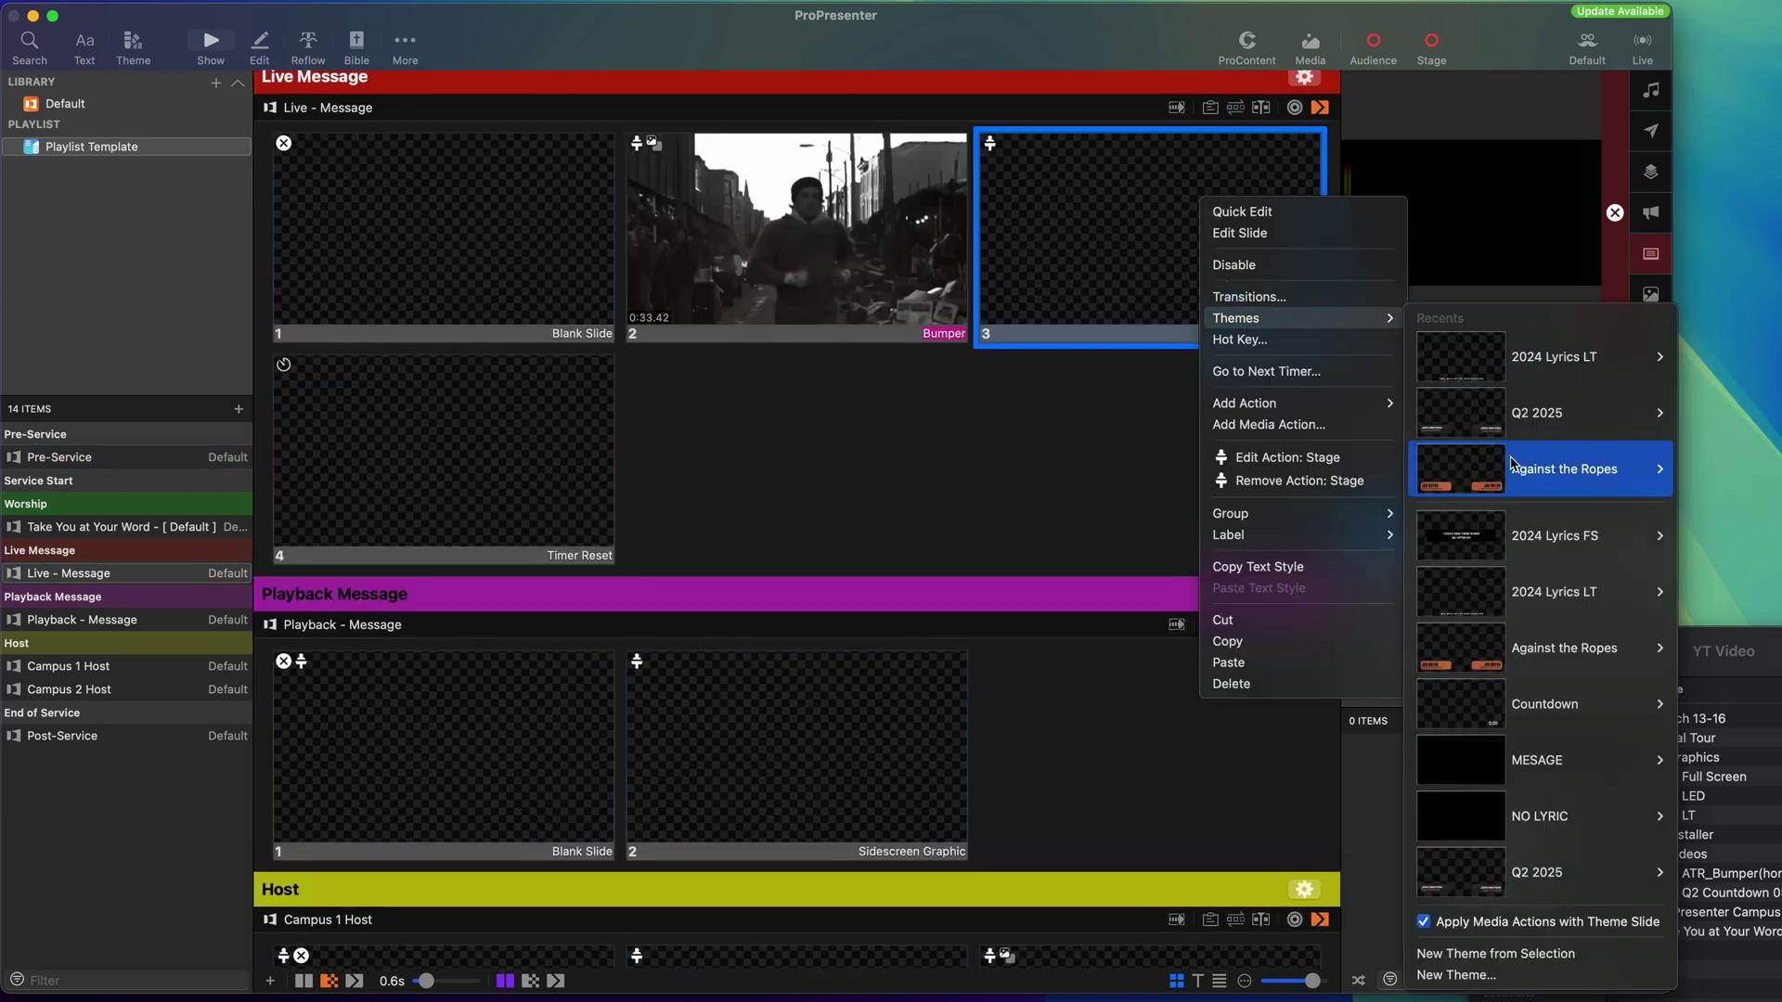
mouse_move(1519, 464)
left_click(1735, 540)
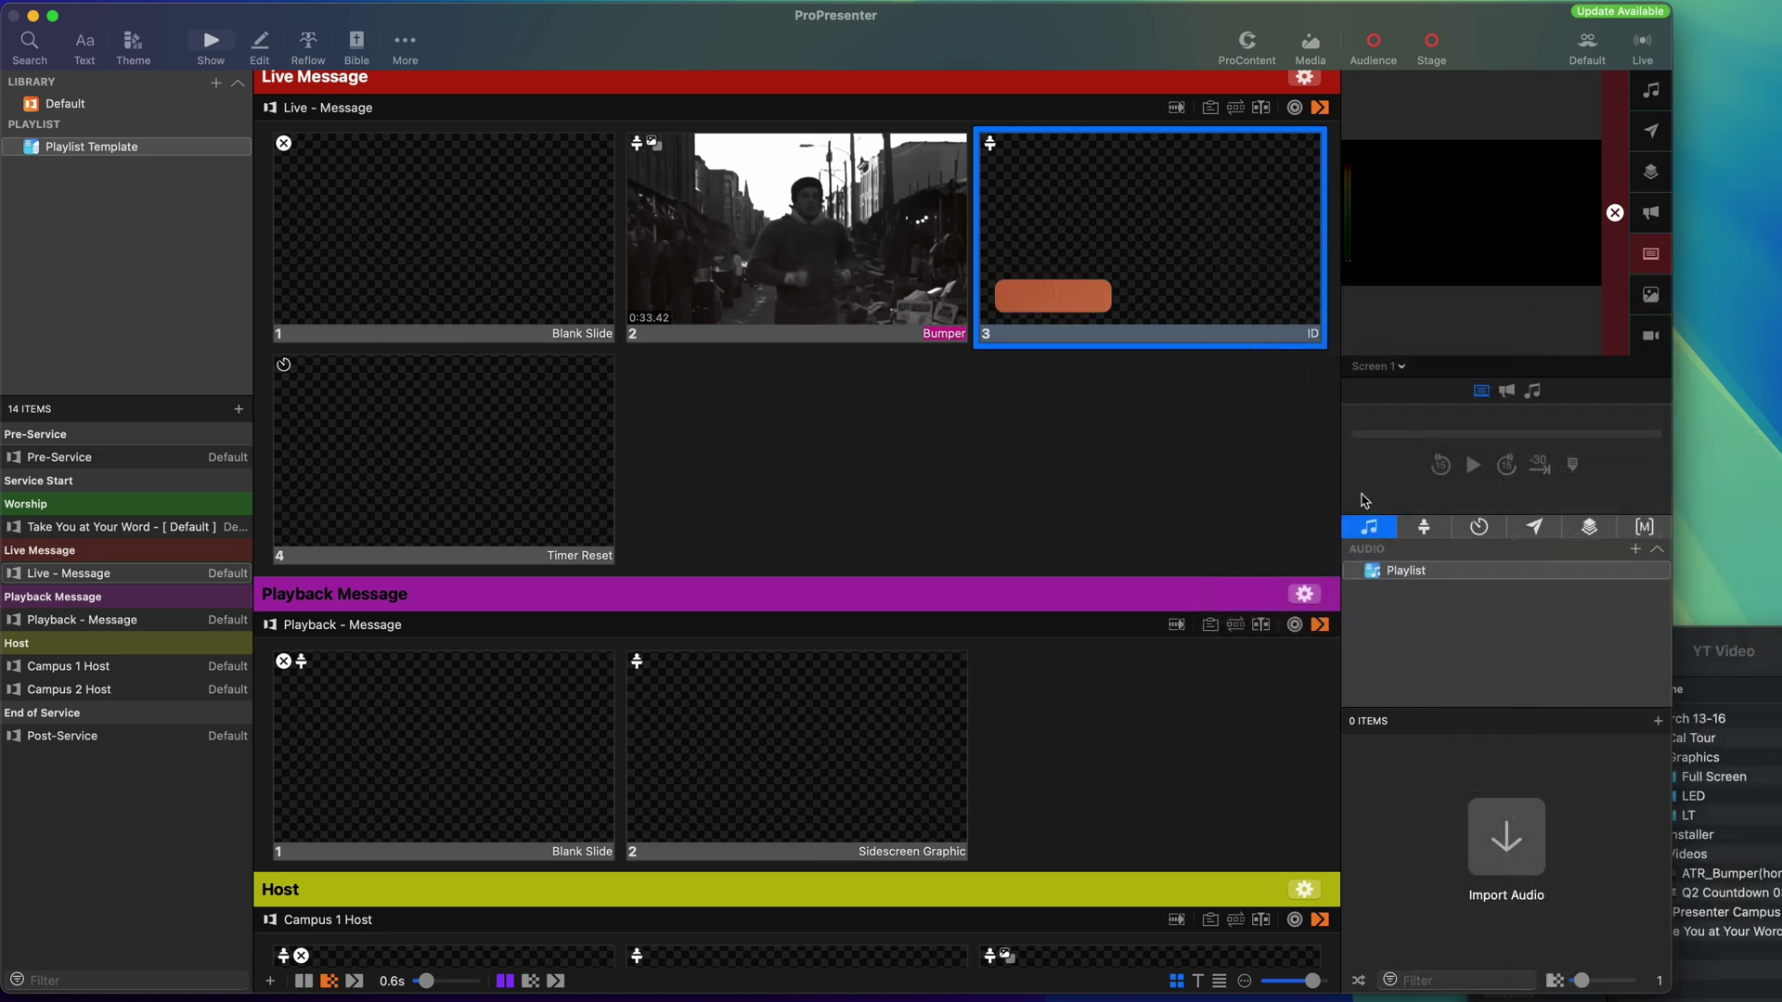
right_click(1126, 263)
left_click(1161, 284)
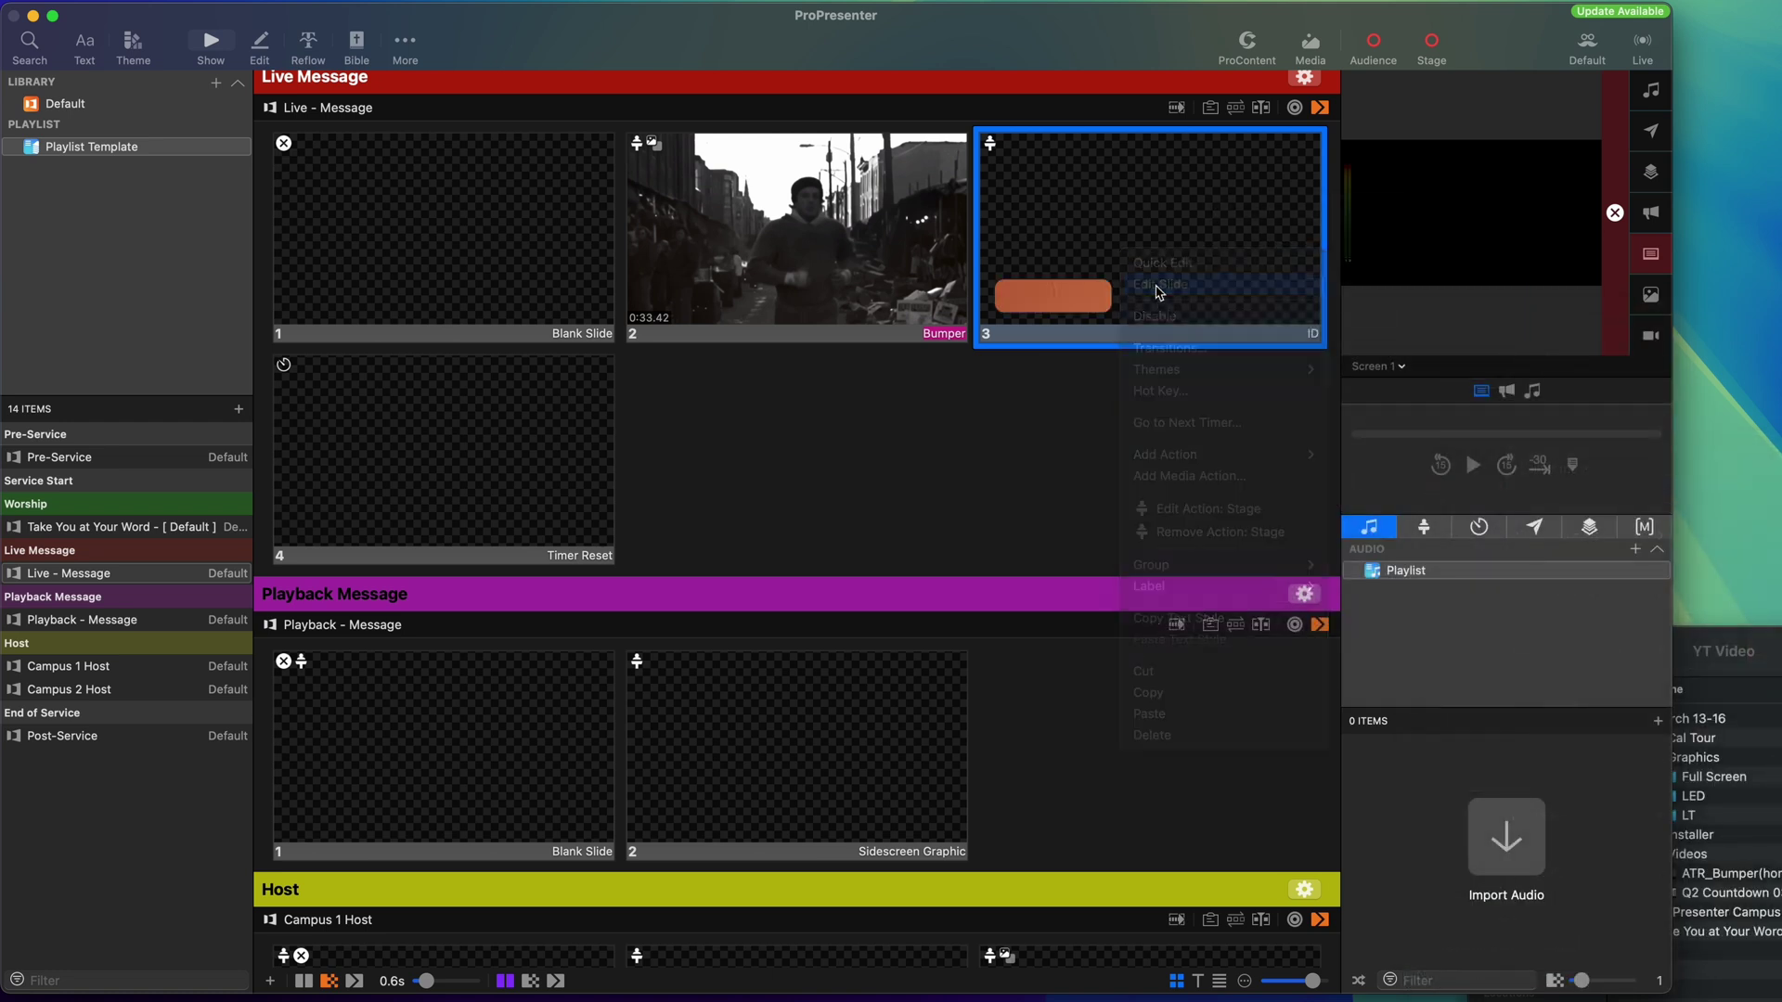
Enter the pastor's name and the title 'Pastor' in the ID lower third.
left_click(391, 698)
double_click(391, 698)
key("BackSpace")
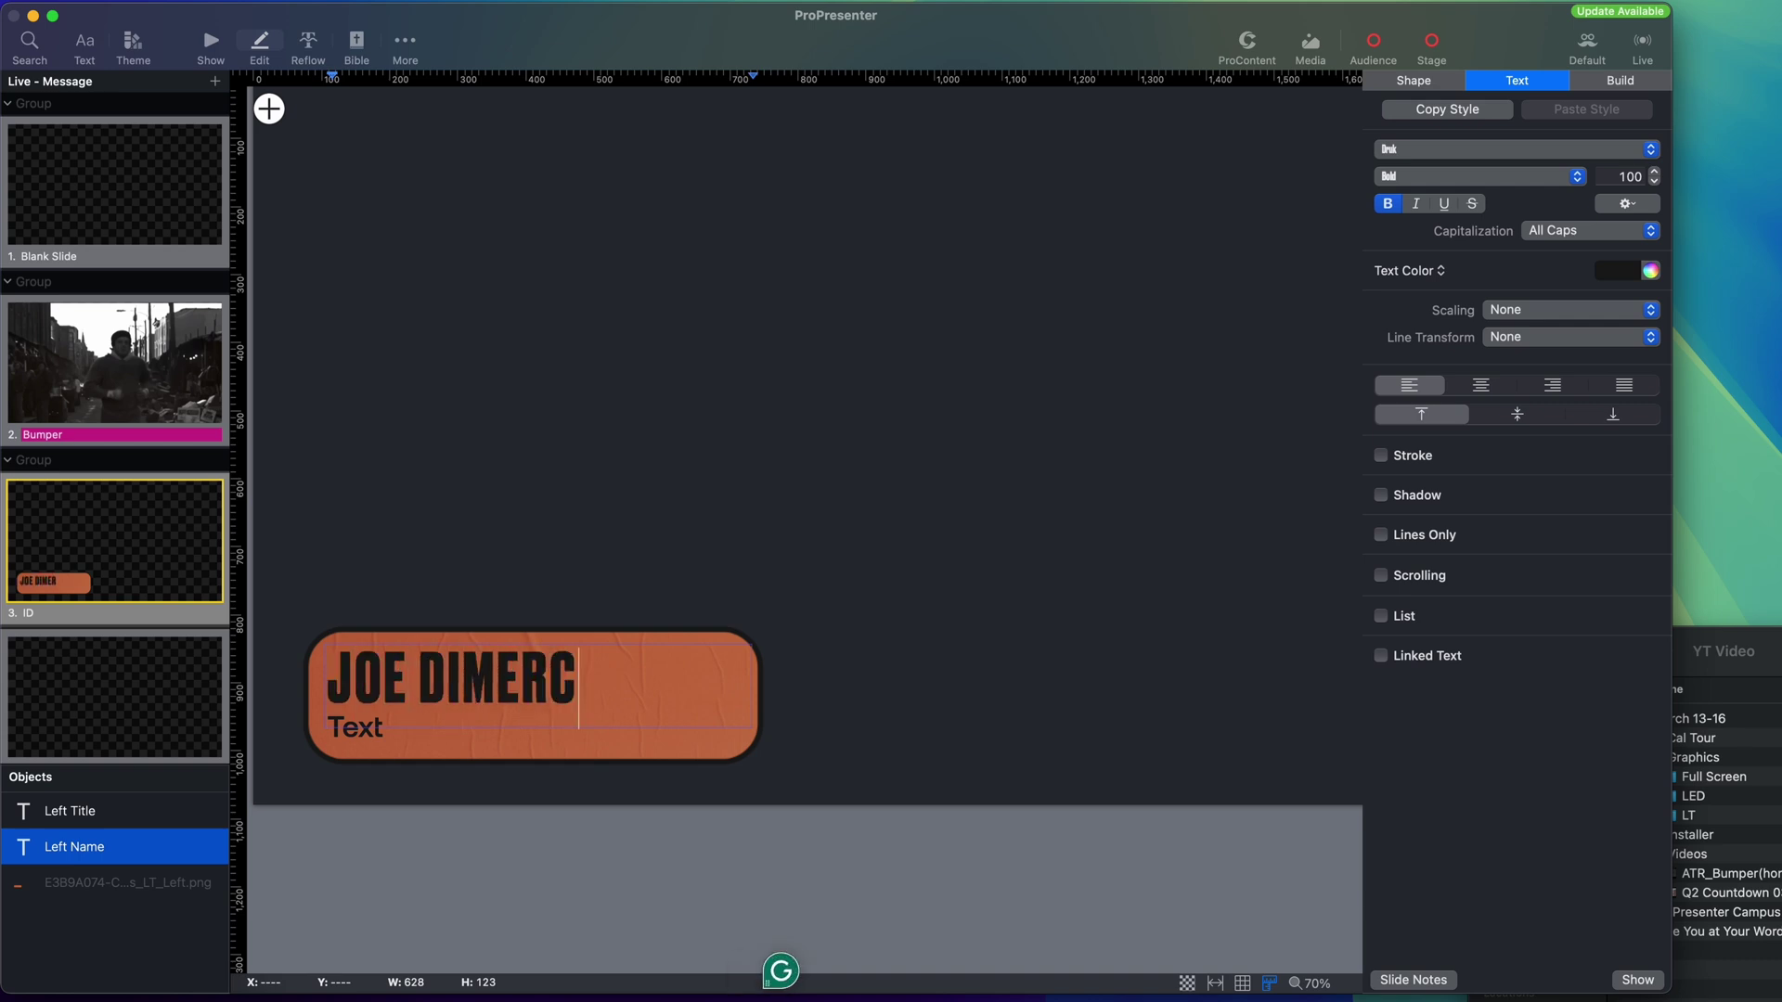
left_click(414, 859)
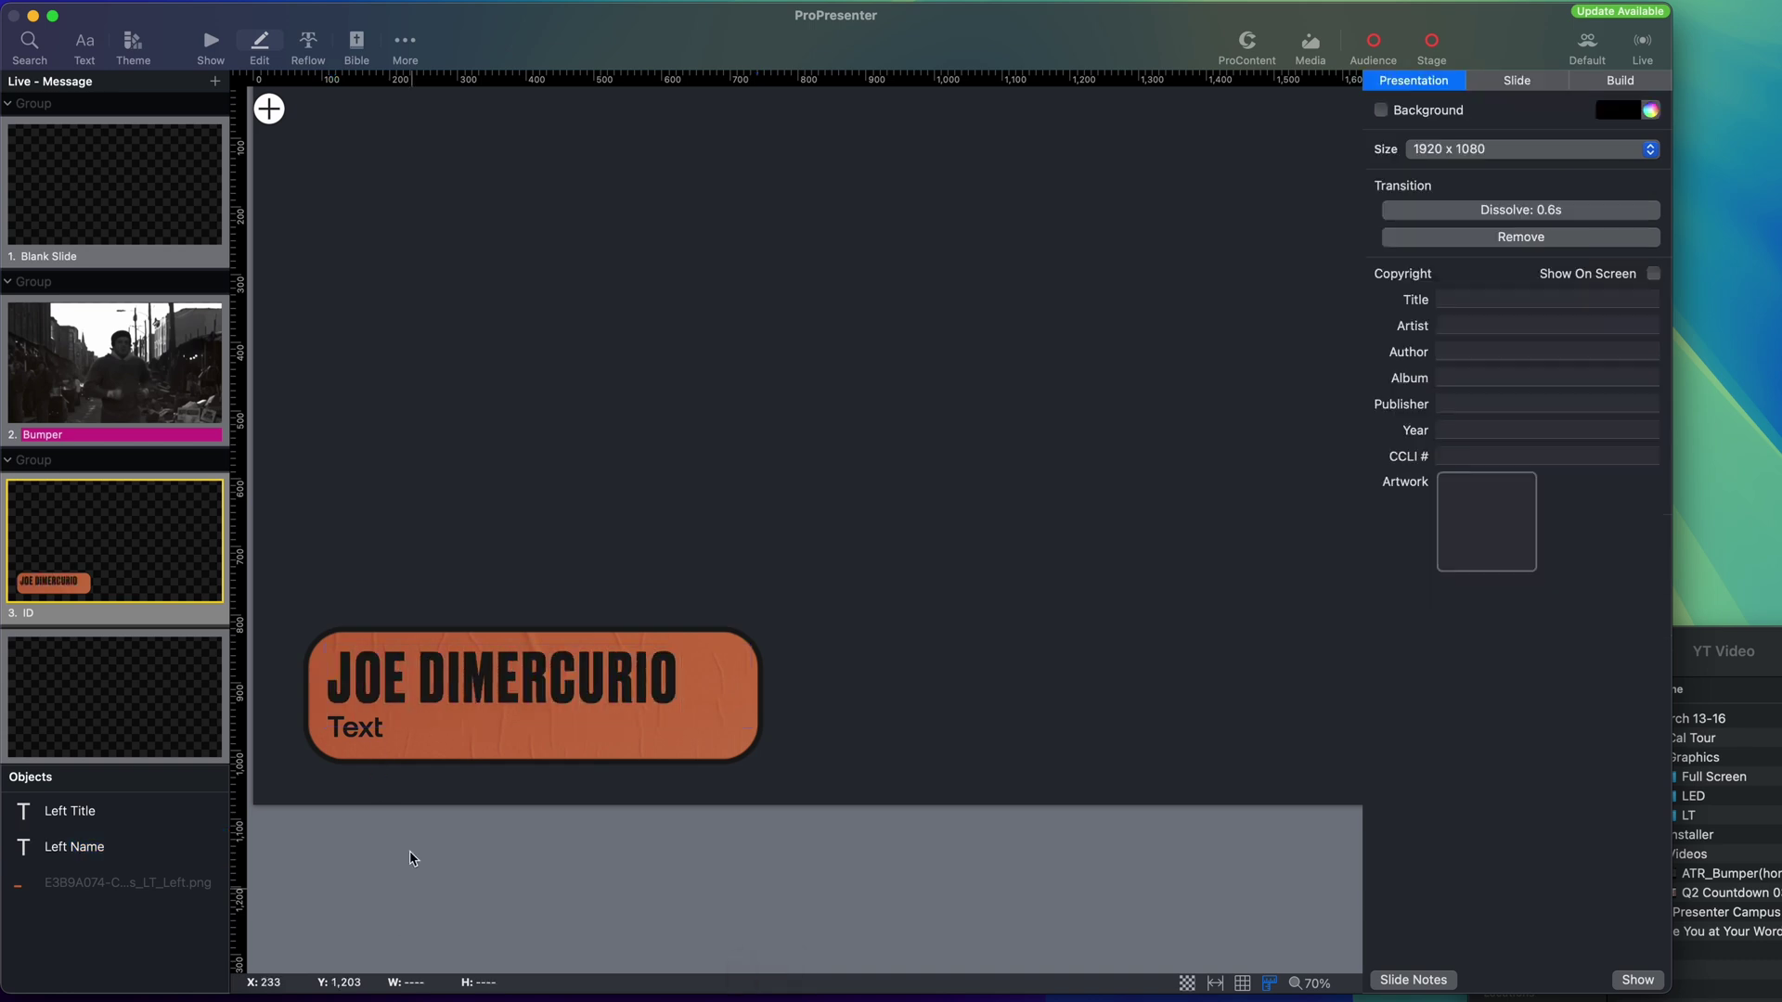
left_click(358, 735)
right_click(357, 735)
double_click(348, 730)
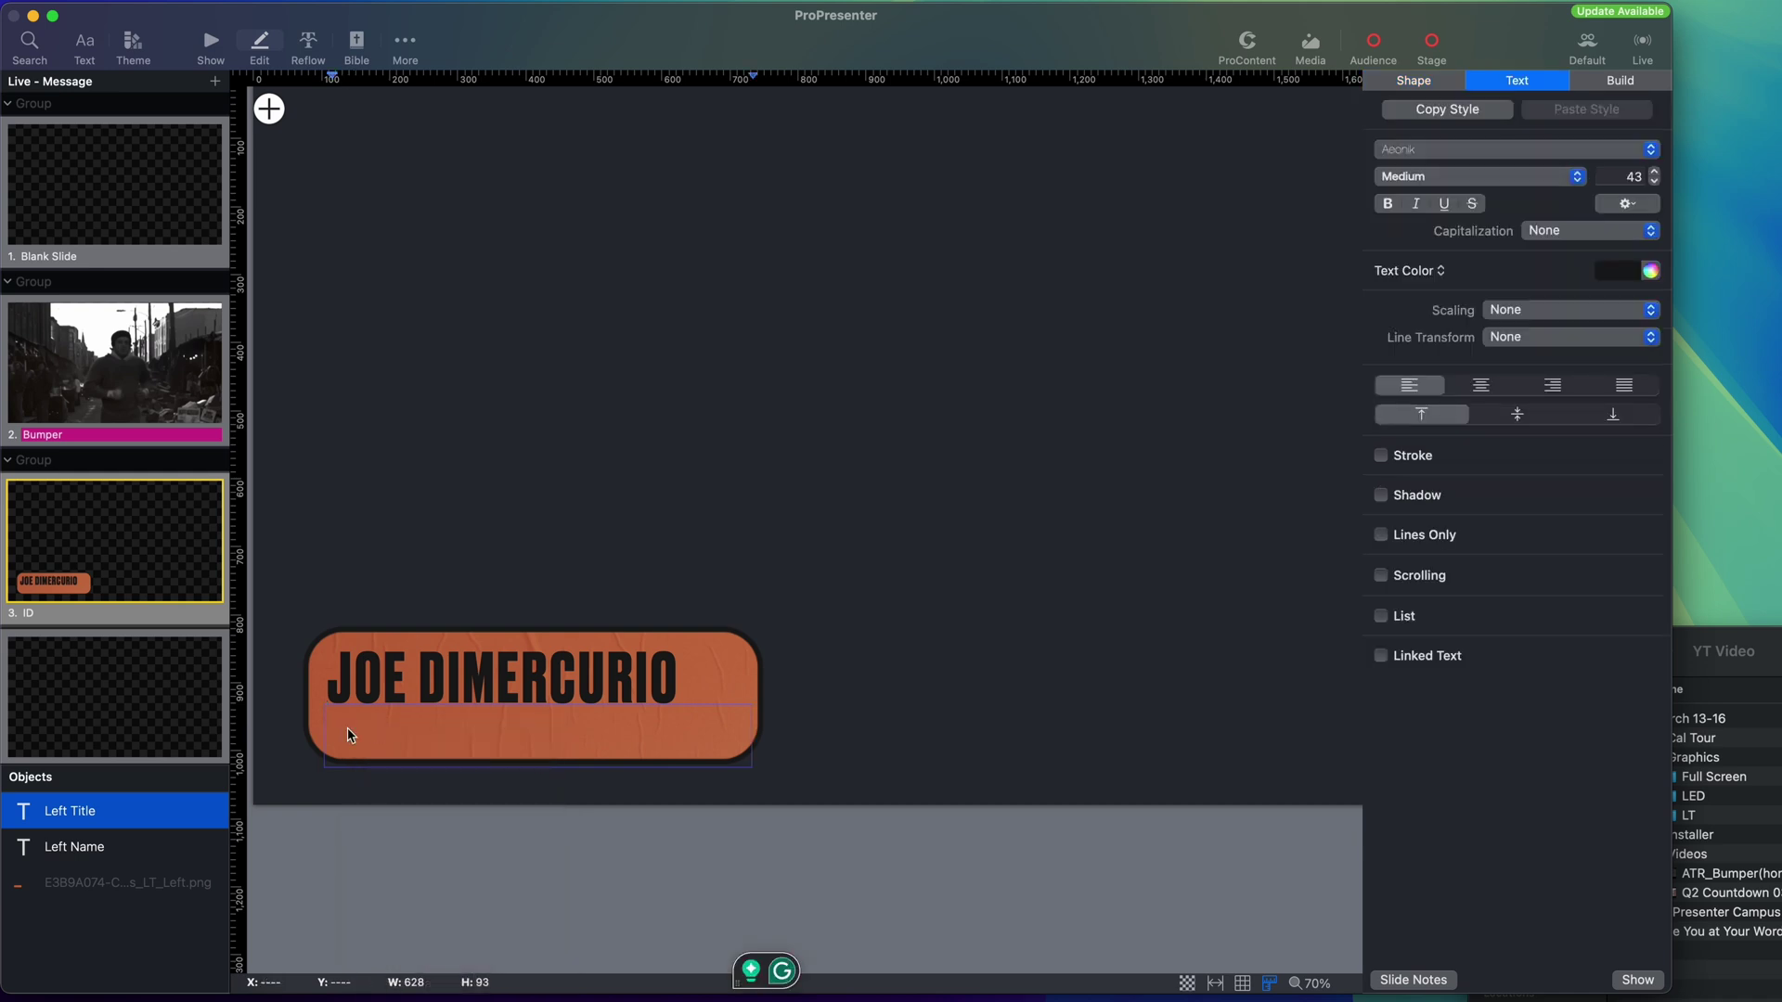
type("Pastor")
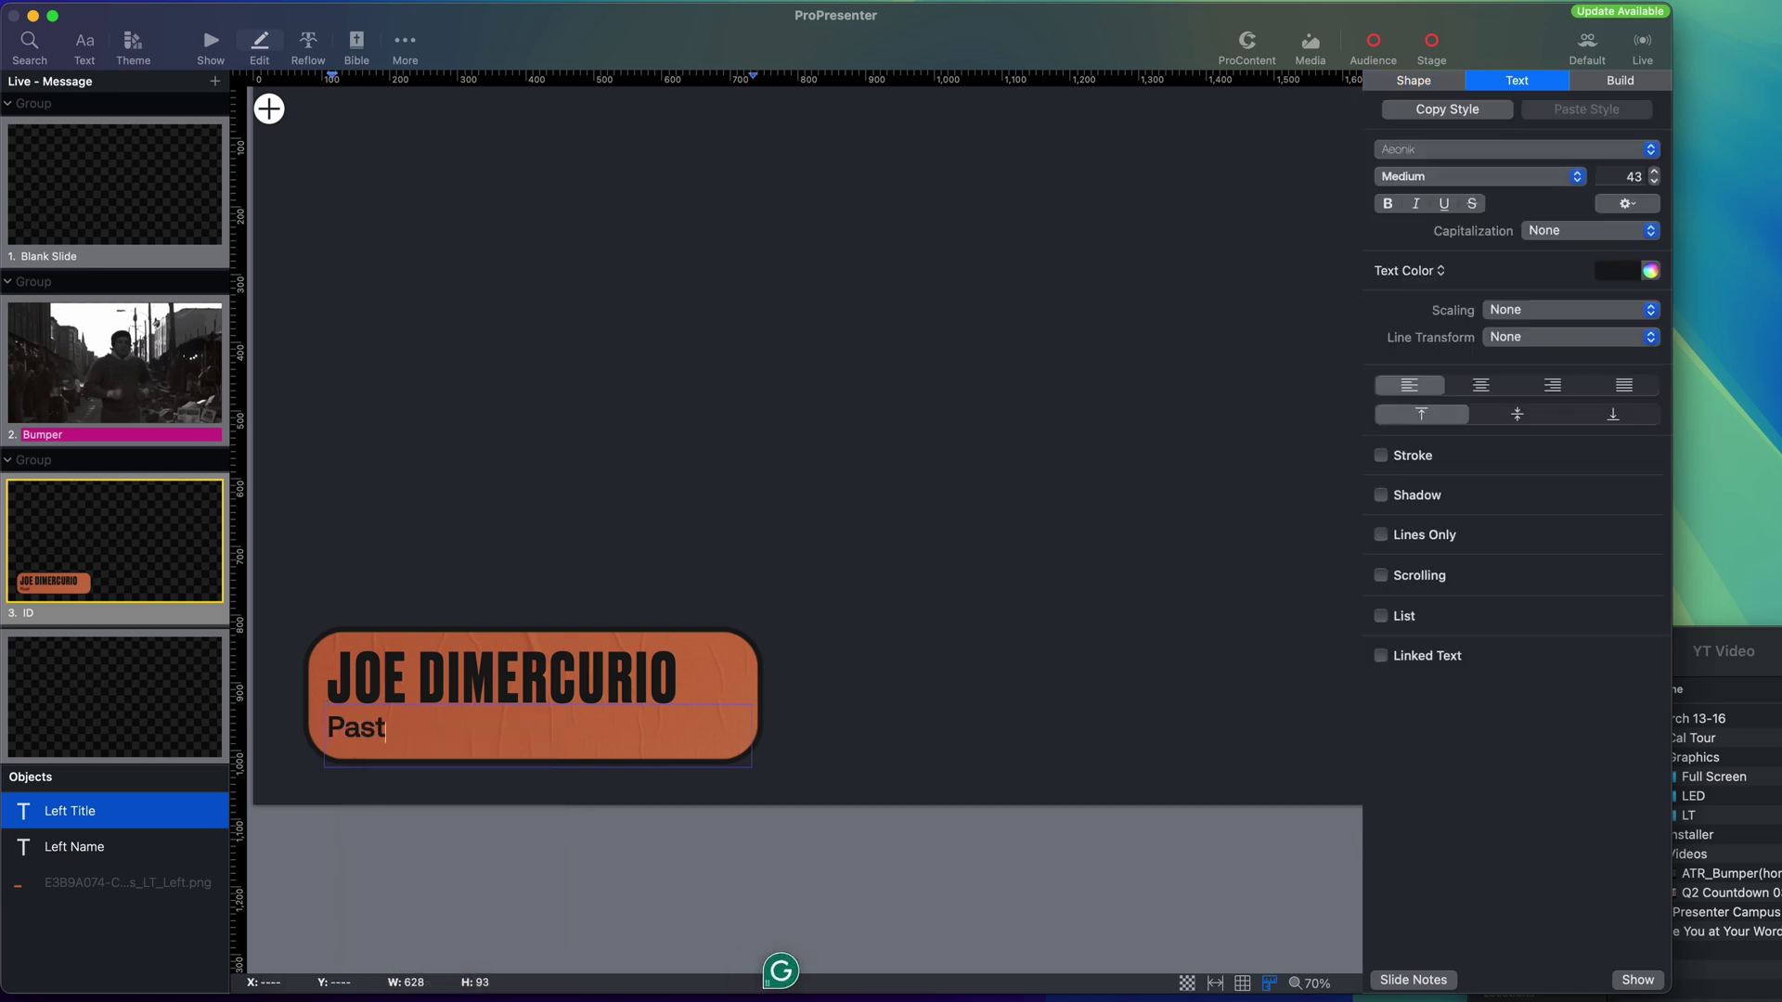
left_click(452, 902)
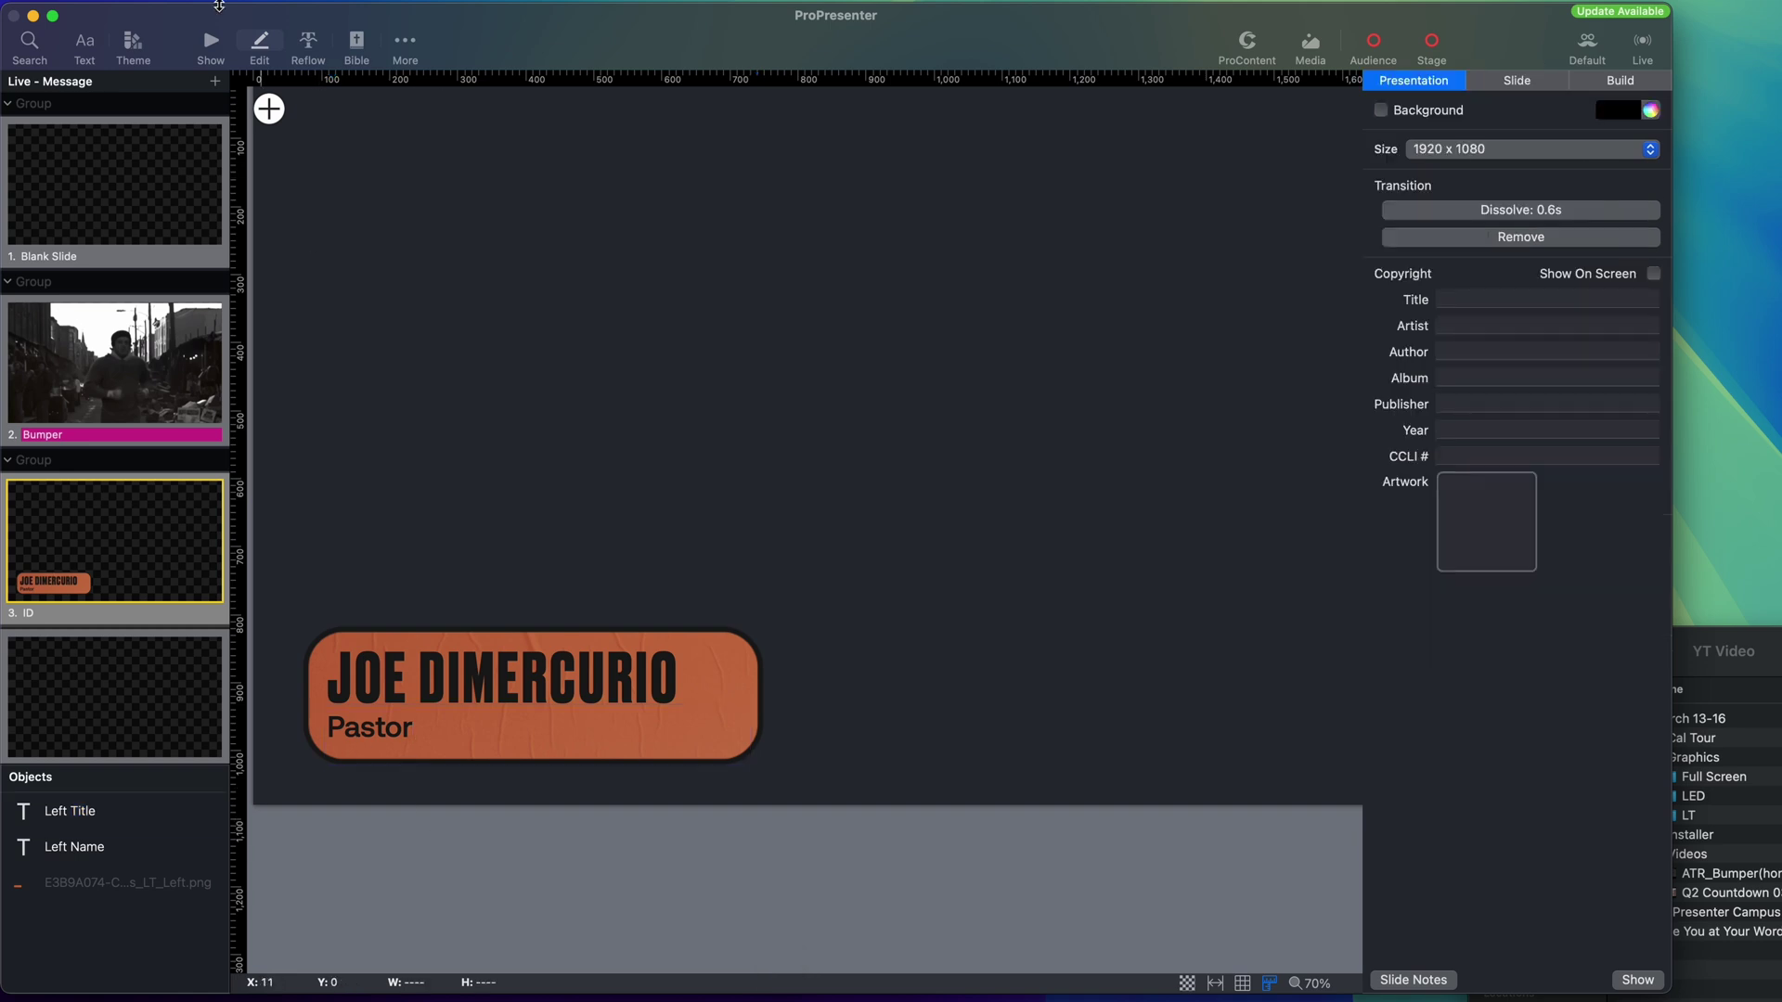
left_click(221, 52)
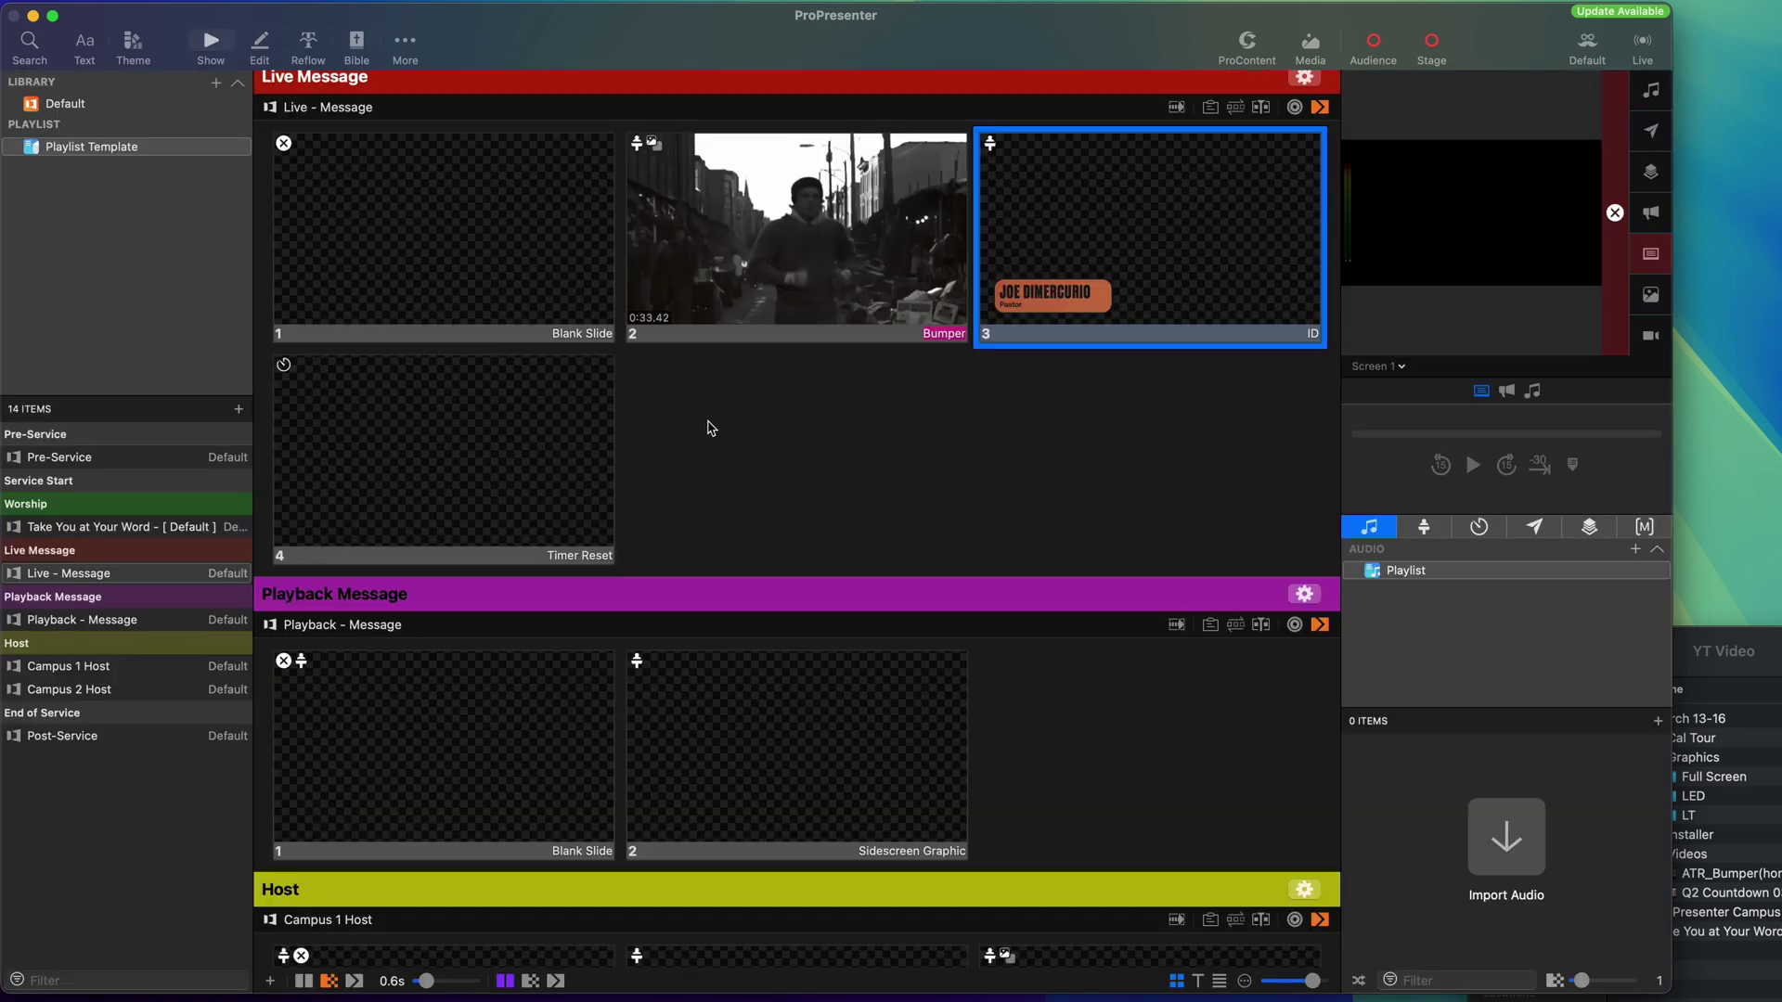
scroll(754, 423, "down", 5)
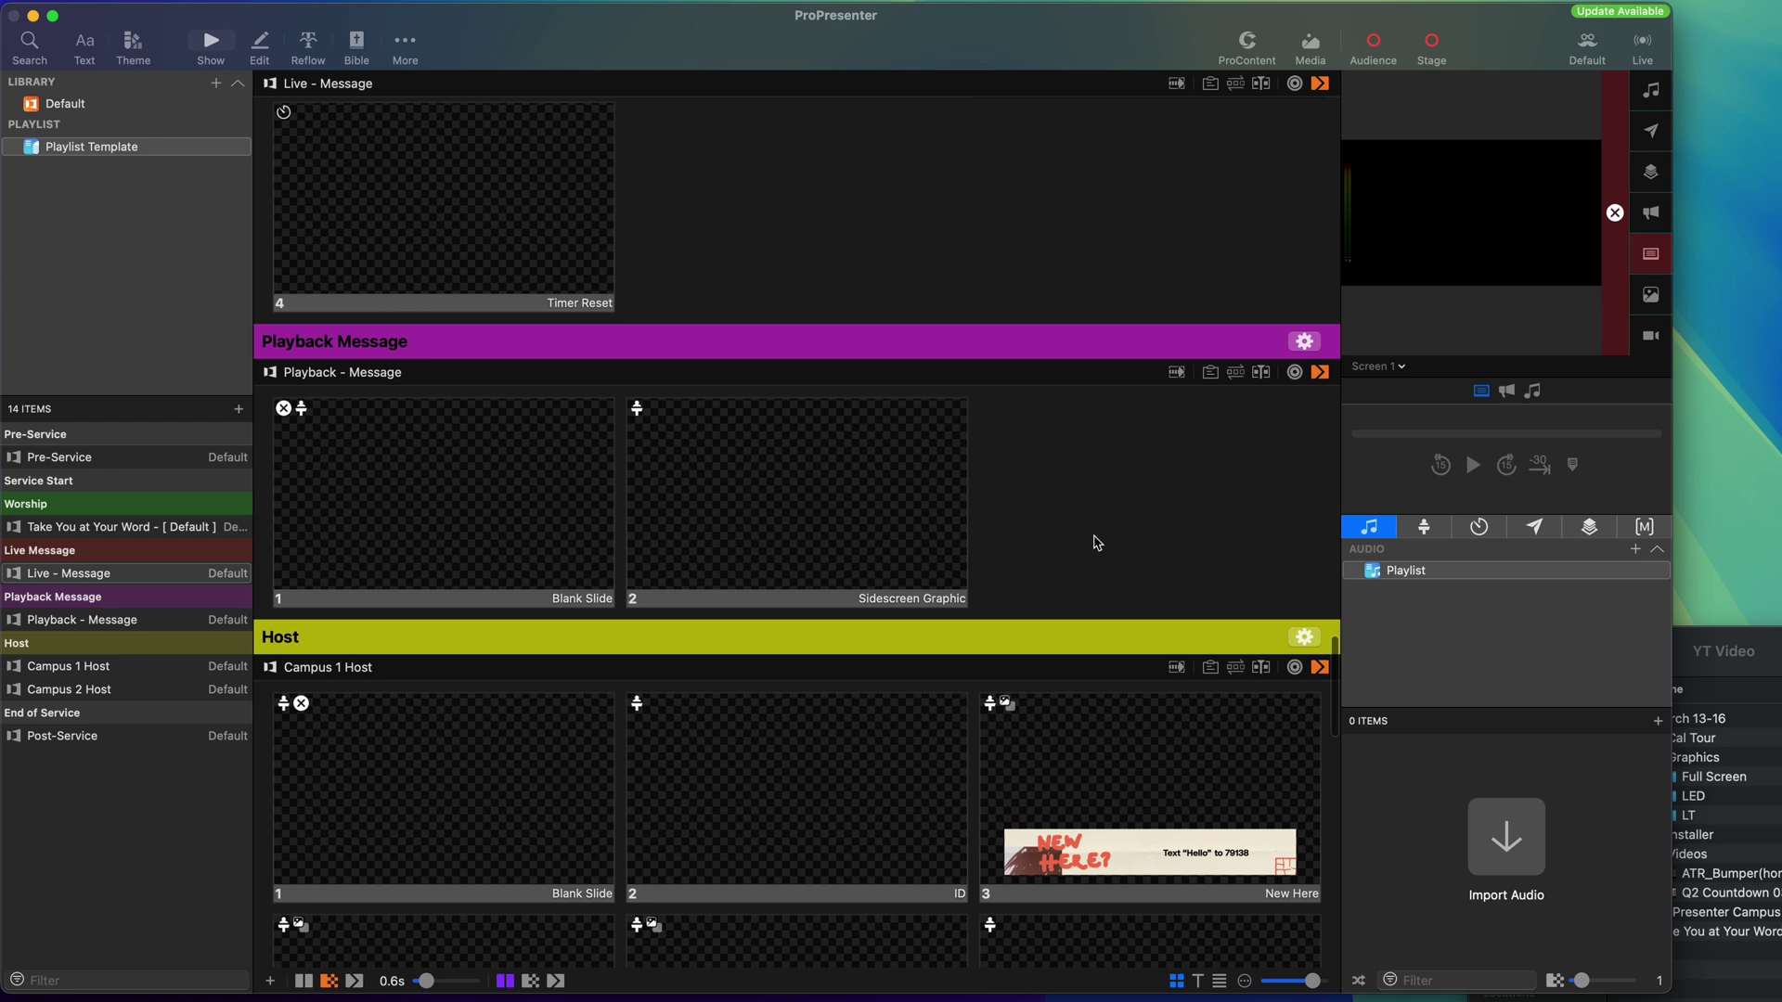
Place the boxing-gloves image from Full Screen on the Sidescreen Graphic slide and set its media behavior.
left_click(1732, 728)
left_click(1657, 780)
left_click_drag(1758, 806, 816, 516)
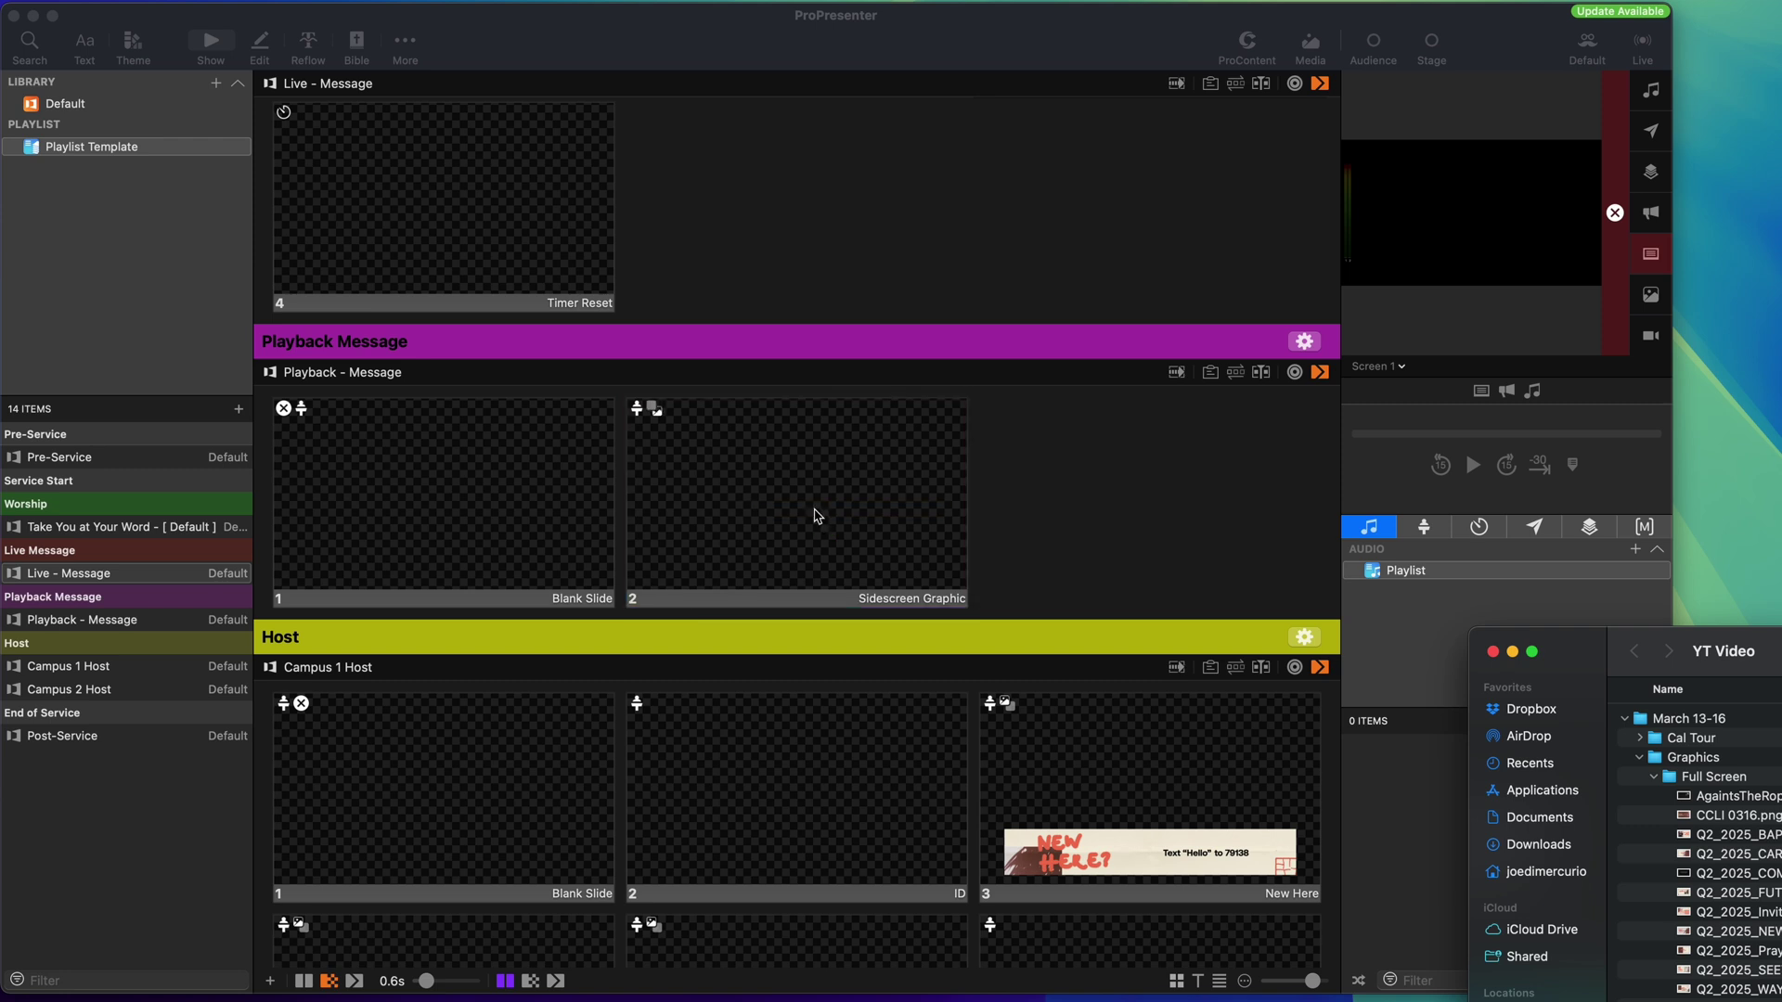
left_click(842, 511)
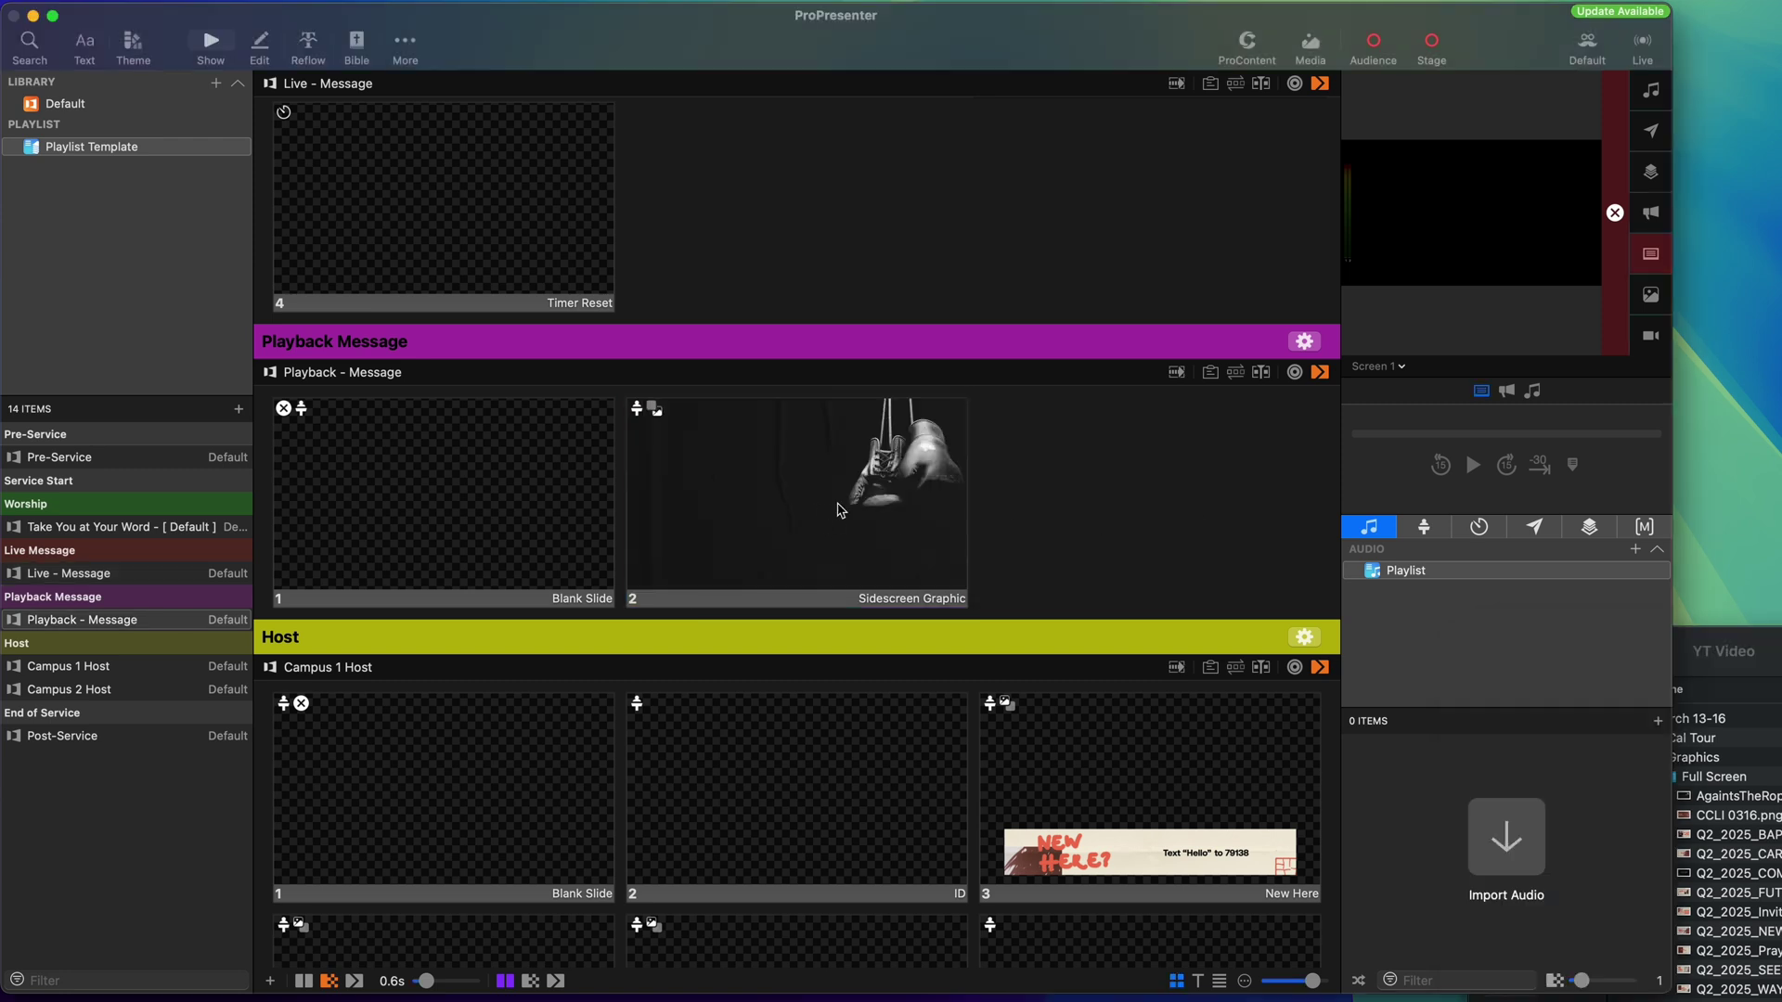
right_click(842, 510)
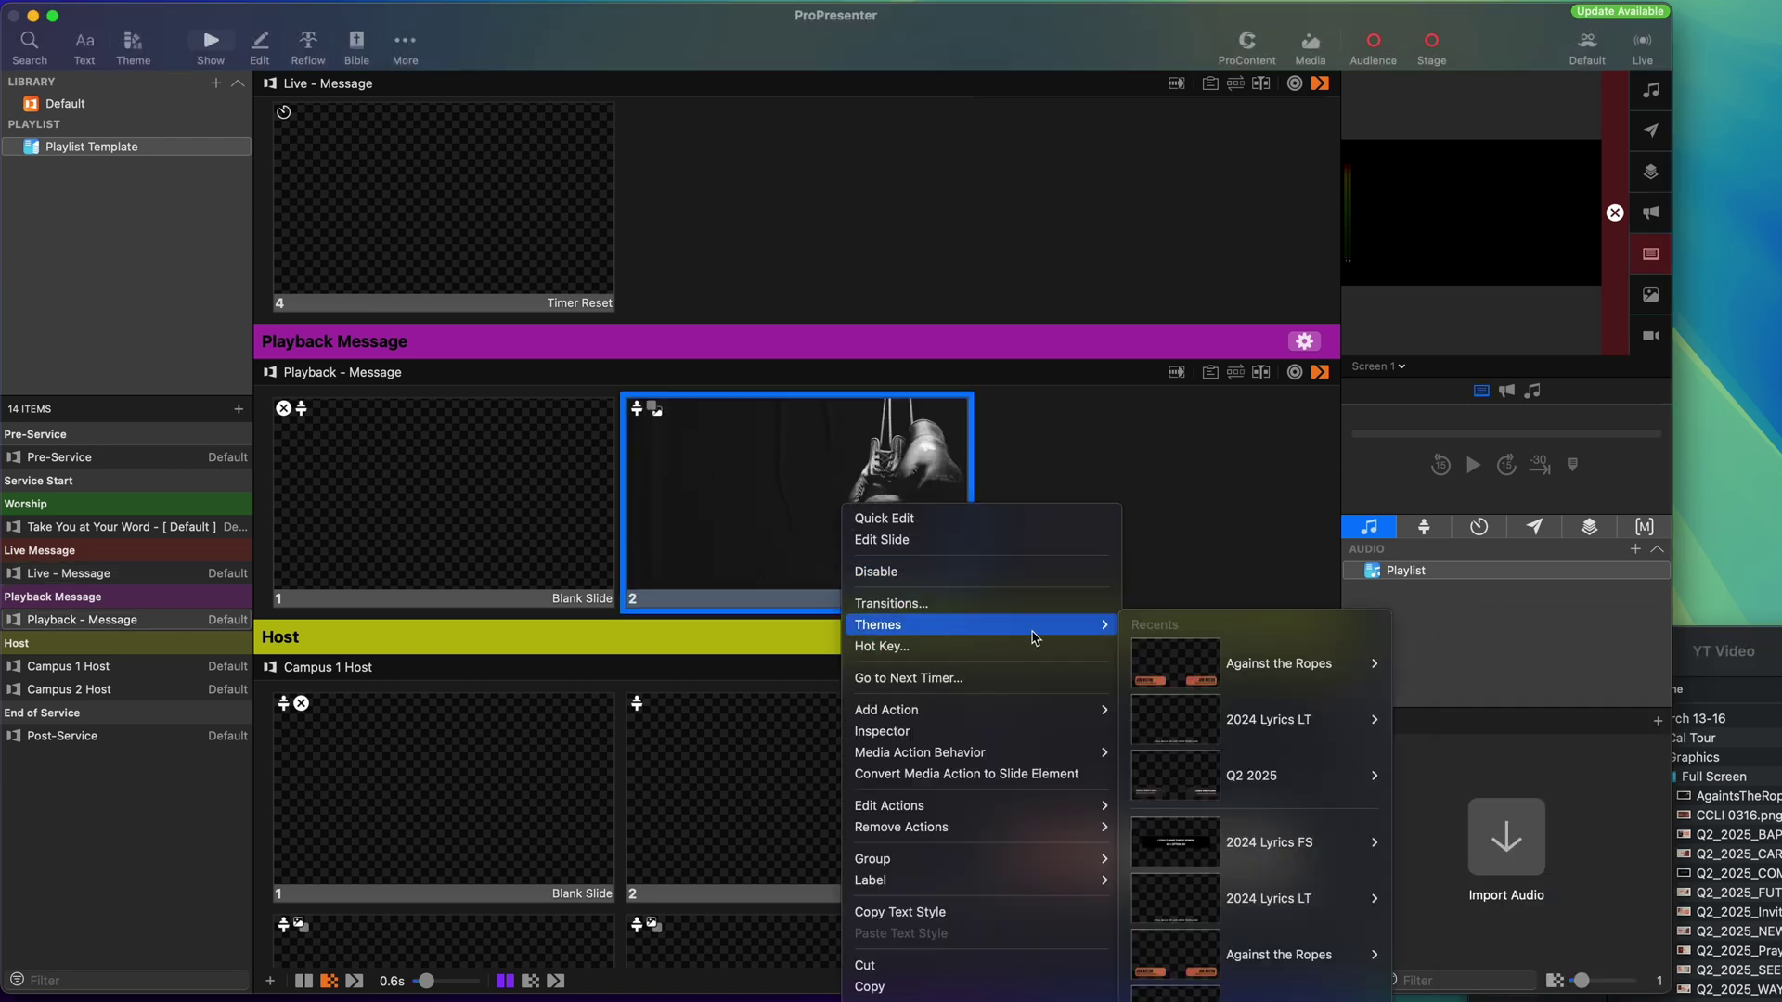
mouse_move(968, 763)
left_click(1170, 778)
left_click(1133, 520)
scroll(1090, 529, "down", 3)
scroll(1089, 529, "up", 10)
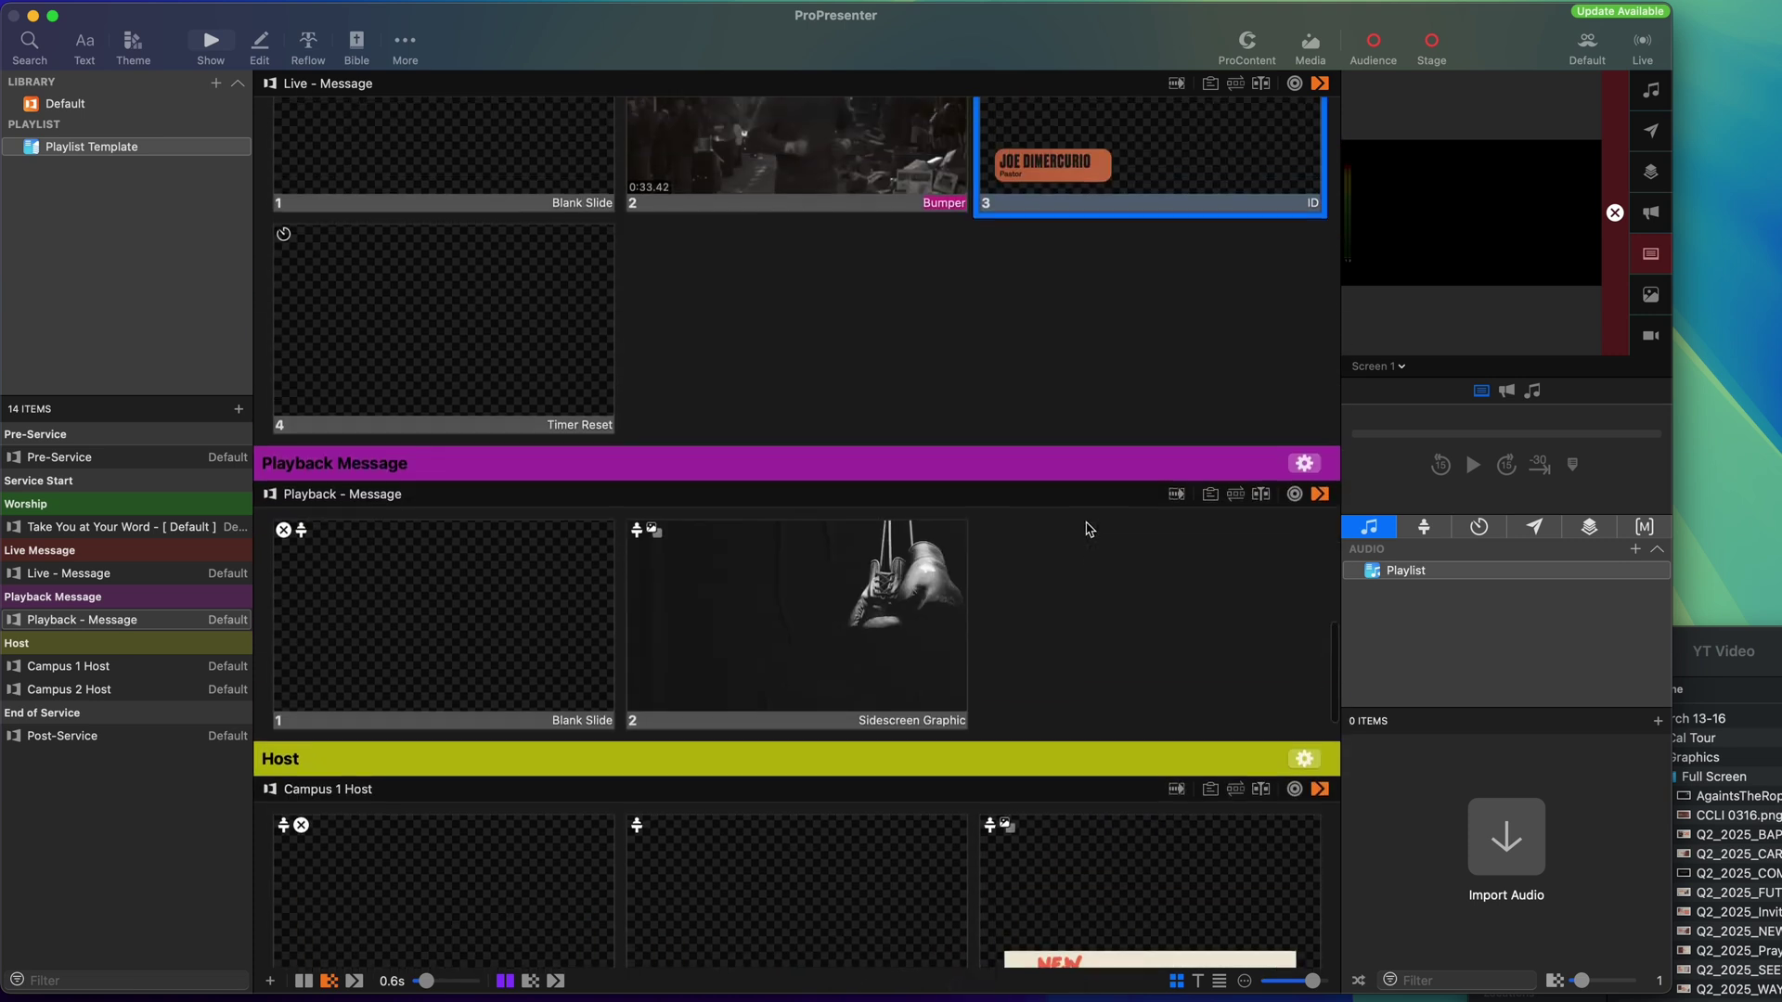
scroll(1089, 529, "down", 15)
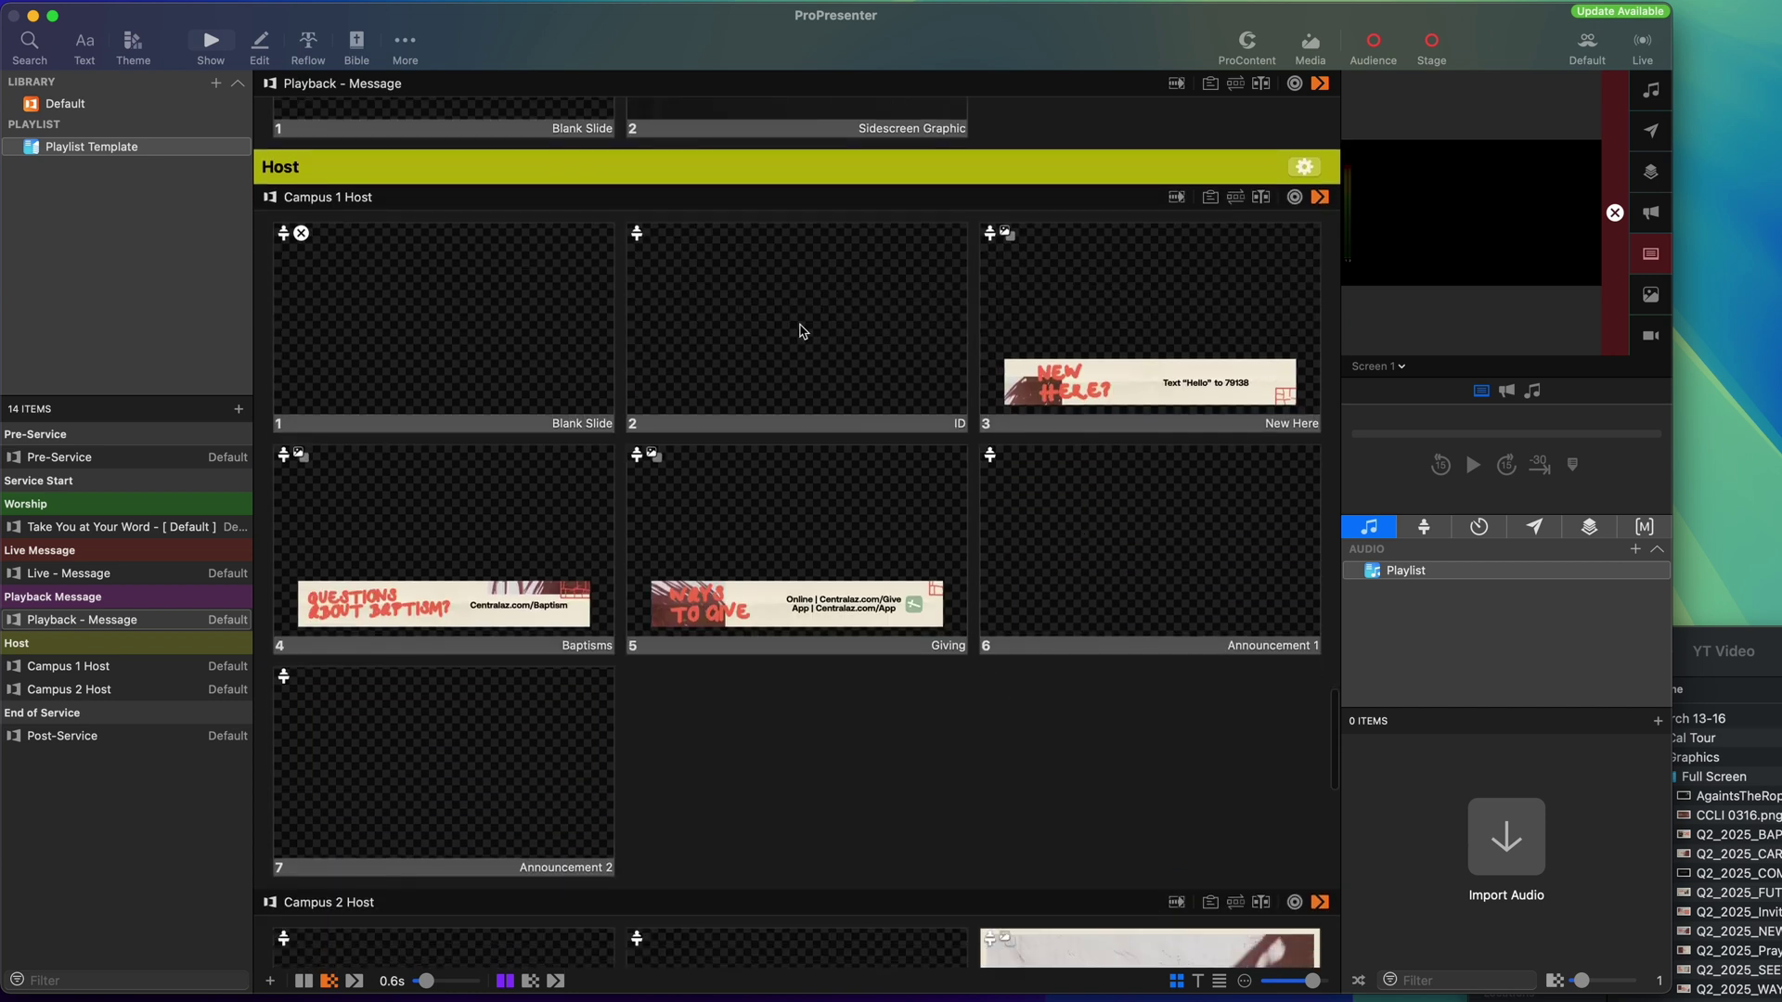
Apply the Q2 2025 ID theme to Campus 1 Host slide 2 and open it for editing.
right_click(802, 331)
mouse_move(851, 446)
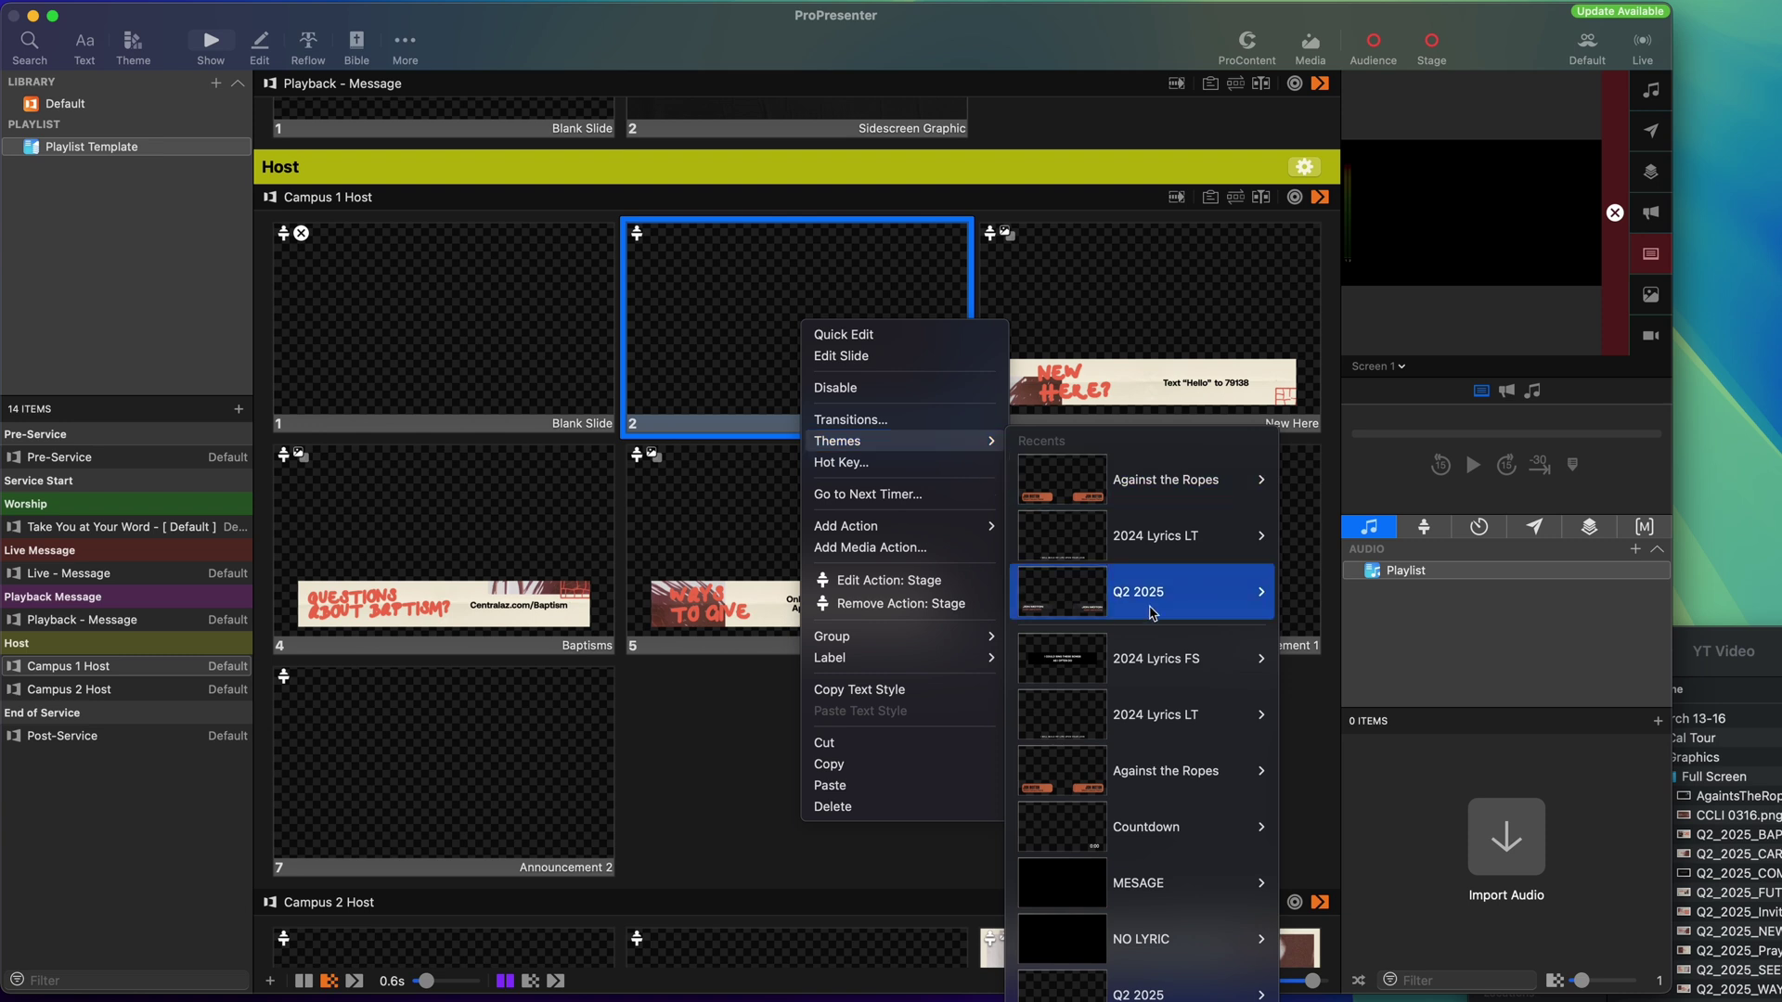
mouse_move(1176, 609)
left_click(1366, 613)
right_click(921, 357)
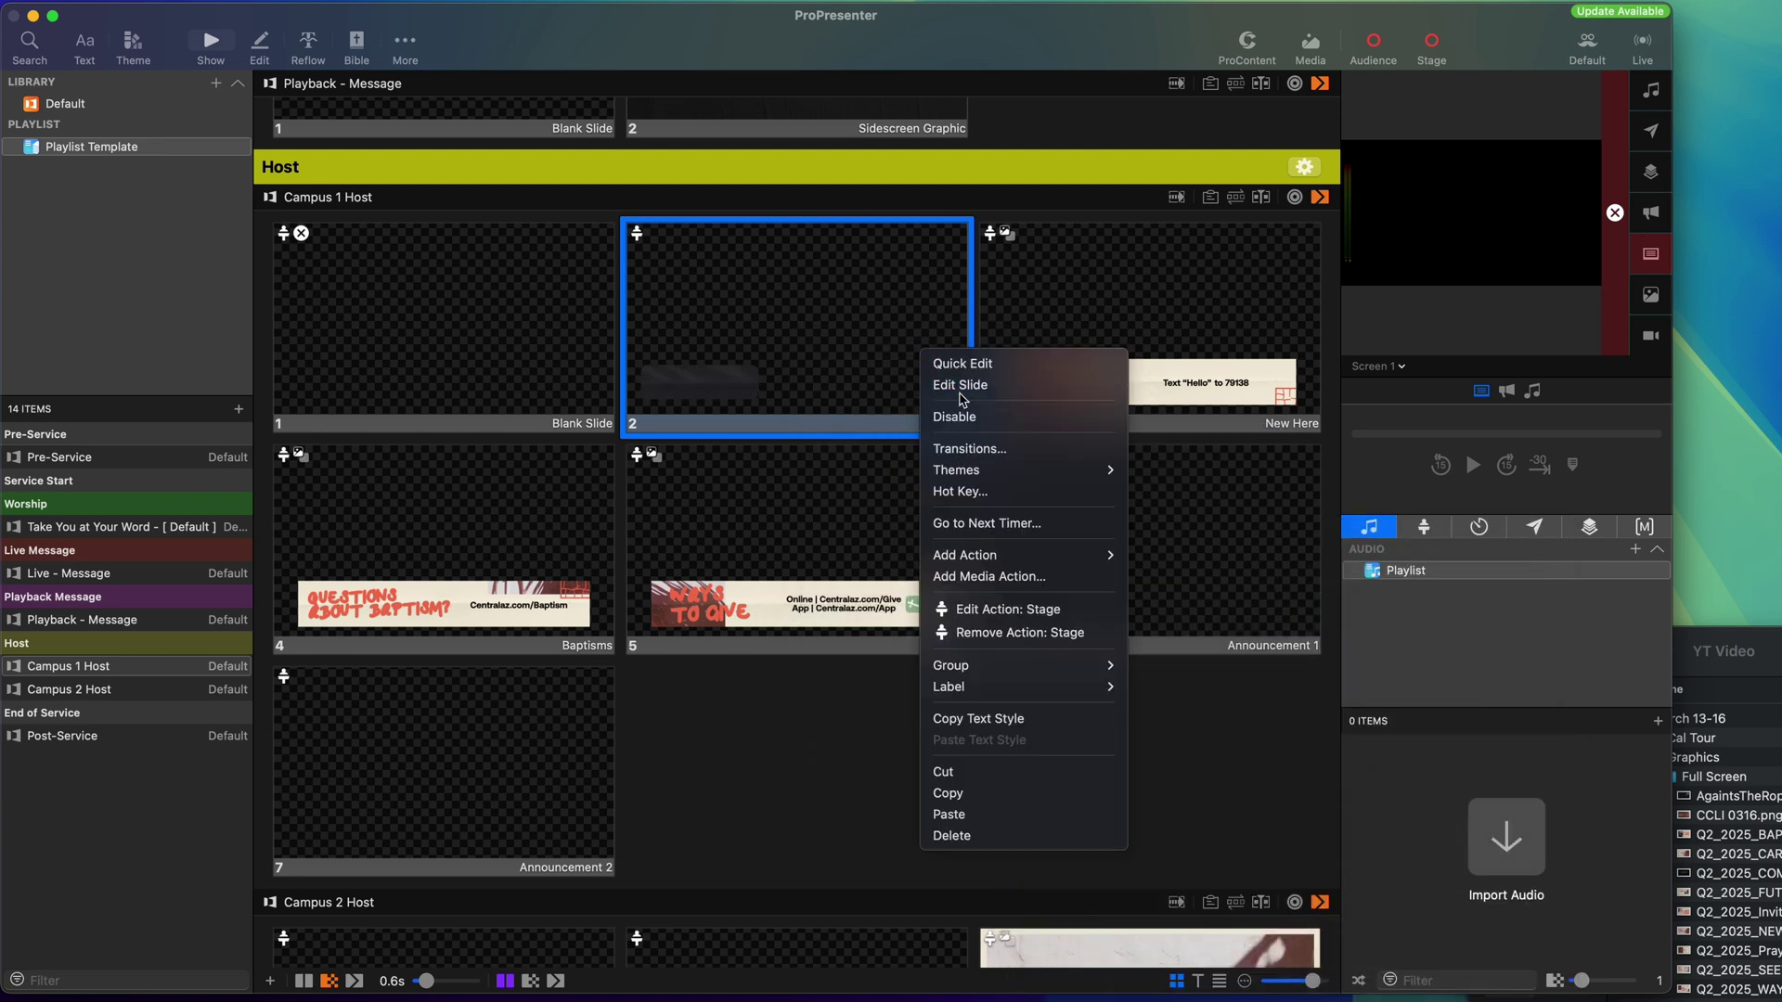
left_click(930, 384)
Enter the pastor's name, widen its box, and set the title to CAMPUS PASTOR.
double_click(436, 659)
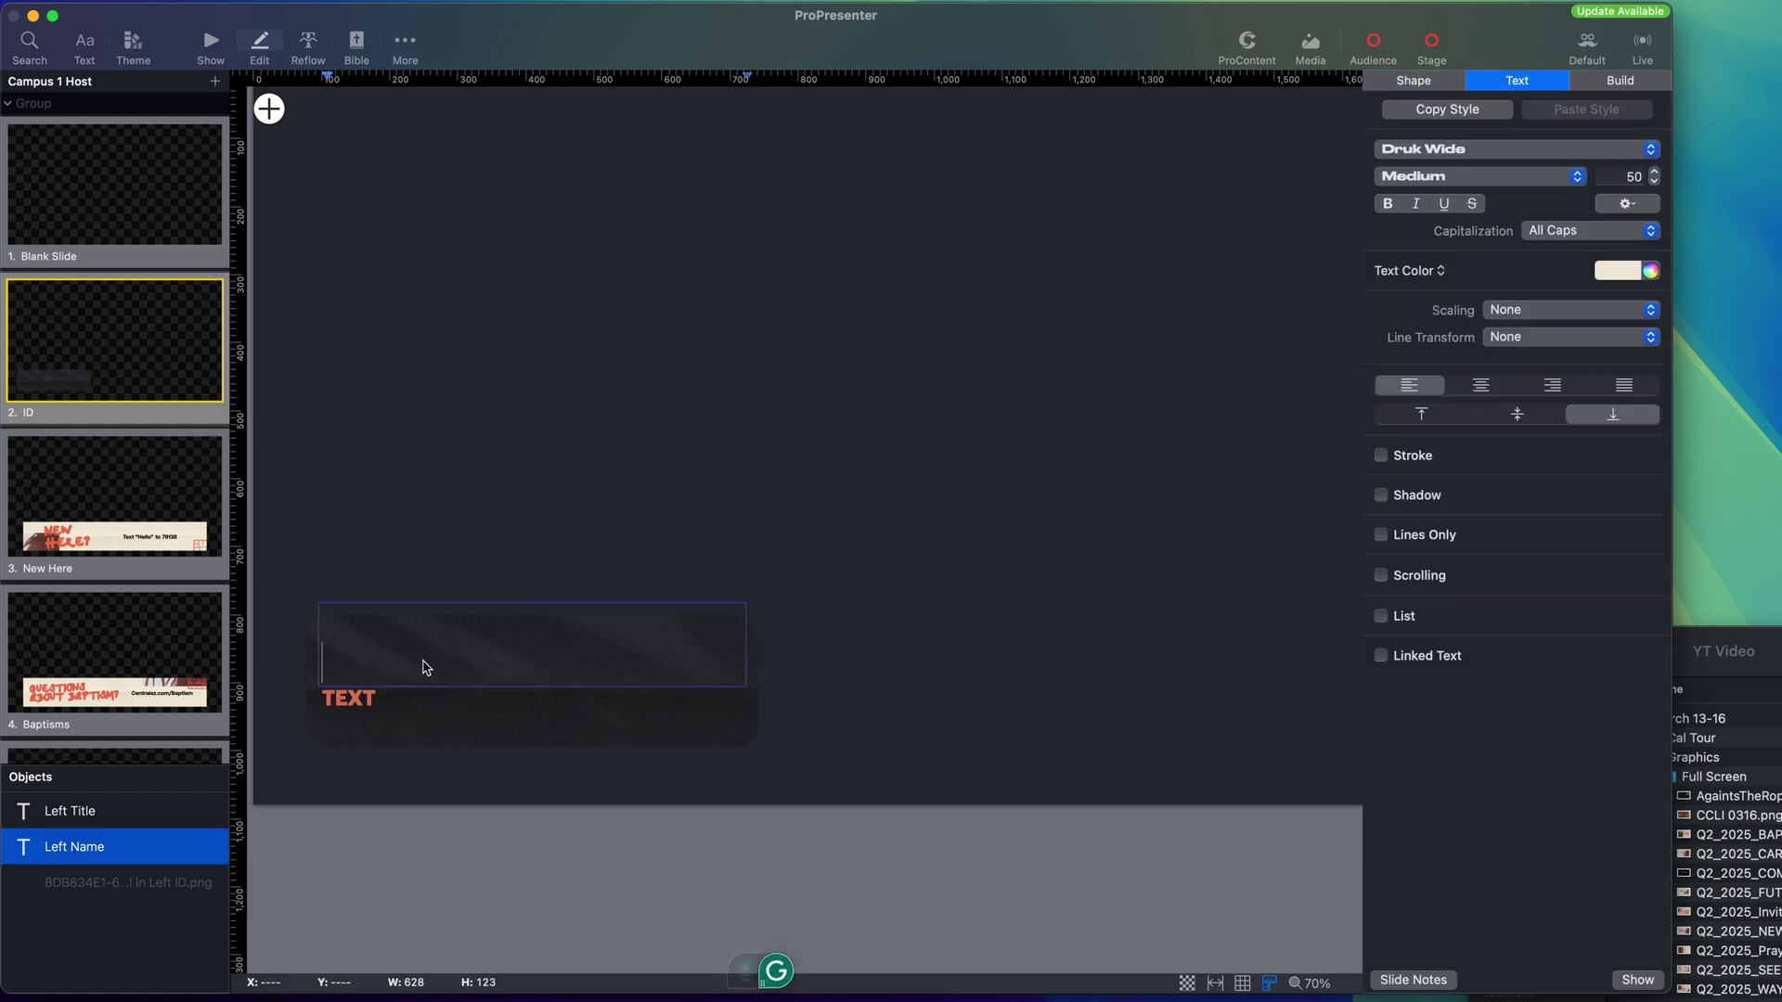
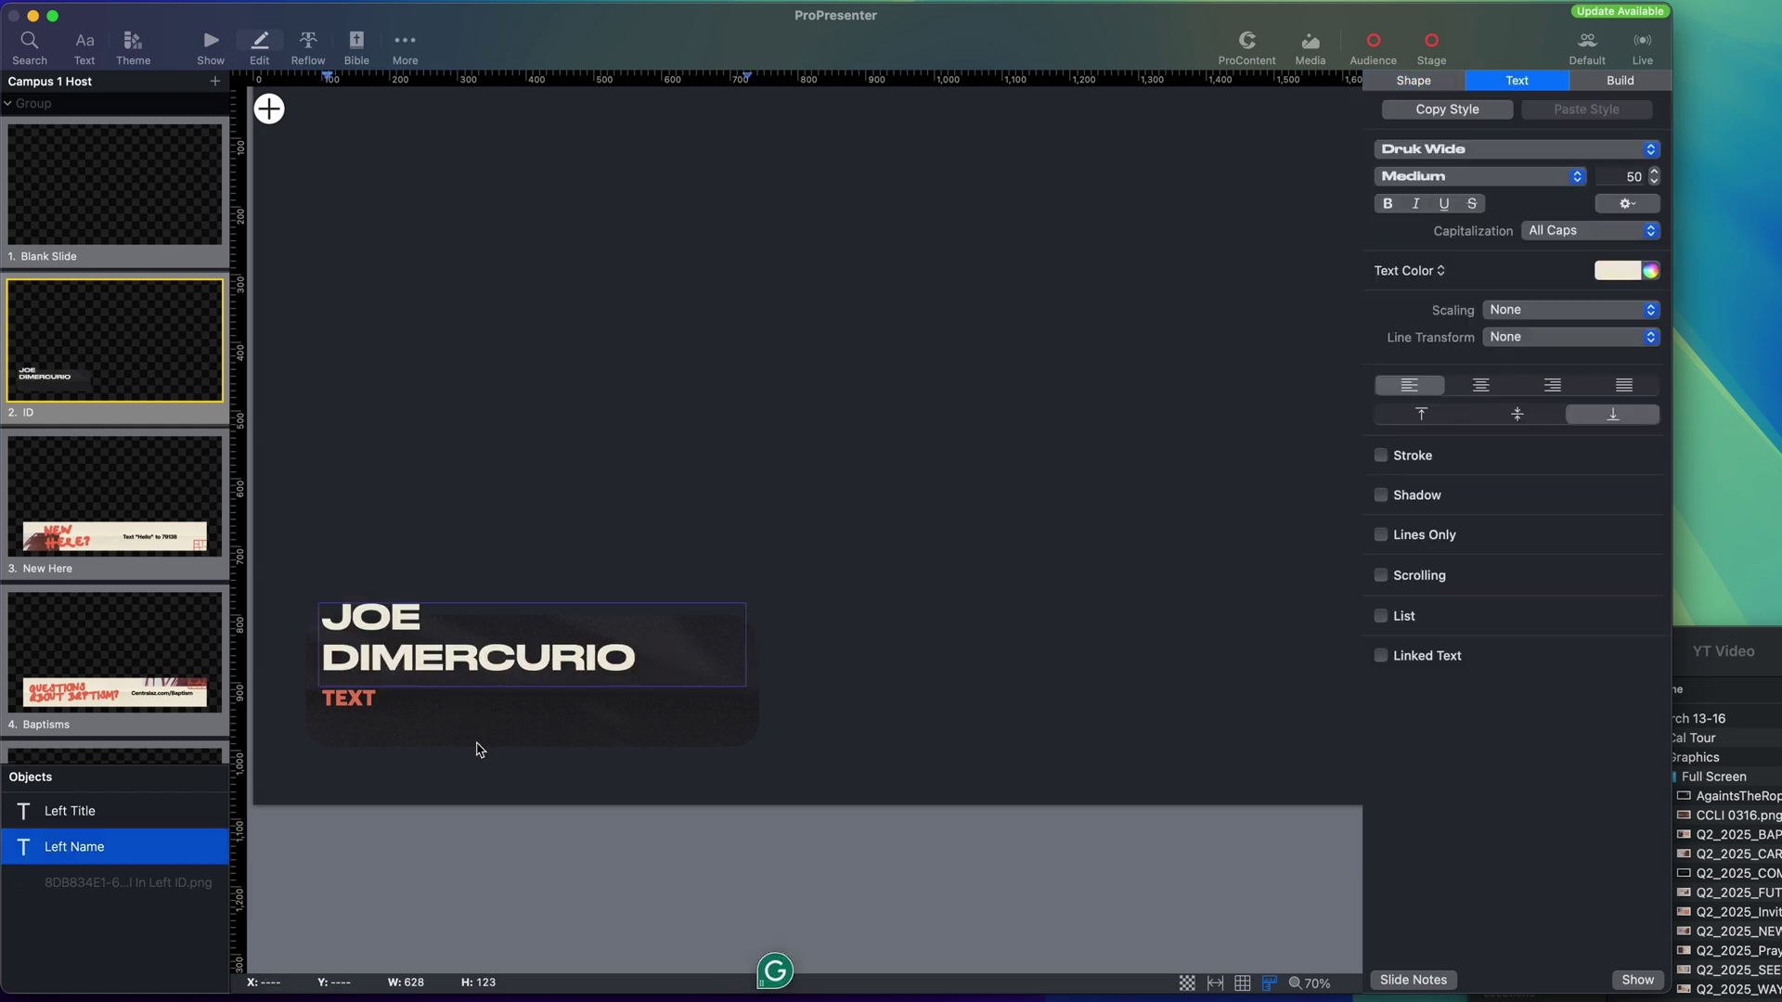
key("Escape")
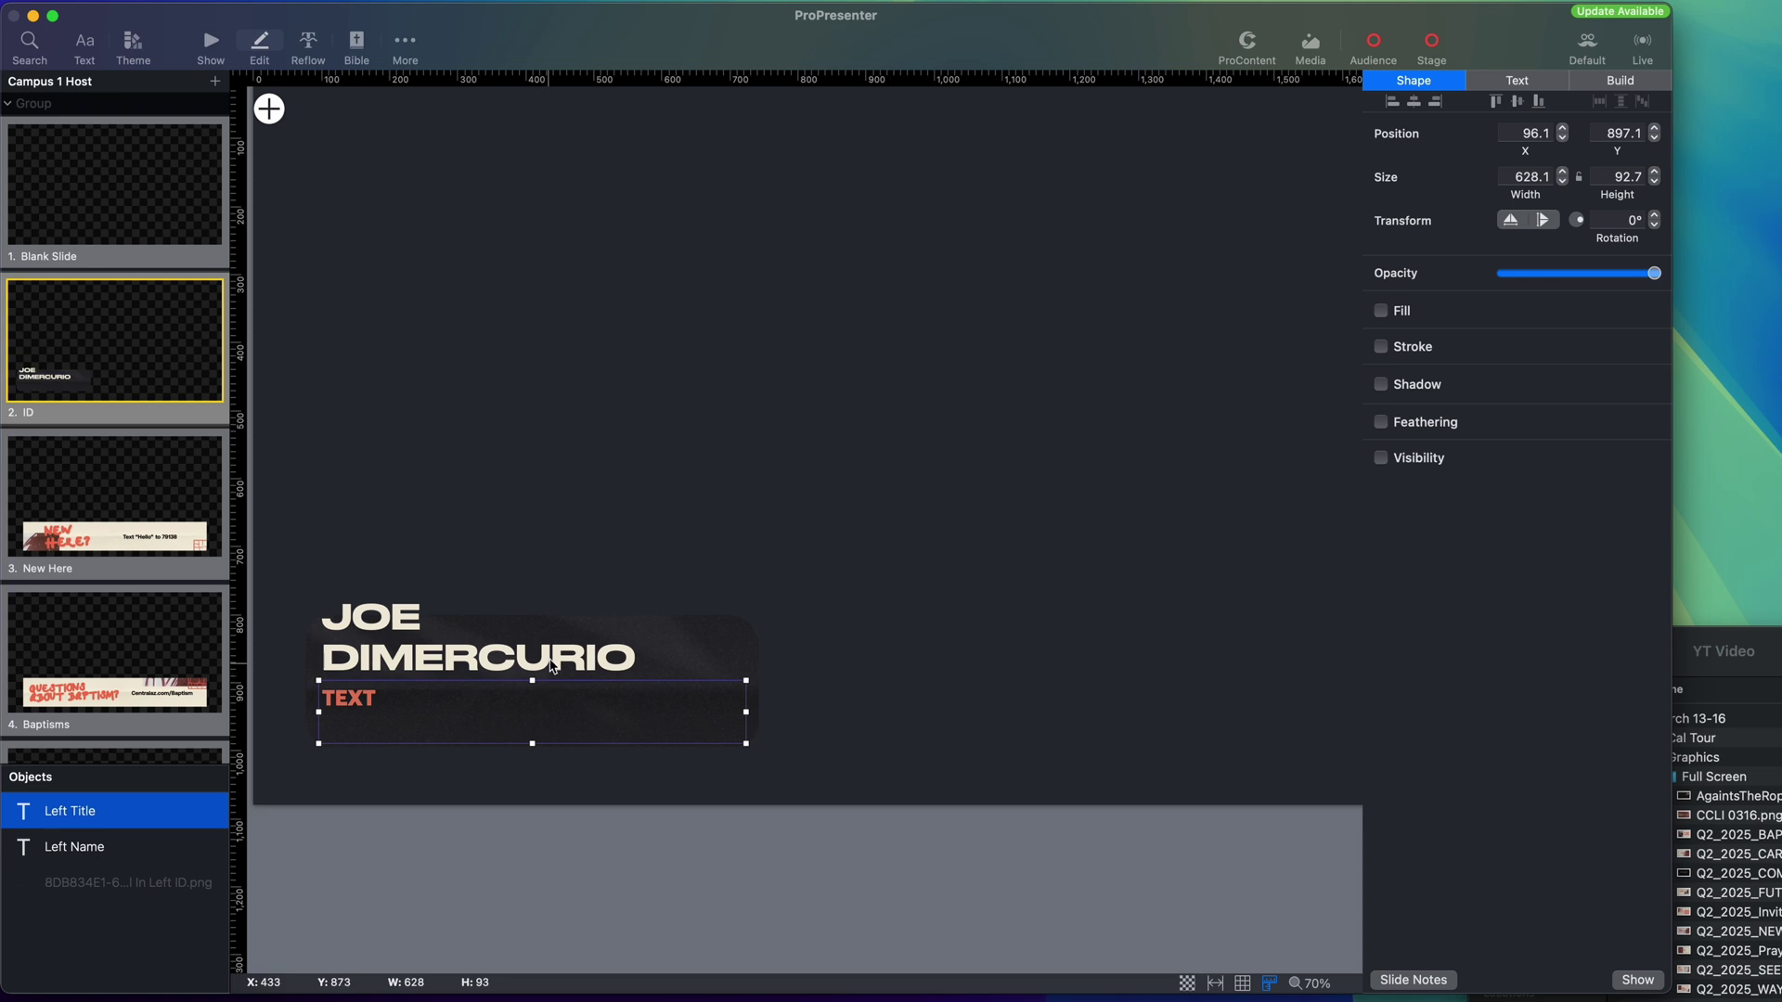
left_click_drag(747, 644, 787, 644)
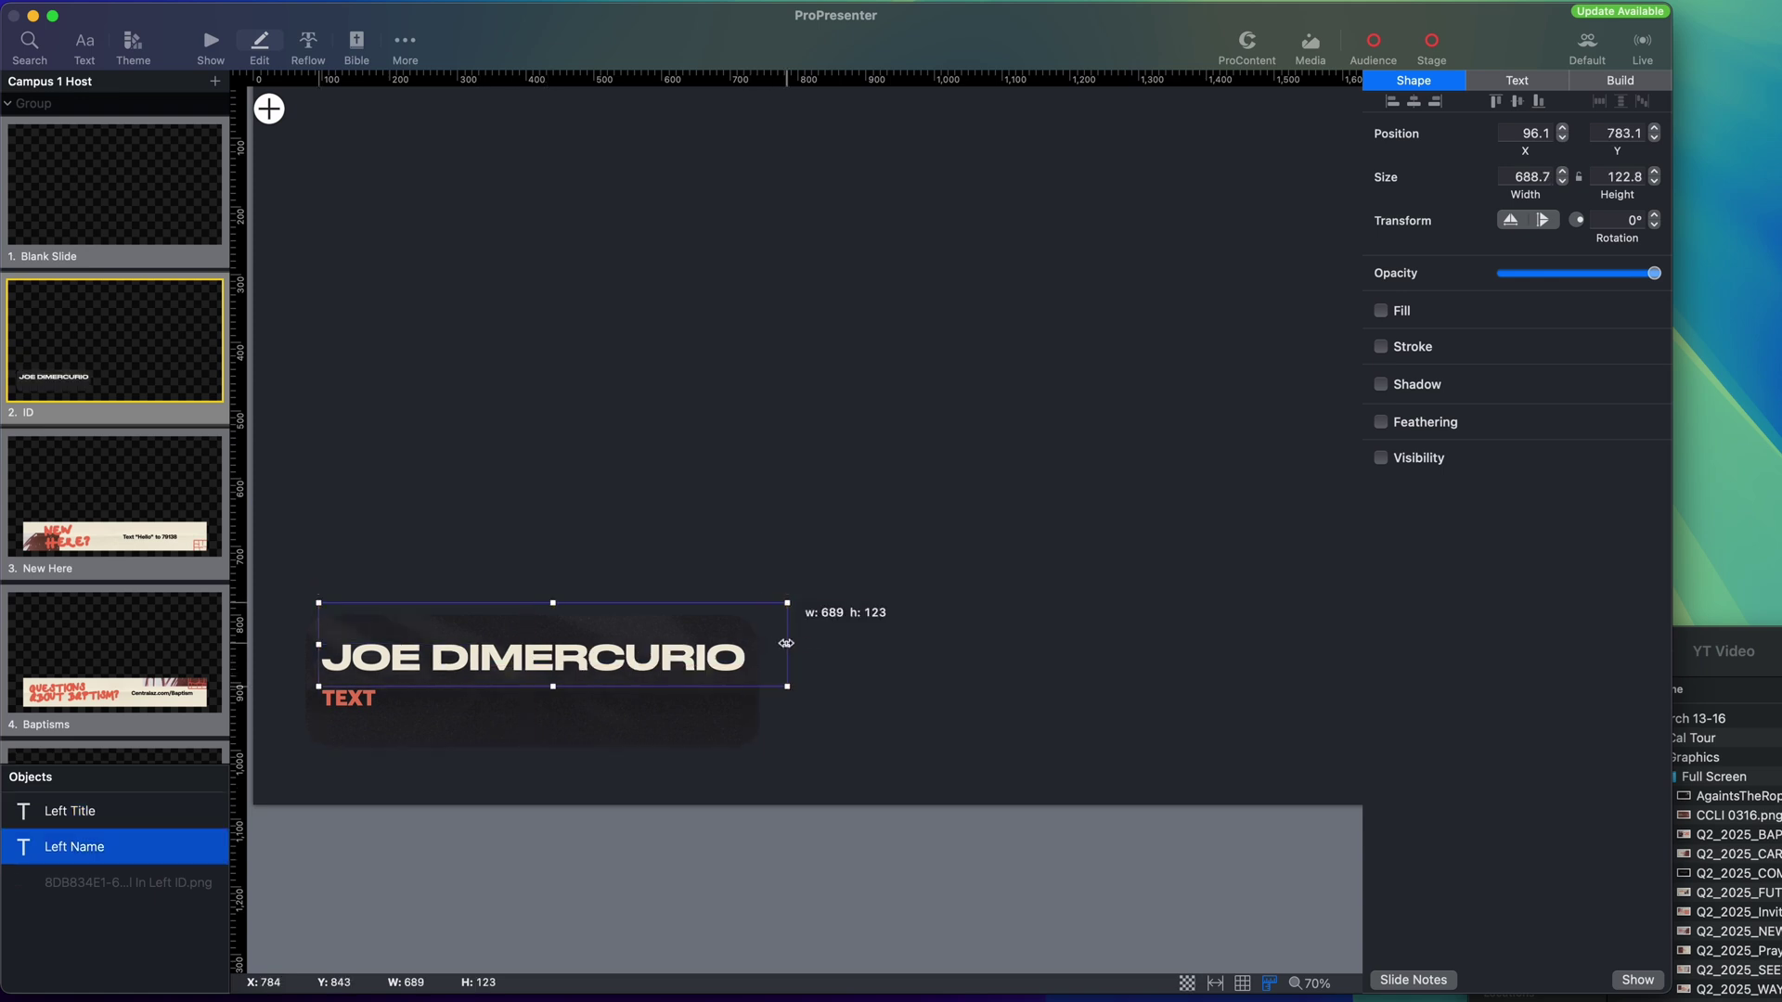
double_click(371, 703)
key("BackSpace")
type("CAMPUS PASTOR")
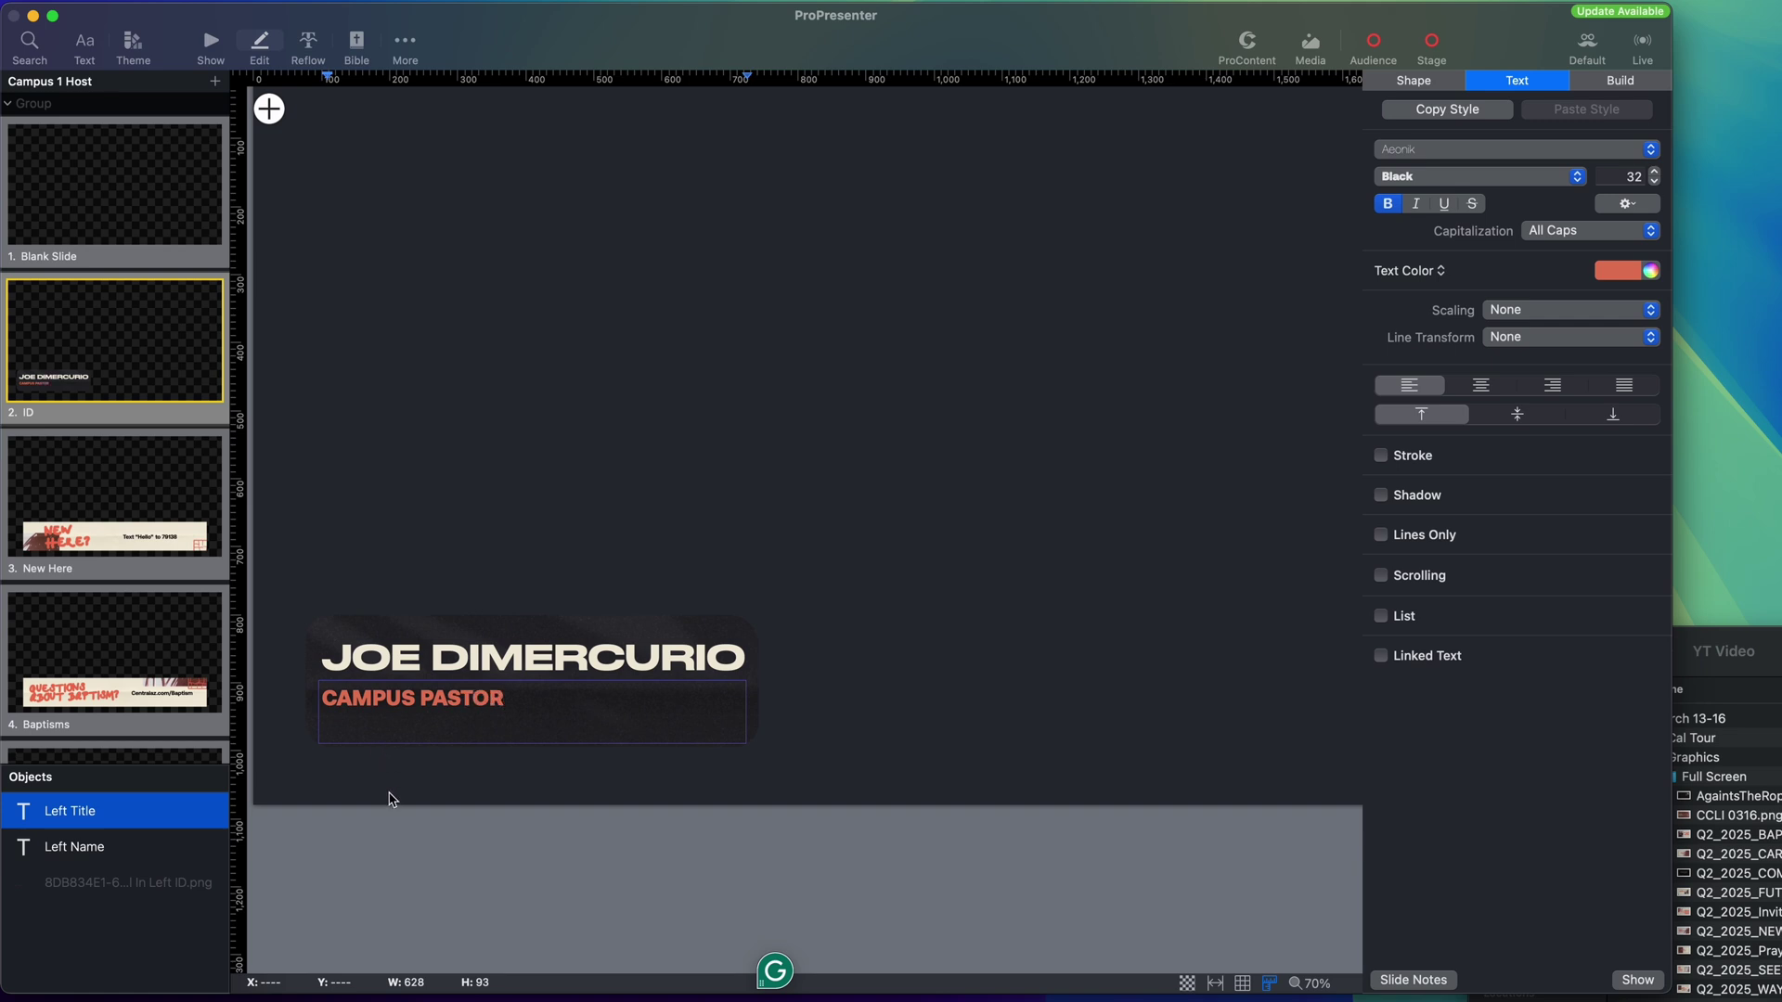
left_click(399, 824)
left_click(211, 44)
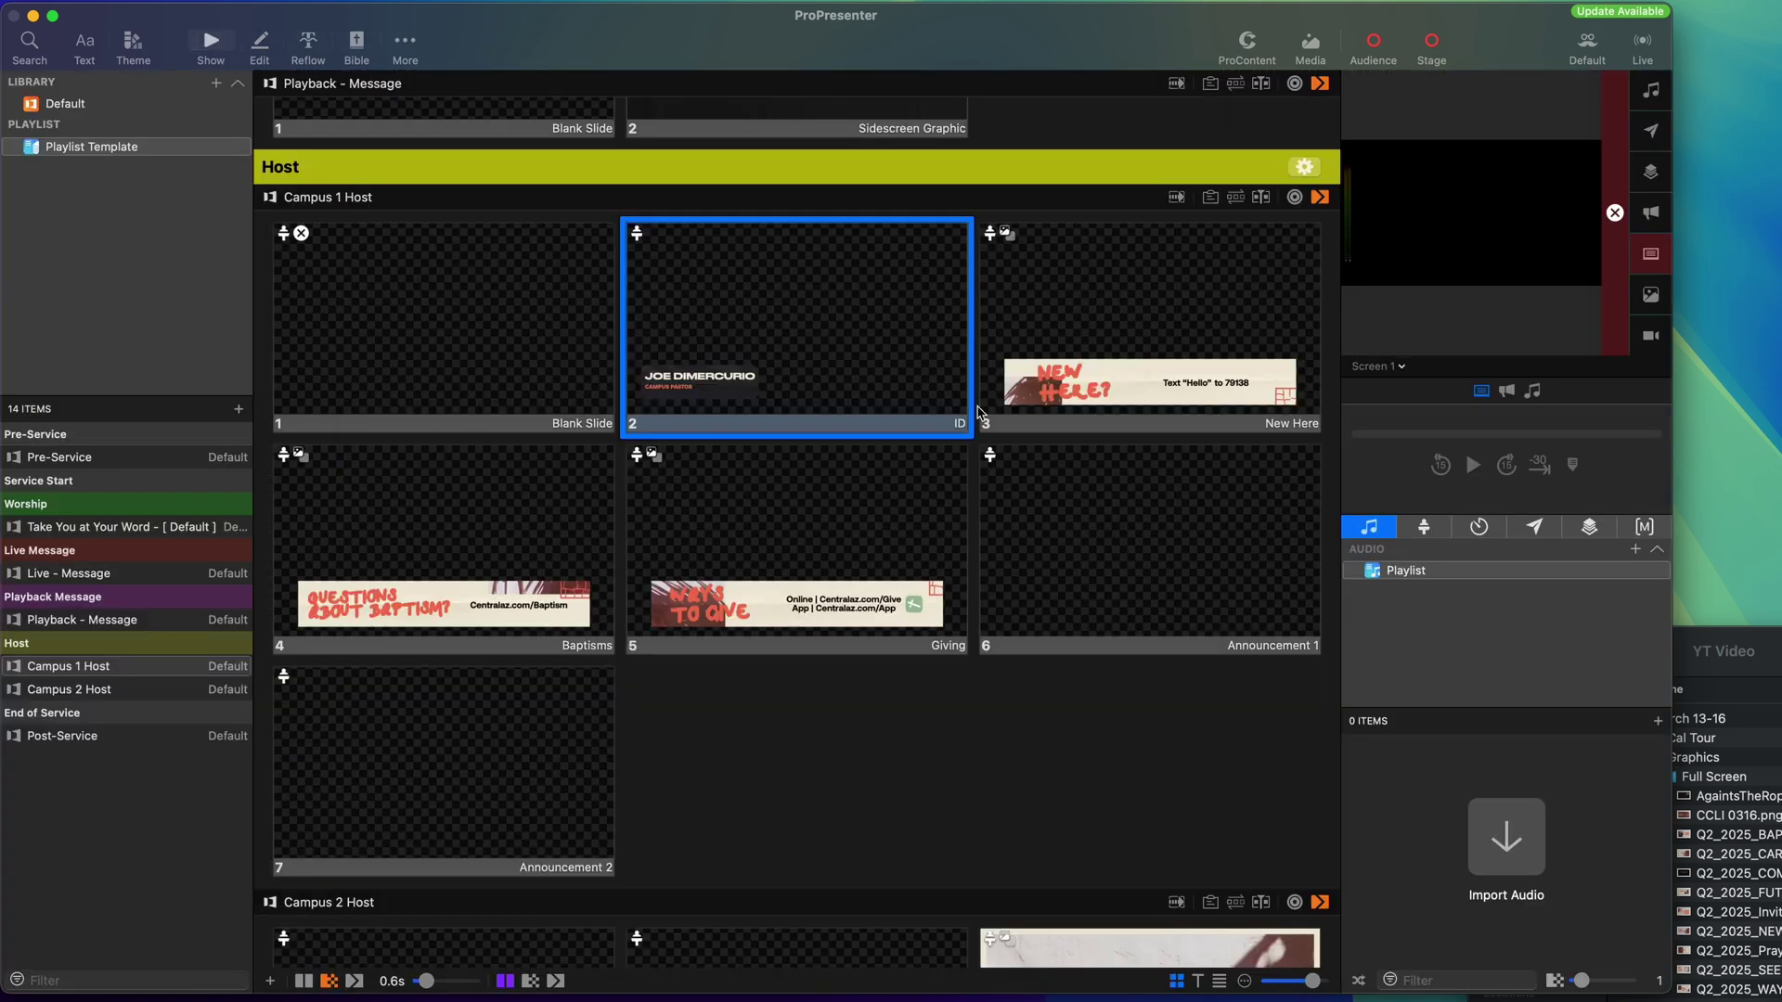
scroll(975, 750, "down", 2)
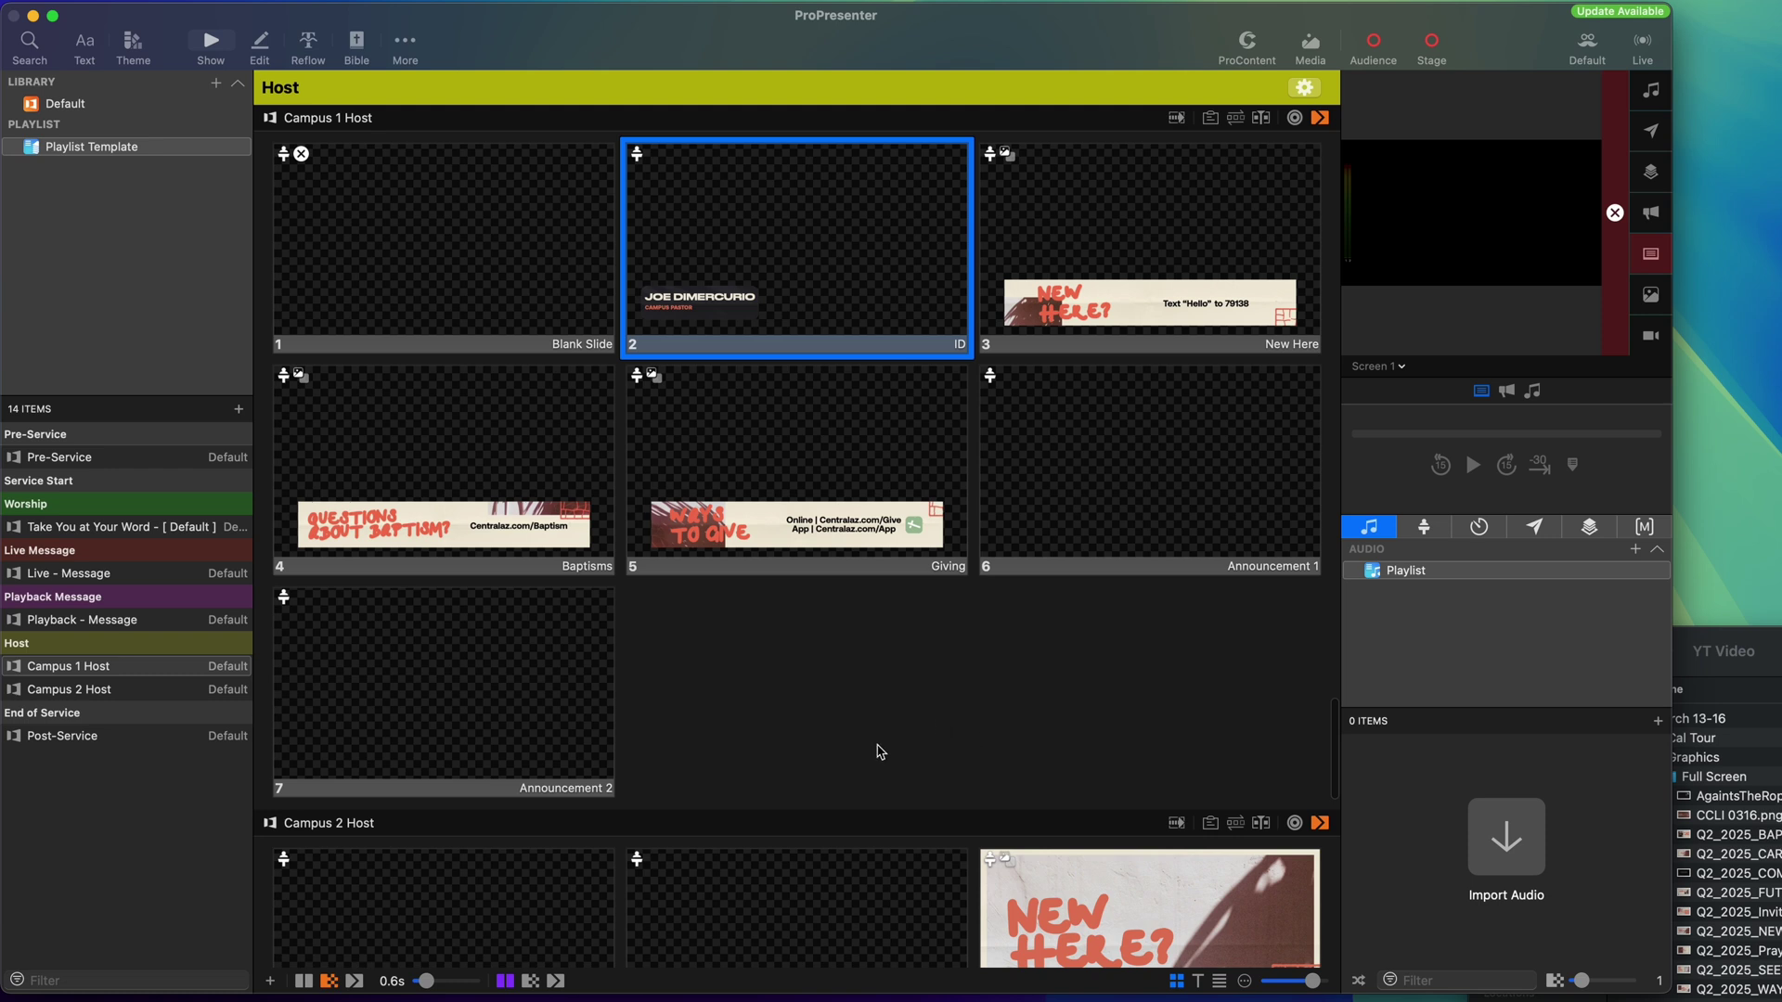
left_click(523, 698)
left_click(1154, 467, "shift")
key("BackSpace")
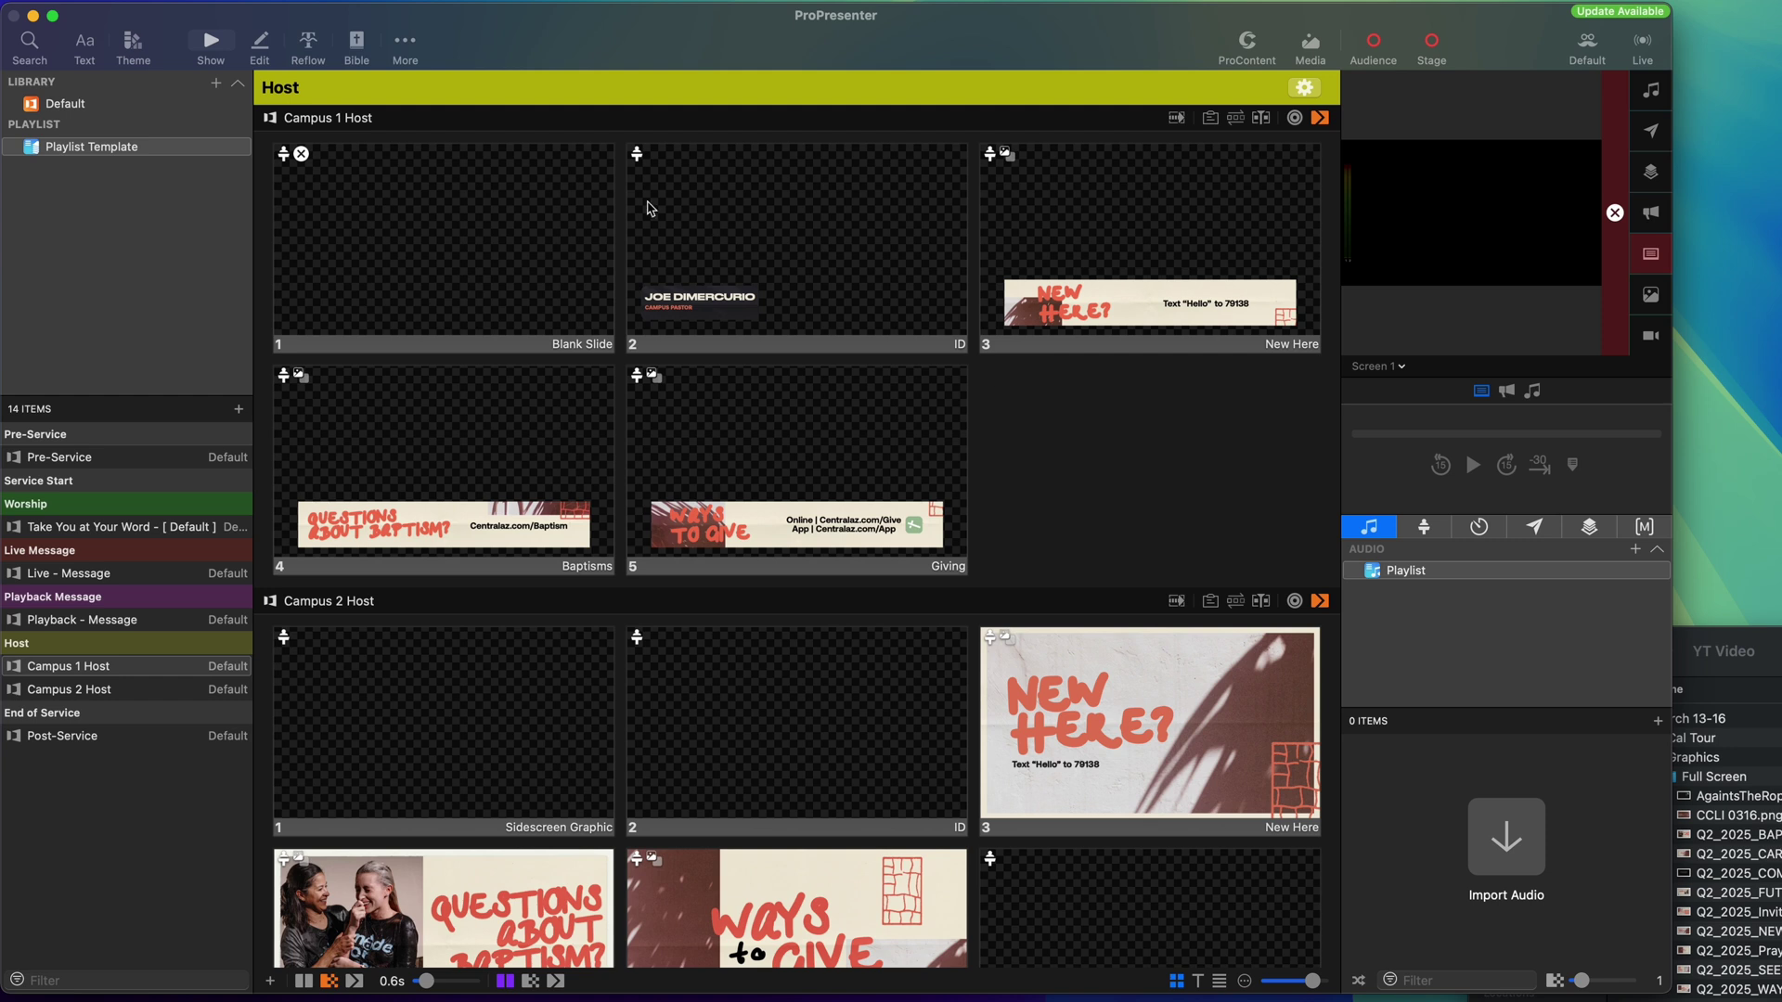
left_click_drag(376, 226, 970, 228)
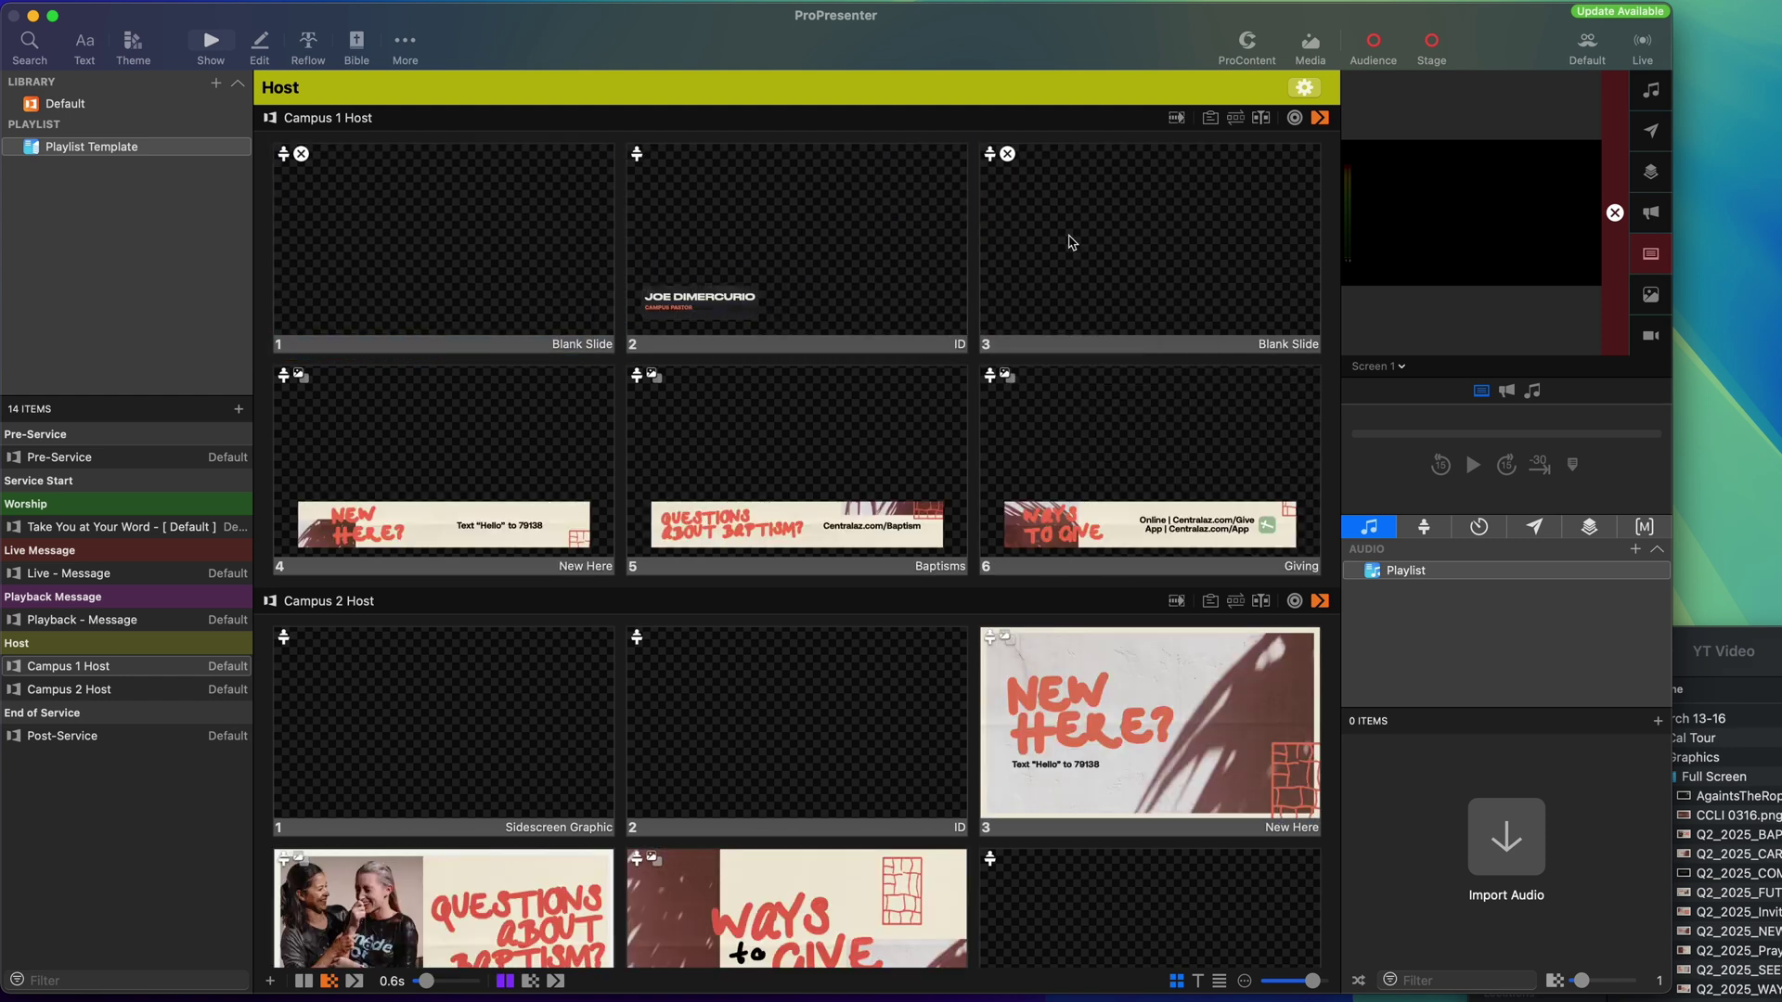
left_click_drag(1126, 247, 1236, 523)
left_click_drag(541, 687, 1002, 715)
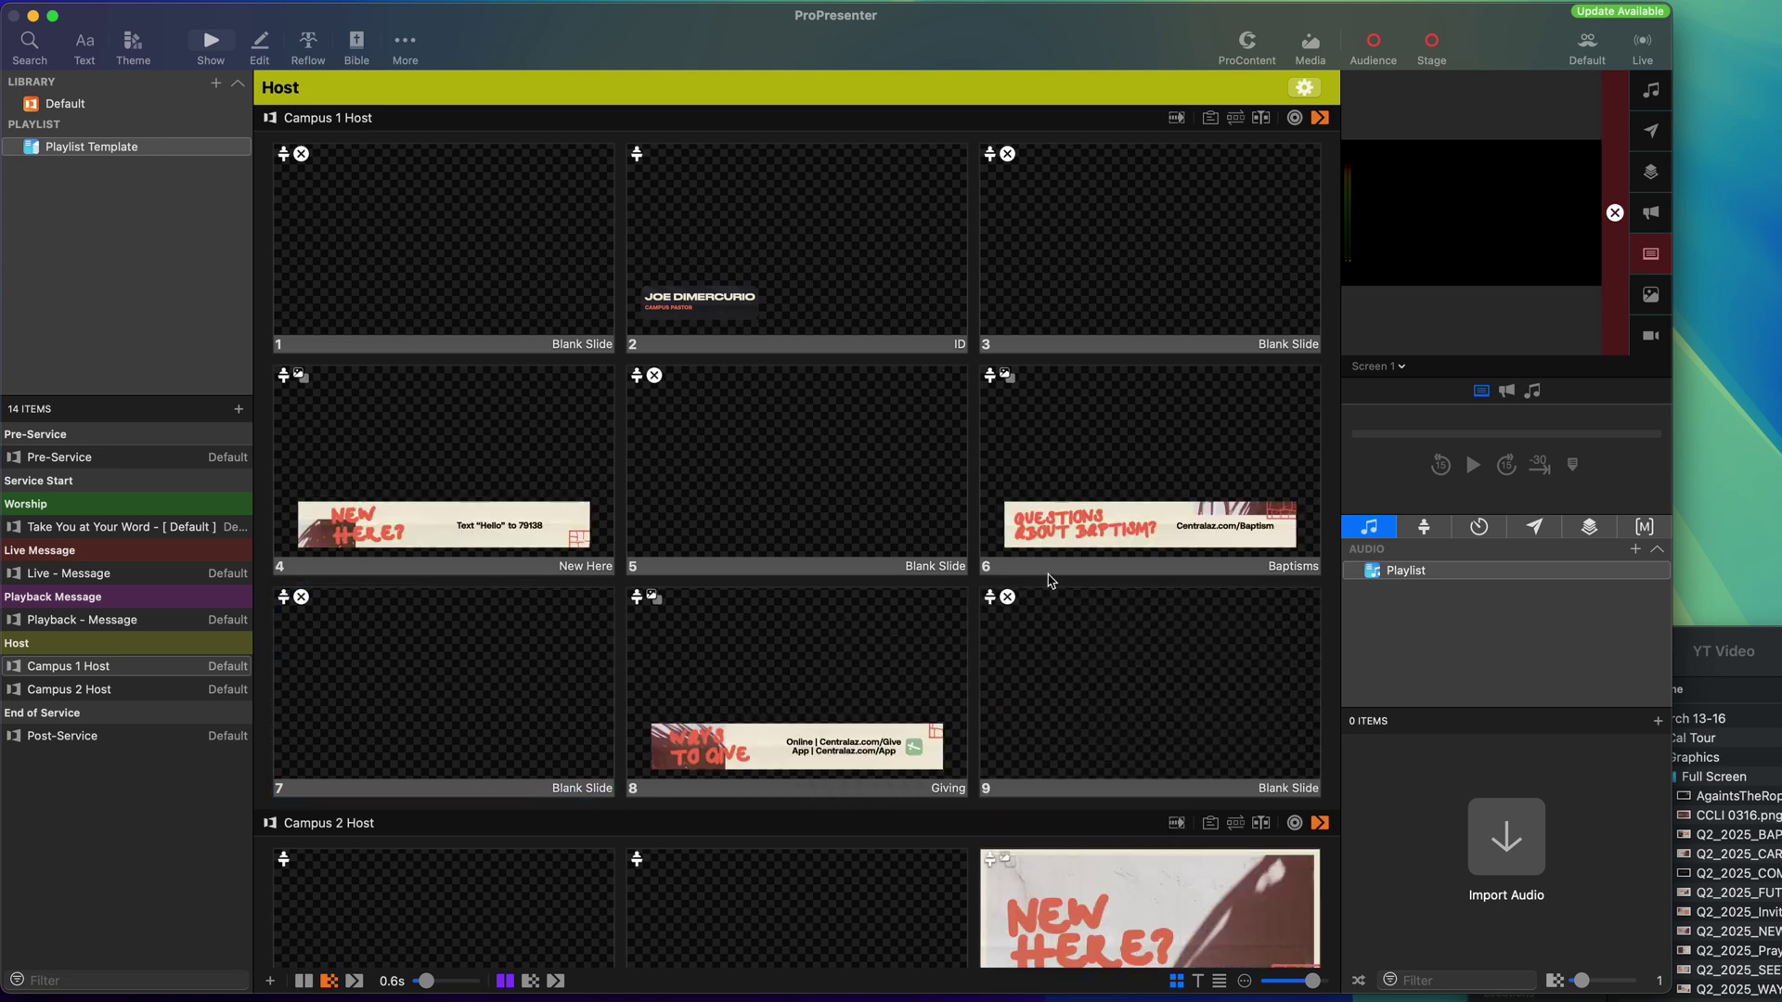
scroll(1044, 587, "down", 1)
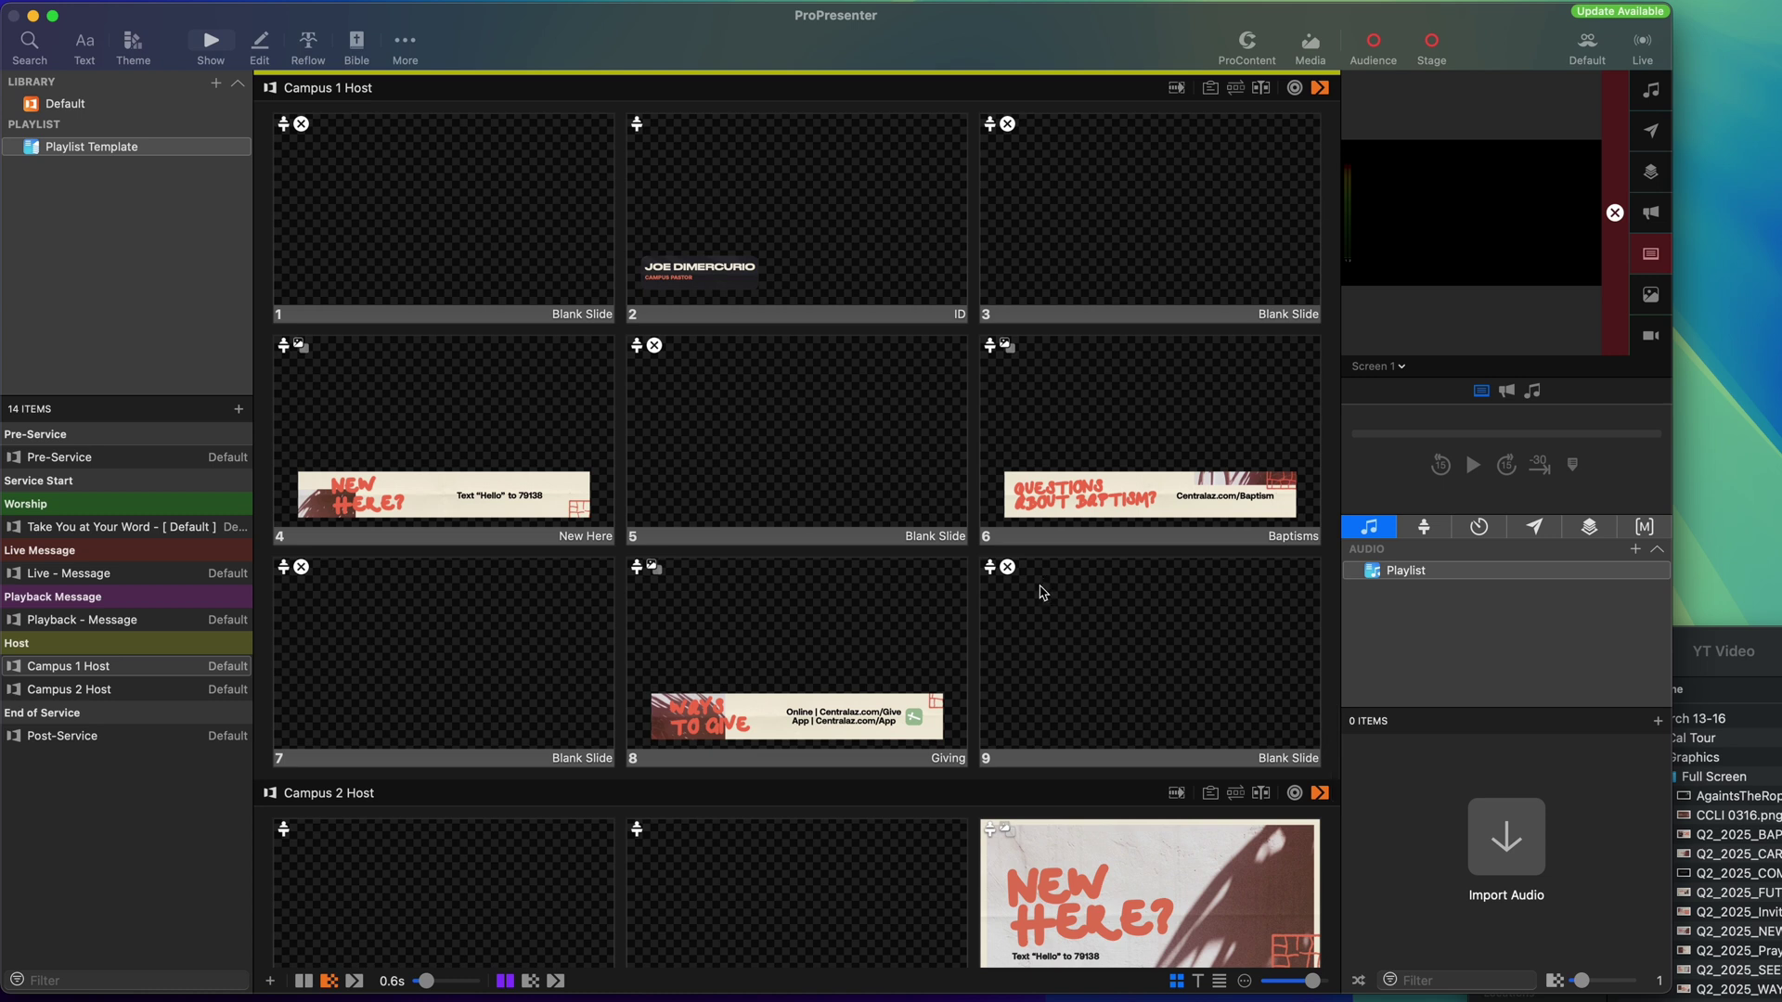
scroll(1028, 613, "down", 1)
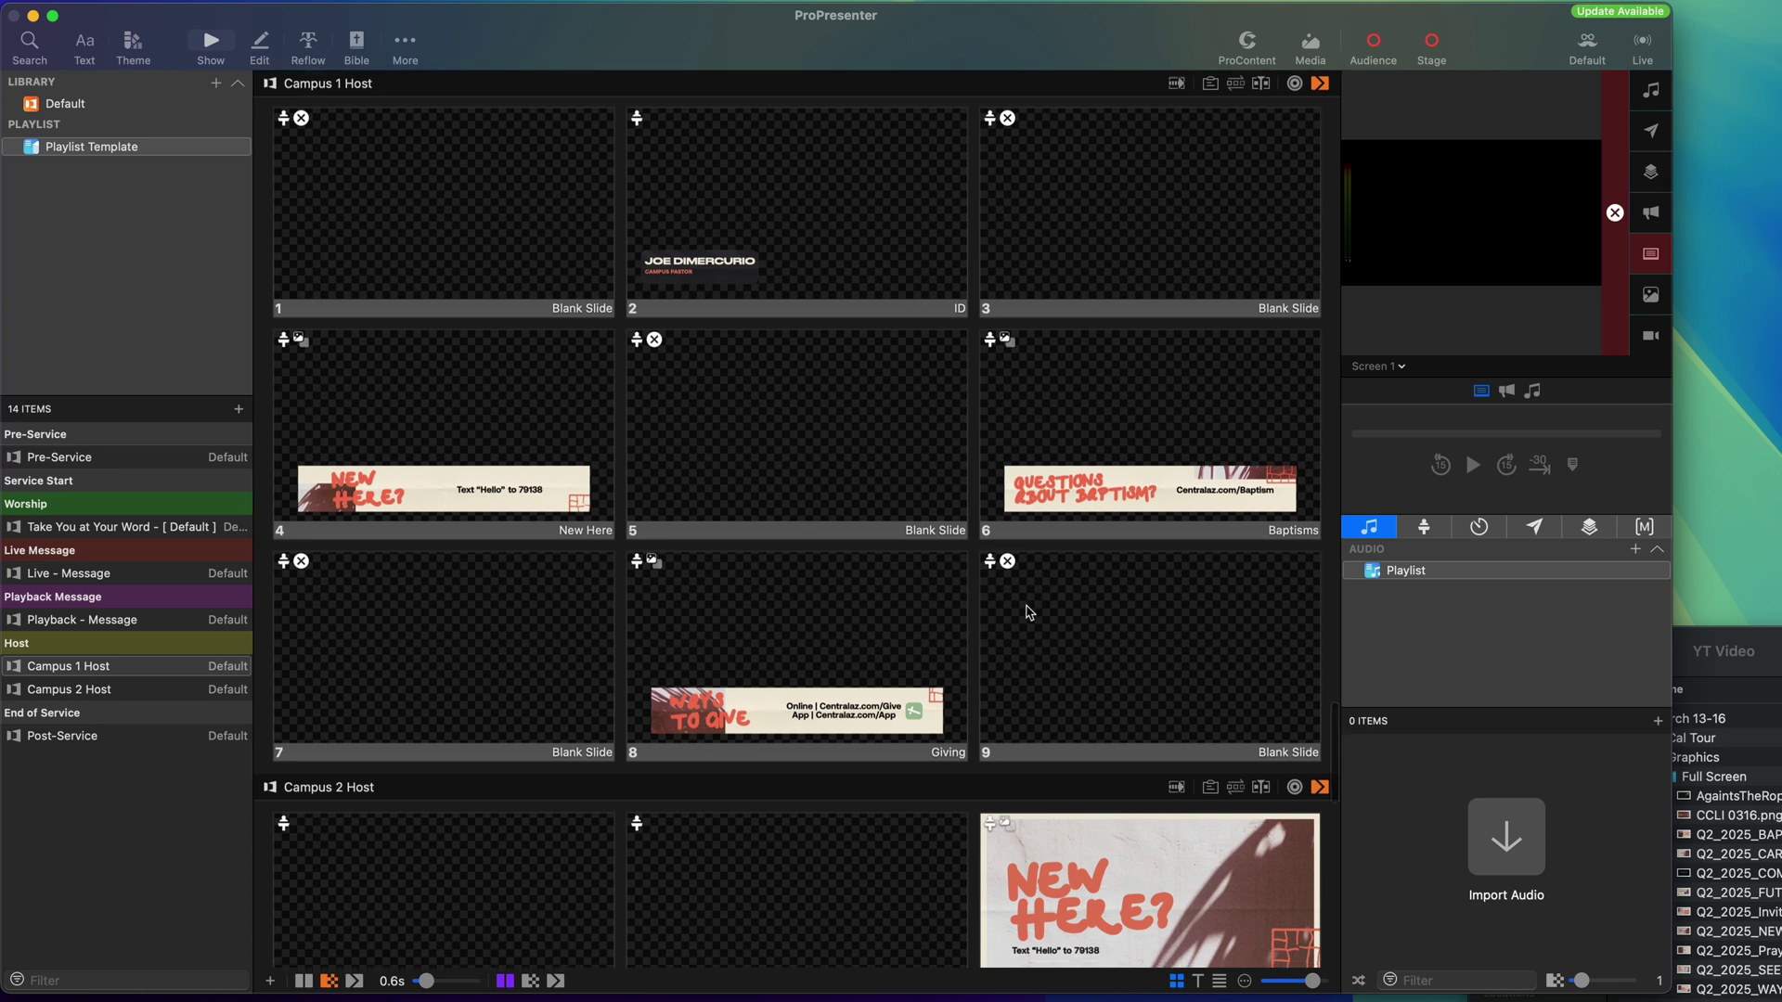
scroll(1029, 613, "down", 1)
scroll(1028, 613, "down", 5)
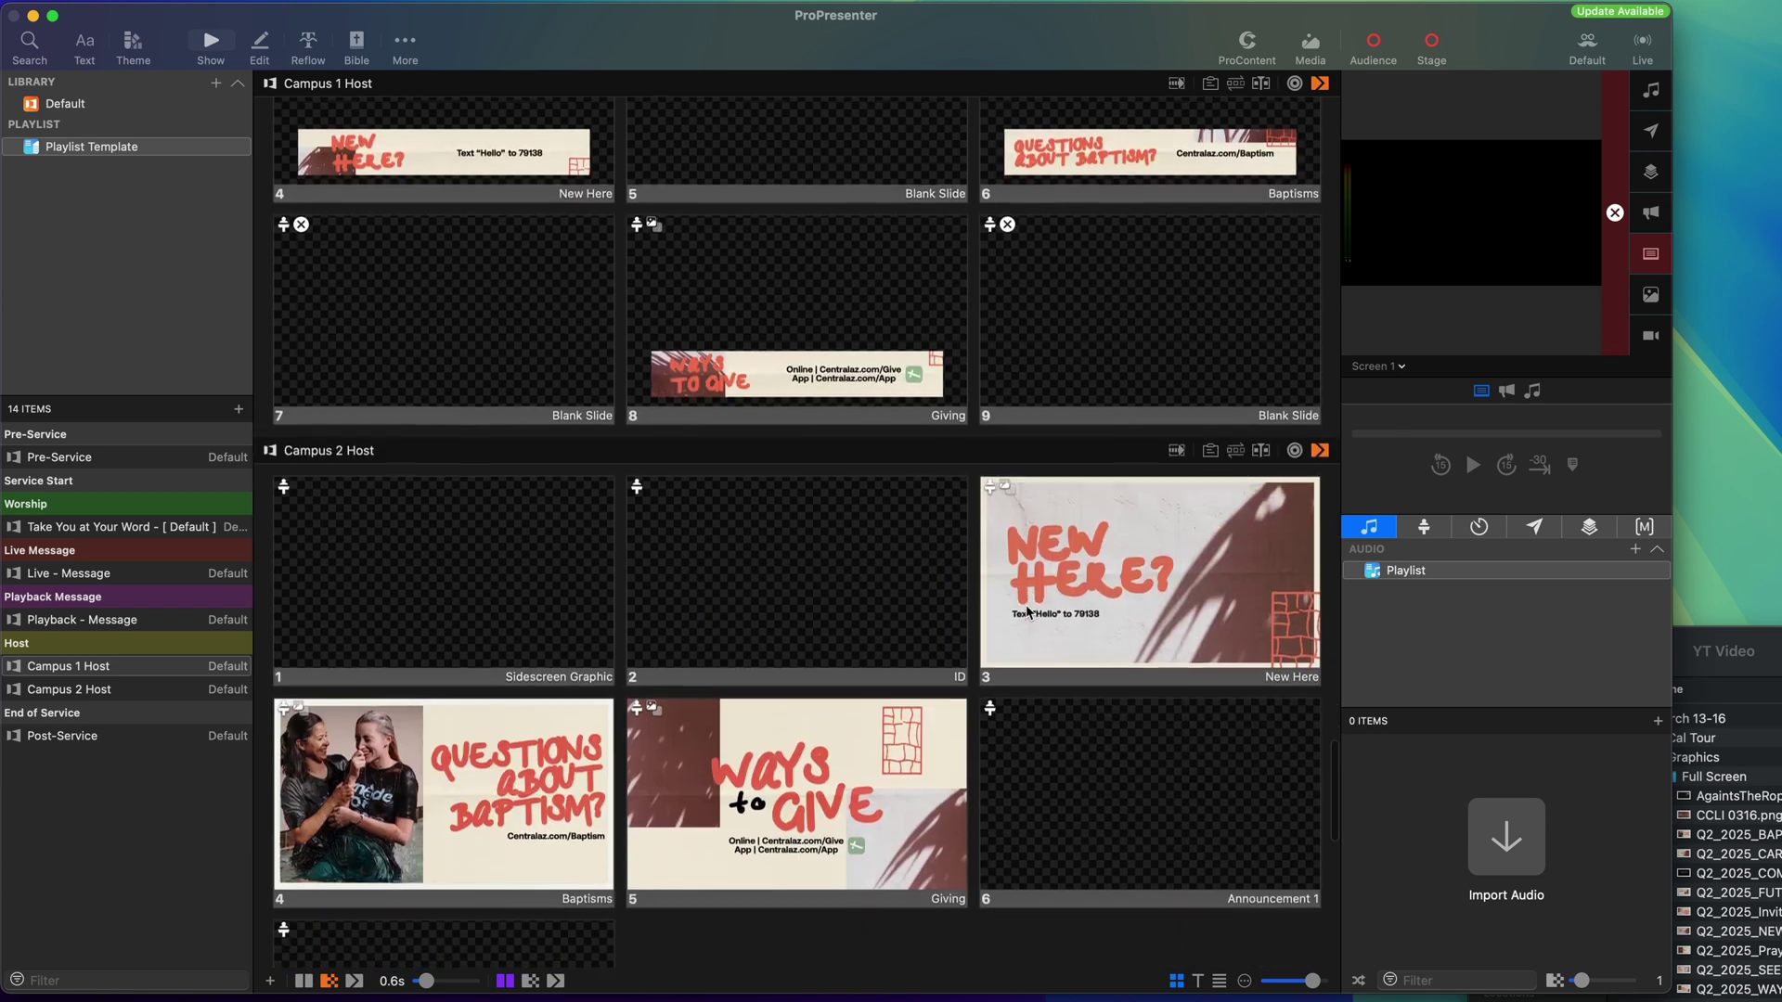
scroll(897, 615, "down", 2)
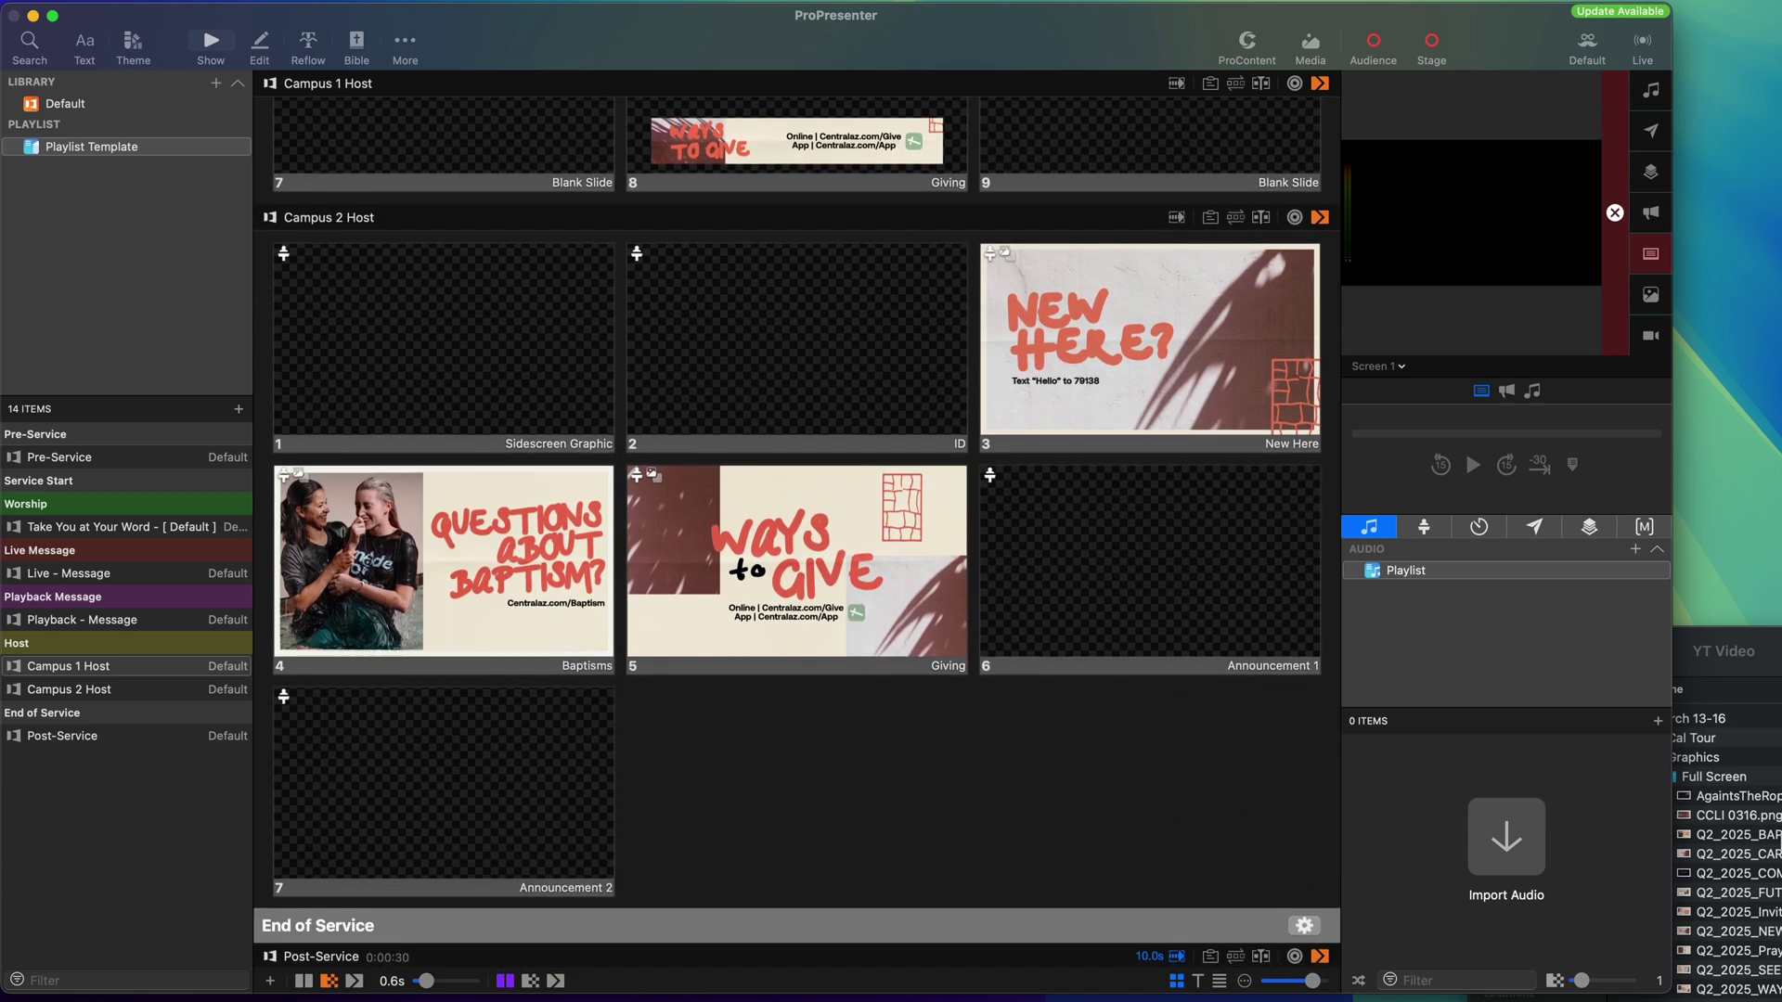
Place the textured sidescreen graphic on Campus 2 Host slide 1 and set its media behavior.
key("super+Tab")
left_click_drag(1726, 854, 492, 334)
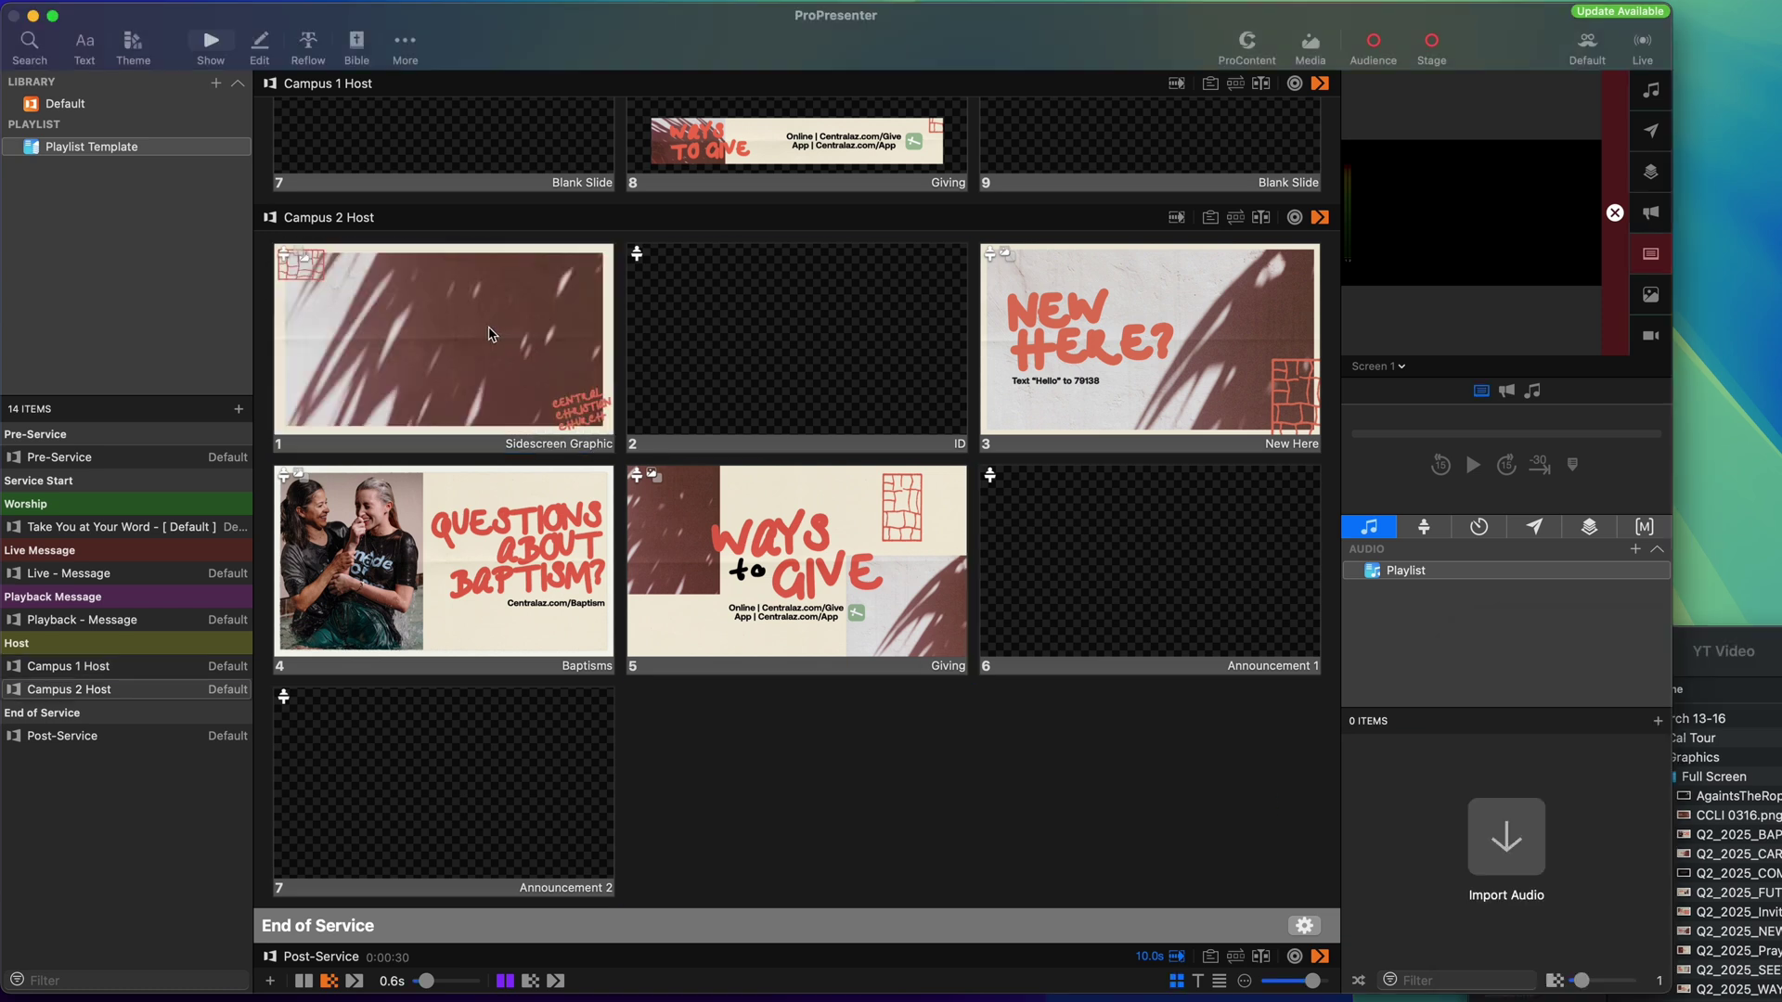
right_click(492, 334)
mouse_move(547, 449)
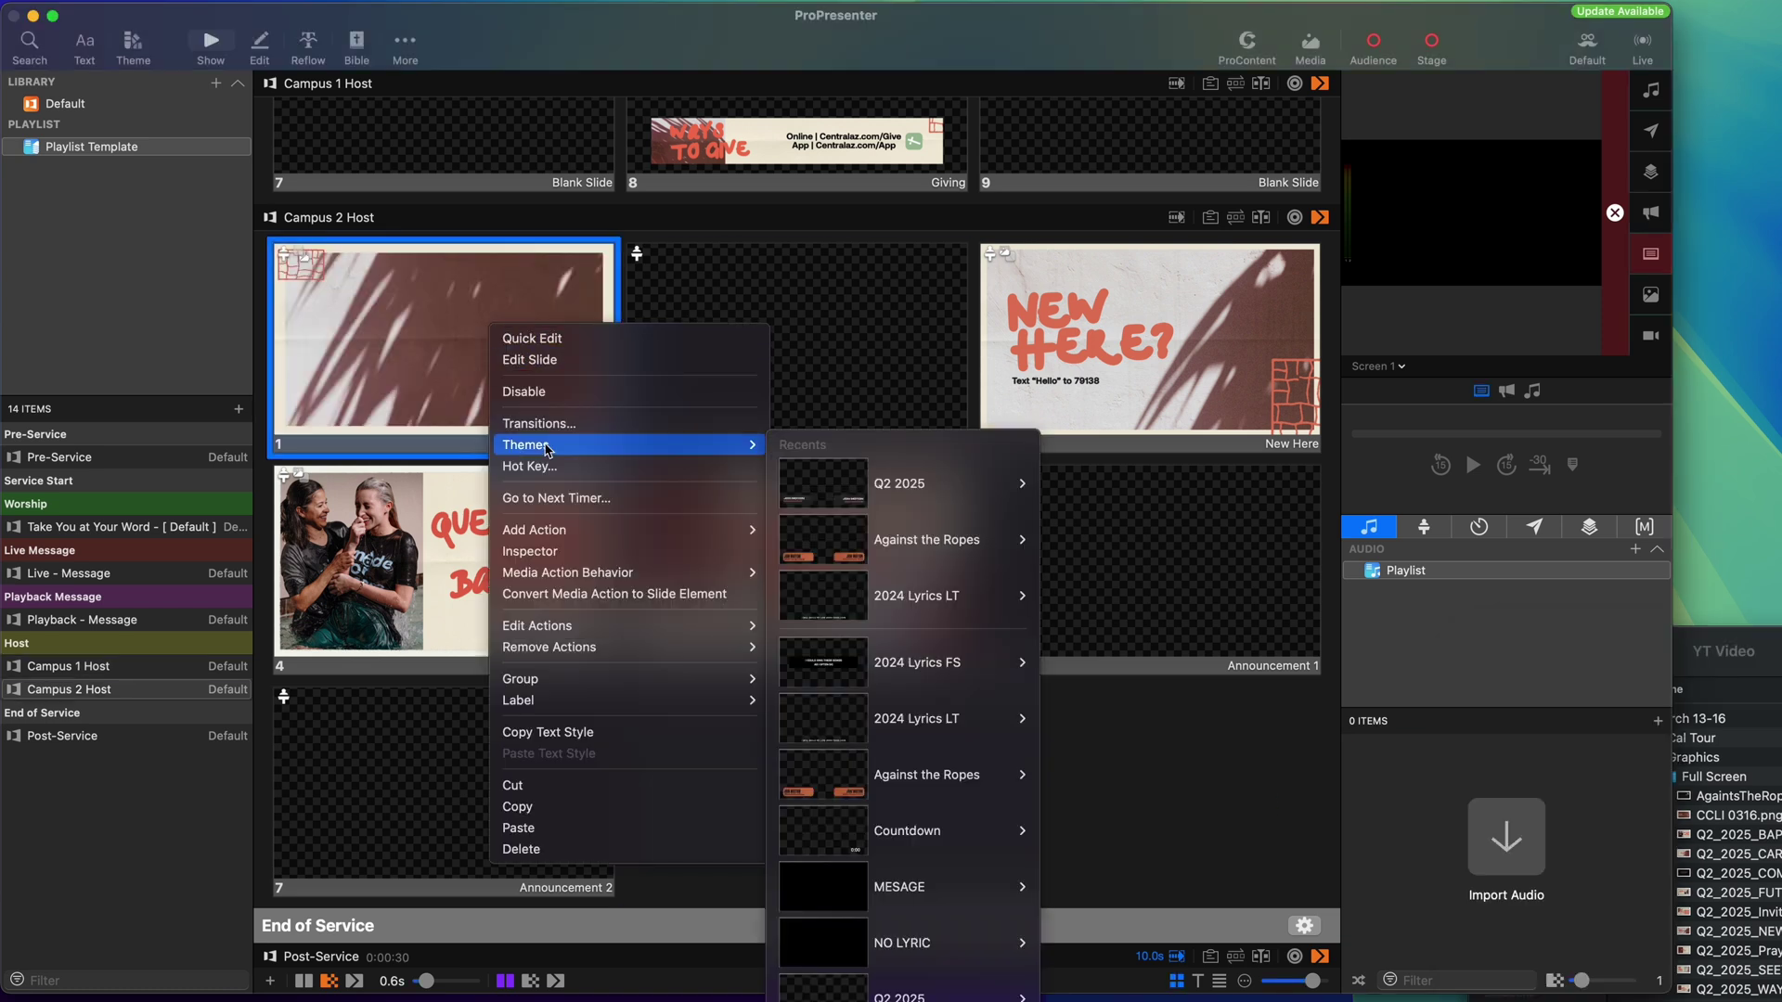
mouse_move(650, 573)
left_click(801, 594)
left_click(951, 798)
Apply the Q2 2025 ID Dual Full theme to slide 2.
right_click(757, 349)
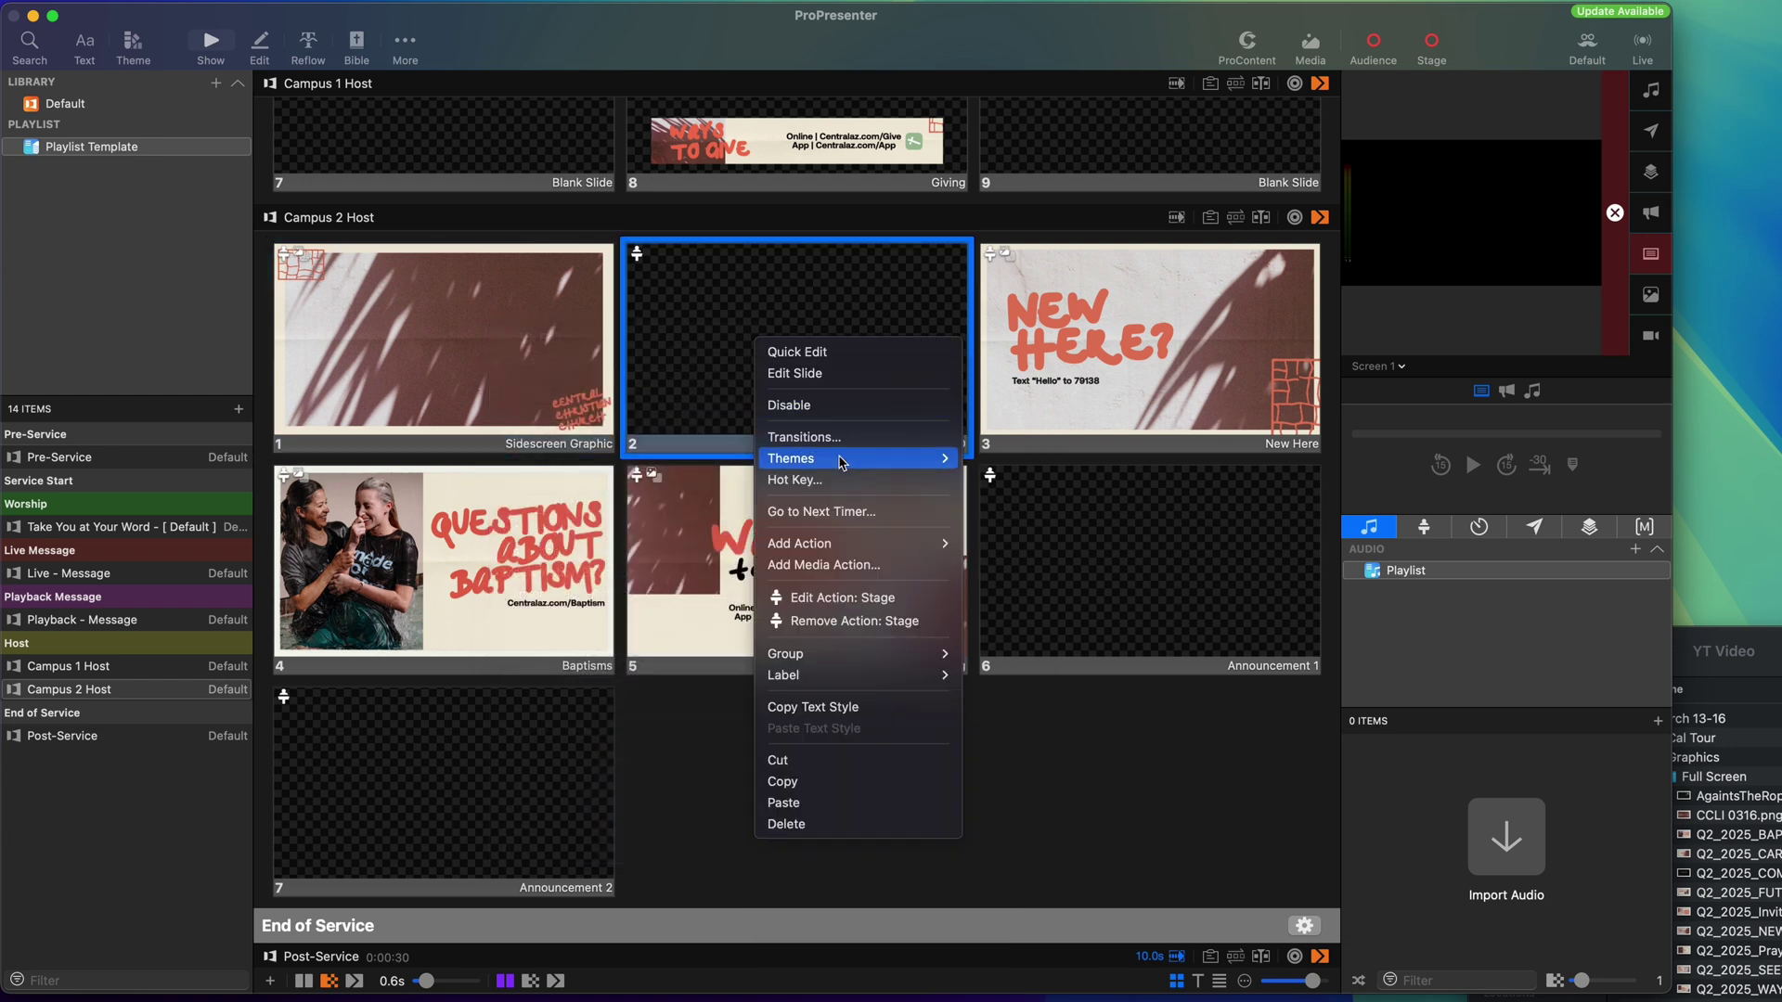
mouse_move(842, 463)
mouse_move(1058, 579)
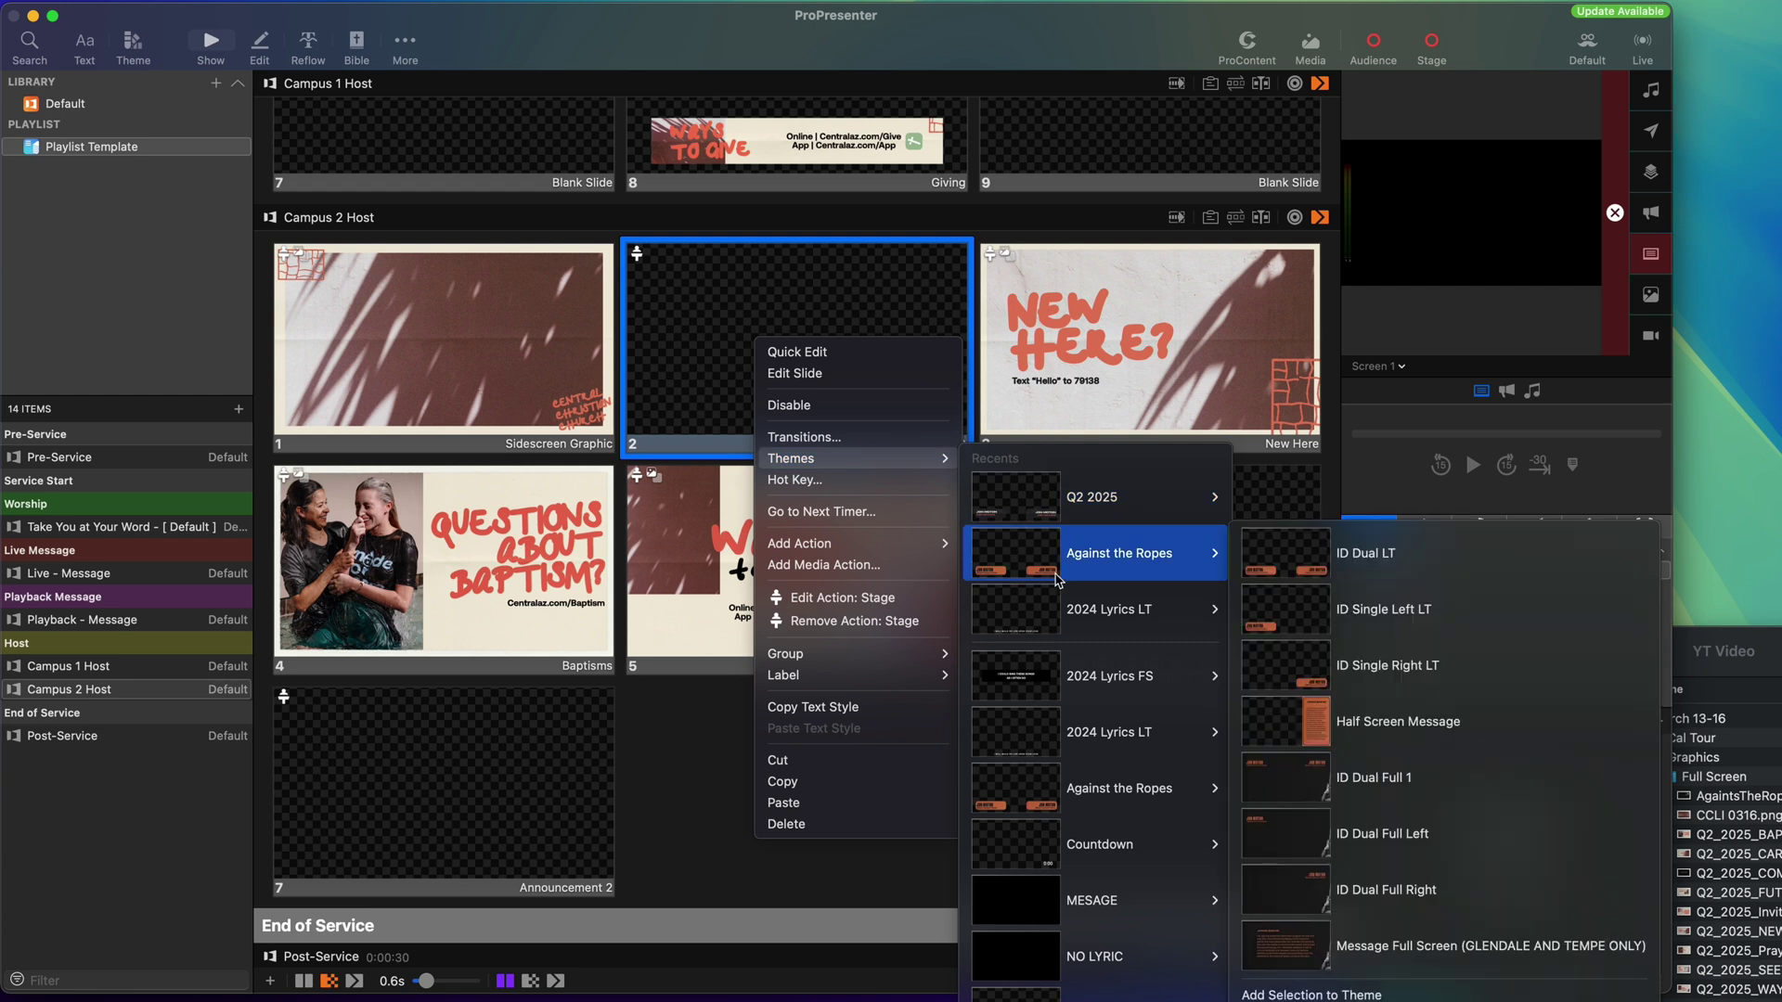
mouse_move(1179, 506)
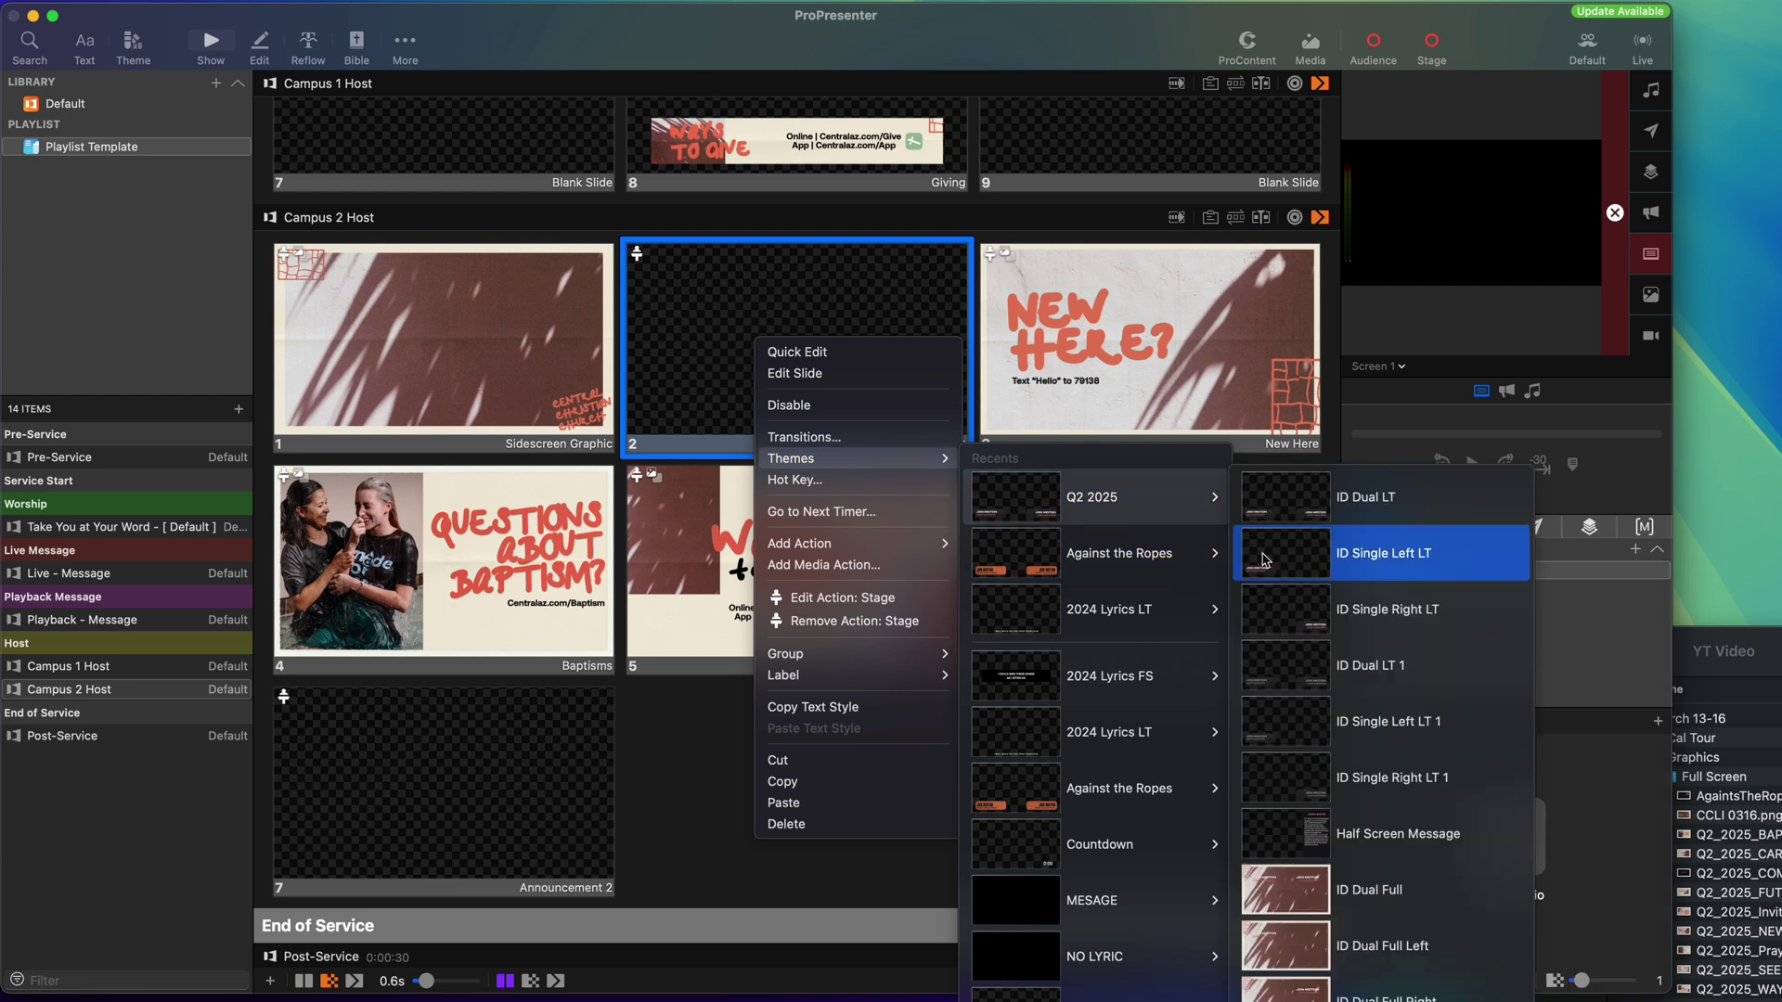
left_click(1381, 891)
Edit slide 2 to show the pastor's name on one line over the title CAMPUS PASTOR.
right_click(804, 384)
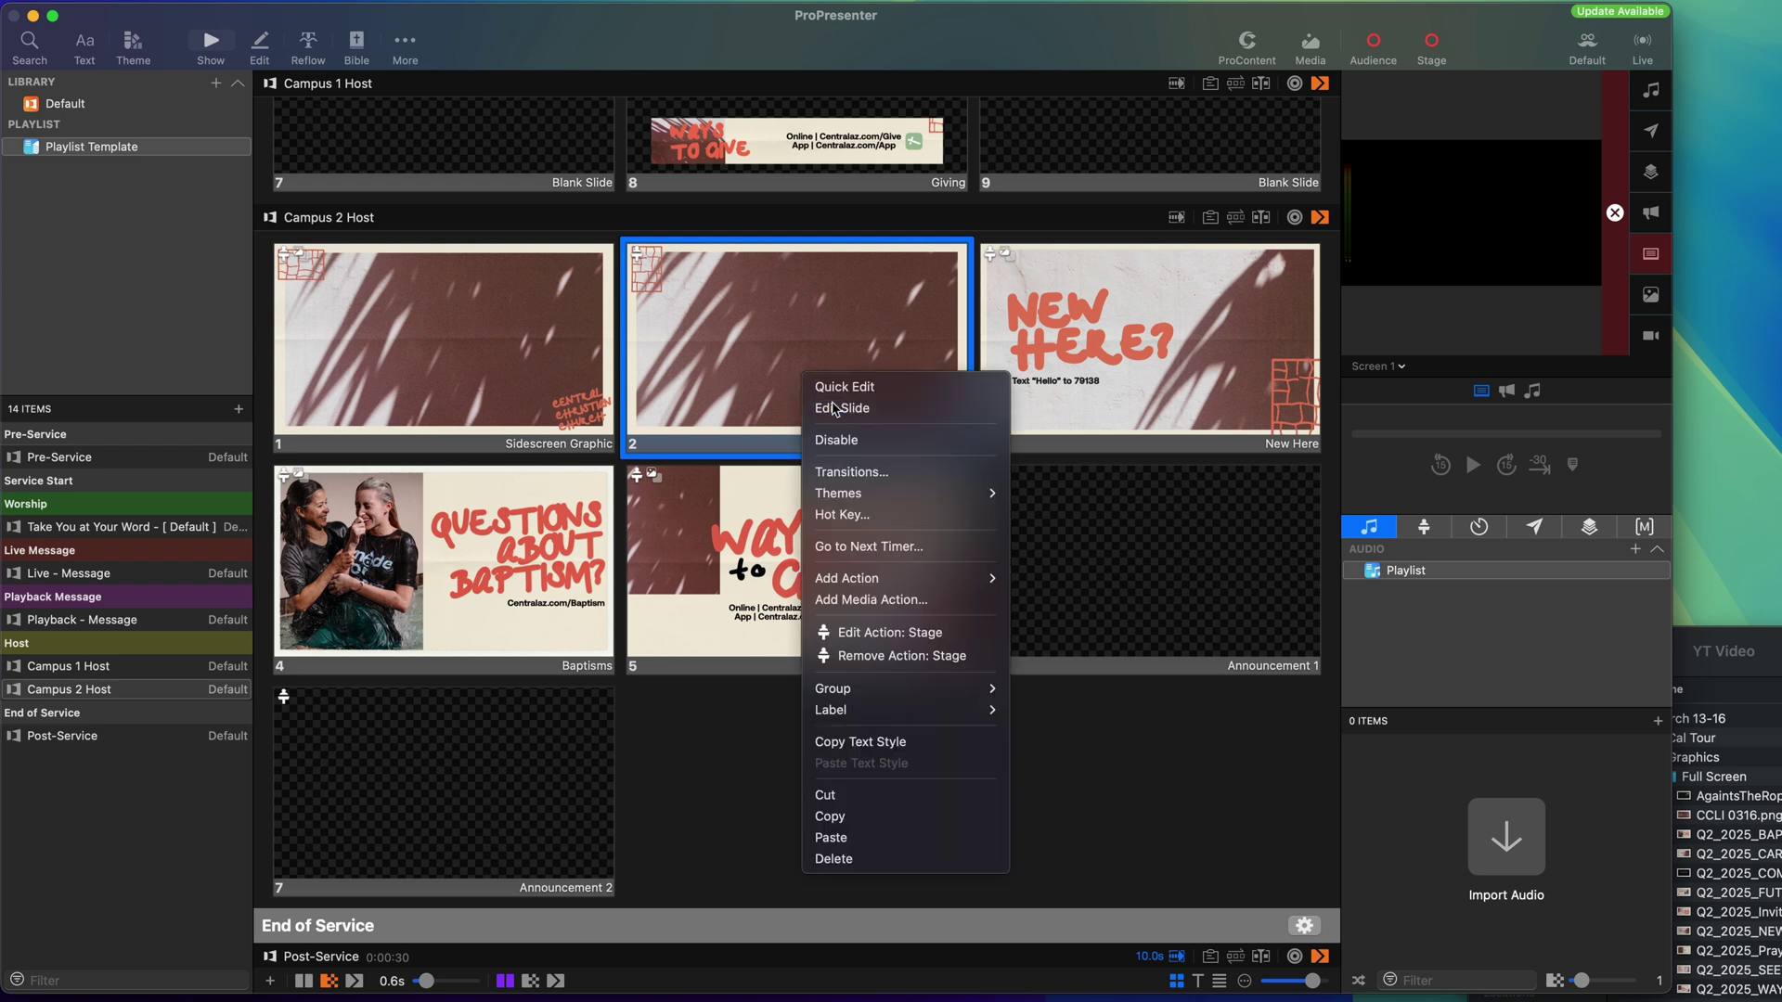
left_click(834, 404)
left_click(505, 260)
double_click(507, 265)
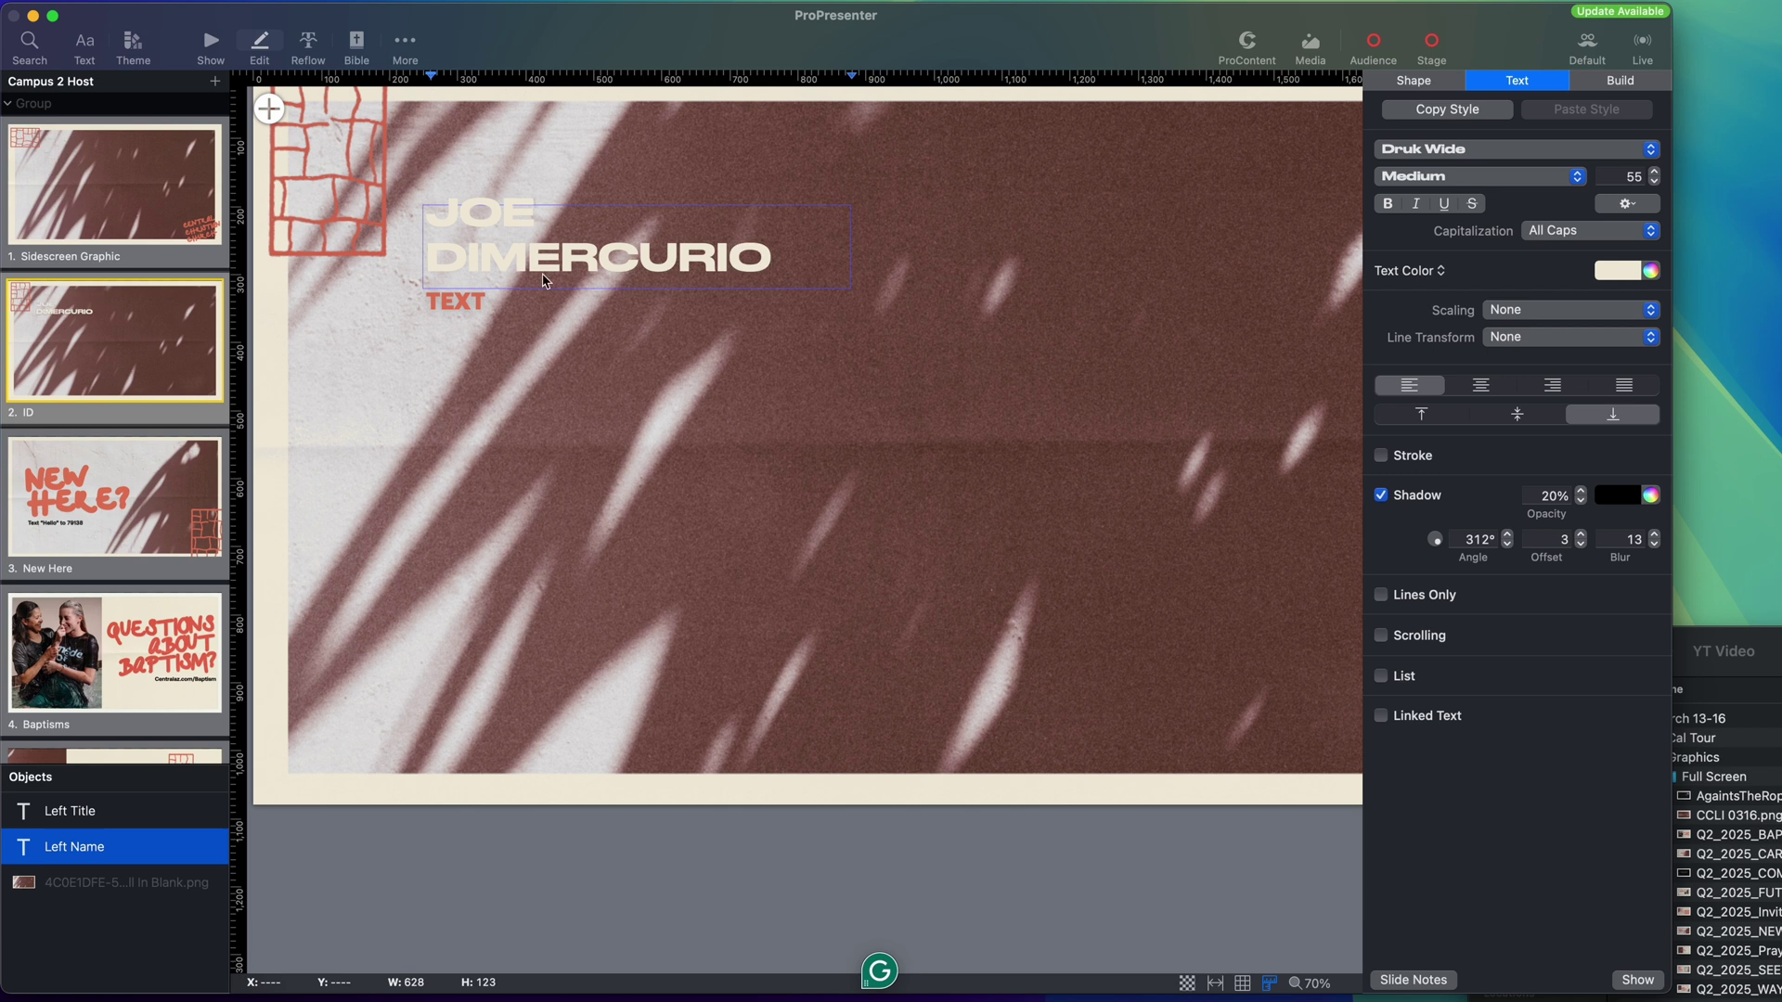
left_click(577, 281)
left_click(577, 281)
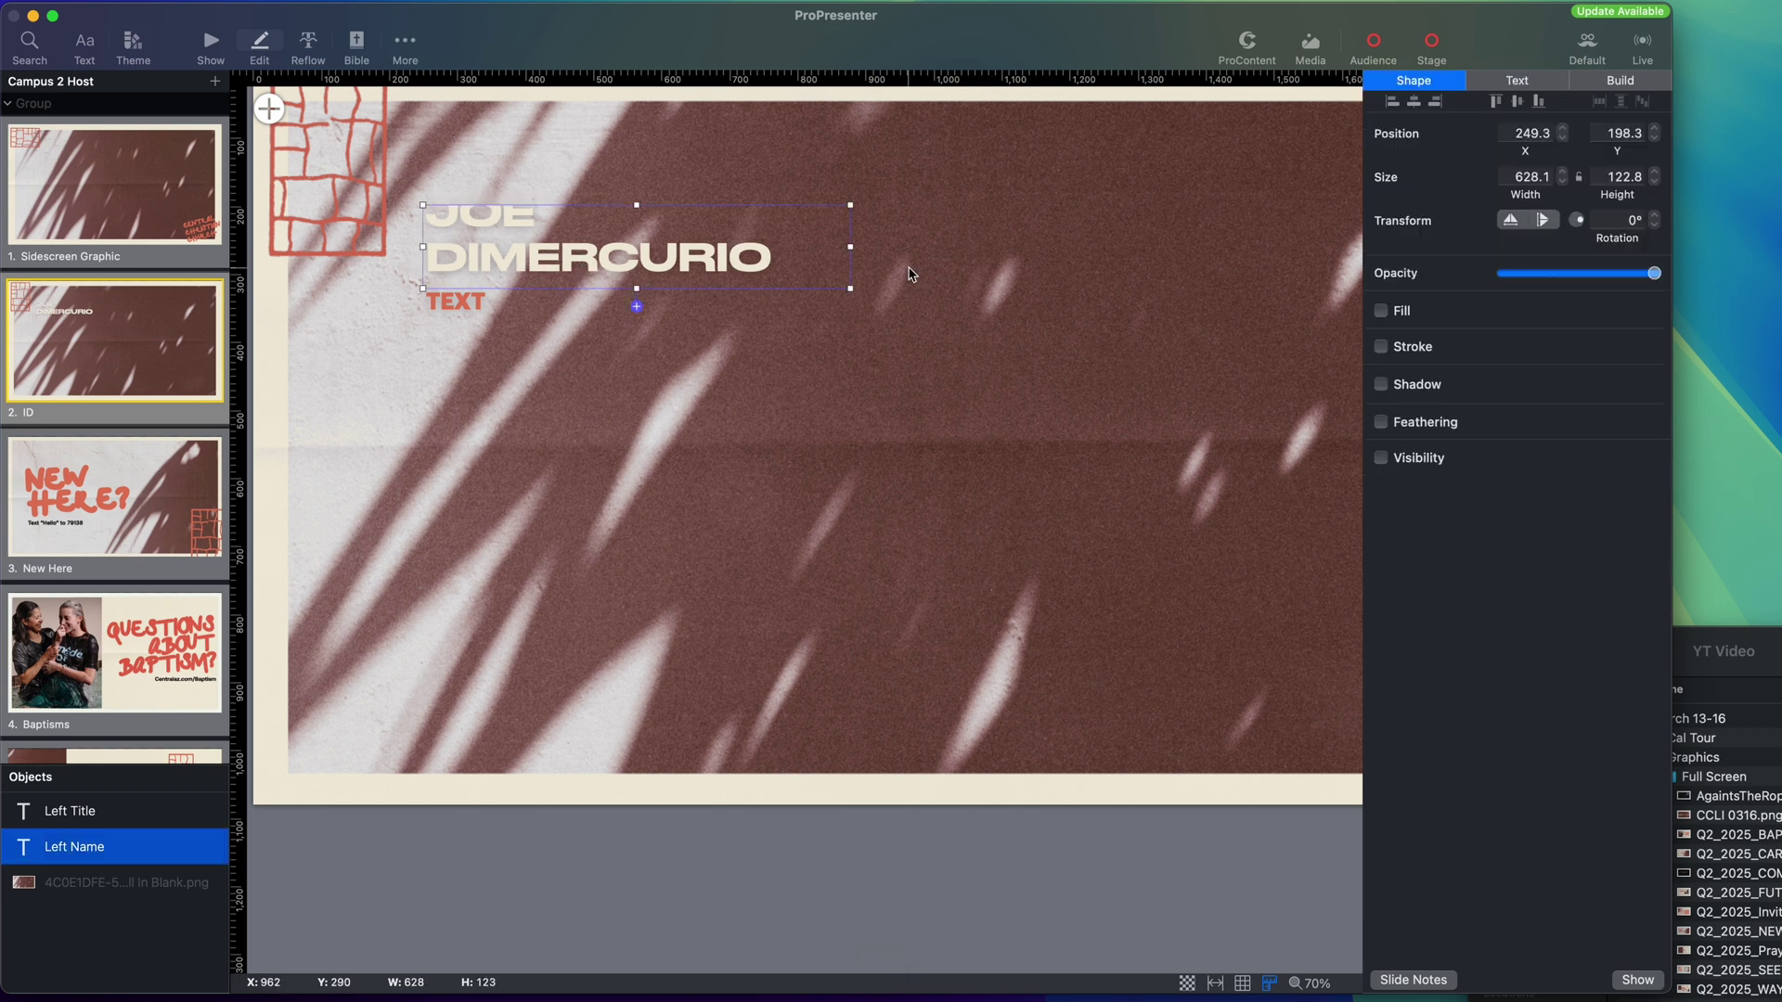
left_click_drag(848, 246, 917, 244)
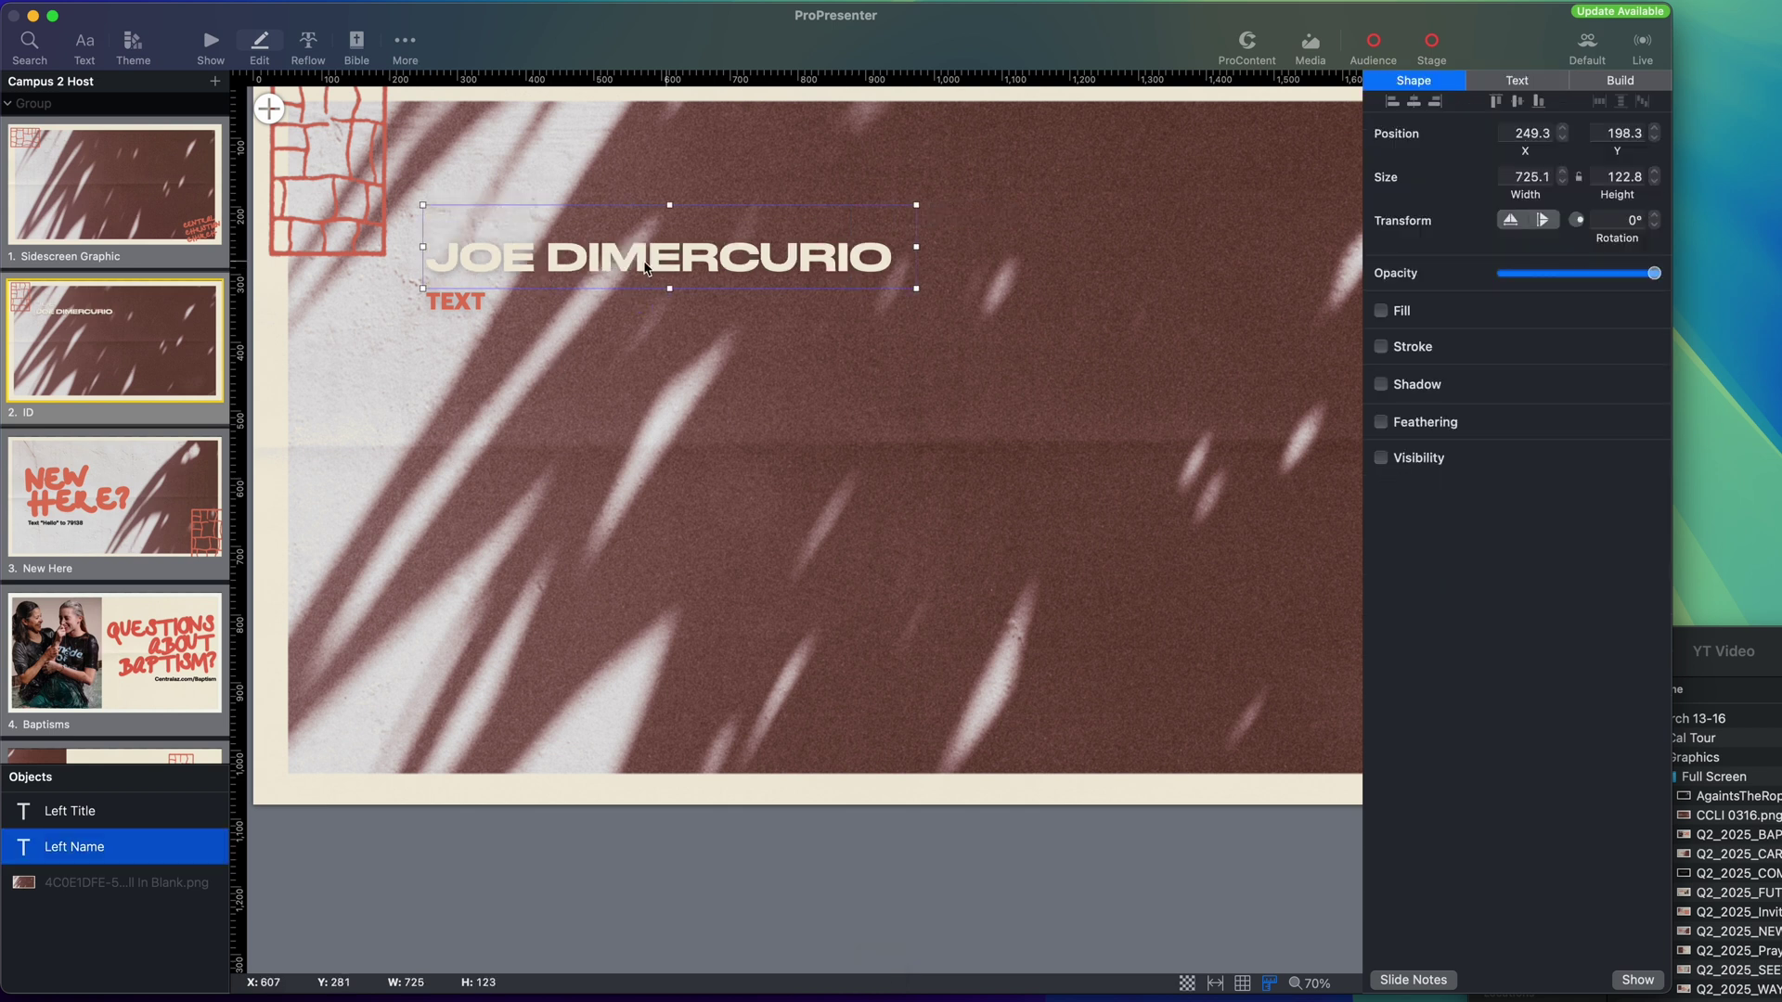
double_click(444, 303)
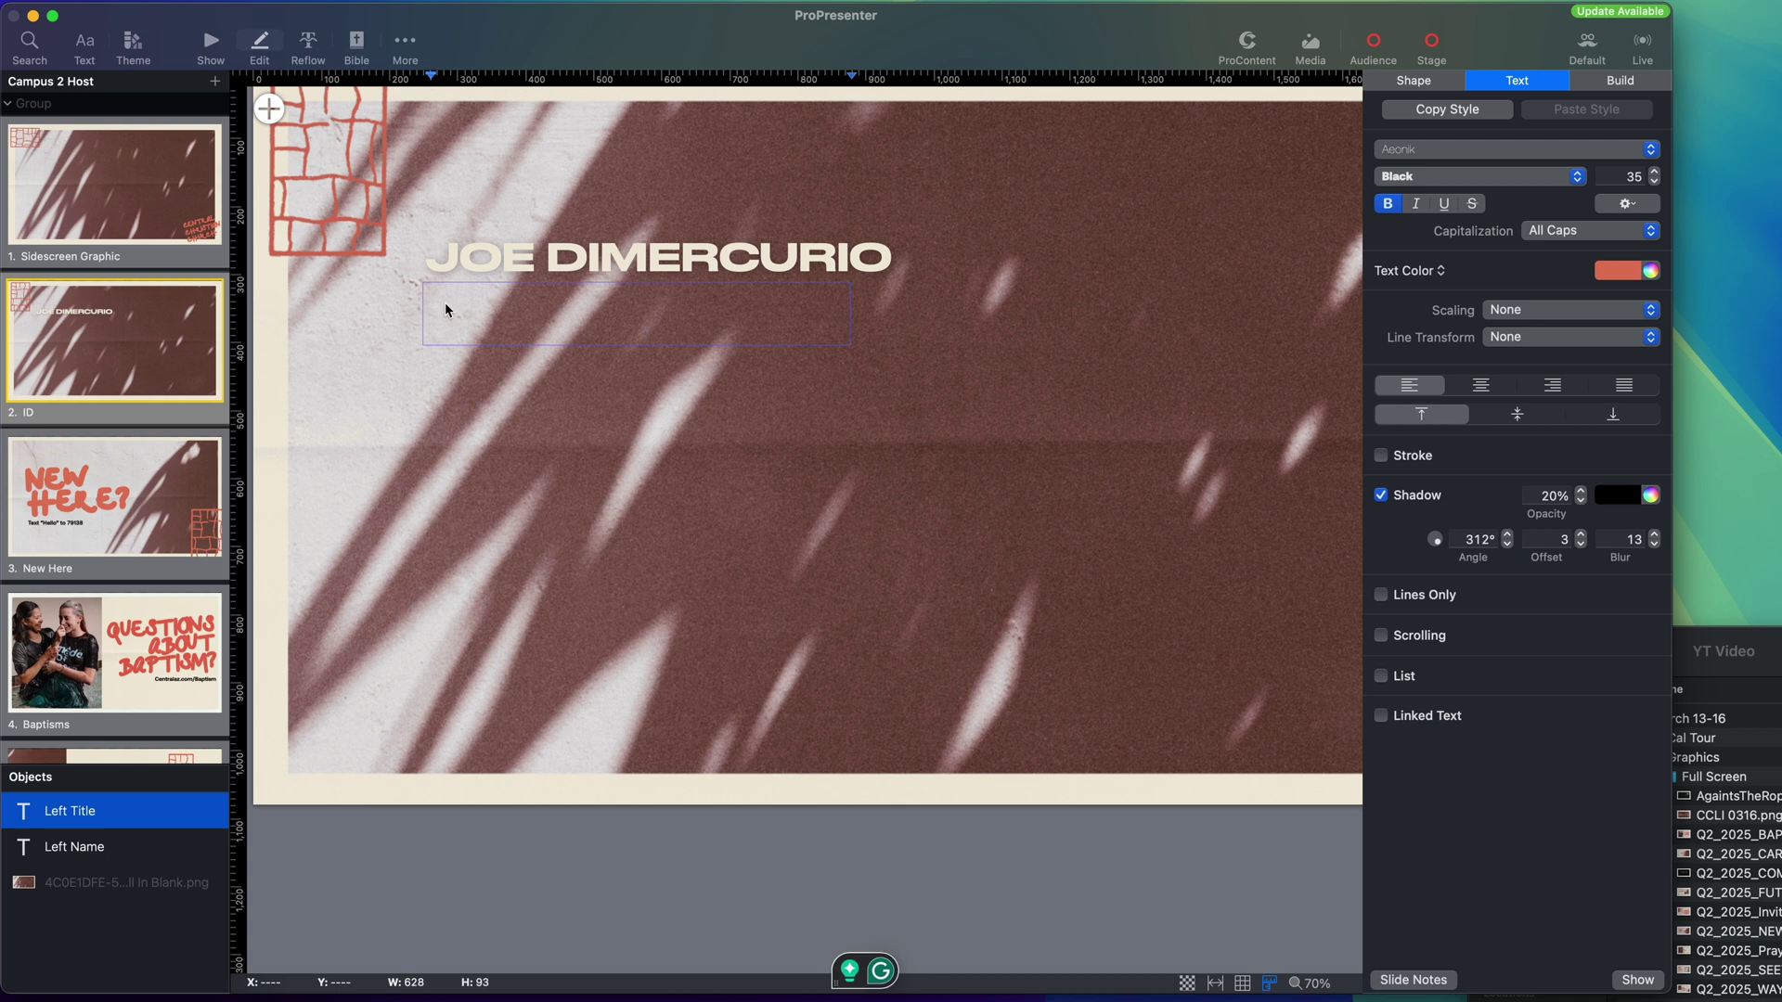
type("CAMPUS PASTOR")
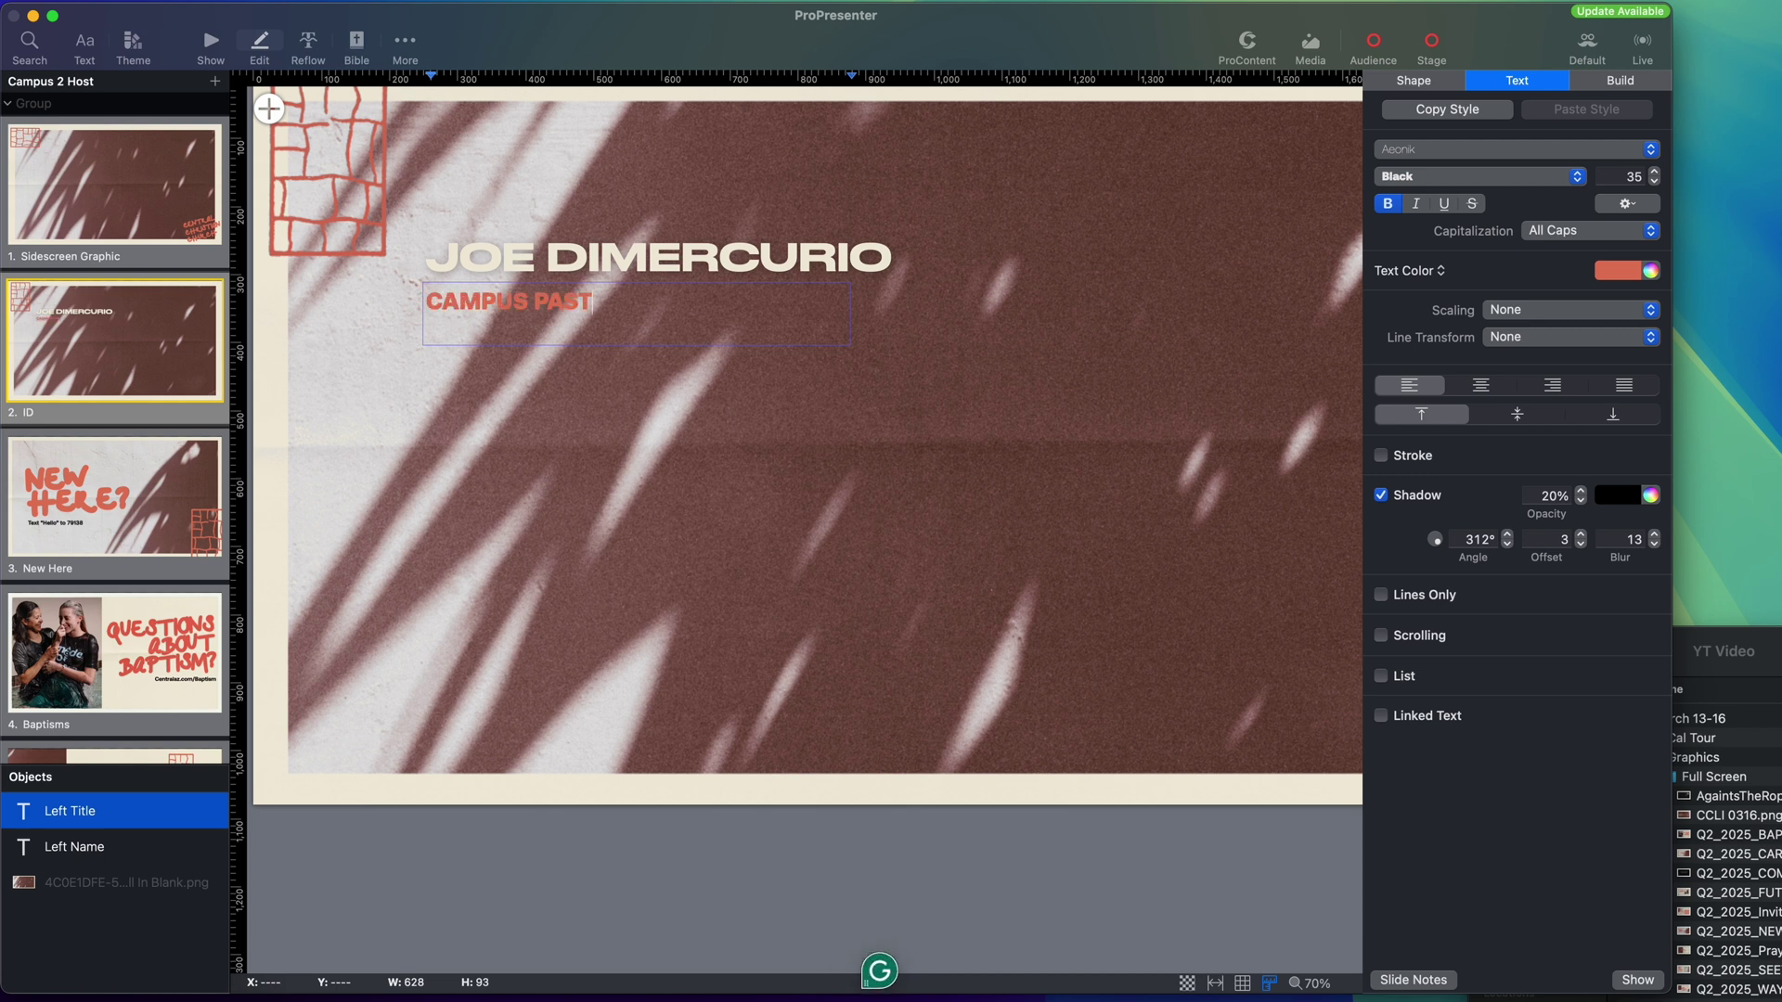
left_click(584, 832)
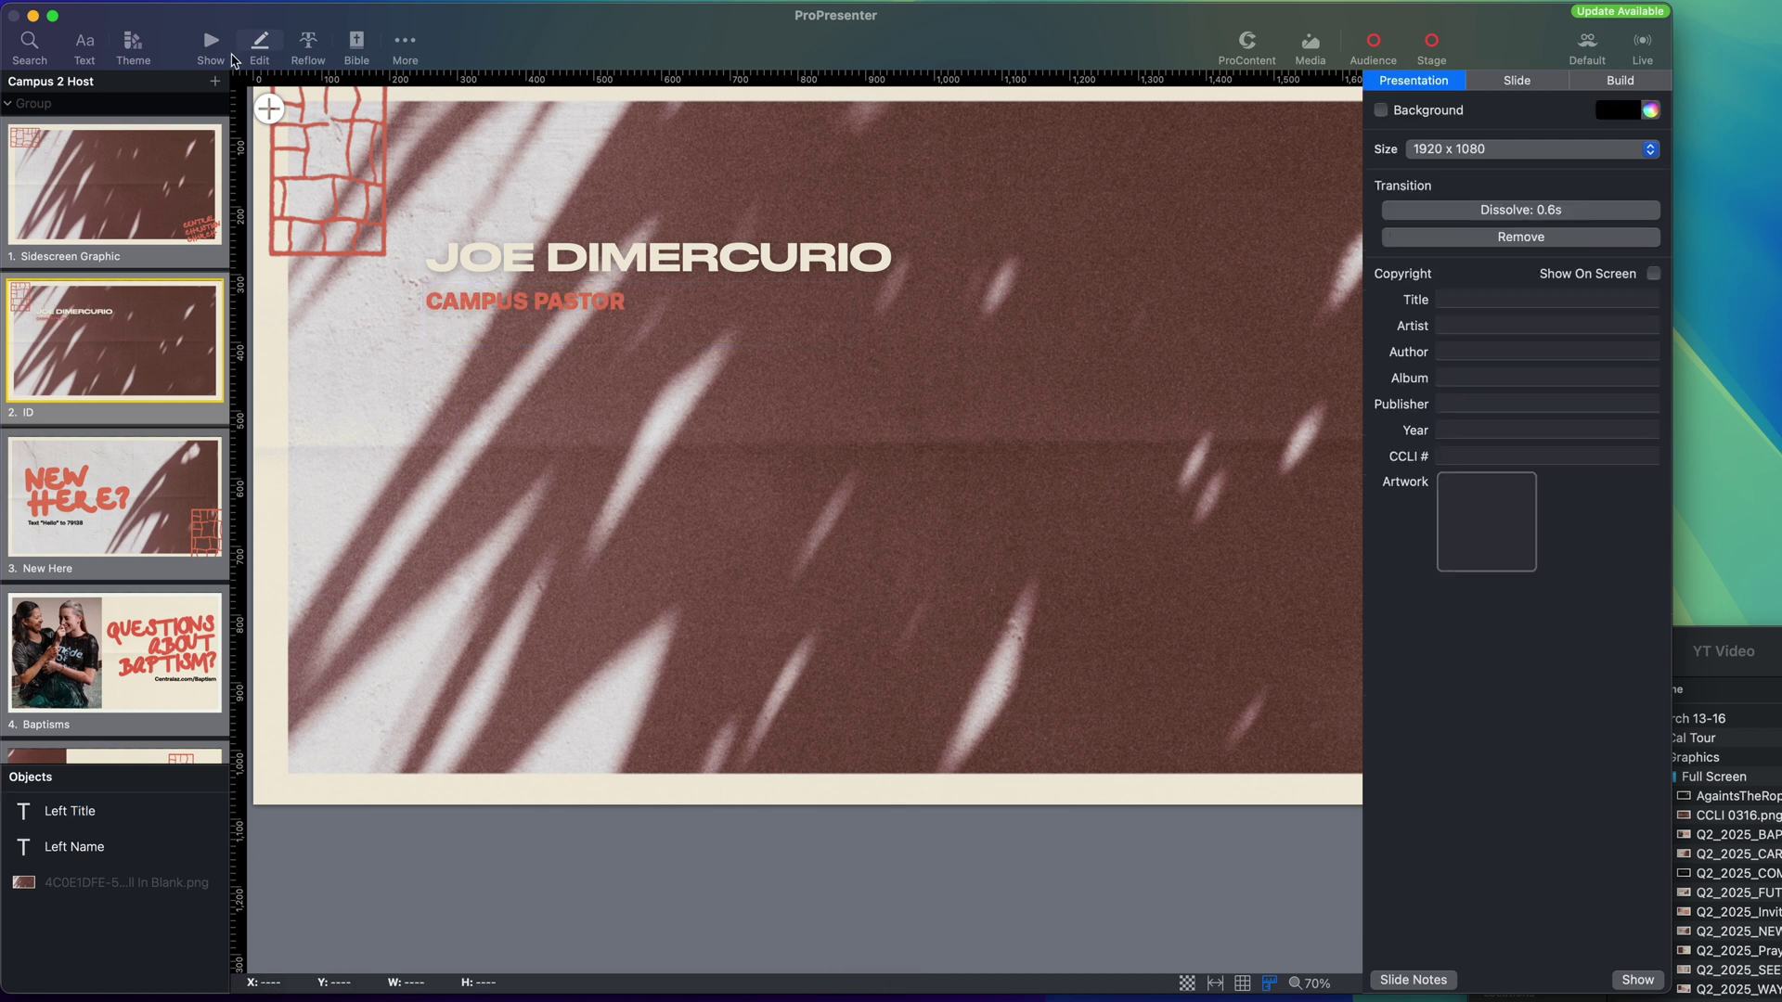
left_click(211, 46)
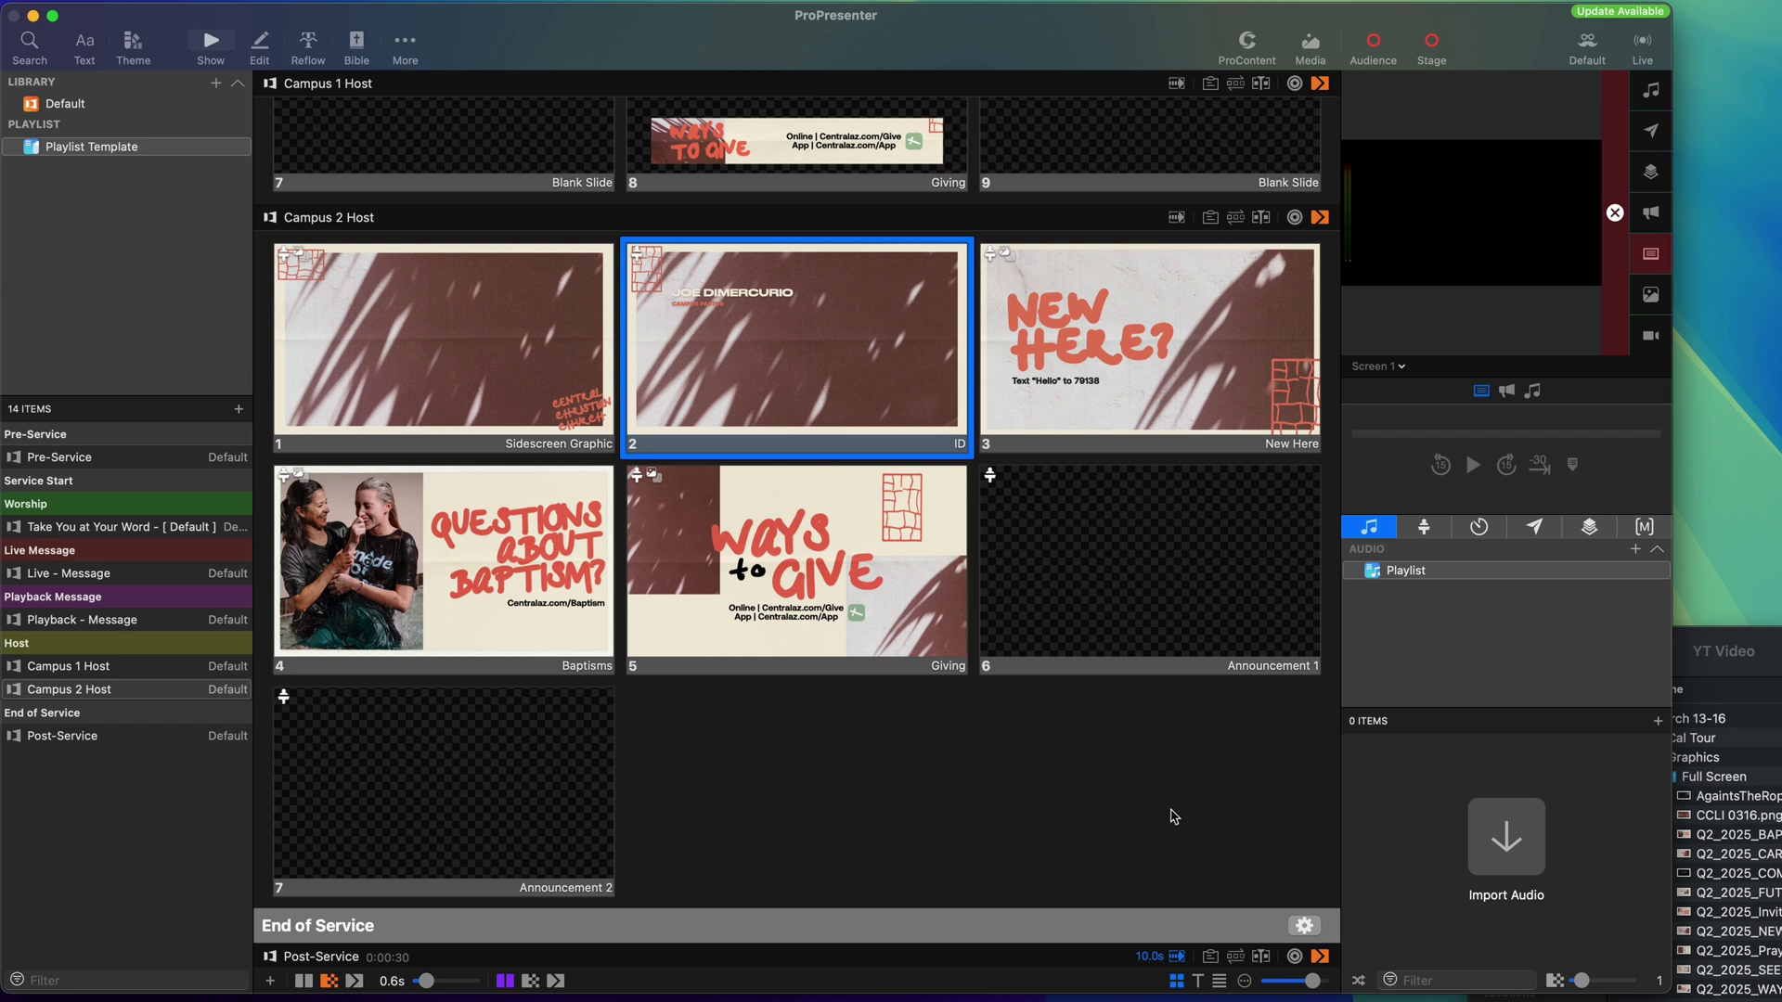
Delete the Announcement 1 and Announcement 2 slides from Campus 2 Host.
left_click(520, 795)
left_click(1074, 588, "shift")
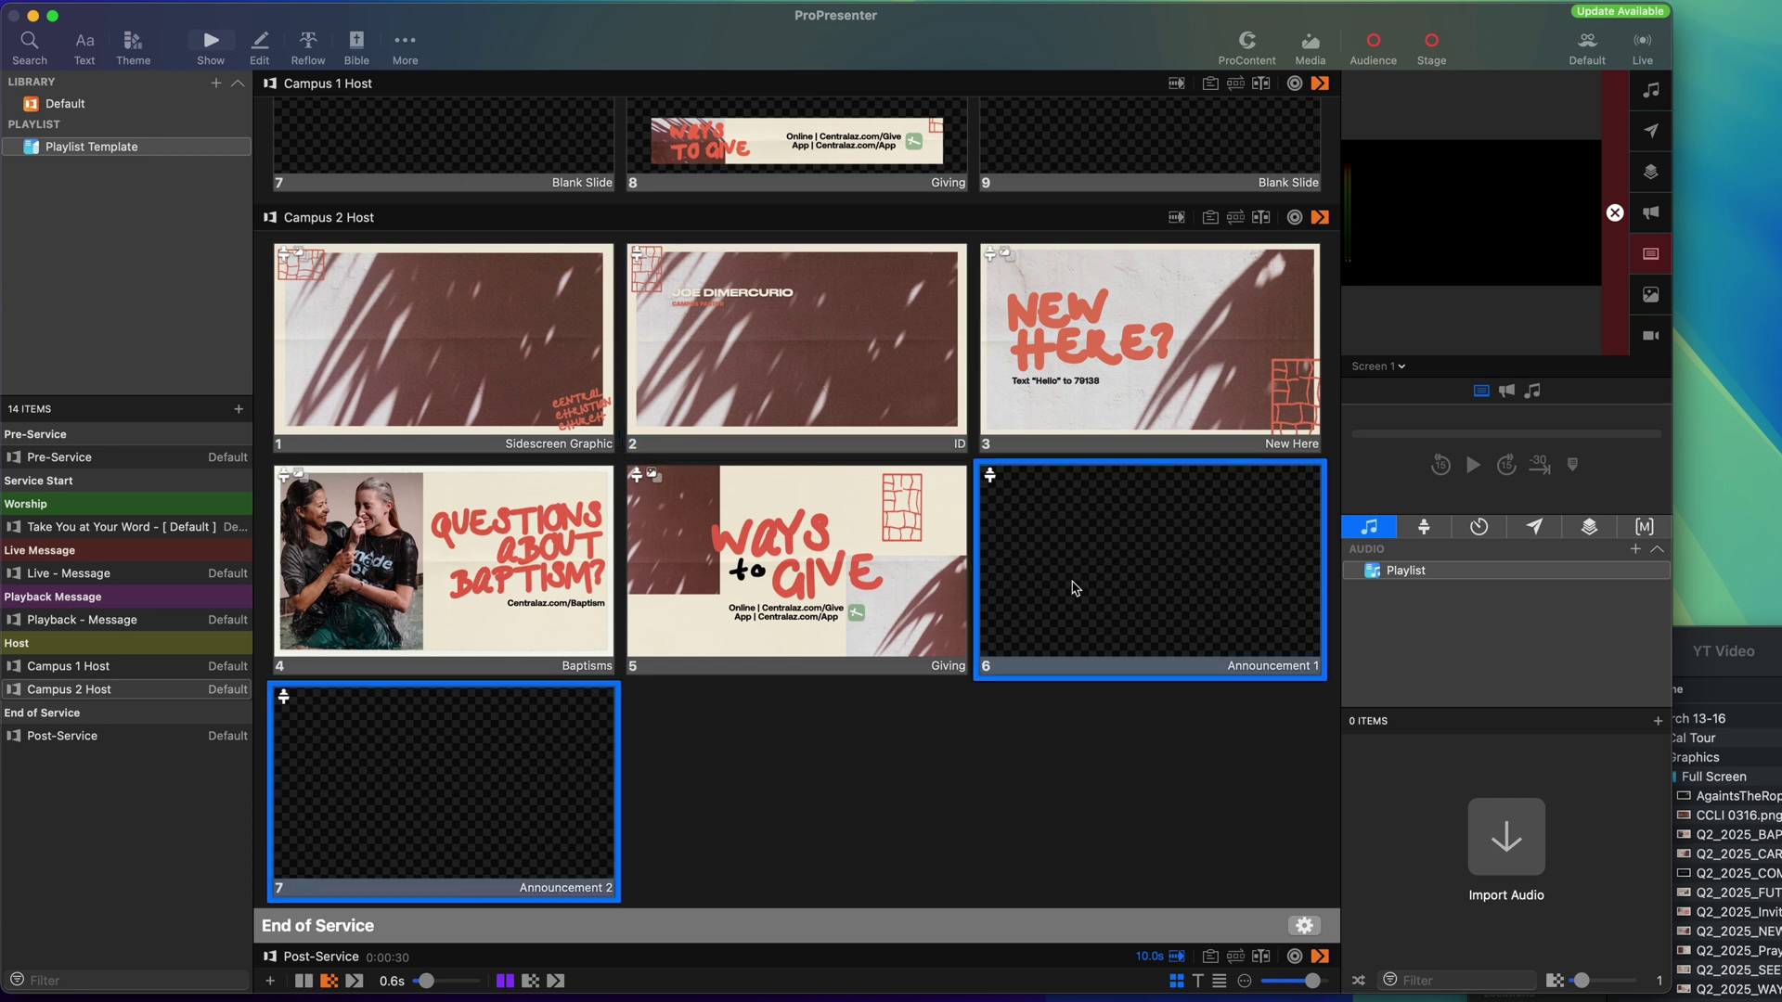
key("Delete")
Copy the Sidescreen Graphic slide to follow ID and Giving.
left_click_drag(427, 372, 1225, 593)
left_click_drag(517, 827, 1125, 804)
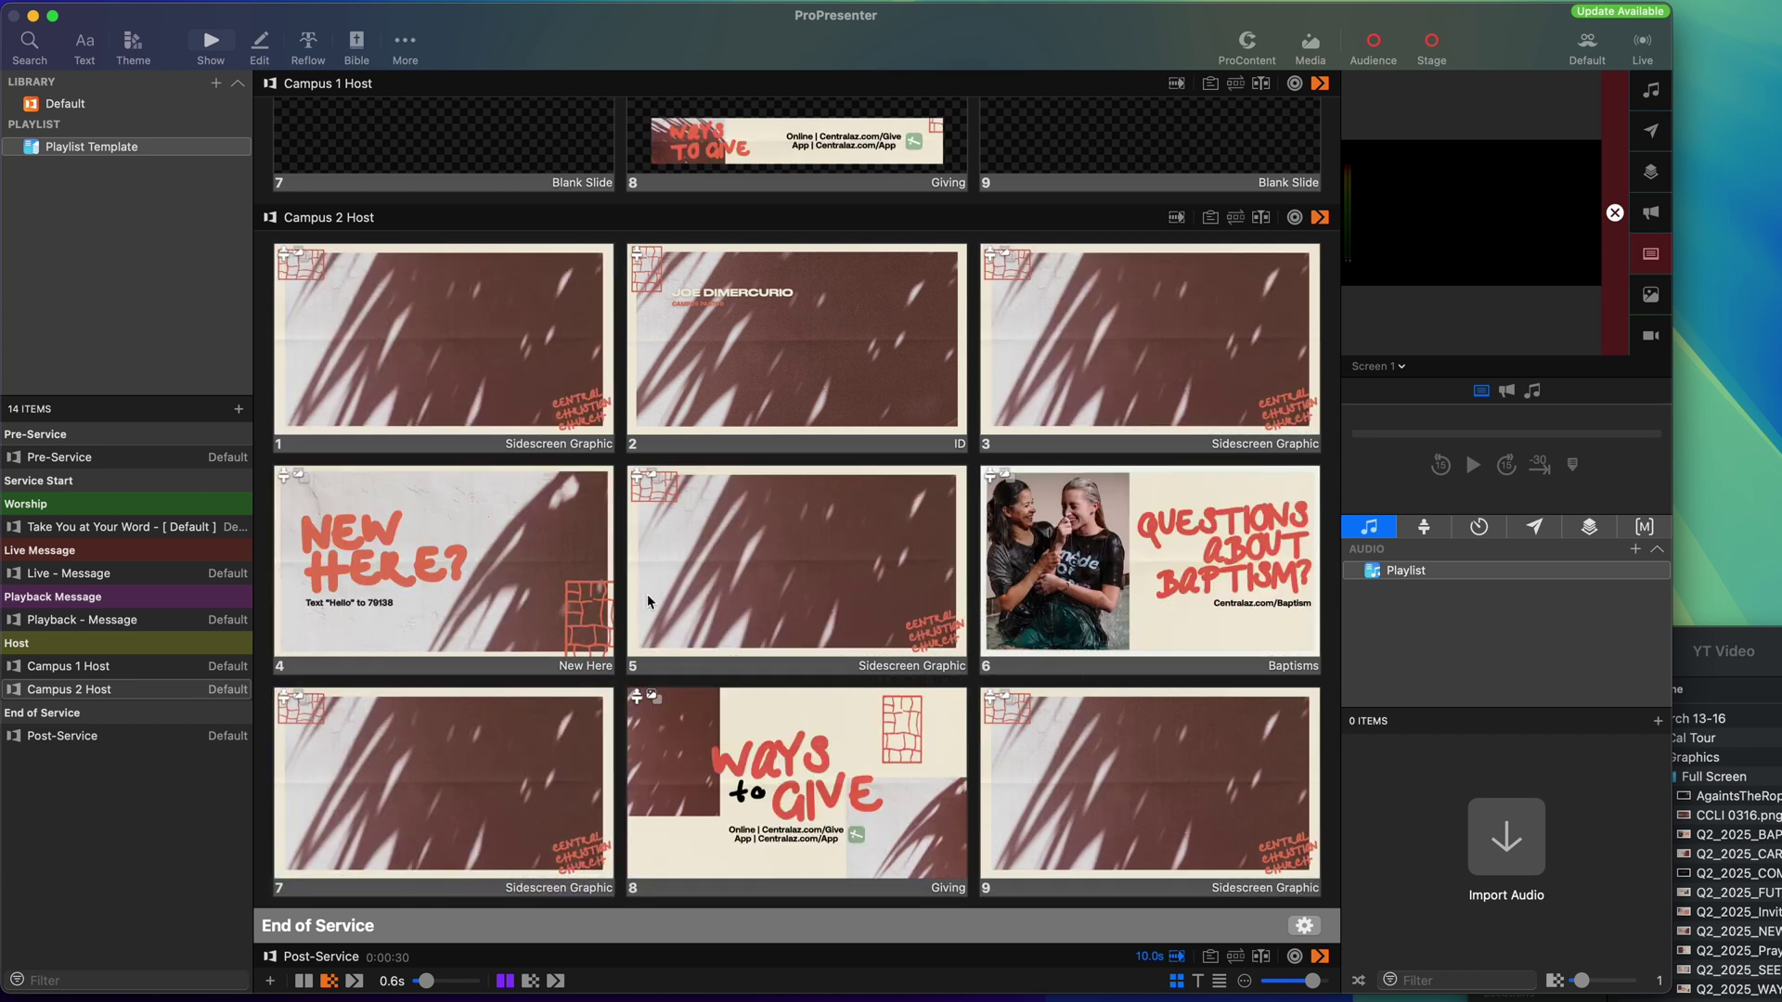
scroll(648, 594, "down", 3)
scroll(690, 547, "down", 5)
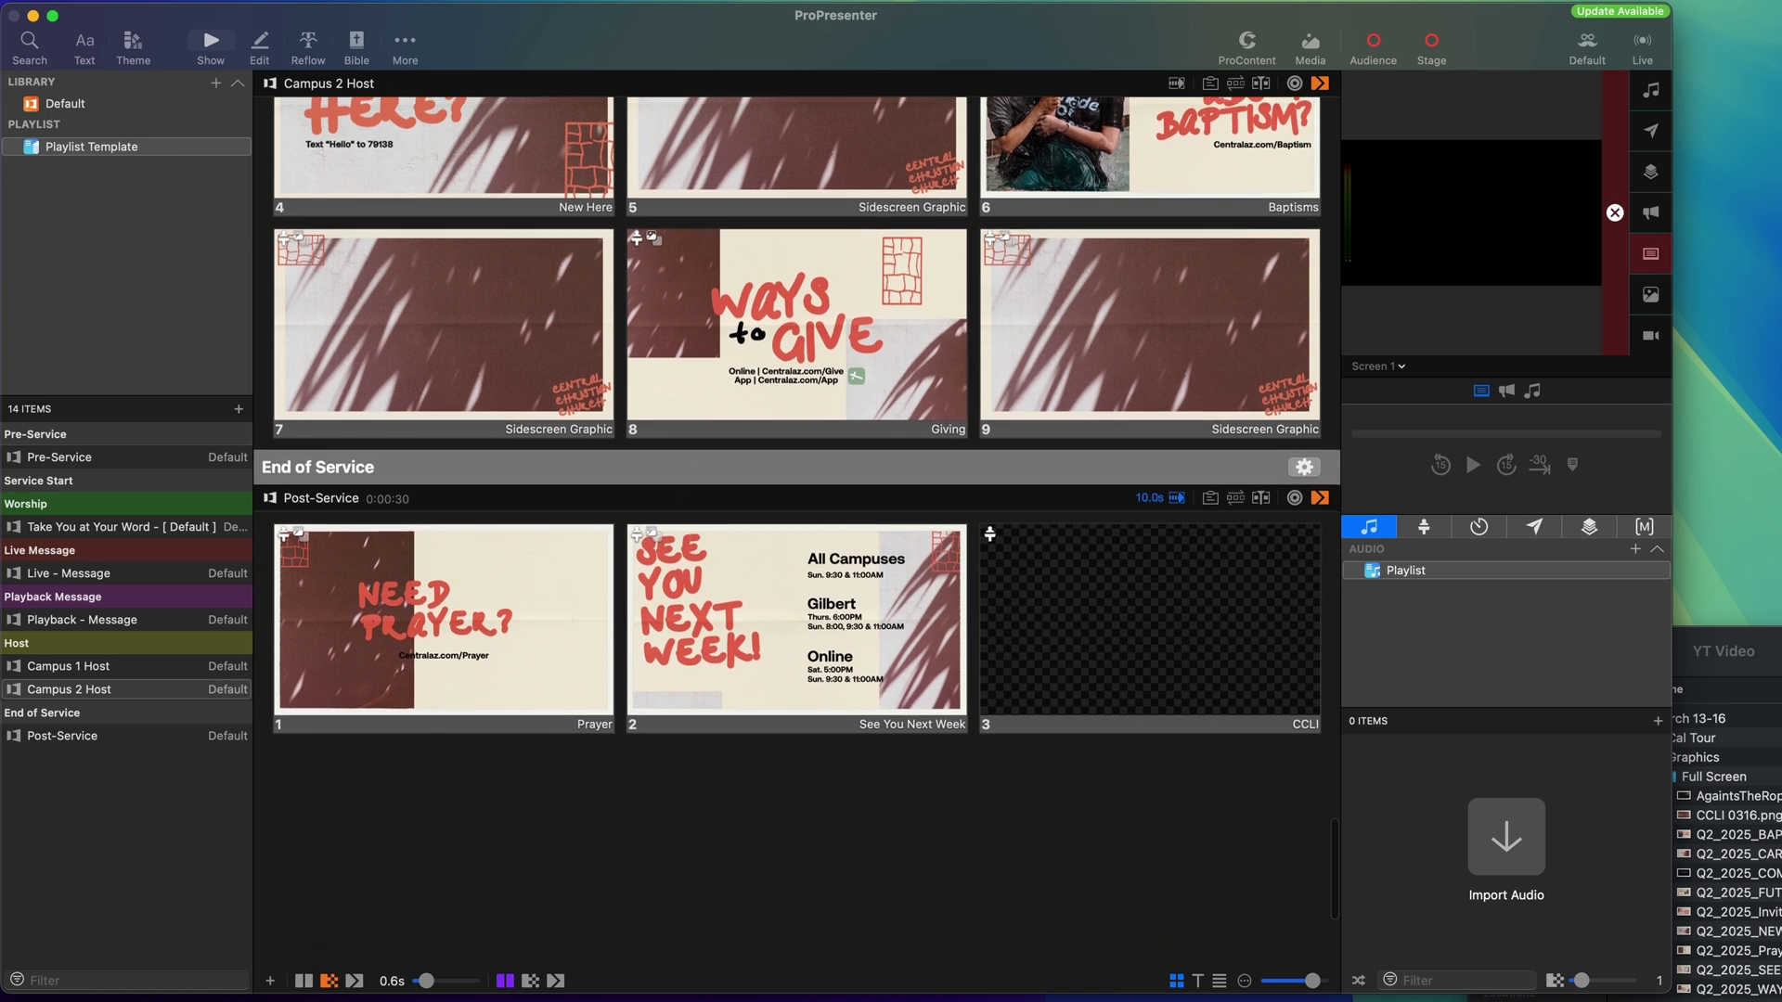
Drop CCLI 0316.png onto the empty Post-Service CCLI slide and set it as foreground media.
left_click(1726, 656)
scroll(1724, 814, "down", 1)
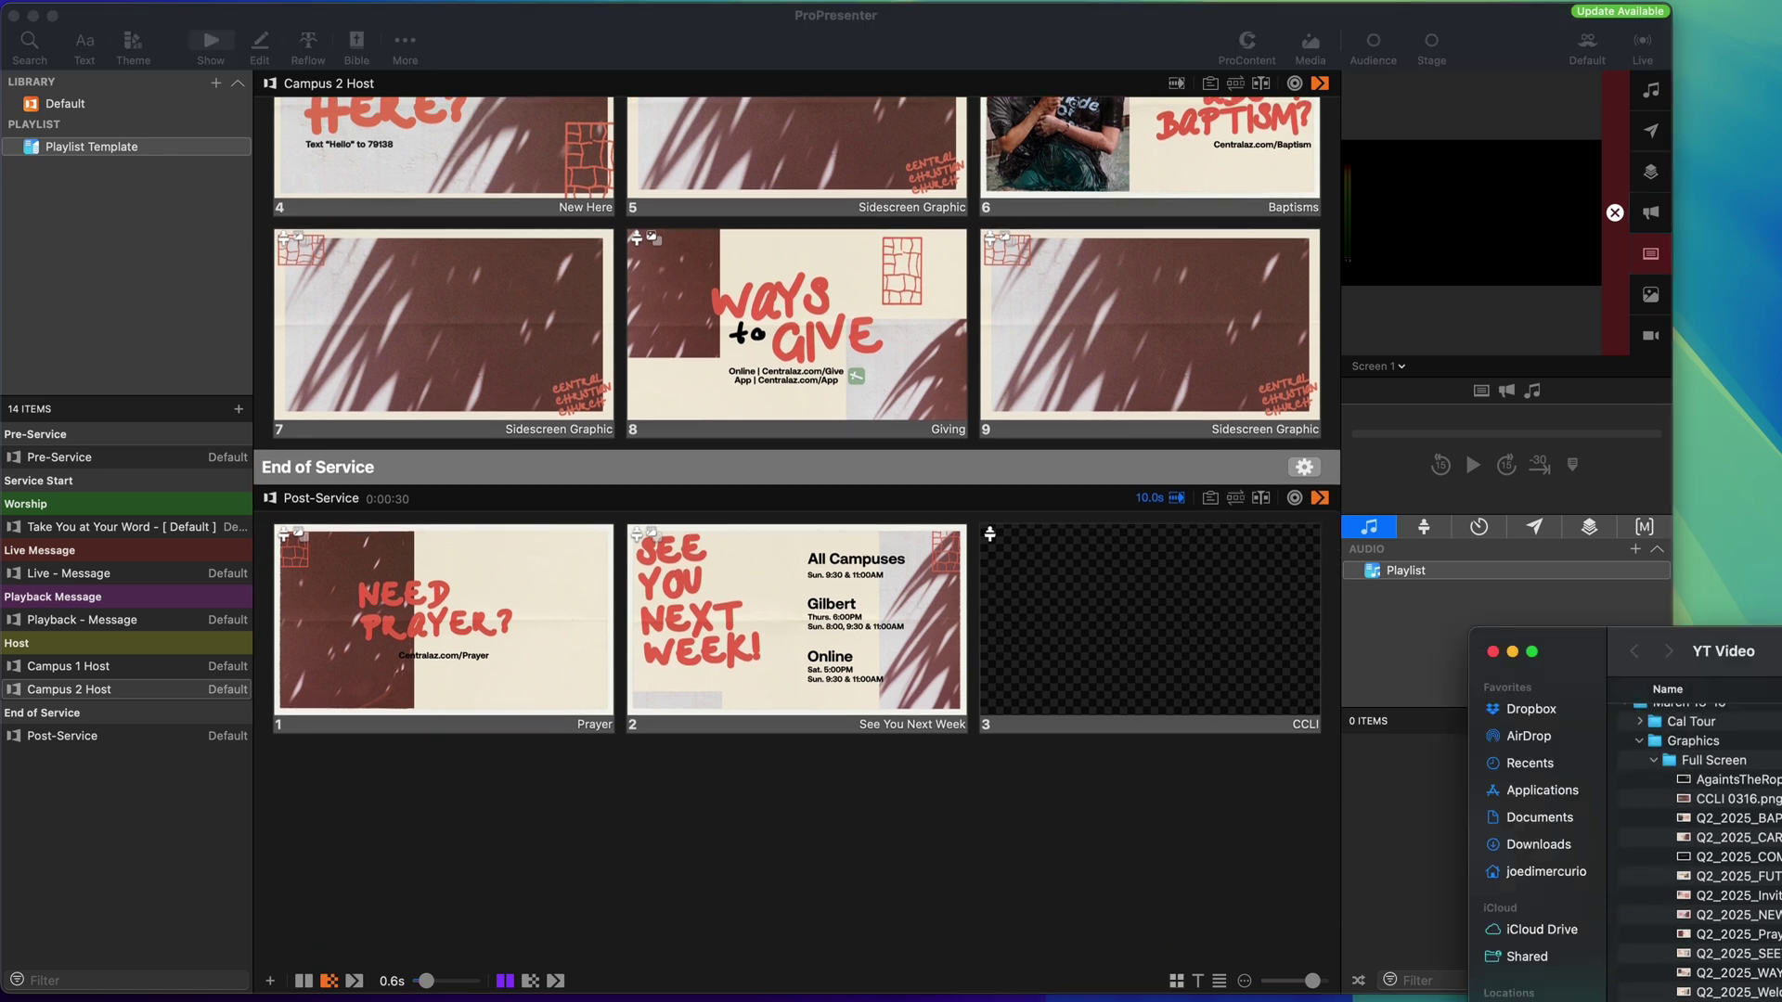
left_click_drag(1725, 796, 1151, 631)
left_click(1113, 617)
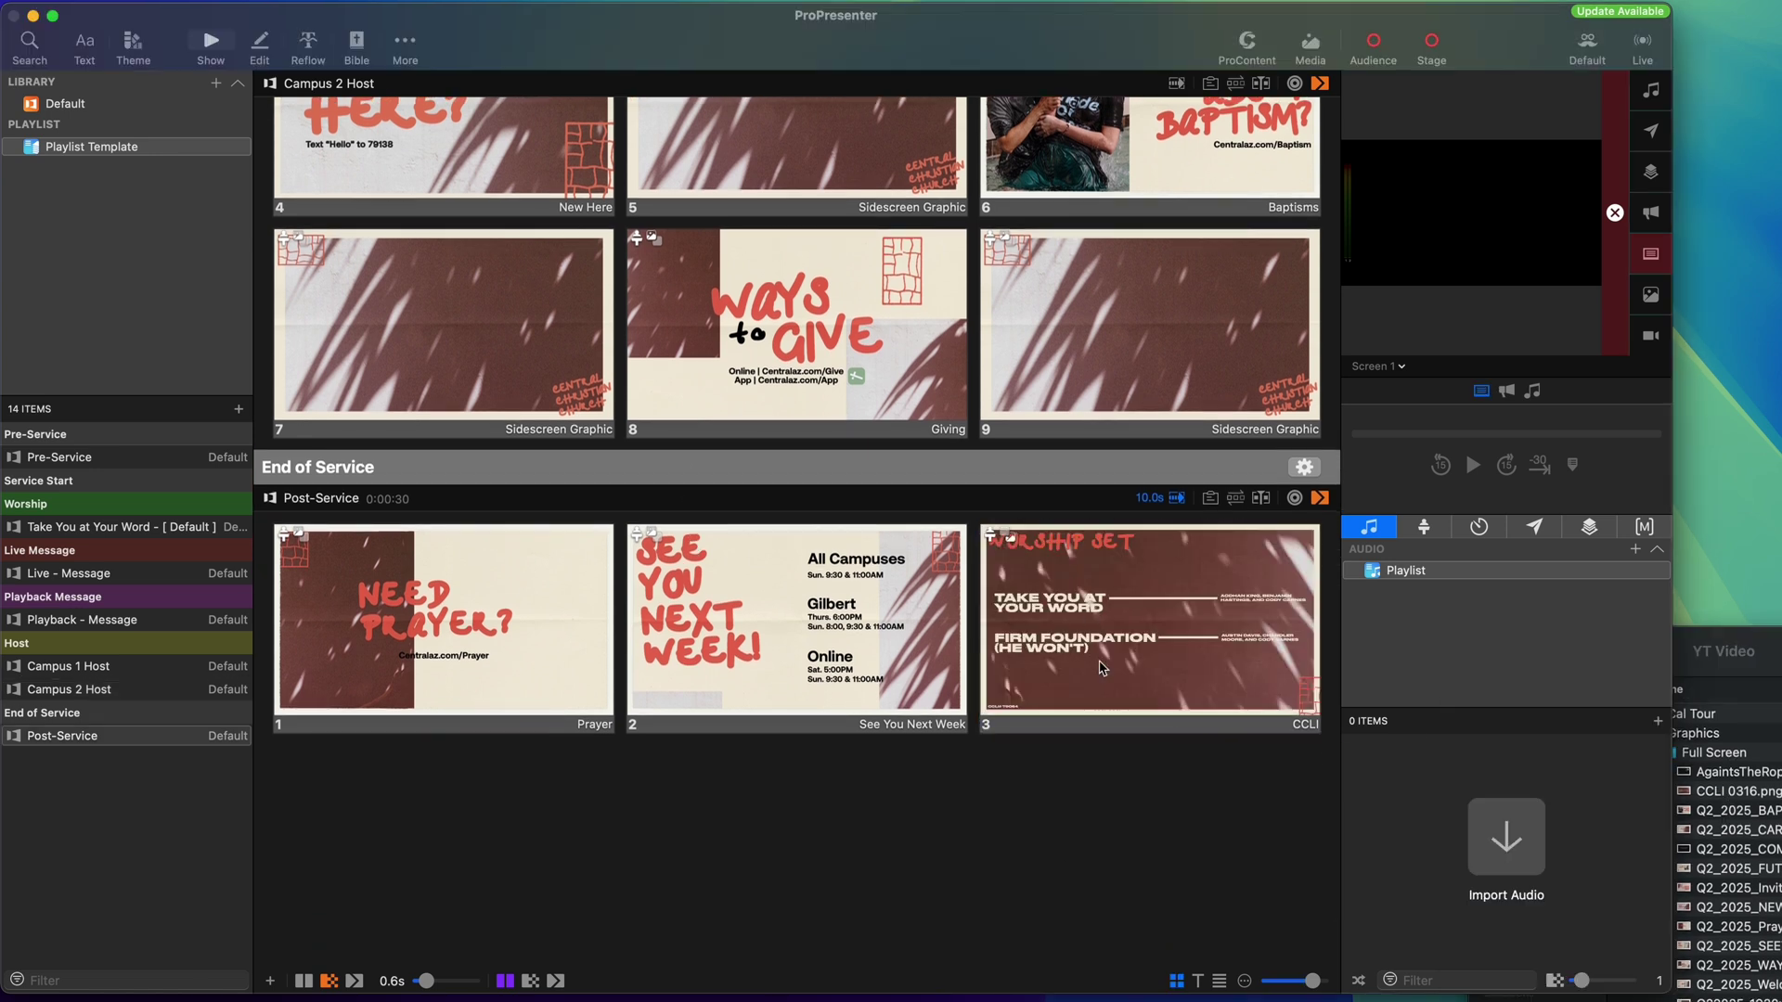
right_click(1090, 604)
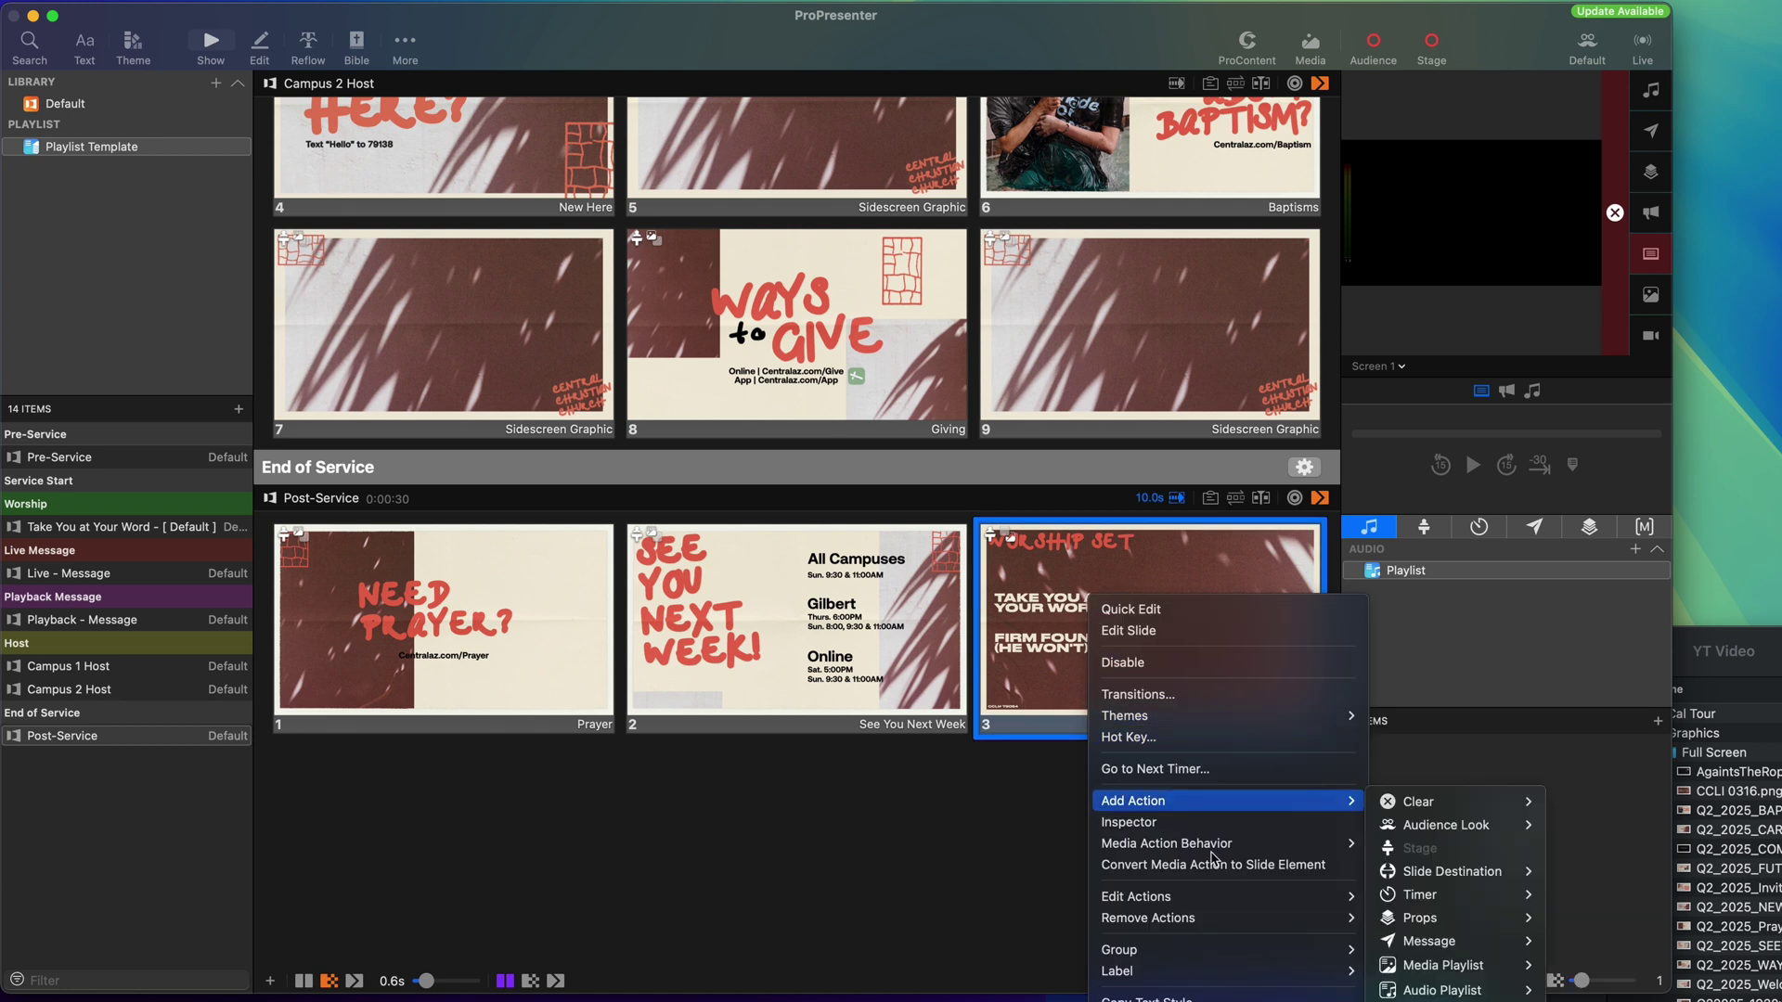
mouse_move(1237, 844)
left_click(1404, 866)
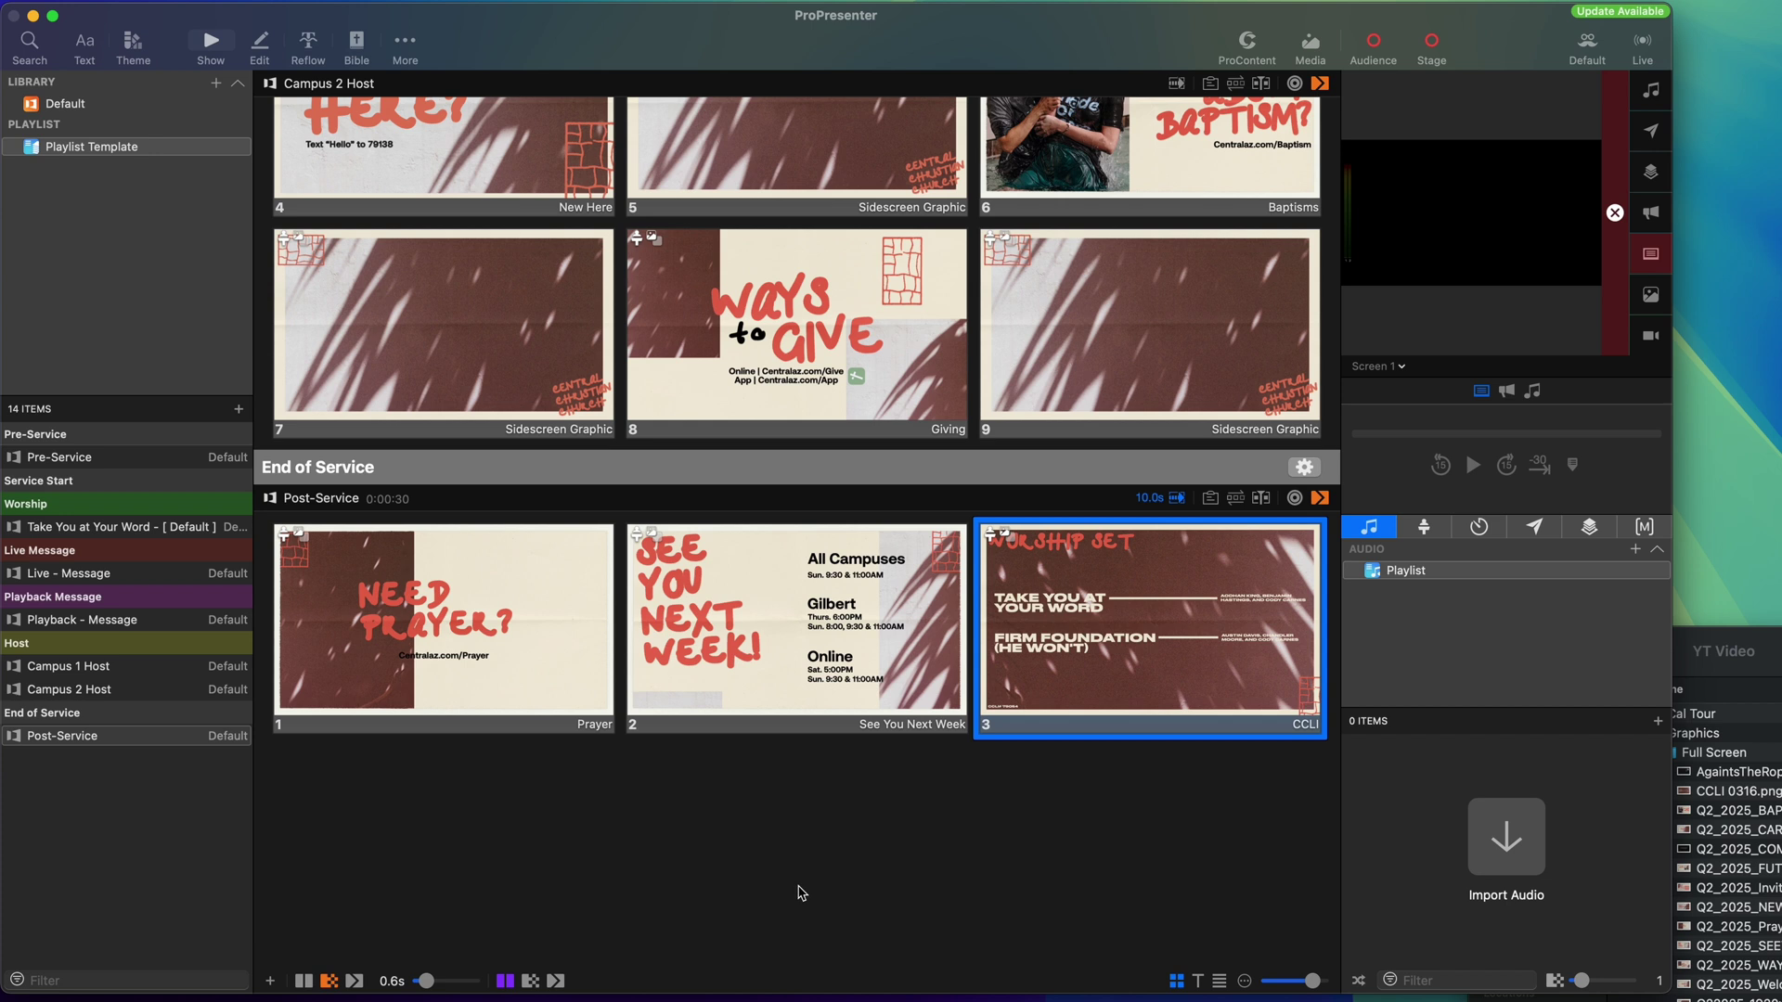
scroll(562, 847, "up", 20)
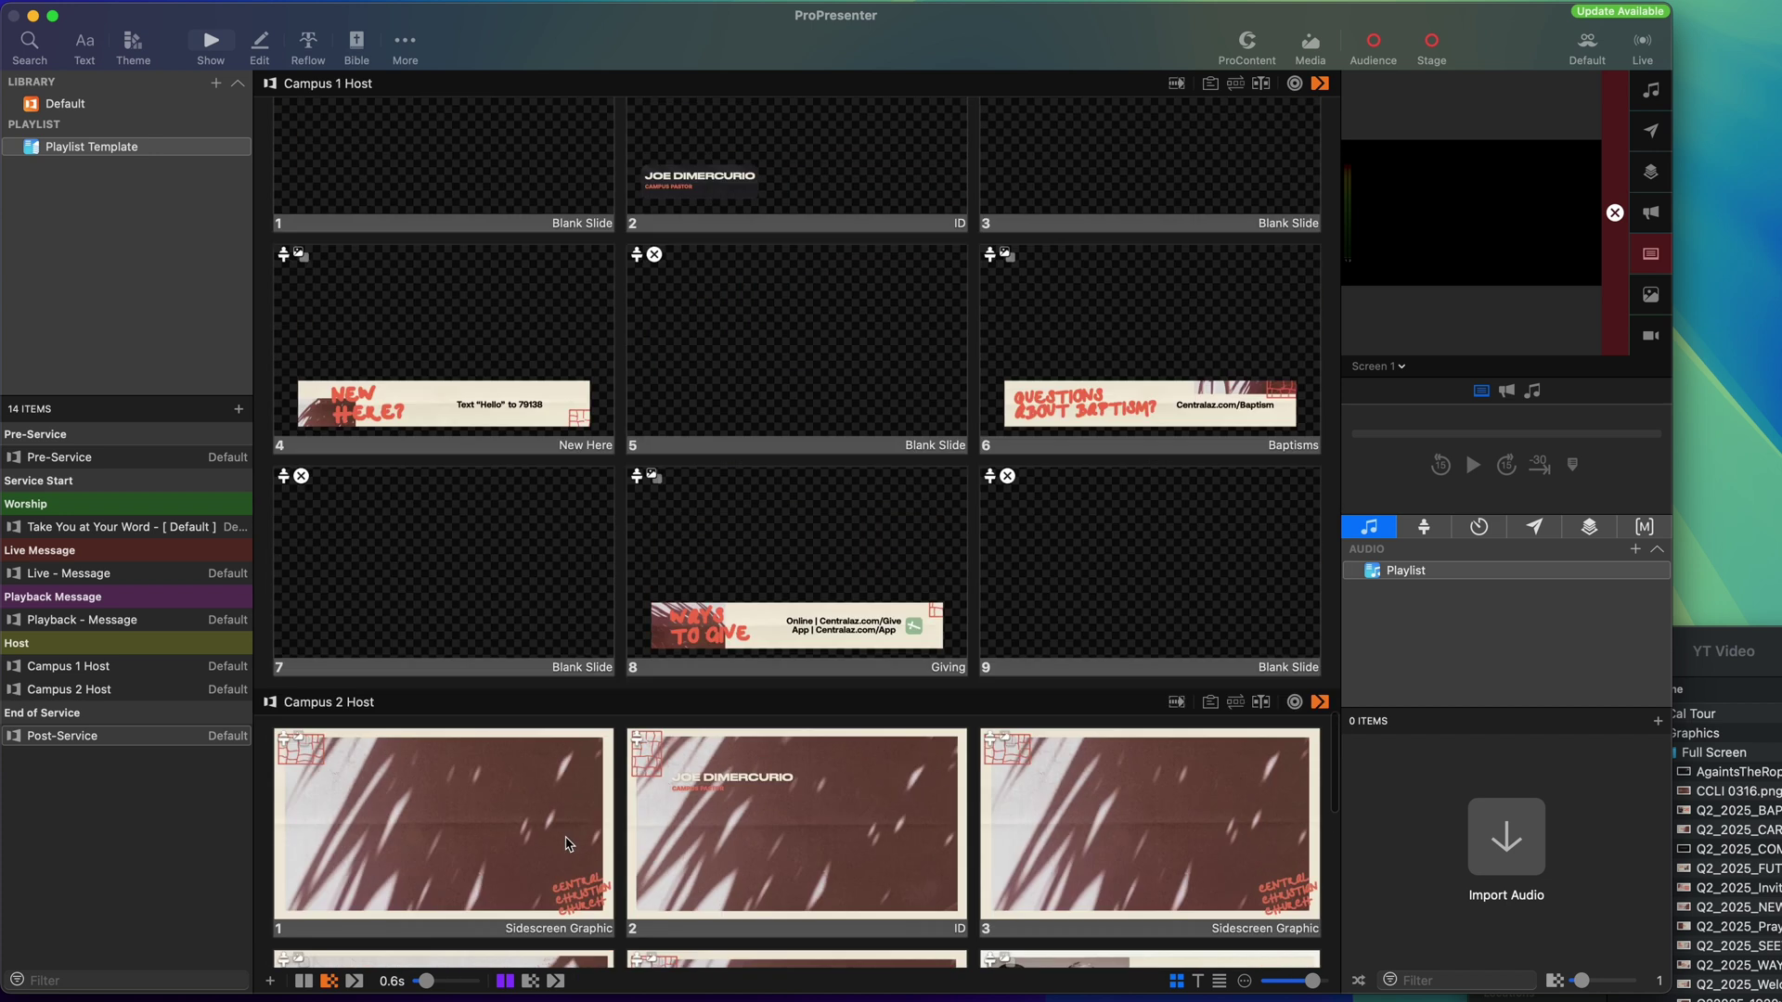
scroll(569, 844, "up", 15)
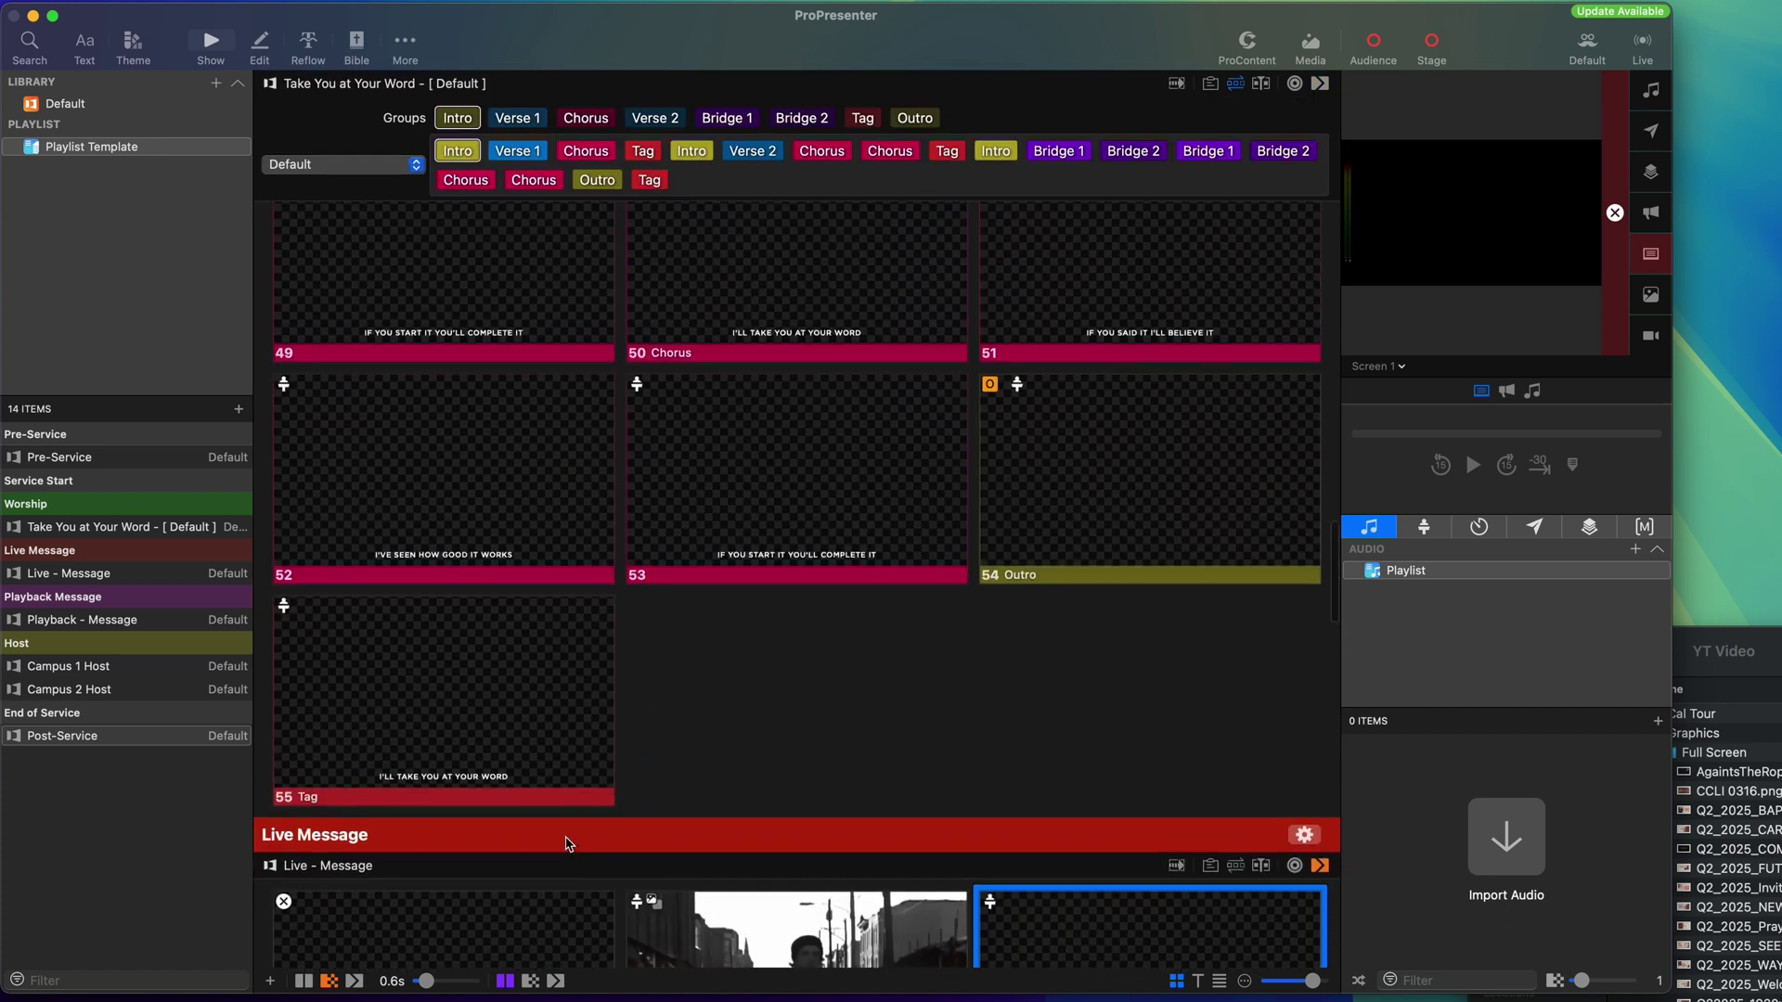
scroll(569, 844, "up", 6)
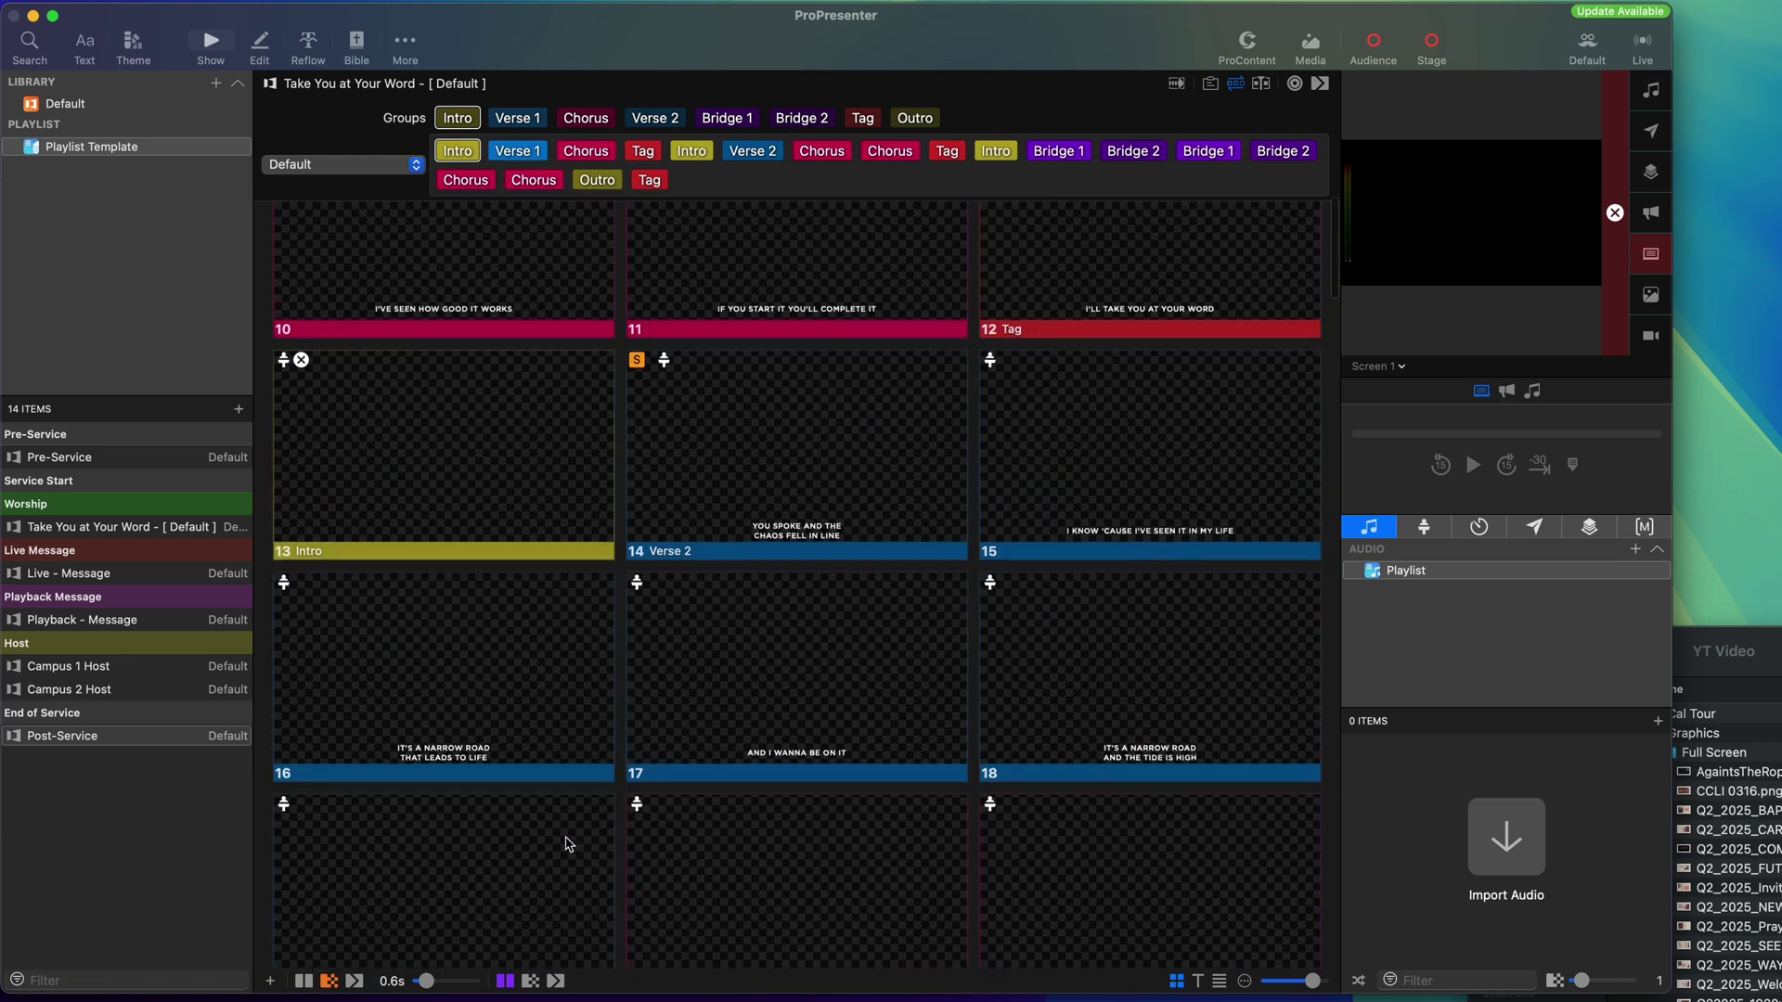
scroll(413, 617, "up", 8)
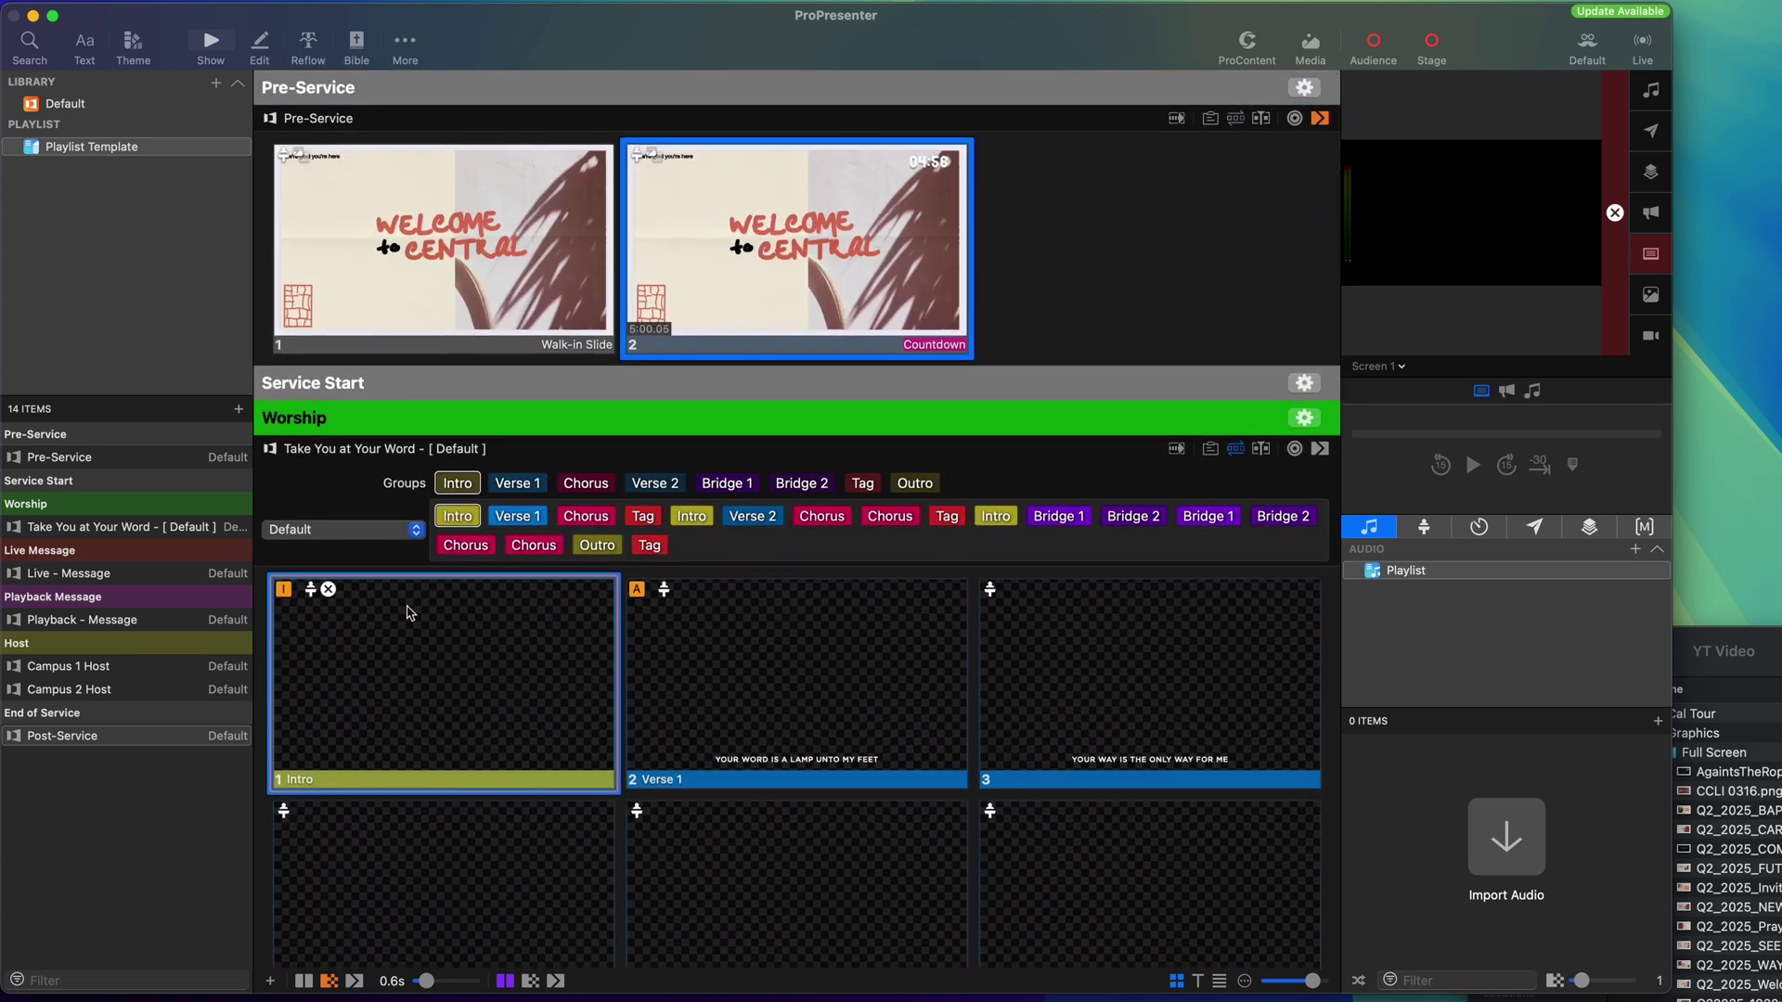
Duplicate the Playlist Template and name the two copies Campus 1 and Campus 2.
right_click(80, 155)
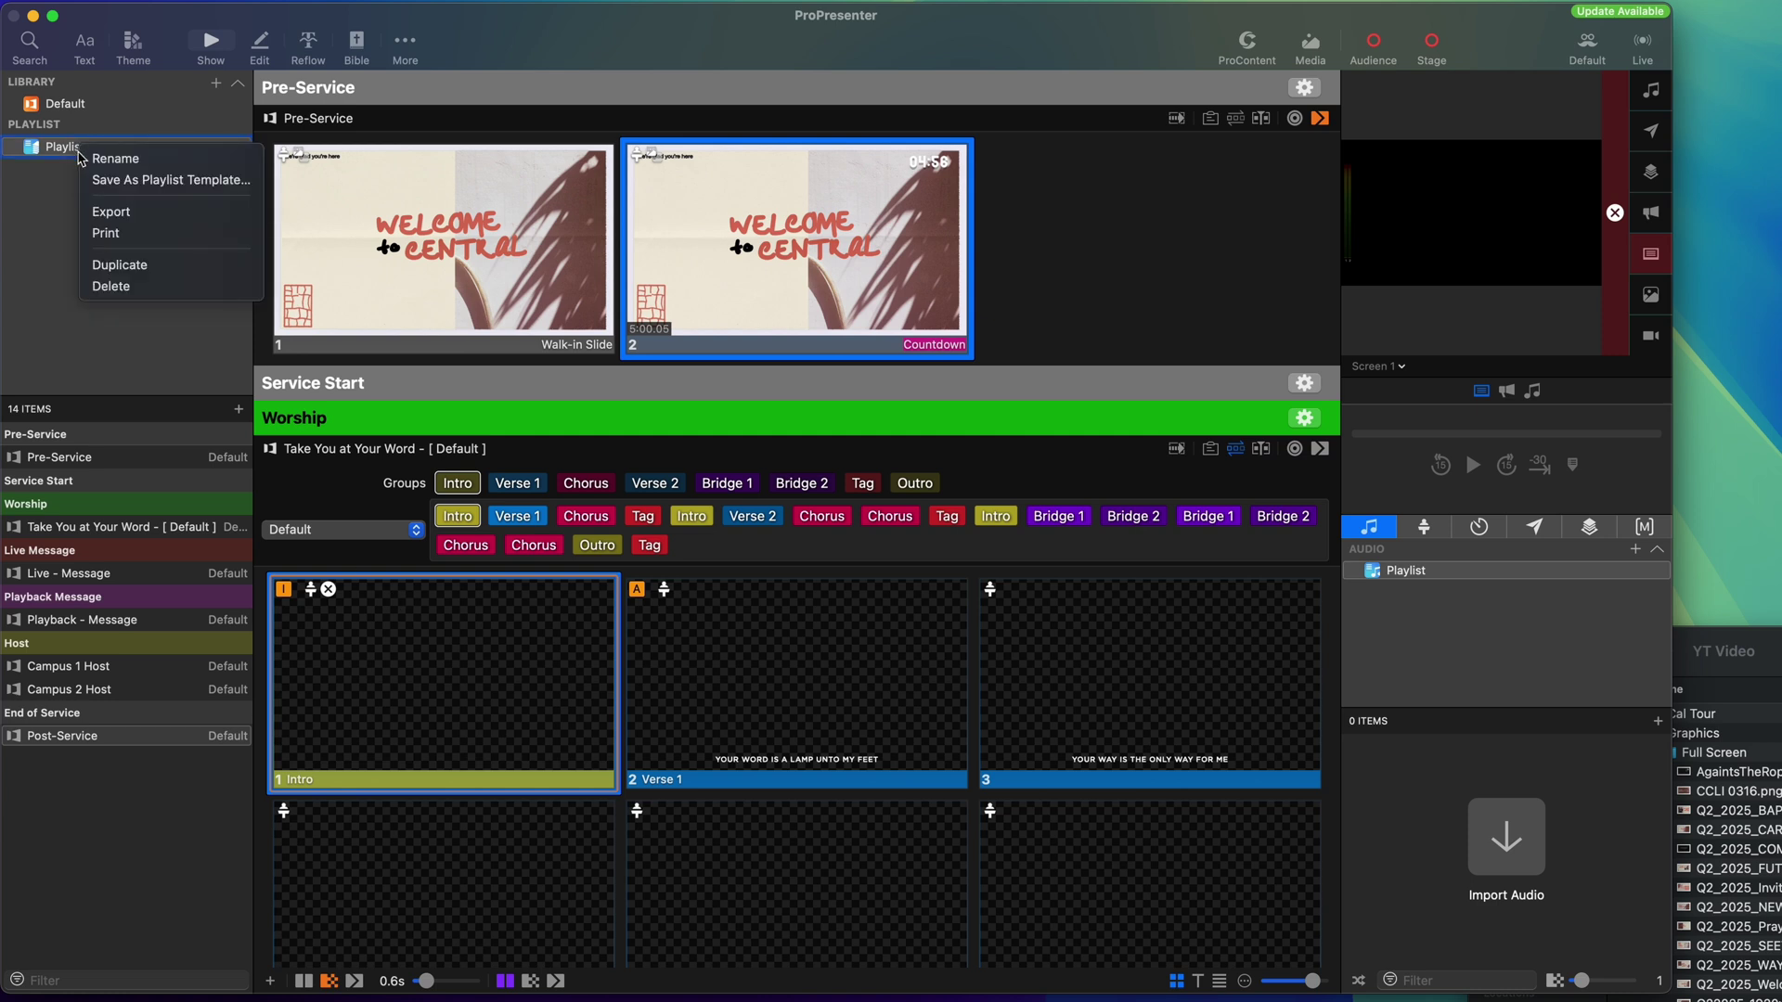
left_click(109, 264)
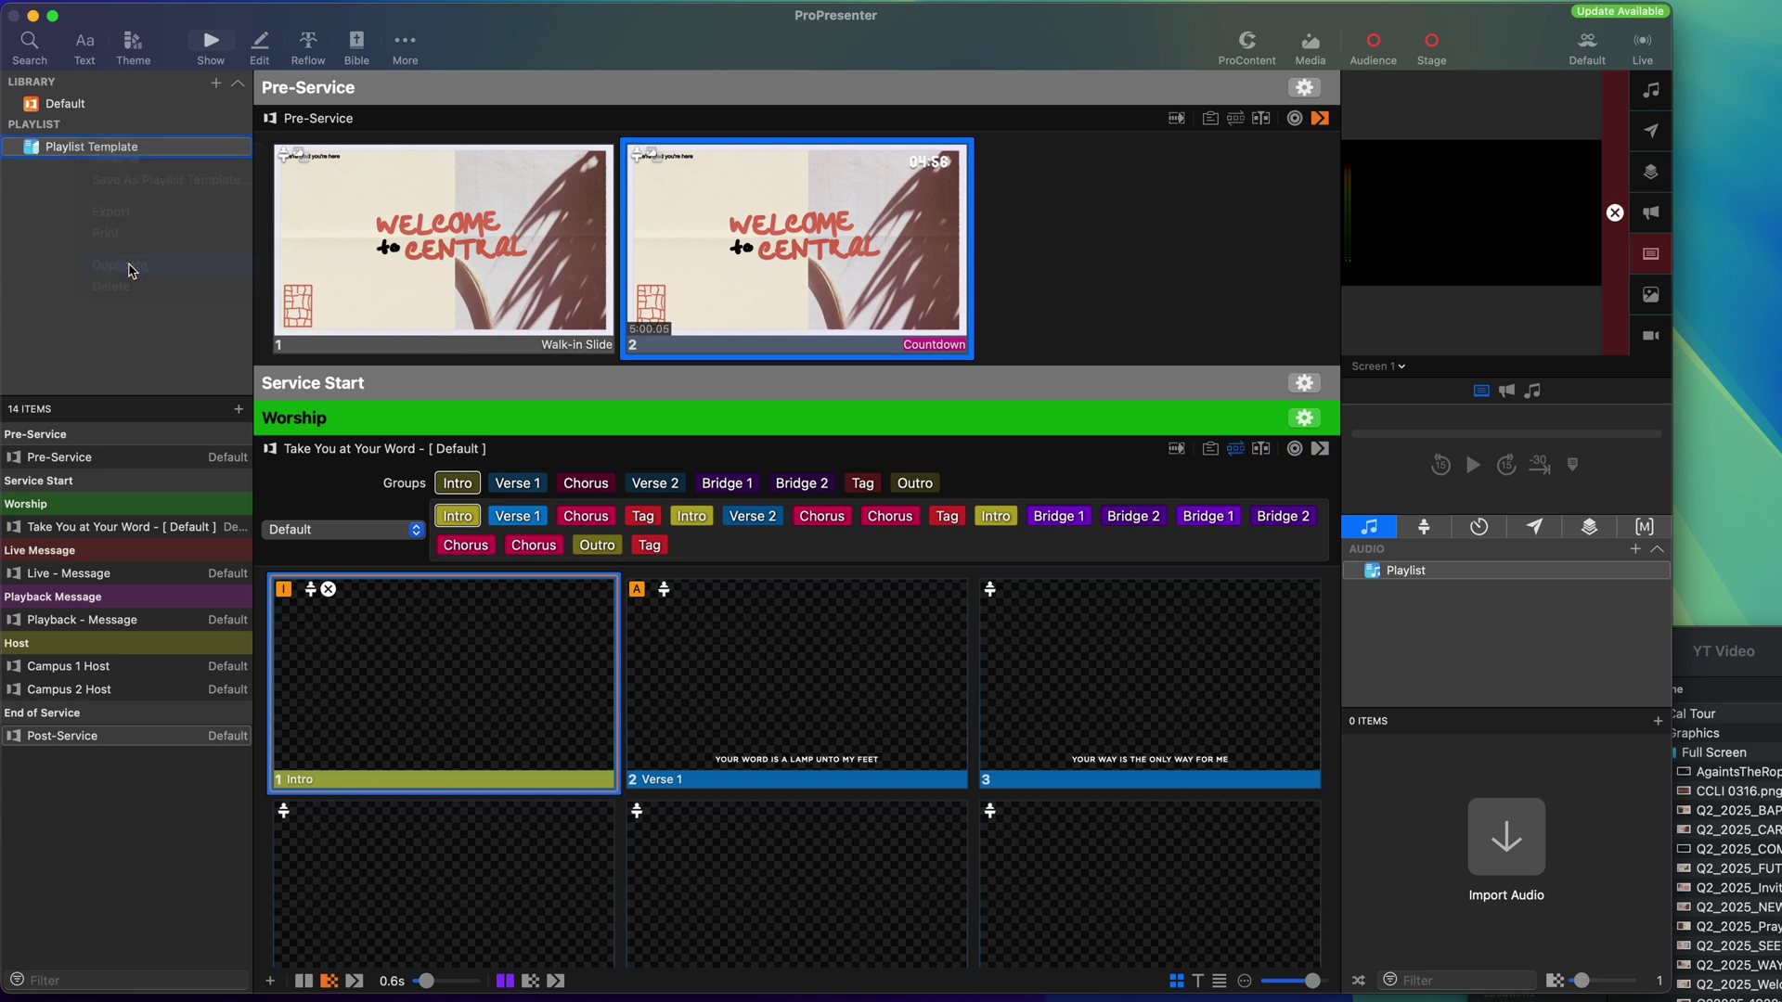
left_click(79, 151)
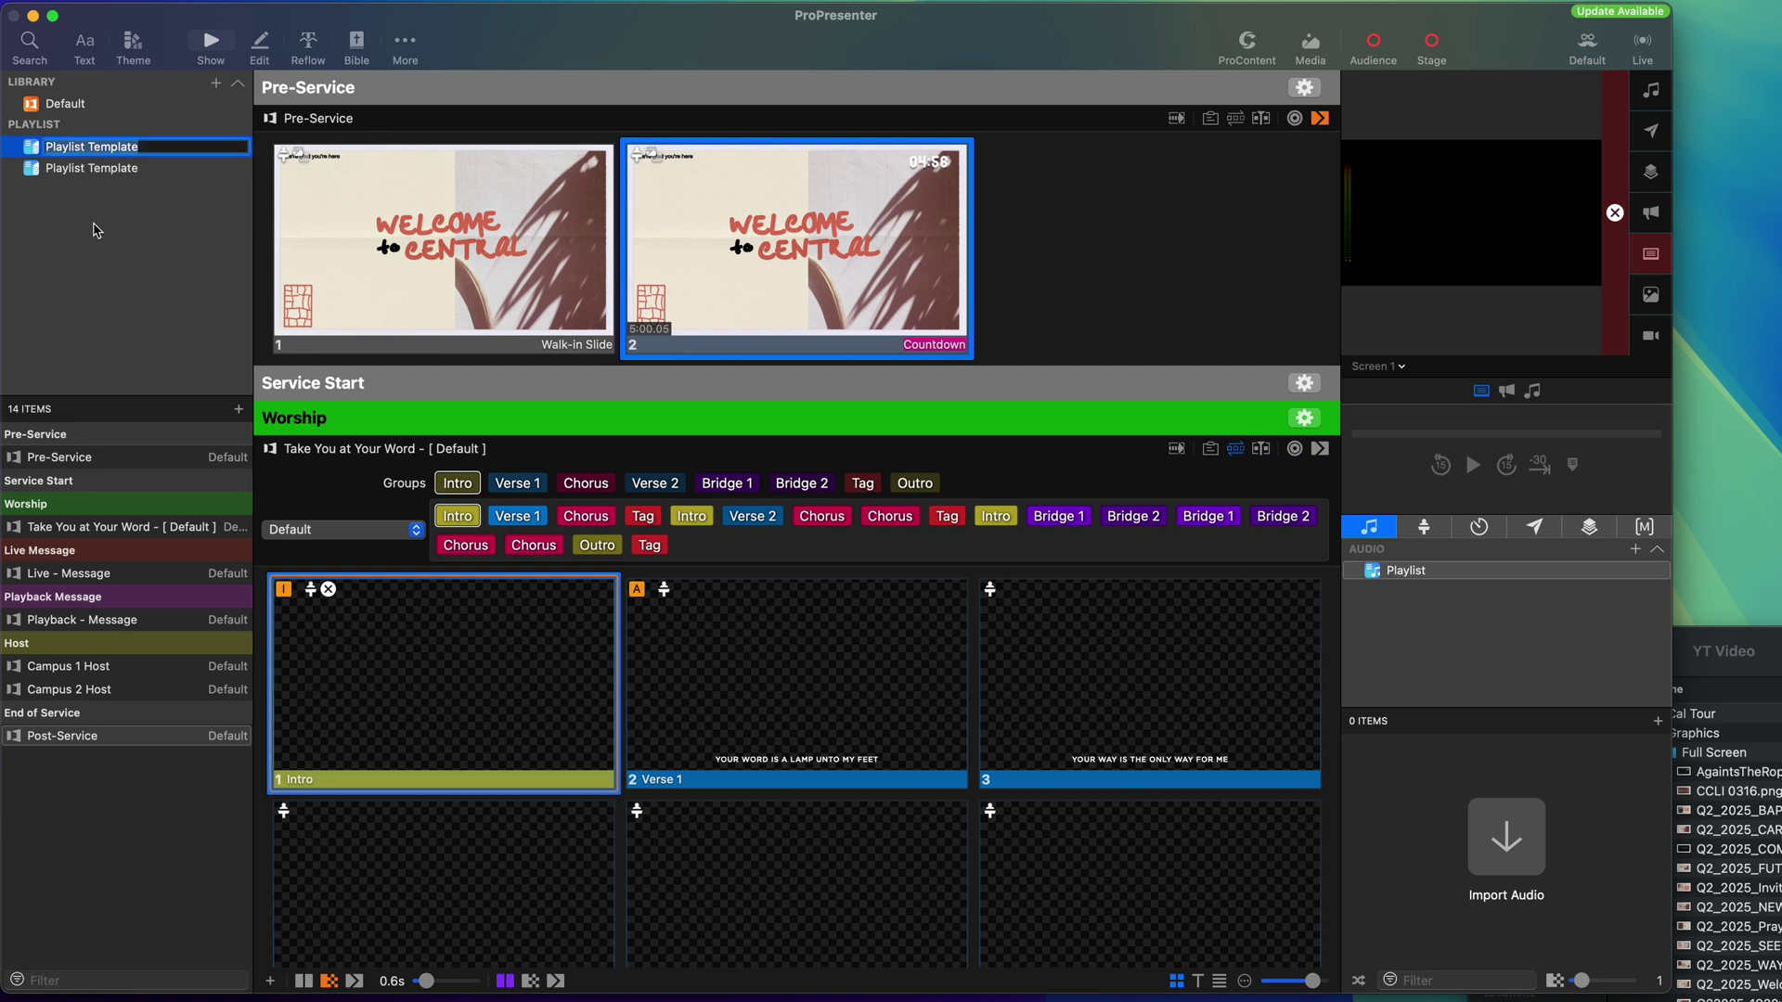
type("Campus 1")
key("Return")
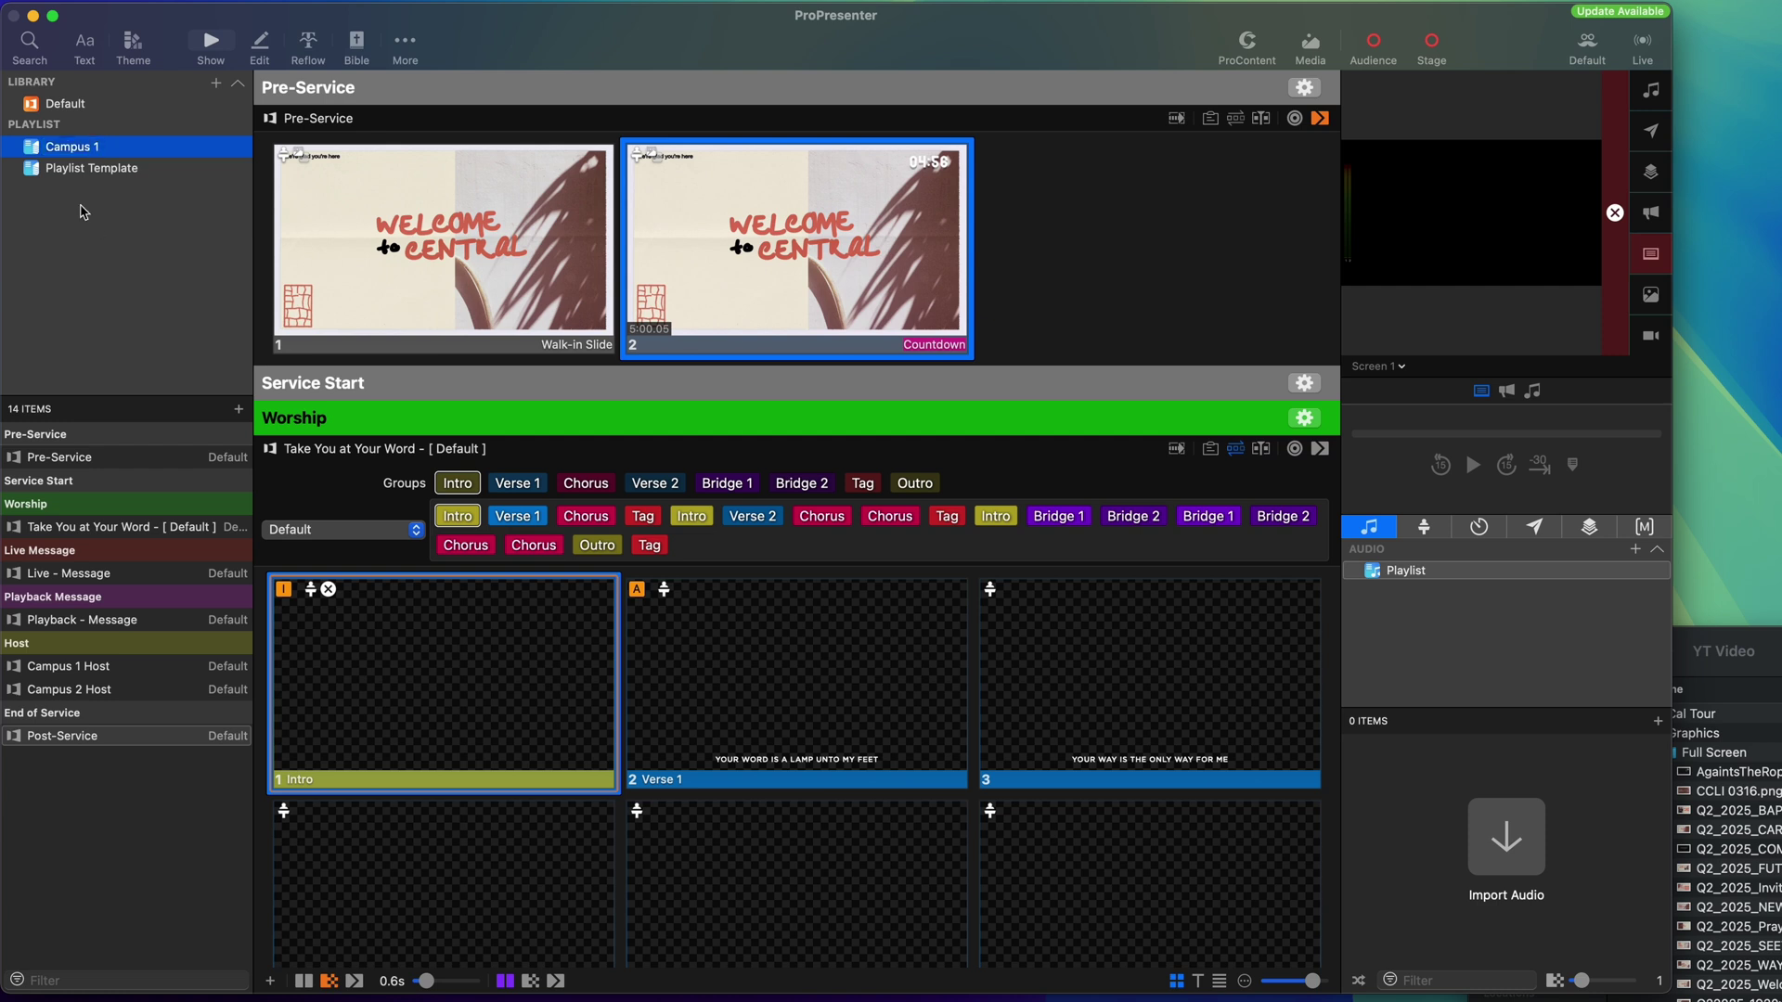
left_click(52, 170)
double_click(66, 175)
type("Campus 2")
key("Return")
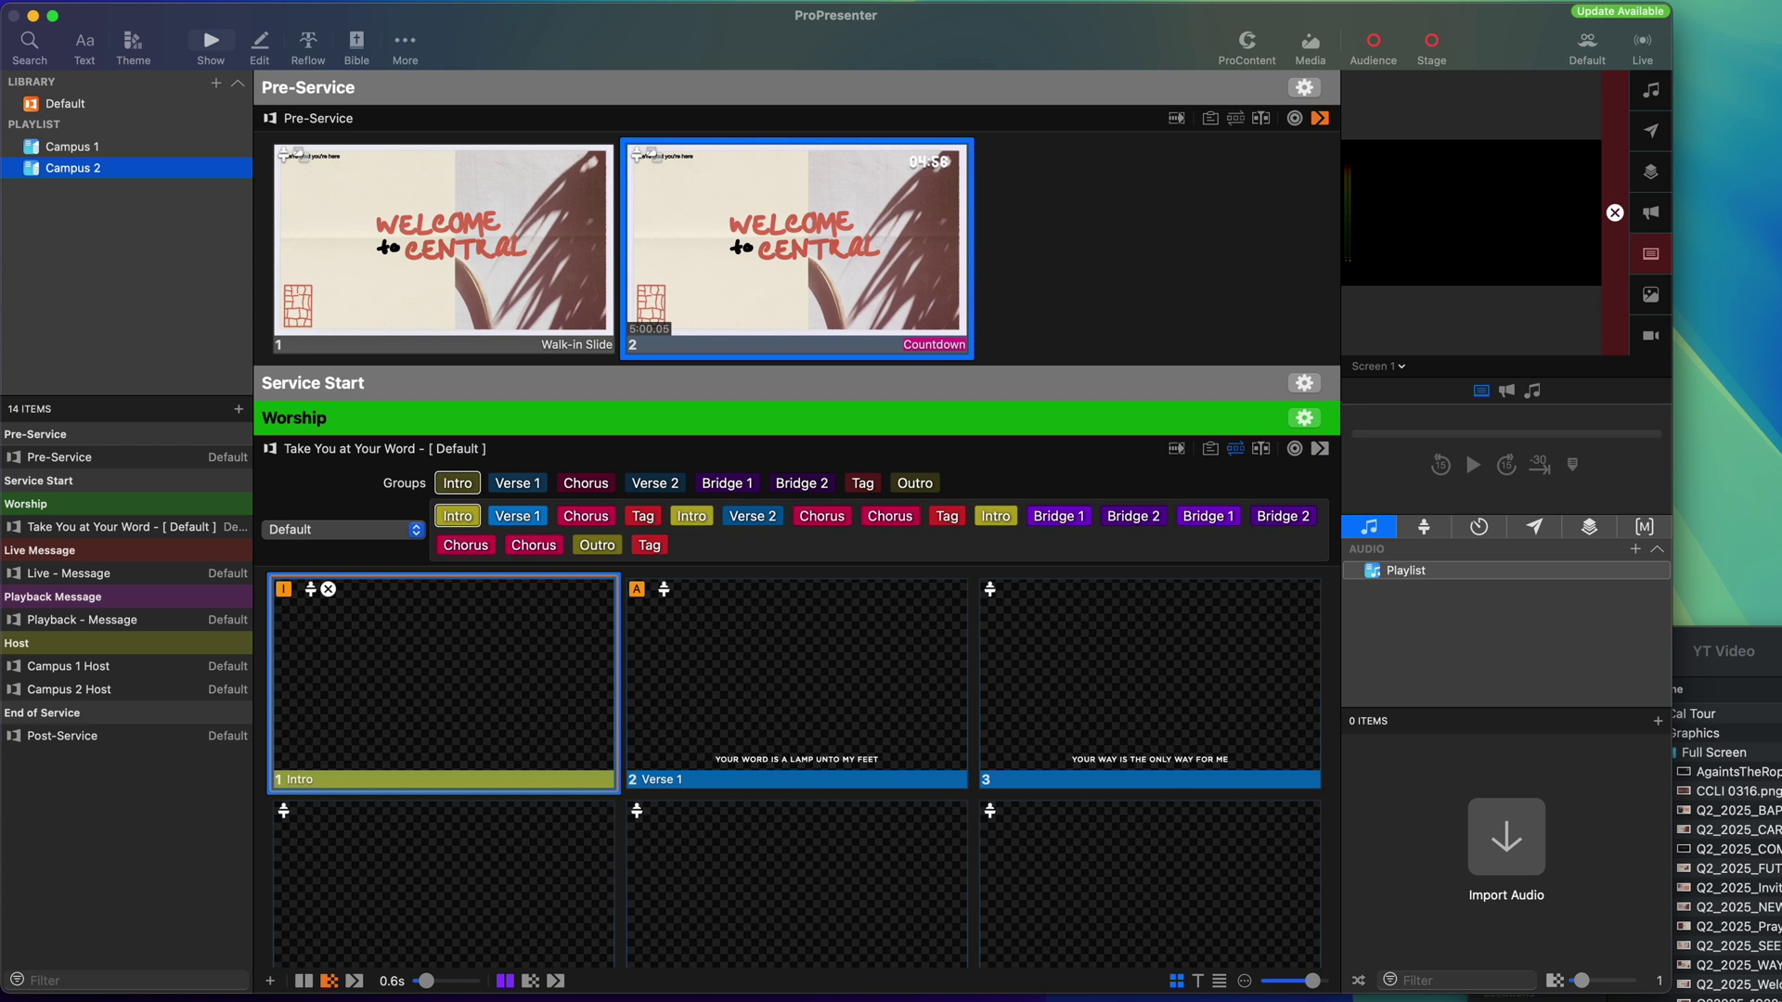
left_click(63, 149)
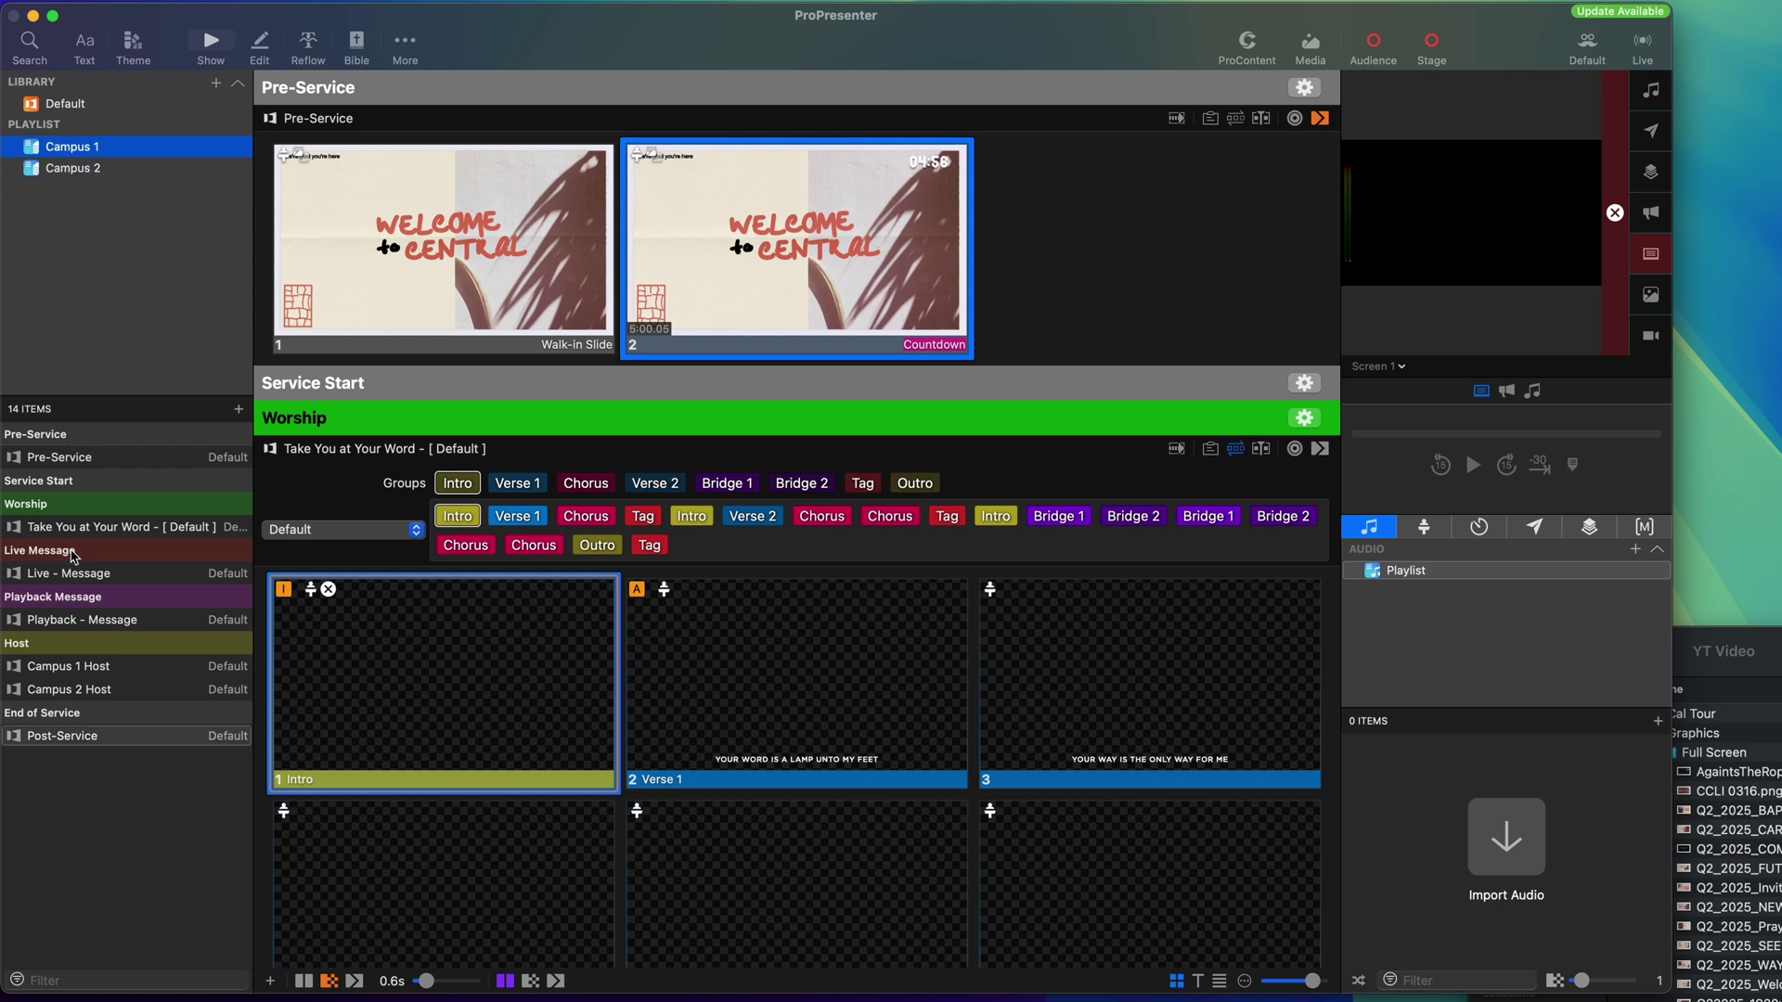
Delete Playback - Message and Campus 2 Host from the Campus 1 playlist.
left_click(41, 604)
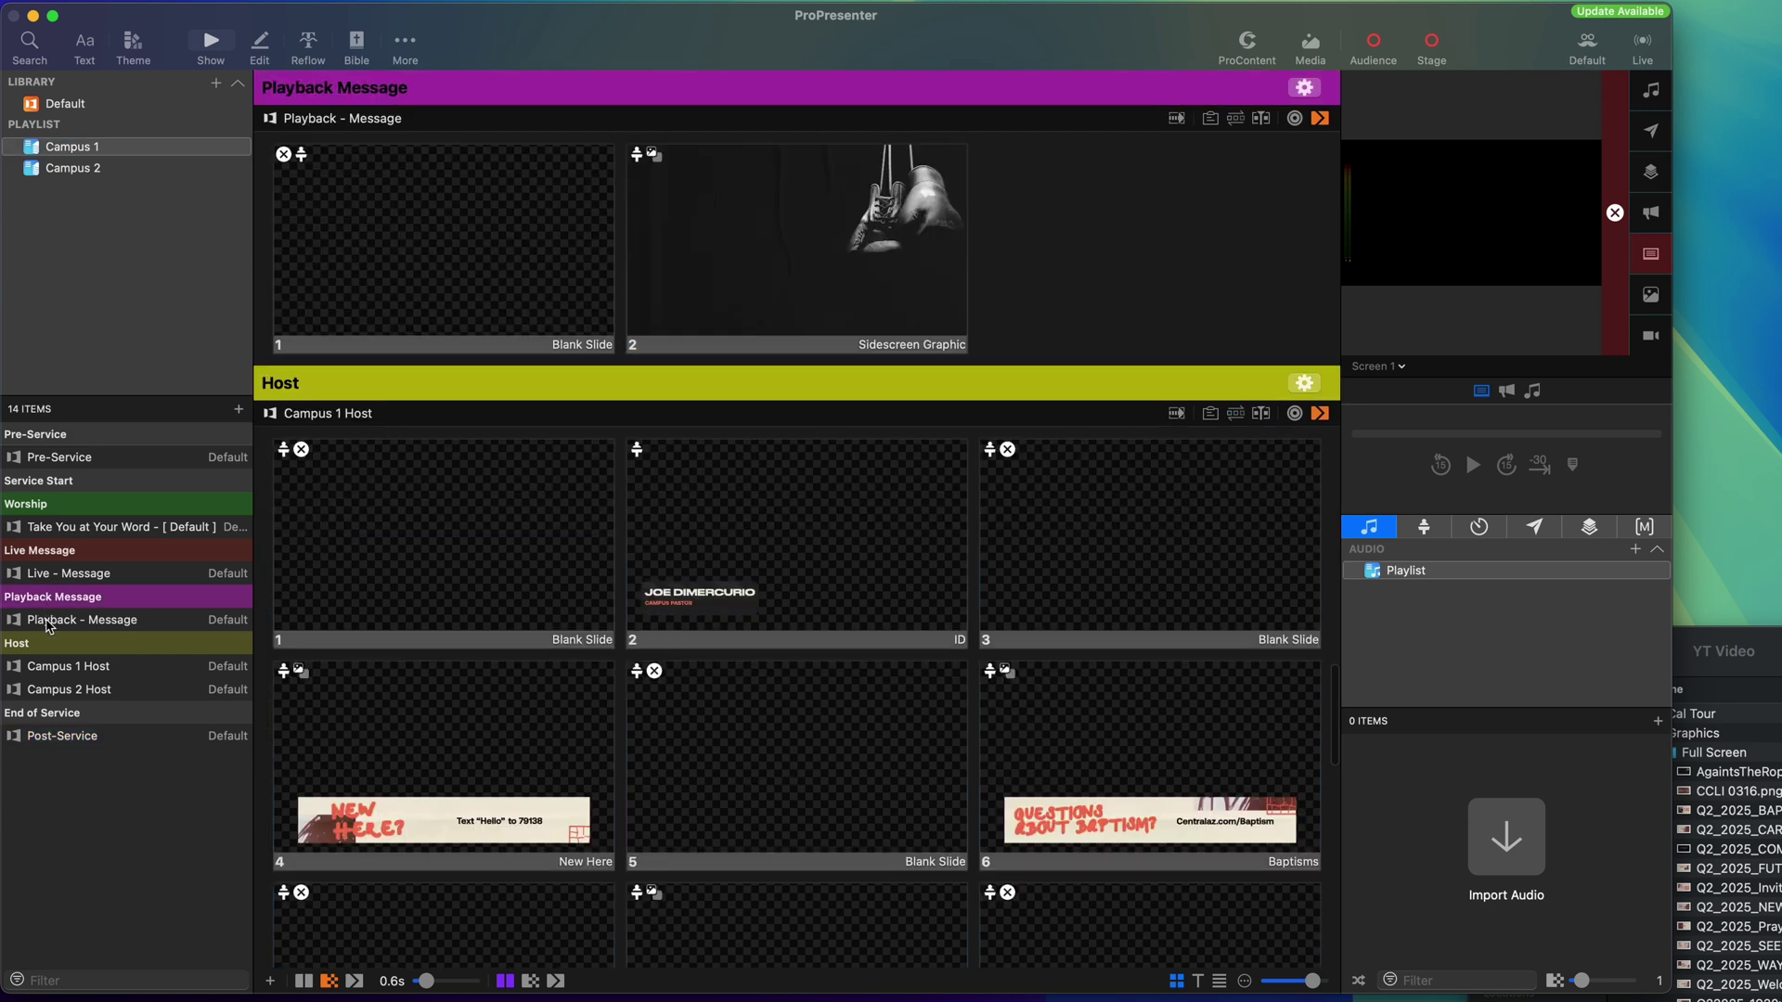
left_click(46, 625)
left_click(63, 695)
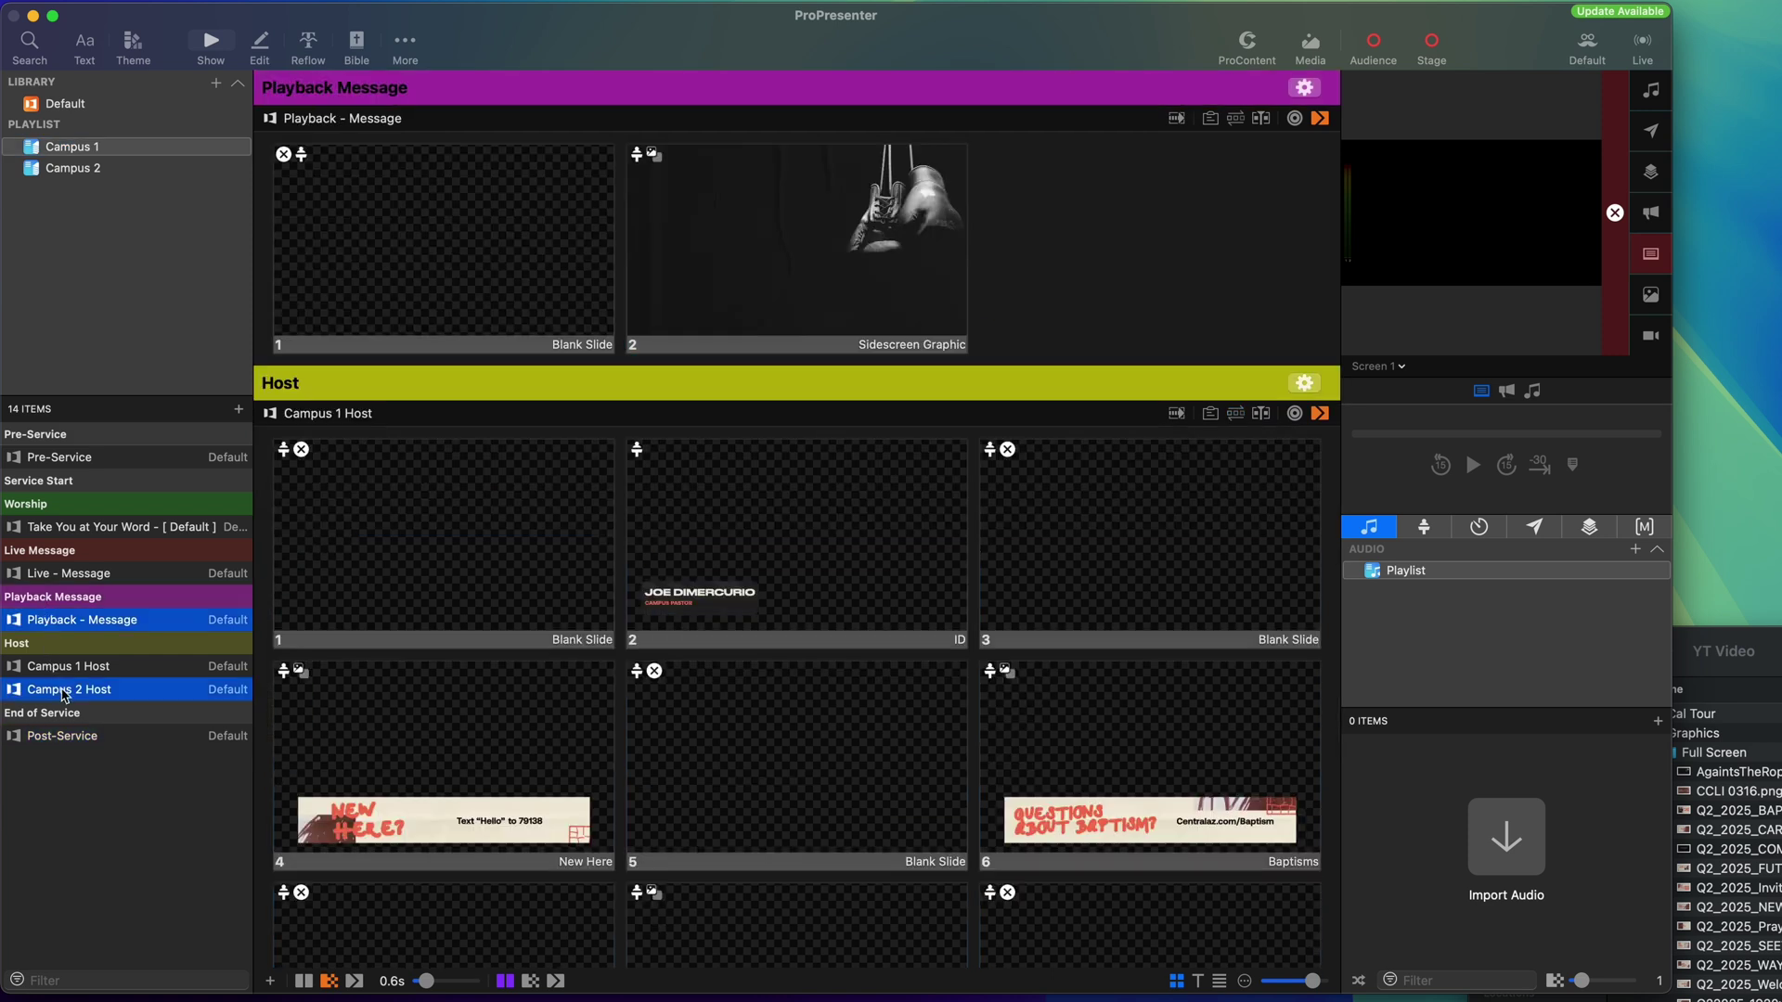
right_click(67, 693)
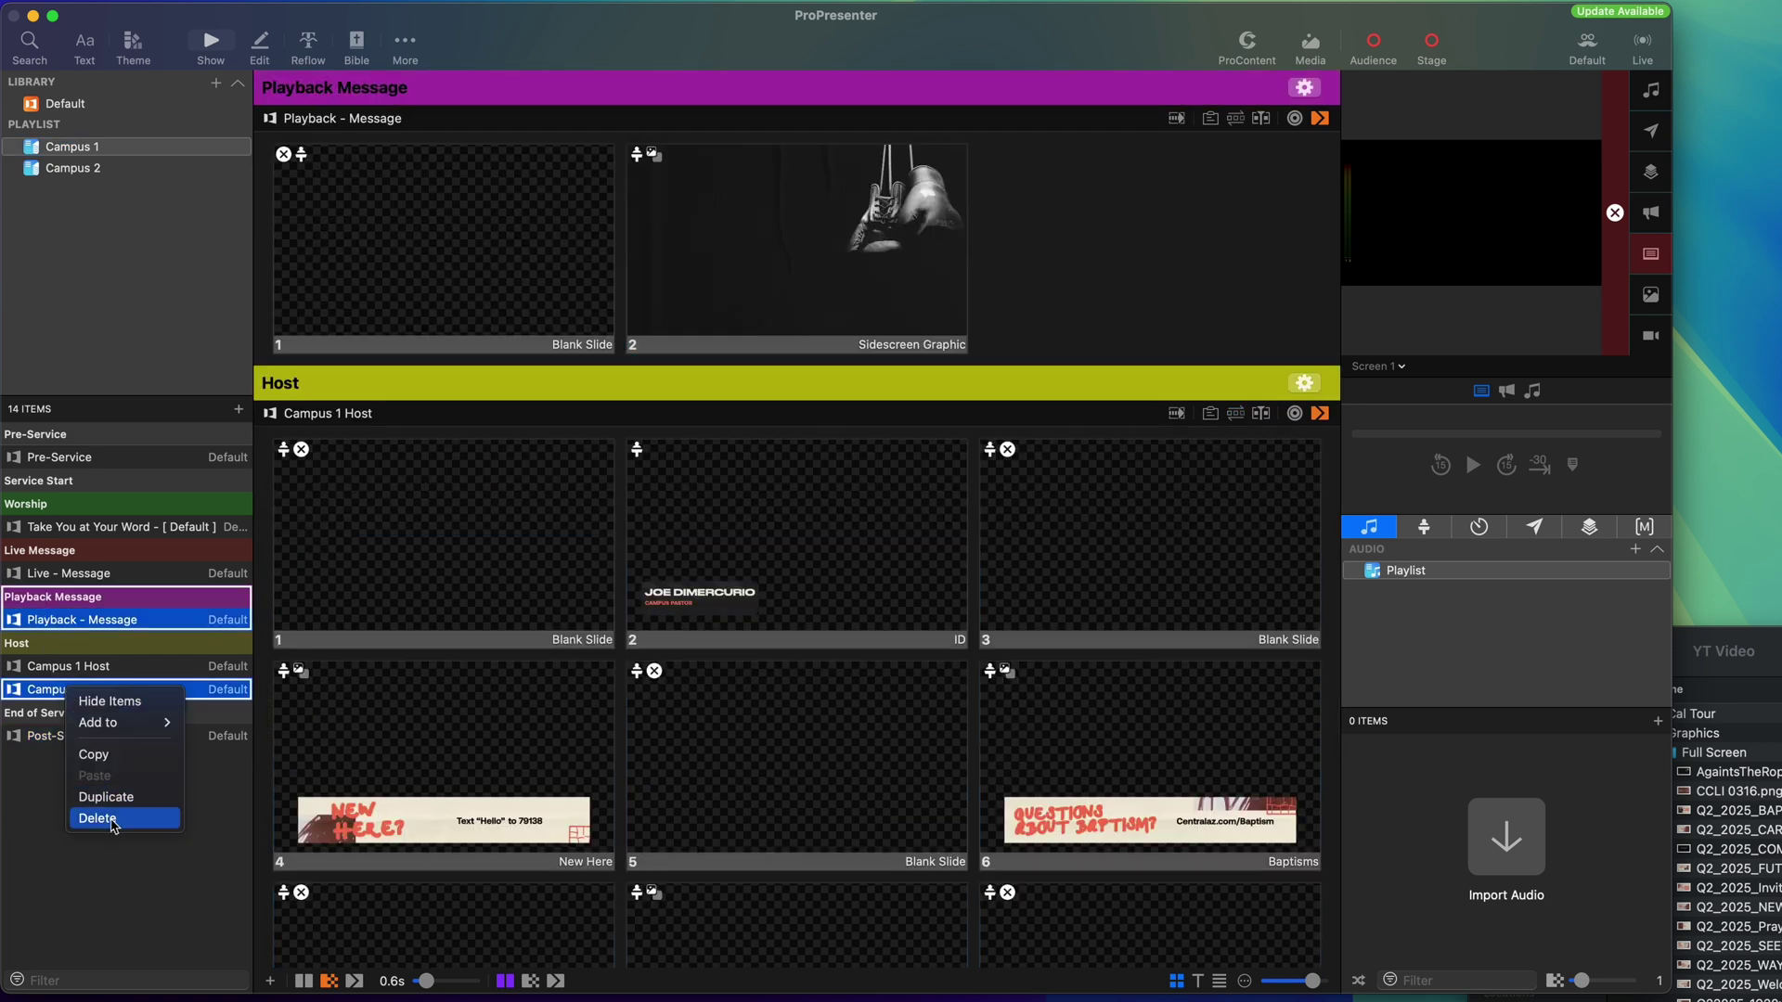
left_click(112, 822)
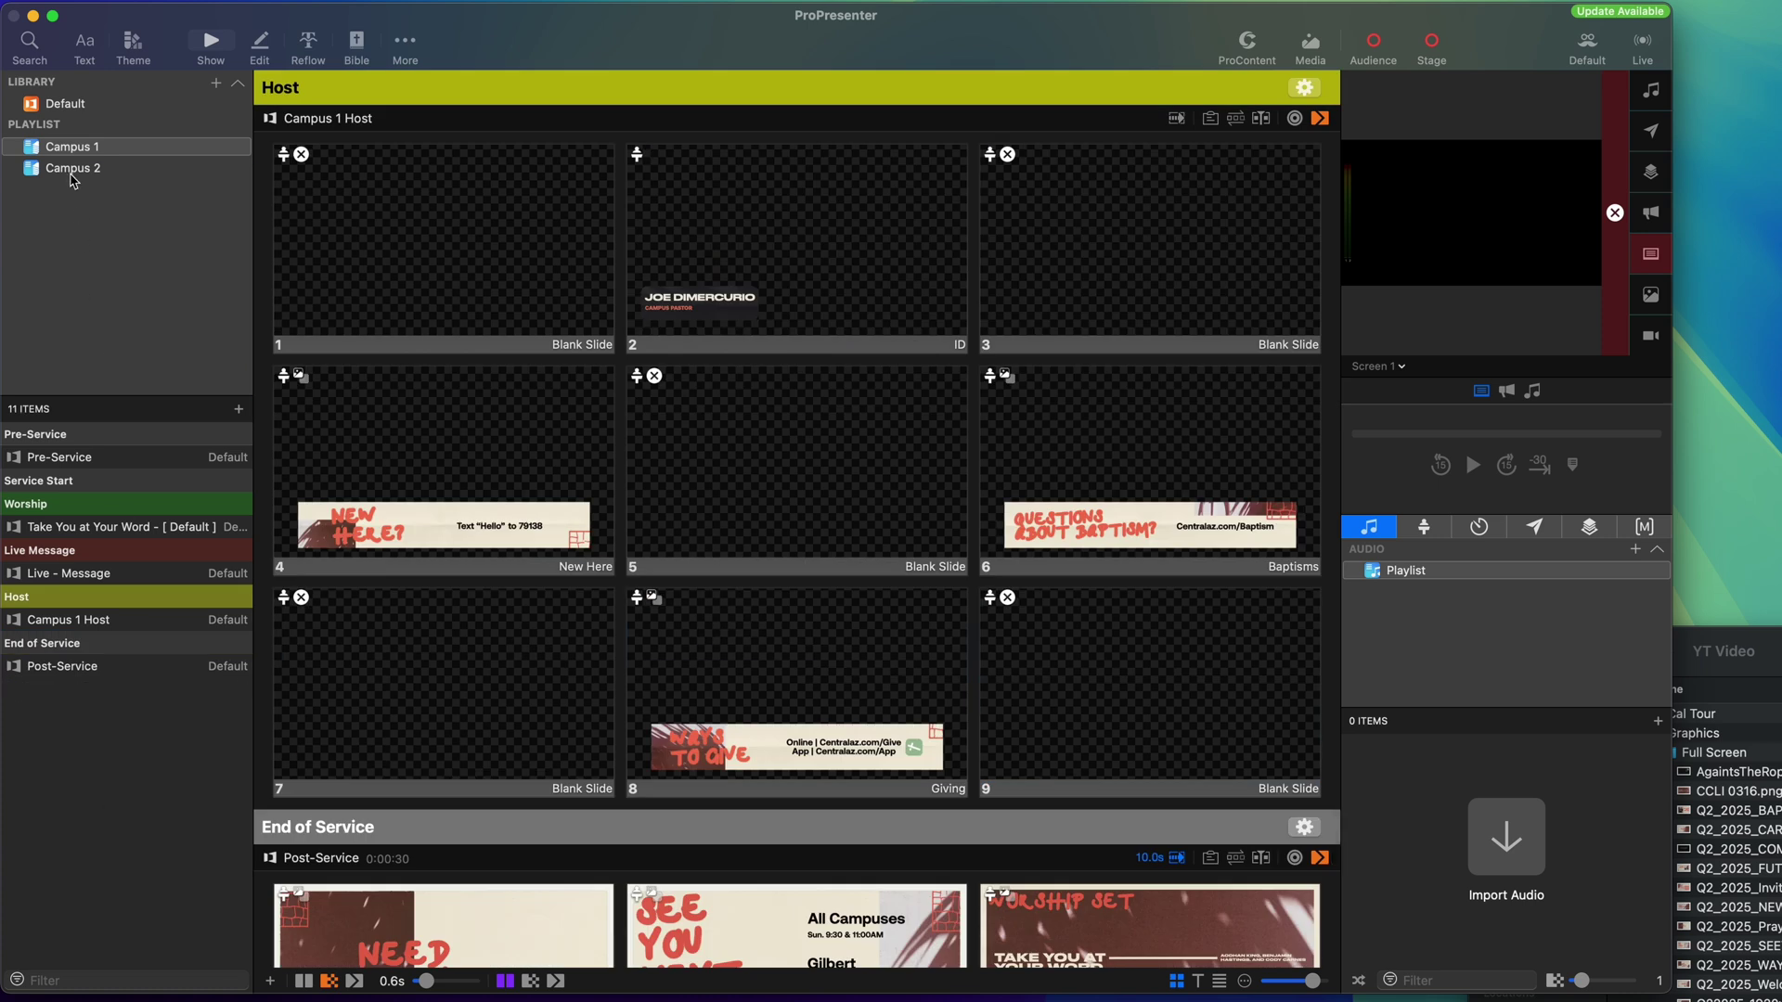
Delete Live - Message and Campus 1 Host from the Campus 2 playlist.
left_click(72, 173)
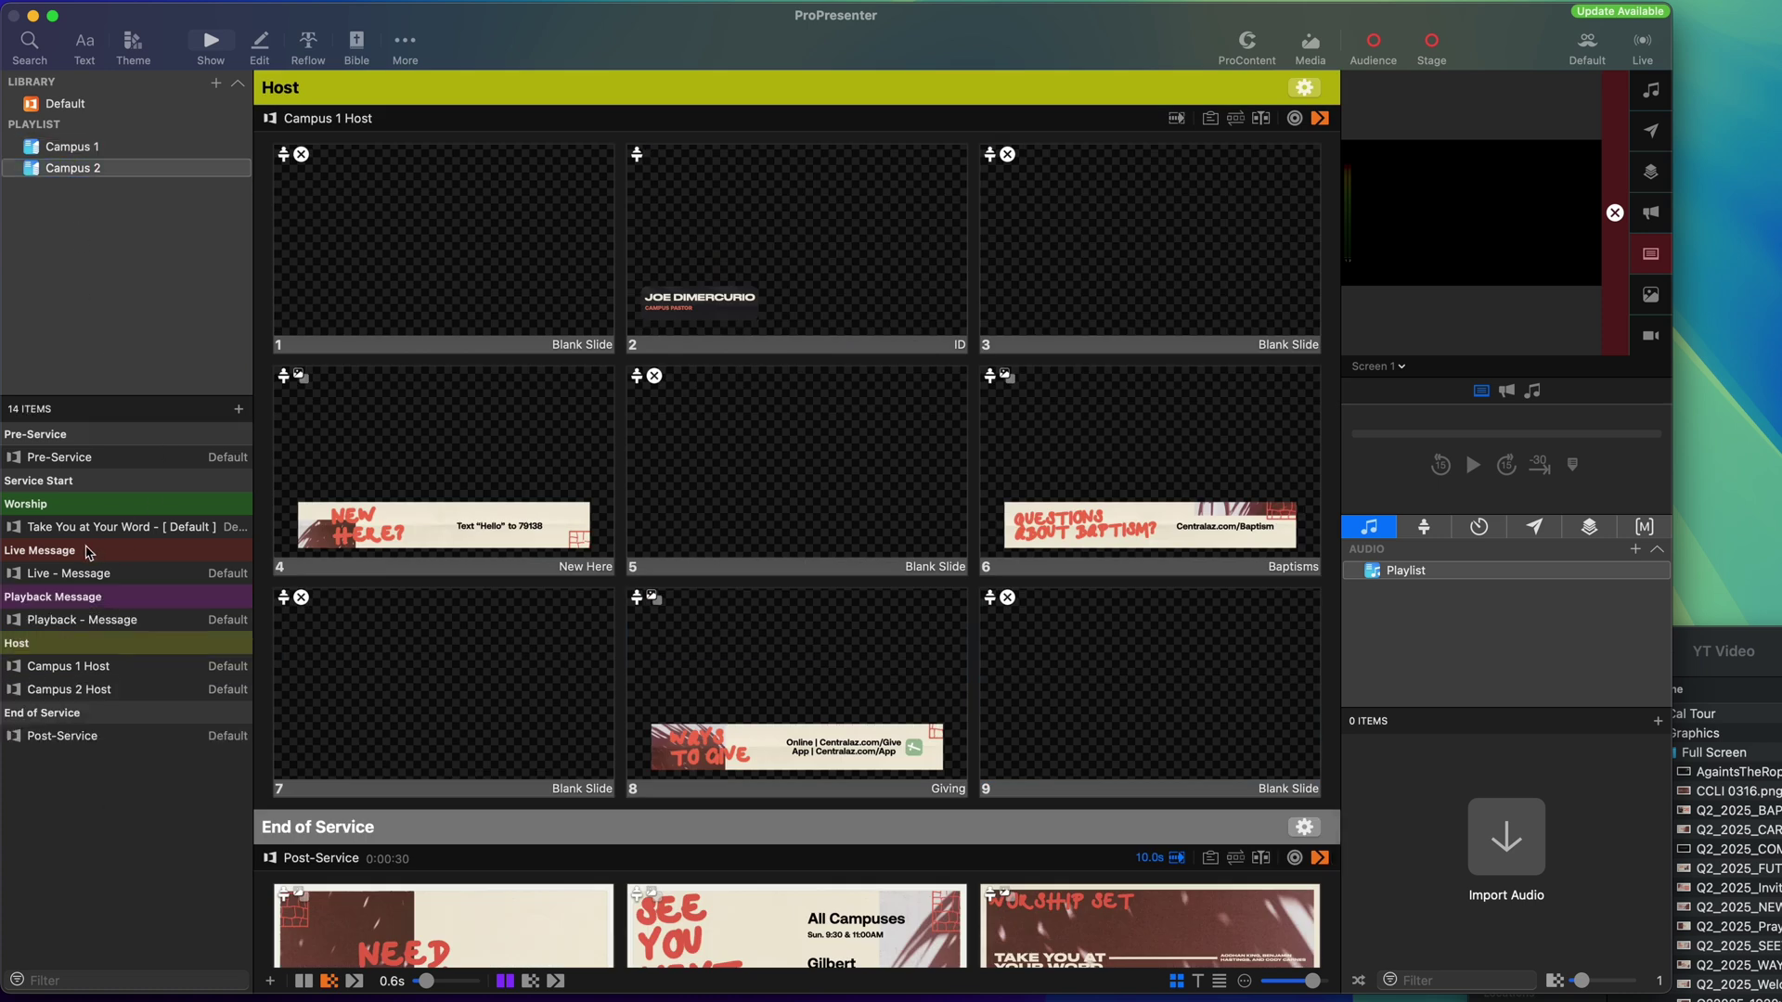
left_click(83, 575)
left_click(71, 670, "super")
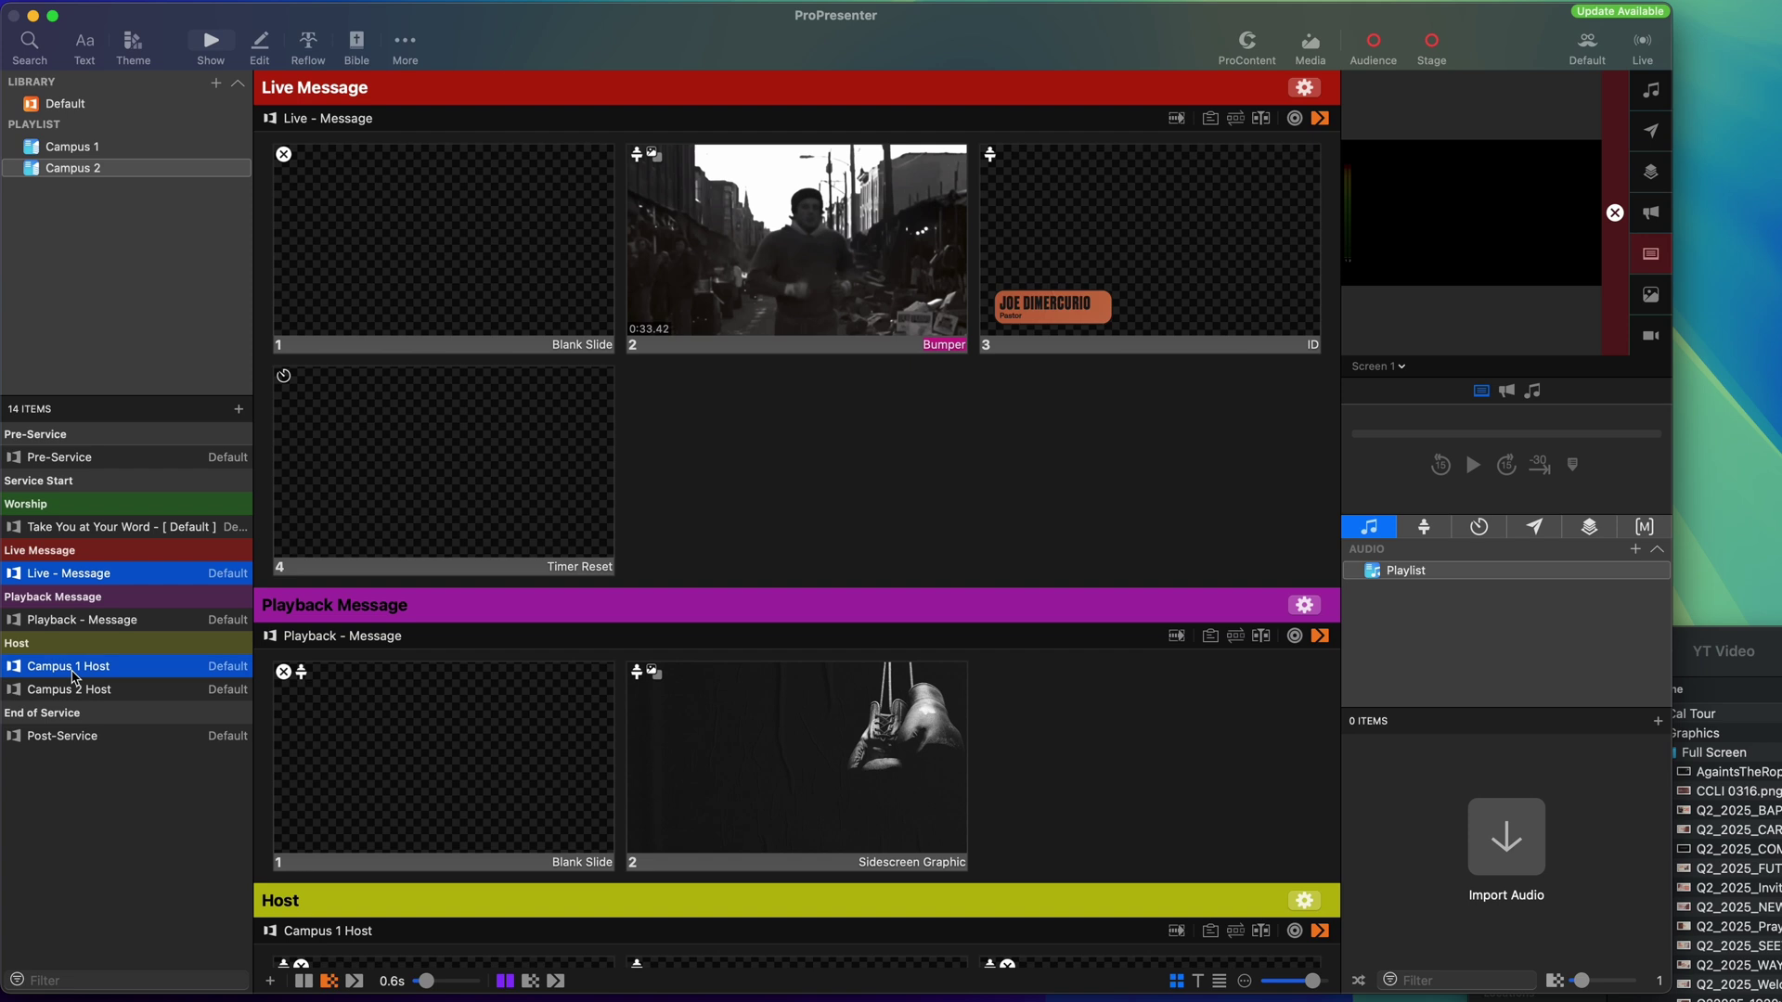
right_click(72, 670)
left_click(144, 798)
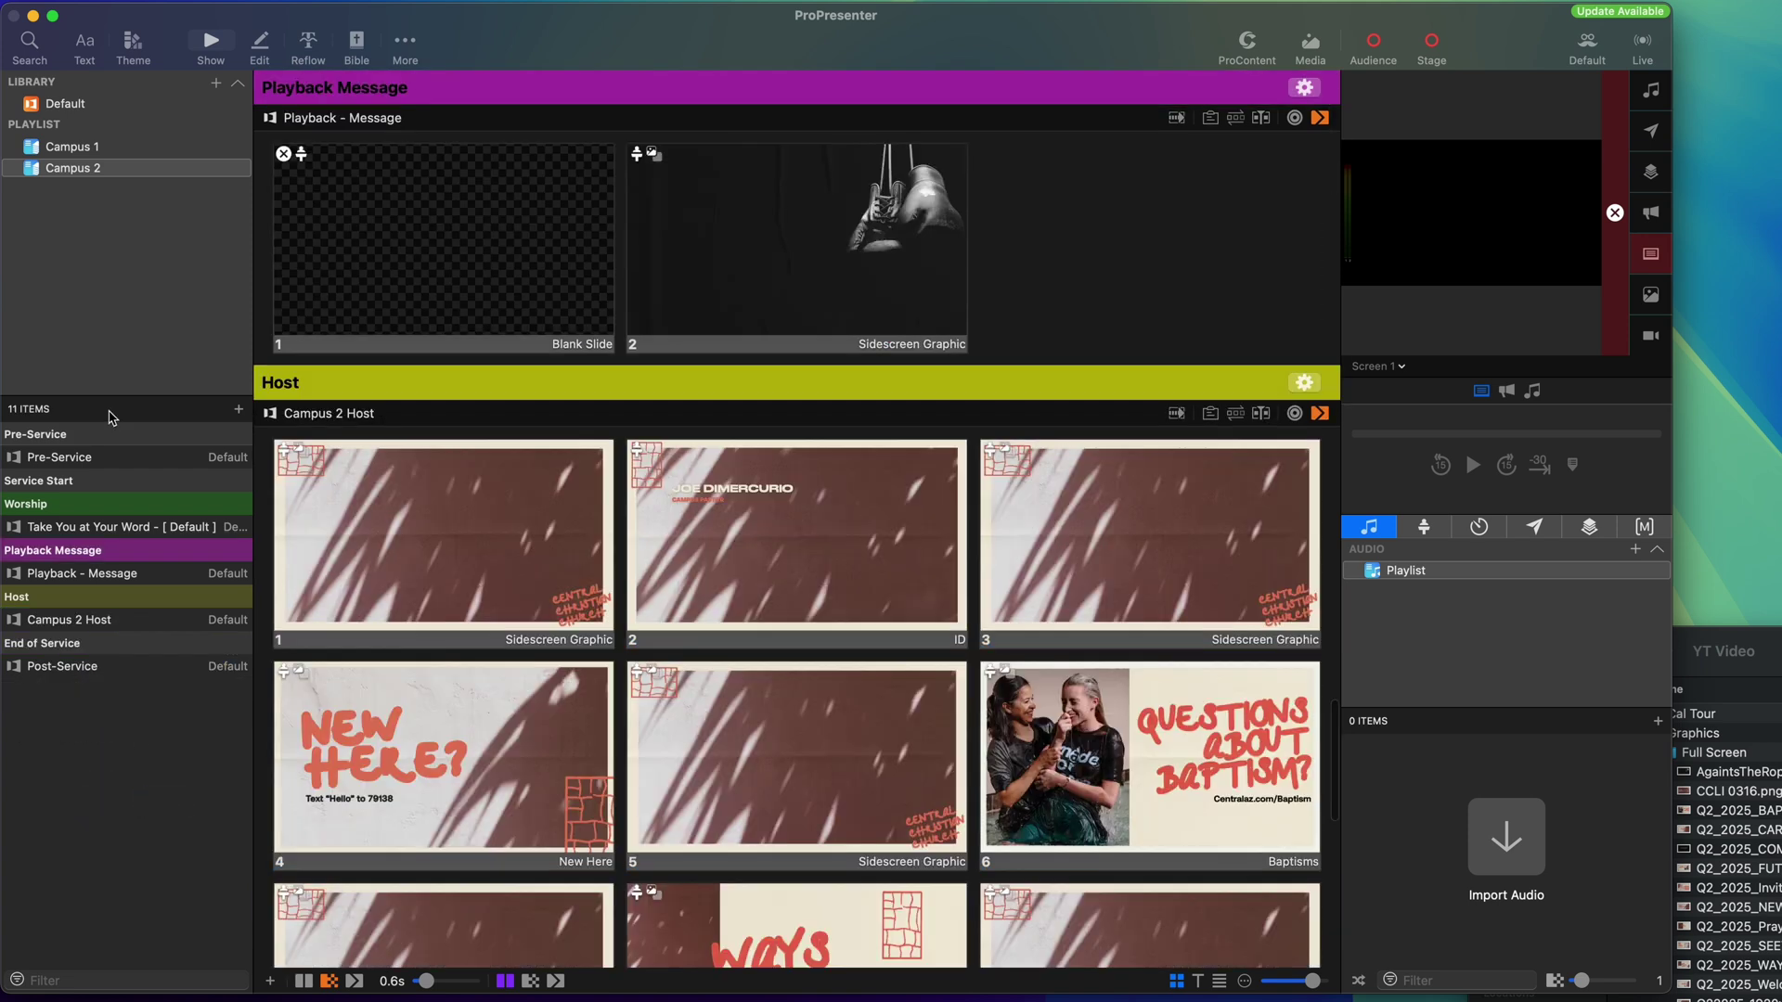
Switch between Campus 1 and Campus 2 to verify each playlist's remaining items.
left_click(83, 147)
left_click(81, 170)
left_click(81, 147)
left_click(85, 173)
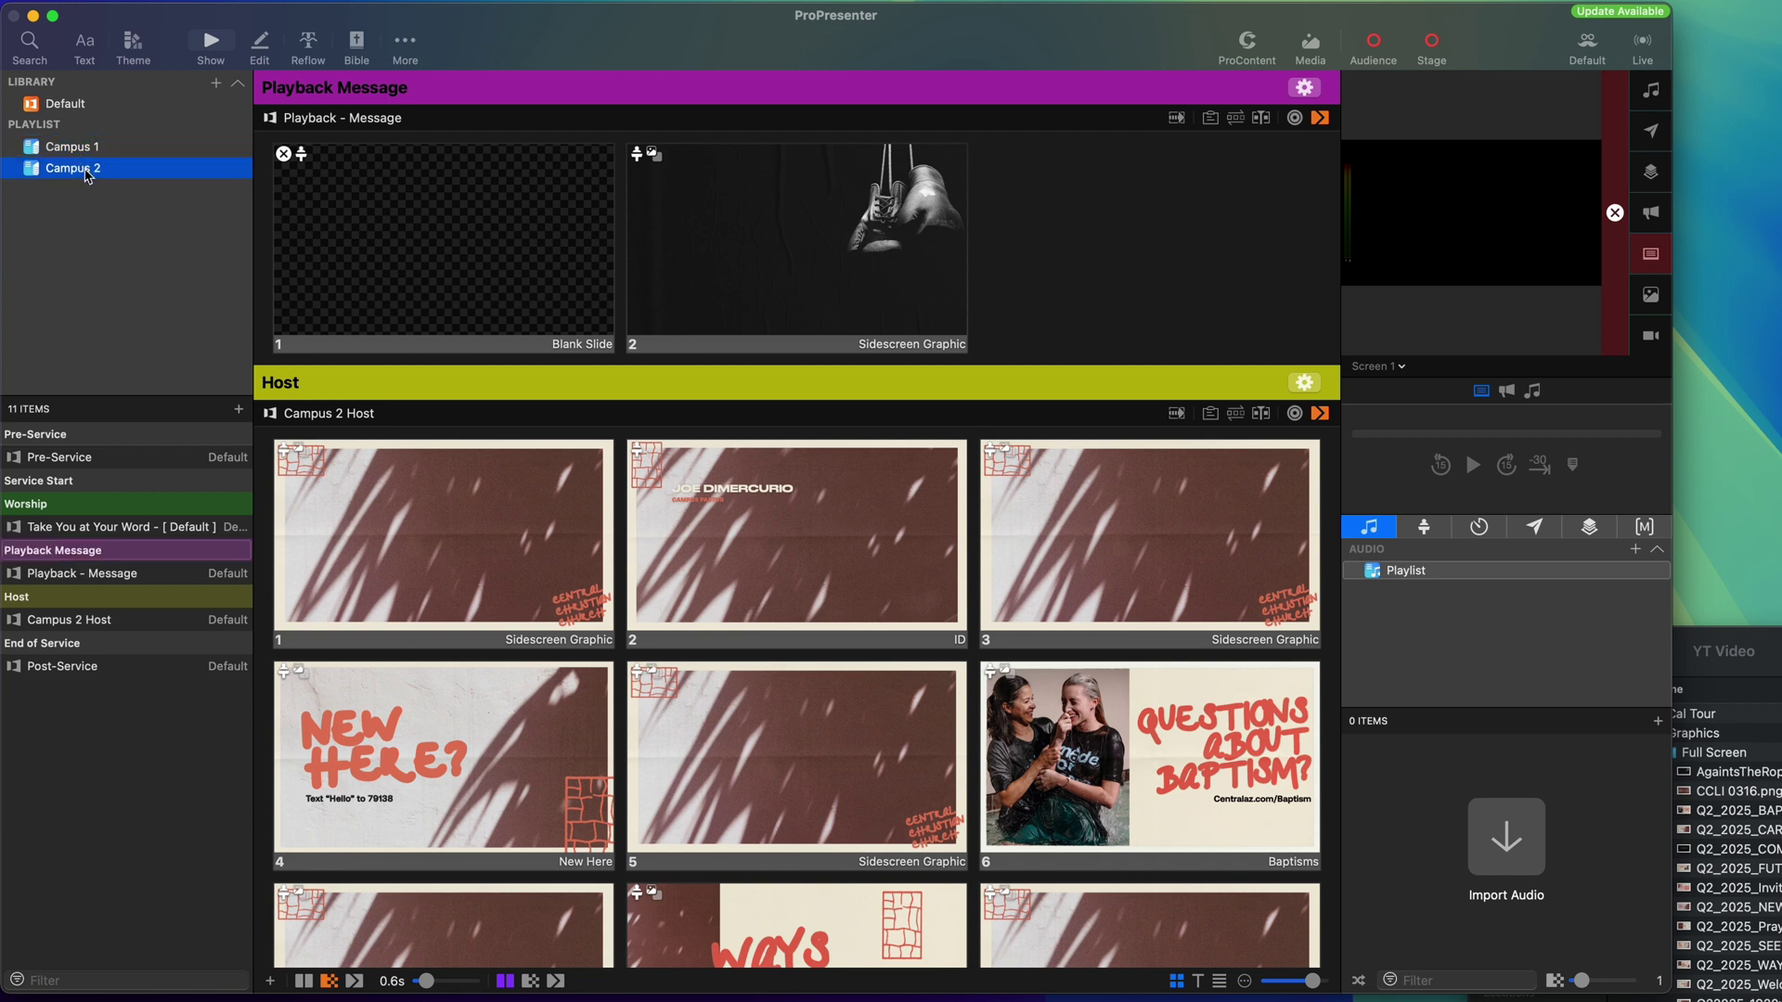
left_click(81, 149)
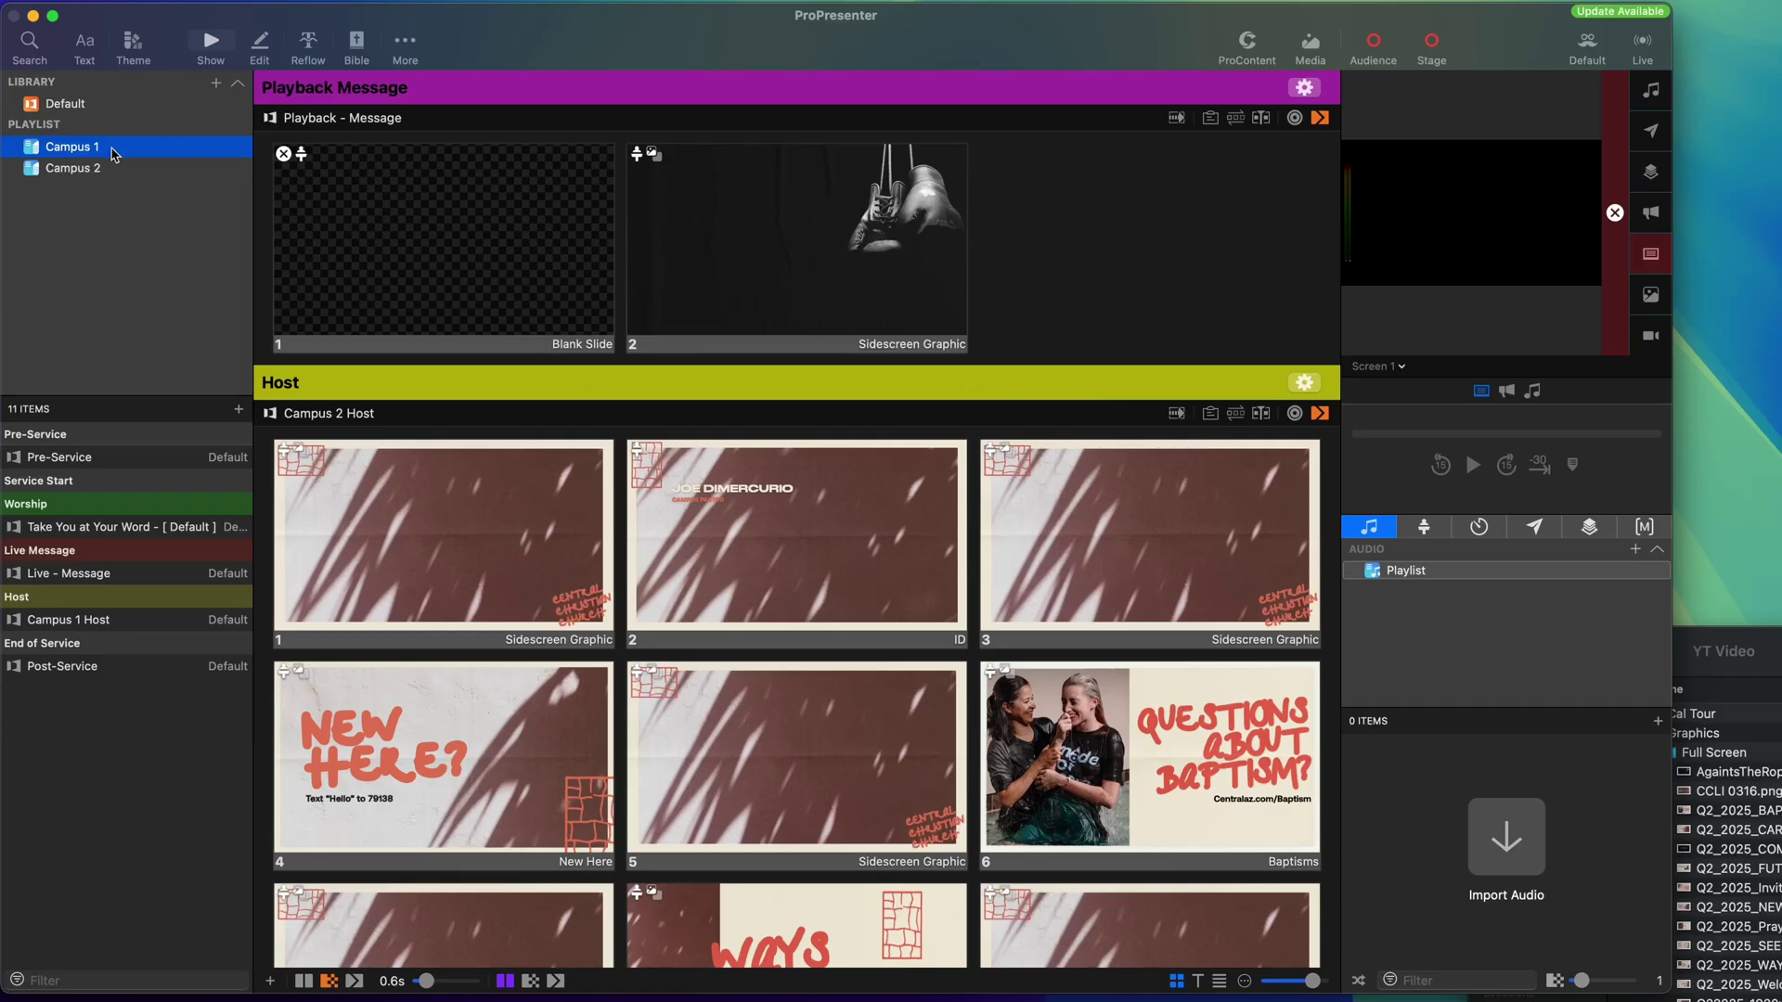
right_click(76, 153)
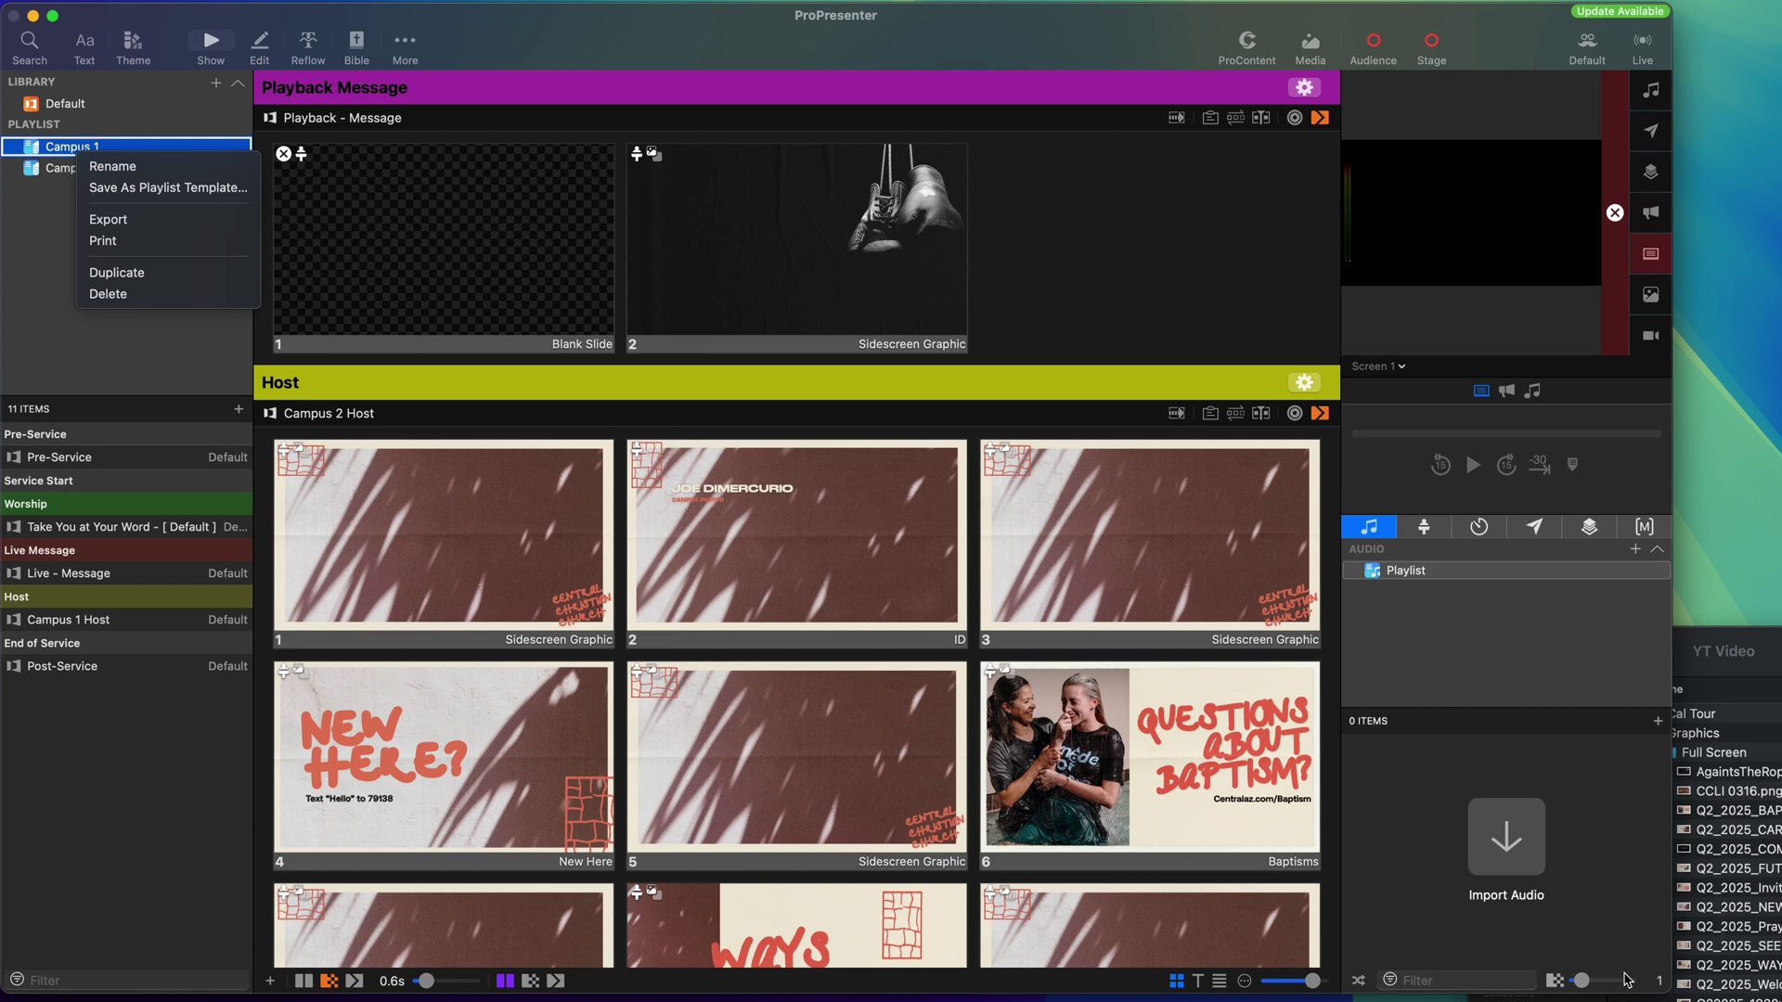
Theme all Take You at Your Word slides in Campus 1 with 2024 Lyrics FS.
left_click(64, 336)
left_click(115, 526)
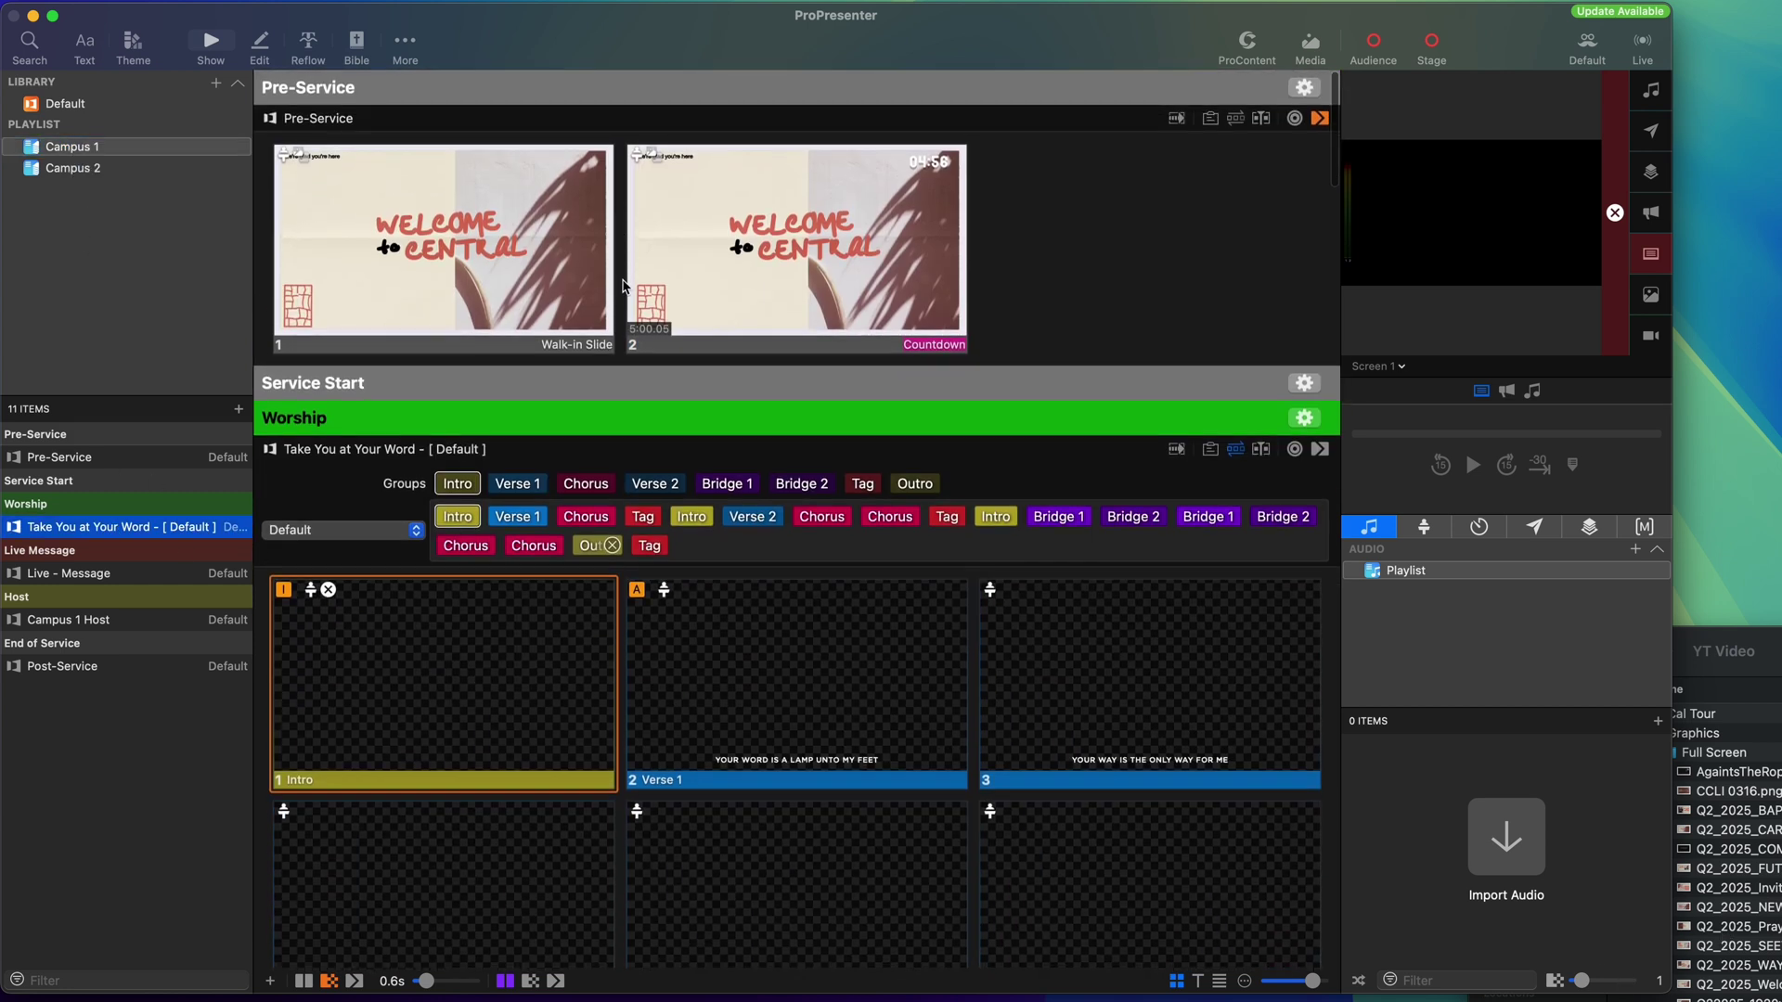
scroll(623, 285, "down", 10)
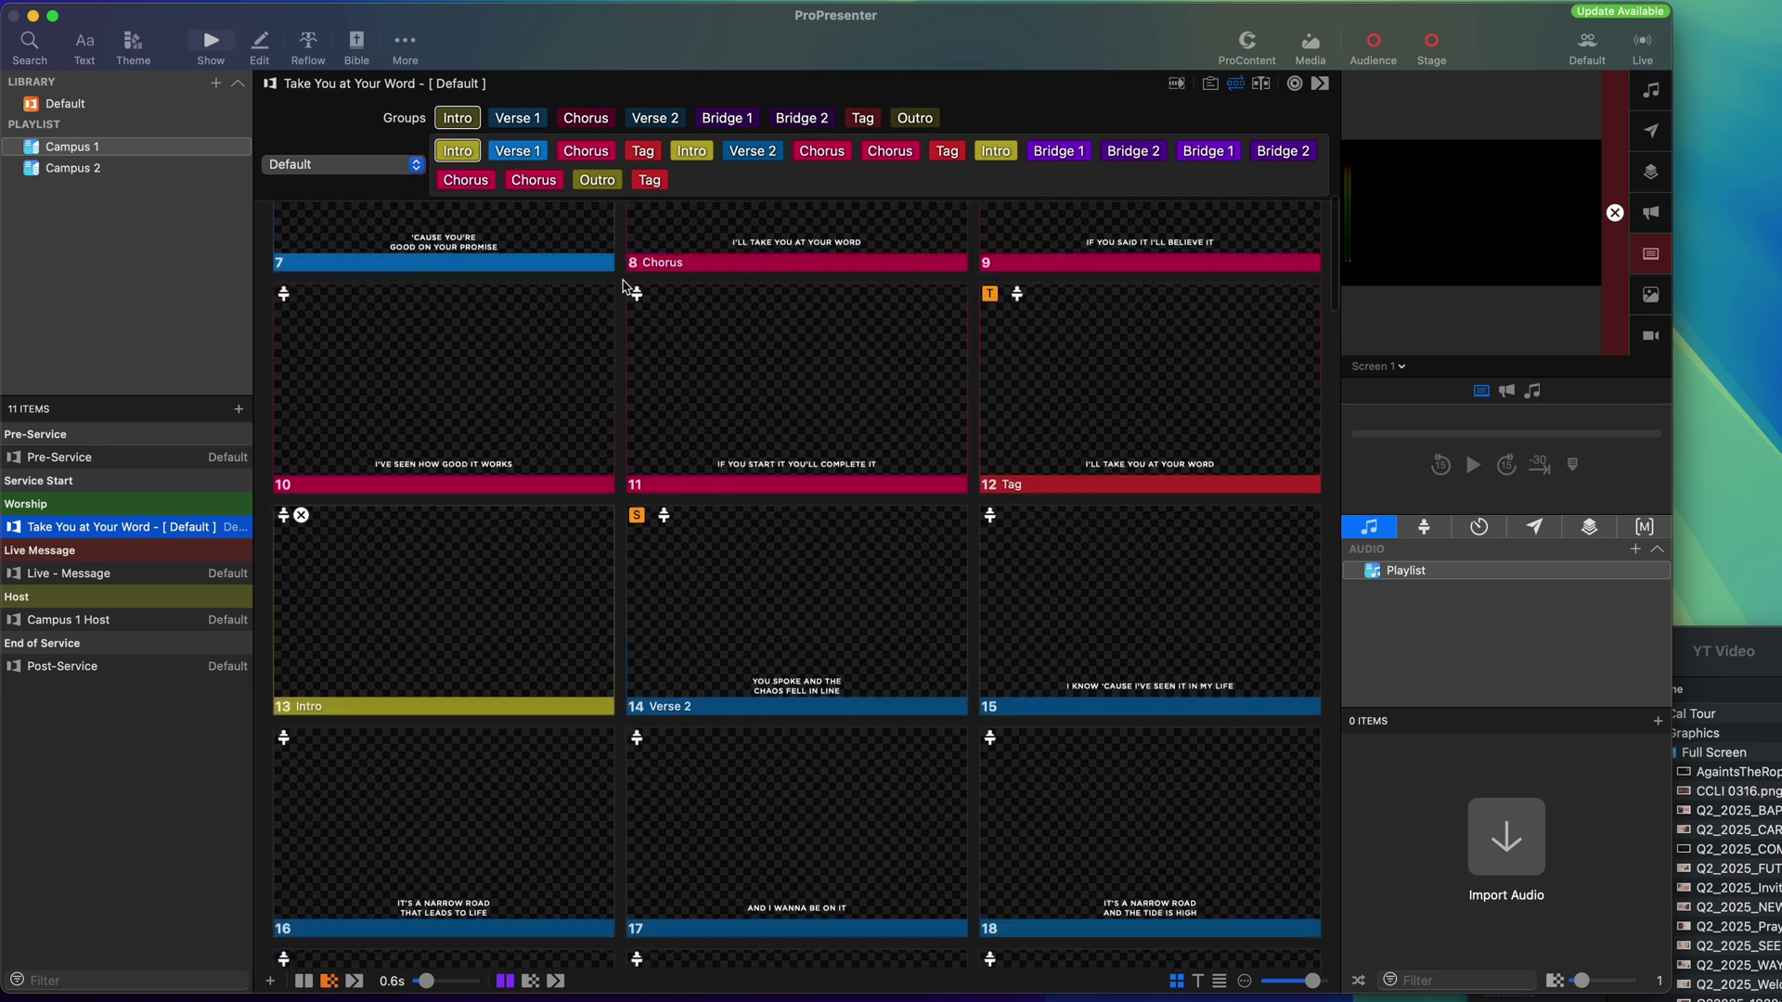
scroll(603, 290, "up", 6)
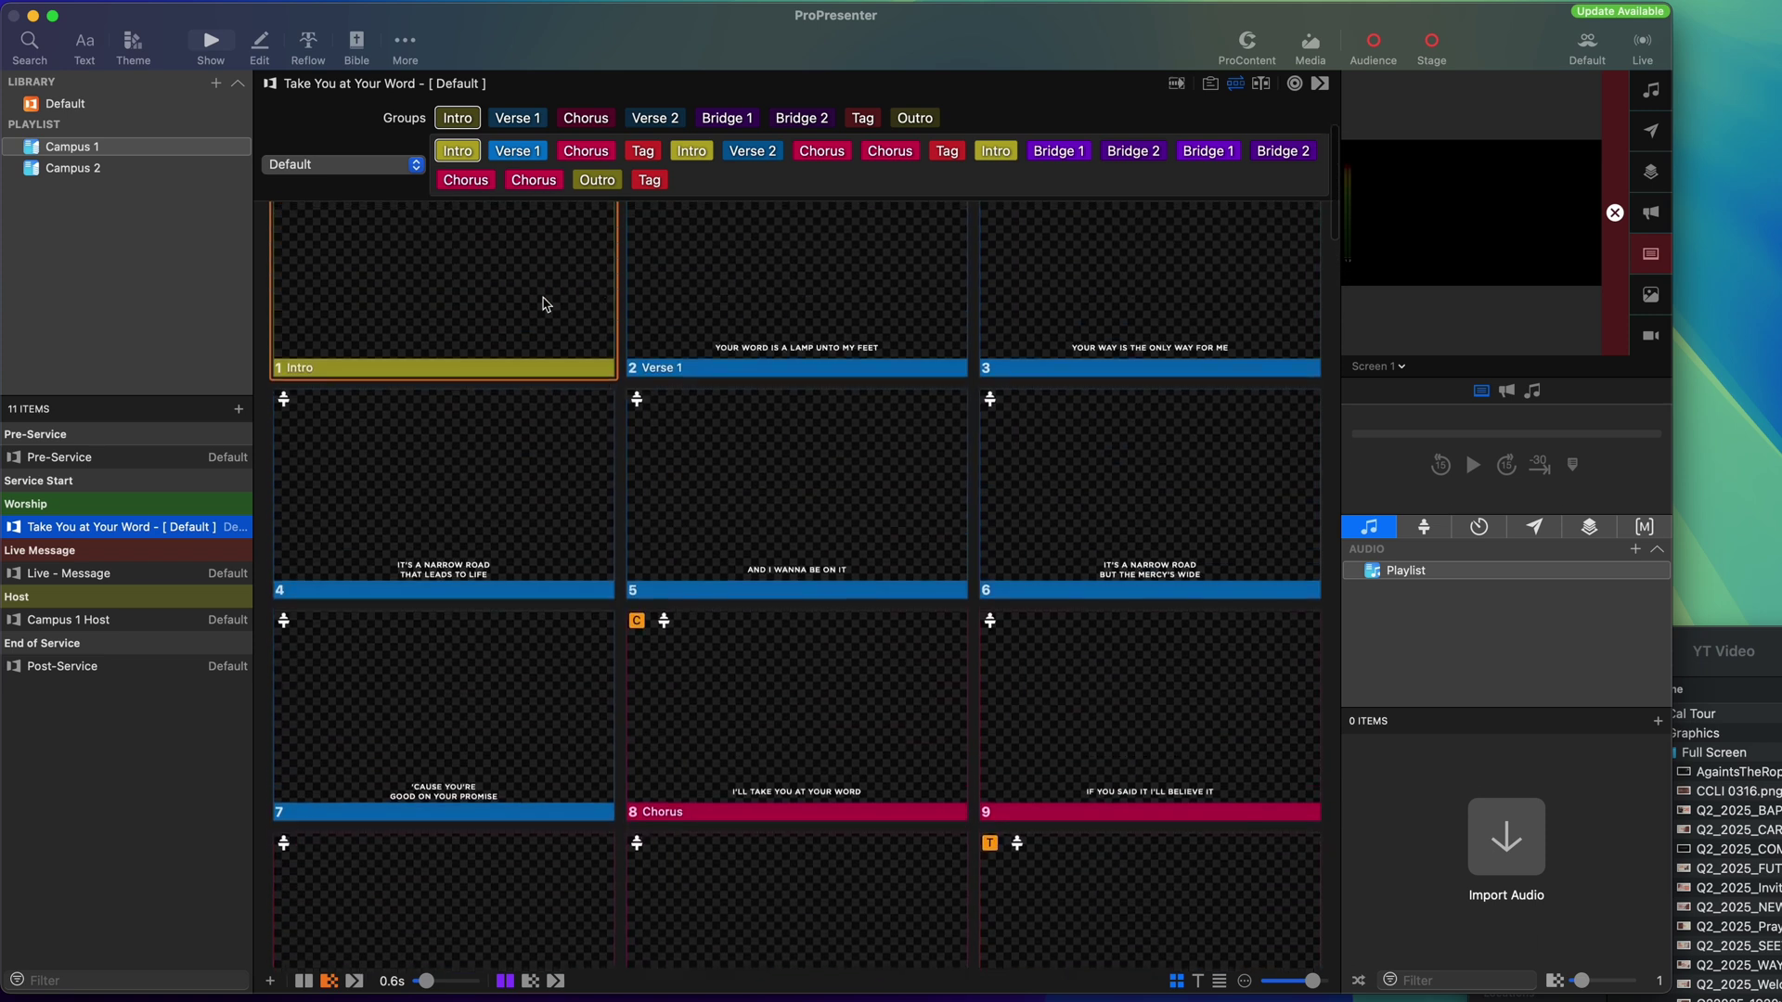
left_click(541, 304)
key("super+a")
right_click(541, 305)
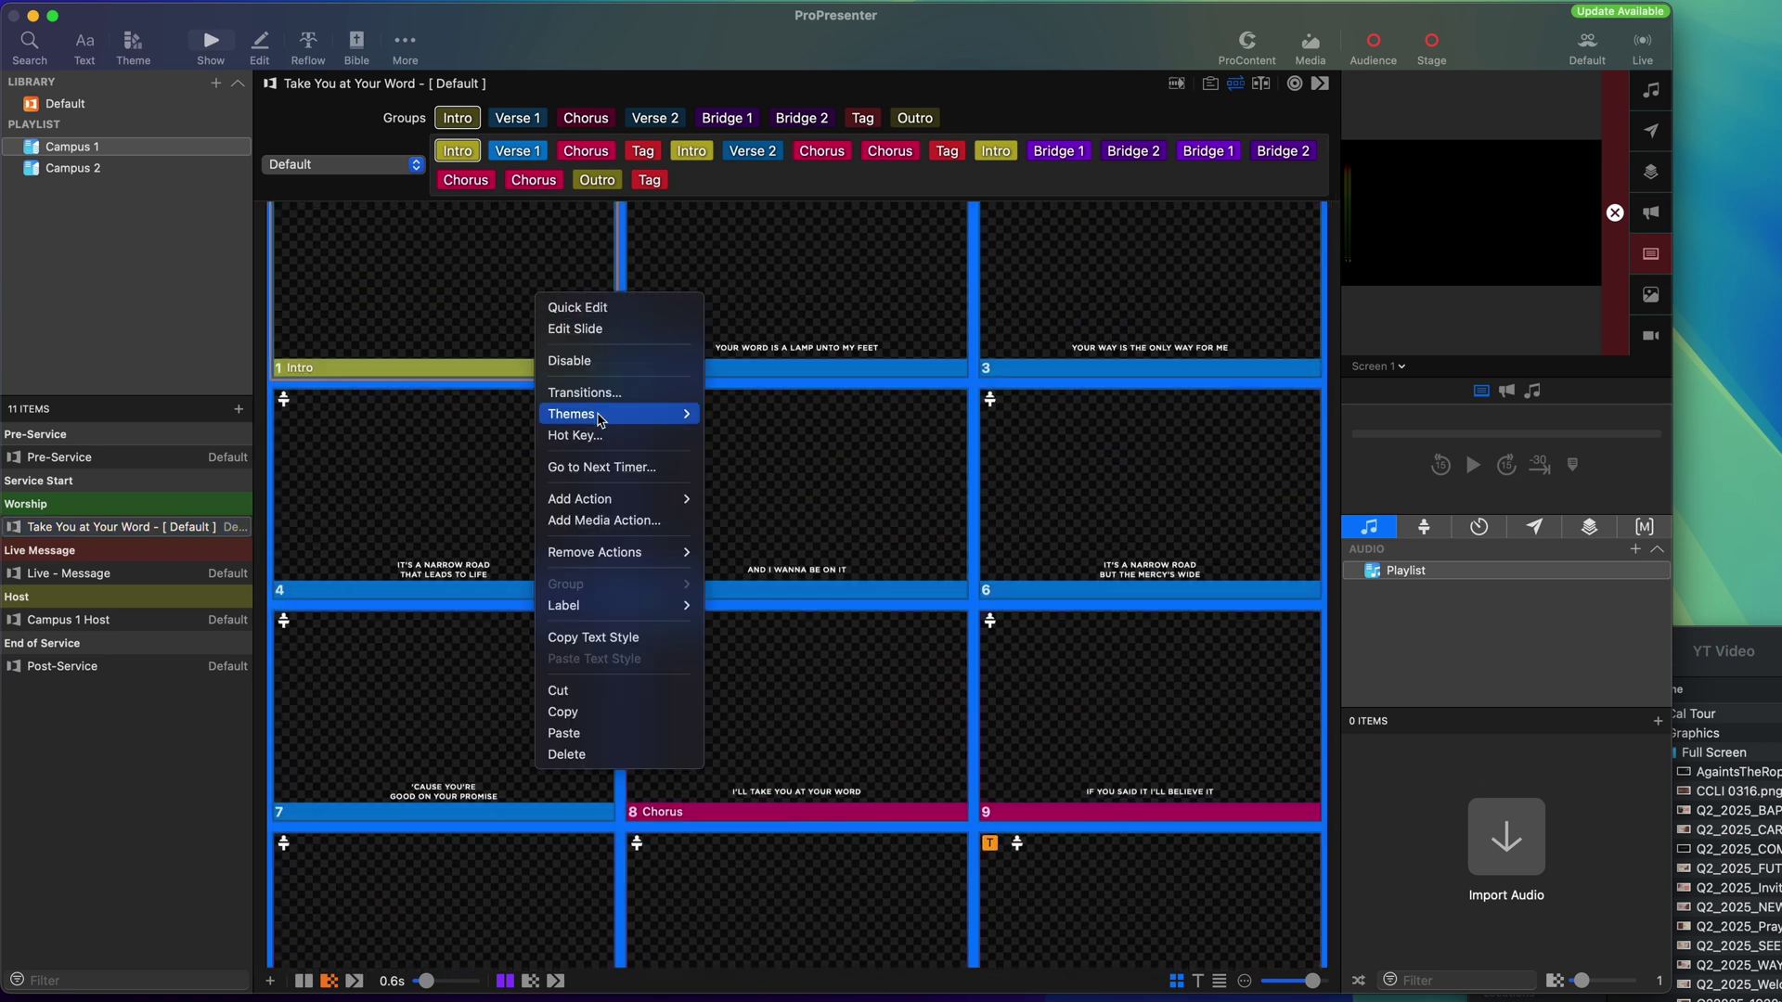
mouse_move(599, 420)
mouse_move(854, 631)
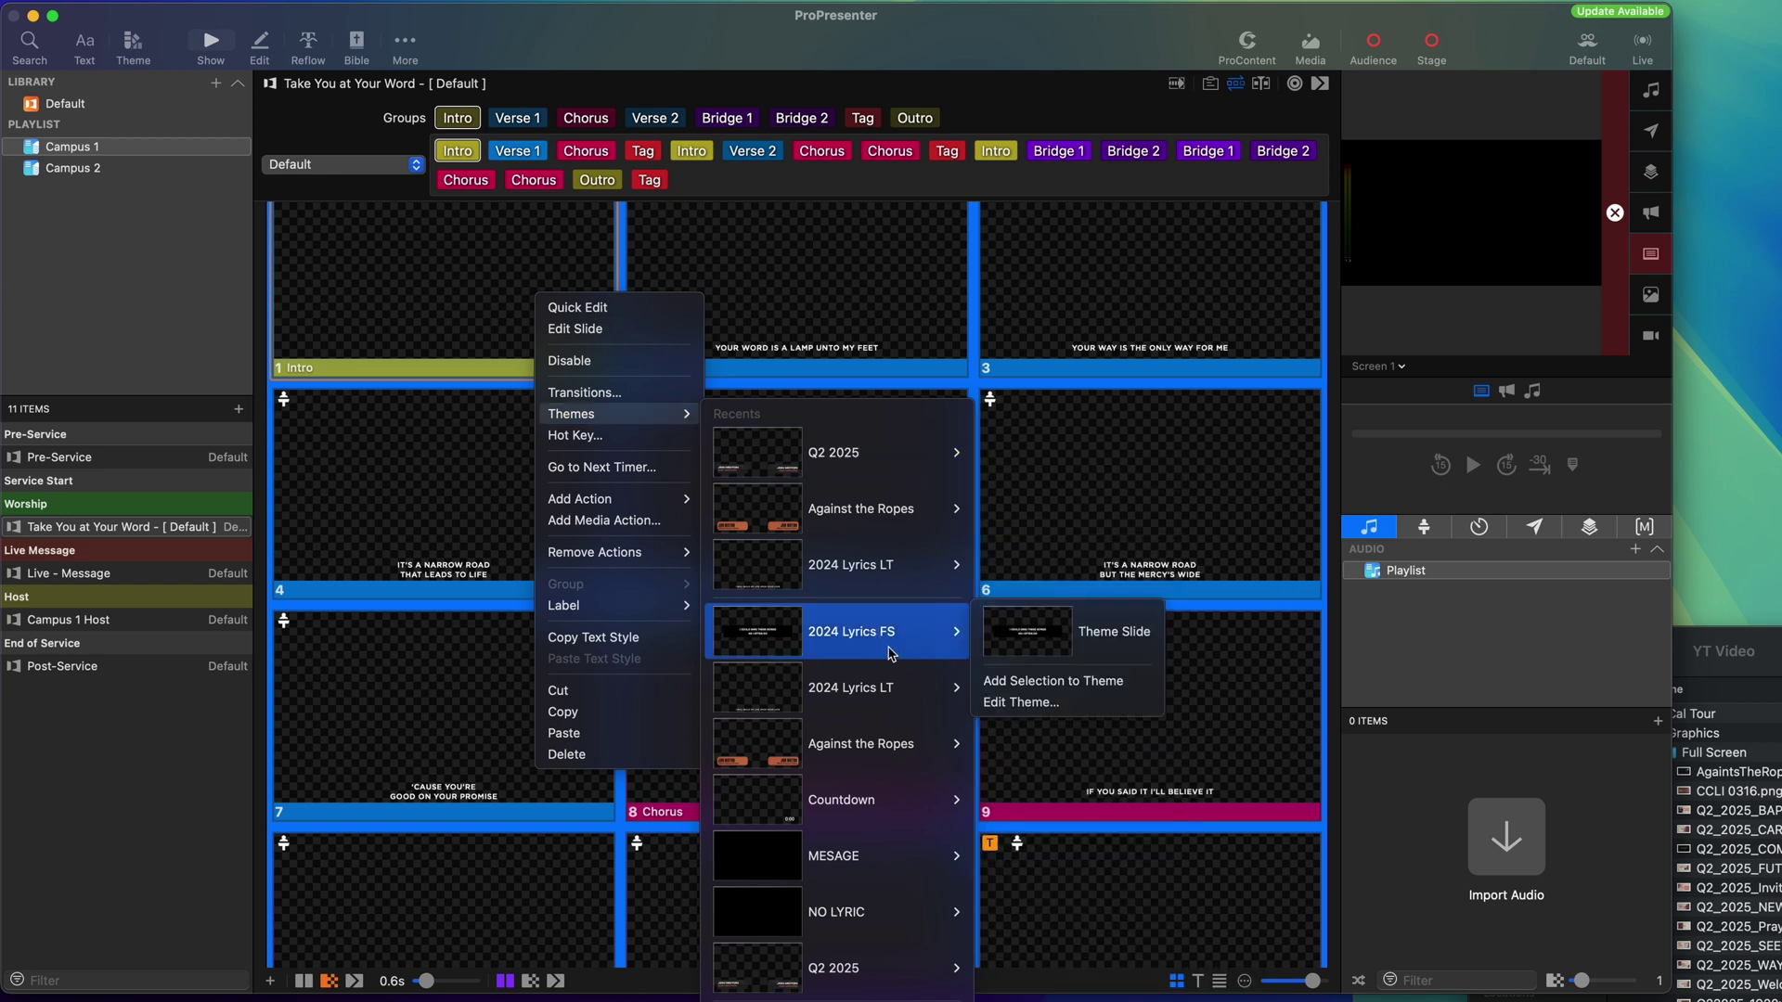
left_click(1051, 641)
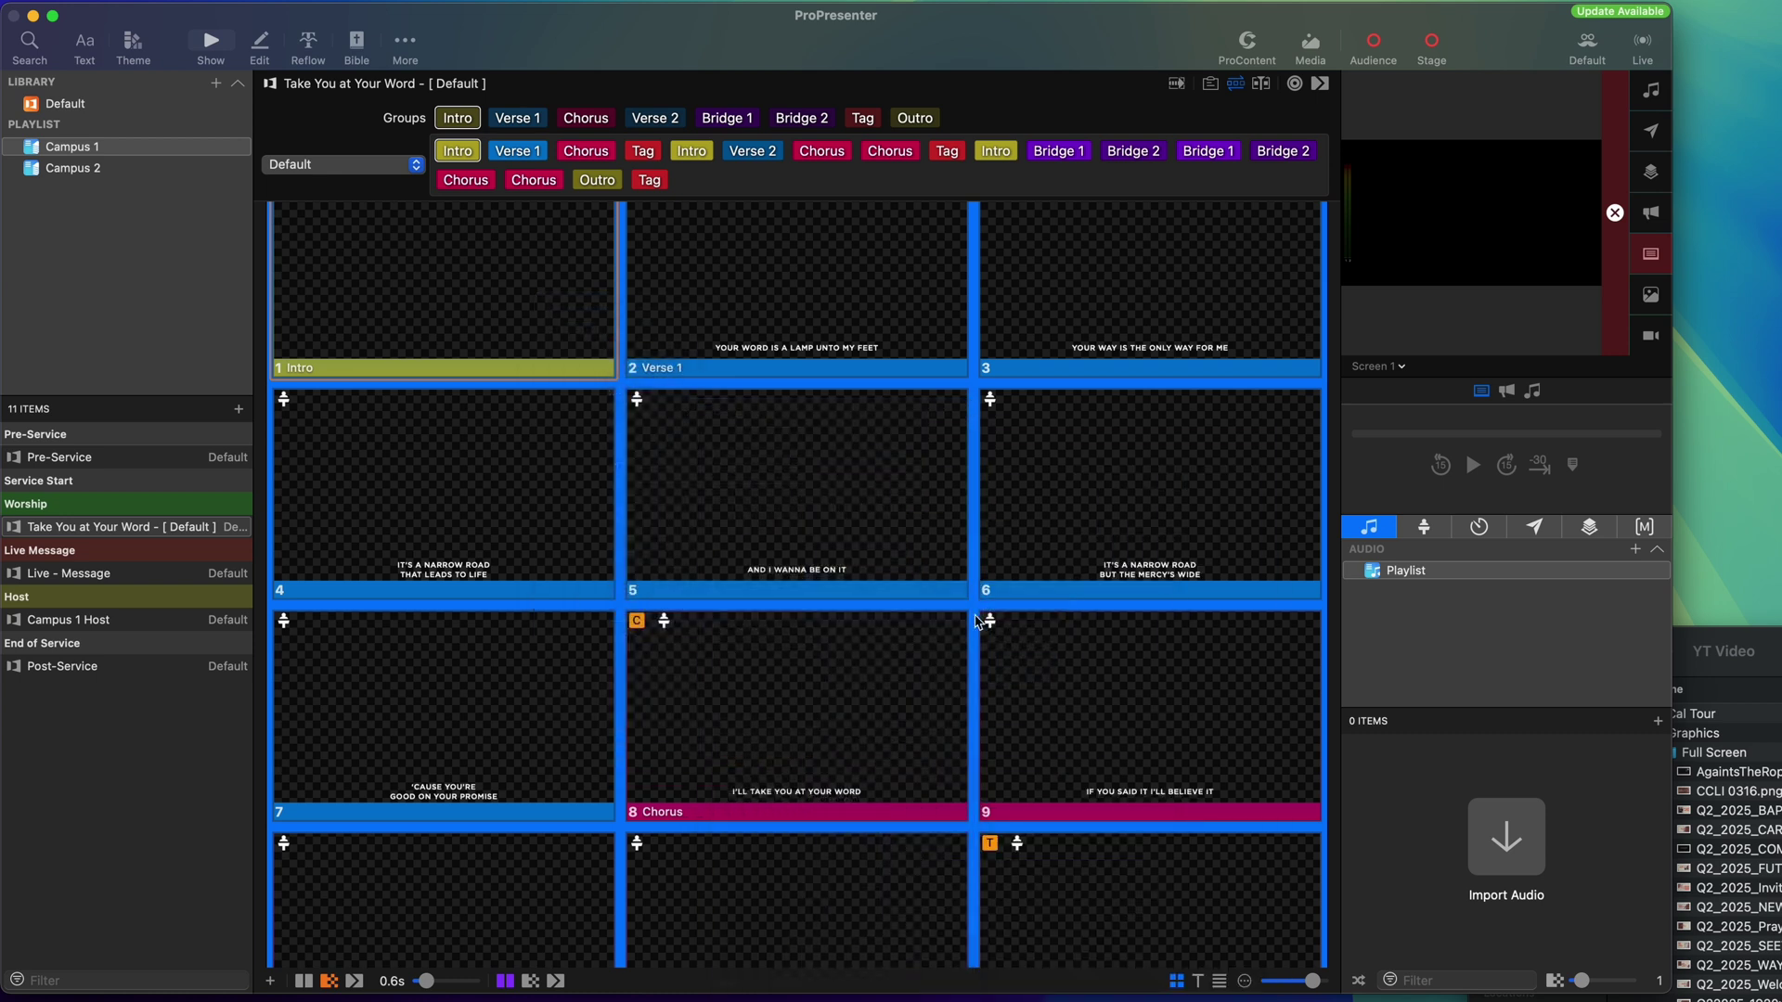
Review the newly themed song slides, then switch to the Campus 2 playlist.
left_click(457, 302)
scroll(470, 311, "down", 1)
scroll(471, 313, "up", 5)
scroll(473, 314, "down", 10)
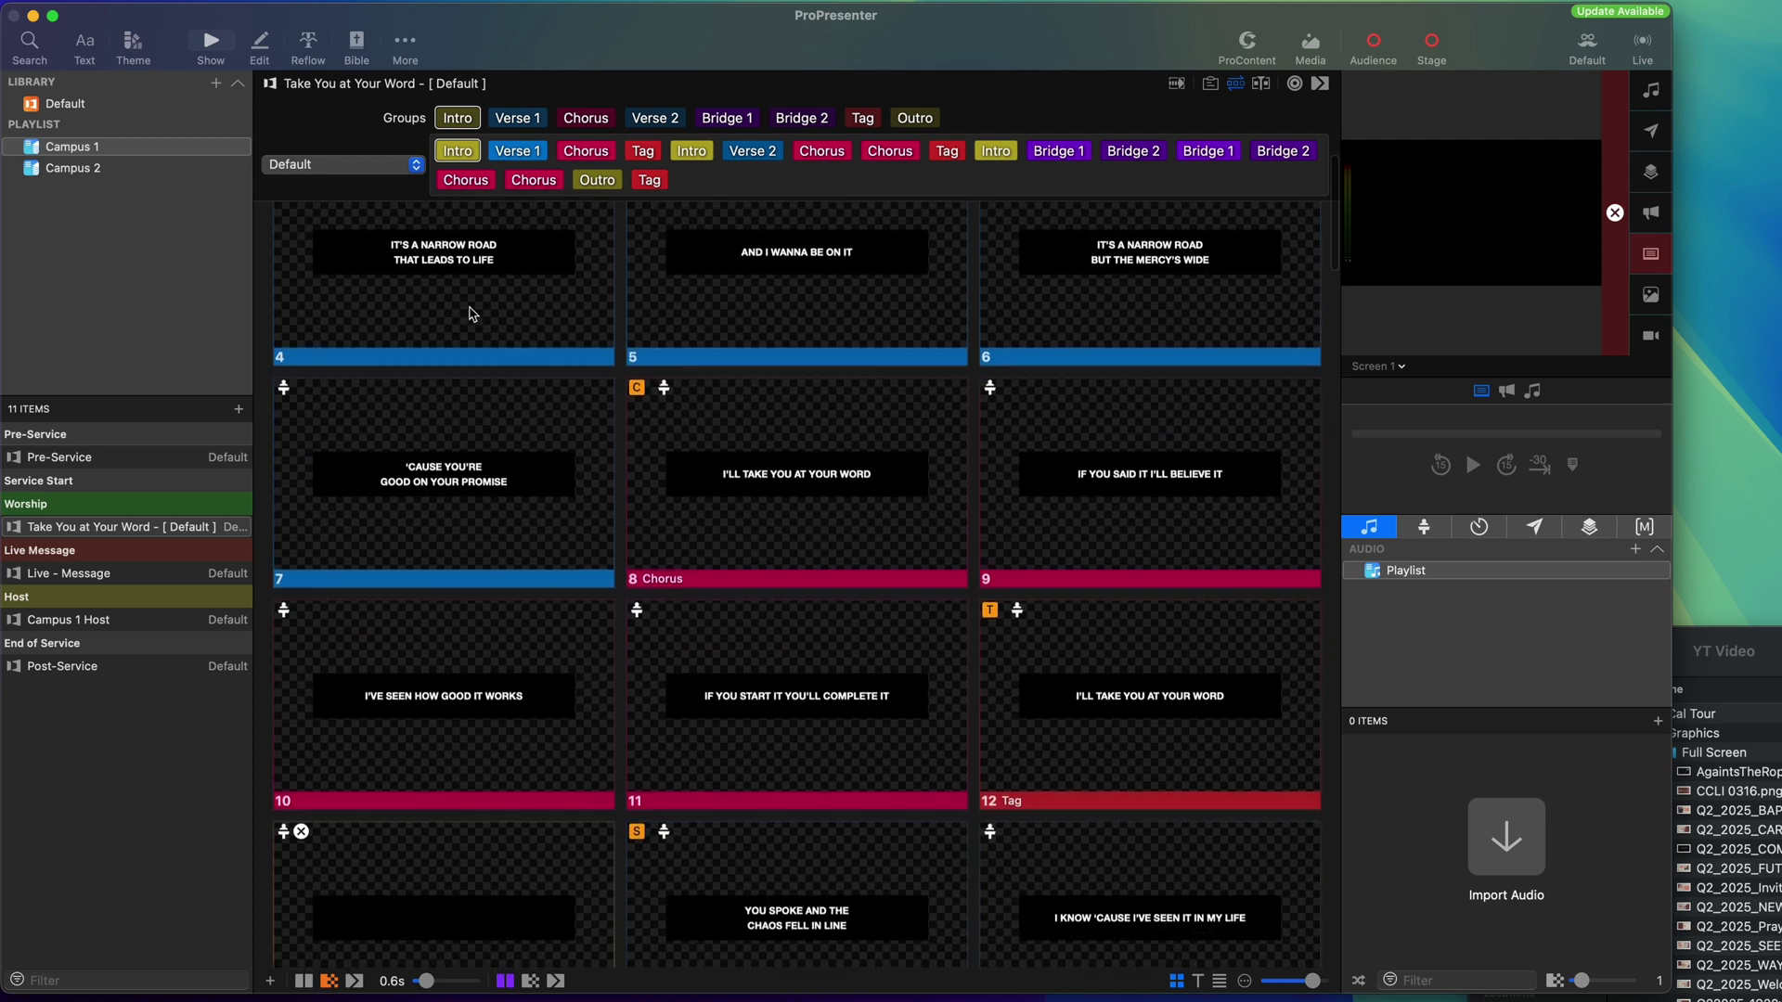
scroll(472, 313, "down", 15)
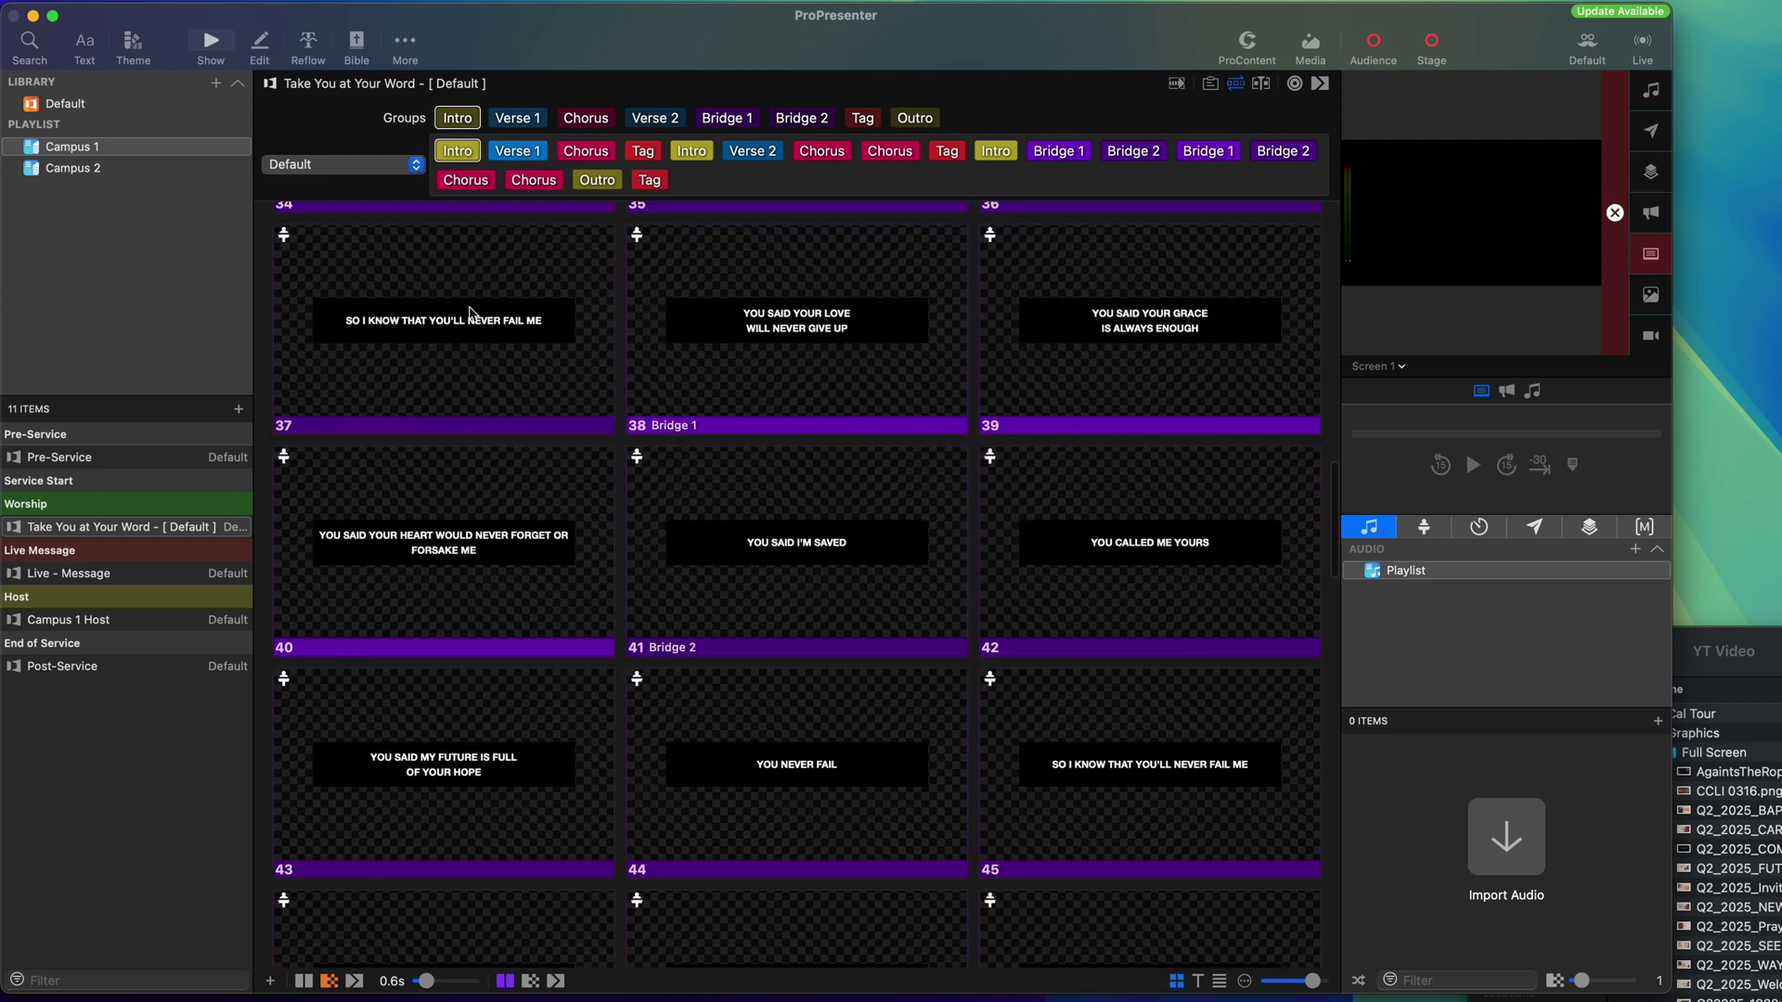
scroll(470, 315, "down", 10)
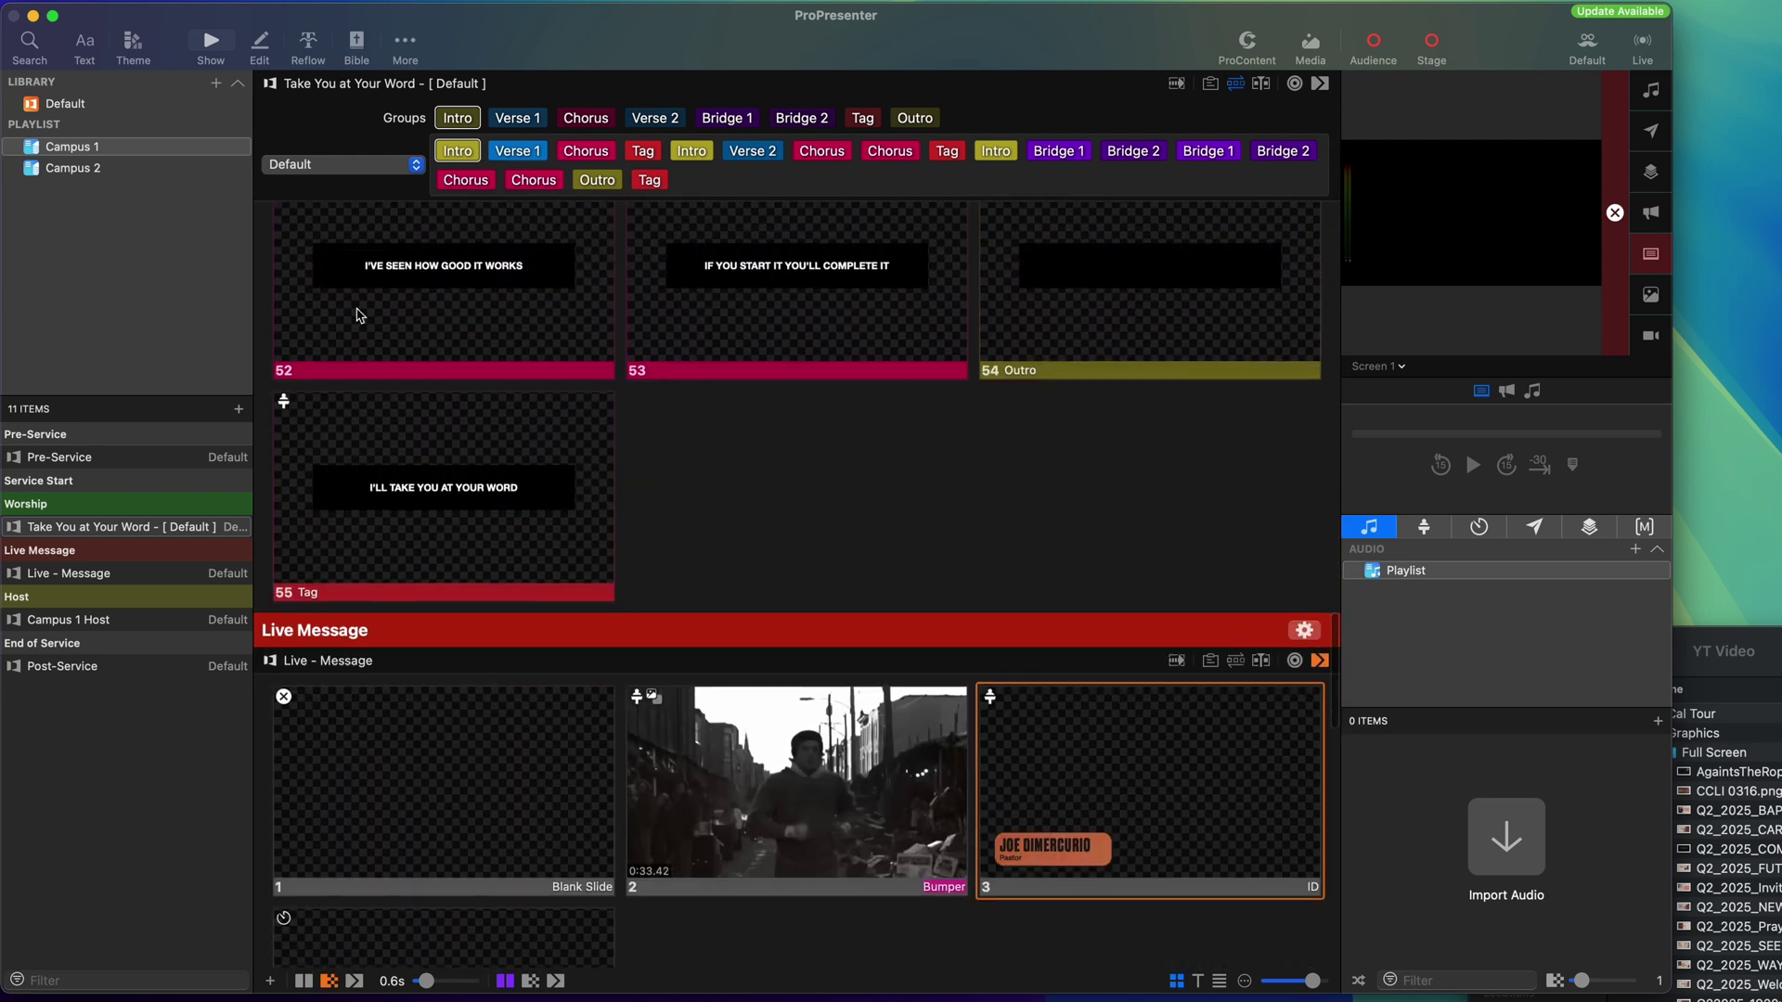
left_click(95, 169)
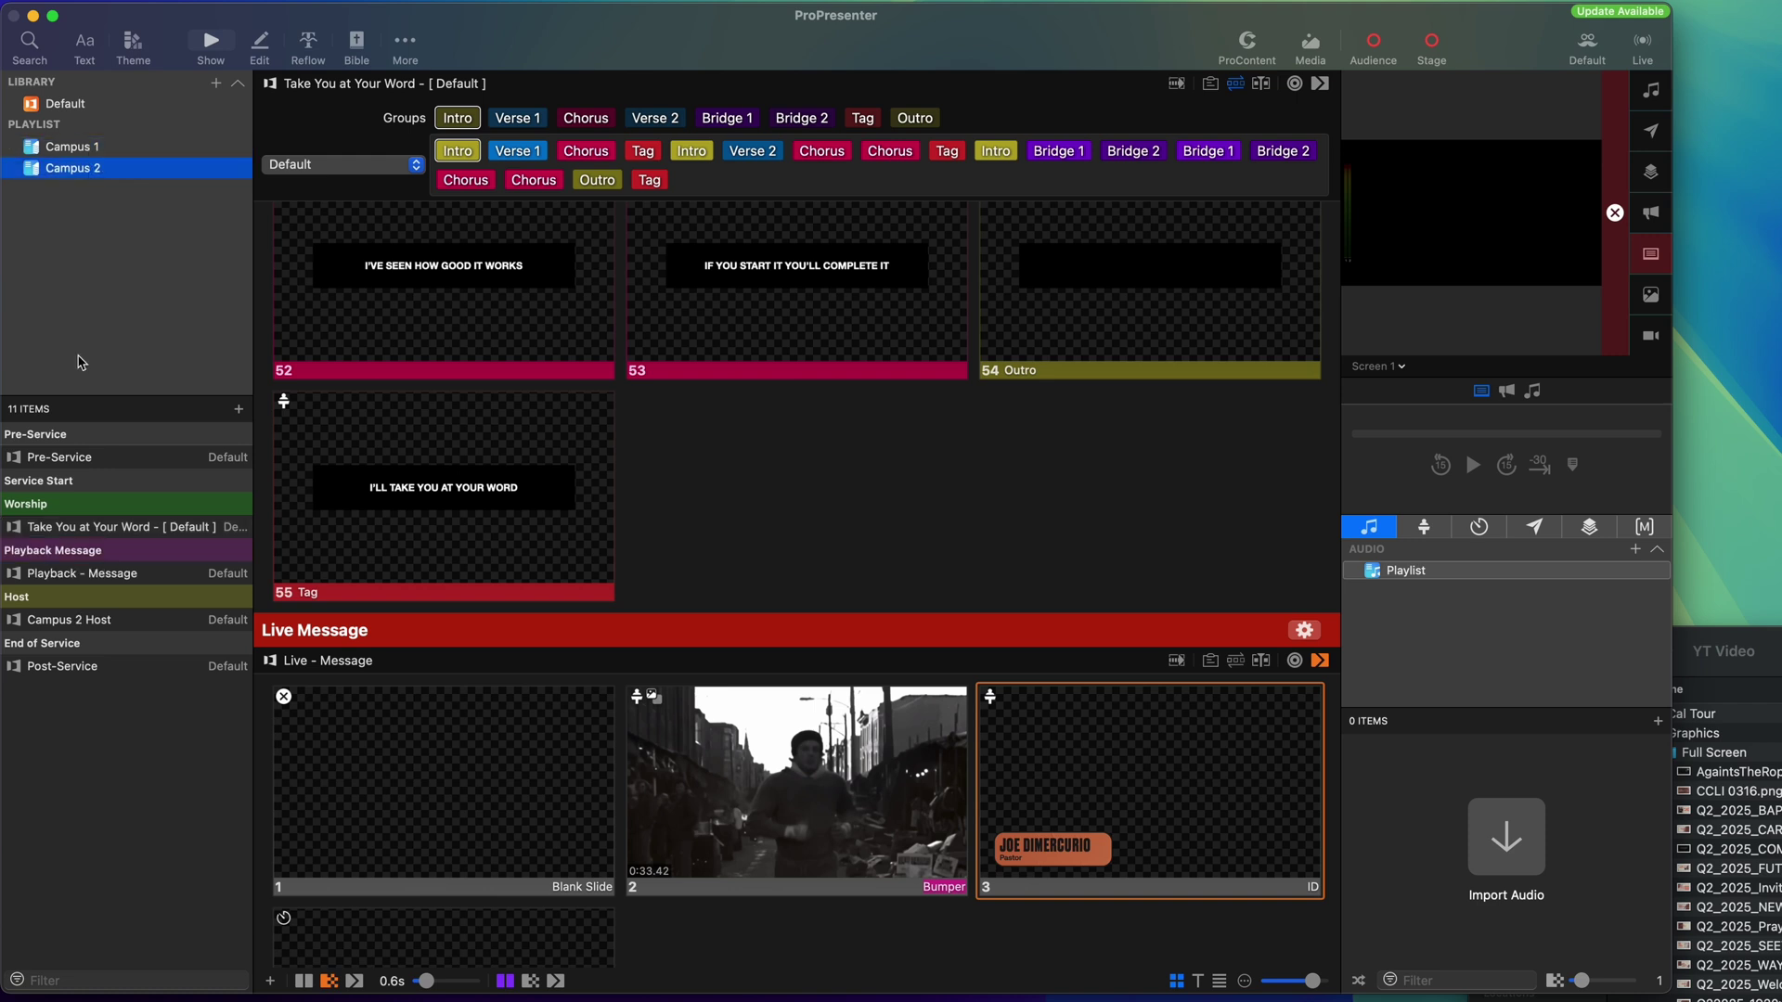
right_click(92, 175)
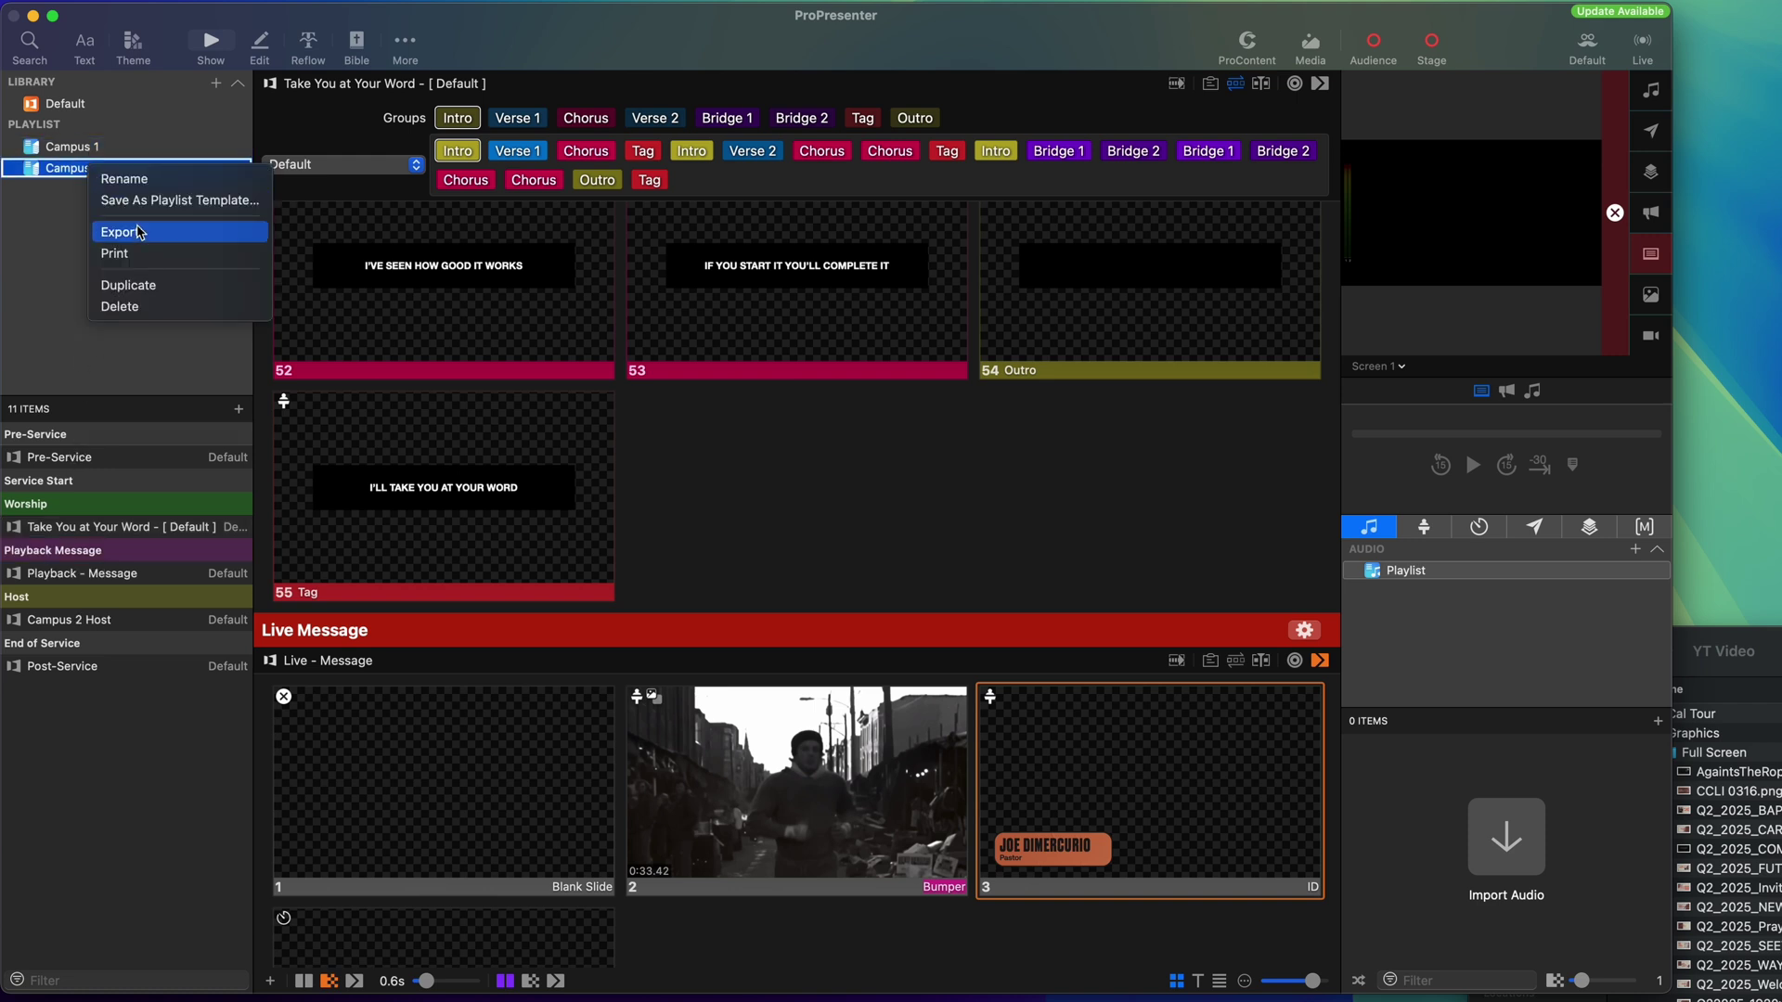